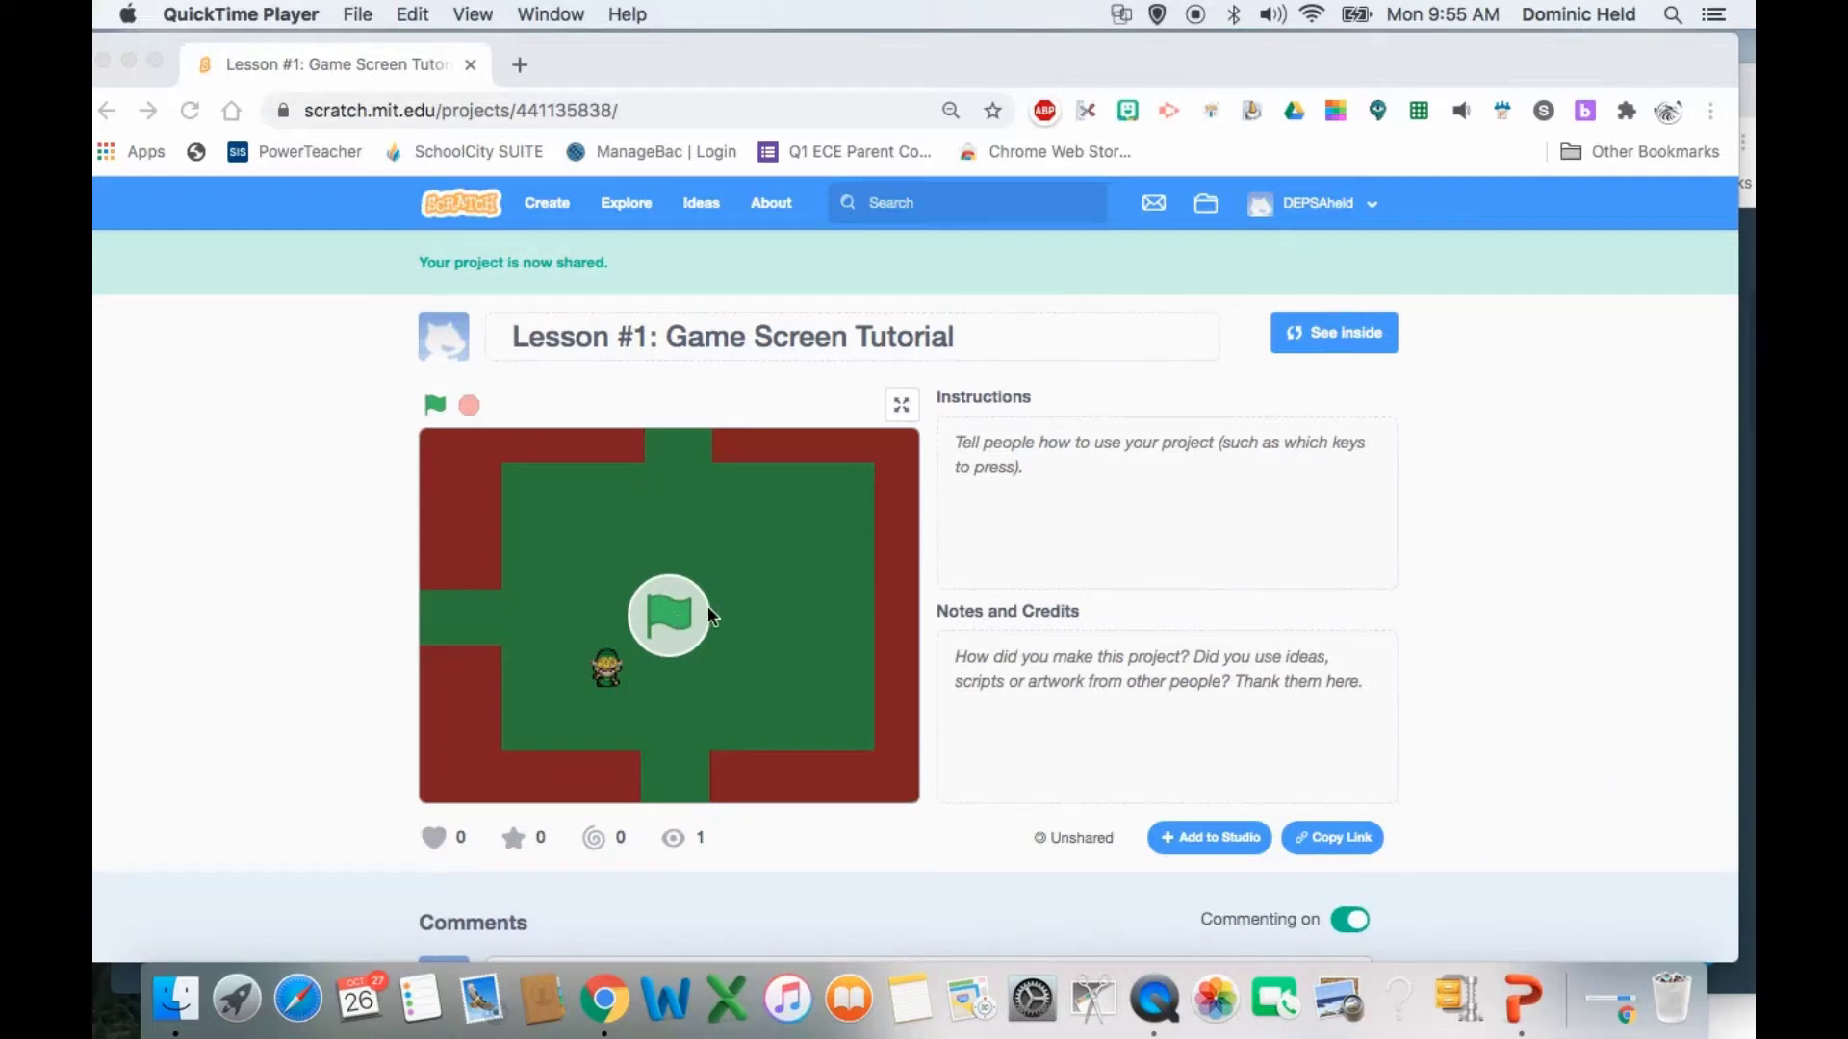
- Start the game on the project page and walk the player character up and down
{"action": "left_click", "coordinate": [674, 616]}
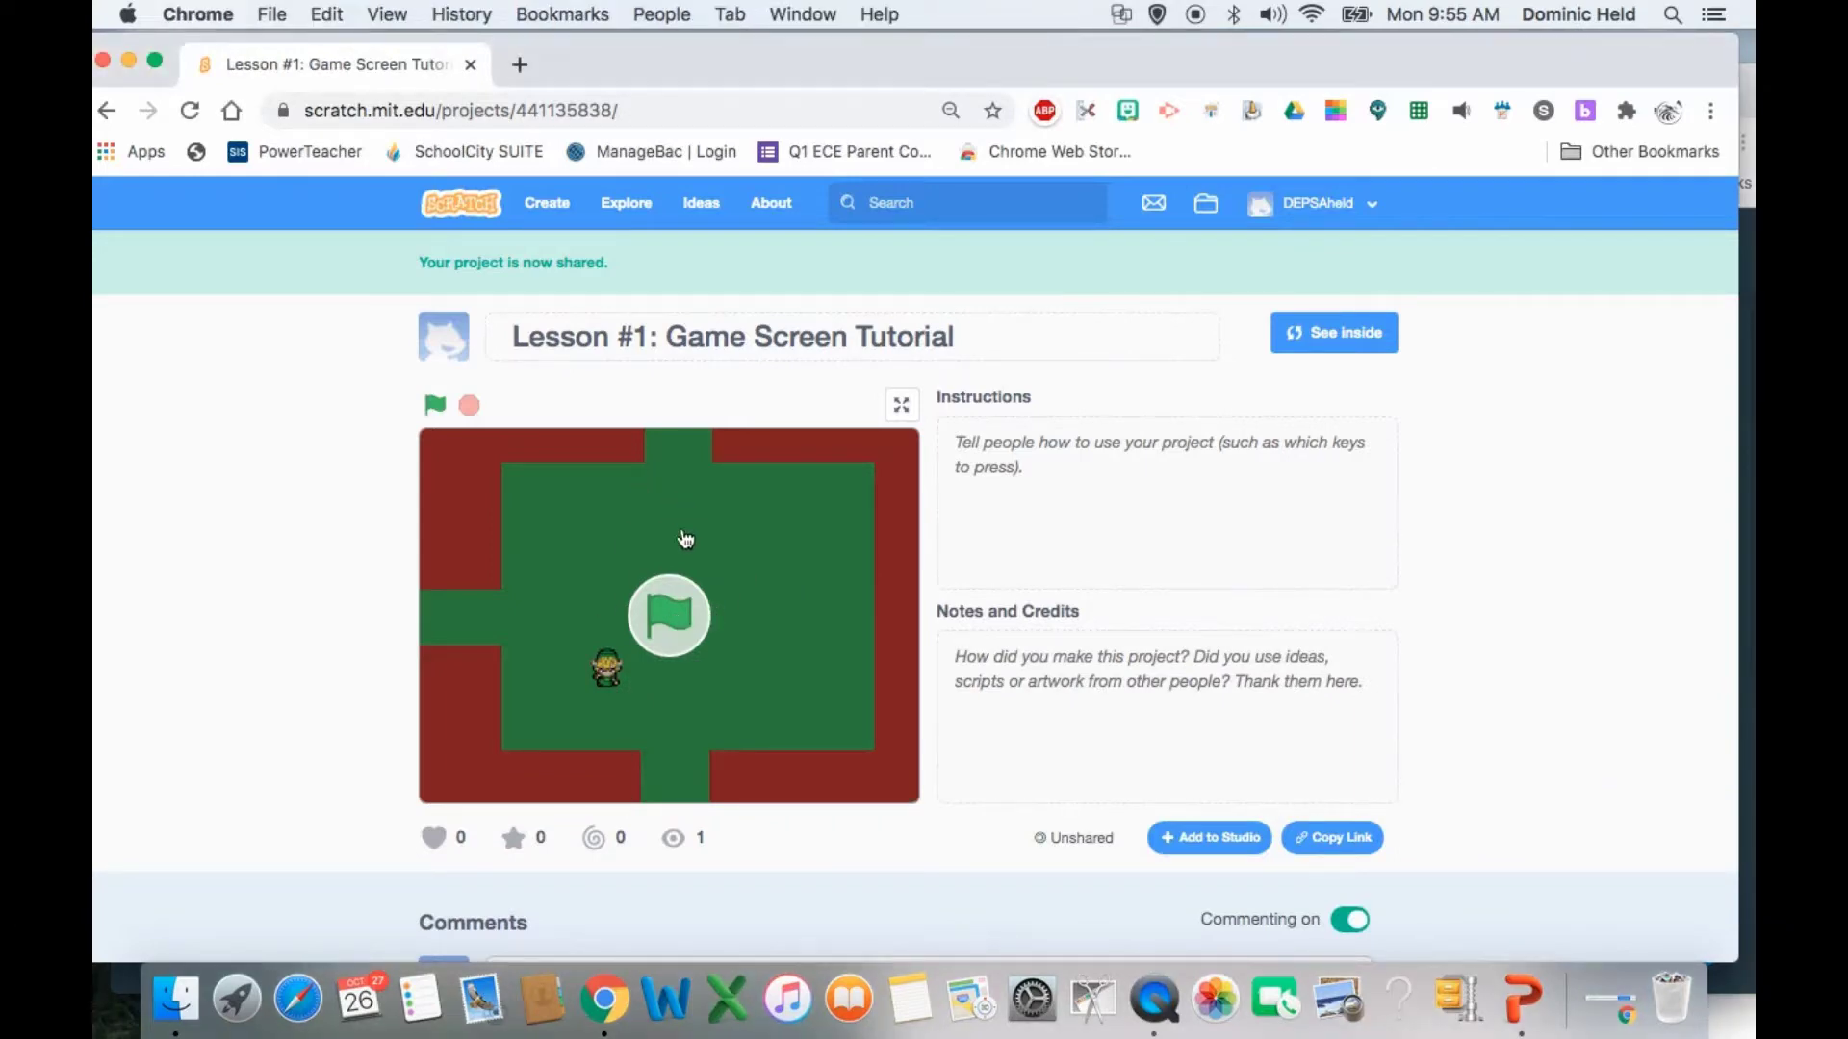
{"action": "left_click", "coordinate": [672, 632]}
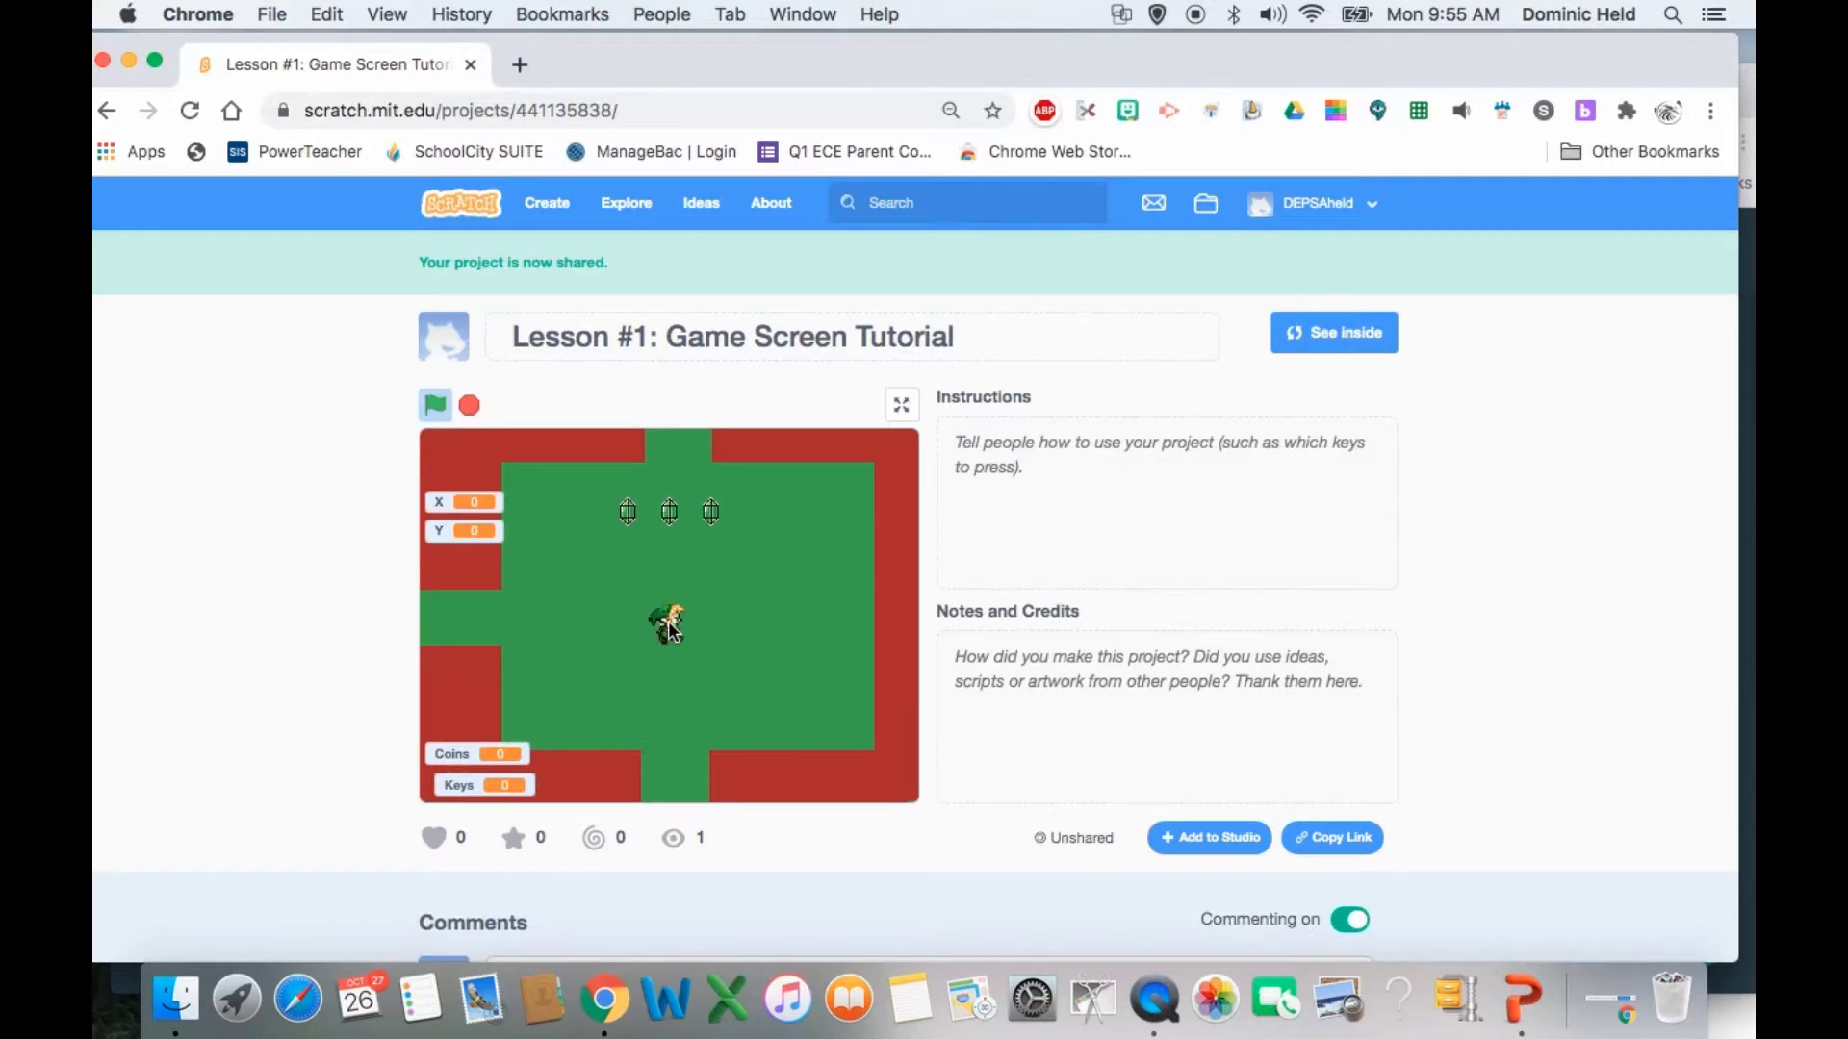
{"action": "key", "text": "Up"}
{"action": "key", "text": "Down"}
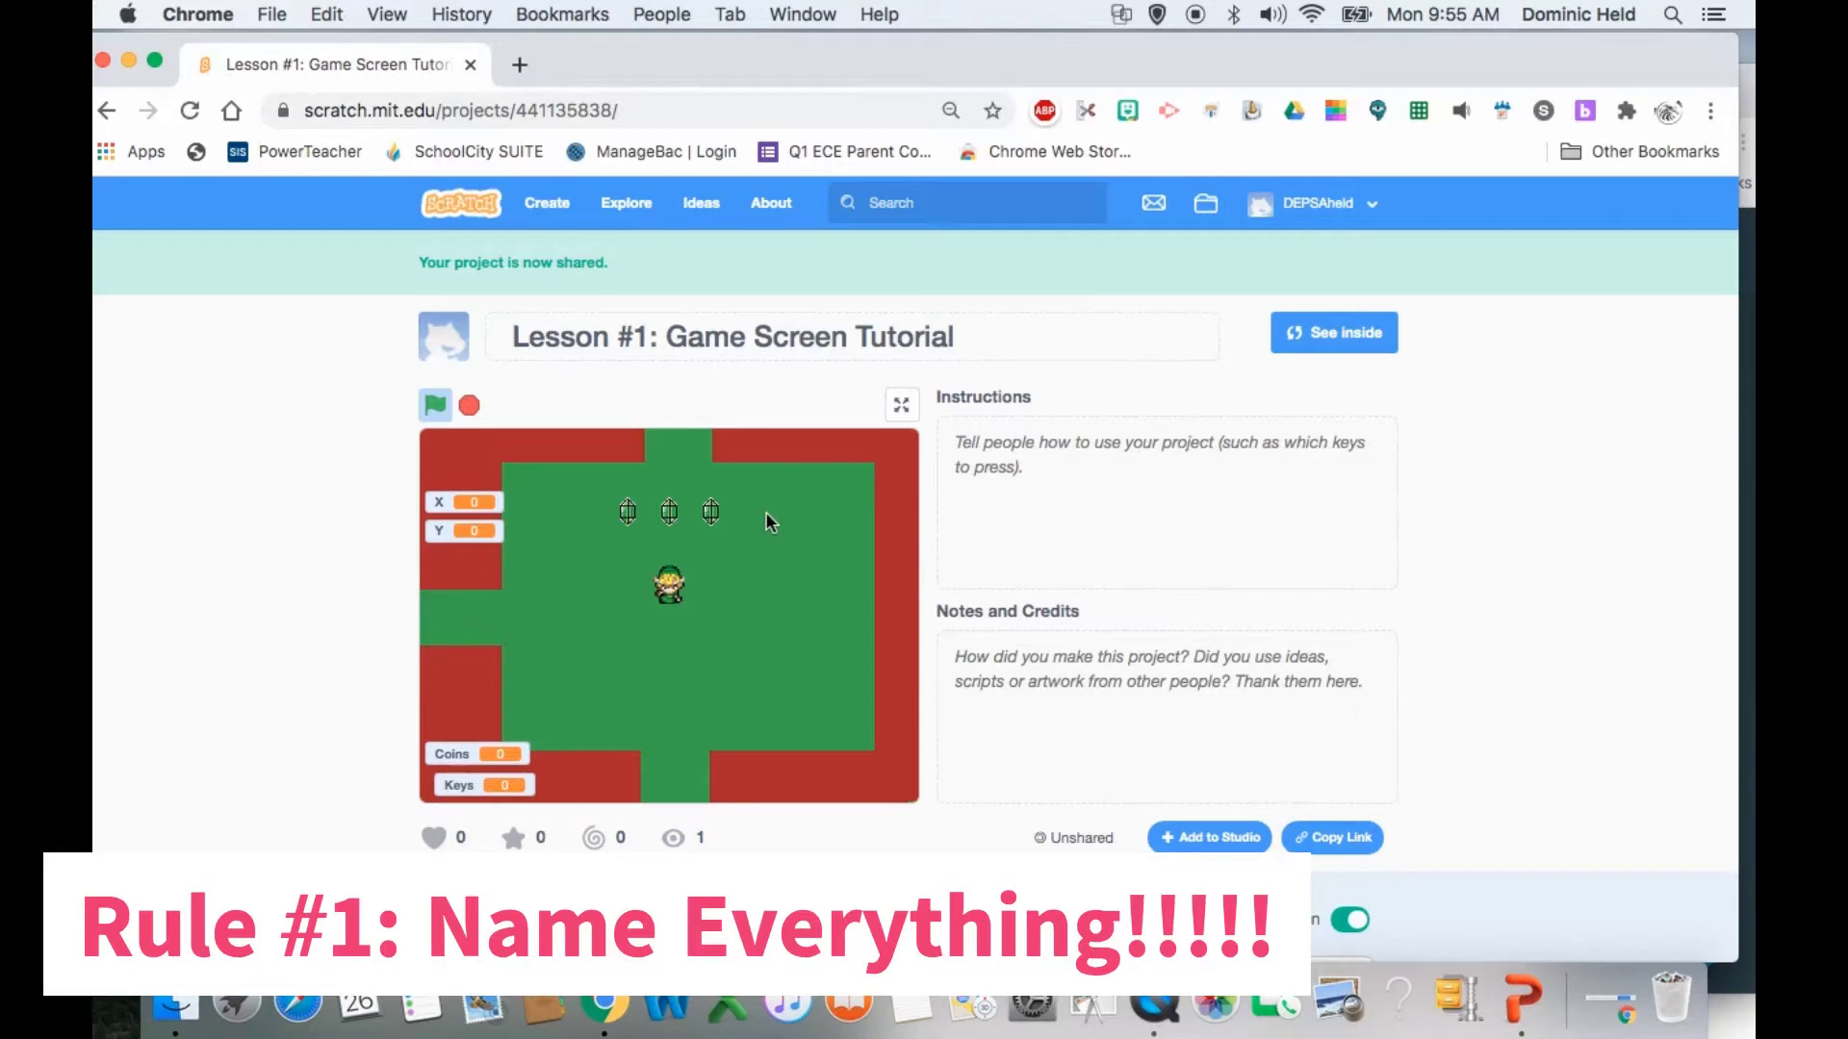
- Open the project in the editor and test walking the player left, up and down on the stage
{"action": "left_click", "coordinate": [1333, 345]}
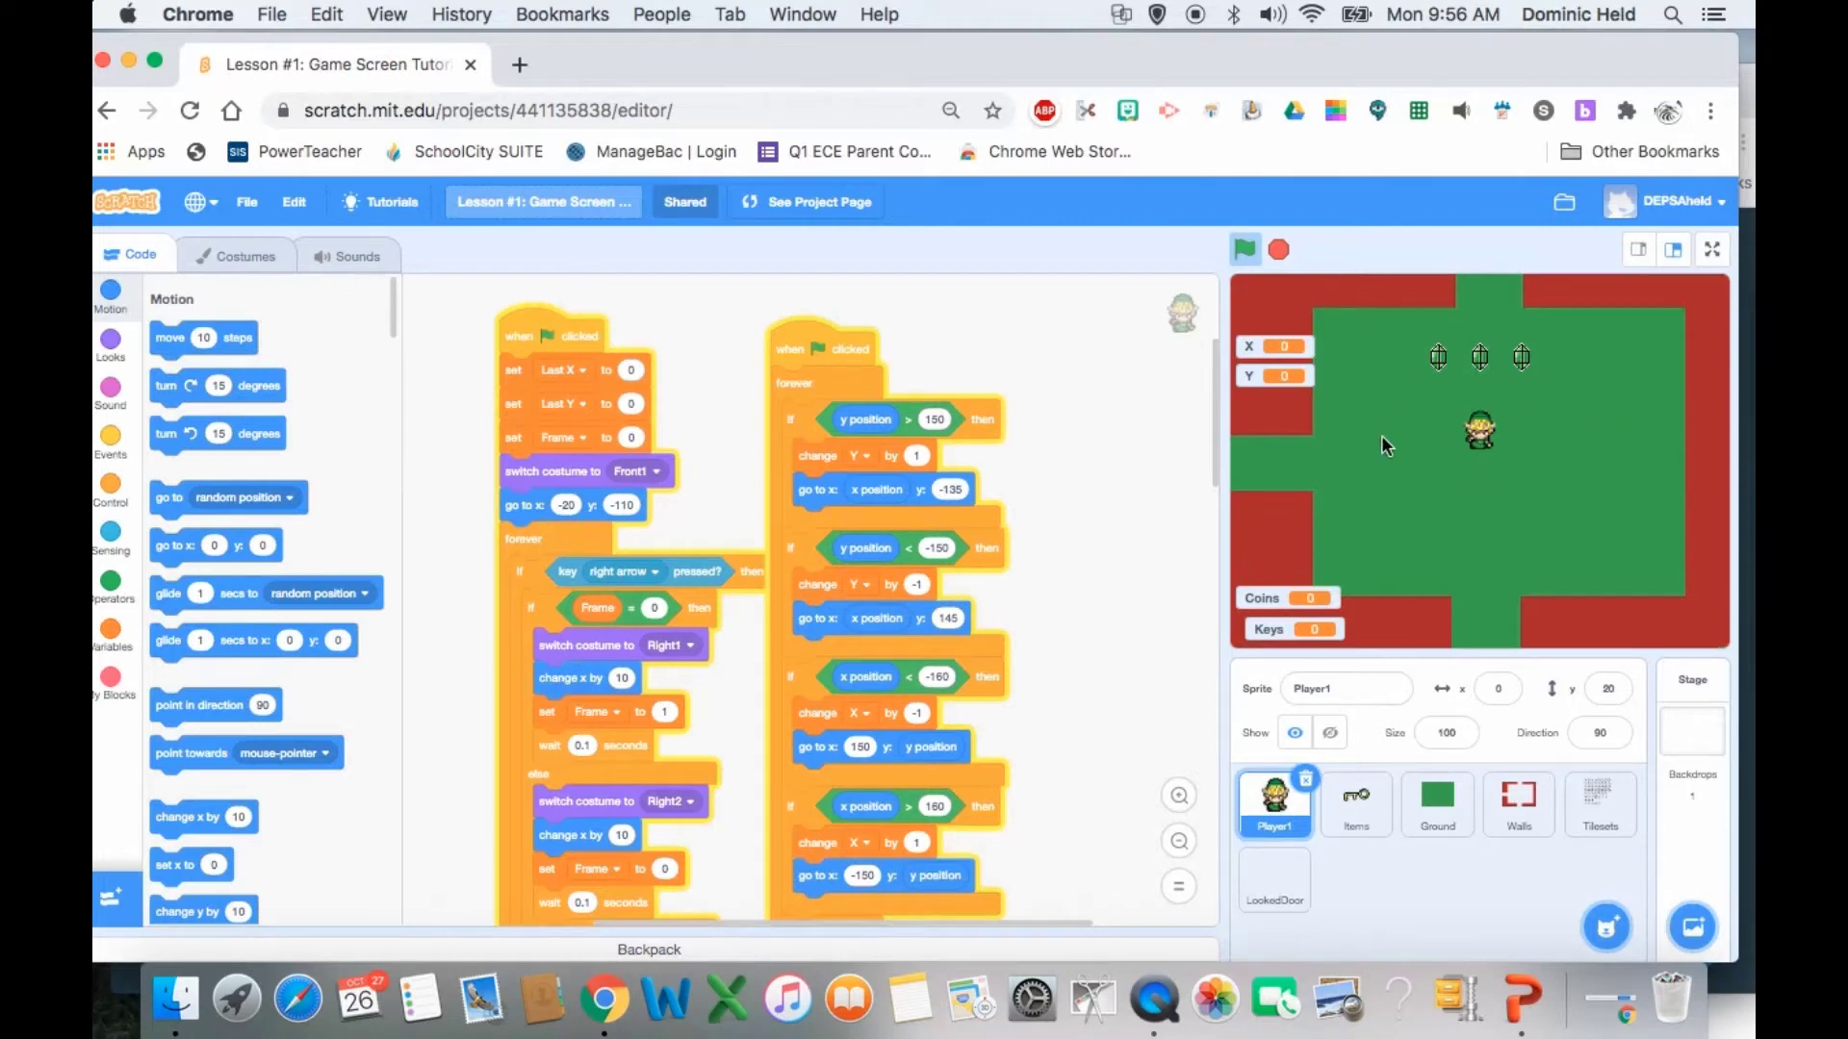
{"action": "key", "text": "Left"}
{"action": "key", "text": "Up"}
{"action": "key", "text": "Down"}
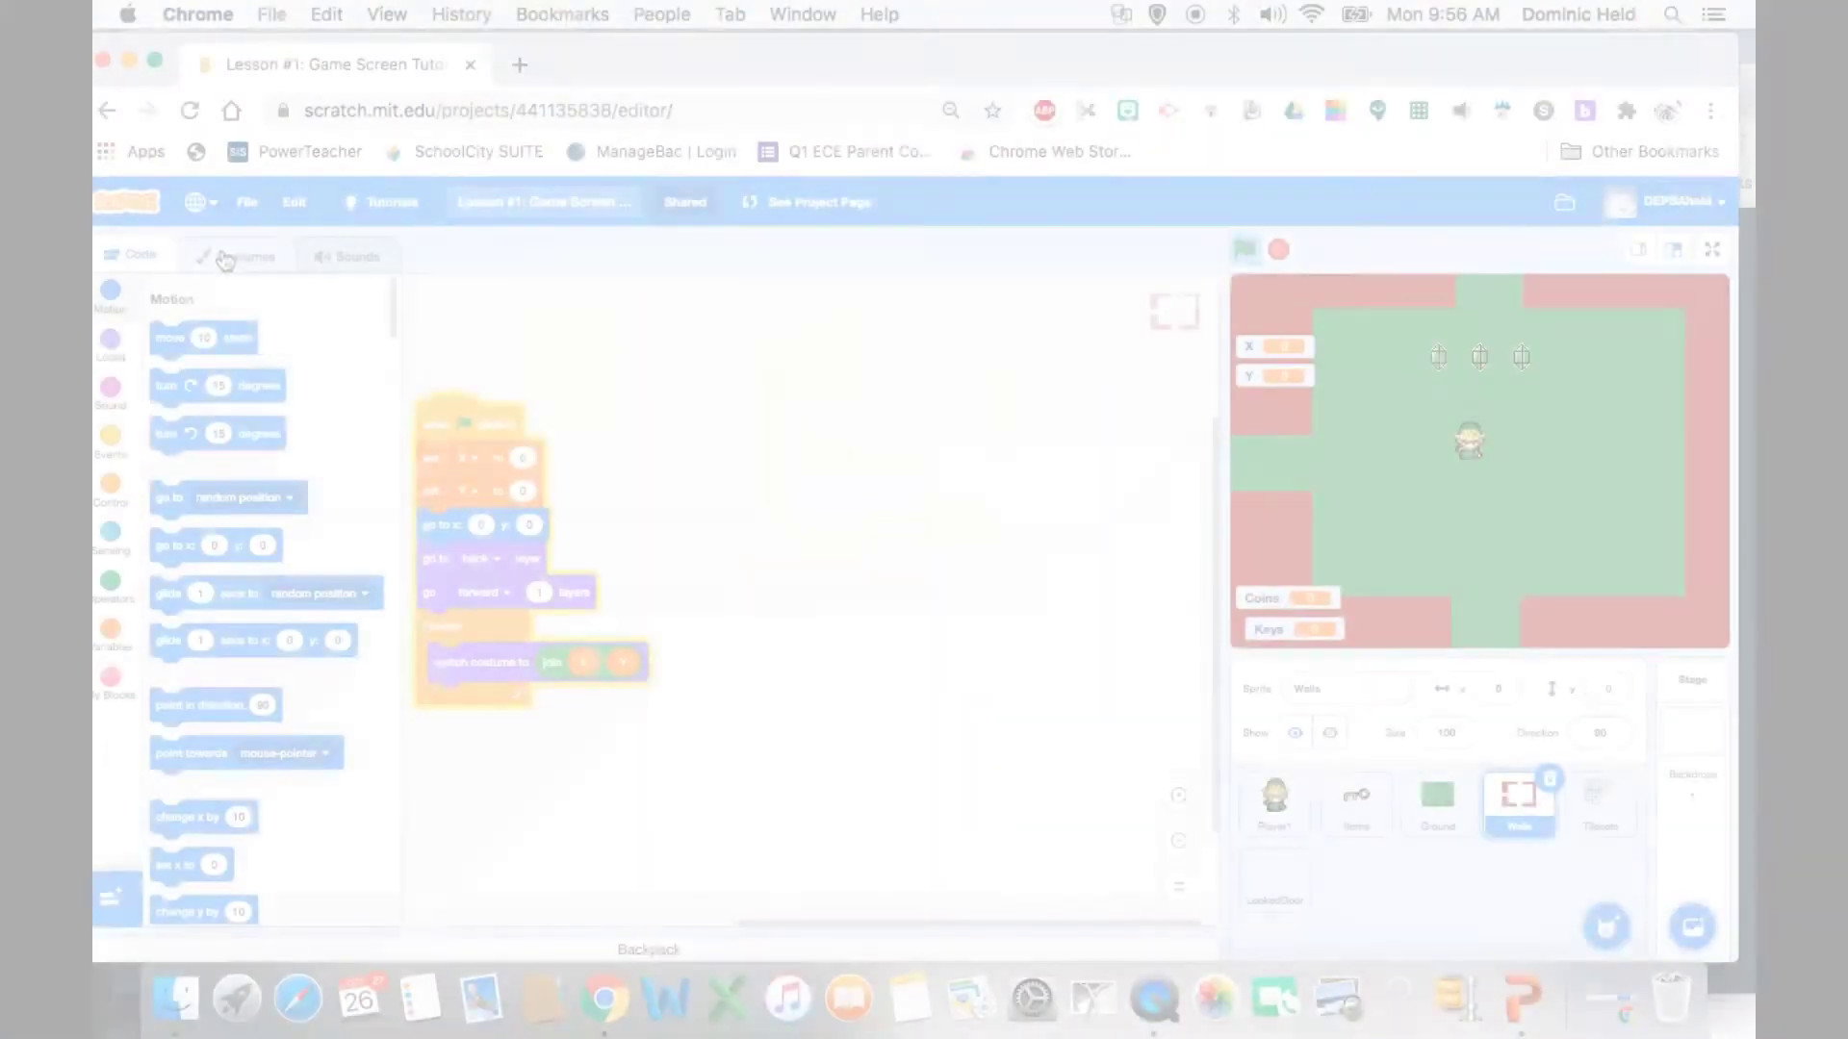
- Show the Walls sprite's costumes, add a new blank painted costume and open it
{"action": "left_click", "coordinate": [236, 255]}
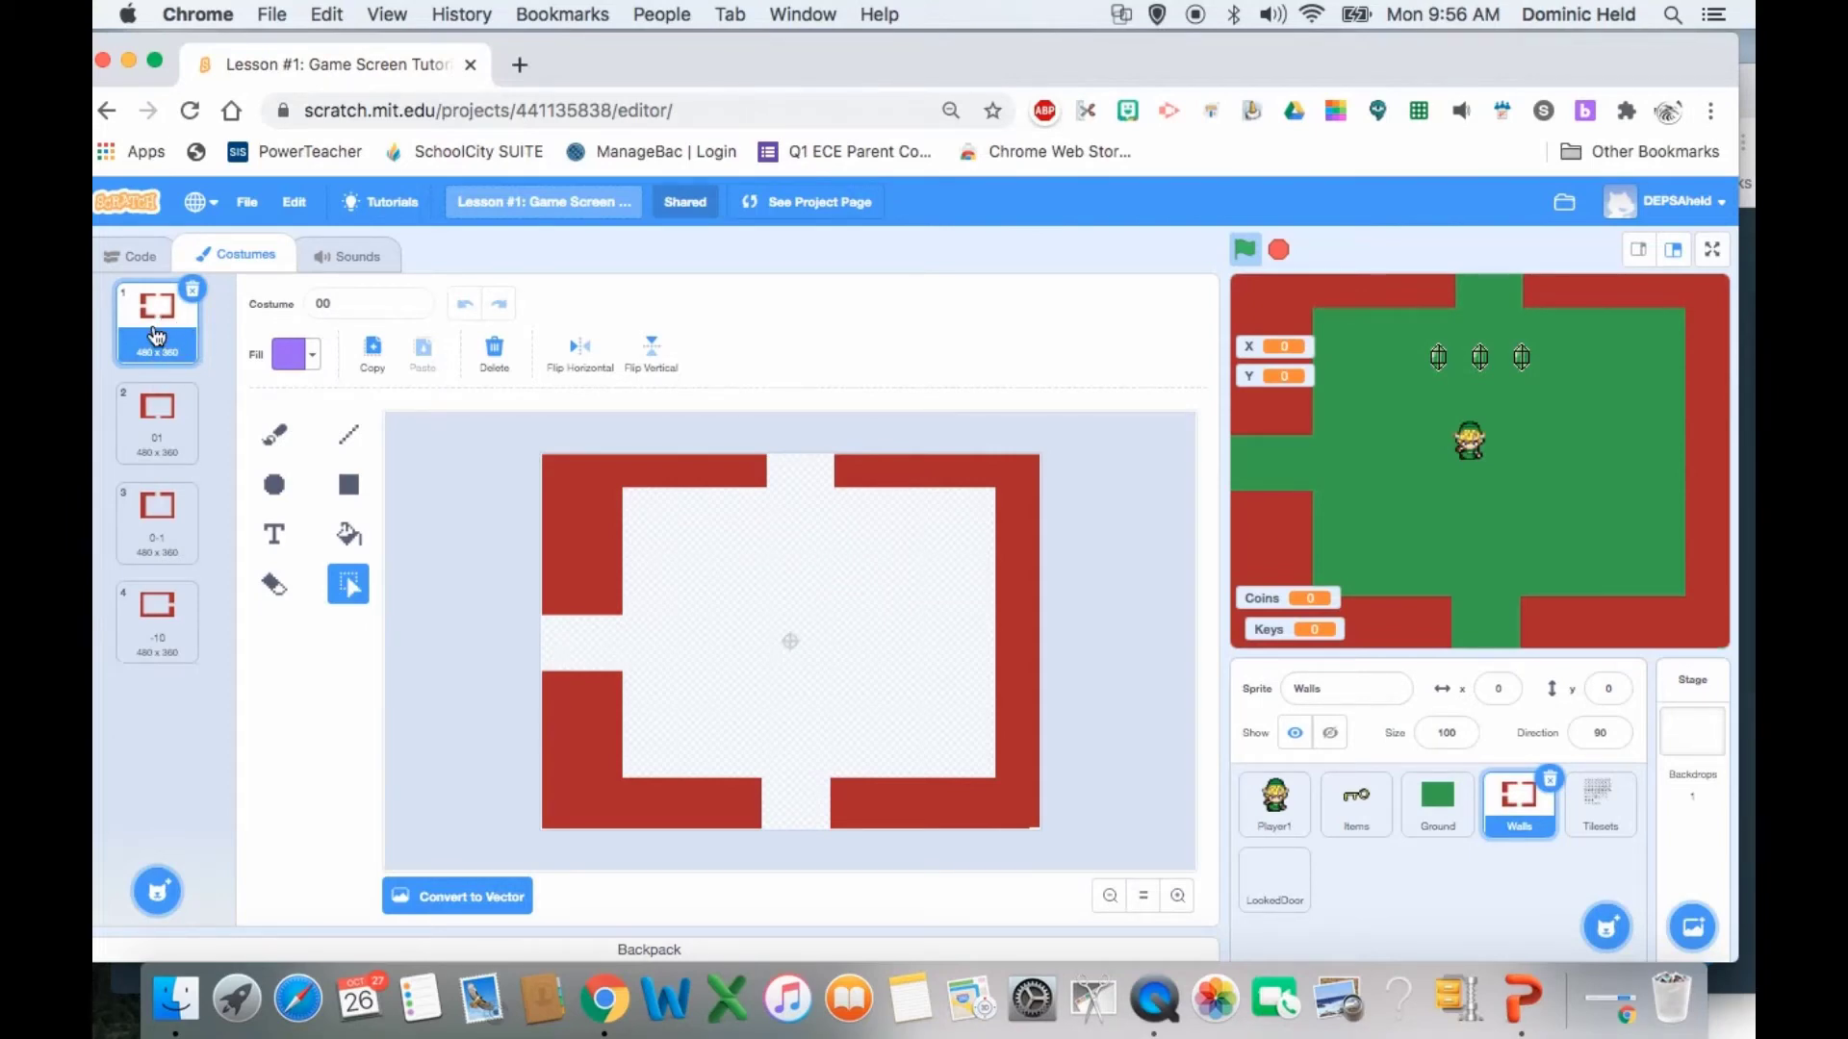
{"action": "left_click_drag", "start_coordinate": [190, 362], "coordinate": [172, 345]}
{"action": "mouse_move", "coordinate": [156, 894]}
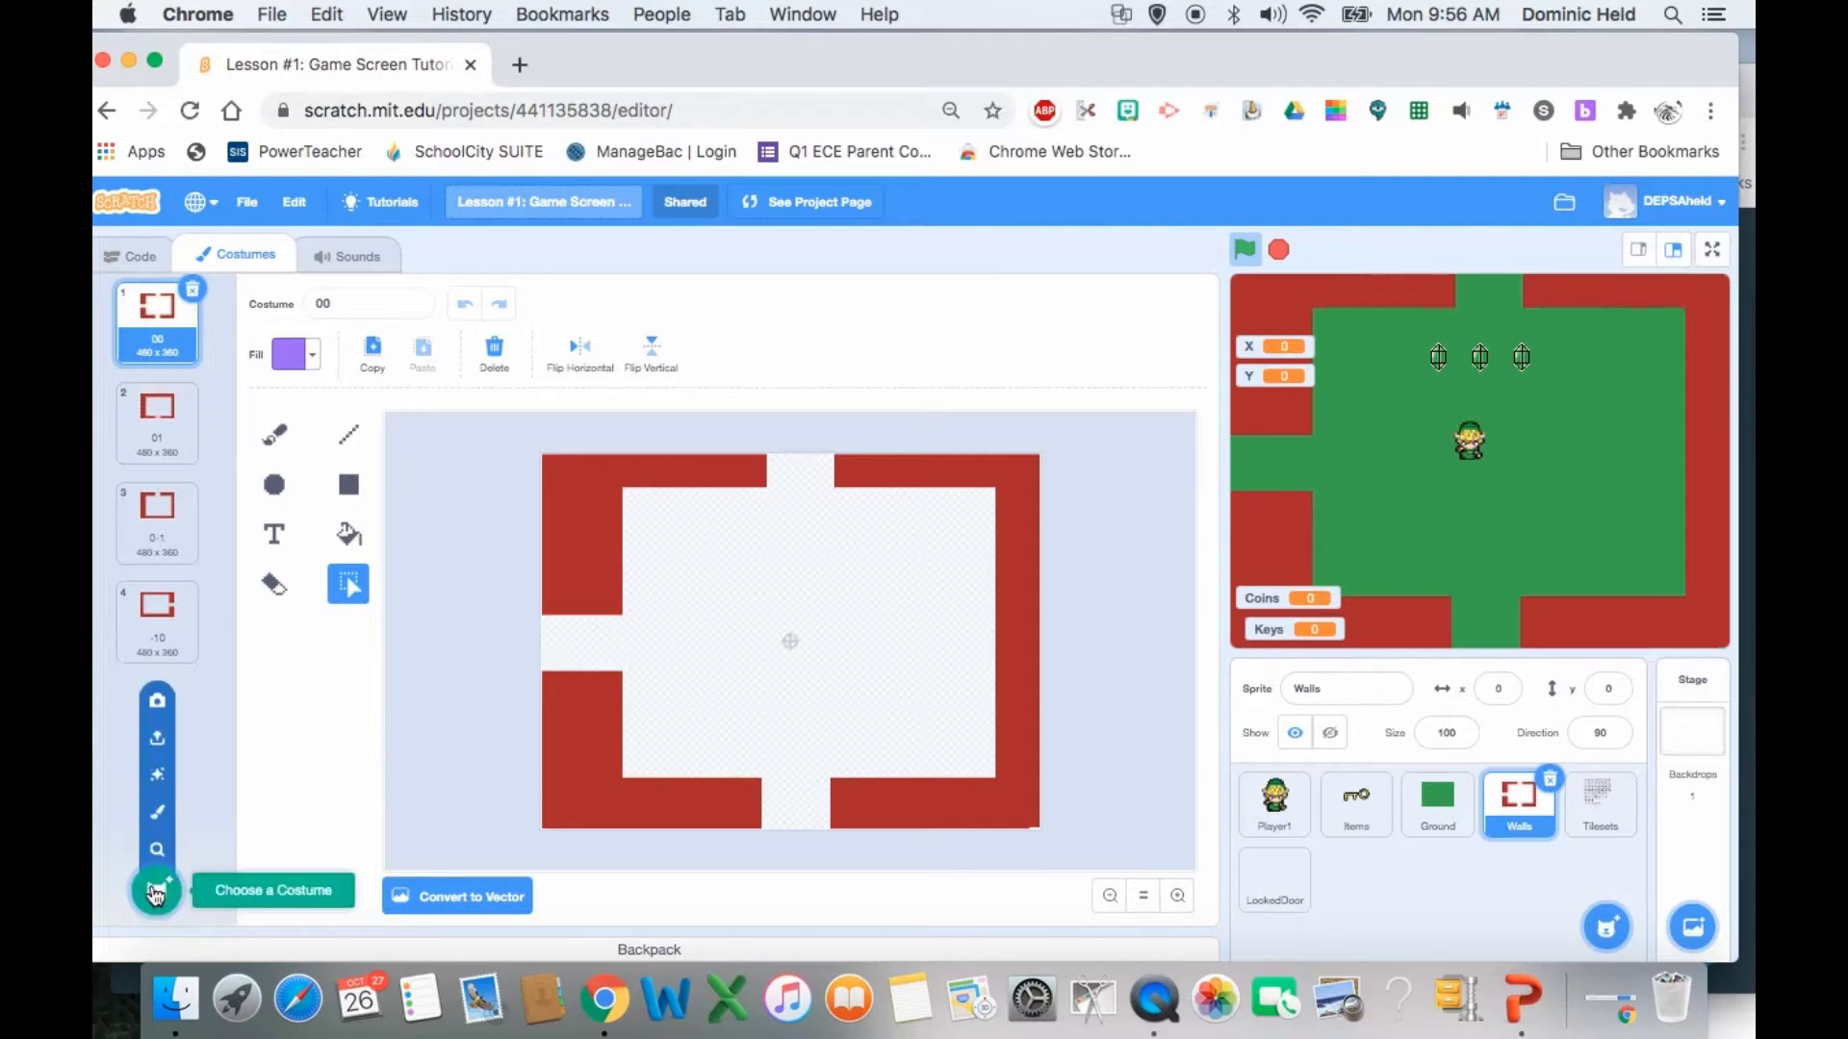
{"action": "left_click", "coordinate": [157, 812]}
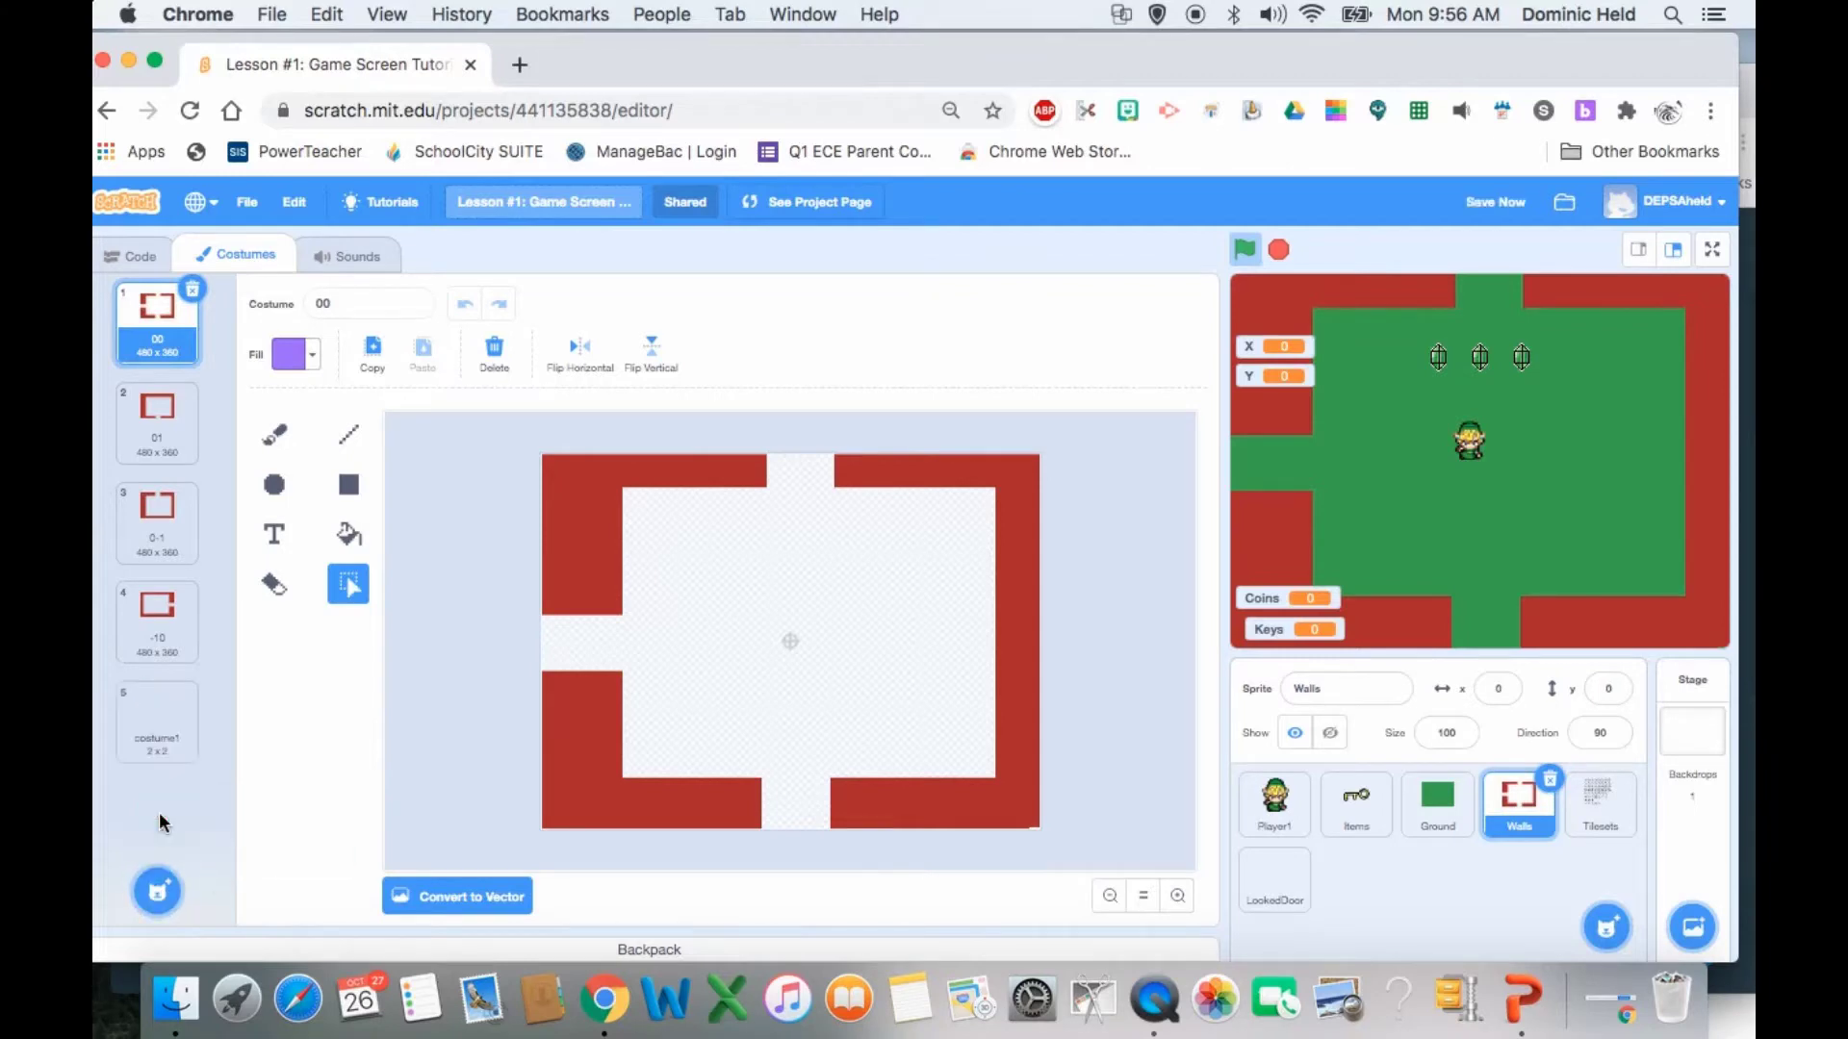
{"action": "left_click", "coordinate": [162, 733]}
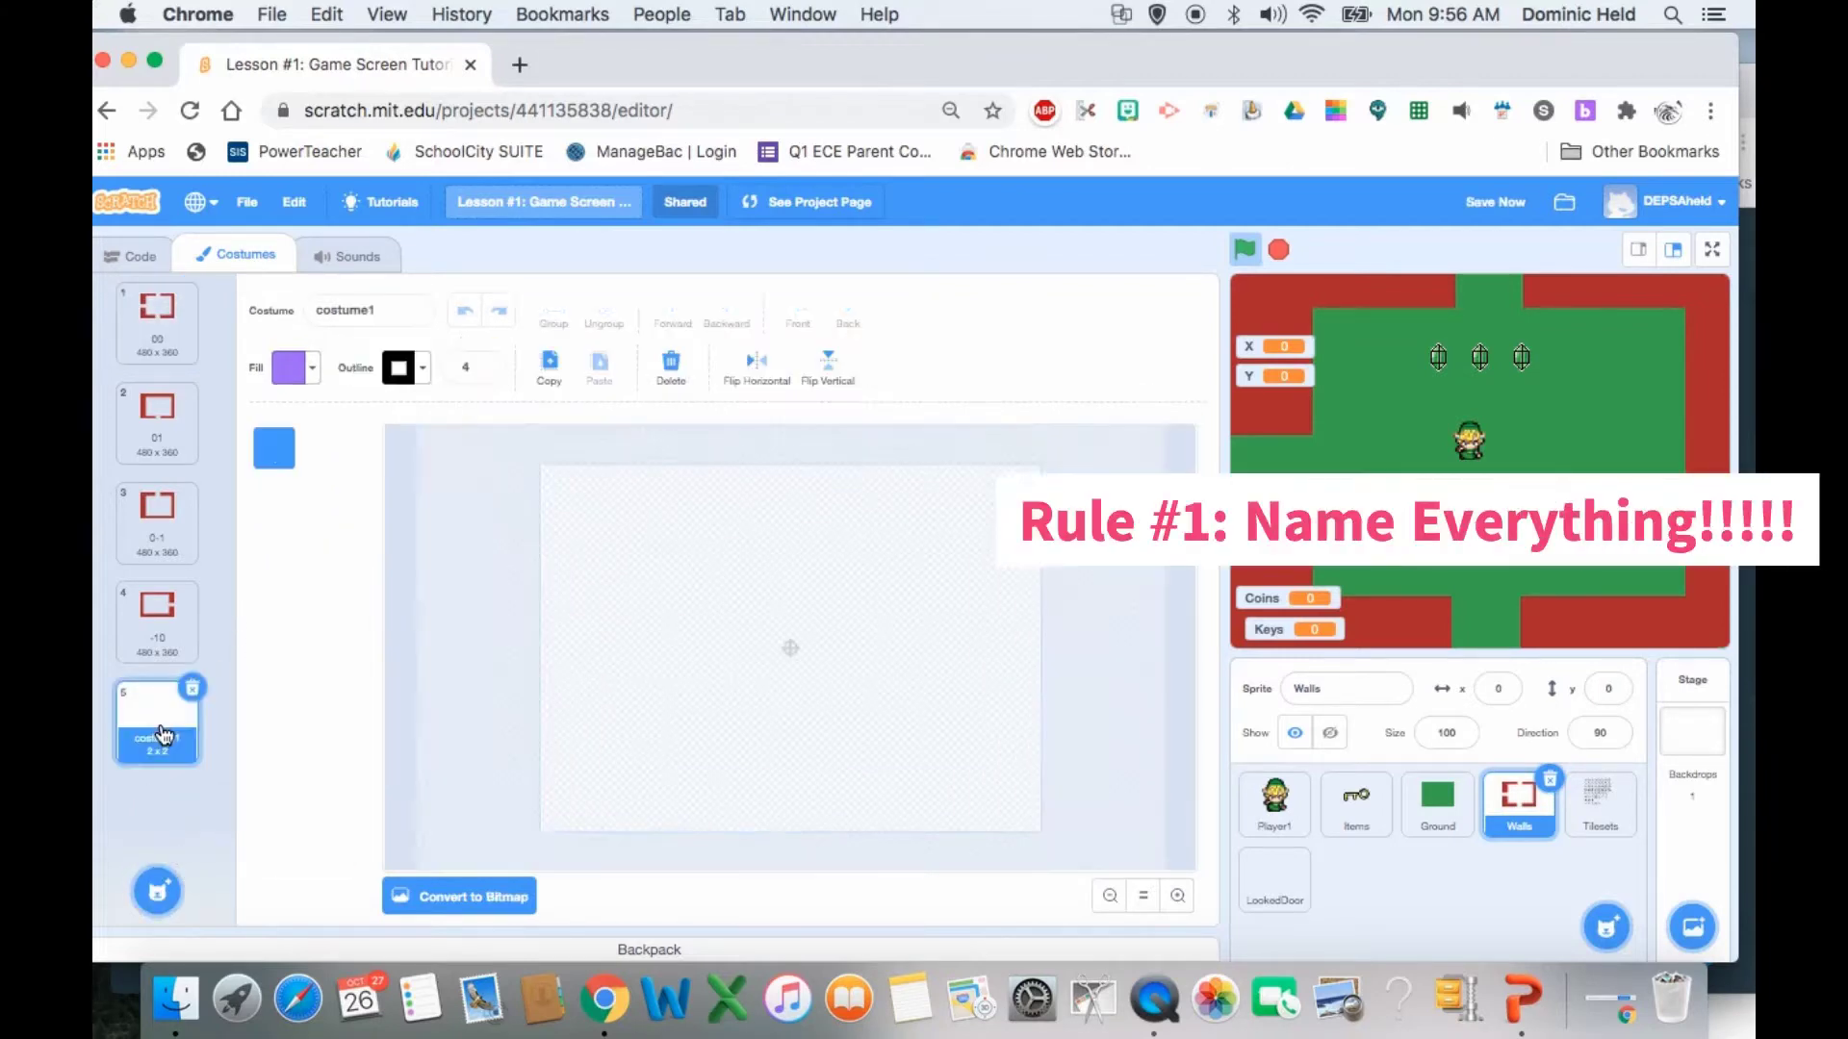
- Rename the Walls sprite's first costume as 000
{"action": "left_click", "coordinate": [164, 347]}
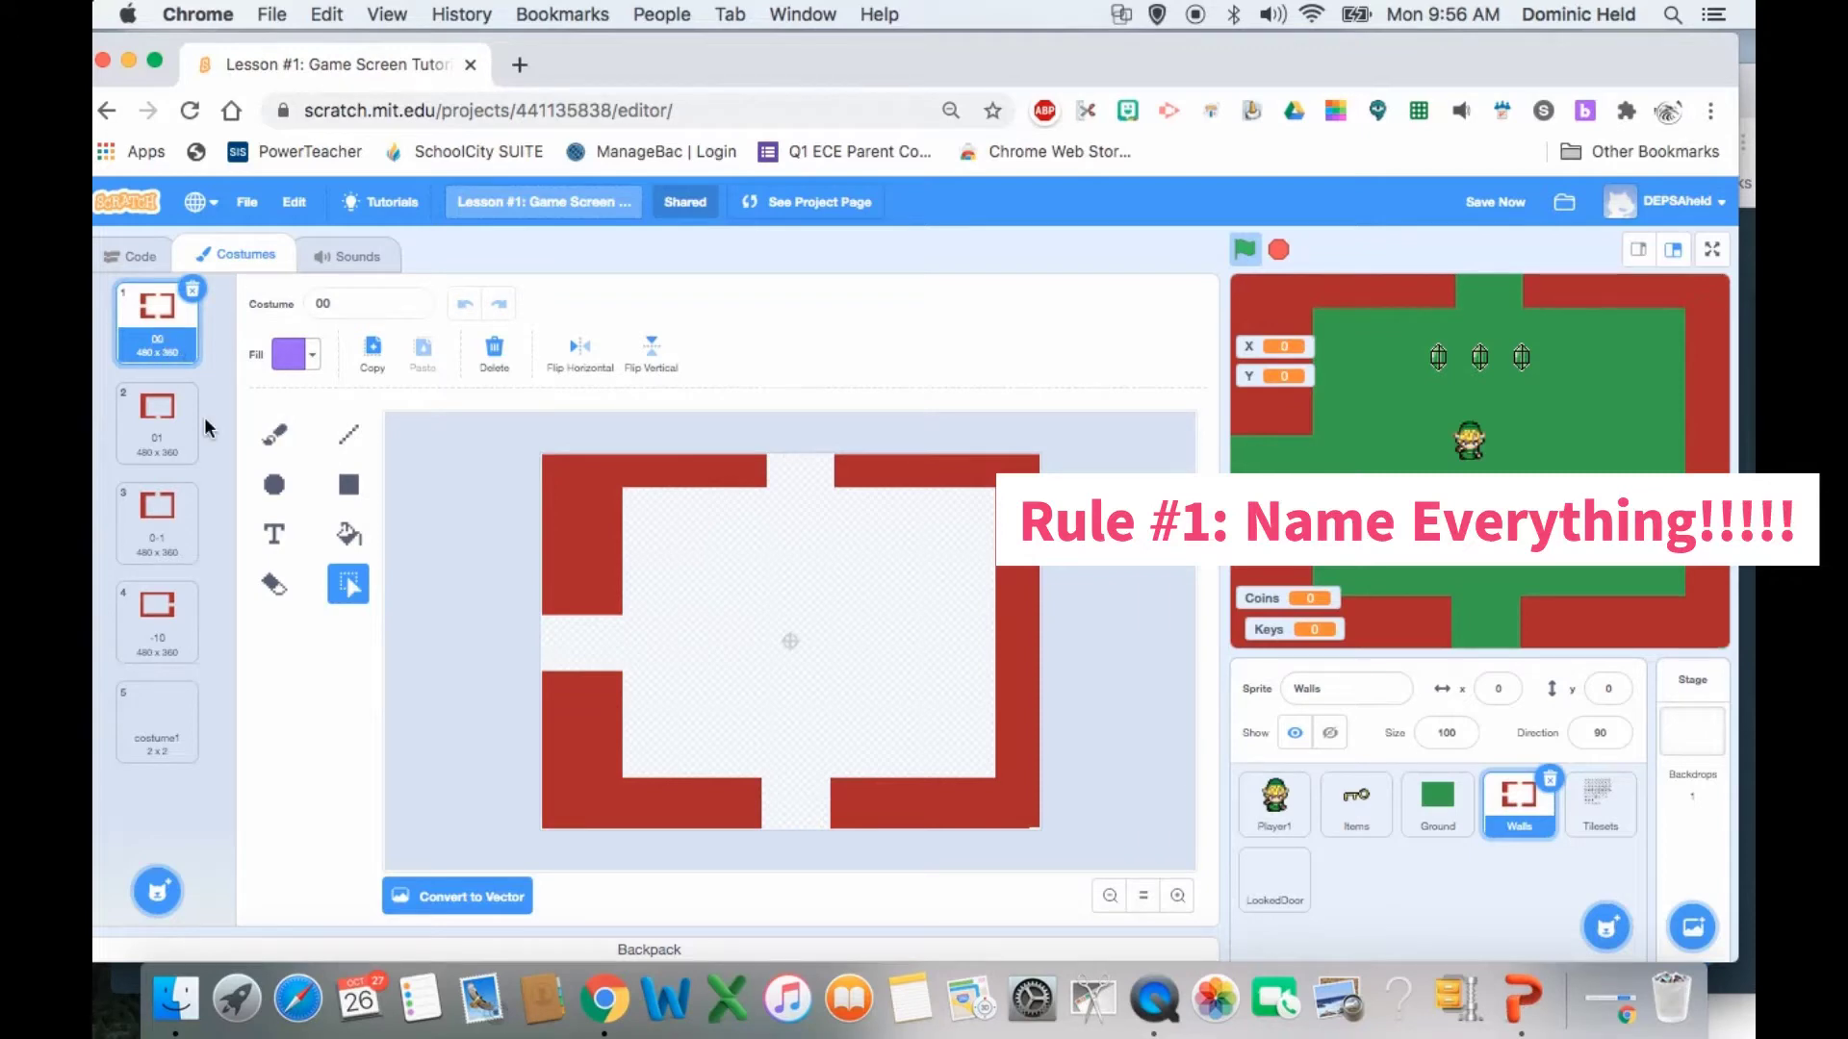
{"action": "left_click", "coordinate": [346, 302]}
{"action": "type", "text": "0"}
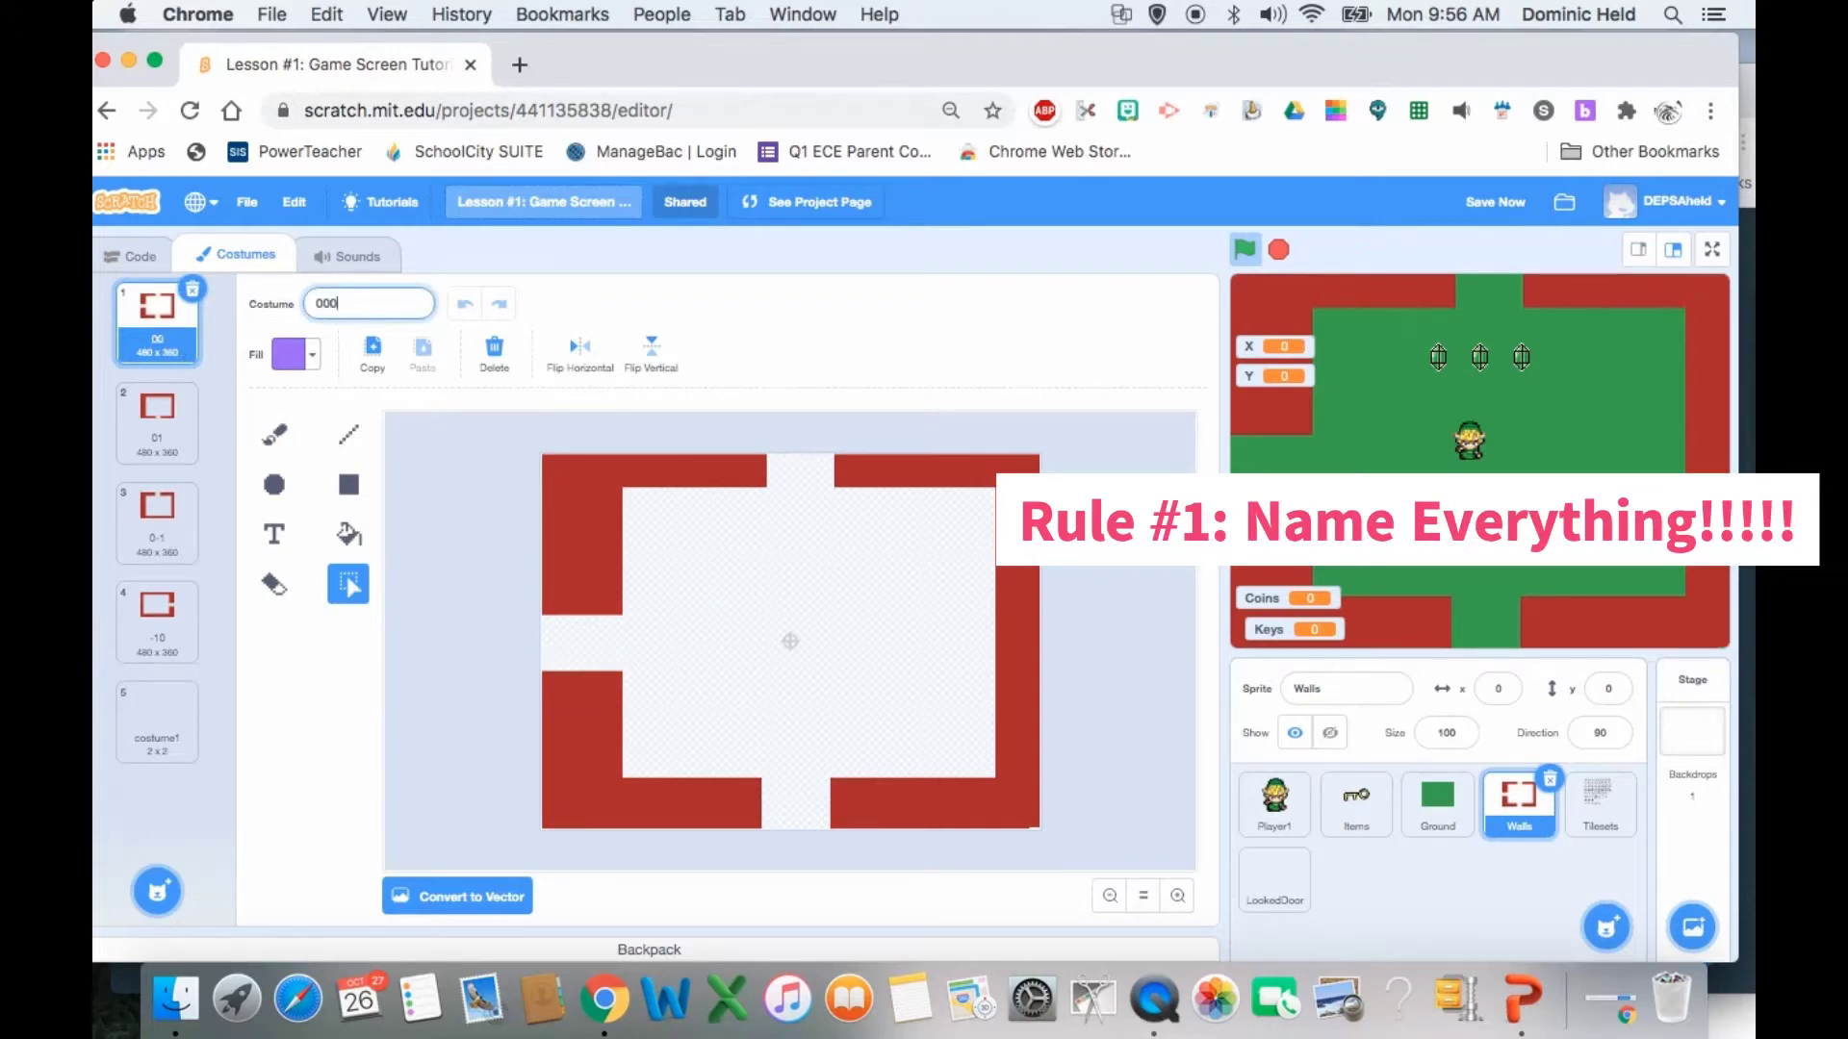
- Rename the new blank Walls costume as 00
{"action": "left_click", "coordinate": [154, 732]}
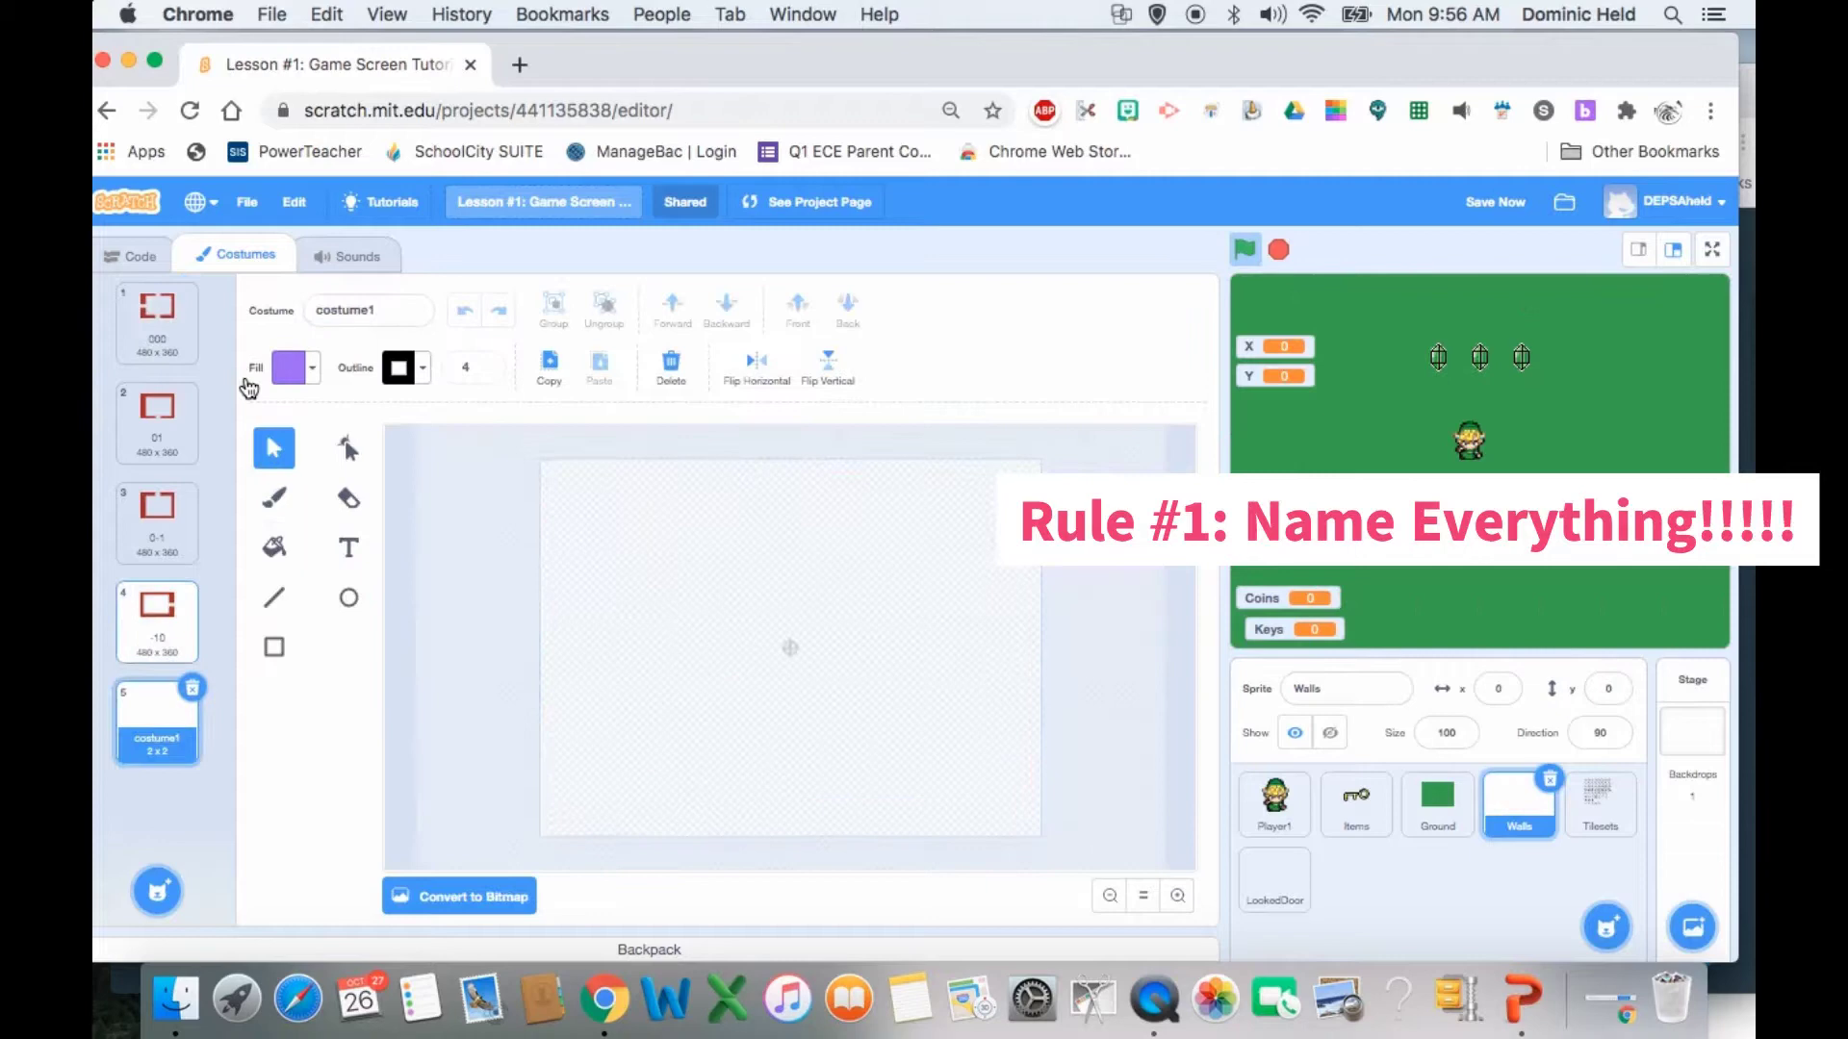
{"action": "left_click", "coordinate": [351, 306]}
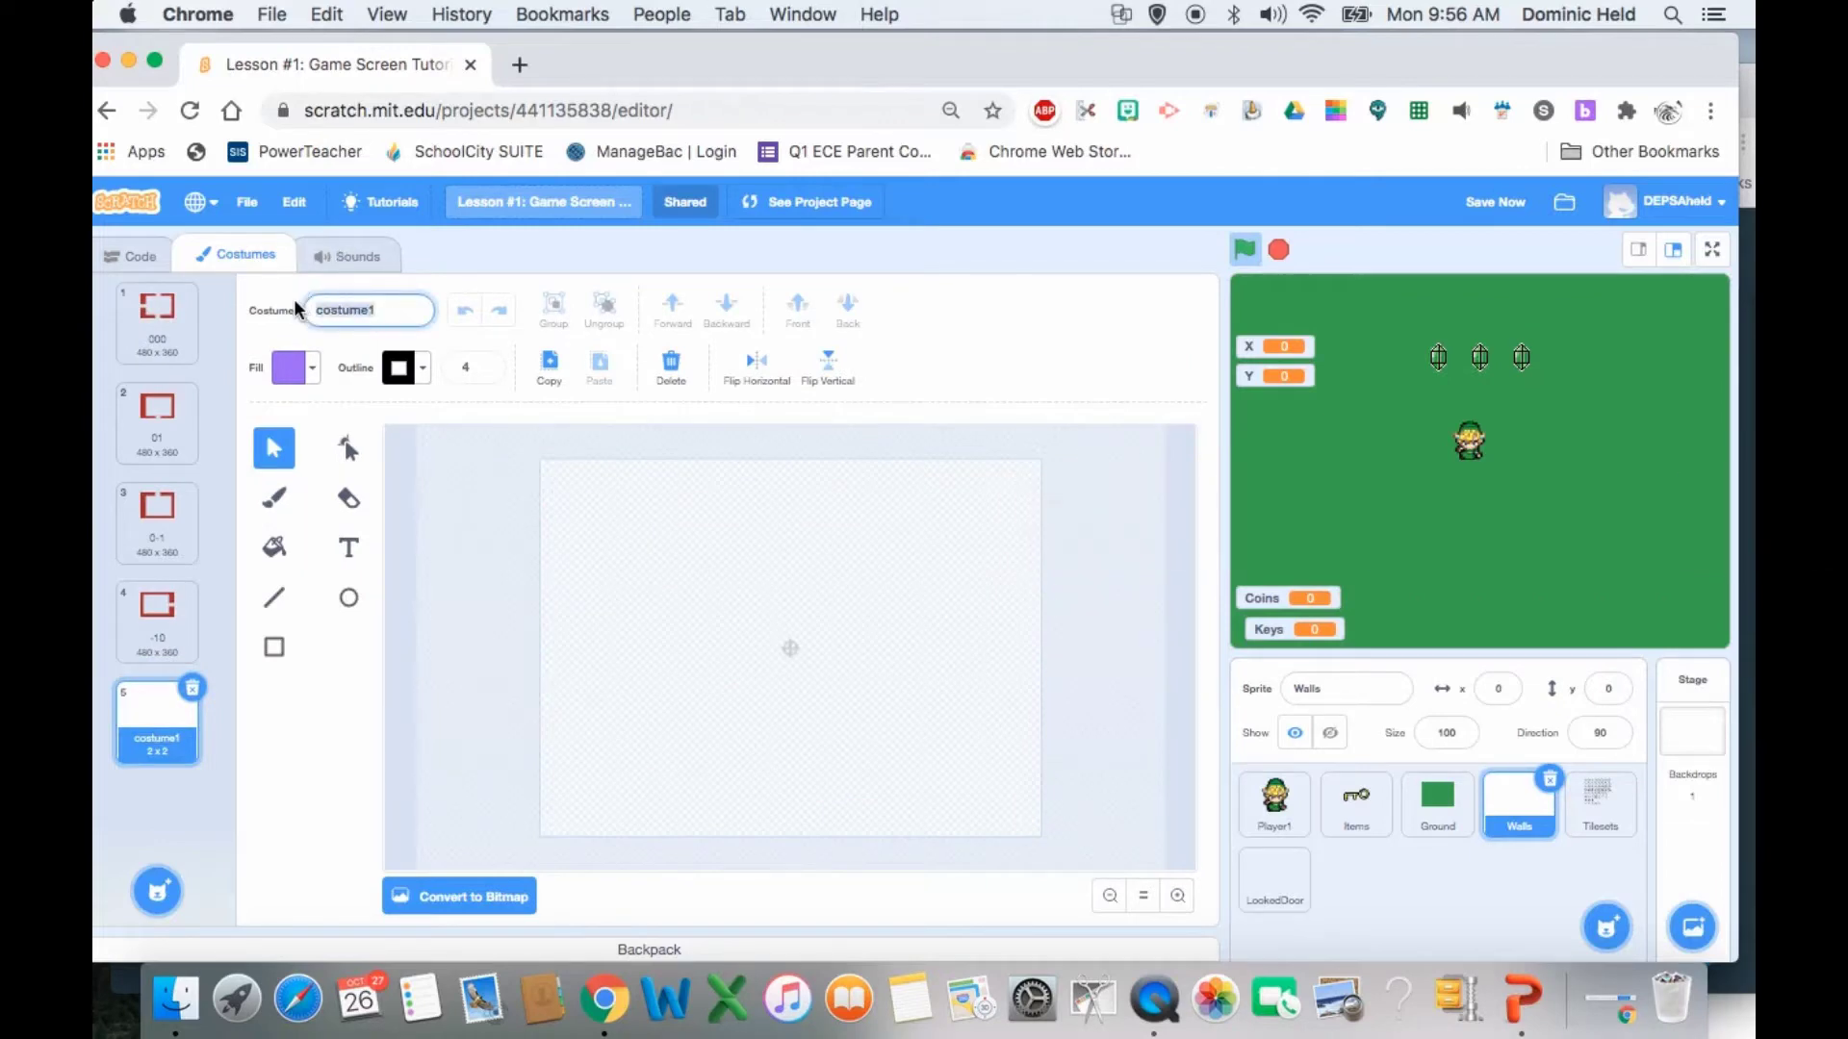
{"action": "type", "text": "00"}
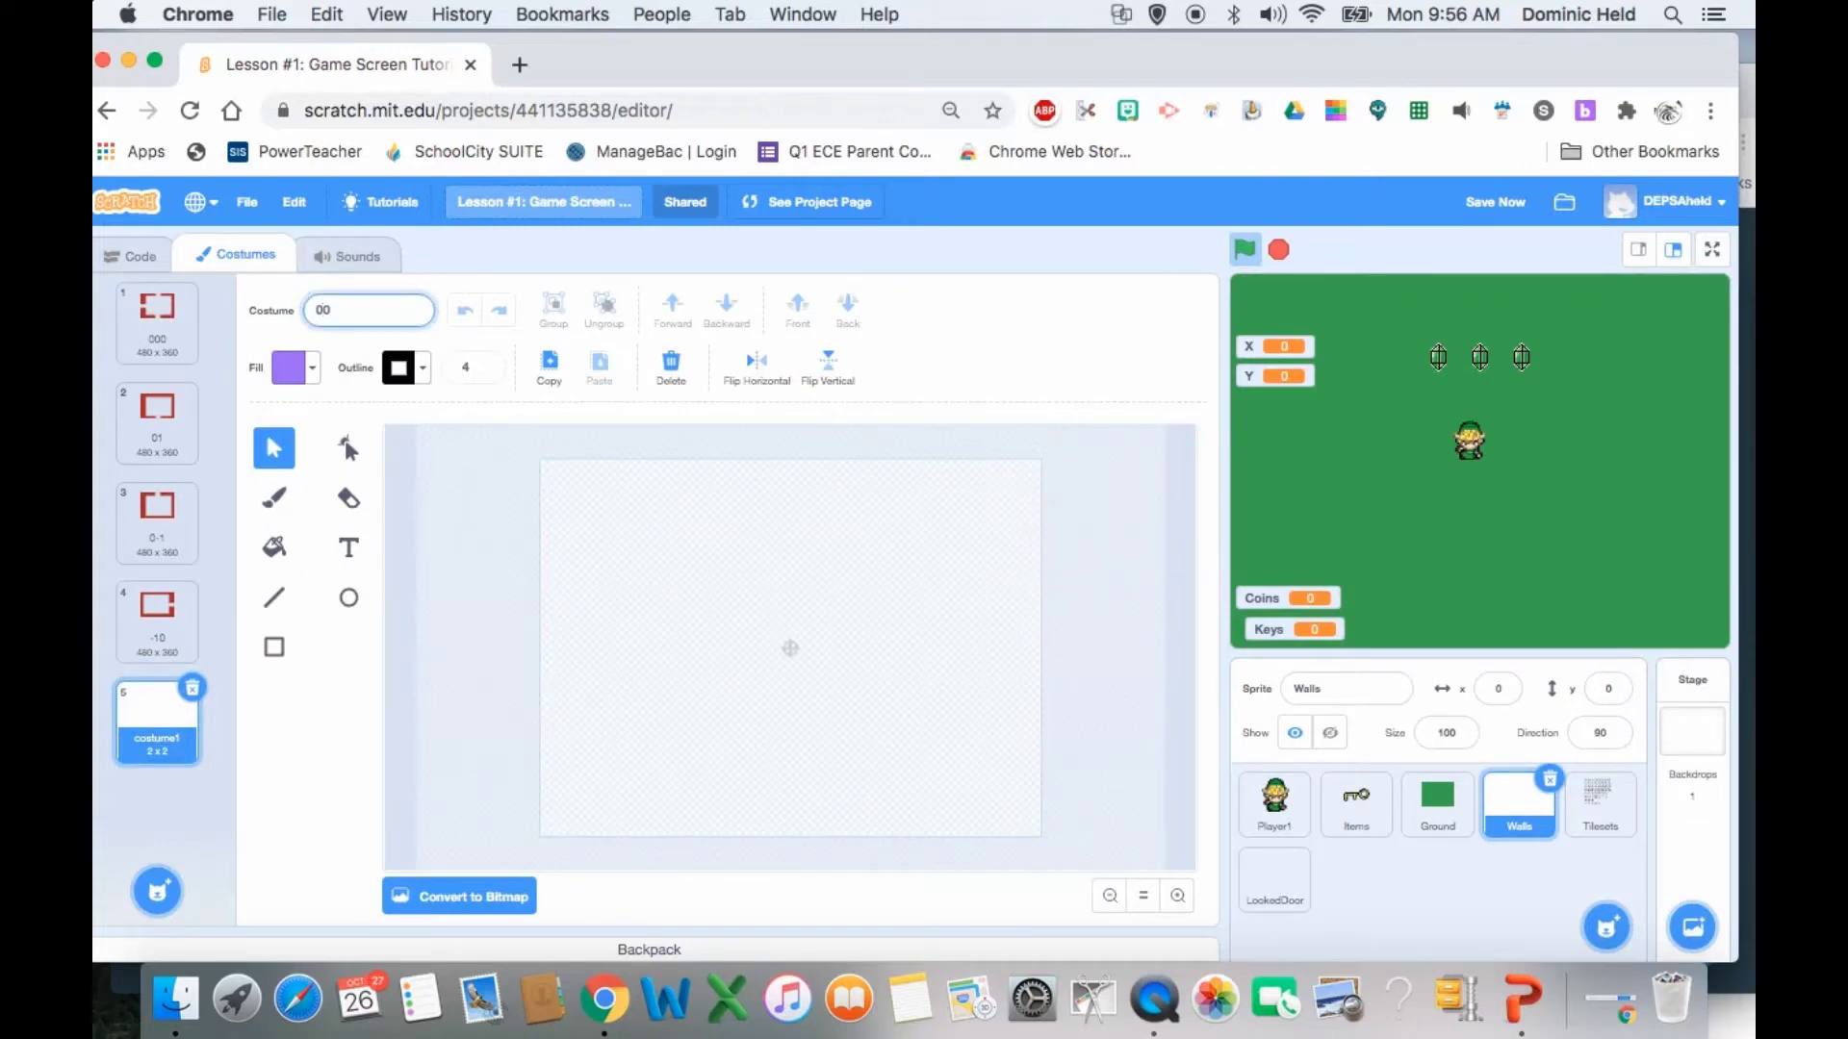
{"action": "left_click", "coordinate": [161, 836]}
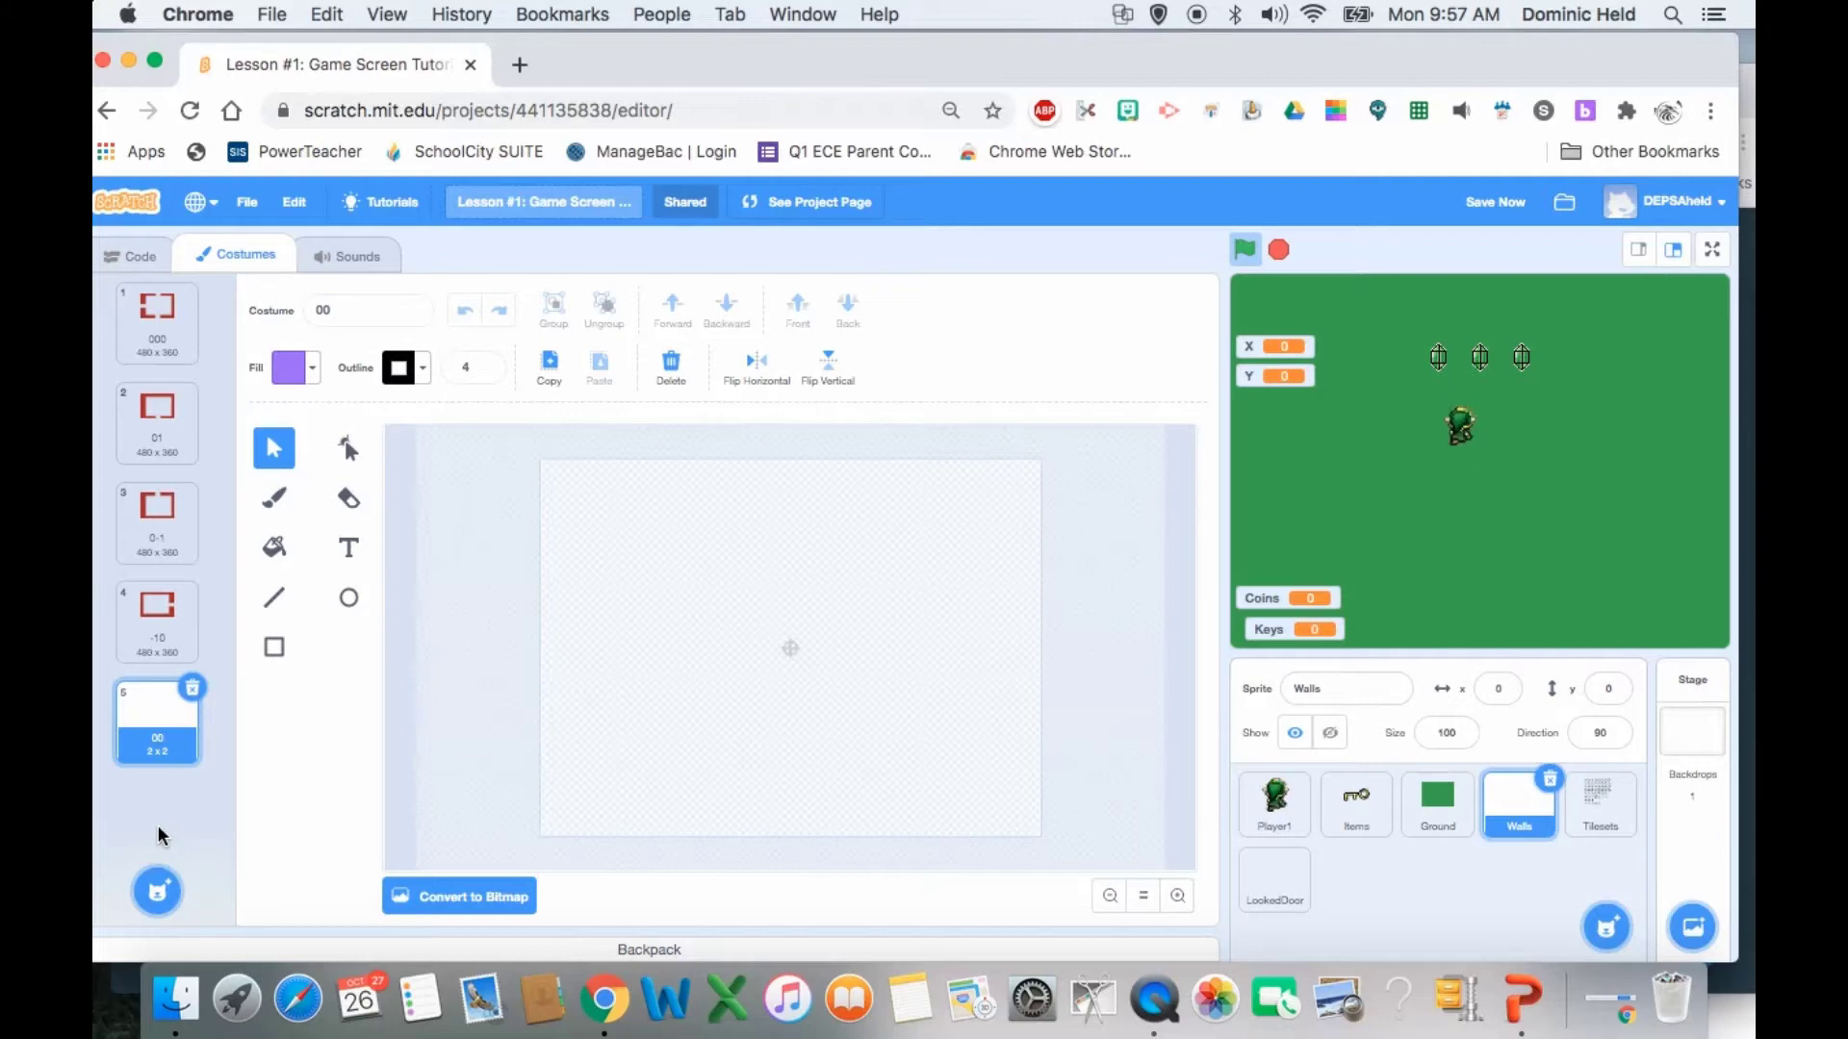
- Walk the player around the wall-less start room, over the coins and up into the room above
{"action": "key", "text": "Down"}
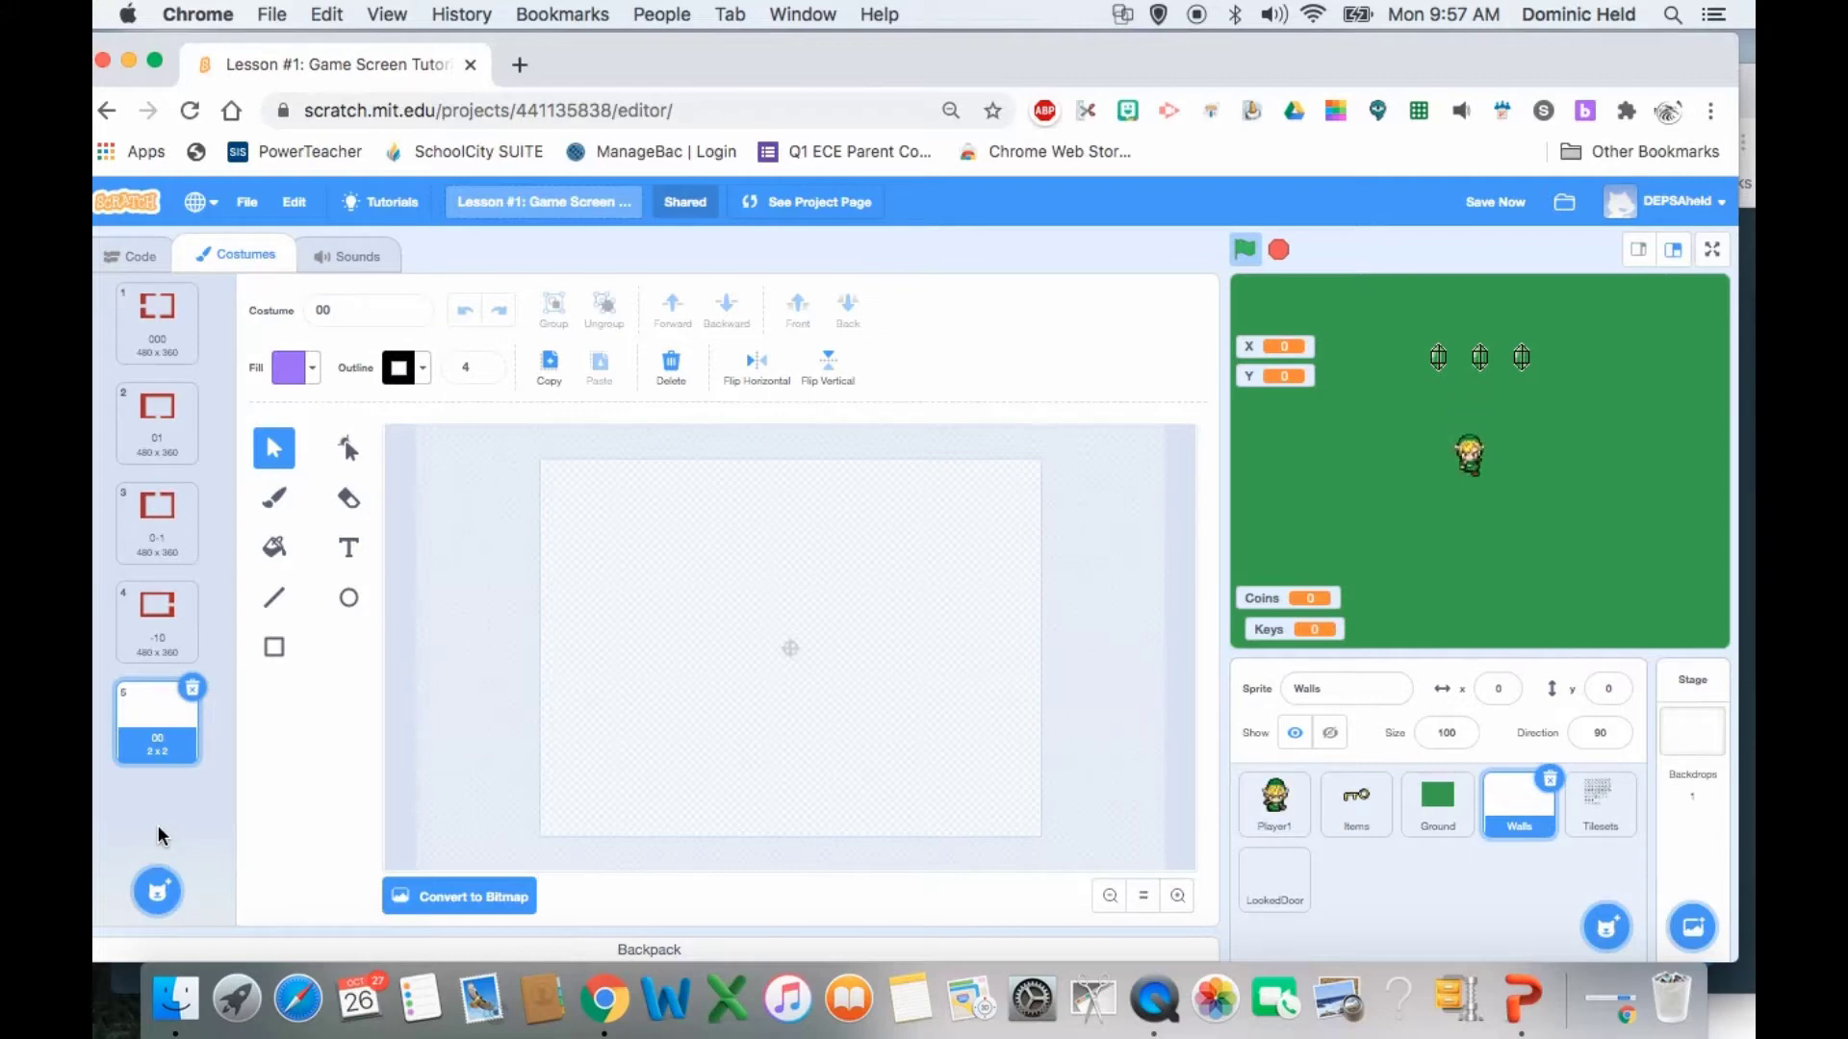
{"action": "key", "text": "Left"}
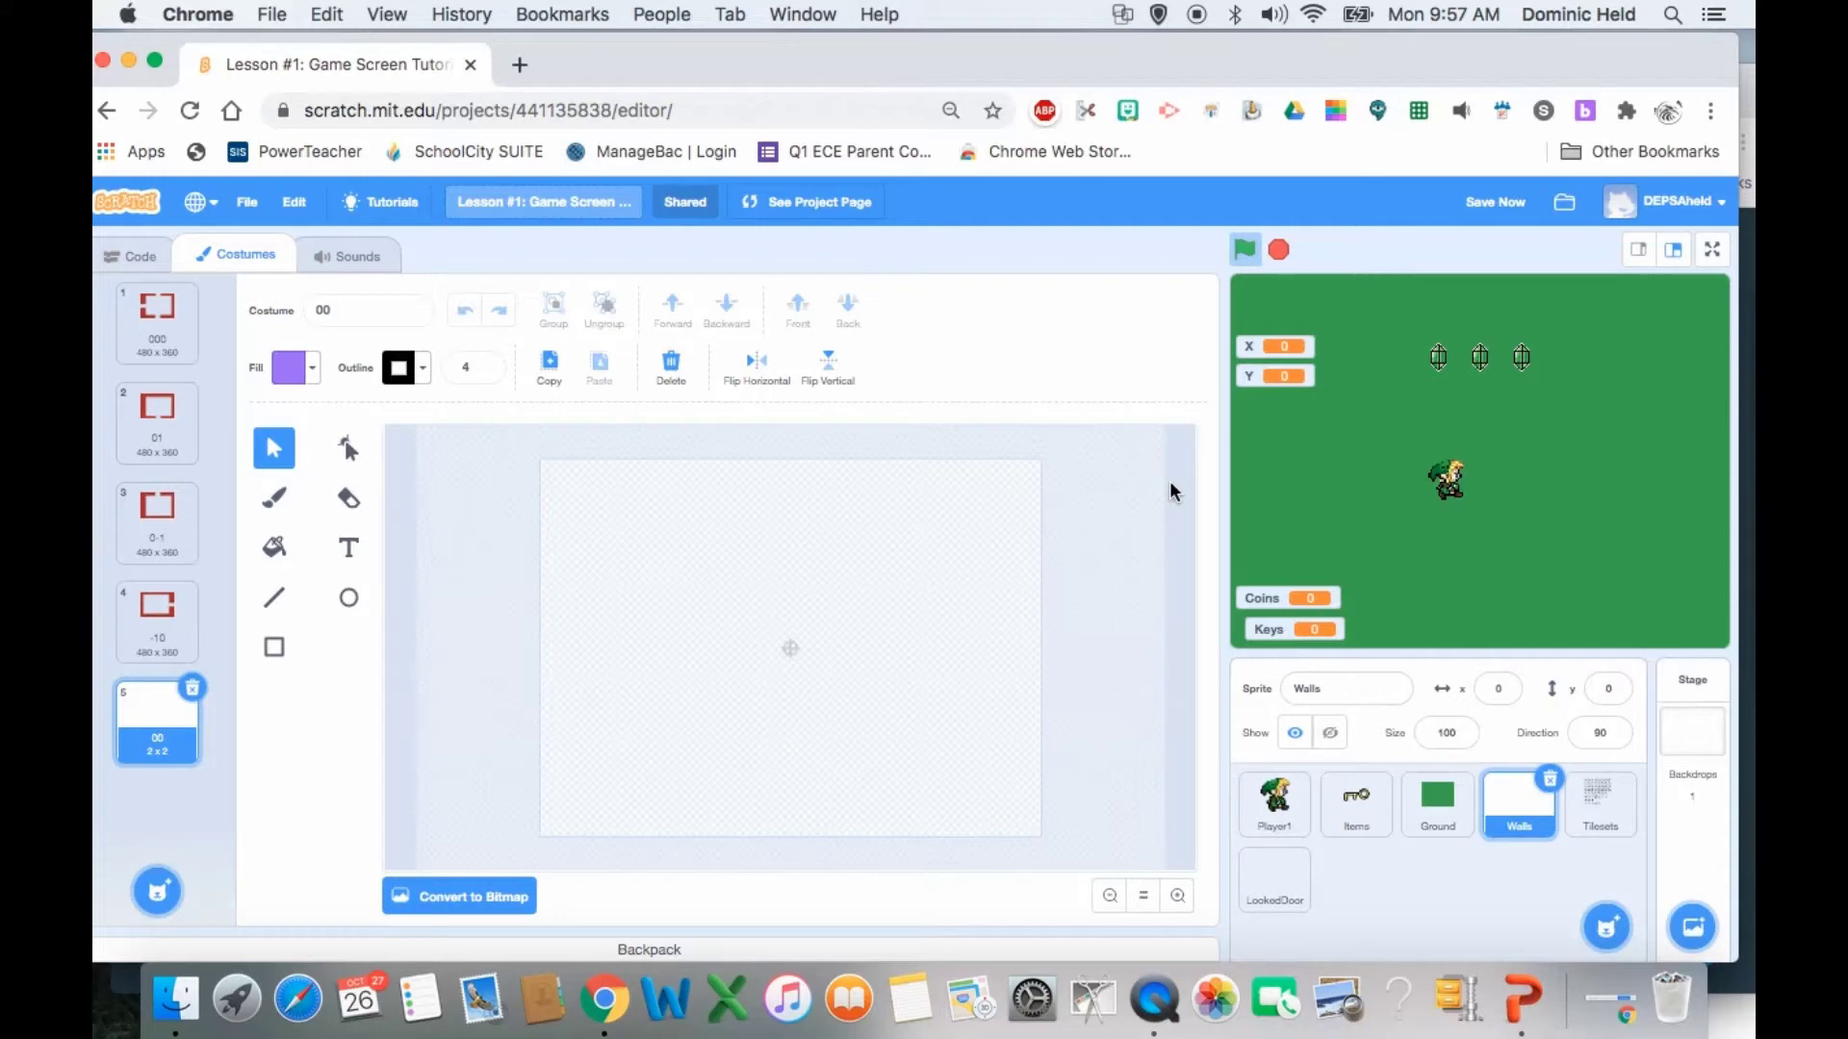
{"action": "key", "text": "Left"}
{"action": "key", "text": "Down"}
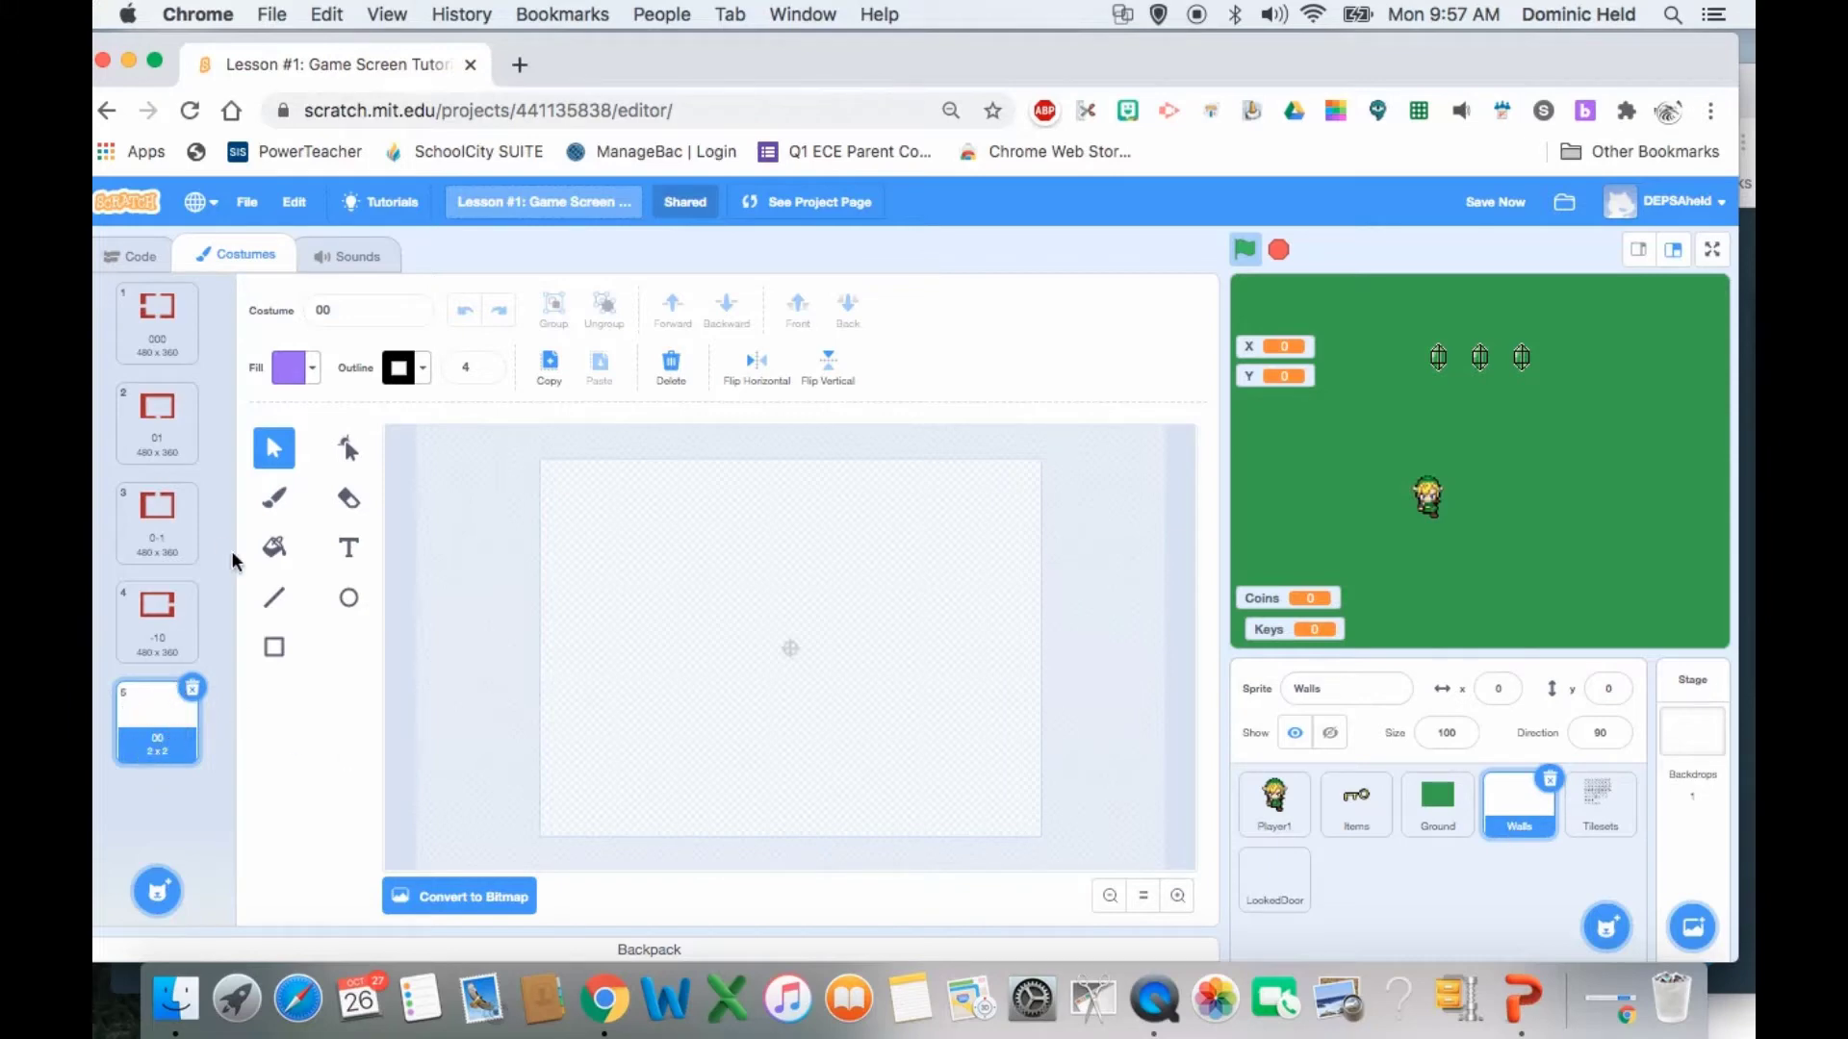
{"action": "key", "text": "Up"}
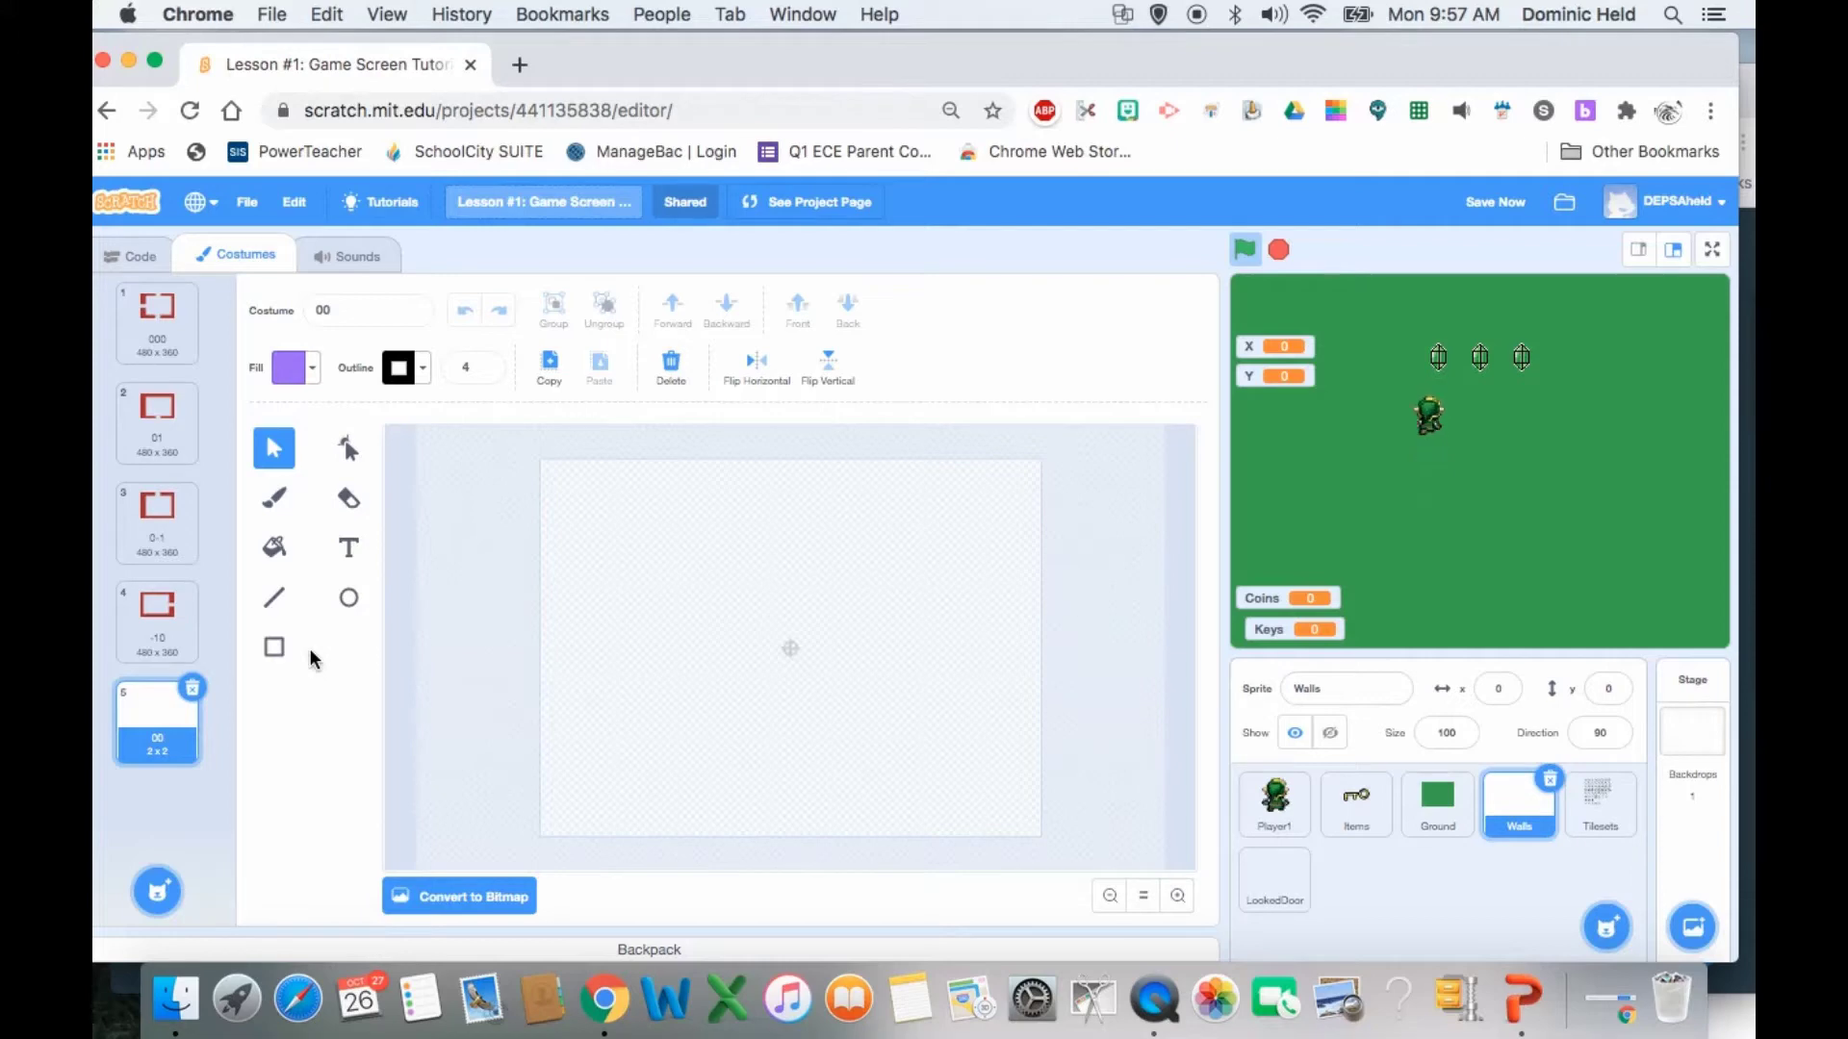
{"action": "key", "text": "Up"}
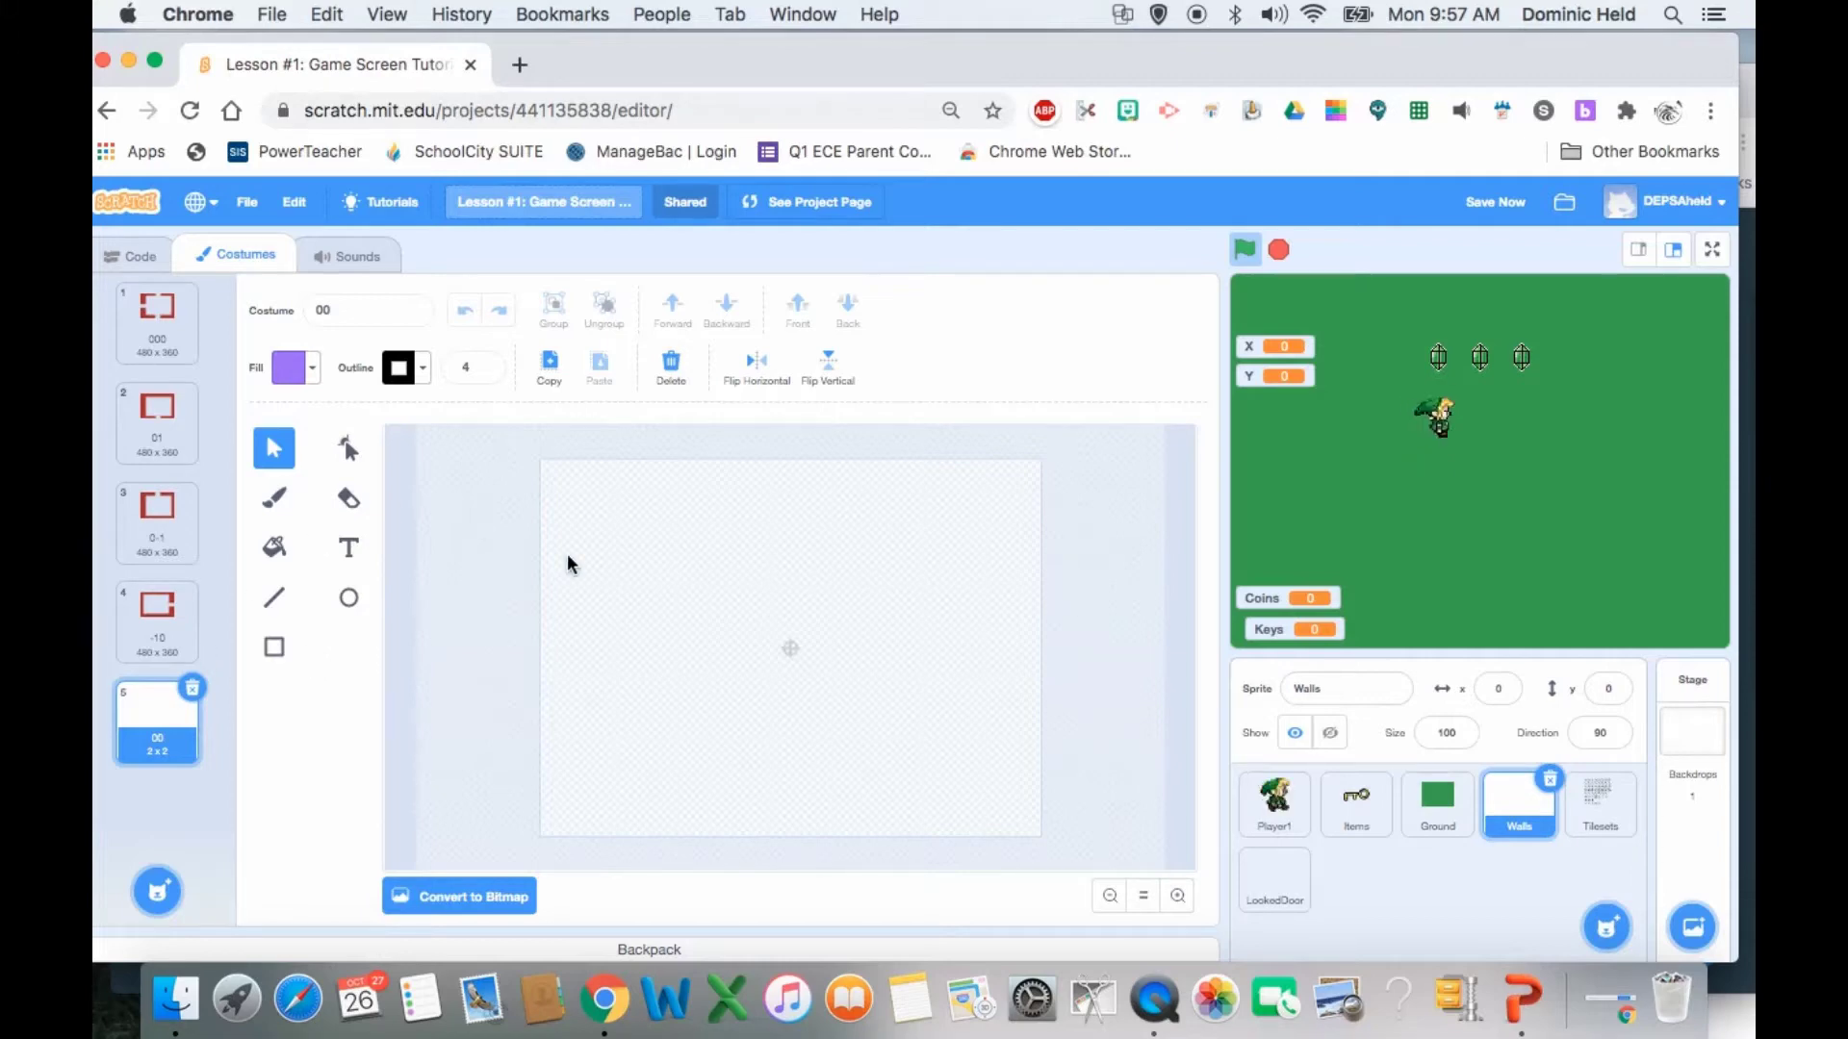
{"action": "key", "text": "Up"}
{"action": "key", "text": "Right"}
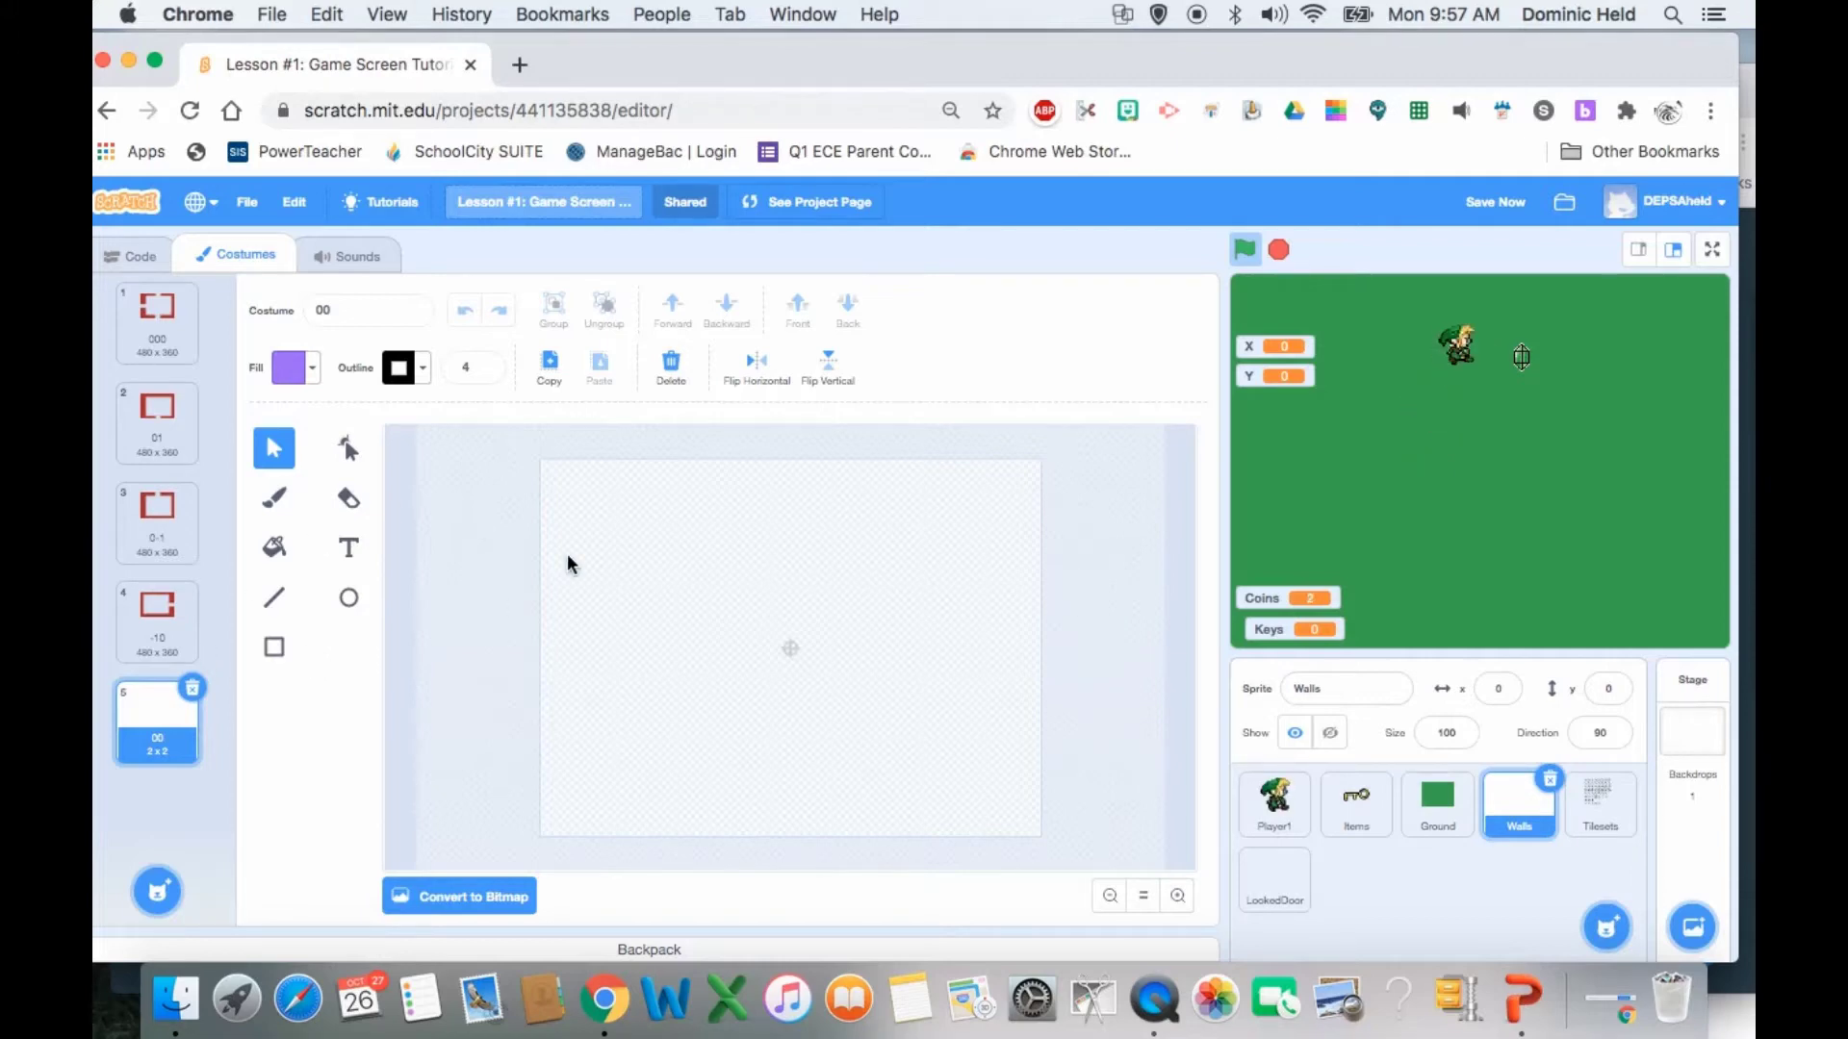
{"action": "key", "text": "Up"}
{"action": "key", "text": "Down"}
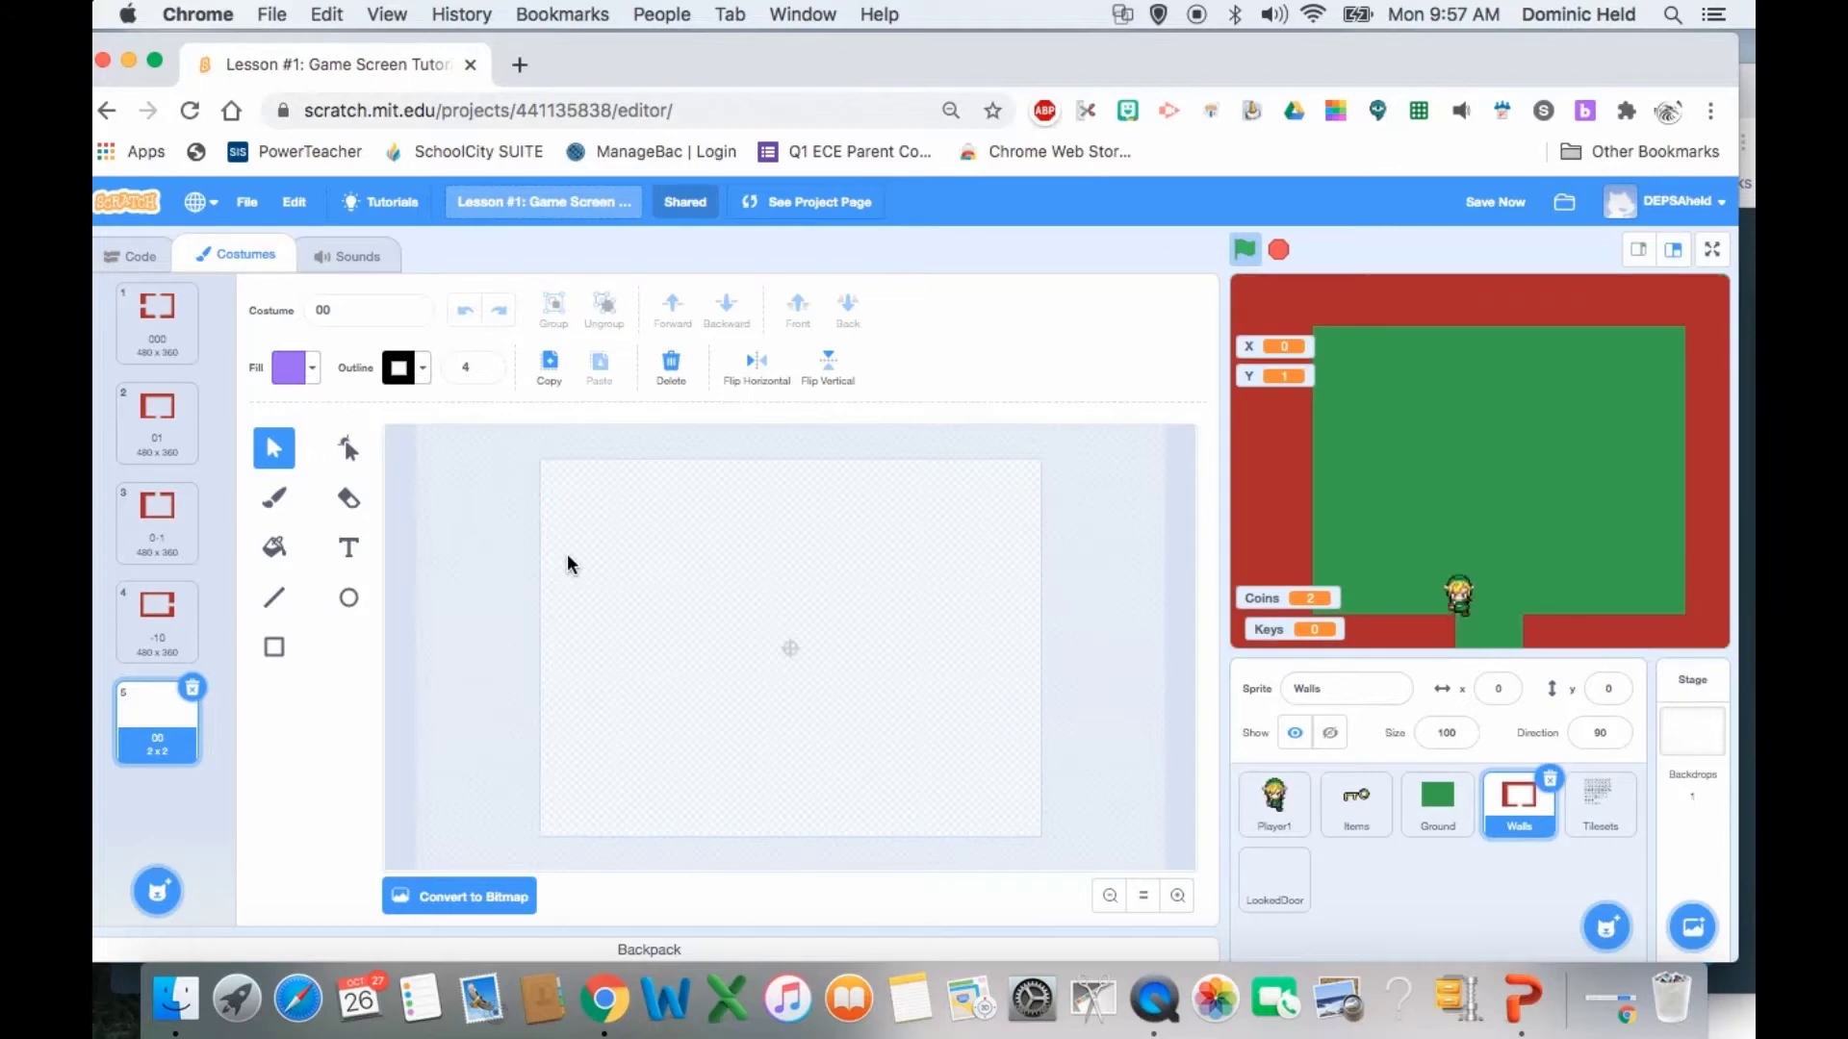
- Walk the player back and forth between the upper room and the start room, ending in the start room
{"action": "key", "text": "Up"}
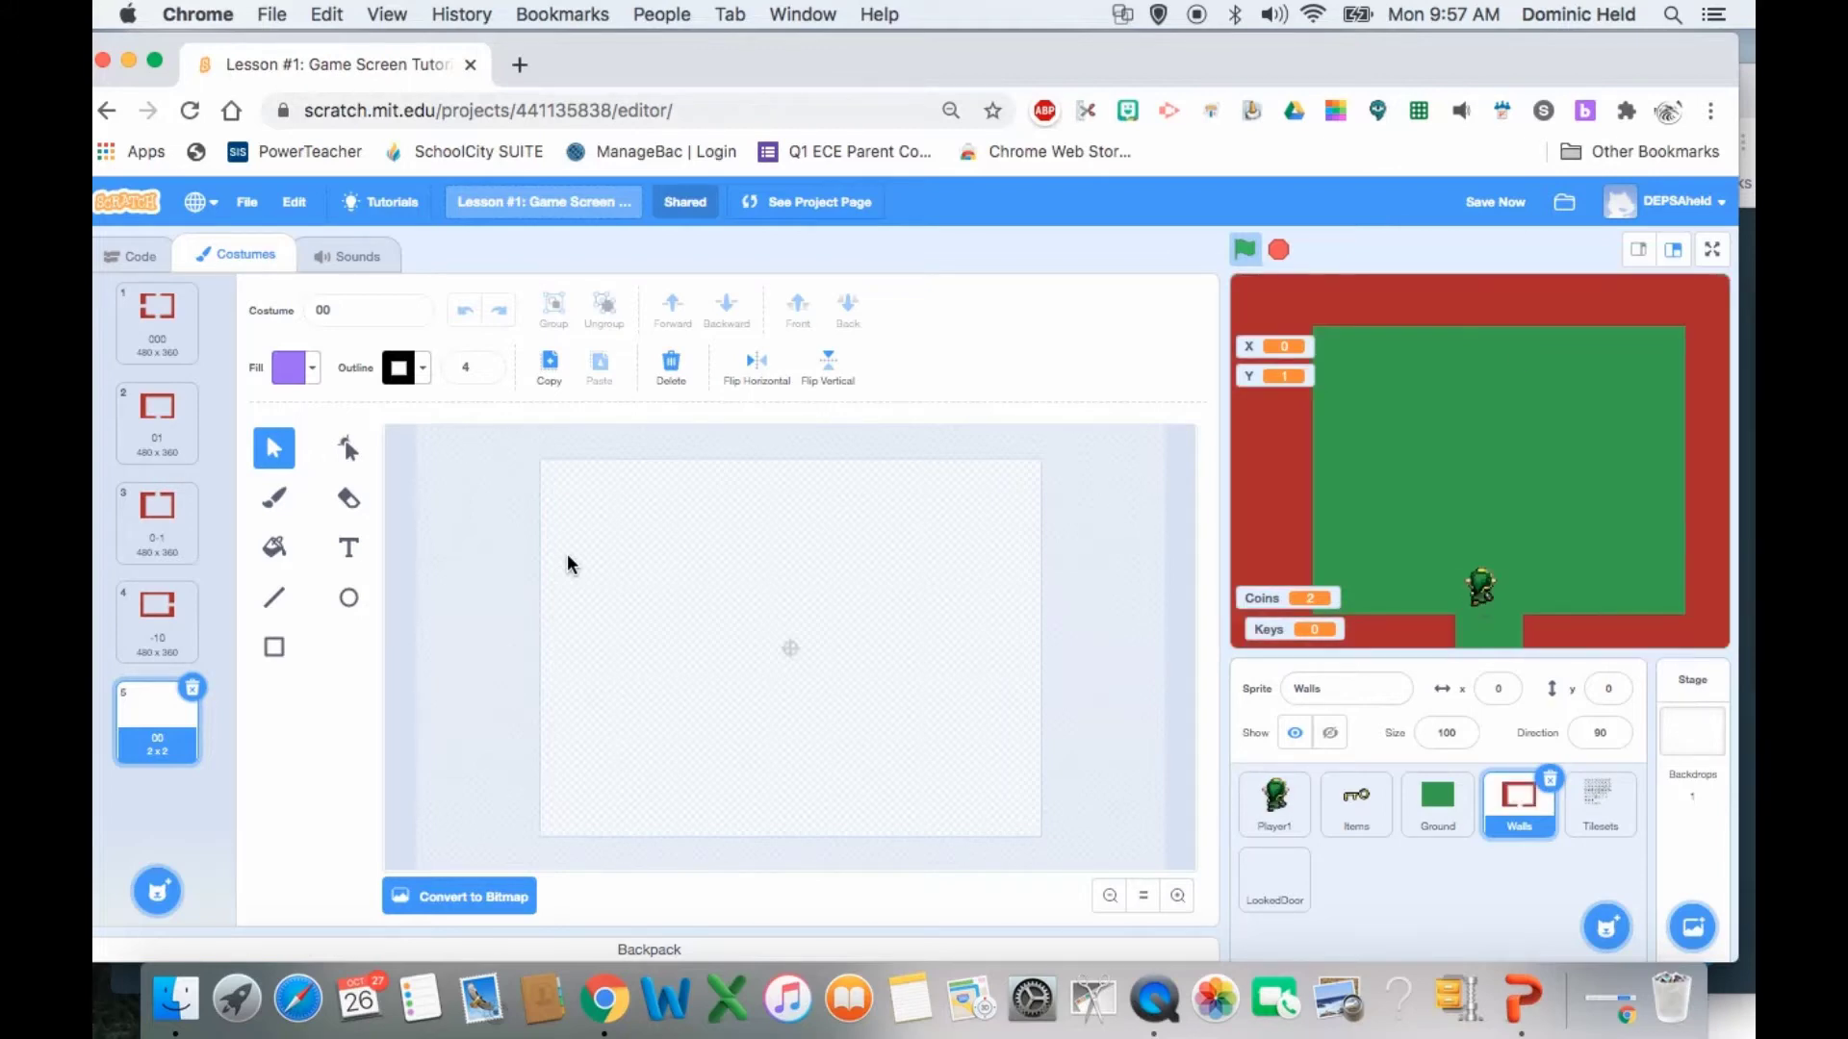
{"action": "key", "text": "Down"}
{"action": "key", "text": "Up"}
{"action": "key", "text": "Down"}
{"action": "key", "text": "Up"}
{"action": "key", "text": "Down"}
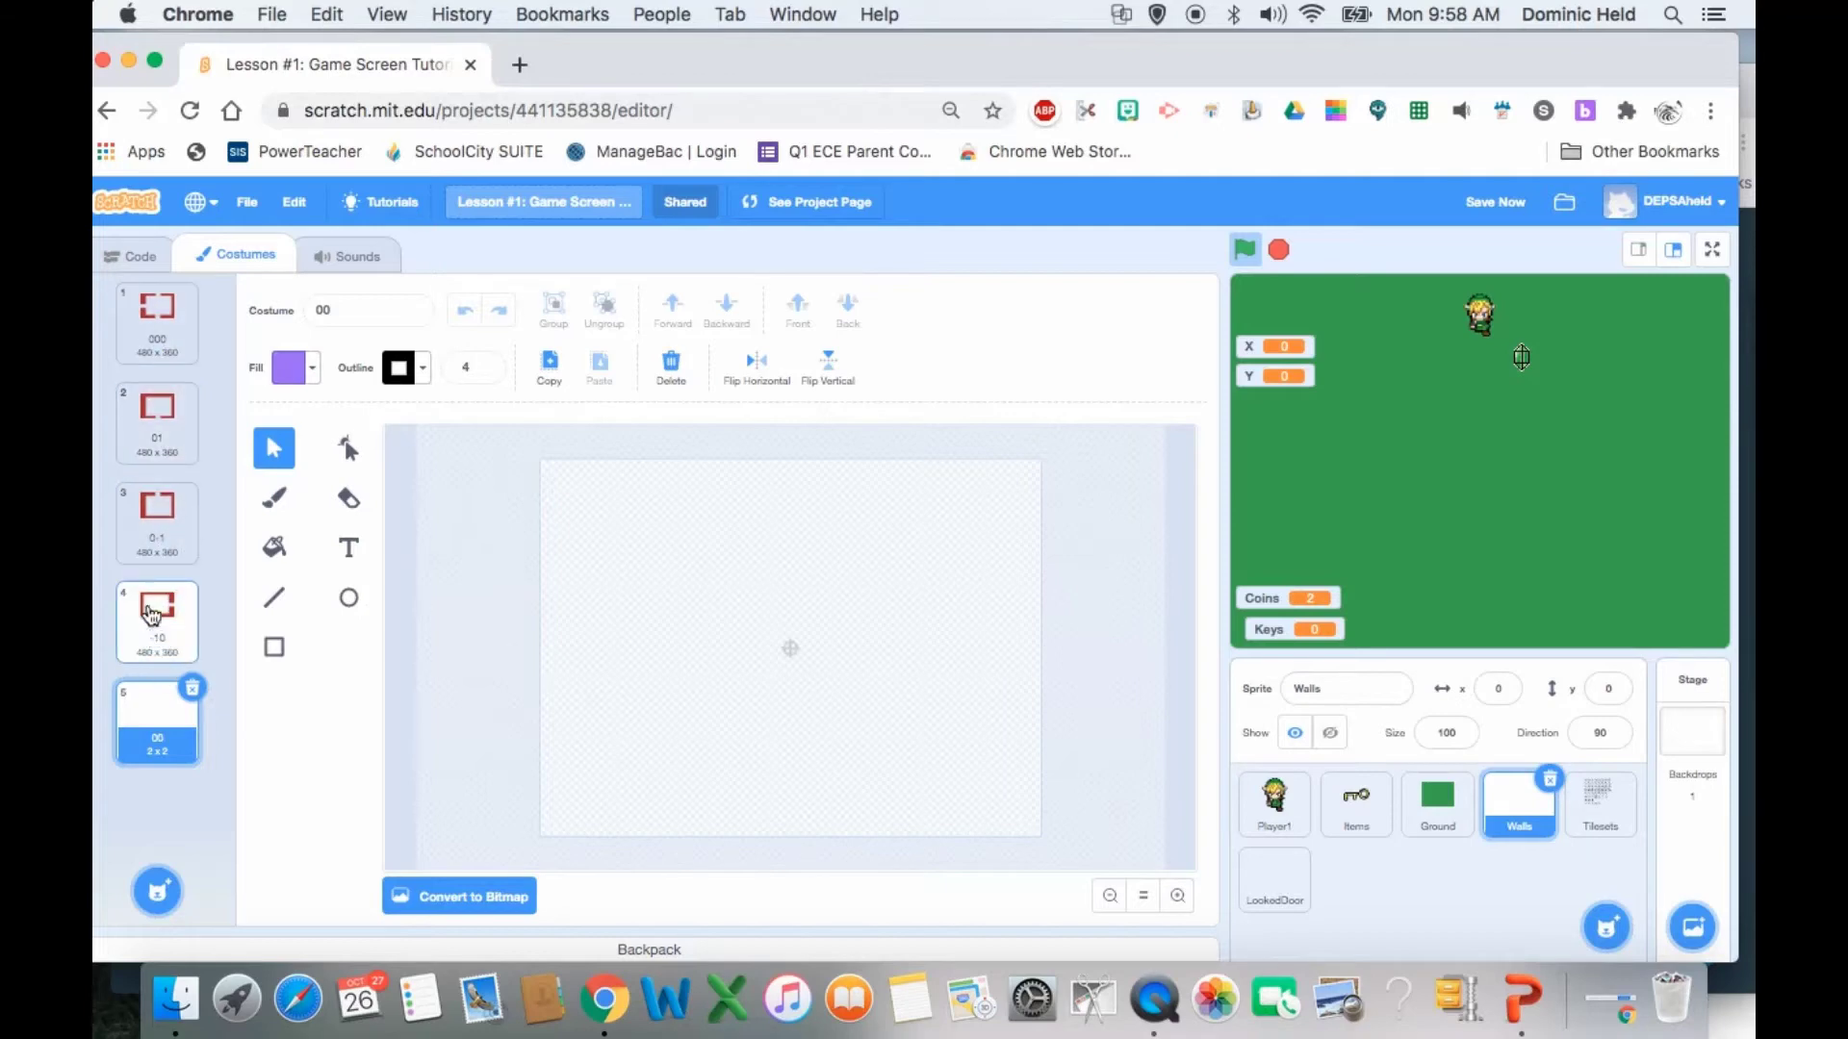
- Delete the old Walls costumes -10, 0-1, 01 and 000, keeping only the blank costume 00
{"action": "left_click", "coordinate": [188, 616]}
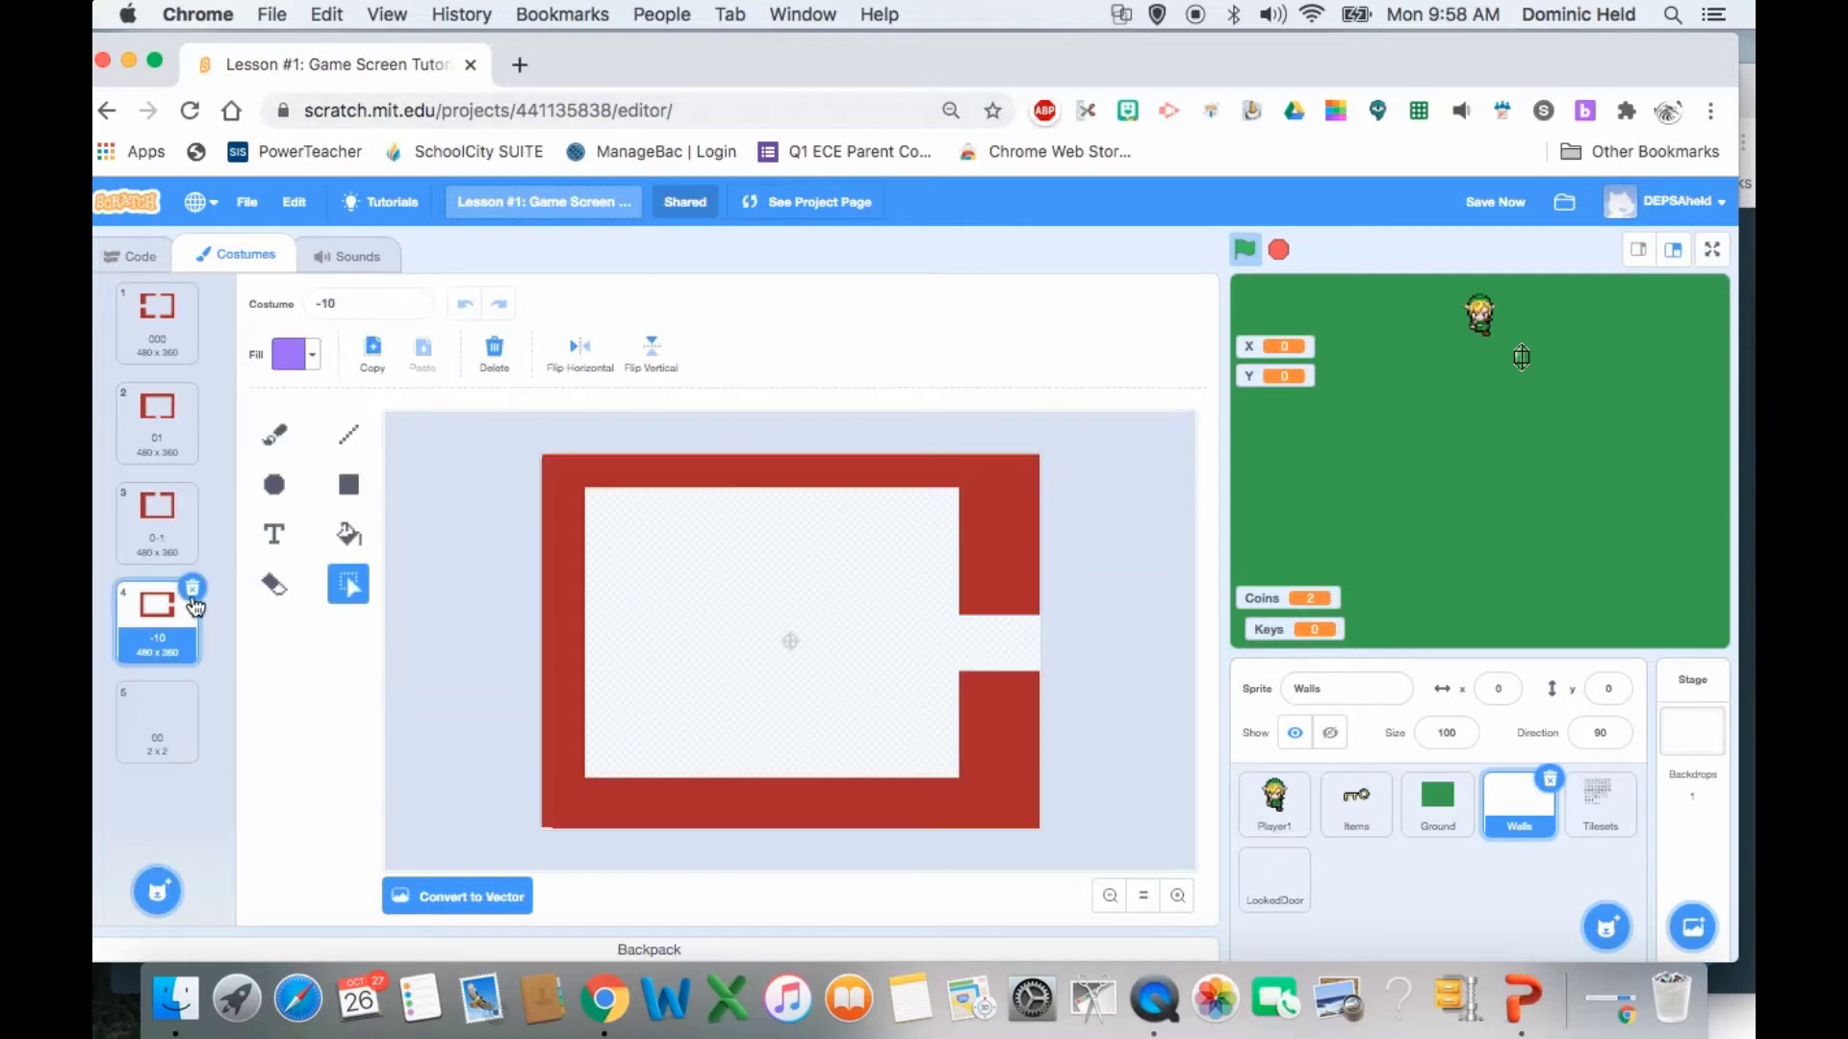
{"action": "left_click", "coordinate": [192, 587]}
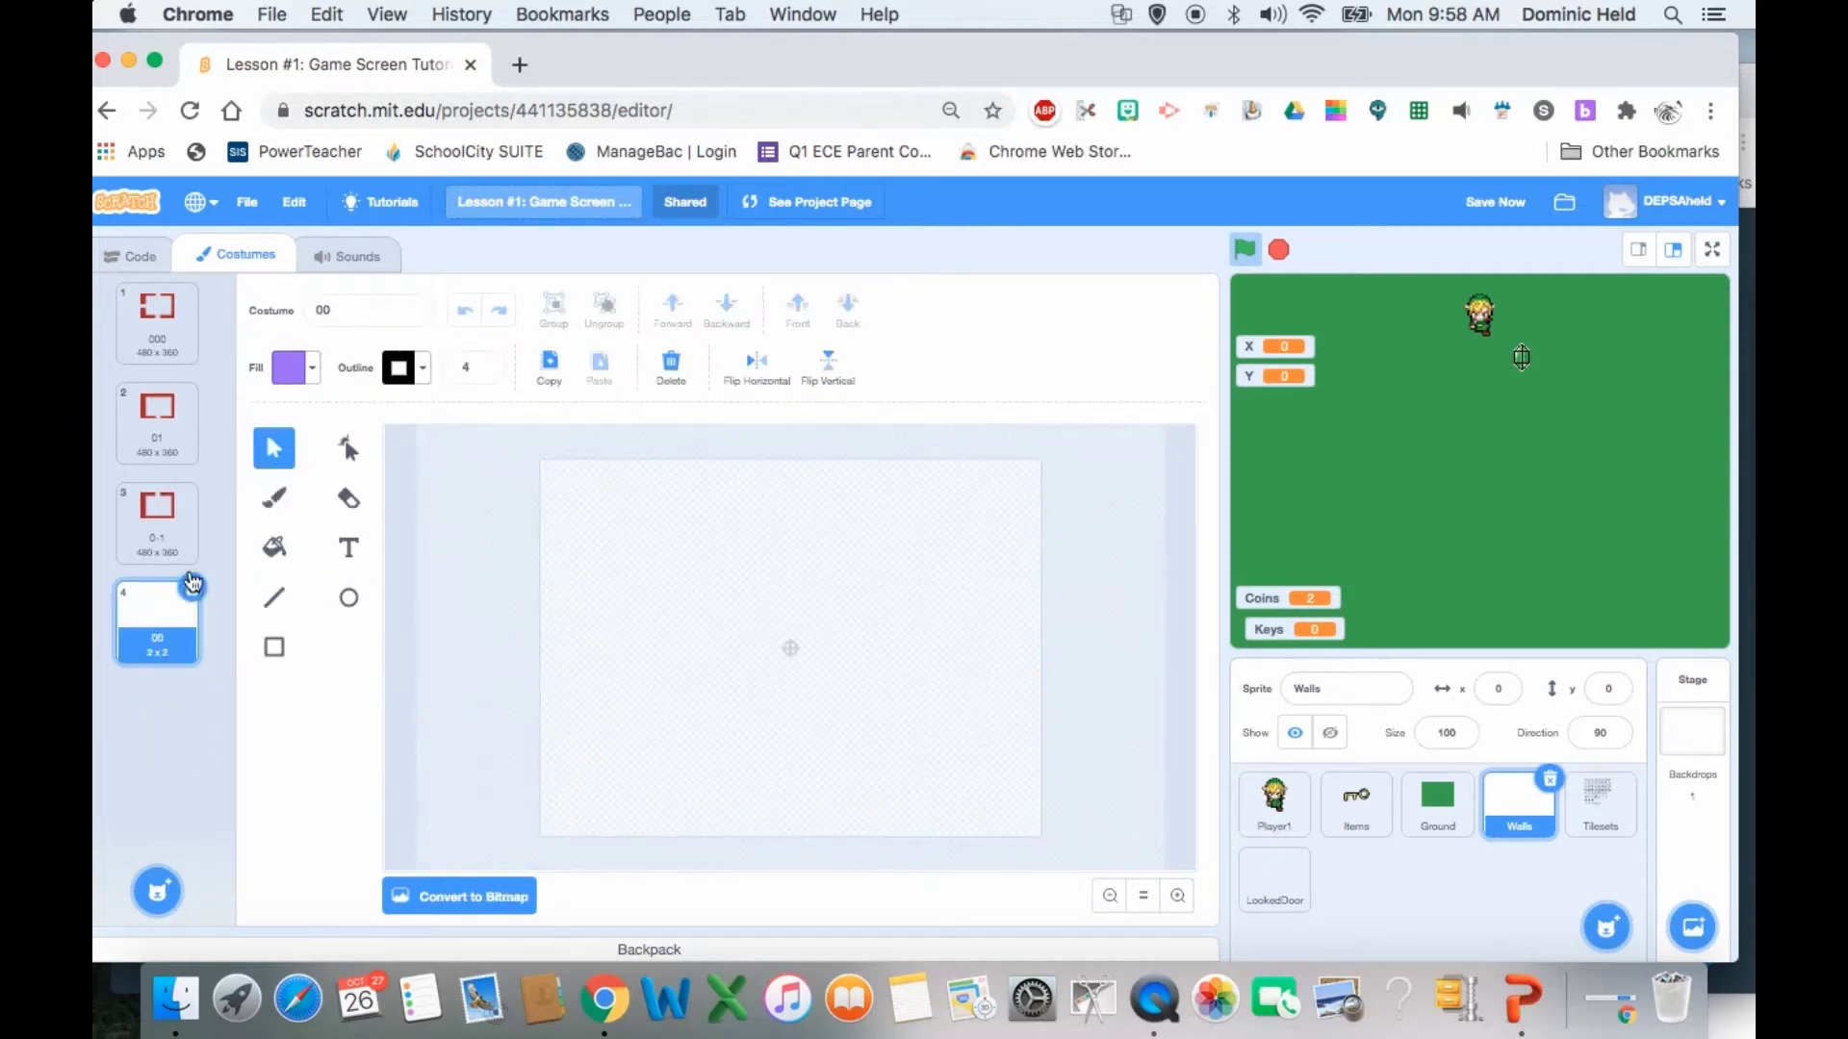
{"action": "left_click", "coordinate": [178, 520]}
{"action": "left_click", "coordinate": [192, 489]}
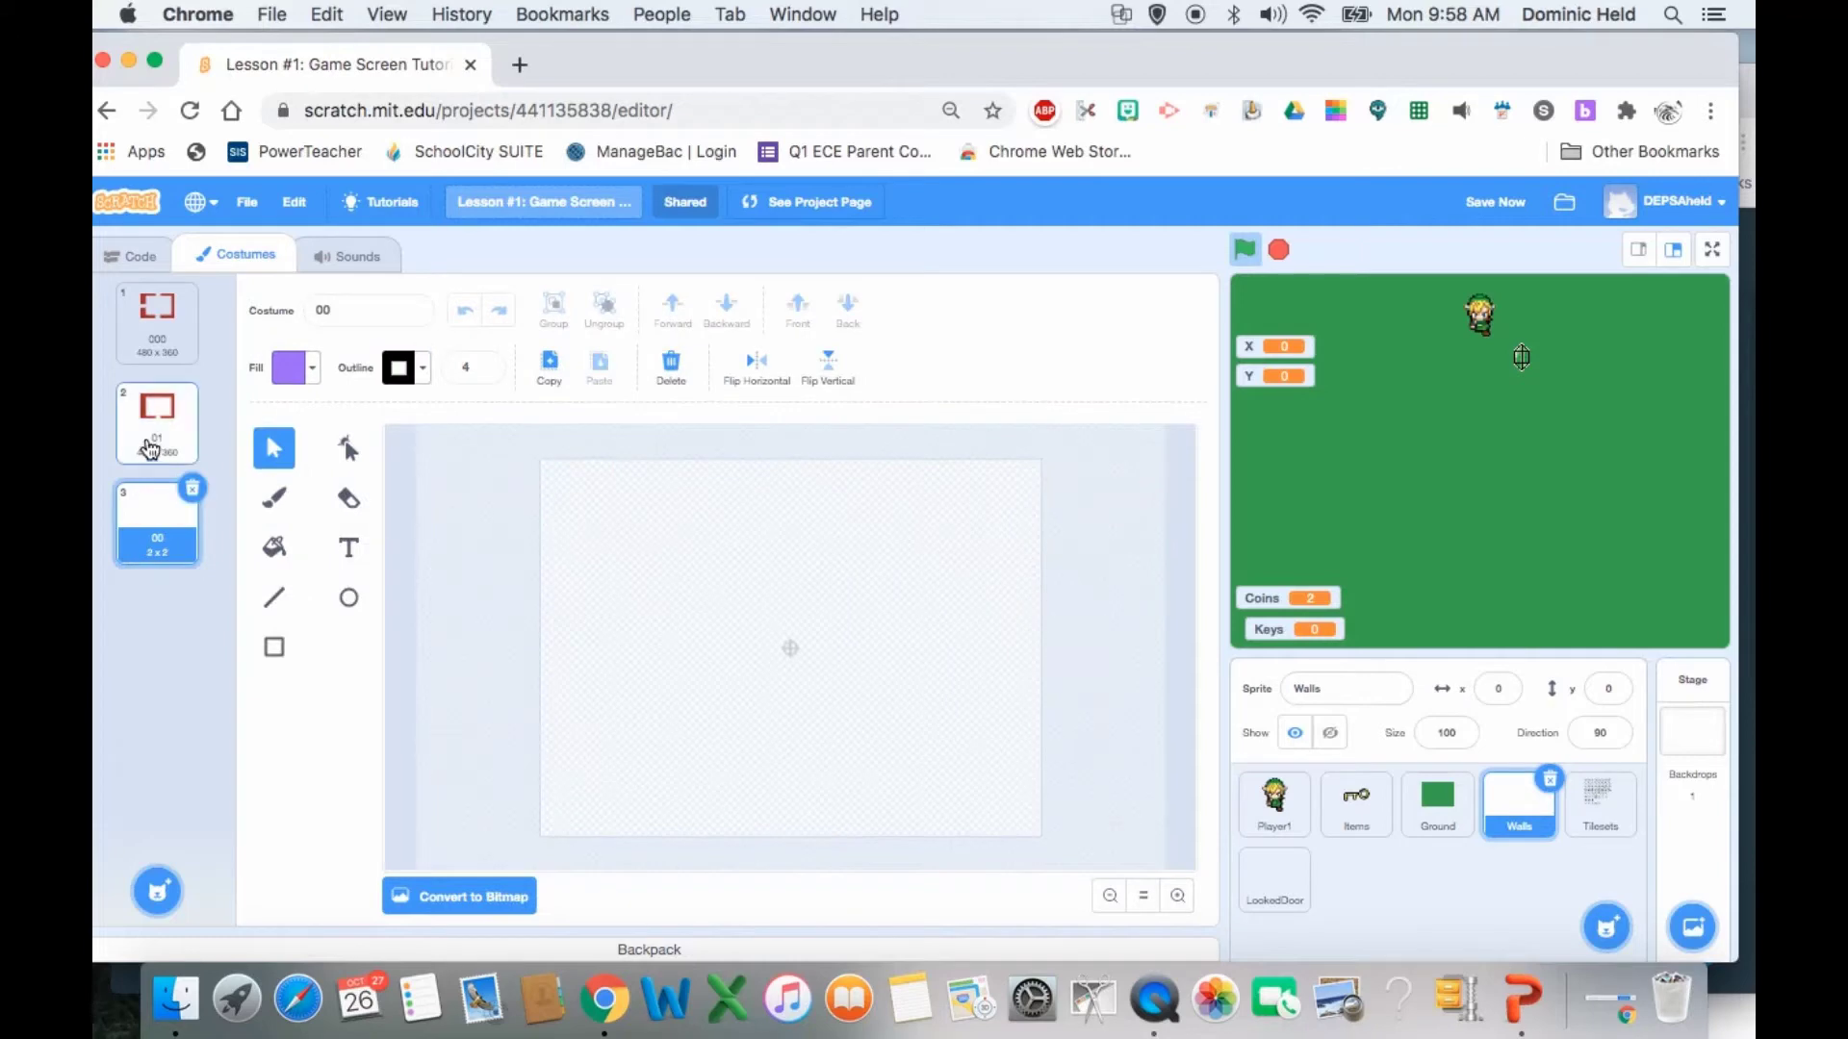
{"action": "left_click", "coordinate": [198, 413]}
{"action": "left_click", "coordinate": [193, 388]}
{"action": "left_click", "coordinate": [183, 313]}
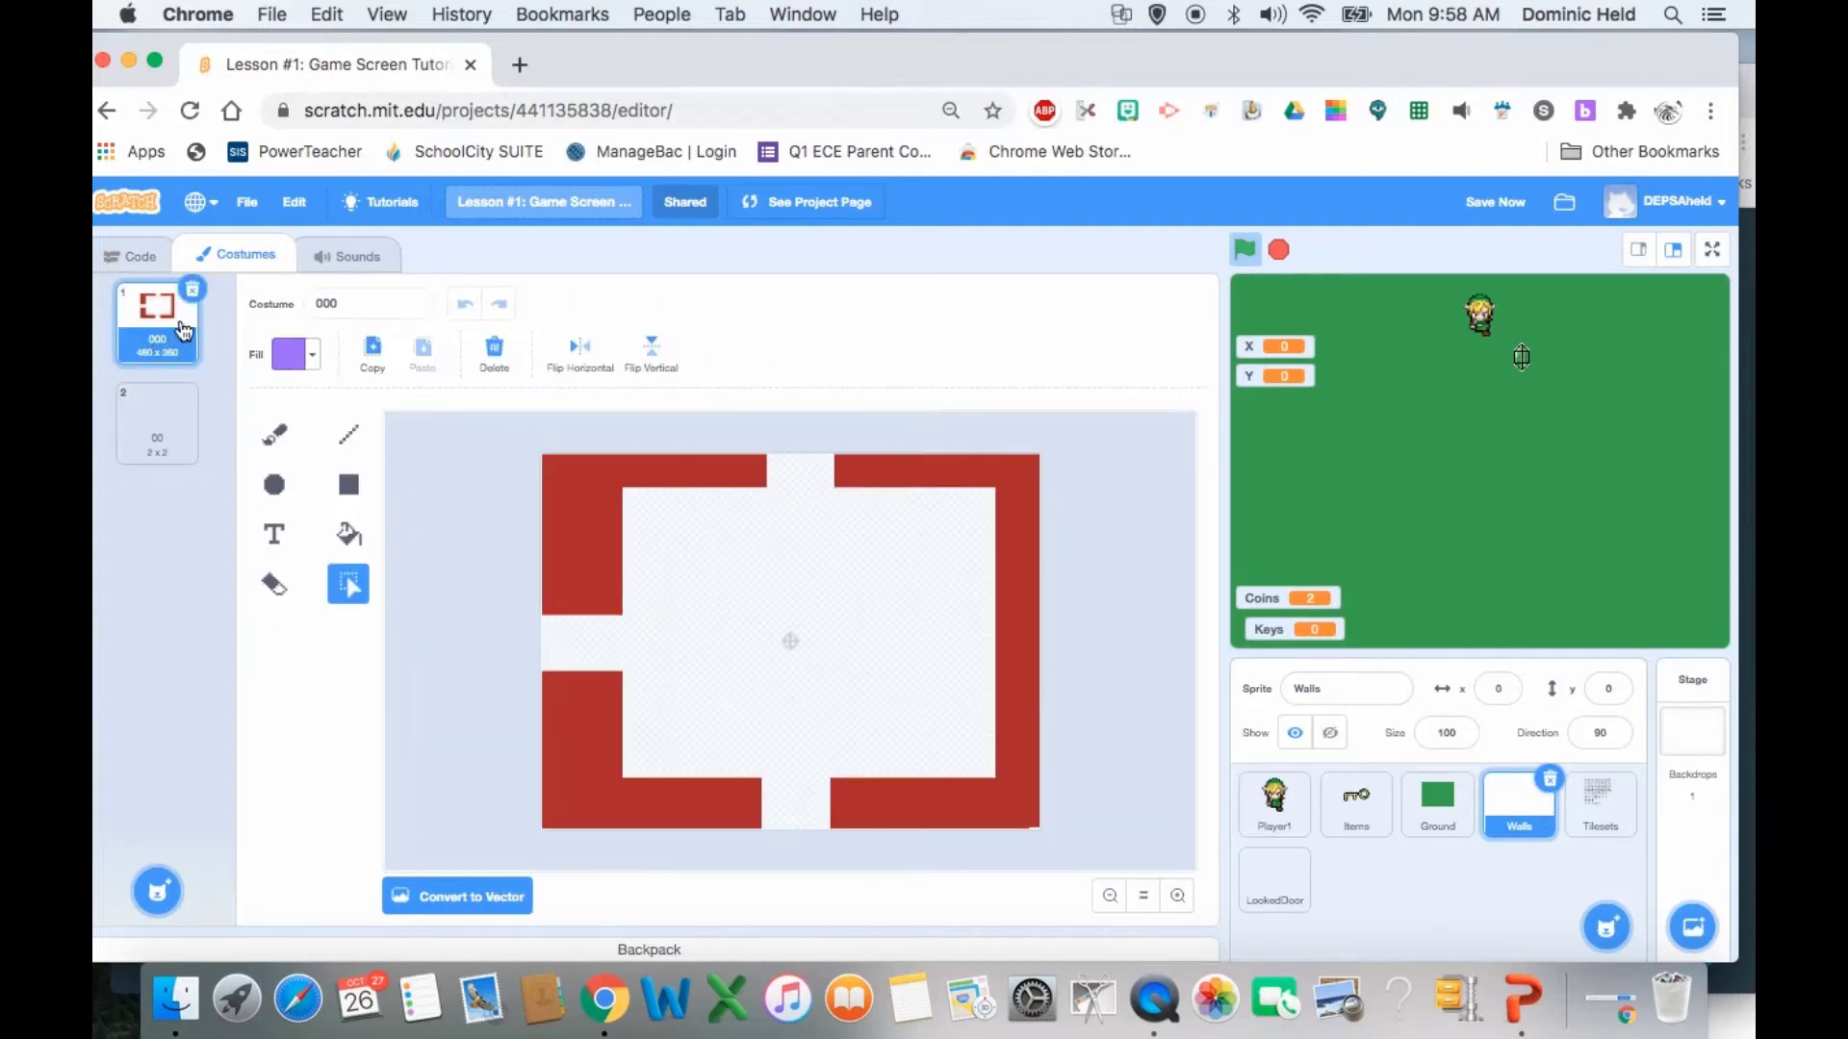
{"action": "left_click", "coordinate": [191, 291]}
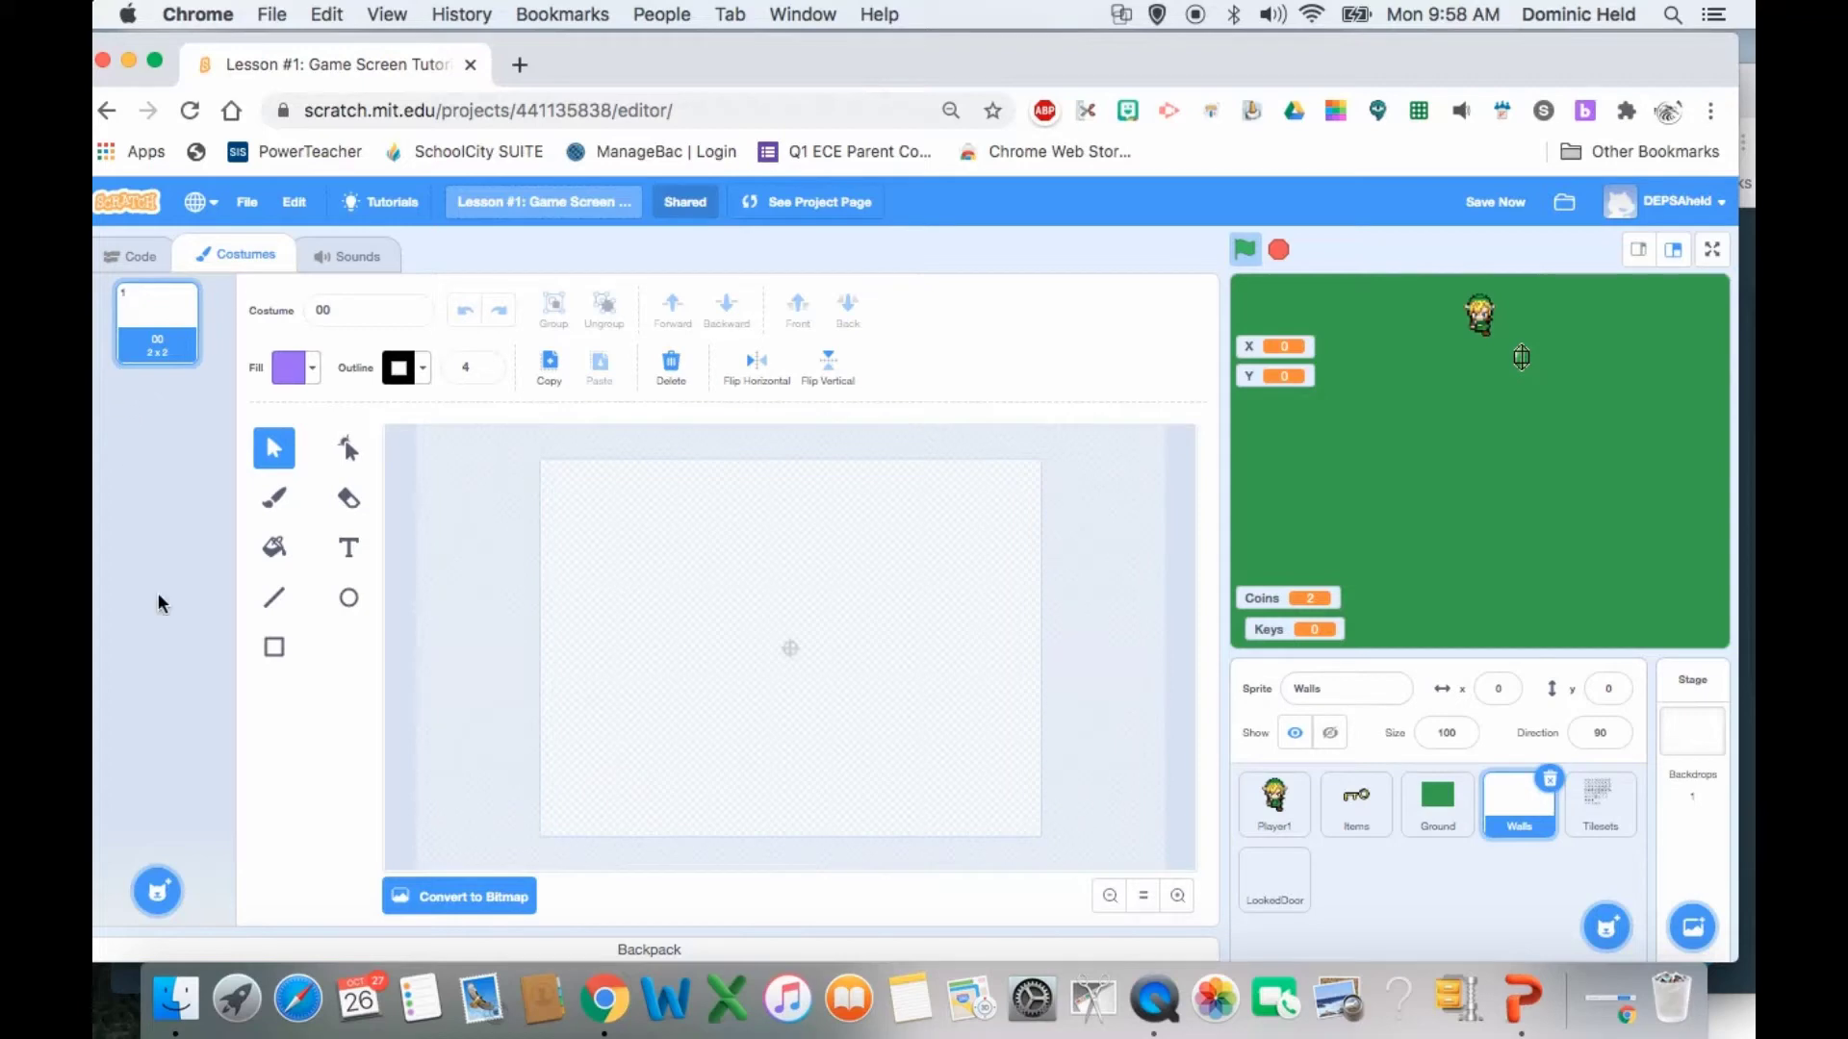
- Add a second blank painted costume to the Walls sprite and name it 01
{"action": "mouse_move", "coordinate": [156, 887]}
{"action": "left_click", "coordinate": [158, 815]}
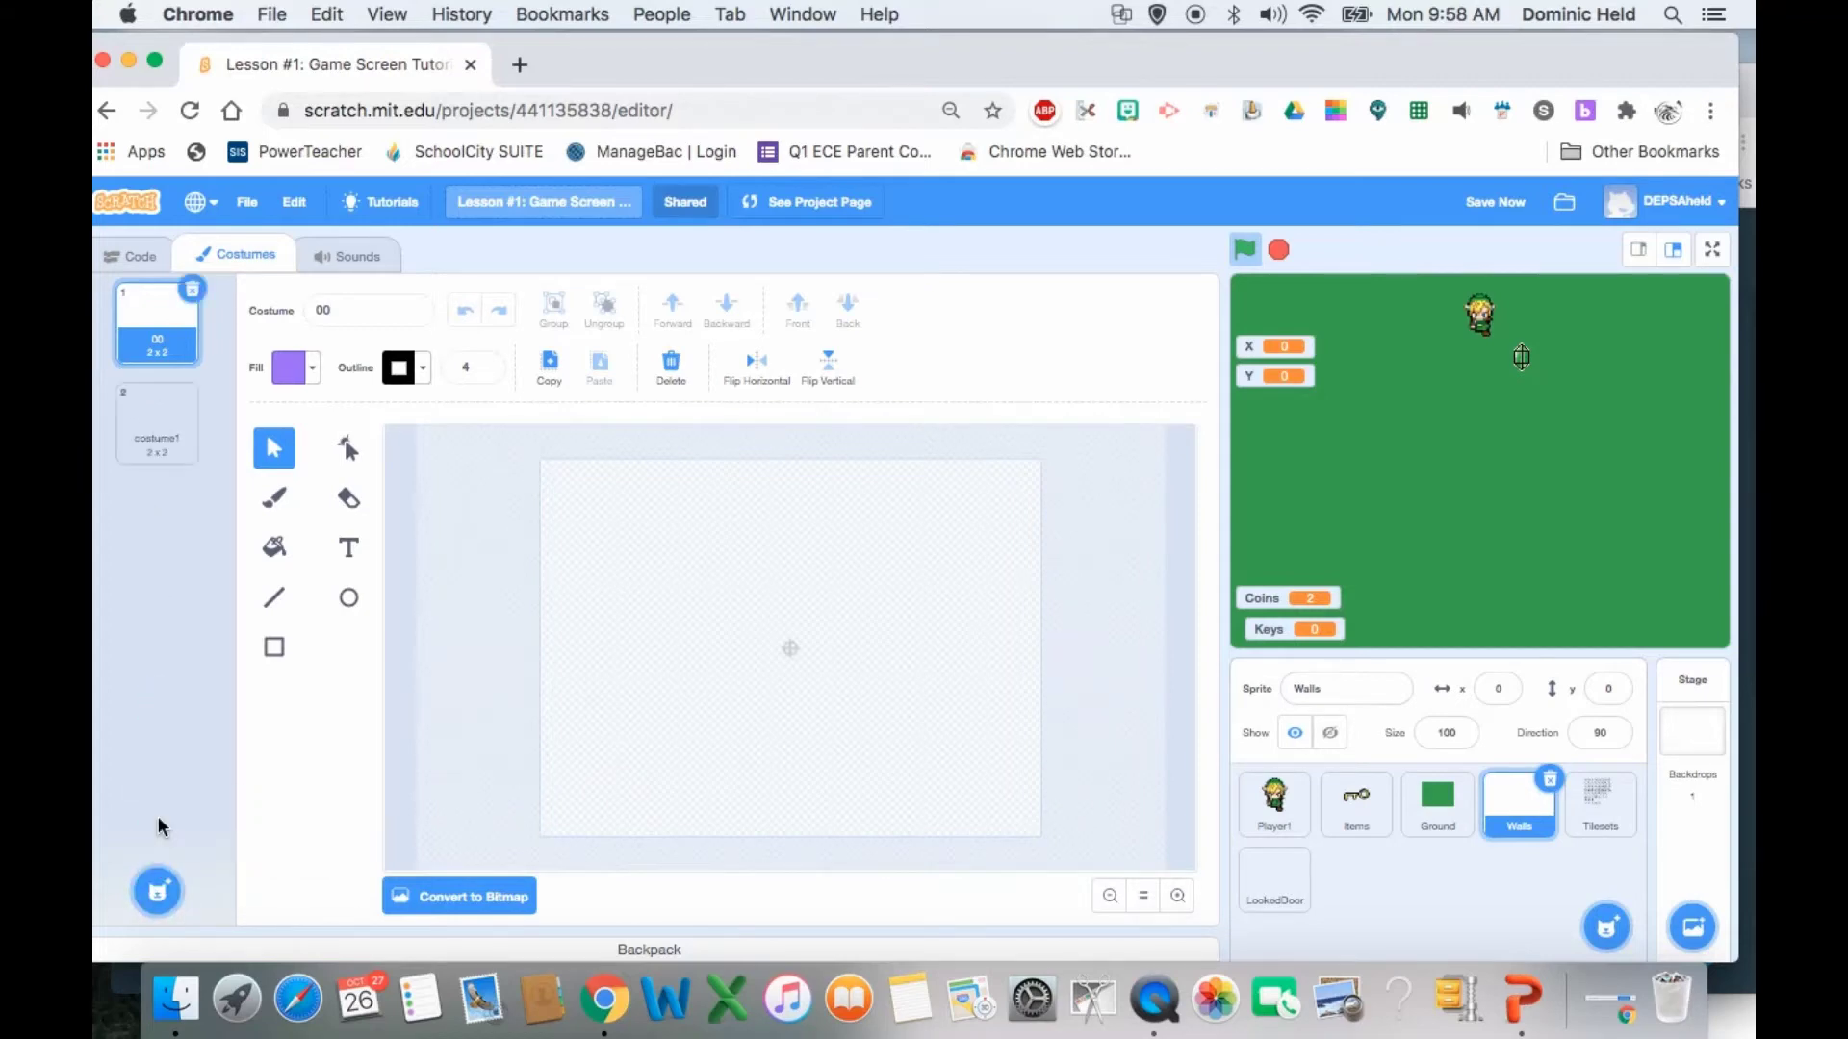
{"action": "left_click", "coordinate": [343, 311]}
{"action": "left_click", "coordinate": [101, 482]}
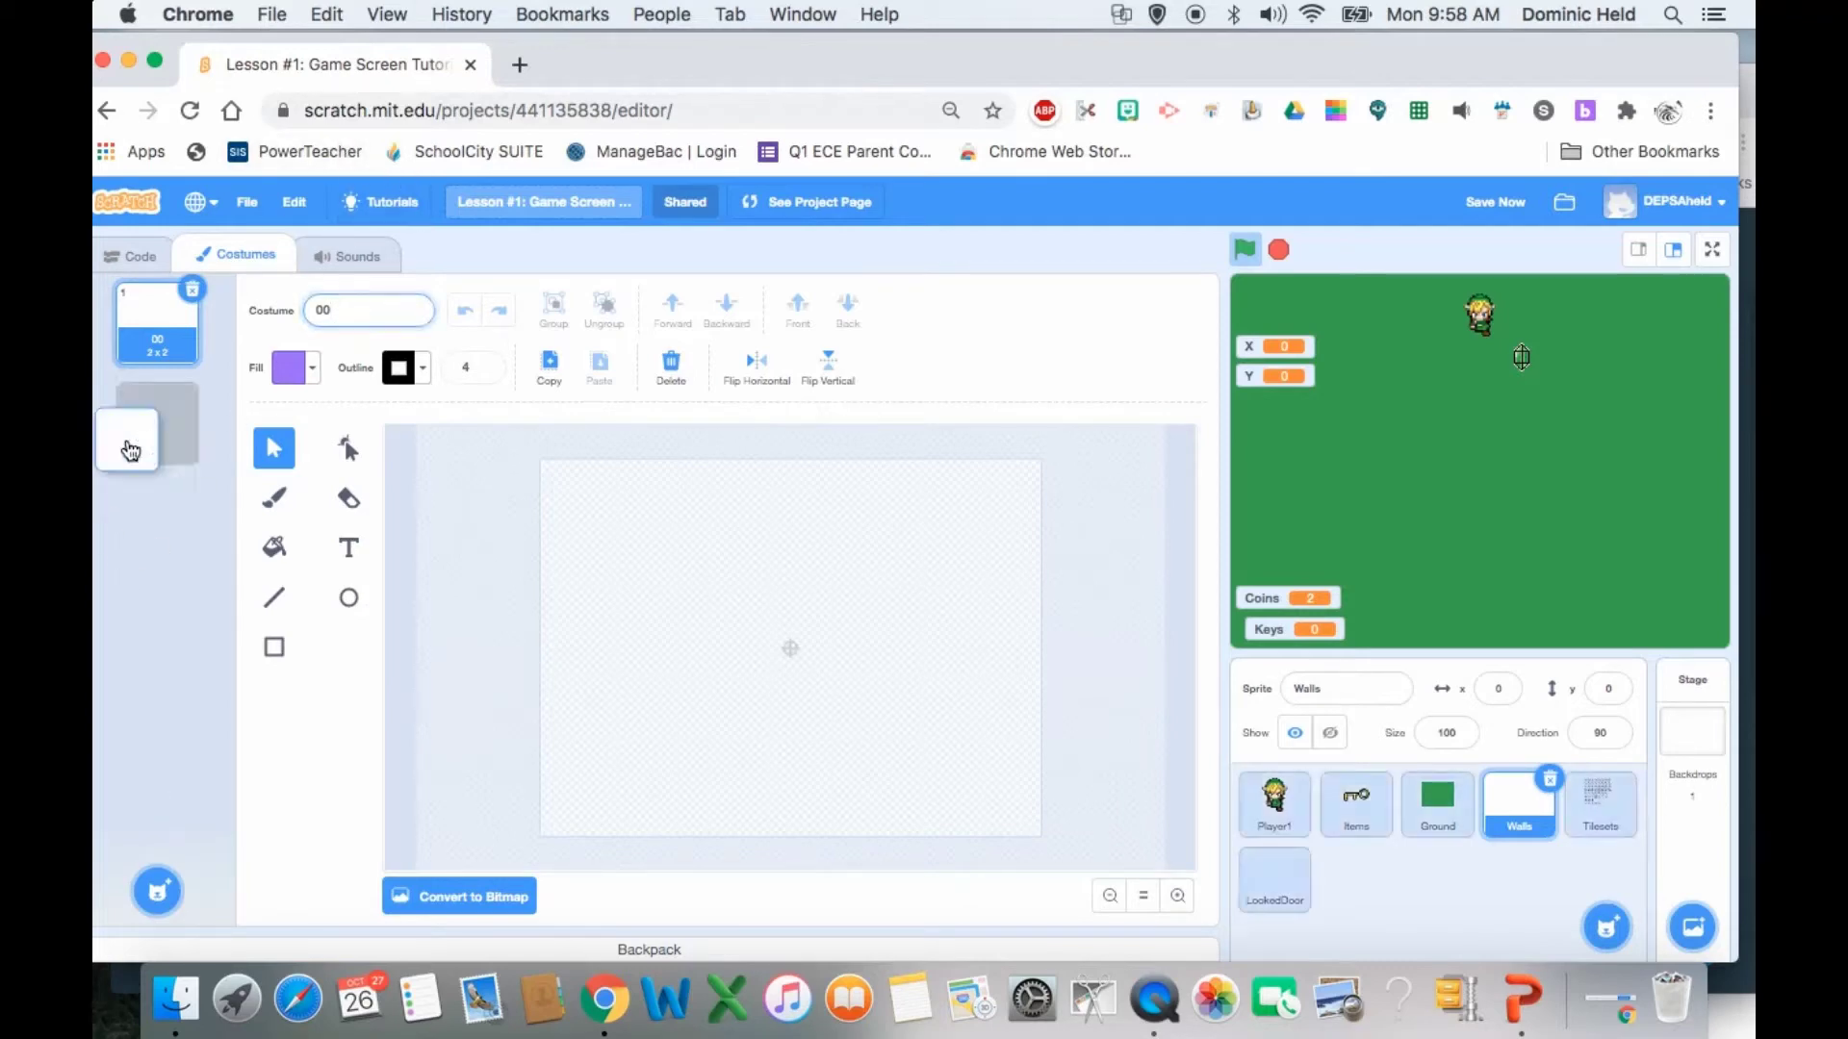
{"action": "left_click", "coordinate": [154, 452]}
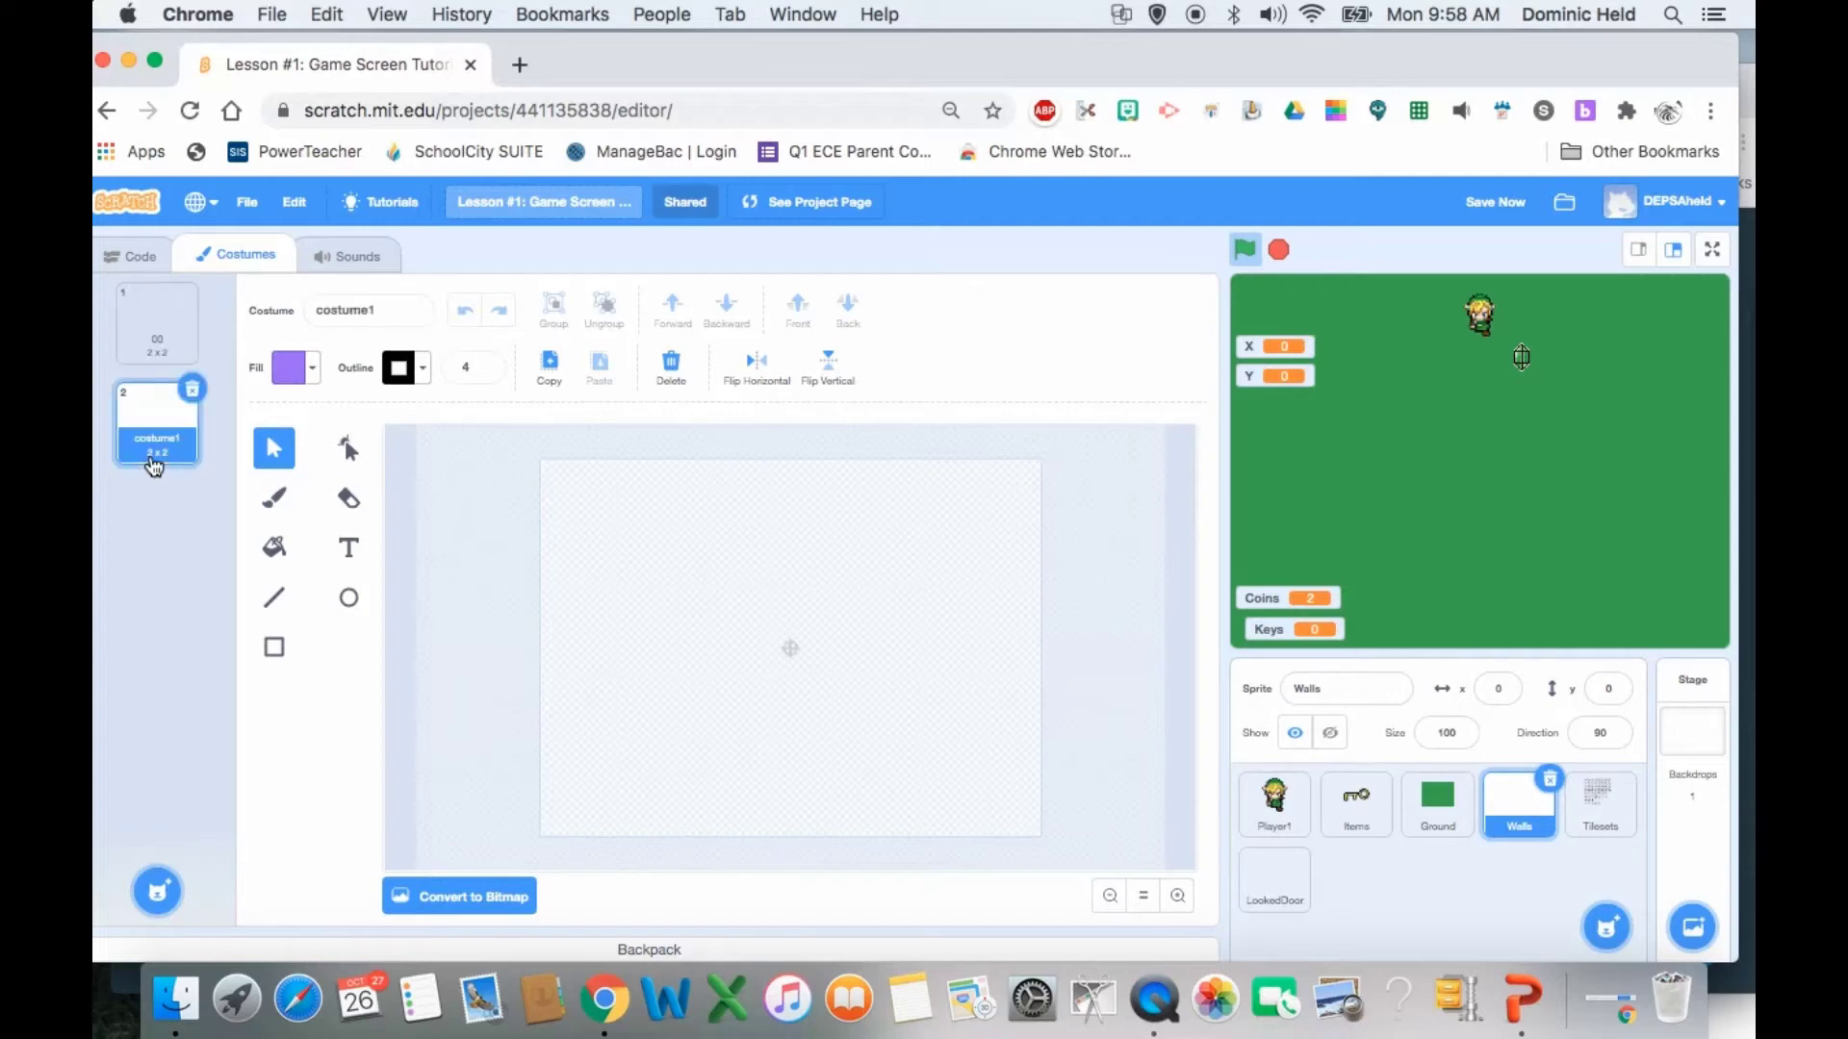
{"action": "left_click", "coordinate": [380, 312]}
{"action": "key", "text": "BackSpace"}
{"action": "key", "text": "BackSpace"}
{"action": "key", "text": "BackSpace"}
{"action": "key", "text": "BackSpace"}
{"action": "key", "text": "BackSpace"}
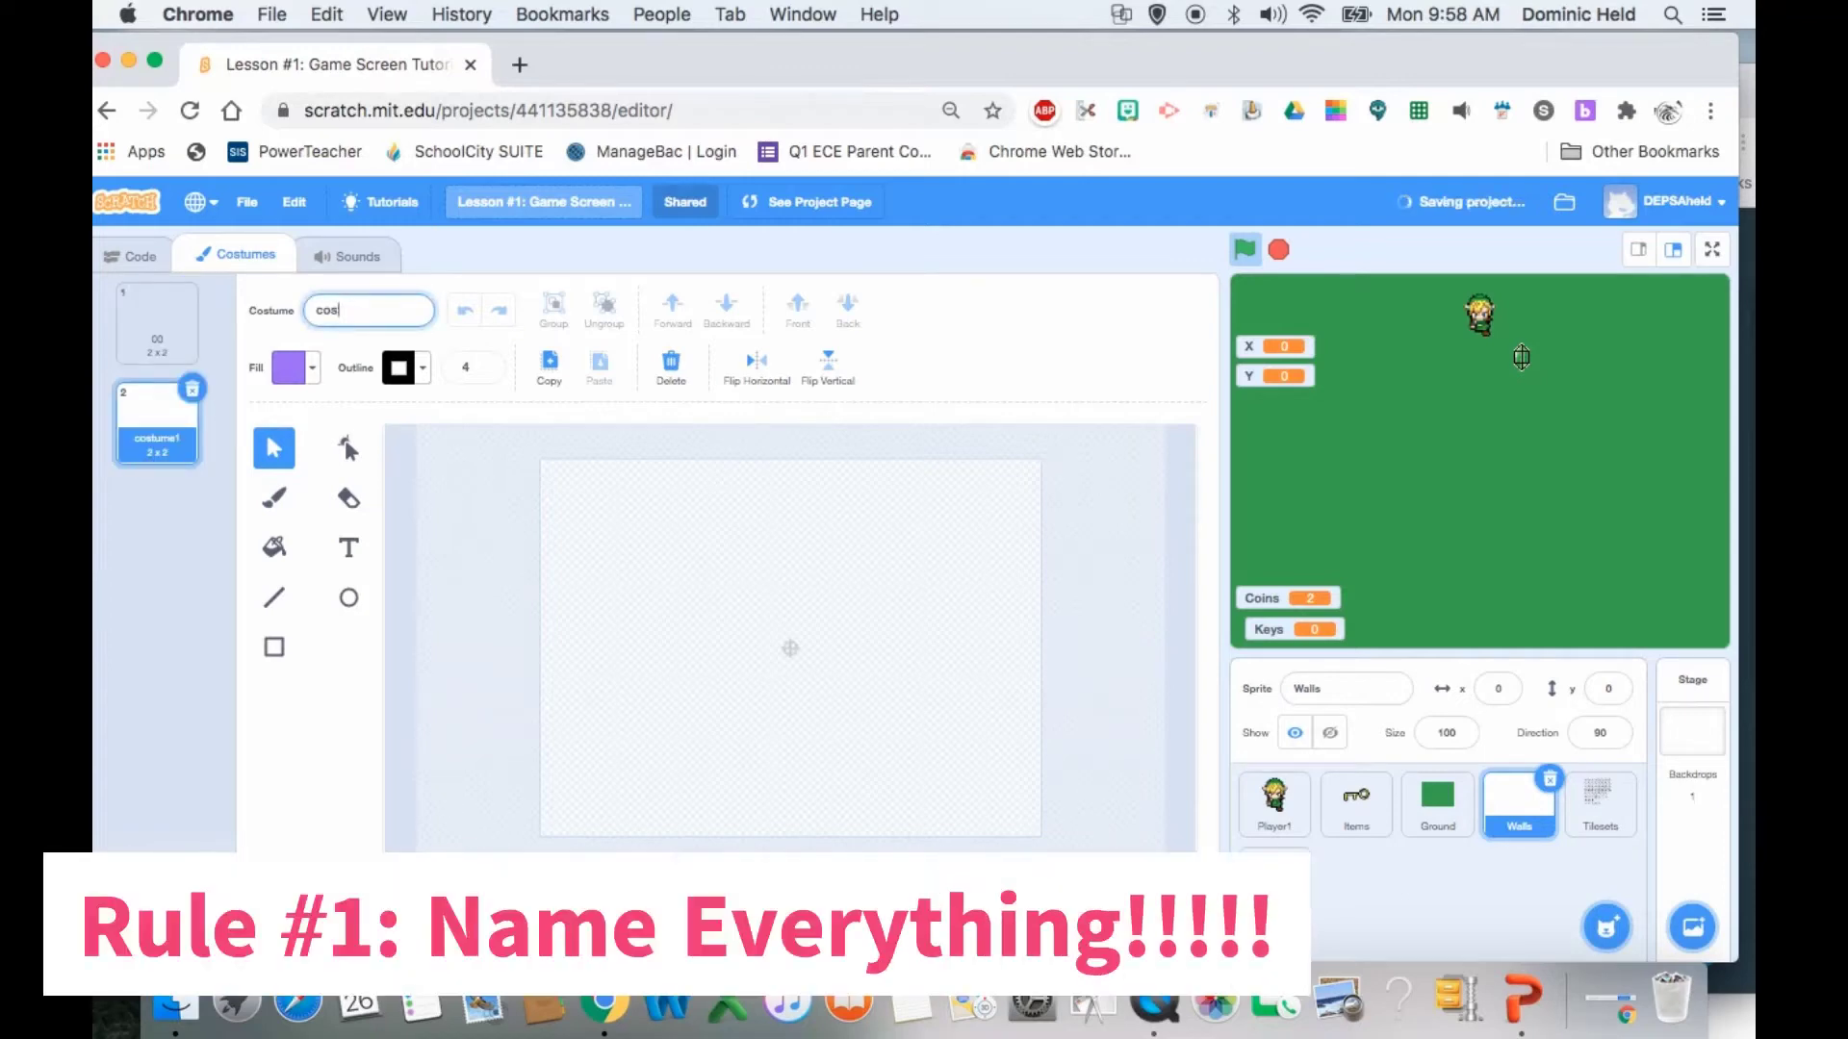
{"action": "type", "text": "01"}
{"action": "left_click", "coordinate": [135, 573]}
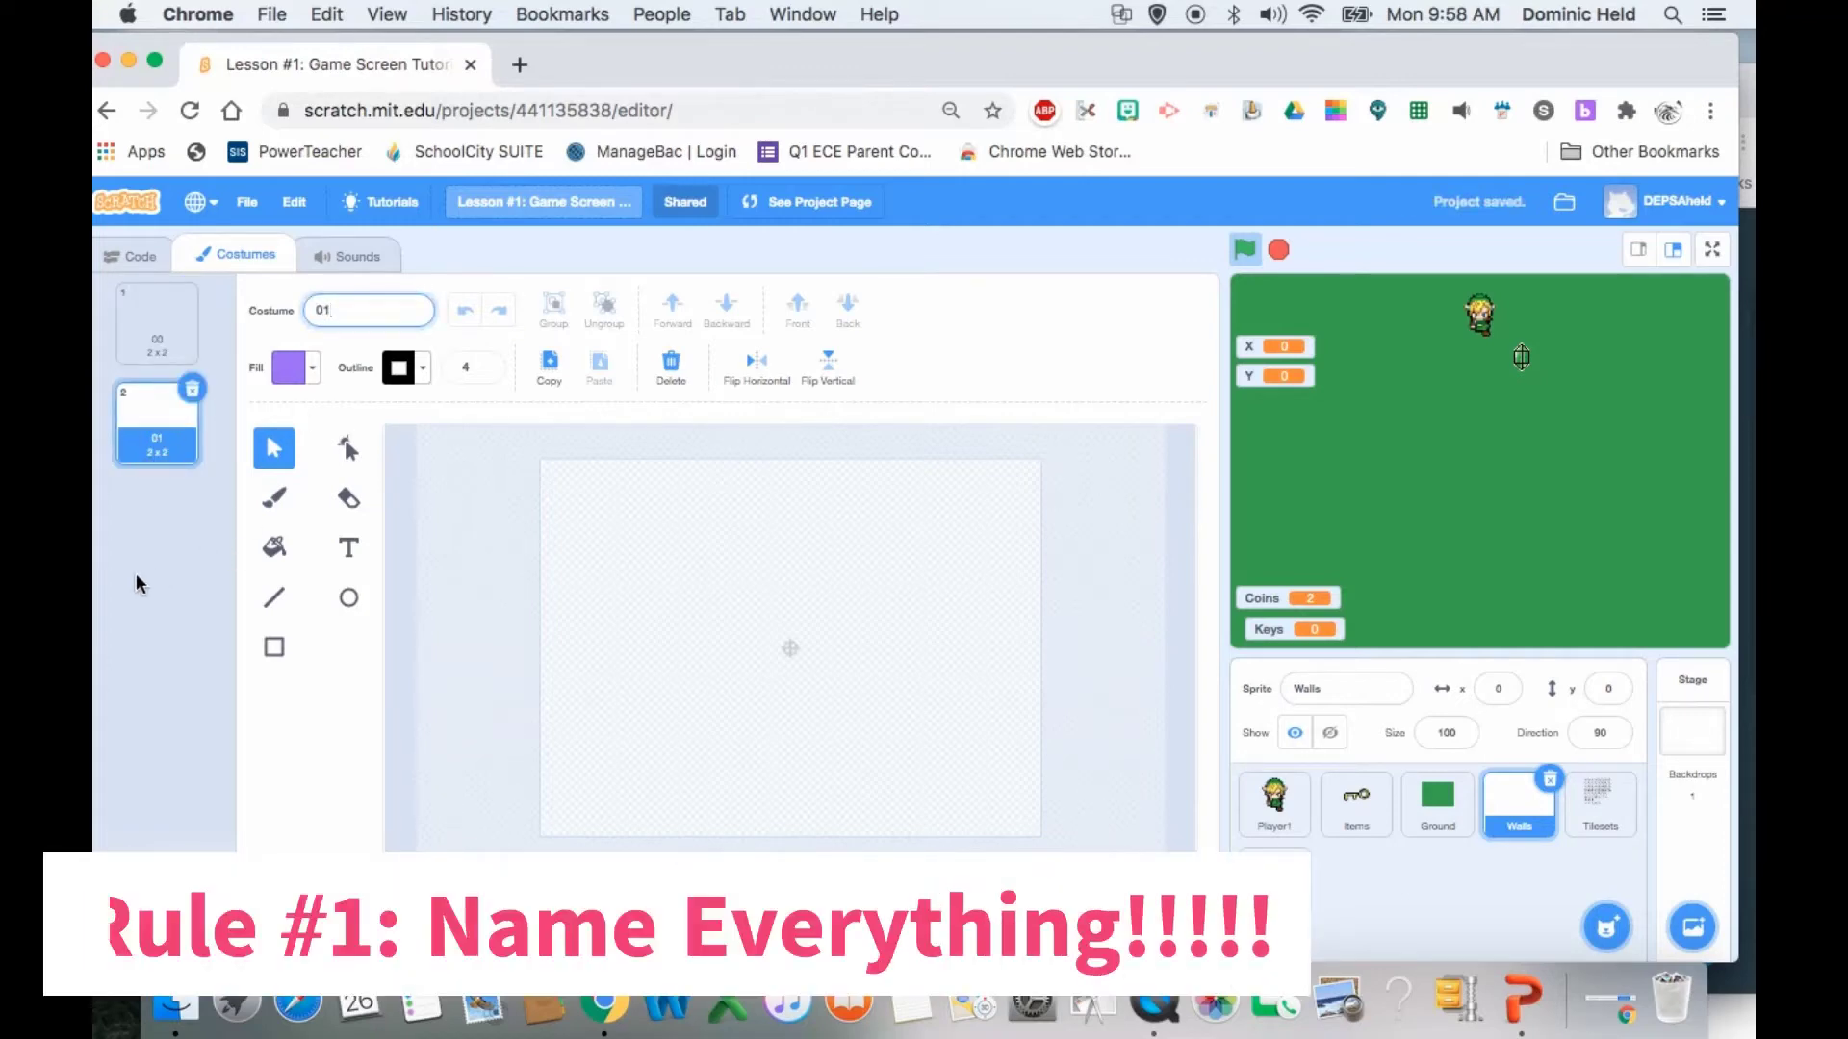
- Open the metals costume of the Tilesets sprite and enlarge the view of its tiles
{"action": "left_click", "coordinate": [165, 553]}
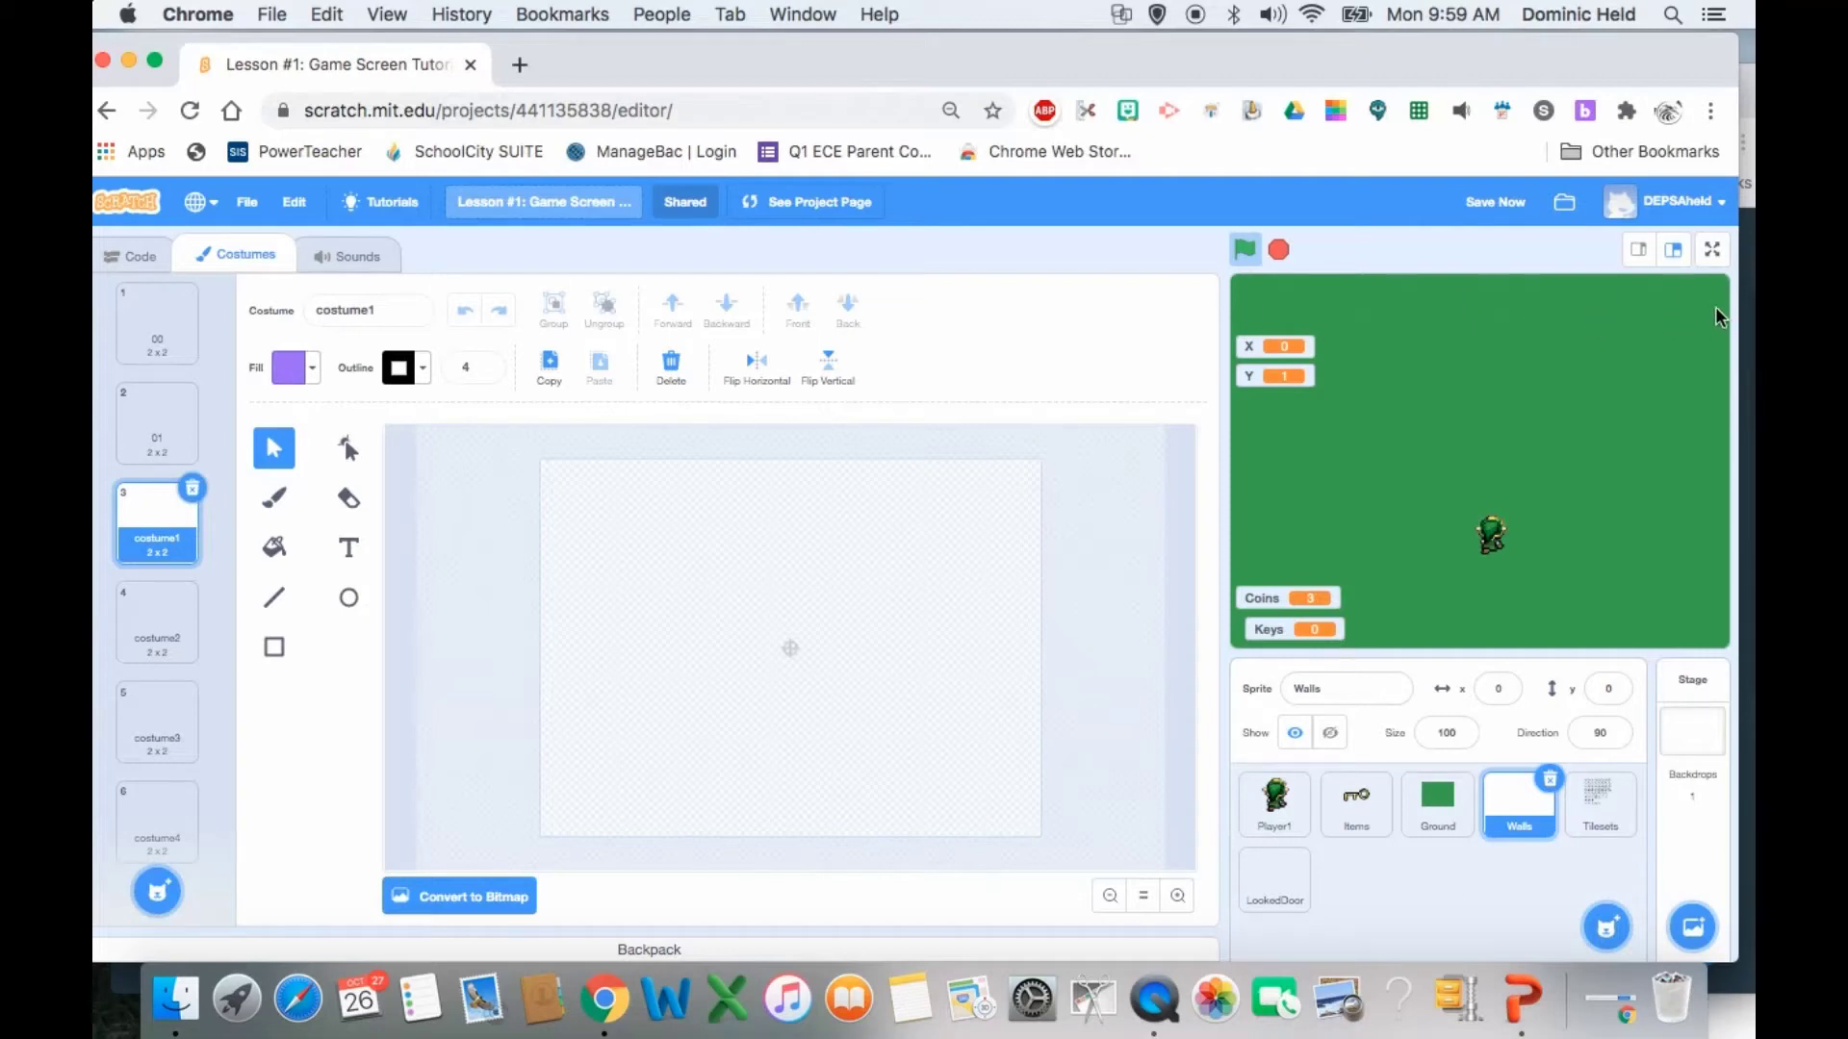
{"action": "left_click", "coordinate": [1606, 807]}
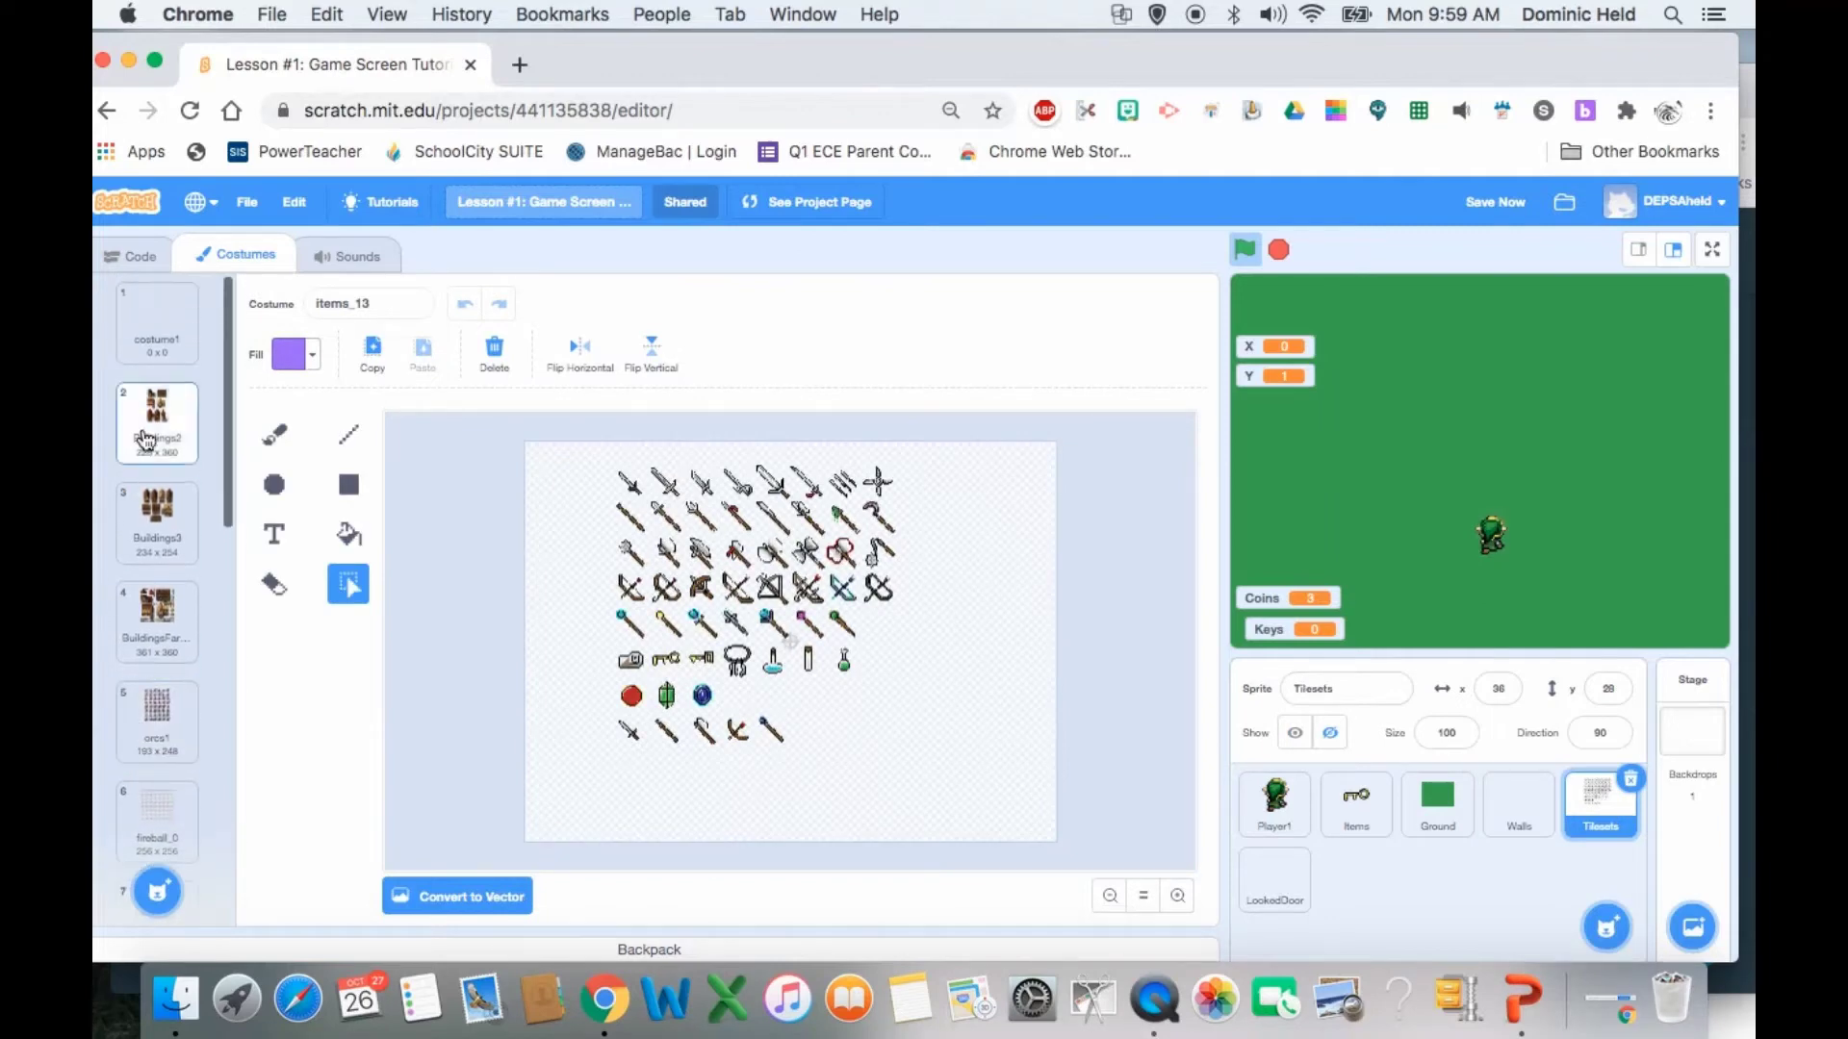
{"action": "scroll", "coordinate": [164, 577], "scroll_direction": "down", "scroll_amount": 10}
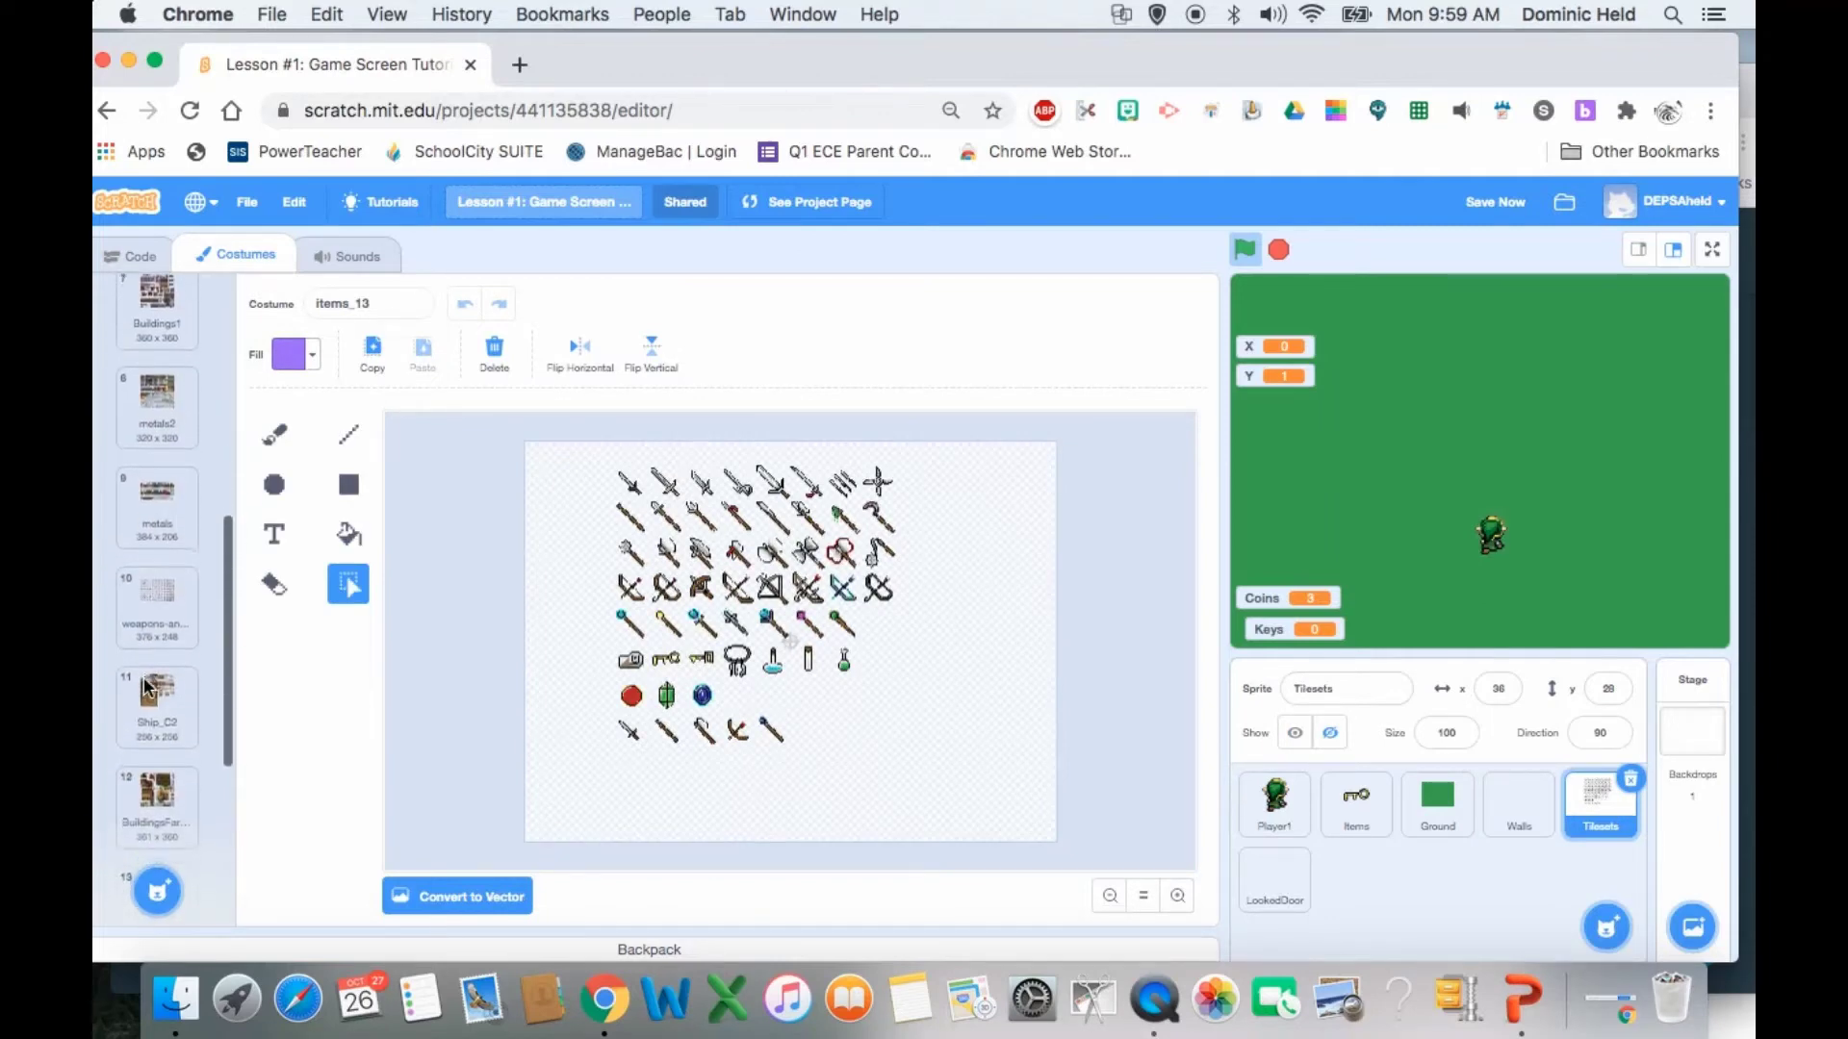
{"action": "left_click", "coordinate": [158, 539]}
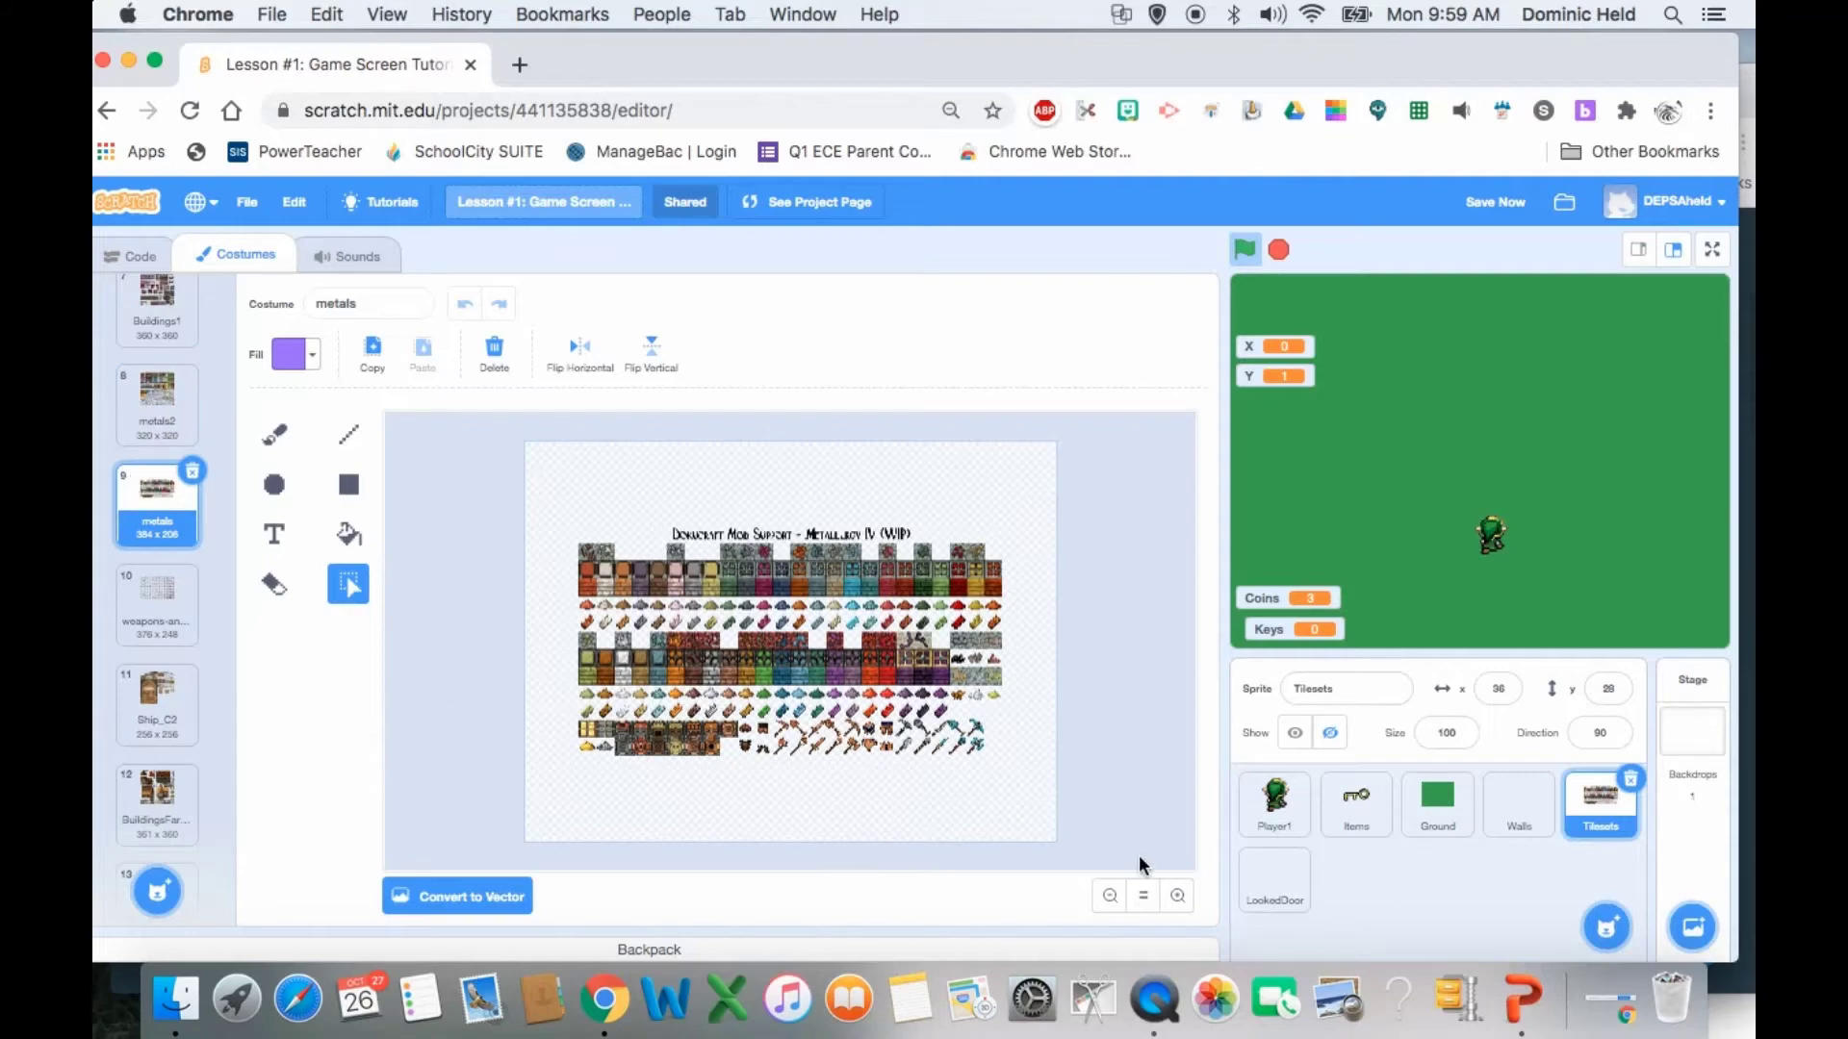
{"action": "triple_click", "coordinate": [1179, 896]}
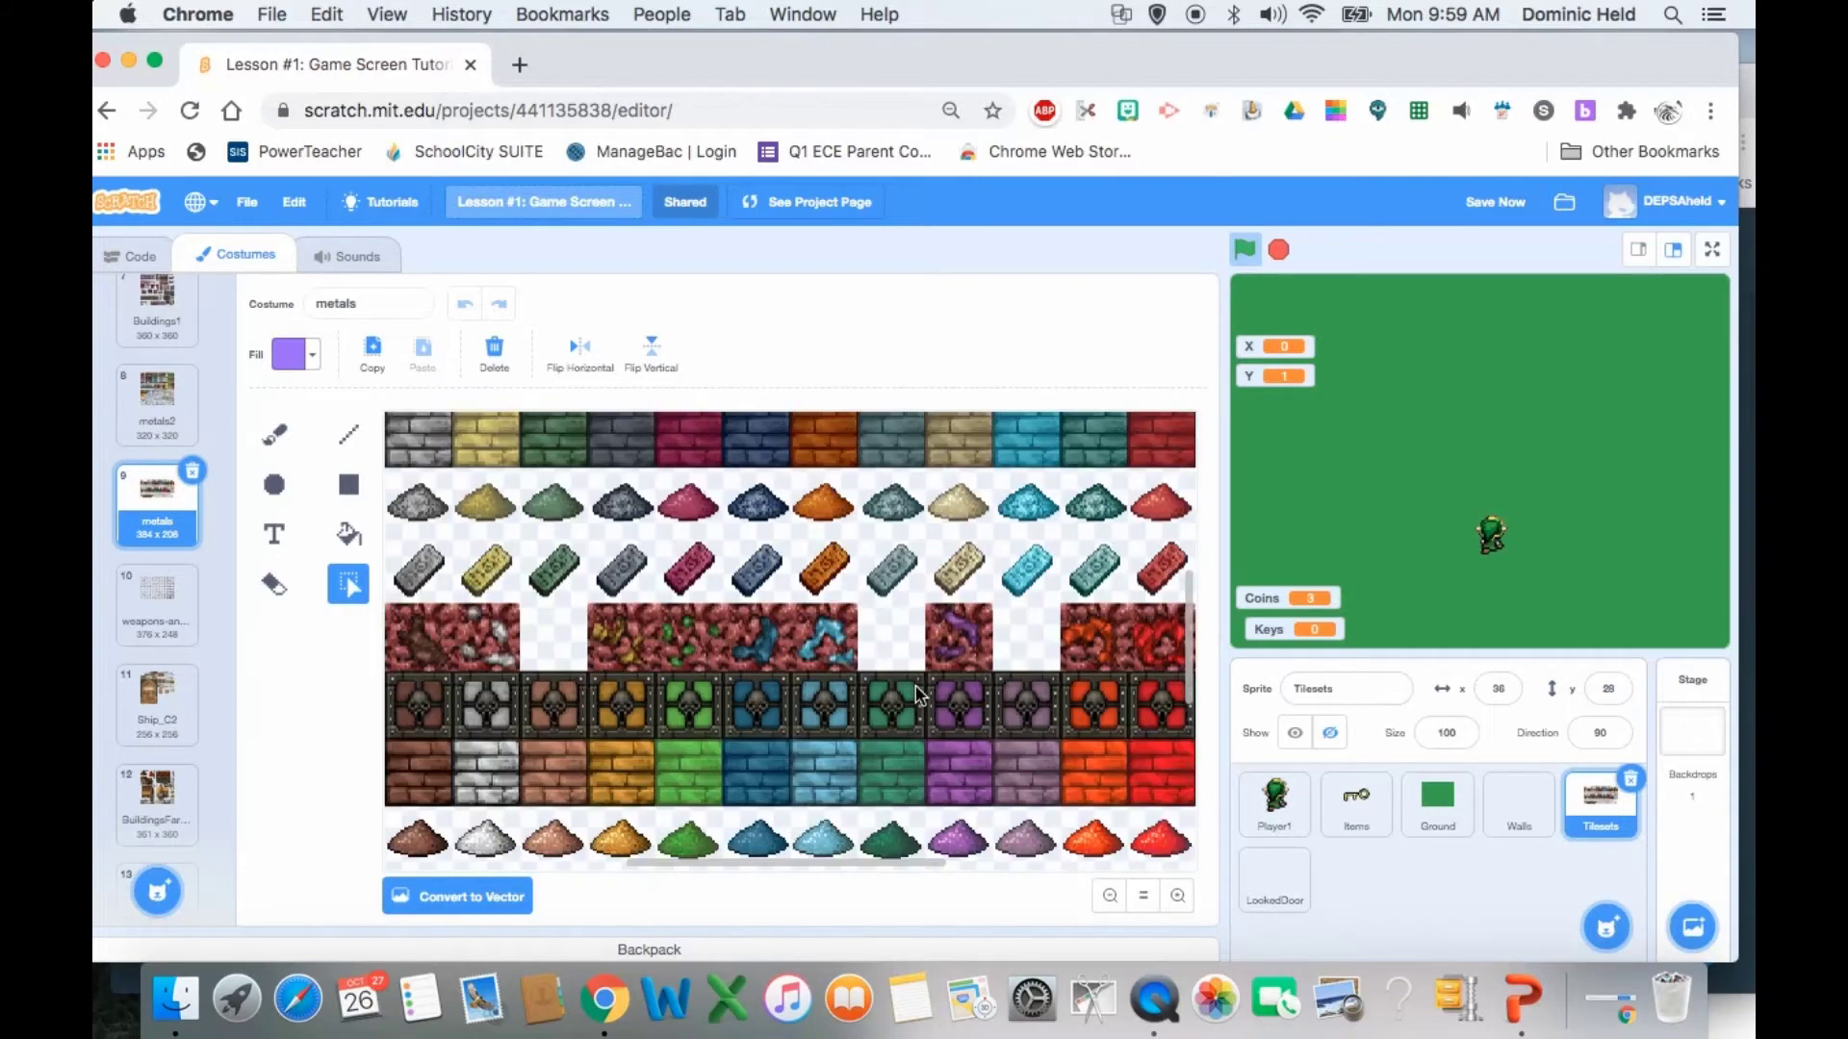
- Examine the block, brick and stone tiles across the metals tile sheet for a suitable wall tile
{"action": "scroll", "coordinate": [920, 695], "scroll_direction": "left", "scroll_amount": 1}
{"action": "scroll", "coordinate": [920, 695], "scroll_direction": "up", "scroll_amount": 1}
{"action": "scroll", "coordinate": [916, 693], "scroll_direction": "up", "scroll_amount": 3}
{"action": "scroll", "coordinate": [915, 685], "scroll_direction": "left", "scroll_amount": 2}
{"action": "scroll", "coordinate": [915, 686], "scroll_direction": "down", "scroll_amount": 3}
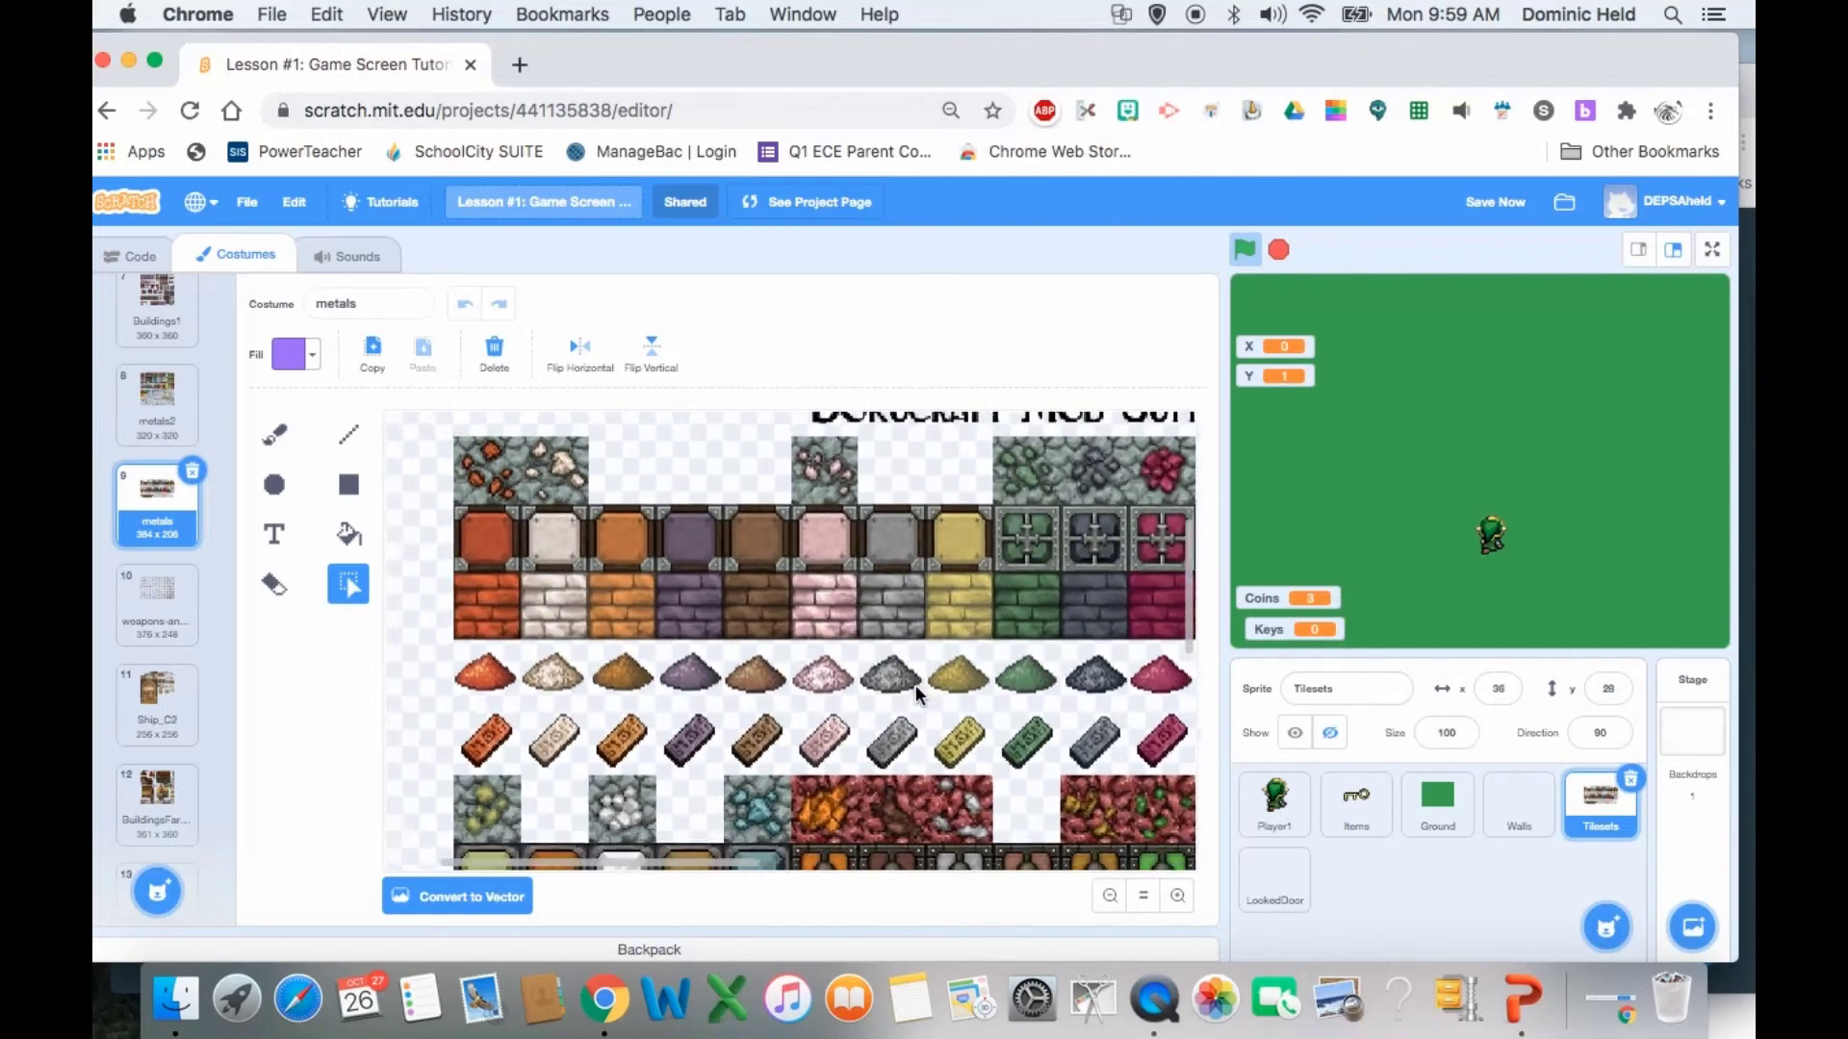
{"action": "scroll", "coordinate": [915, 684], "scroll_direction": "down", "scroll_amount": 5}
{"action": "scroll", "coordinate": [915, 684], "scroll_direction": "right", "scroll_amount": 1}
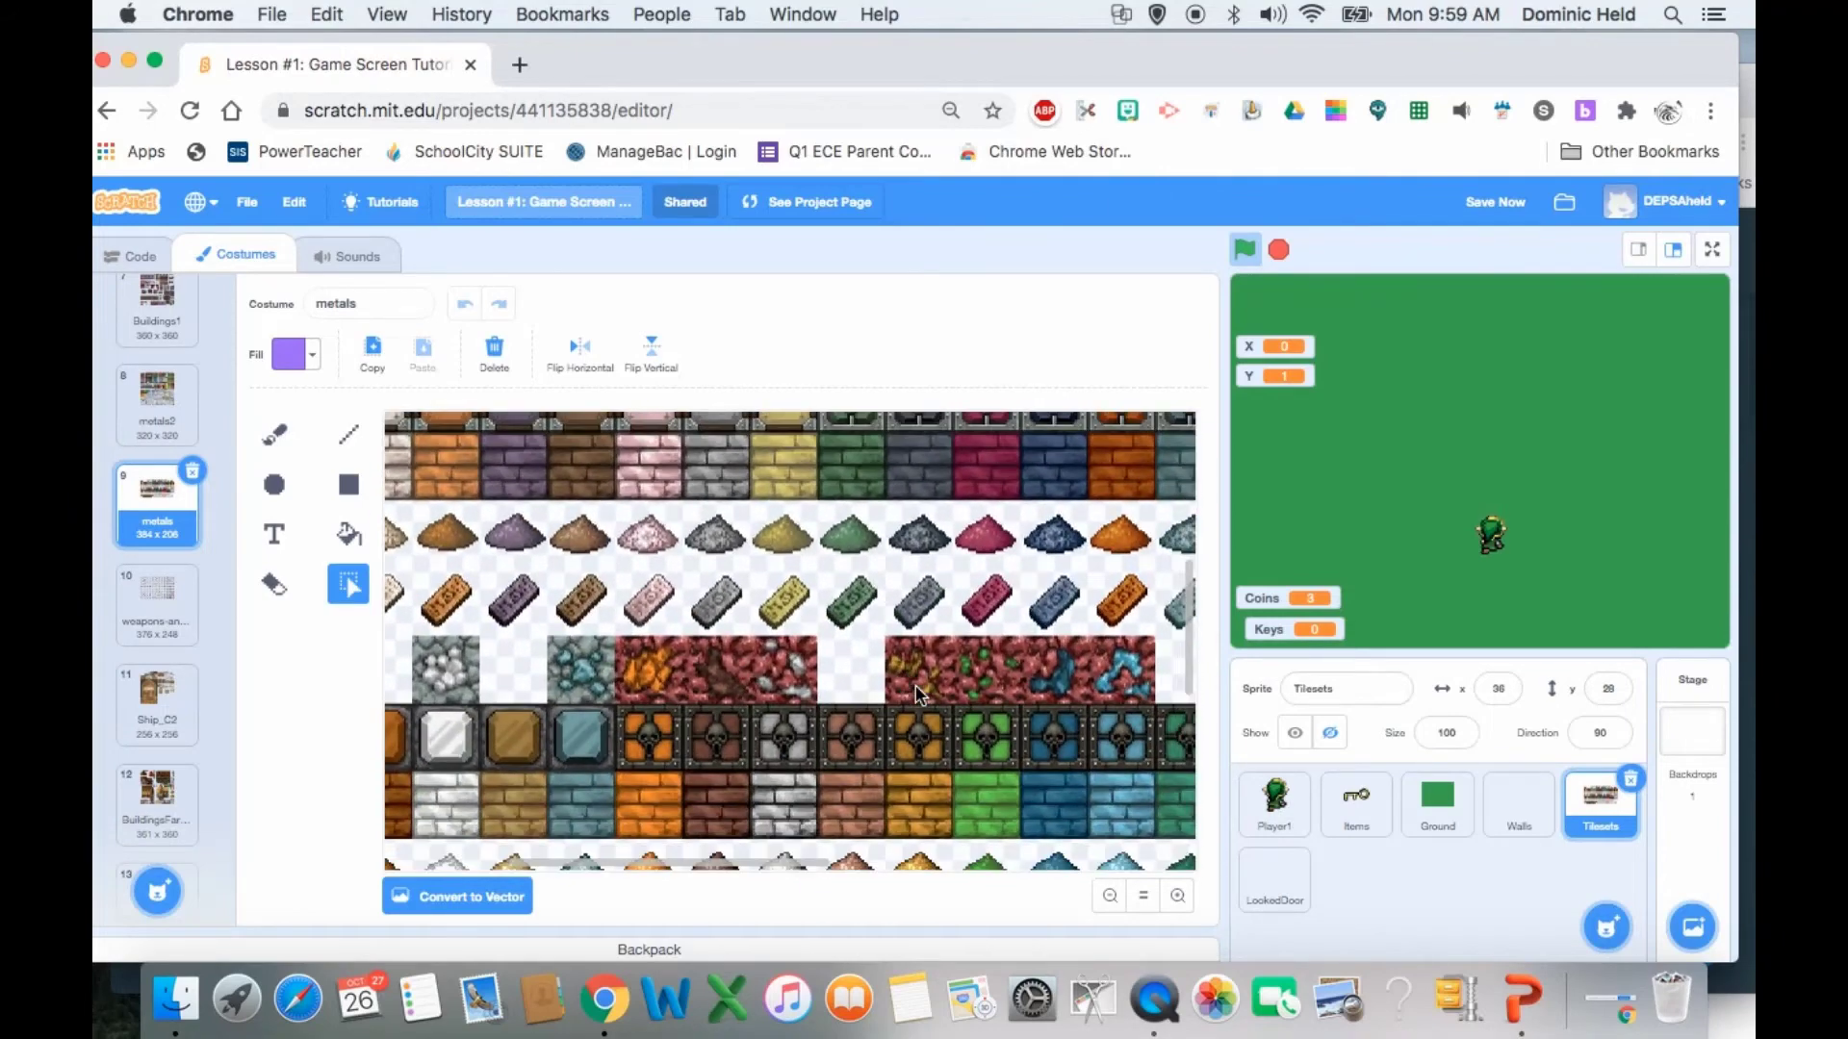
{"action": "scroll", "coordinate": [915, 684], "scroll_direction": "up", "scroll_amount": 5}
{"action": "scroll", "coordinate": [915, 684], "scroll_direction": "right", "scroll_amount": 3}
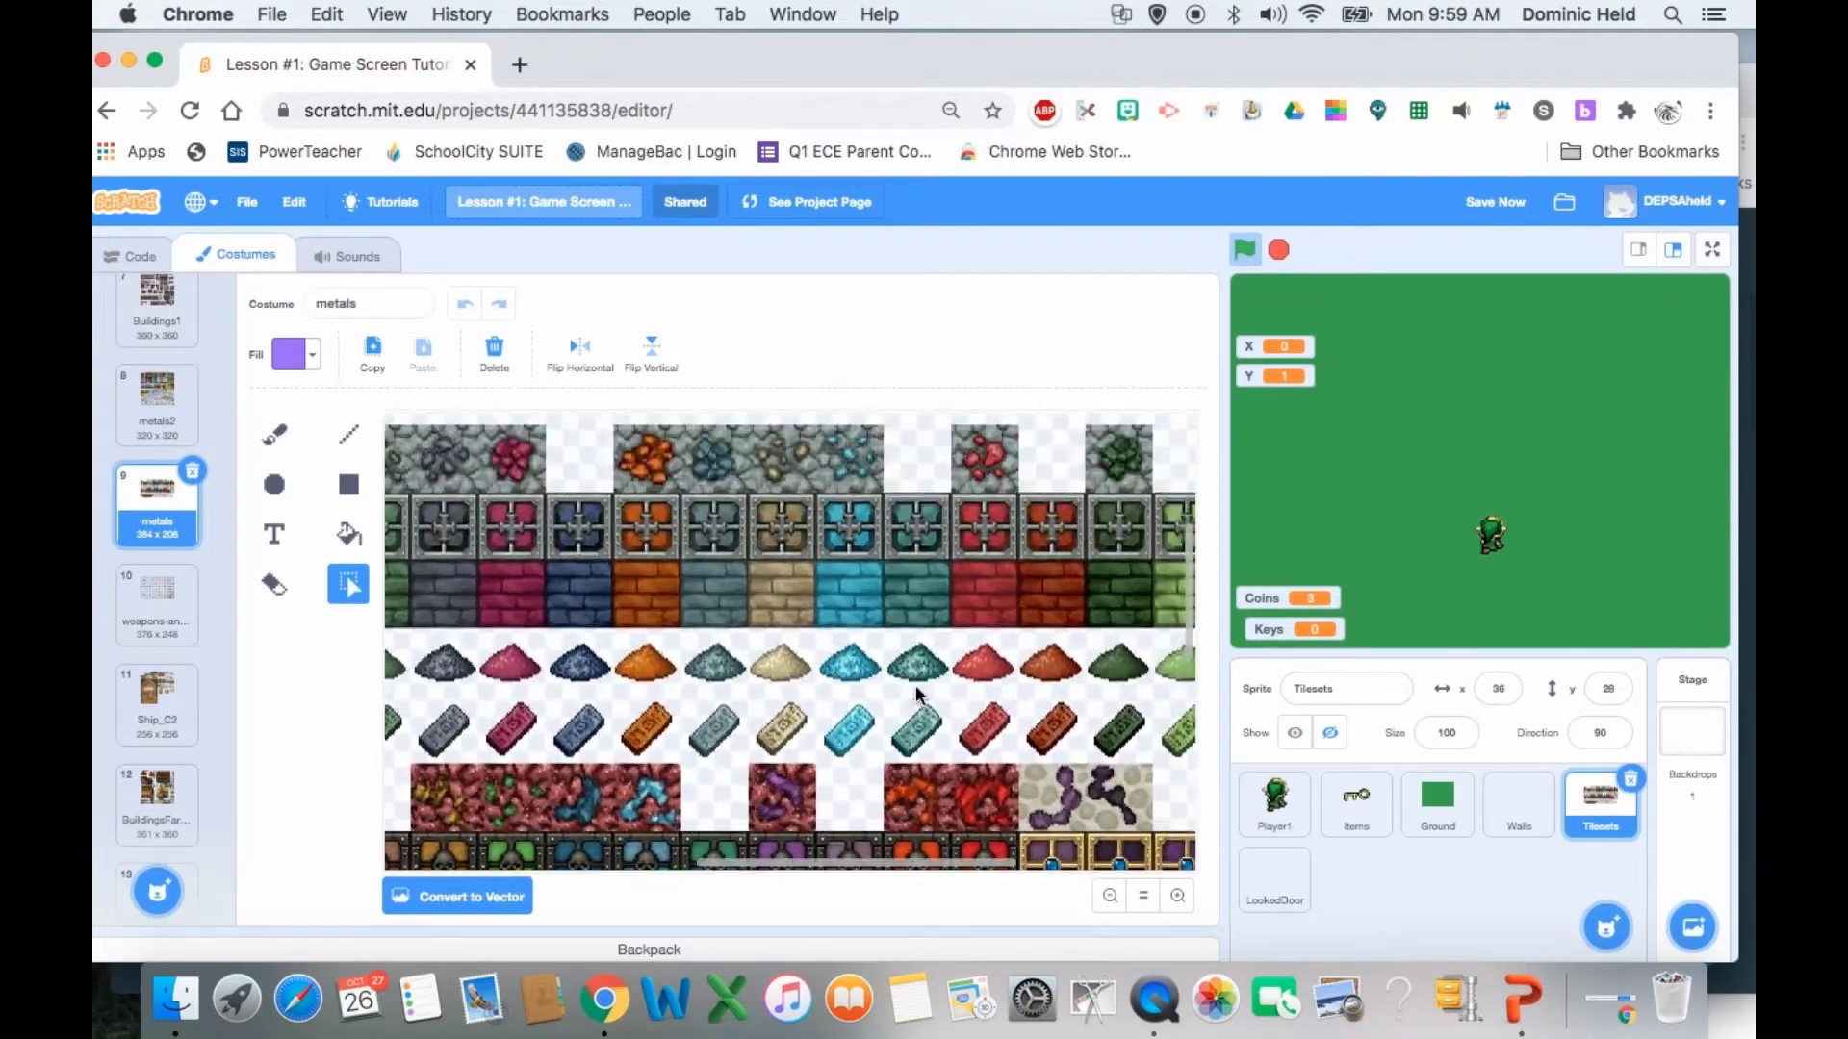
{"action": "scroll", "coordinate": [916, 684], "scroll_direction": "down", "scroll_amount": 5}
{"action": "scroll", "coordinate": [915, 685], "scroll_direction": "right", "scroll_amount": 5}
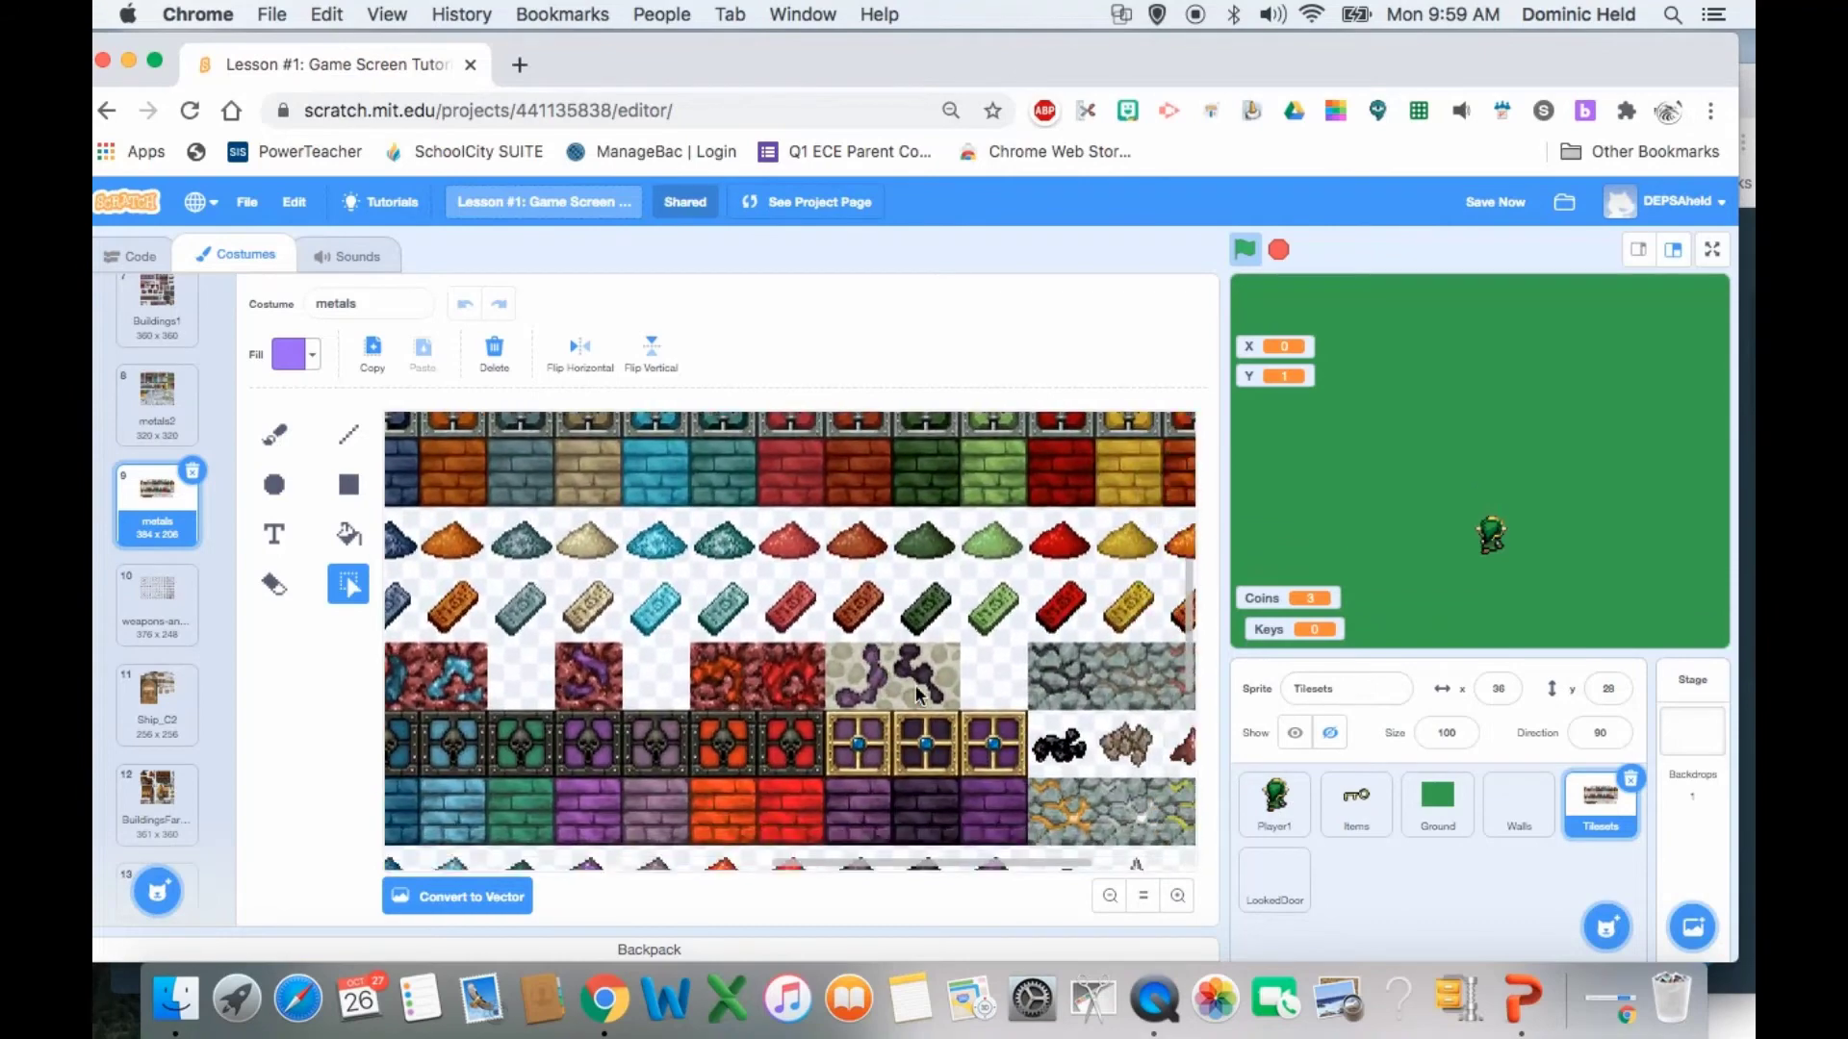
{"action": "scroll", "coordinate": [920, 697], "scroll_direction": "down", "scroll_amount": 3}
{"action": "scroll", "coordinate": [920, 697], "scroll_direction": "left", "scroll_amount": 3}
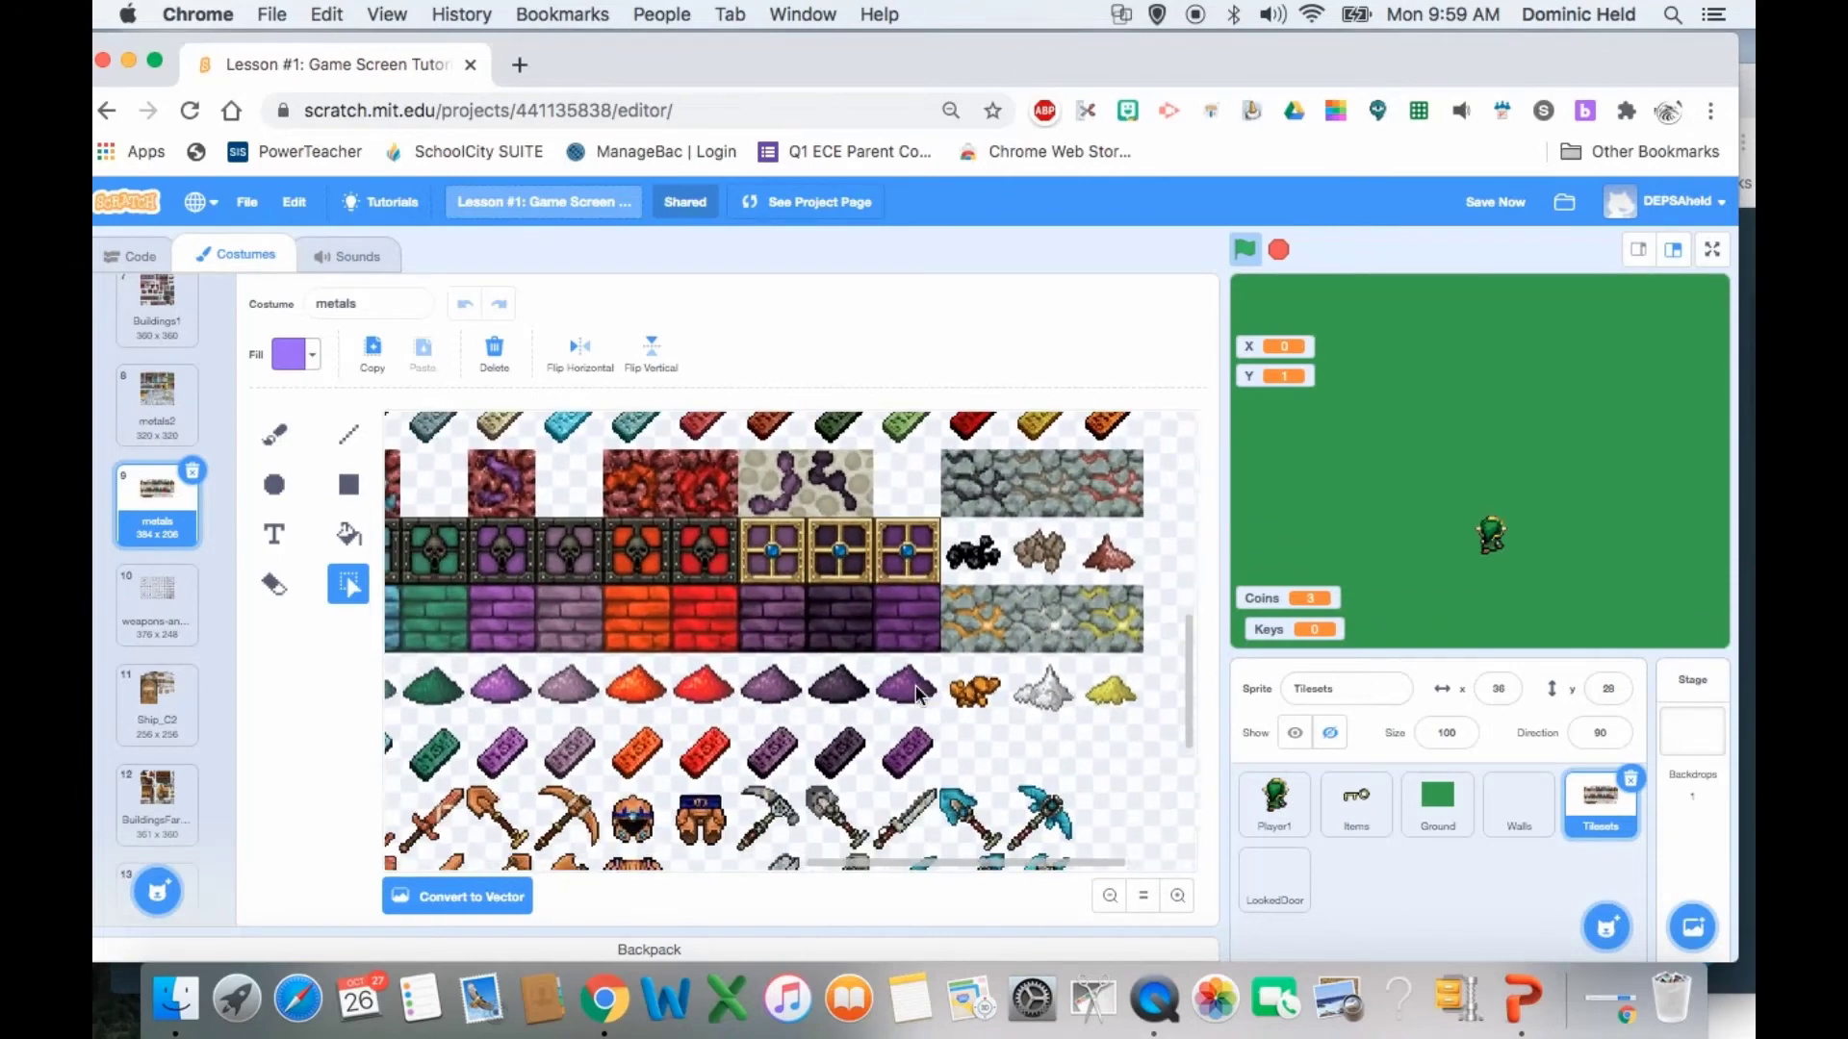
{"action": "scroll", "coordinate": [915, 691], "scroll_direction": "down", "scroll_amount": 5}
{"action": "scroll", "coordinate": [916, 691], "scroll_direction": "left", "scroll_amount": 5}
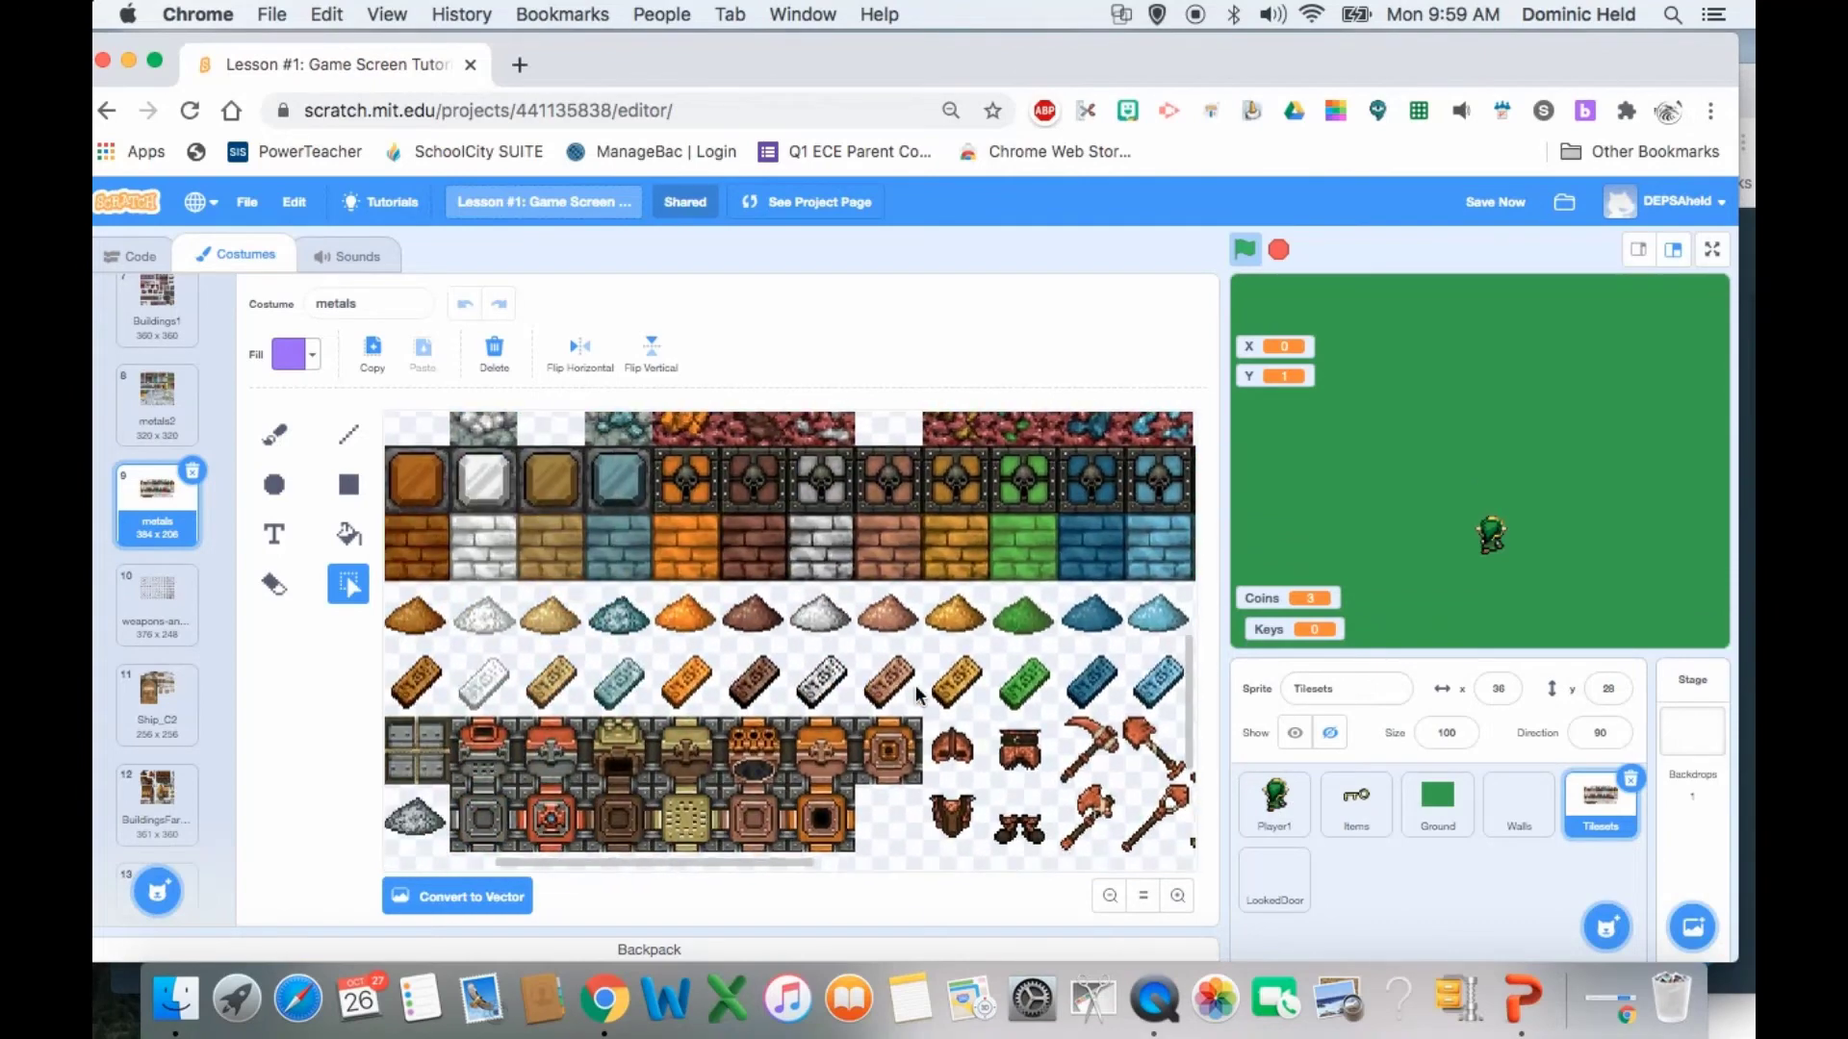
{"action": "scroll", "coordinate": [916, 689], "scroll_direction": "right", "scroll_amount": 10}
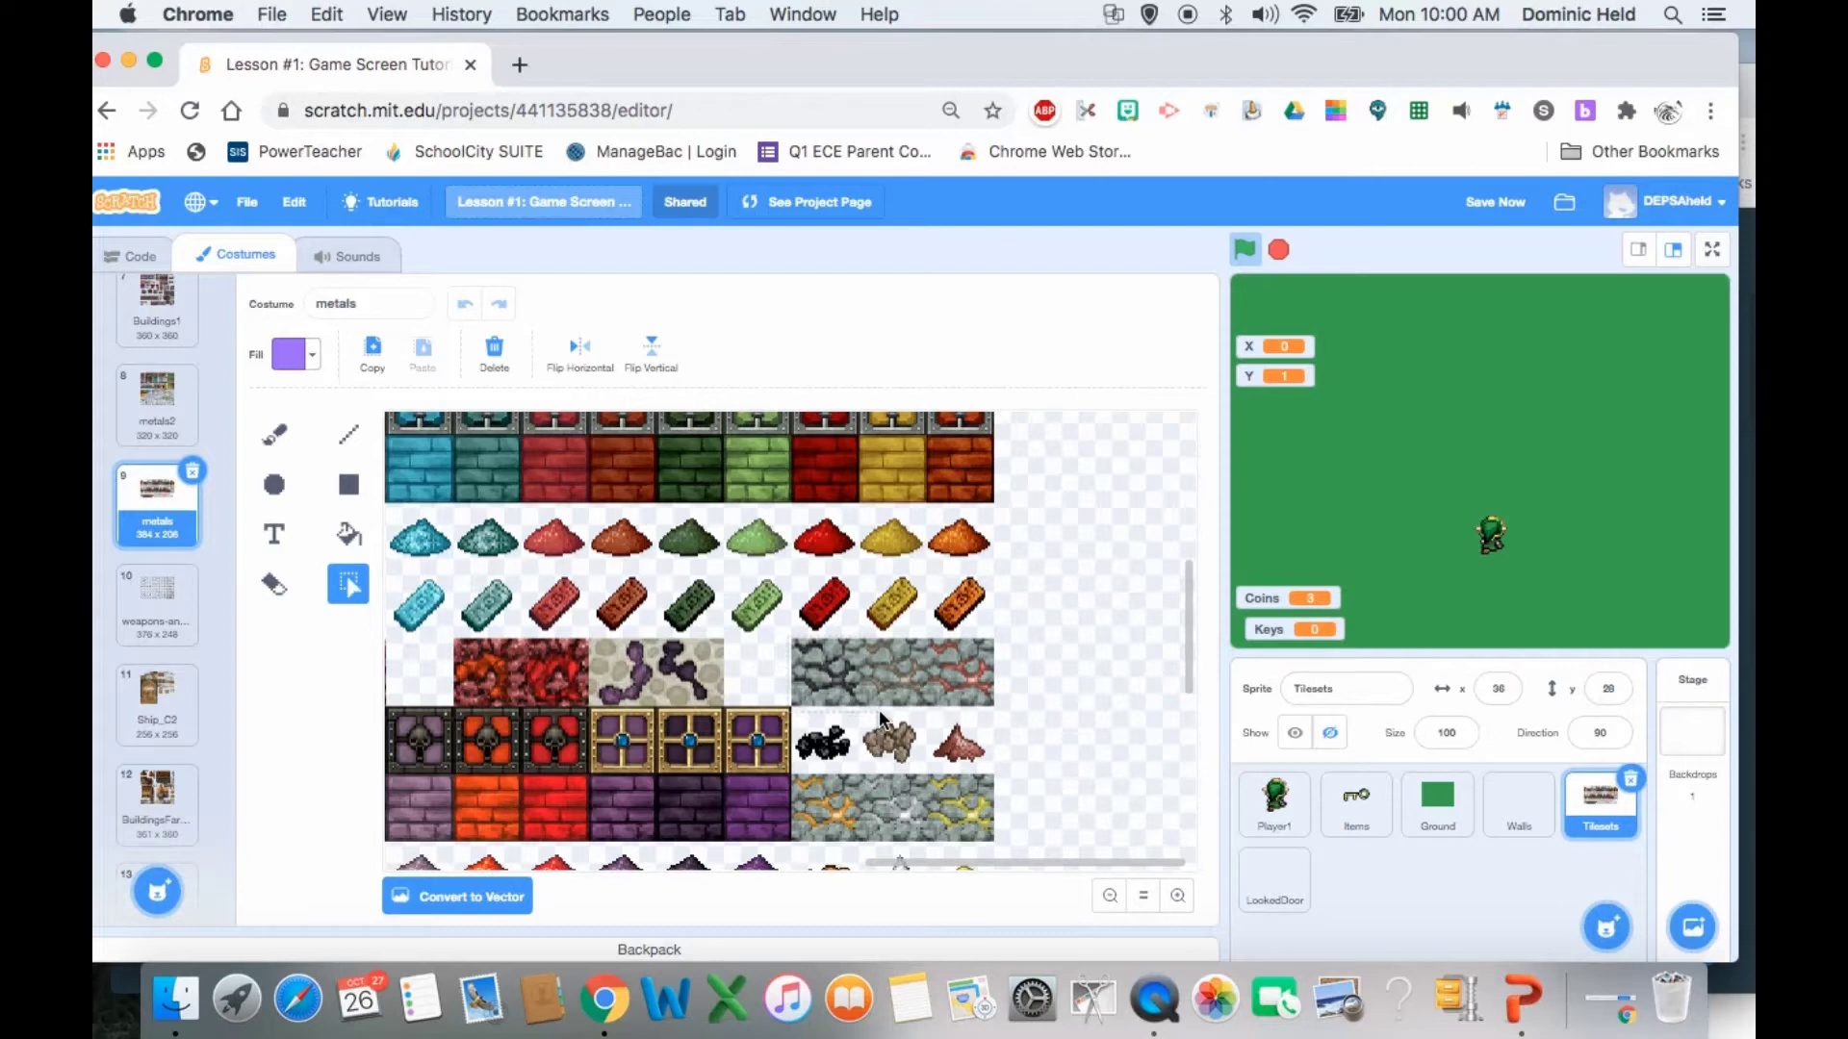
- Copy the dark-veined grey stone tile from the metals sheet and paste it into costume 01 of the Walls sprite
{"action": "left_click_drag", "start_coordinate": [787, 638], "coordinate": [869, 707]}
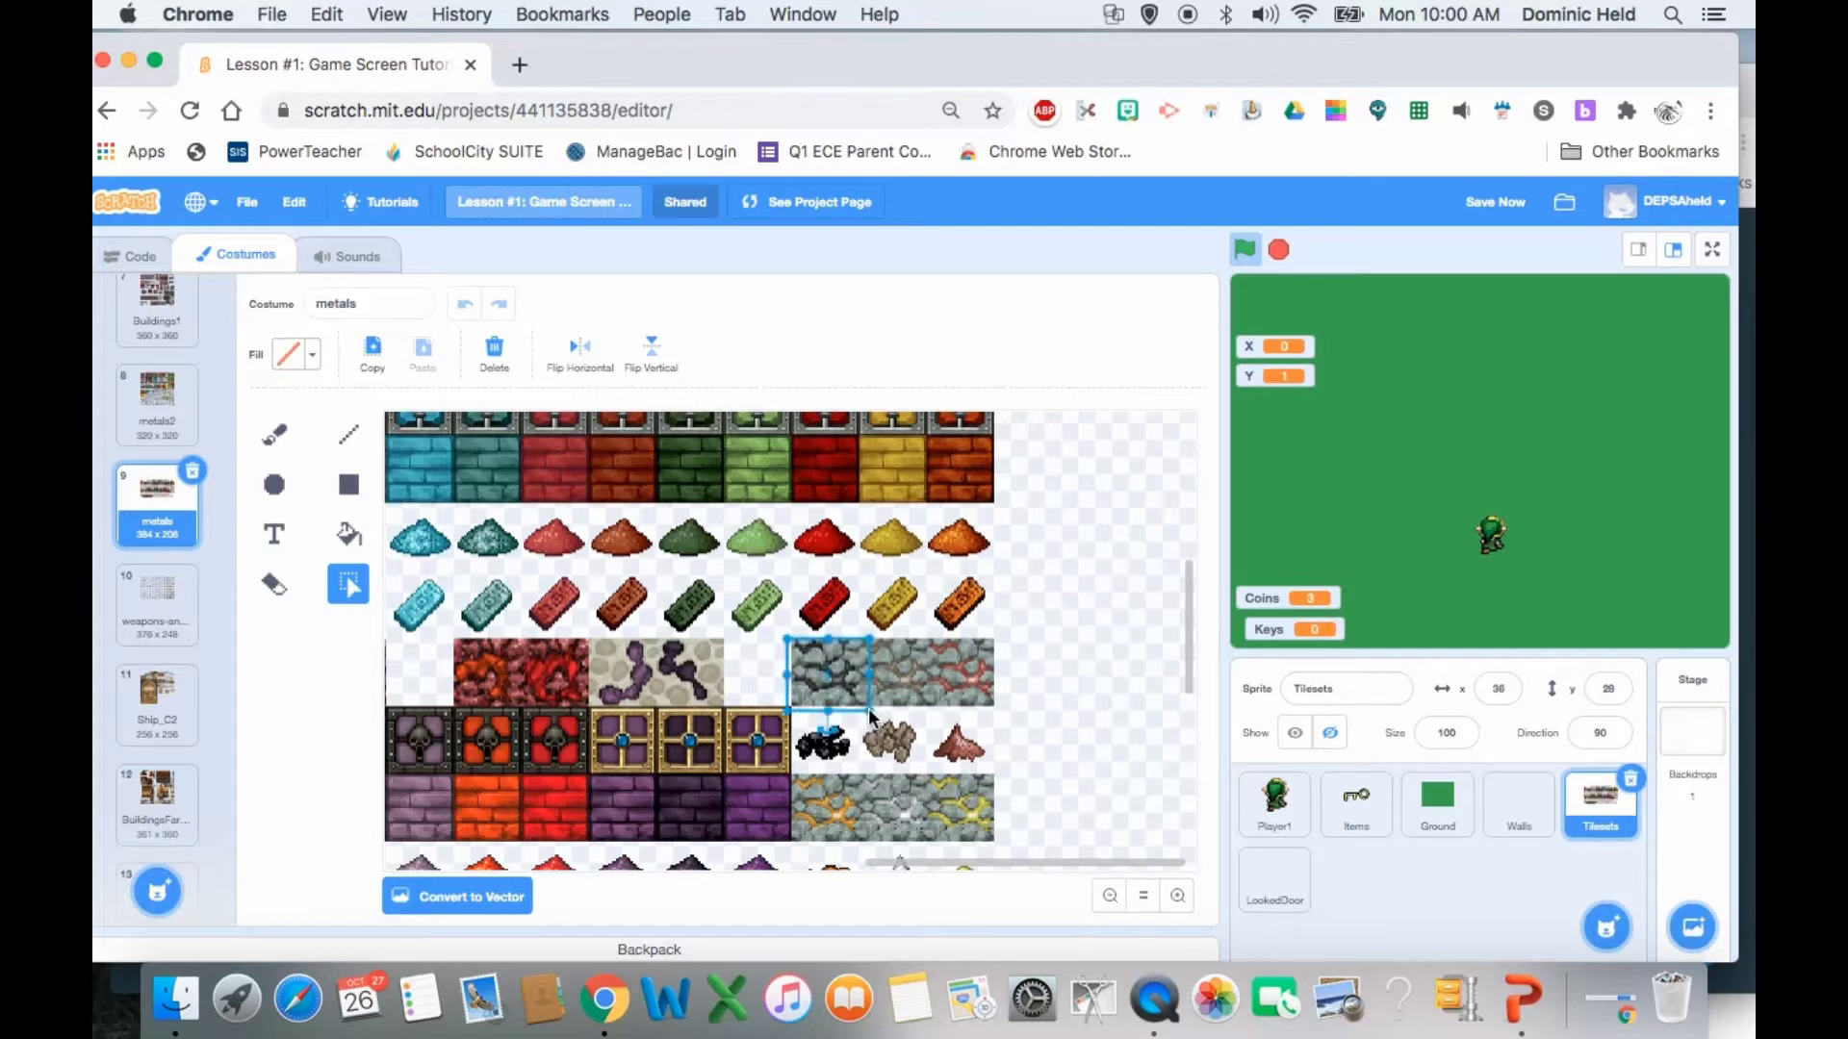
{"action": "key", "text": "super+c"}
{"action": "left_click", "coordinate": [1519, 806]}
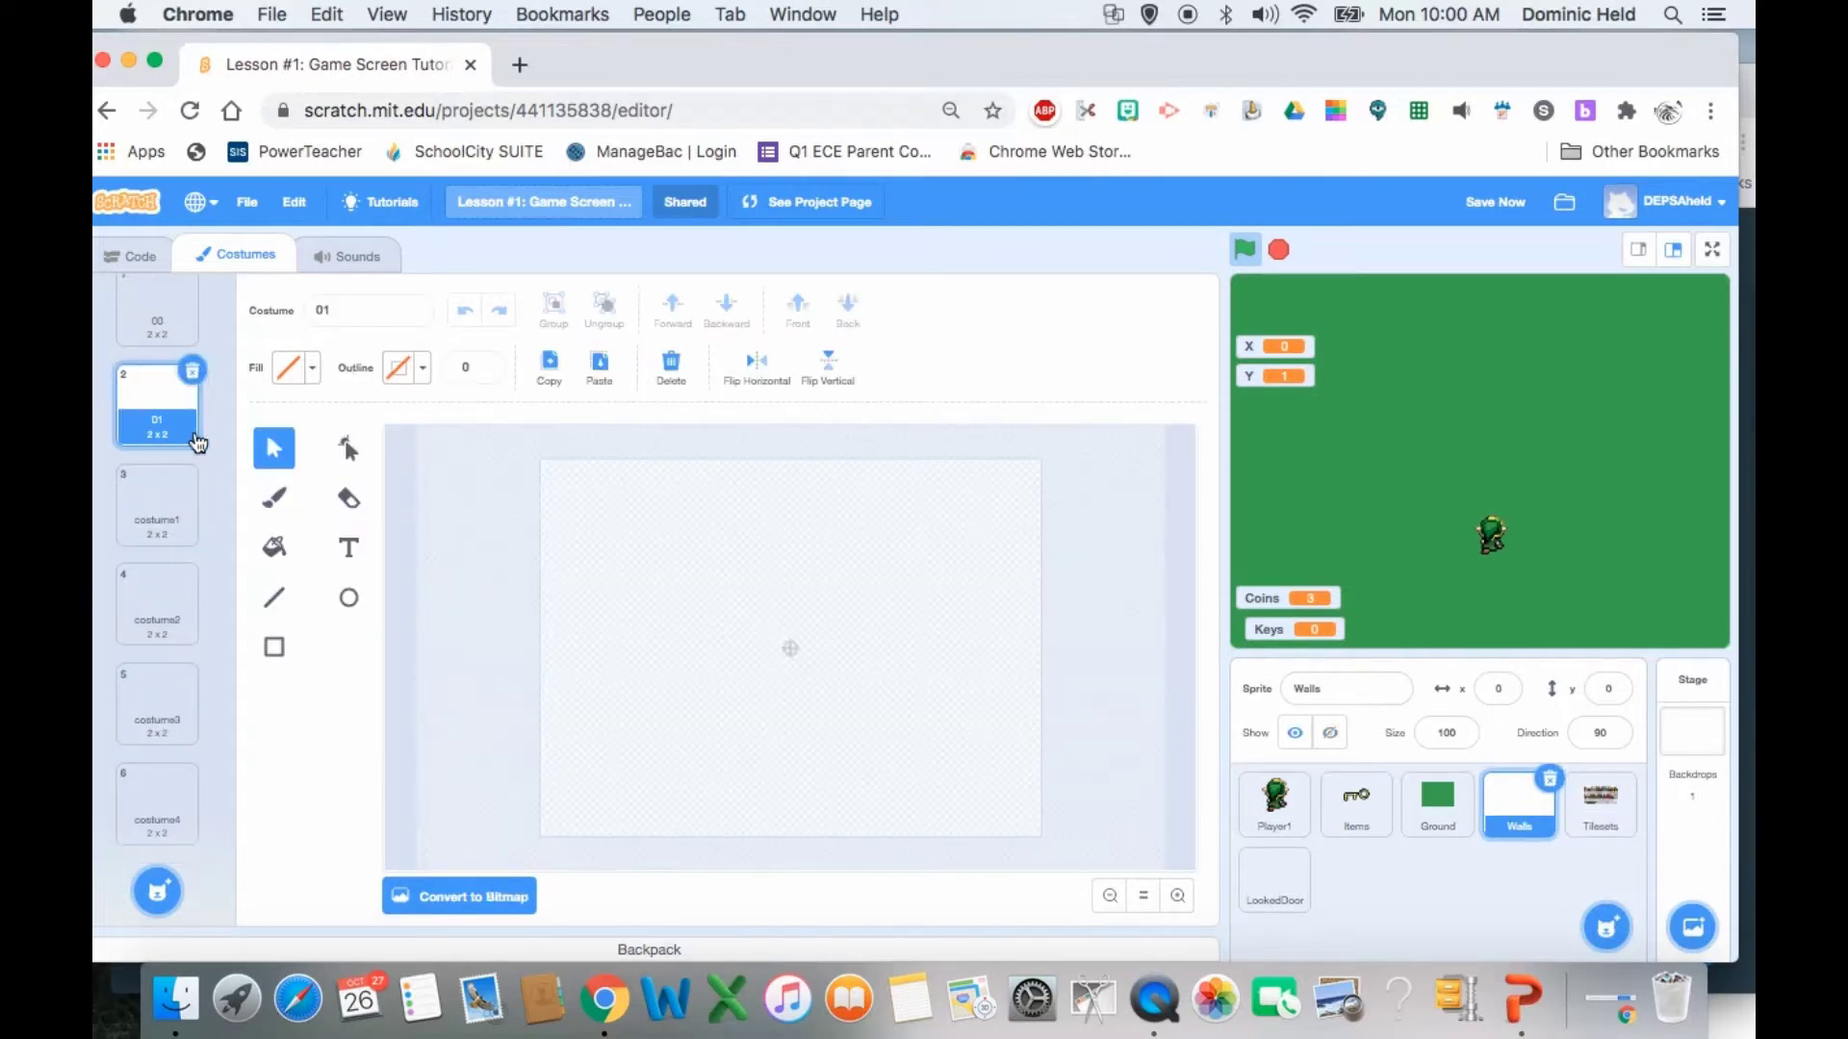
{"action": "key", "text": "super+v"}
{"action": "left_click", "coordinate": [1178, 896]}
{"action": "left_click", "coordinate": [1177, 896]}
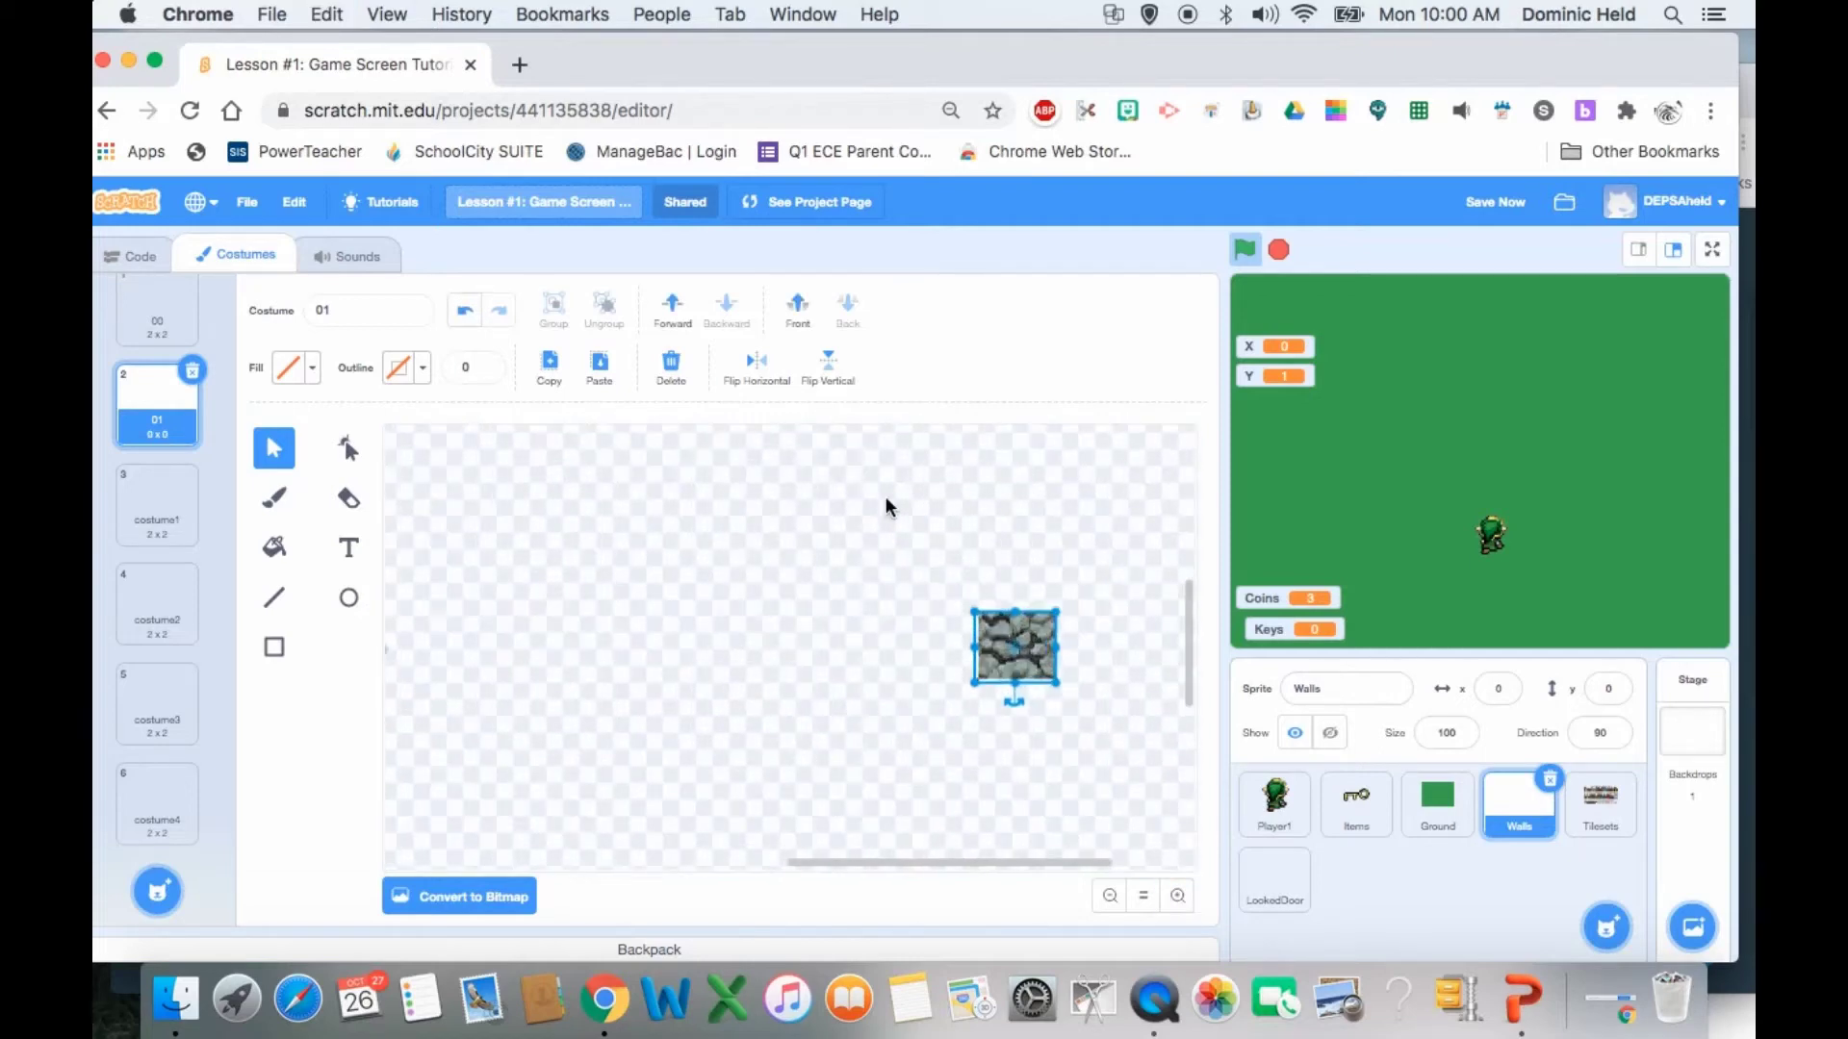
- Move the pasted stone tile up the canvas and enlarge it to about 48 x 42
{"action": "scroll", "coordinate": [887, 499], "scroll_direction": "right", "scroll_amount": 3}
{"action": "left_click_drag", "start_coordinate": [942, 687], "coordinate": [839, 450]}
{"action": "scroll", "coordinate": [920, 585], "scroll_direction": "up", "scroll_amount": 5}
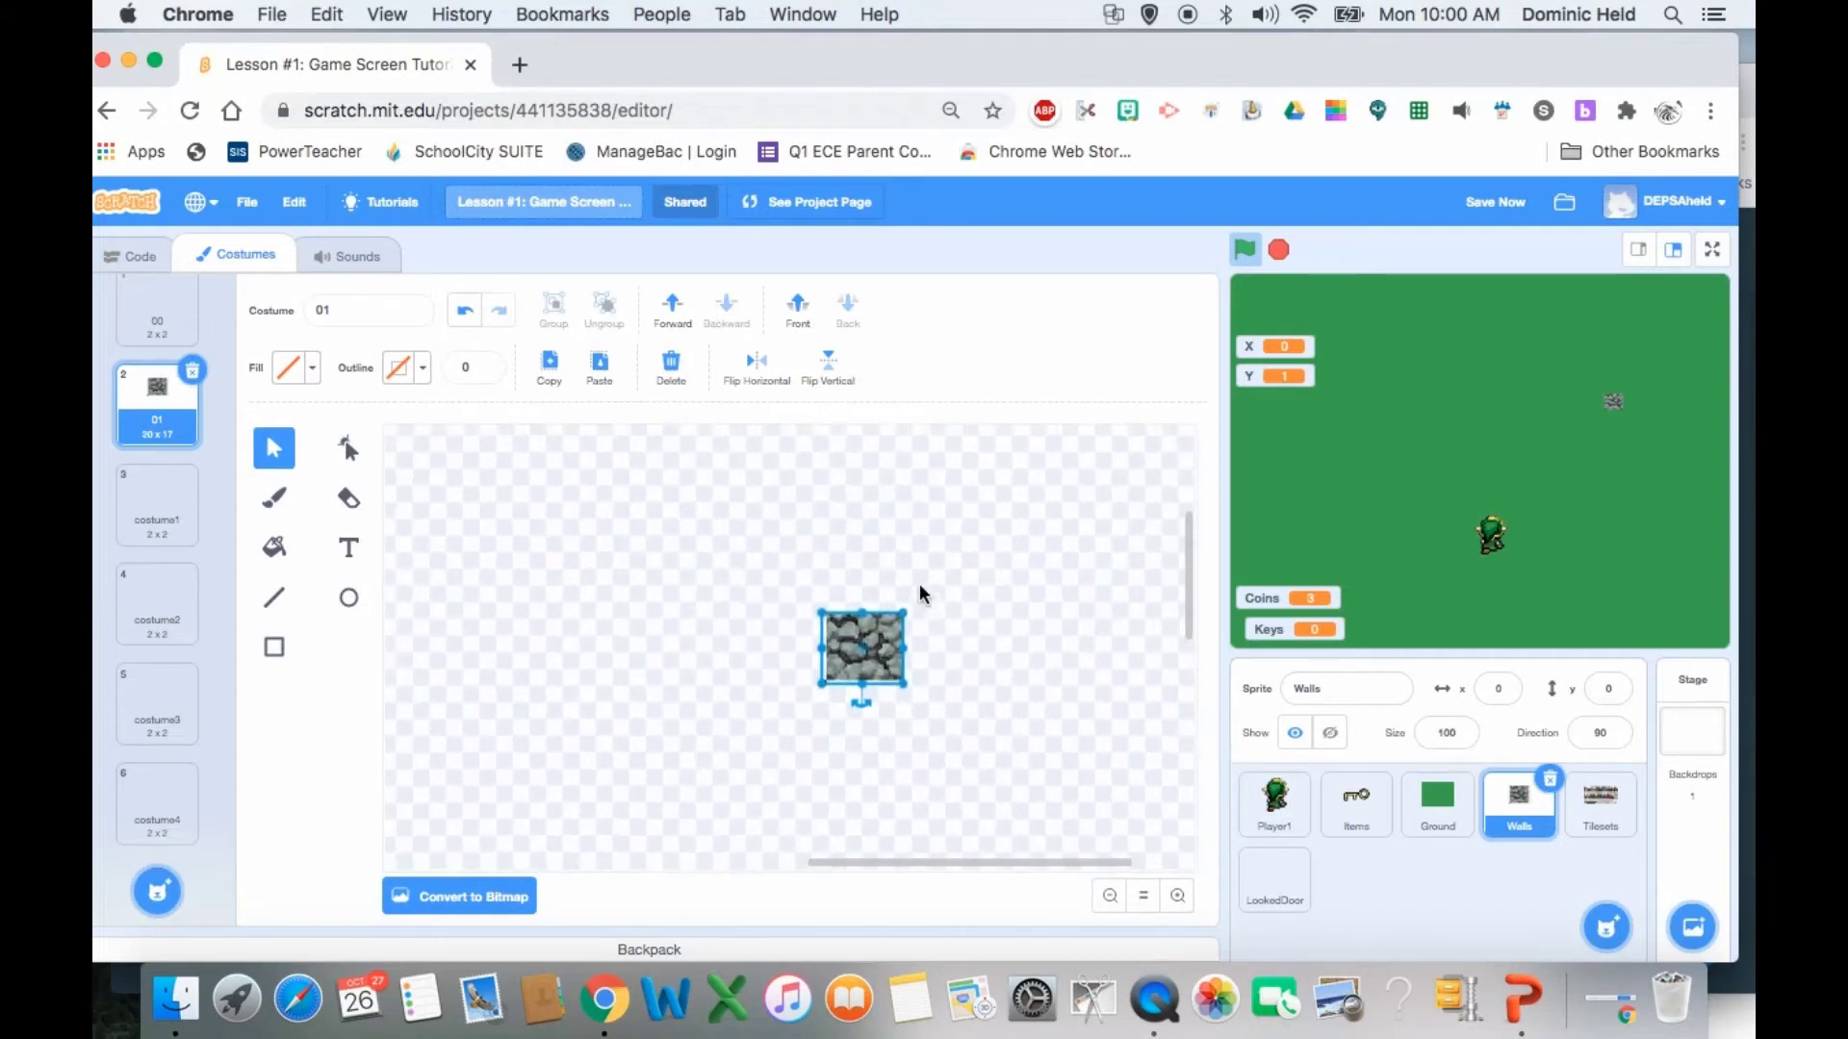
{"action": "left_click_drag", "start_coordinate": [905, 609], "coordinate": [1021, 512]}
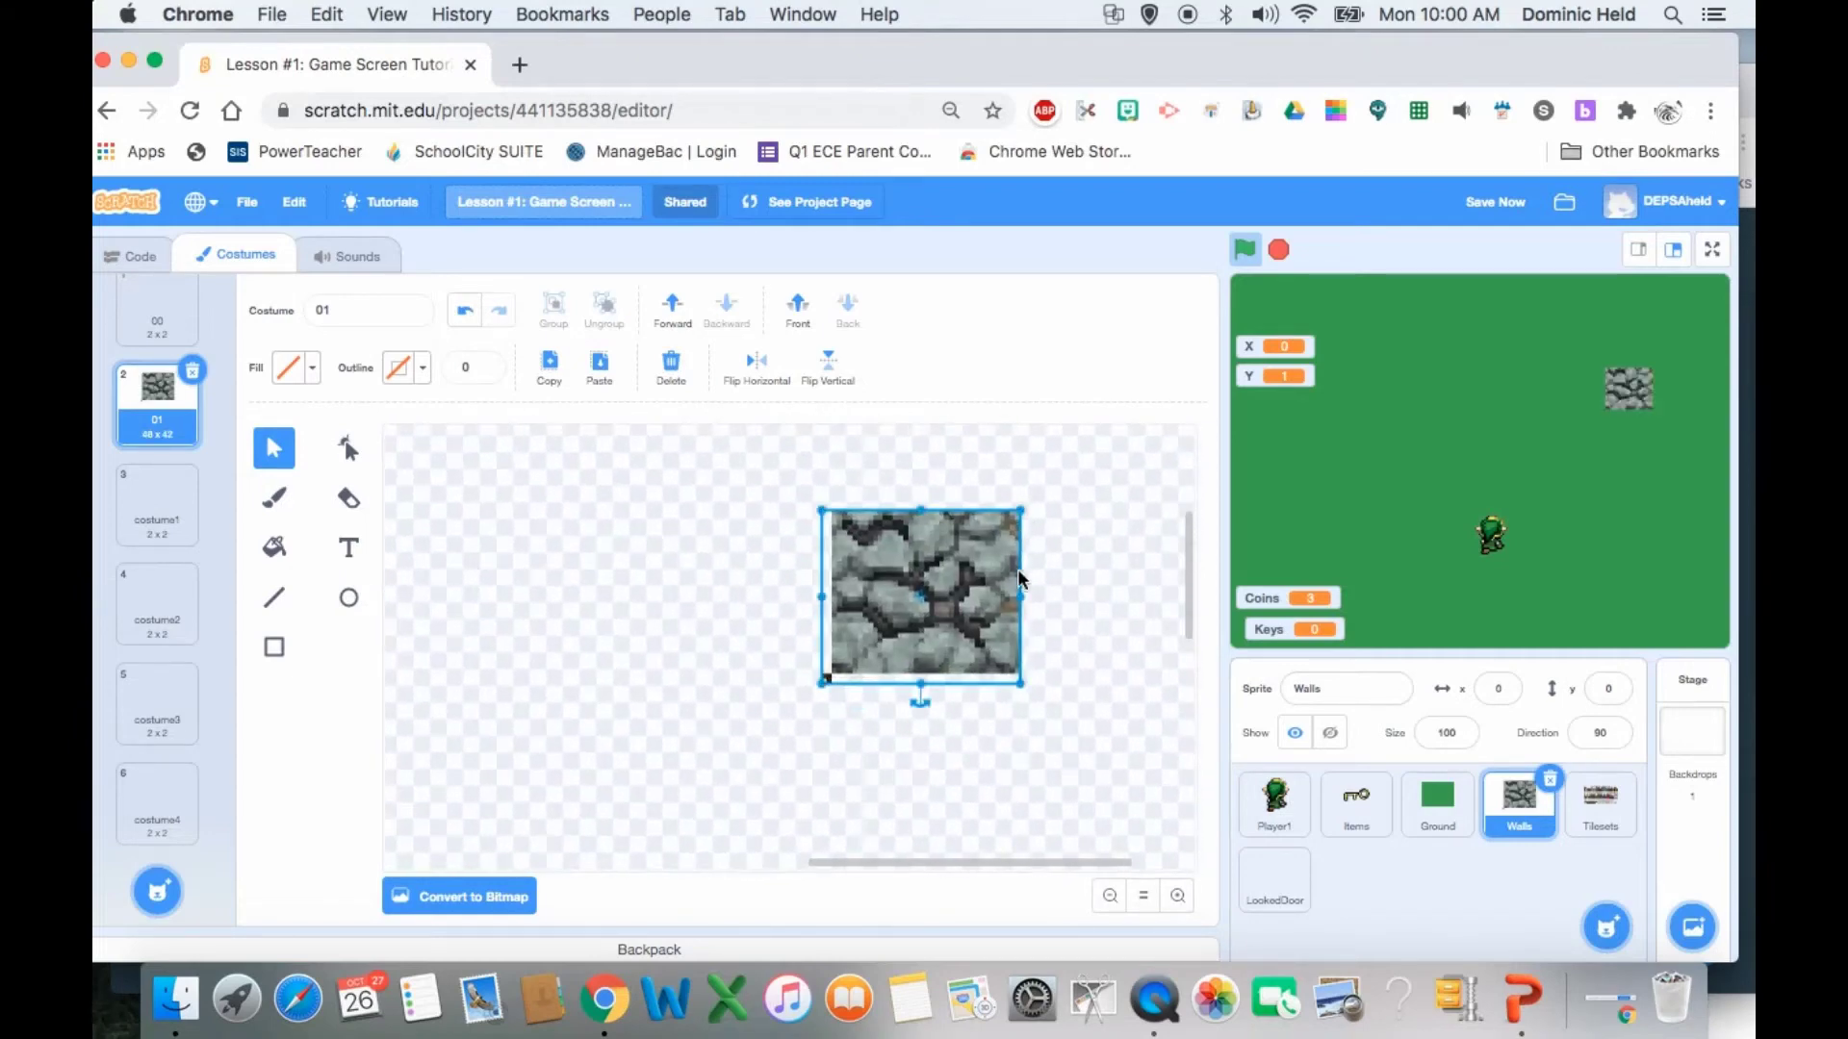
{"action": "left_click", "coordinate": [1077, 670]}
- Move the enlarged stone tile into the upper-right corner of the costume canvas, flush with both edges
{"action": "scroll", "coordinate": [923, 646], "scroll_direction": "up", "scroll_amount": 3}
{"action": "scroll", "coordinate": [923, 646], "scroll_direction": "right", "scroll_amount": 3}
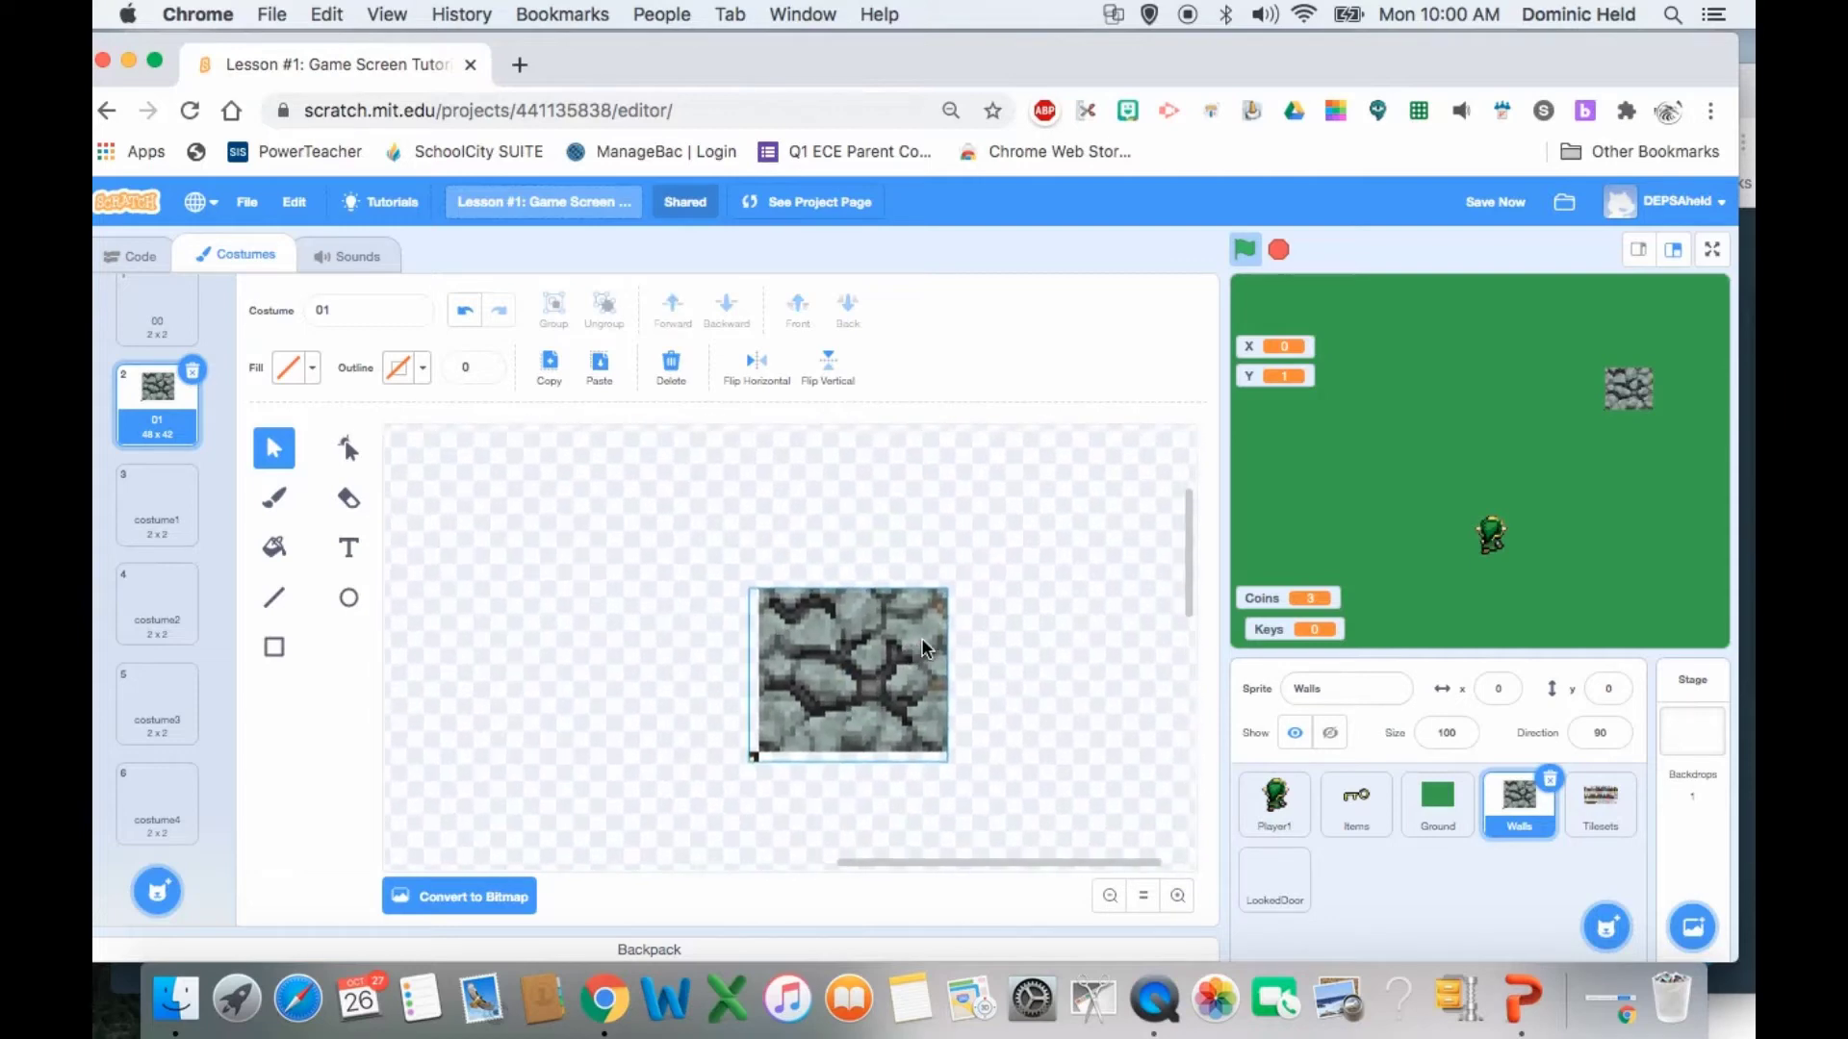
{"action": "left_click_drag", "start_coordinate": [771, 717], "coordinate": [976, 498]}
{"action": "scroll", "coordinate": [1038, 627], "scroll_direction": "up", "scroll_amount": 4}
{"action": "scroll", "coordinate": [1038, 627], "scroll_direction": "right", "scroll_amount": 2}
{"action": "scroll", "coordinate": [1038, 627], "scroll_direction": "up", "scroll_amount": 2}
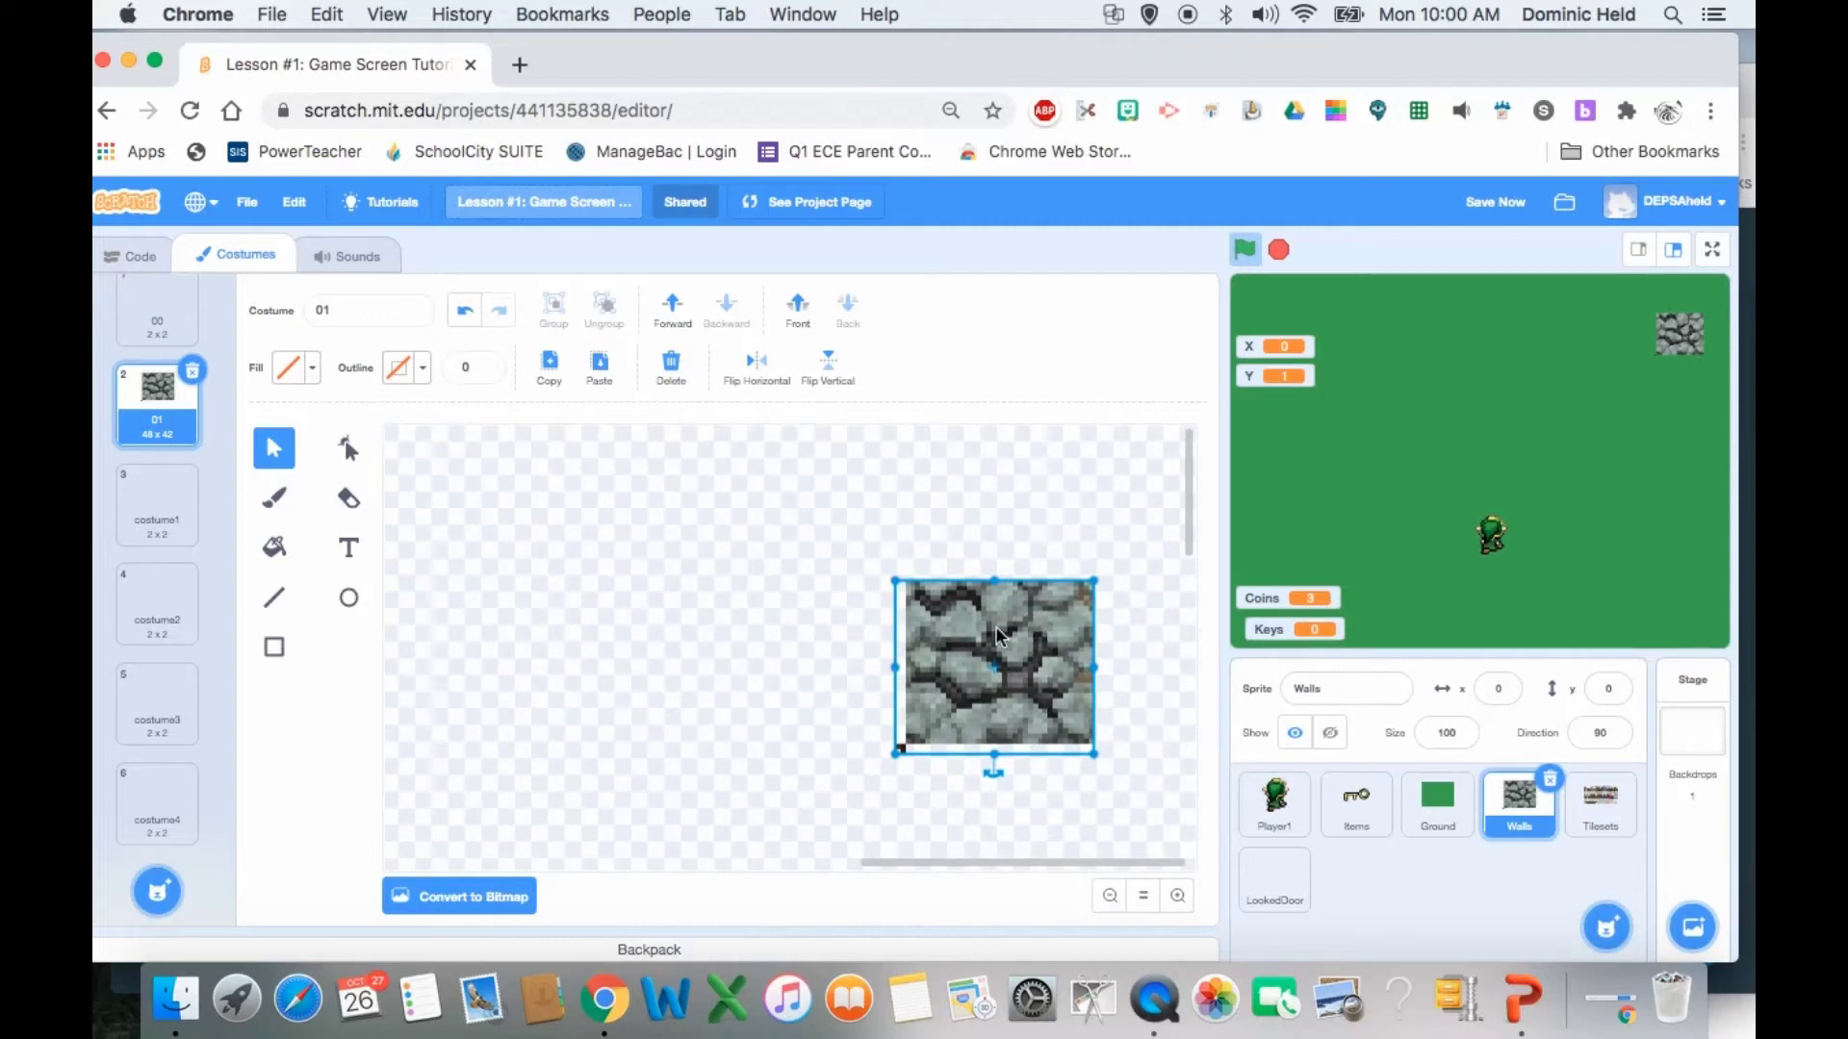
{"action": "left_click", "coordinate": [1109, 897]}
{"action": "left_click", "coordinate": [1109, 897]}
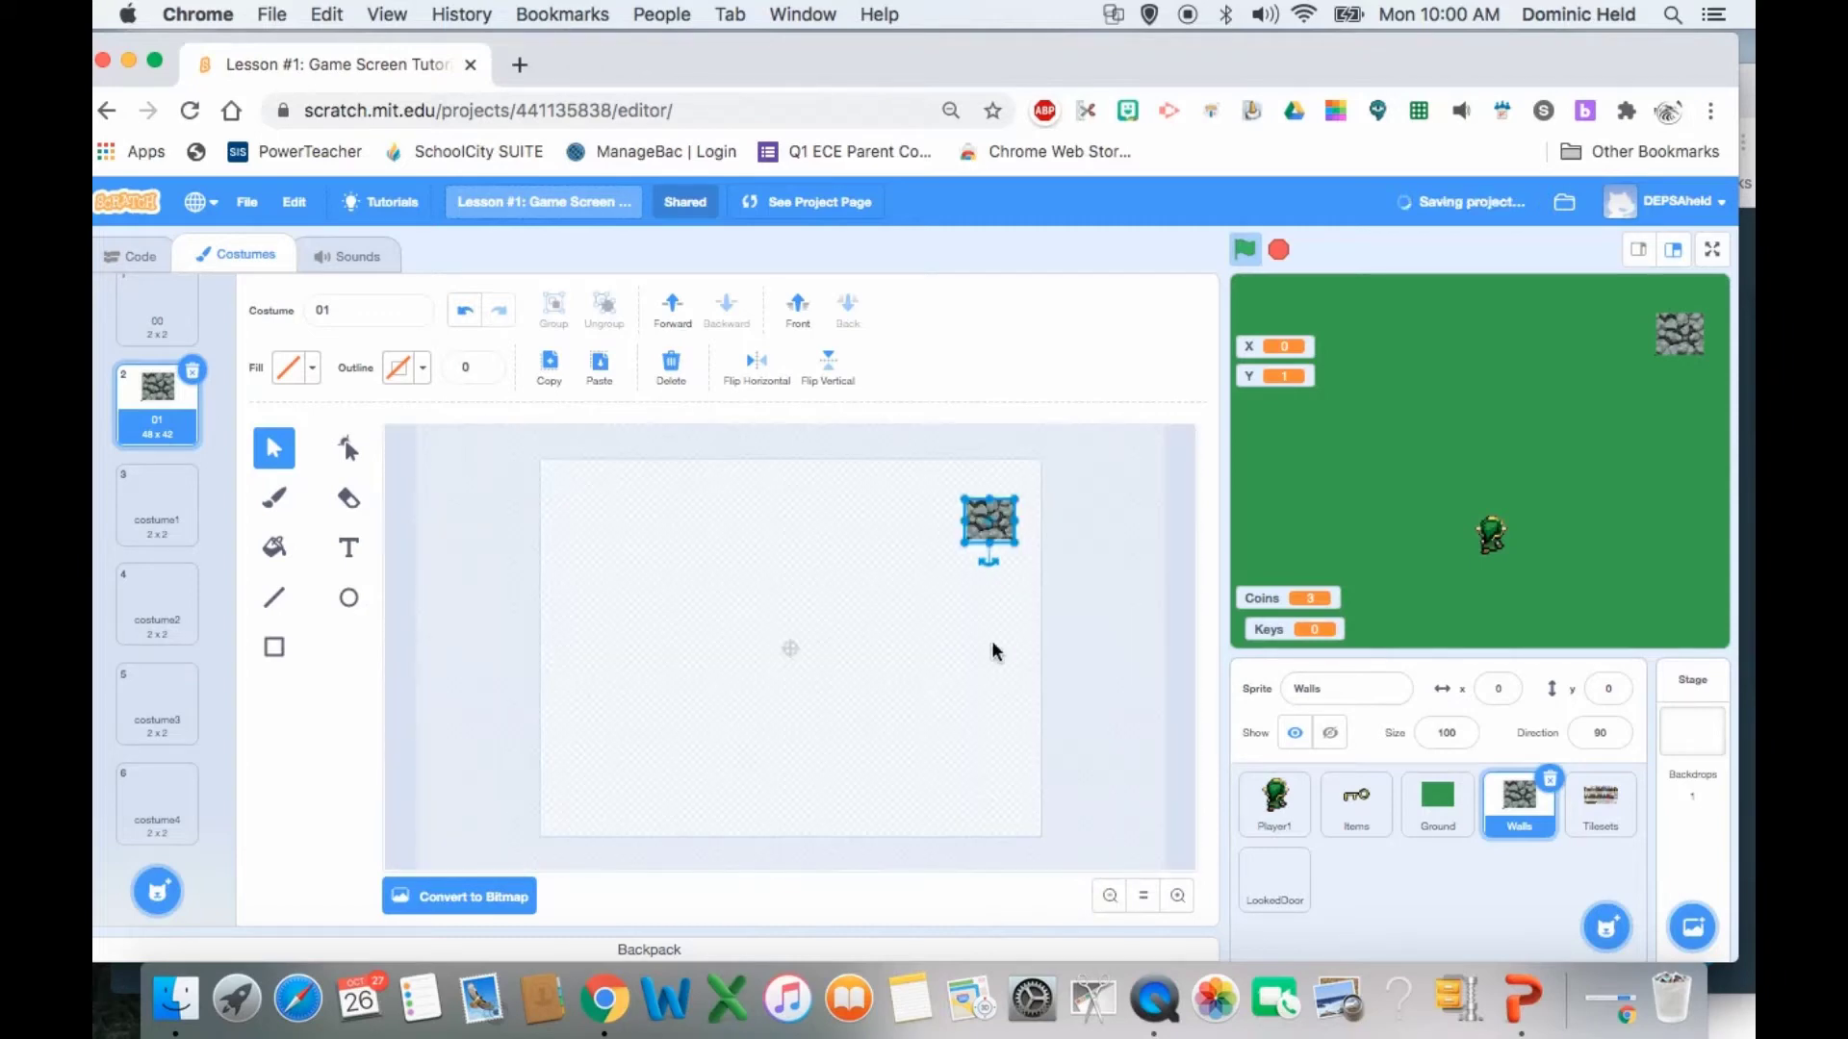
{"action": "left_click_drag", "start_coordinate": [994, 534], "coordinate": [1016, 498]}
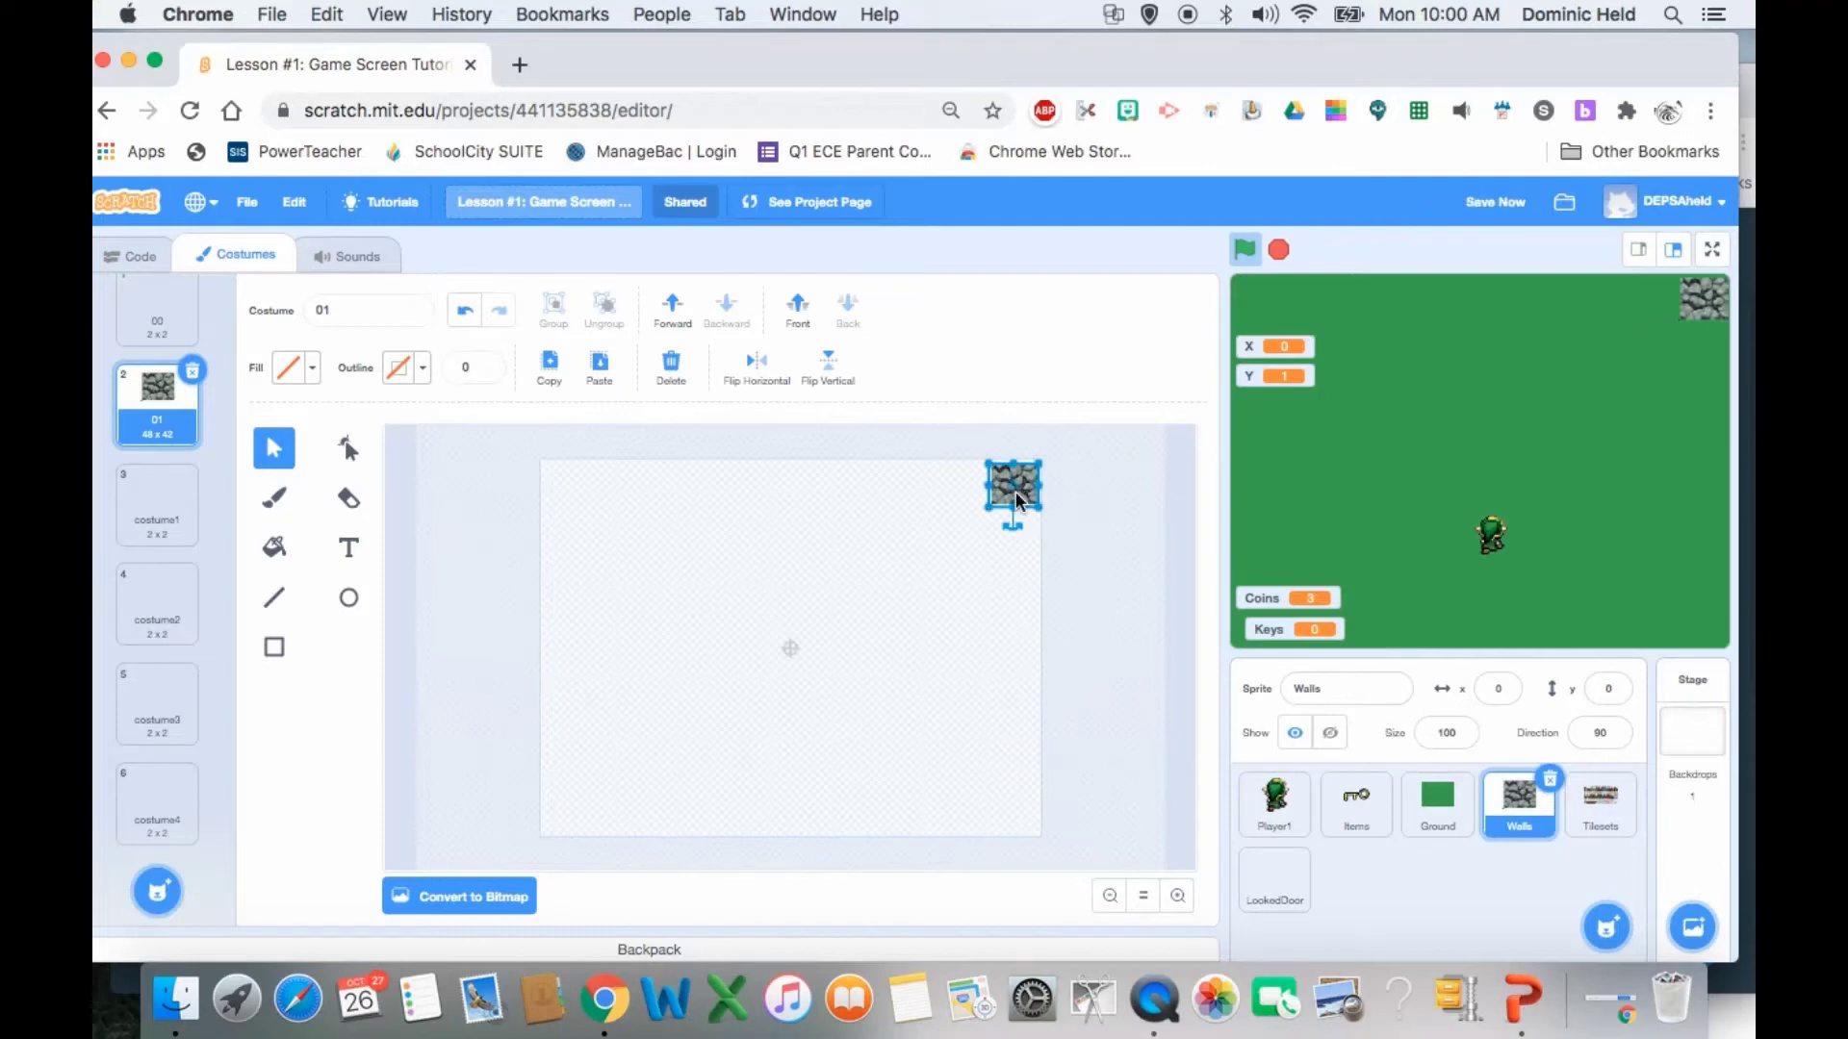
{"action": "left_click_drag", "start_coordinate": [1014, 491], "coordinate": [1014, 489]}
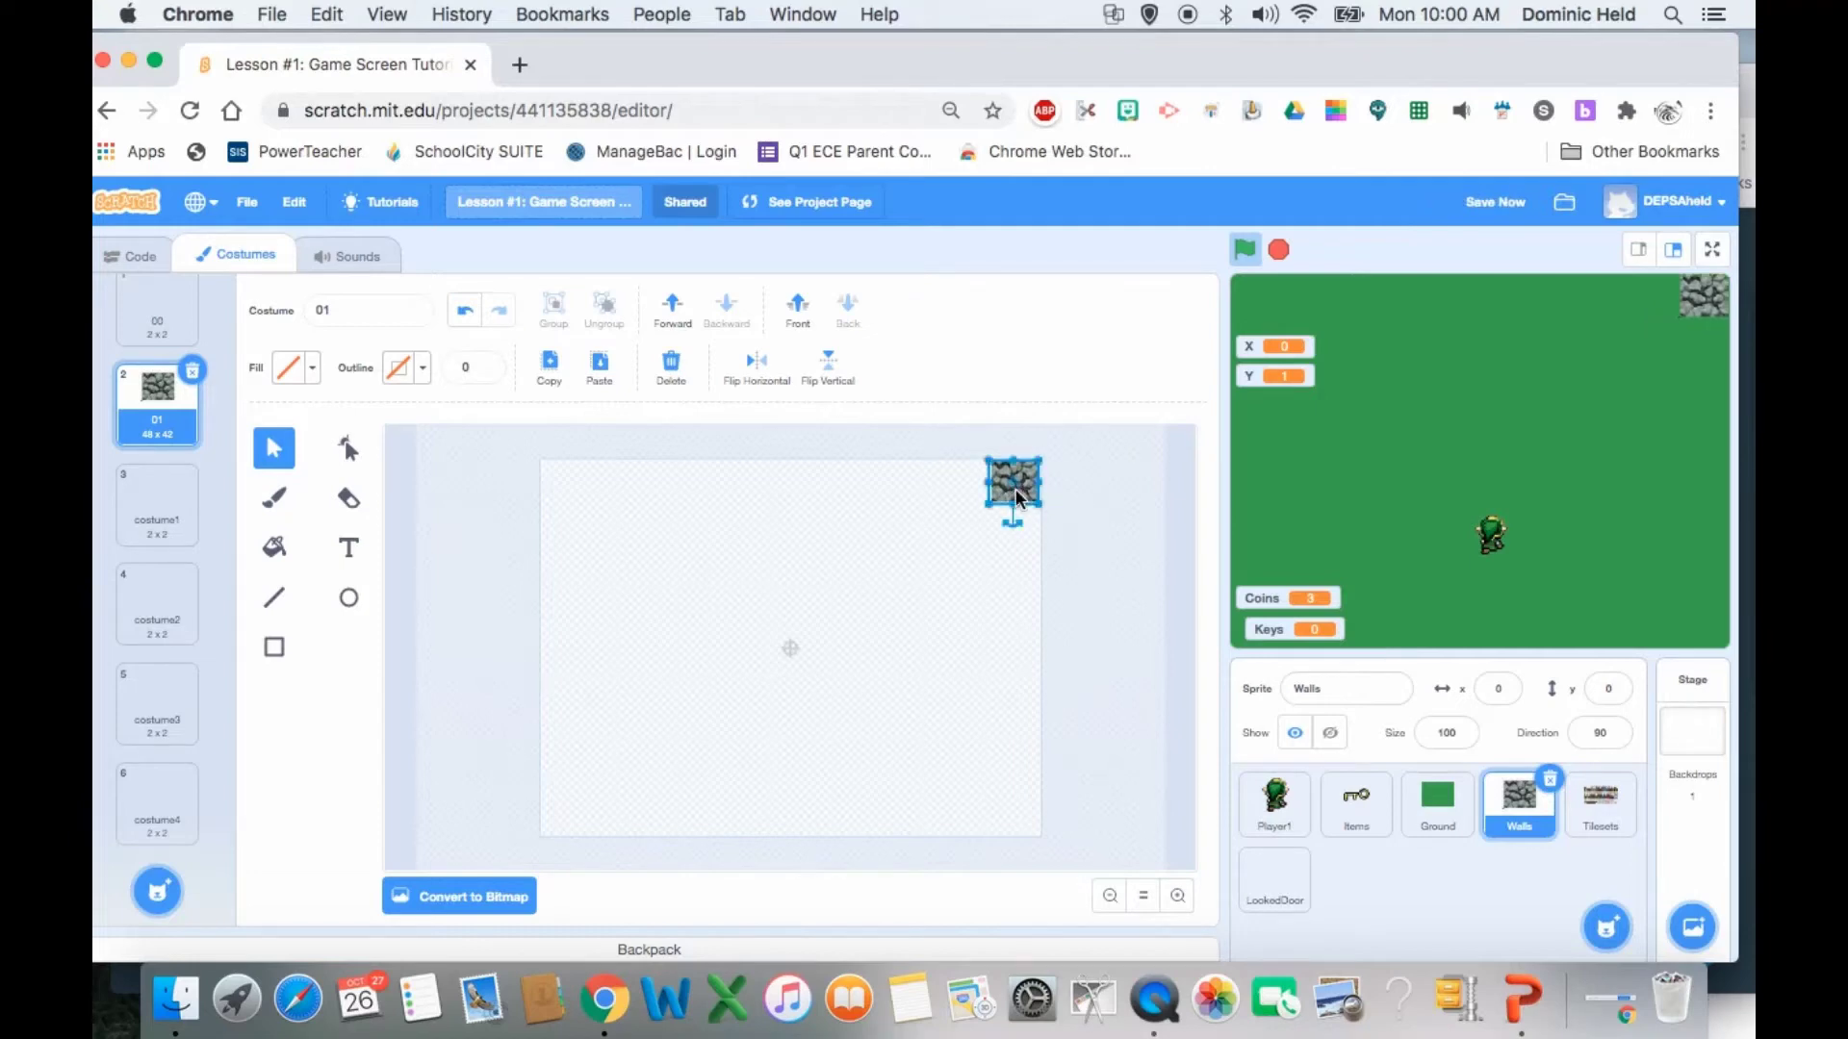
- Duplicate the corner stone tile and align the copy directly against its left side along the canvas's top edge
{"action": "key", "text": "super+c"}
{"action": "key", "text": "super+v"}
{"action": "left_click_drag", "start_coordinate": [1028, 500], "coordinate": [973, 493]}
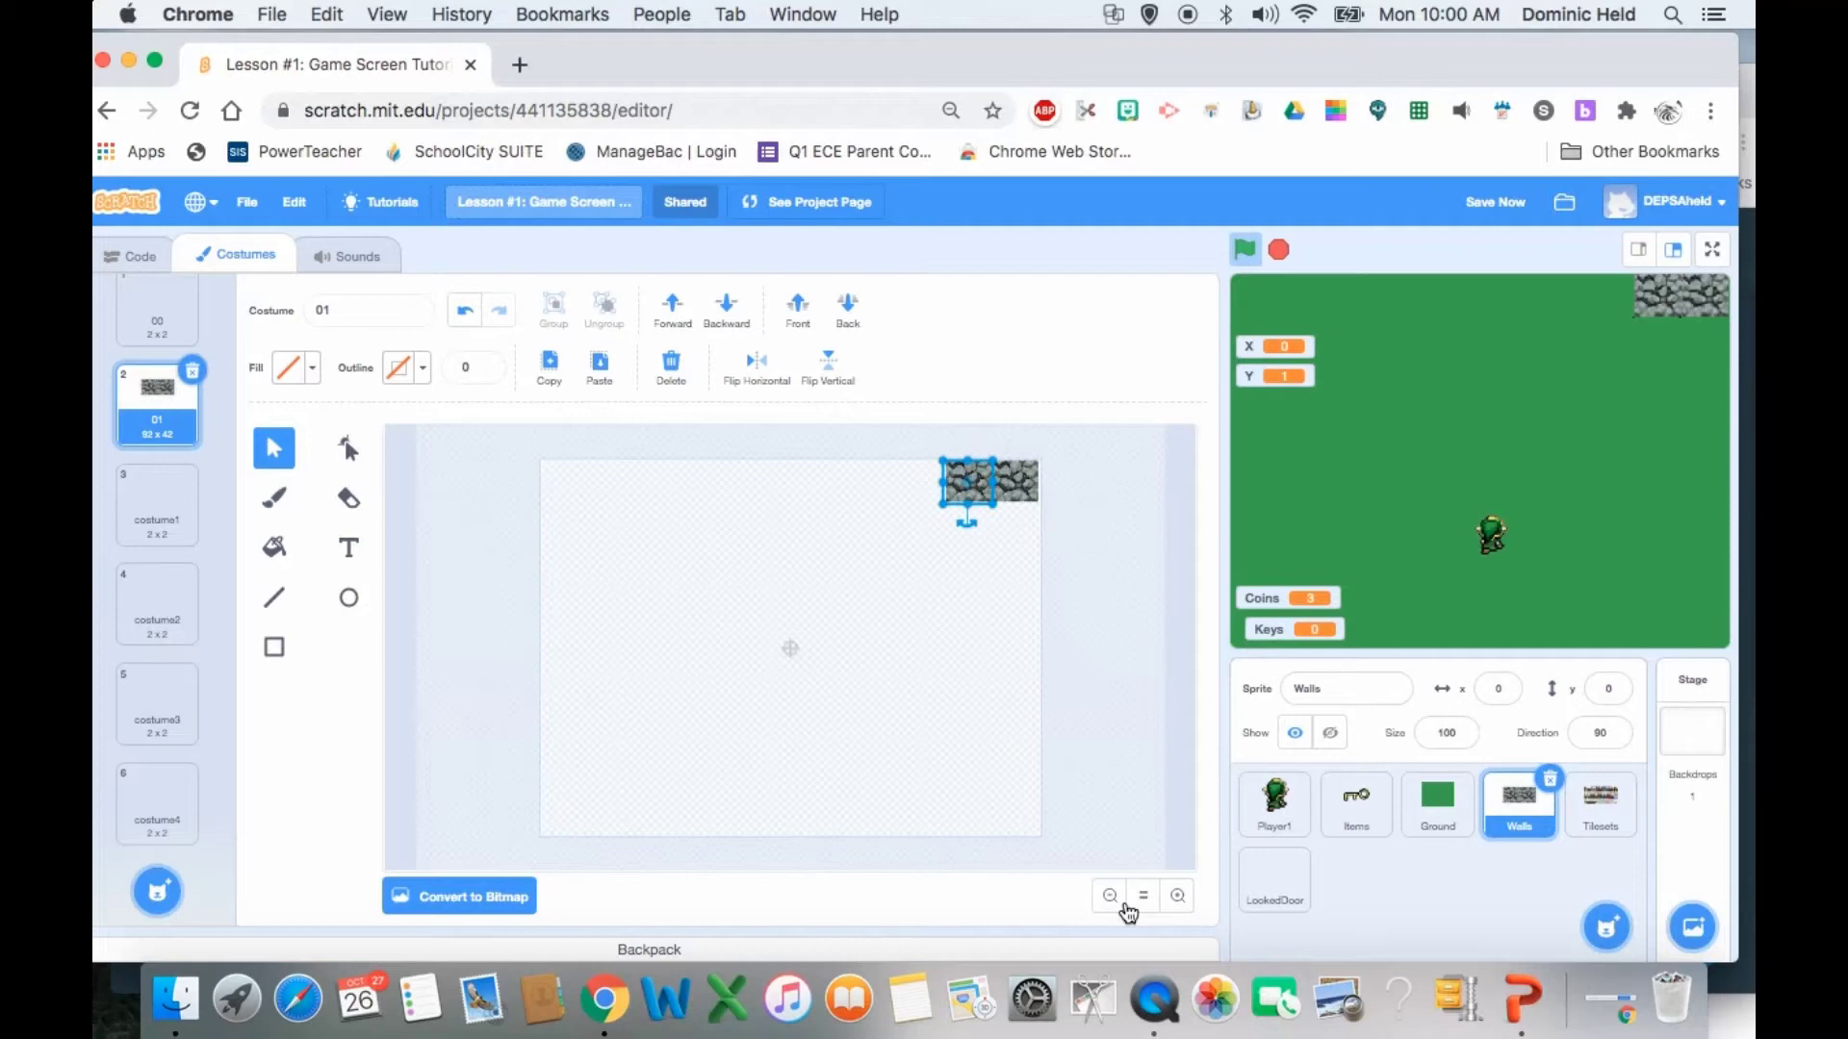
{"action": "left_click", "coordinate": [1177, 896]}
{"action": "left_click", "coordinate": [1177, 896]}
{"action": "left_click", "coordinate": [1177, 896]}
{"action": "scroll", "coordinate": [886, 661], "scroll_direction": "left", "scroll_amount": 3}
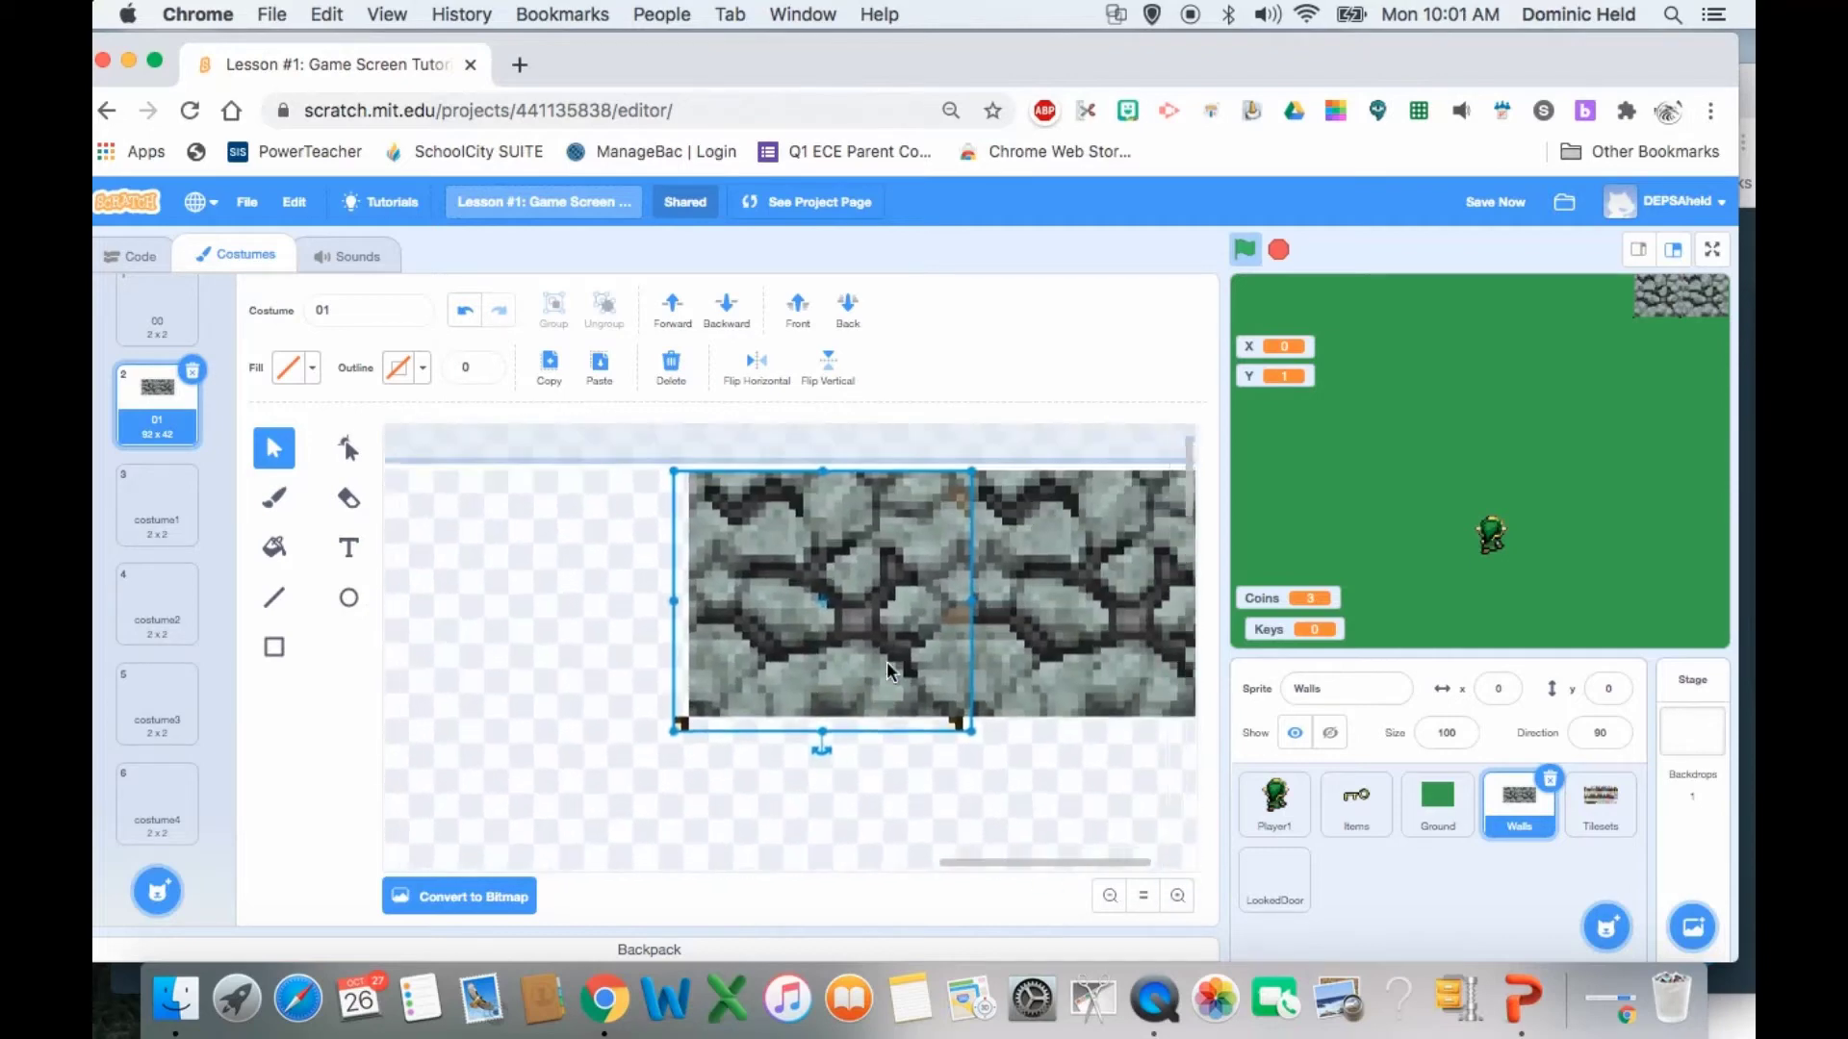
{"action": "scroll", "coordinate": [886, 661], "scroll_direction": "right", "scroll_amount": 3}
{"action": "mouse_move", "coordinate": [760, 659]}
{"action": "left_mouse_down"}
{"action": "mouse_move", "coordinate": [736, 654]}
{"action": "mouse_move", "coordinate": [750, 661]}
{"action": "left_mouse_up"}
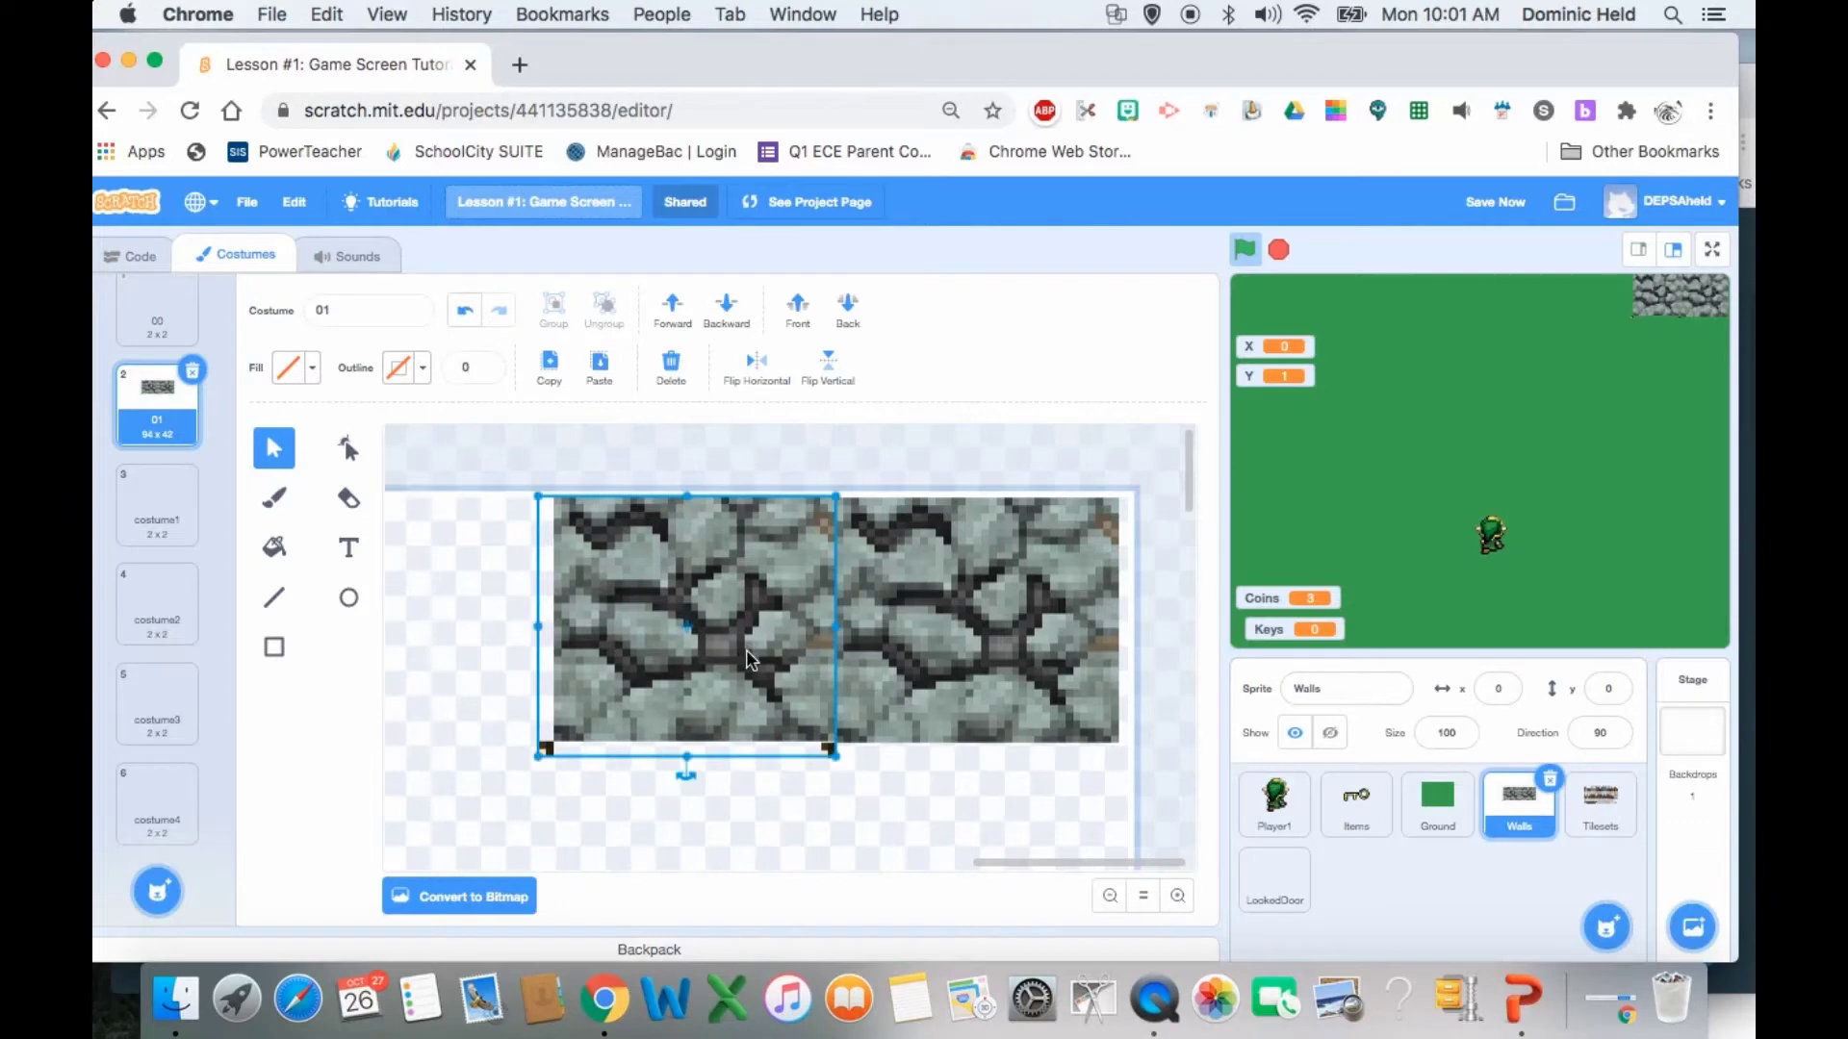
{"action": "left_click", "coordinate": [911, 788]}
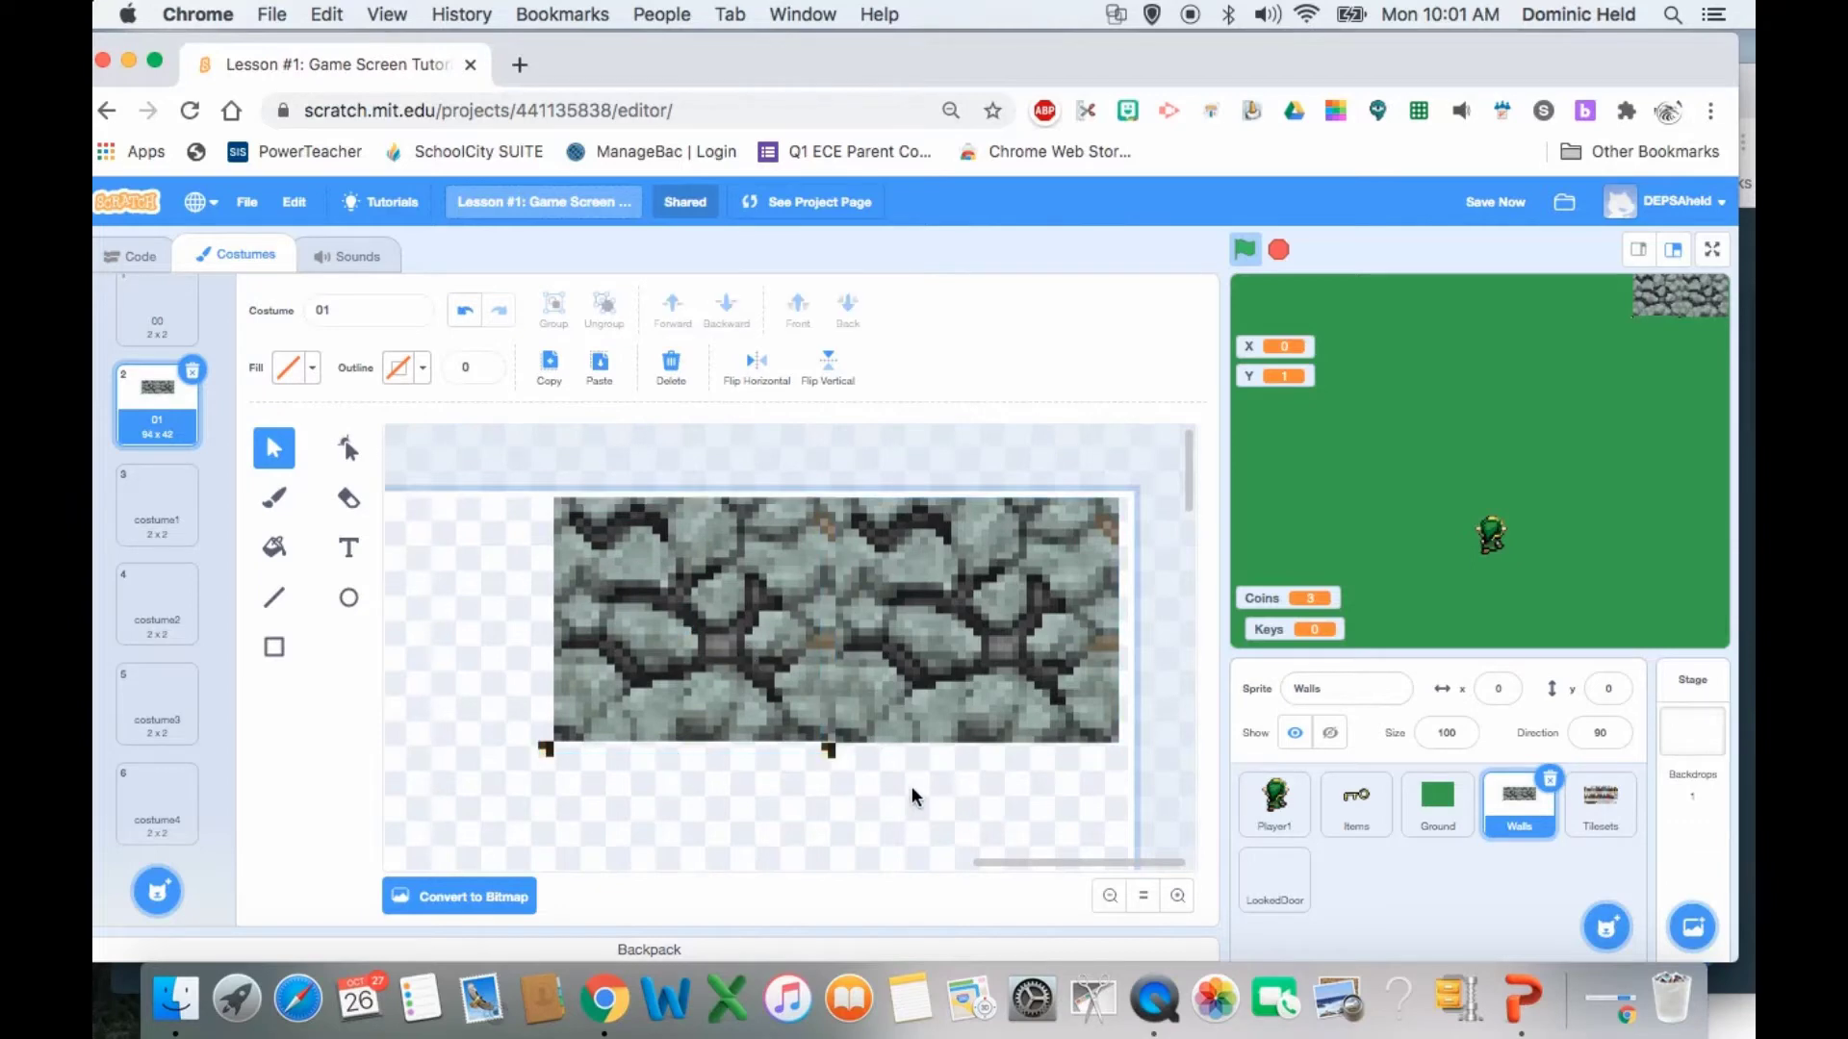
- Paste a third stone tile and place it at the left end of the wall row
{"action": "key", "text": "ctrl+v"}
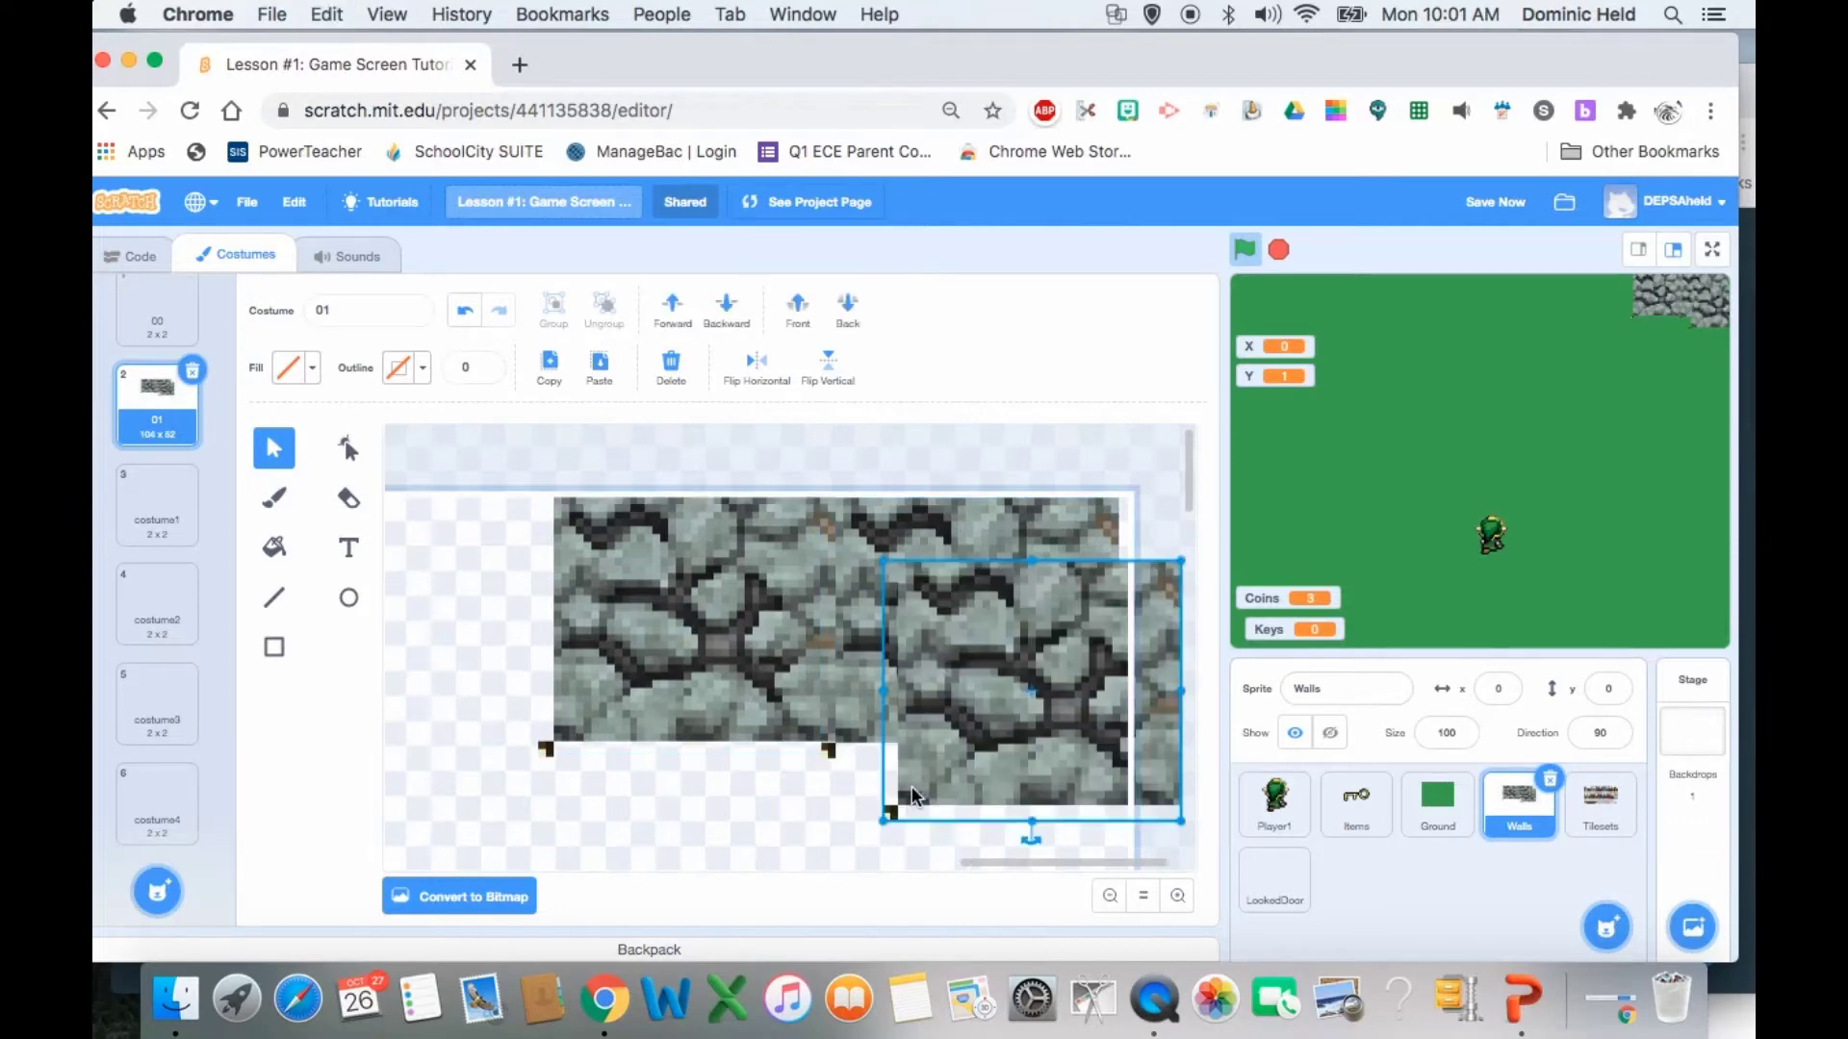
{"action": "left_click_drag", "start_coordinate": [918, 743], "coordinate": [437, 678]}
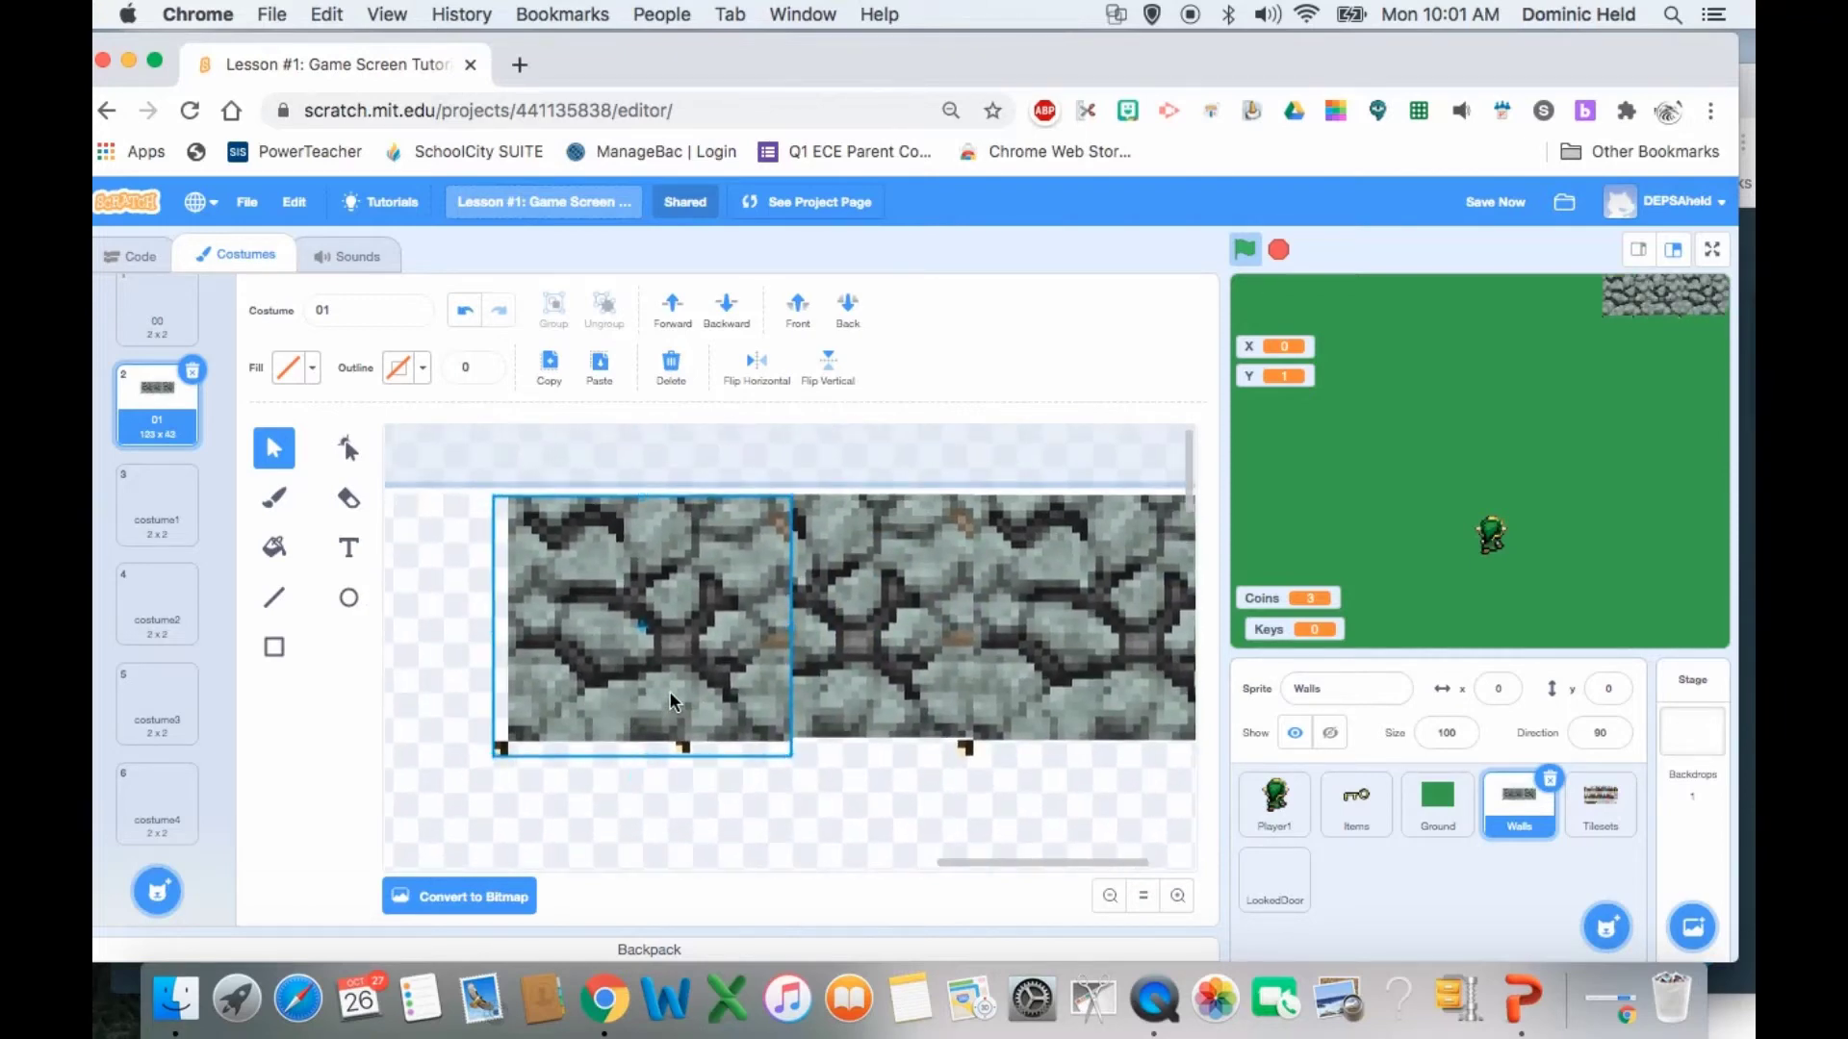
{"action": "left_click_drag", "start_coordinate": [671, 693], "coordinate": [566, 693]}
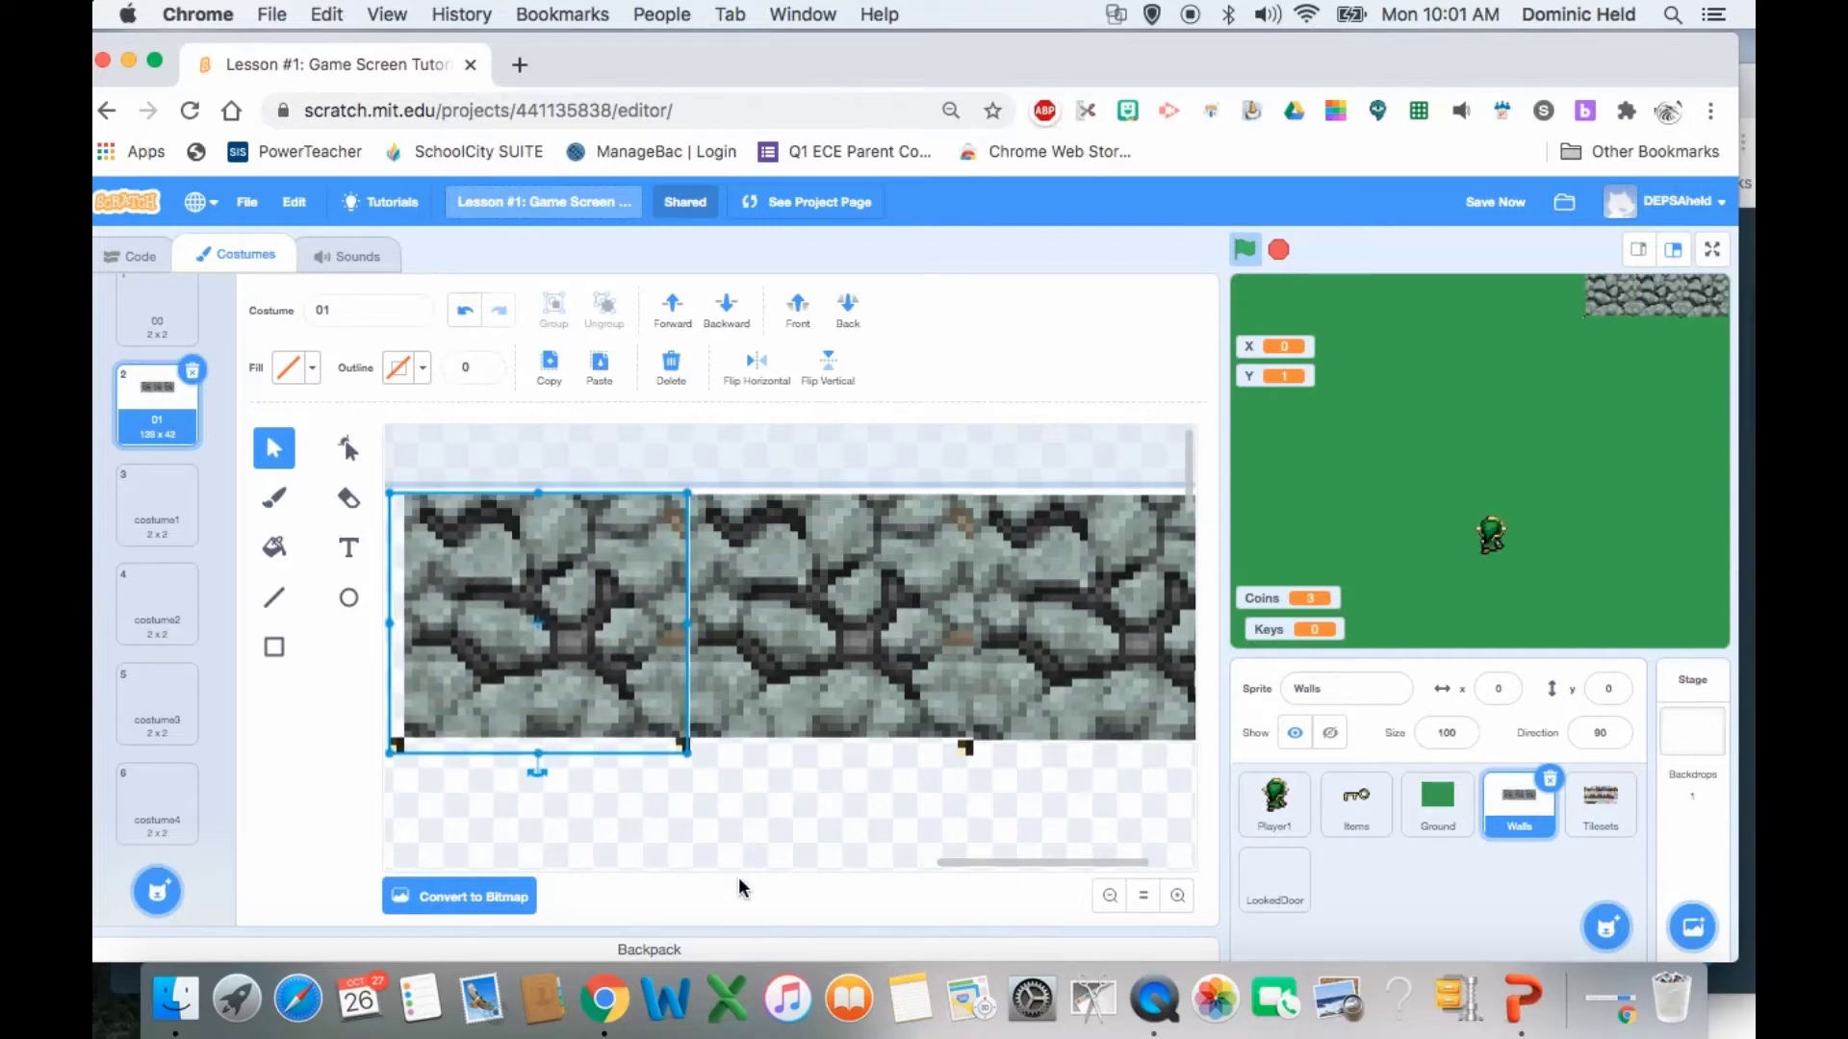
{"action": "left_click", "coordinate": [627, 814]}
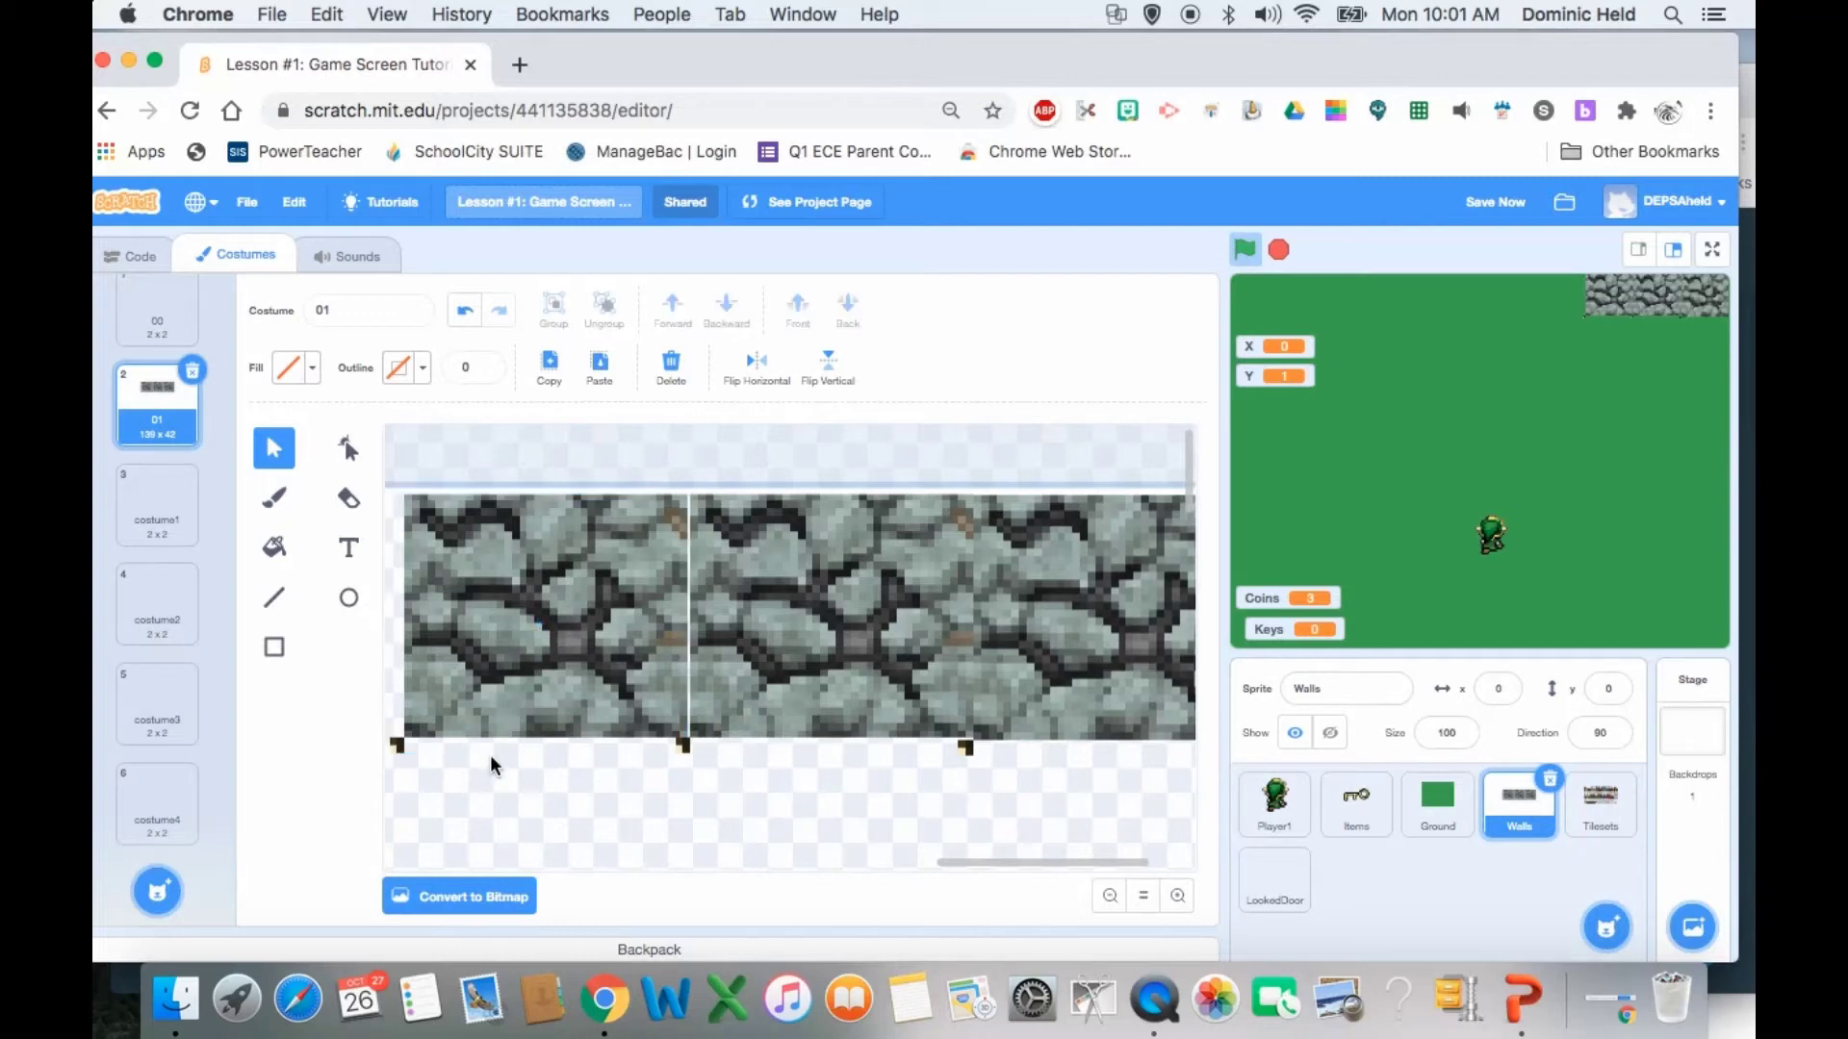
- Undo the third tile's last move and reposition it more tightly against the second tile, level with the row
{"action": "scroll", "coordinate": [489, 754], "scroll_direction": "down", "scroll_amount": 1}
{"action": "scroll", "coordinate": [488, 754], "scroll_direction": "left", "scroll_amount": 1}
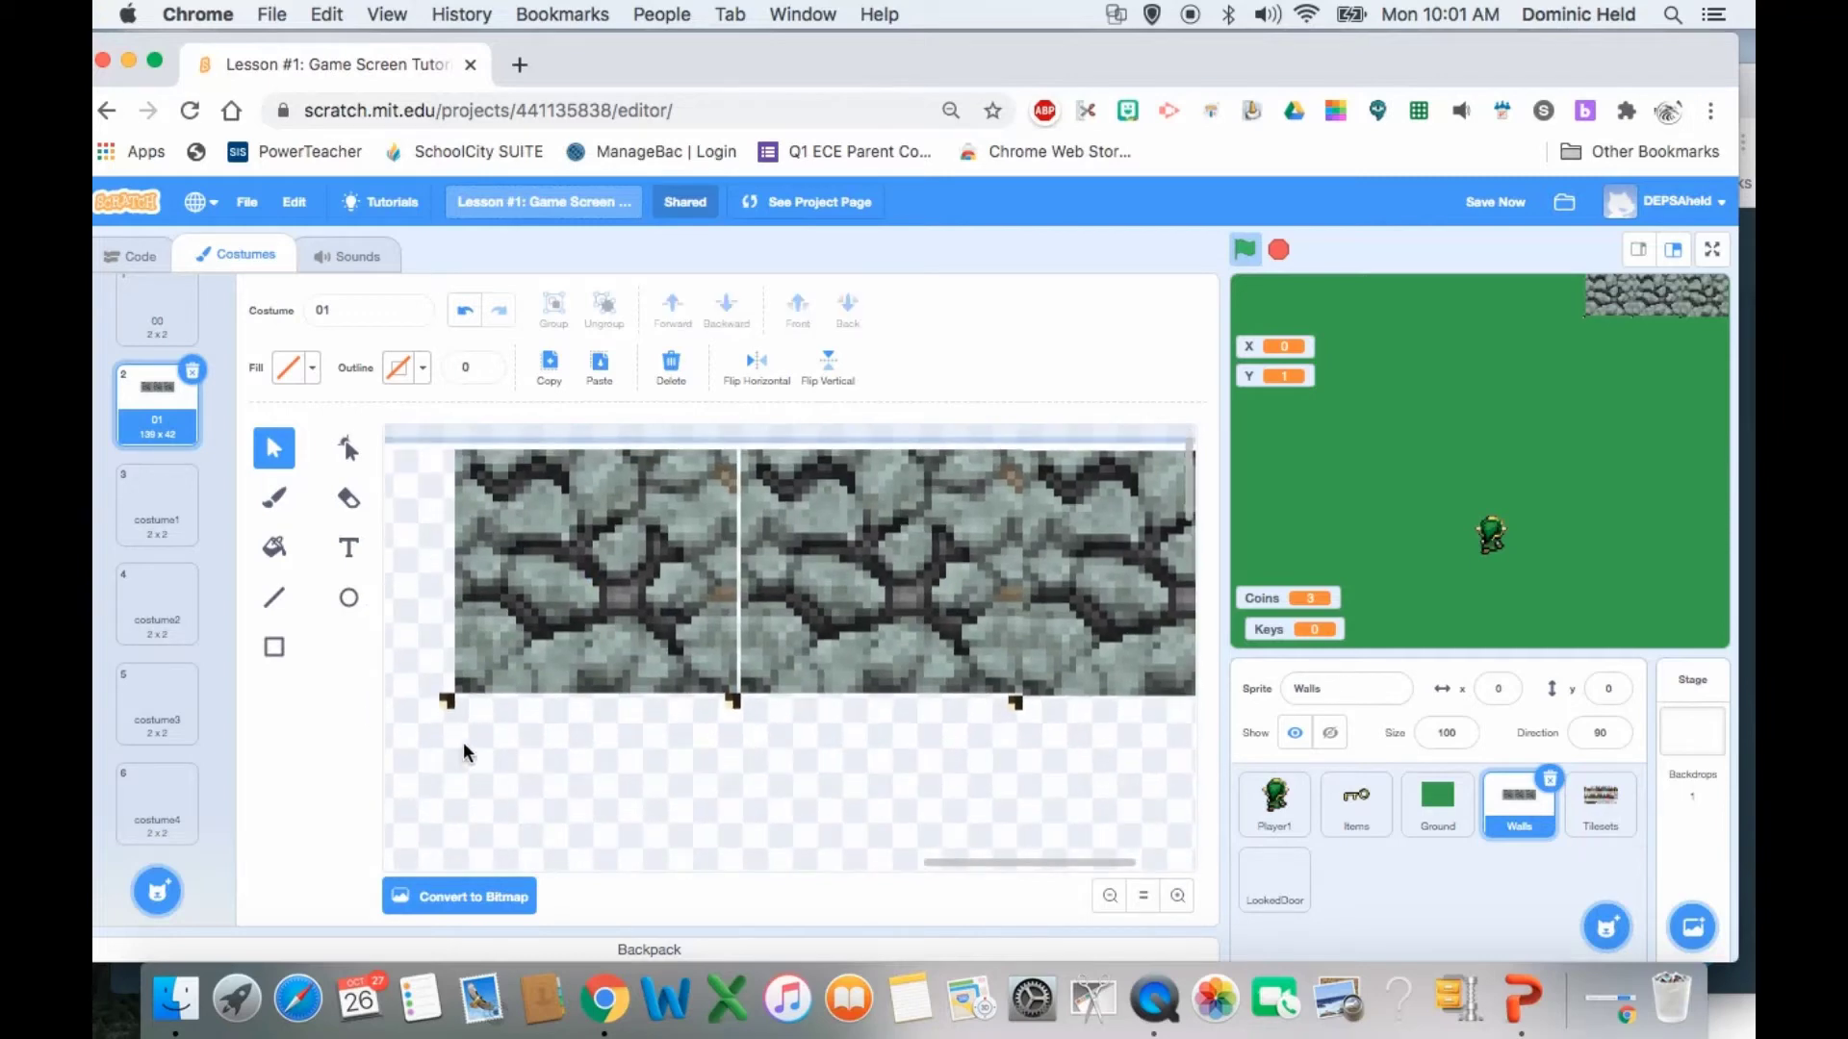
{"action": "left_click", "coordinate": [465, 309]}
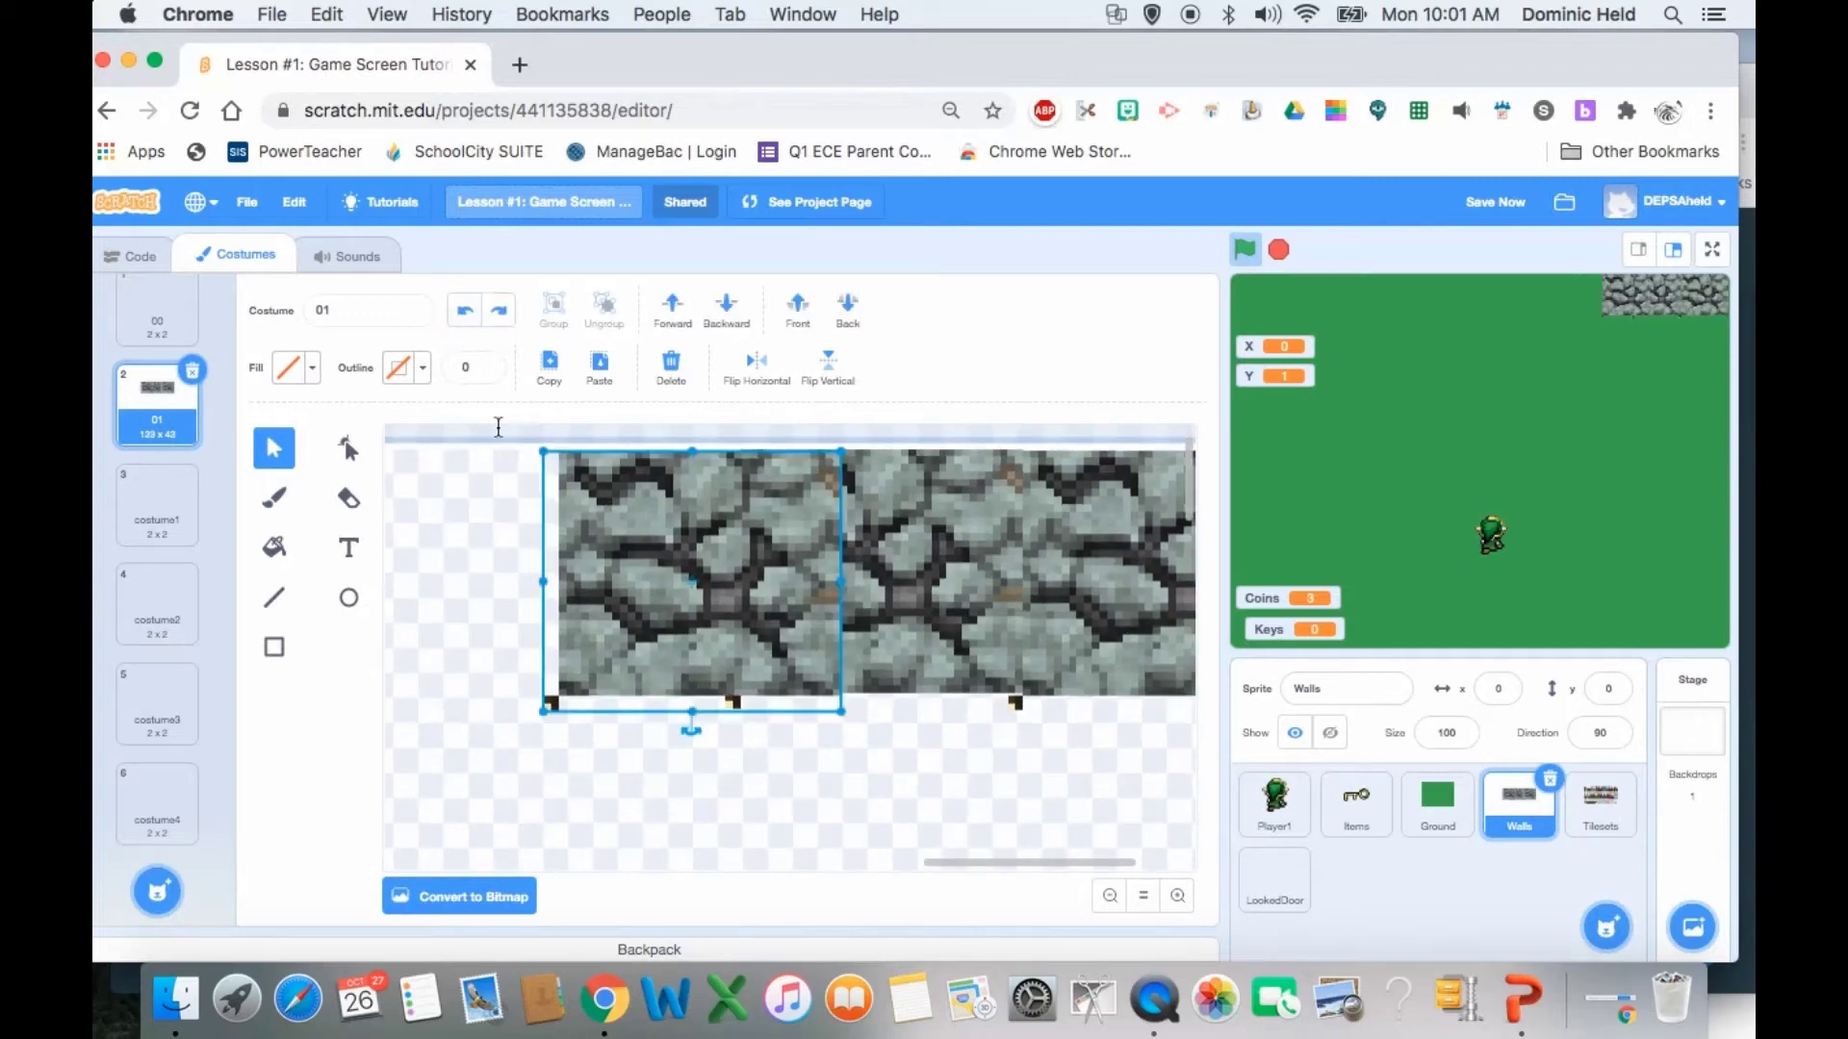
{"action": "left_click_drag", "start_coordinate": [739, 589], "coordinate": [631, 583]}
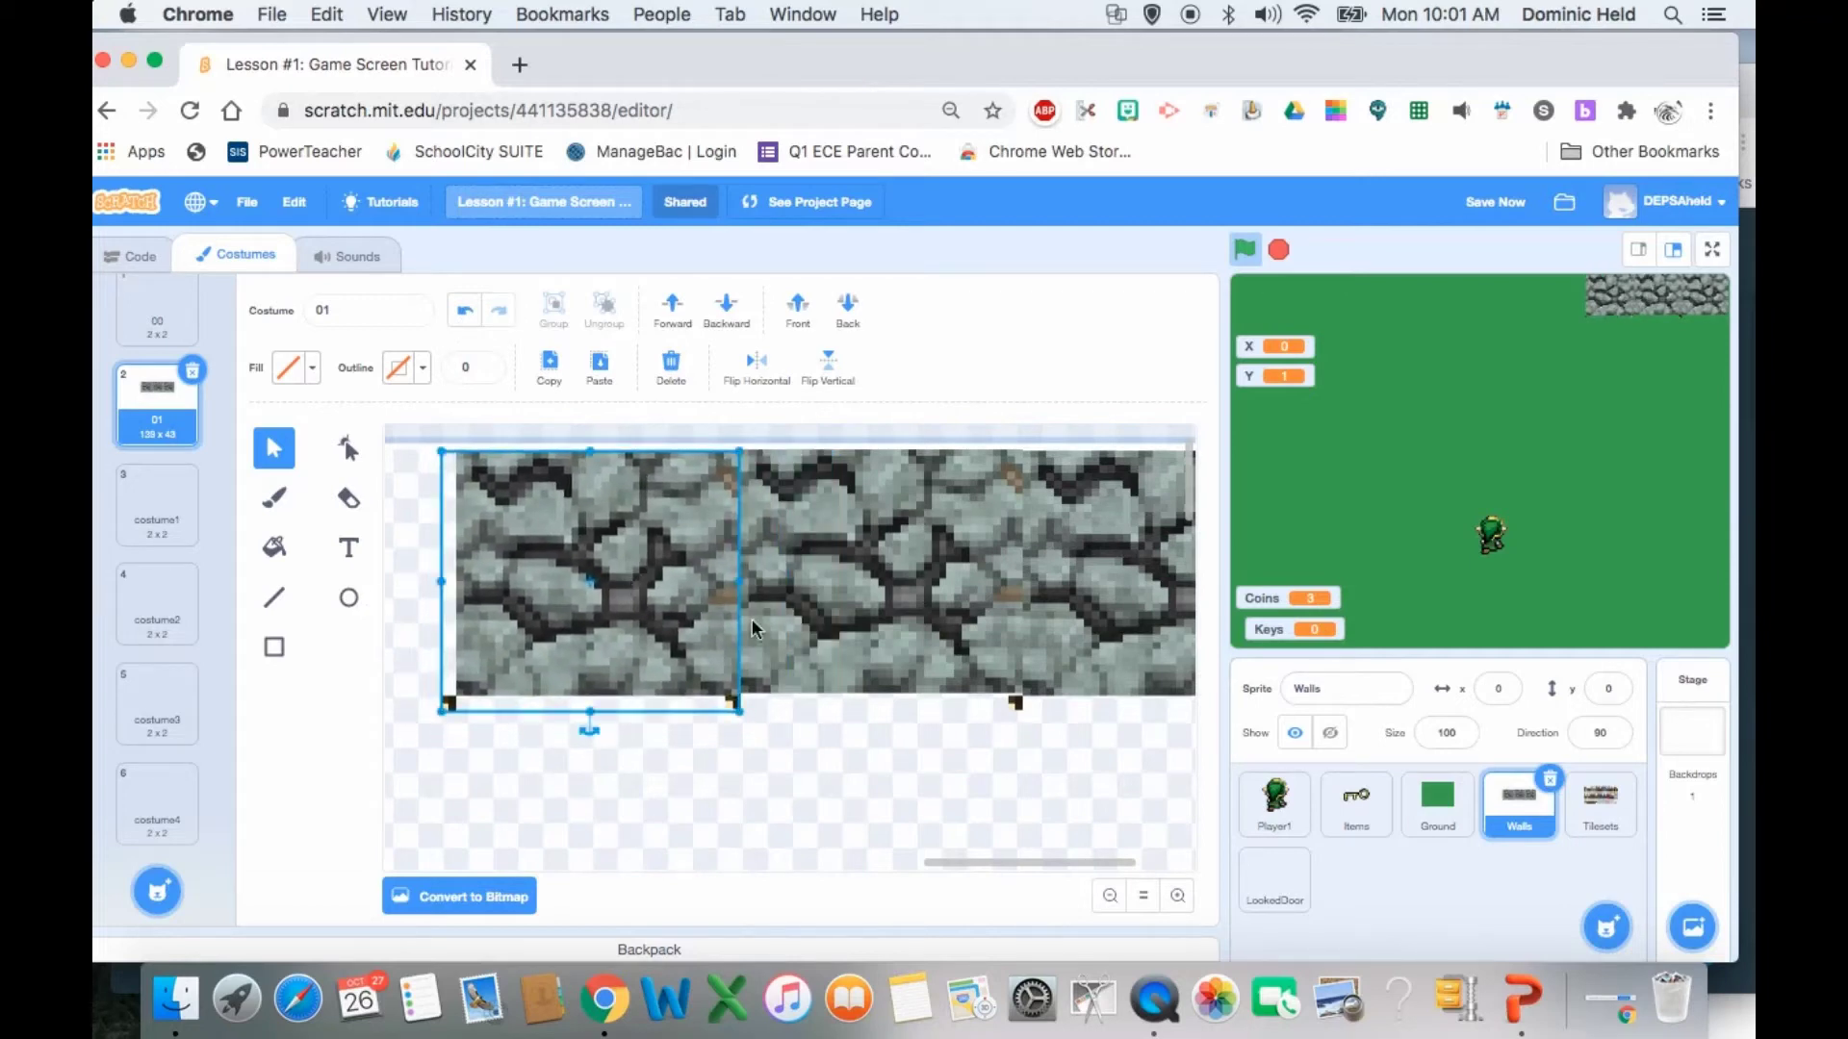
{"action": "left_click_drag", "start_coordinate": [693, 681], "coordinate": [695, 677]}
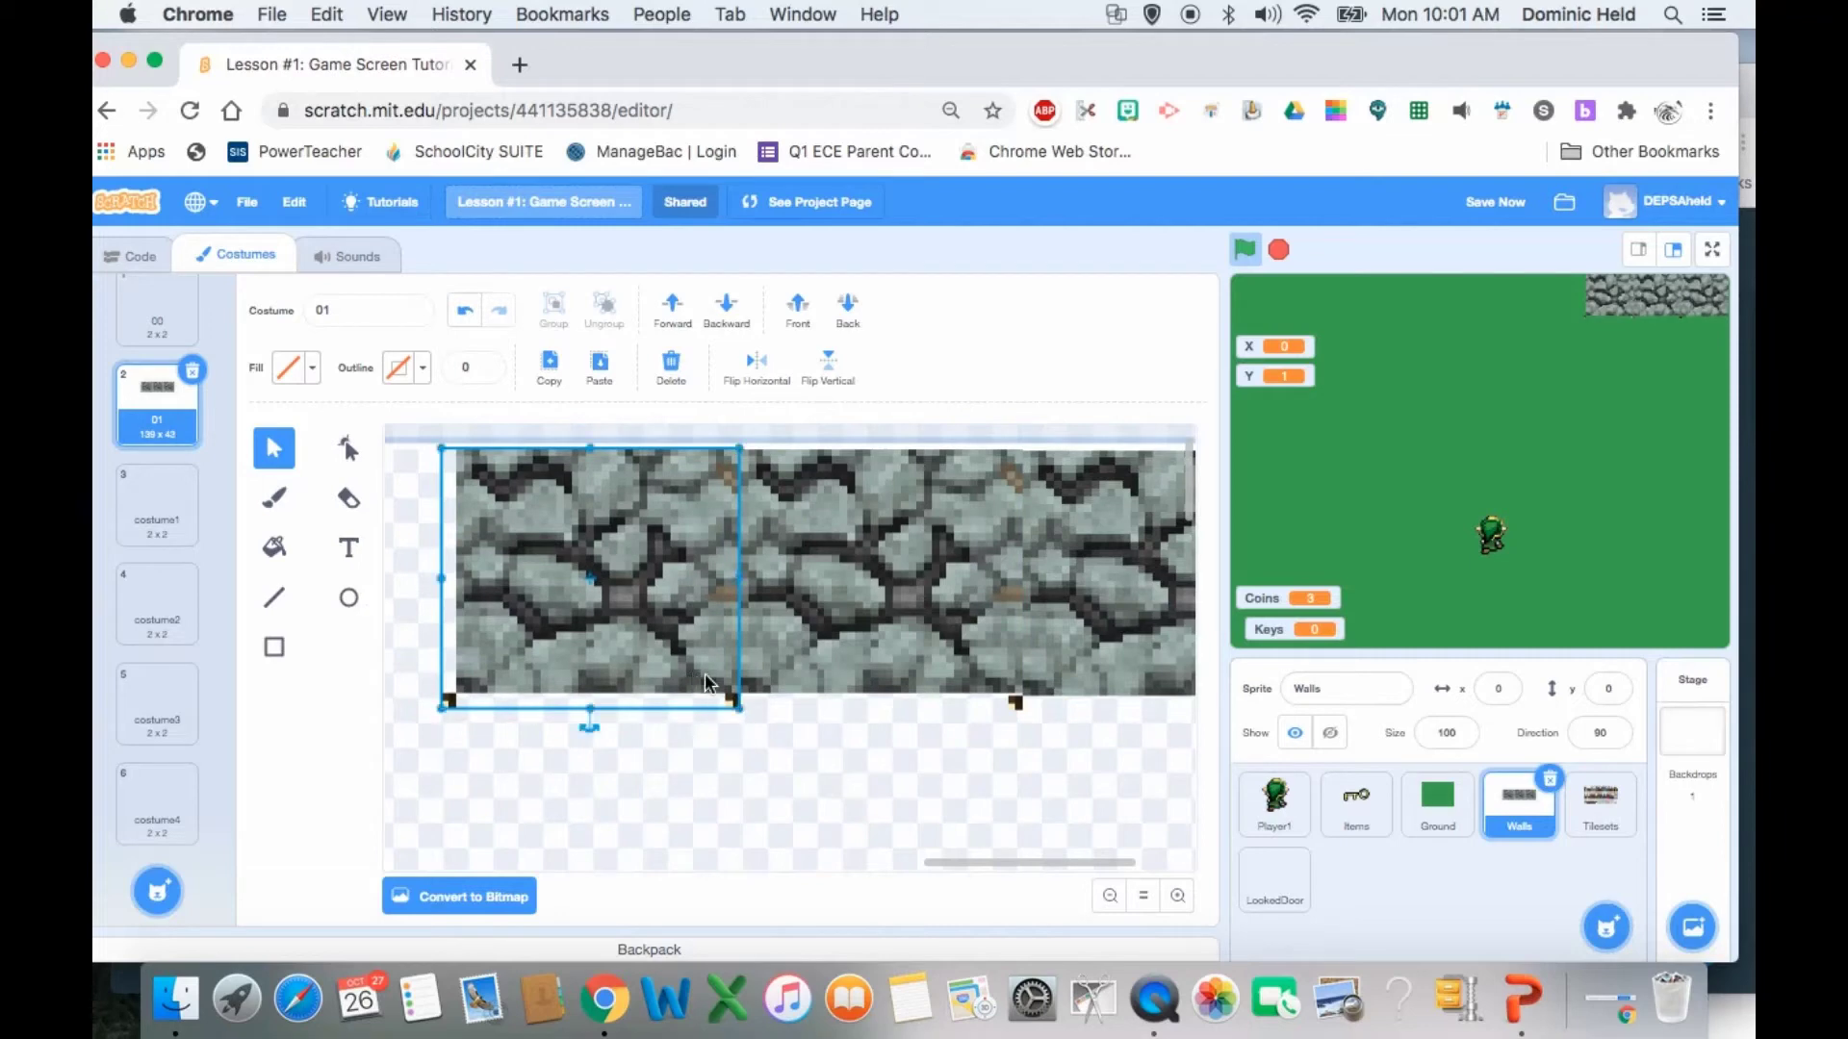
{"action": "left_click", "coordinate": [805, 754]}
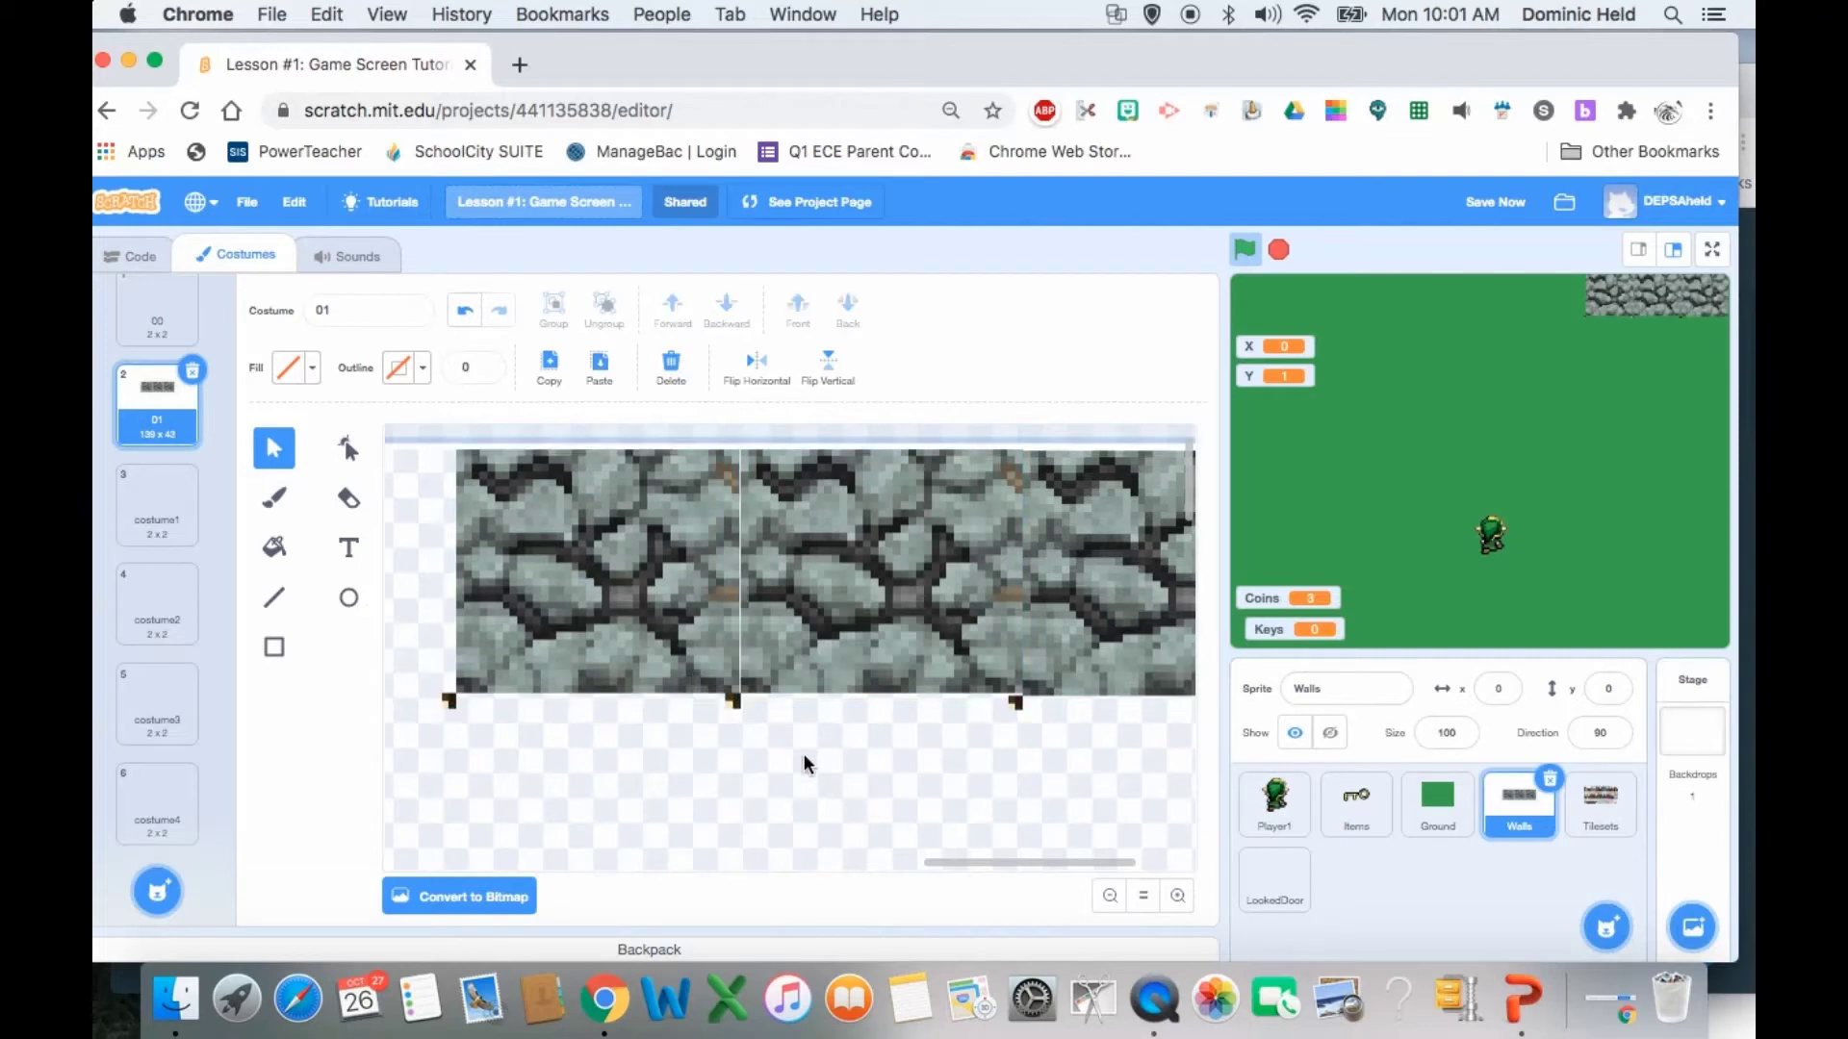
- Undo the third stone tile's latest placement and shift it slightly right to close the gap with the second tile
{"action": "left_click", "coordinate": [472, 312]}
{"action": "left_click", "coordinate": [472, 313]}
{"action": "left_click", "coordinate": [472, 313]}
{"action": "left_click", "coordinate": [649, 586]}
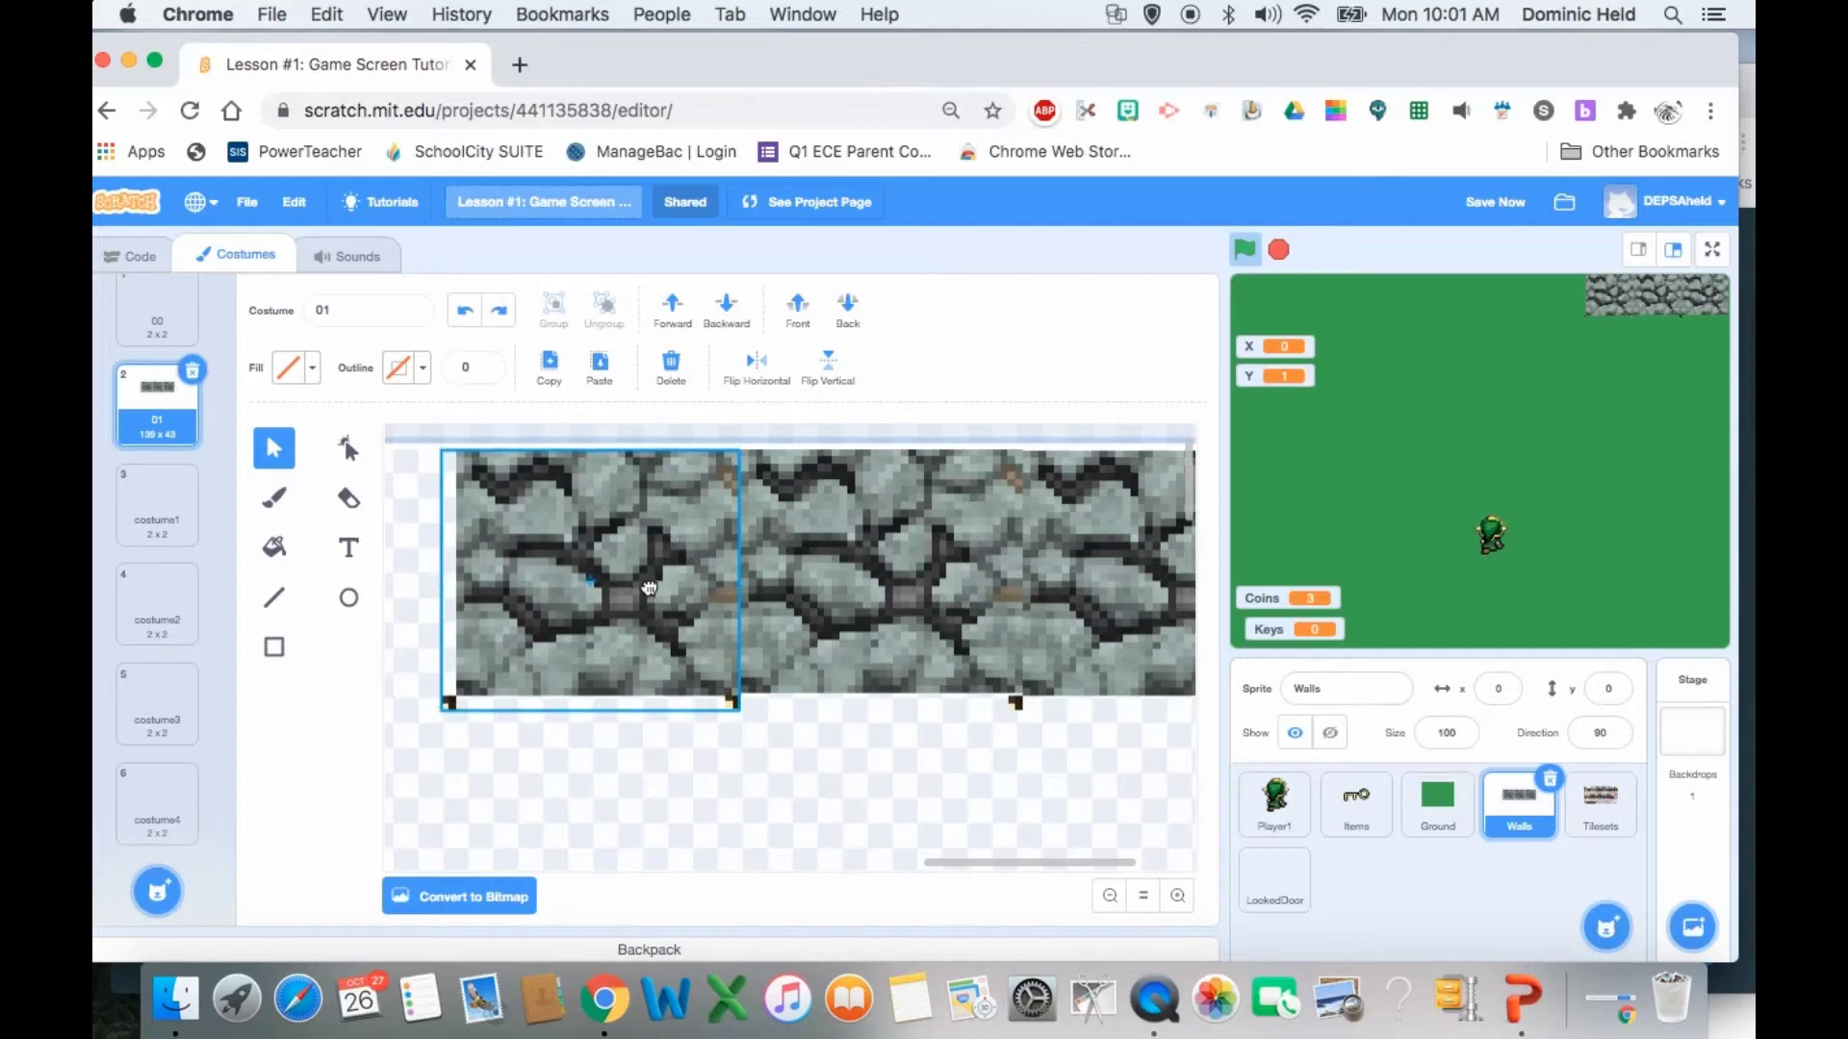
{"action": "left_click_drag", "start_coordinate": [649, 587], "coordinate": [655, 589]}
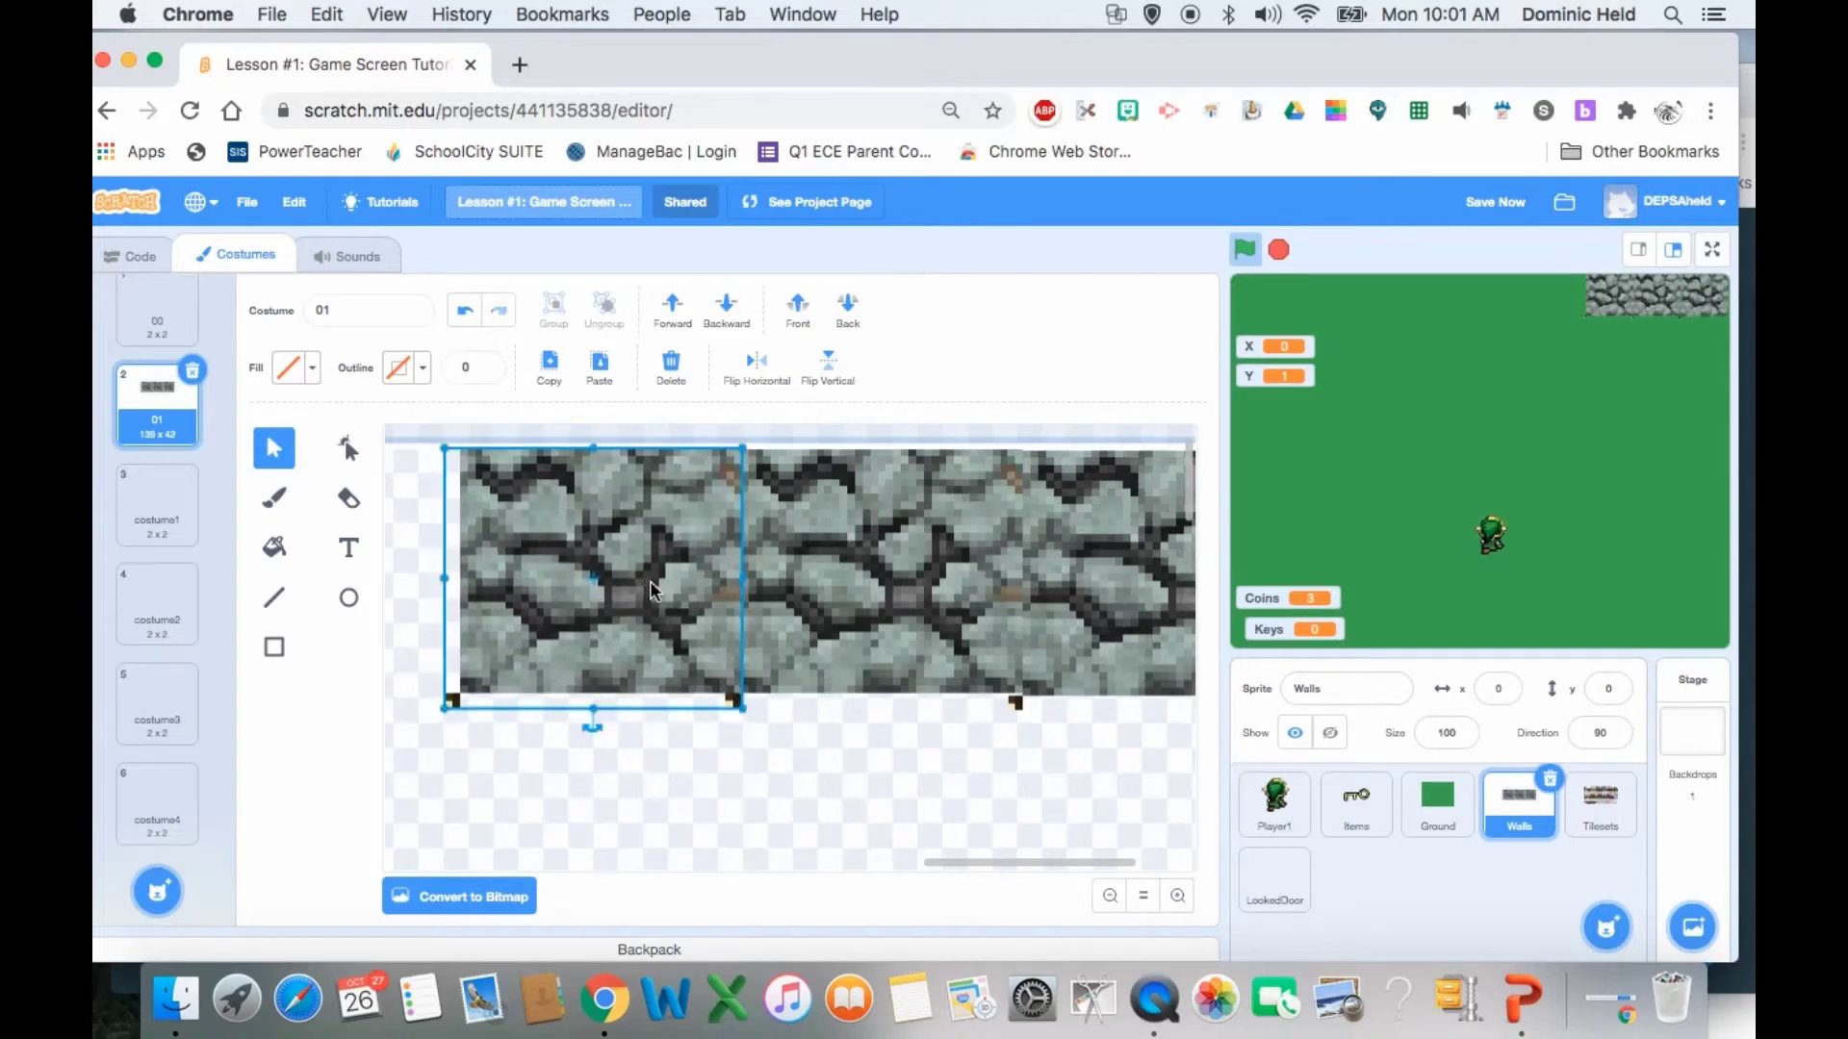
{"action": "left_click", "coordinate": [785, 764]}
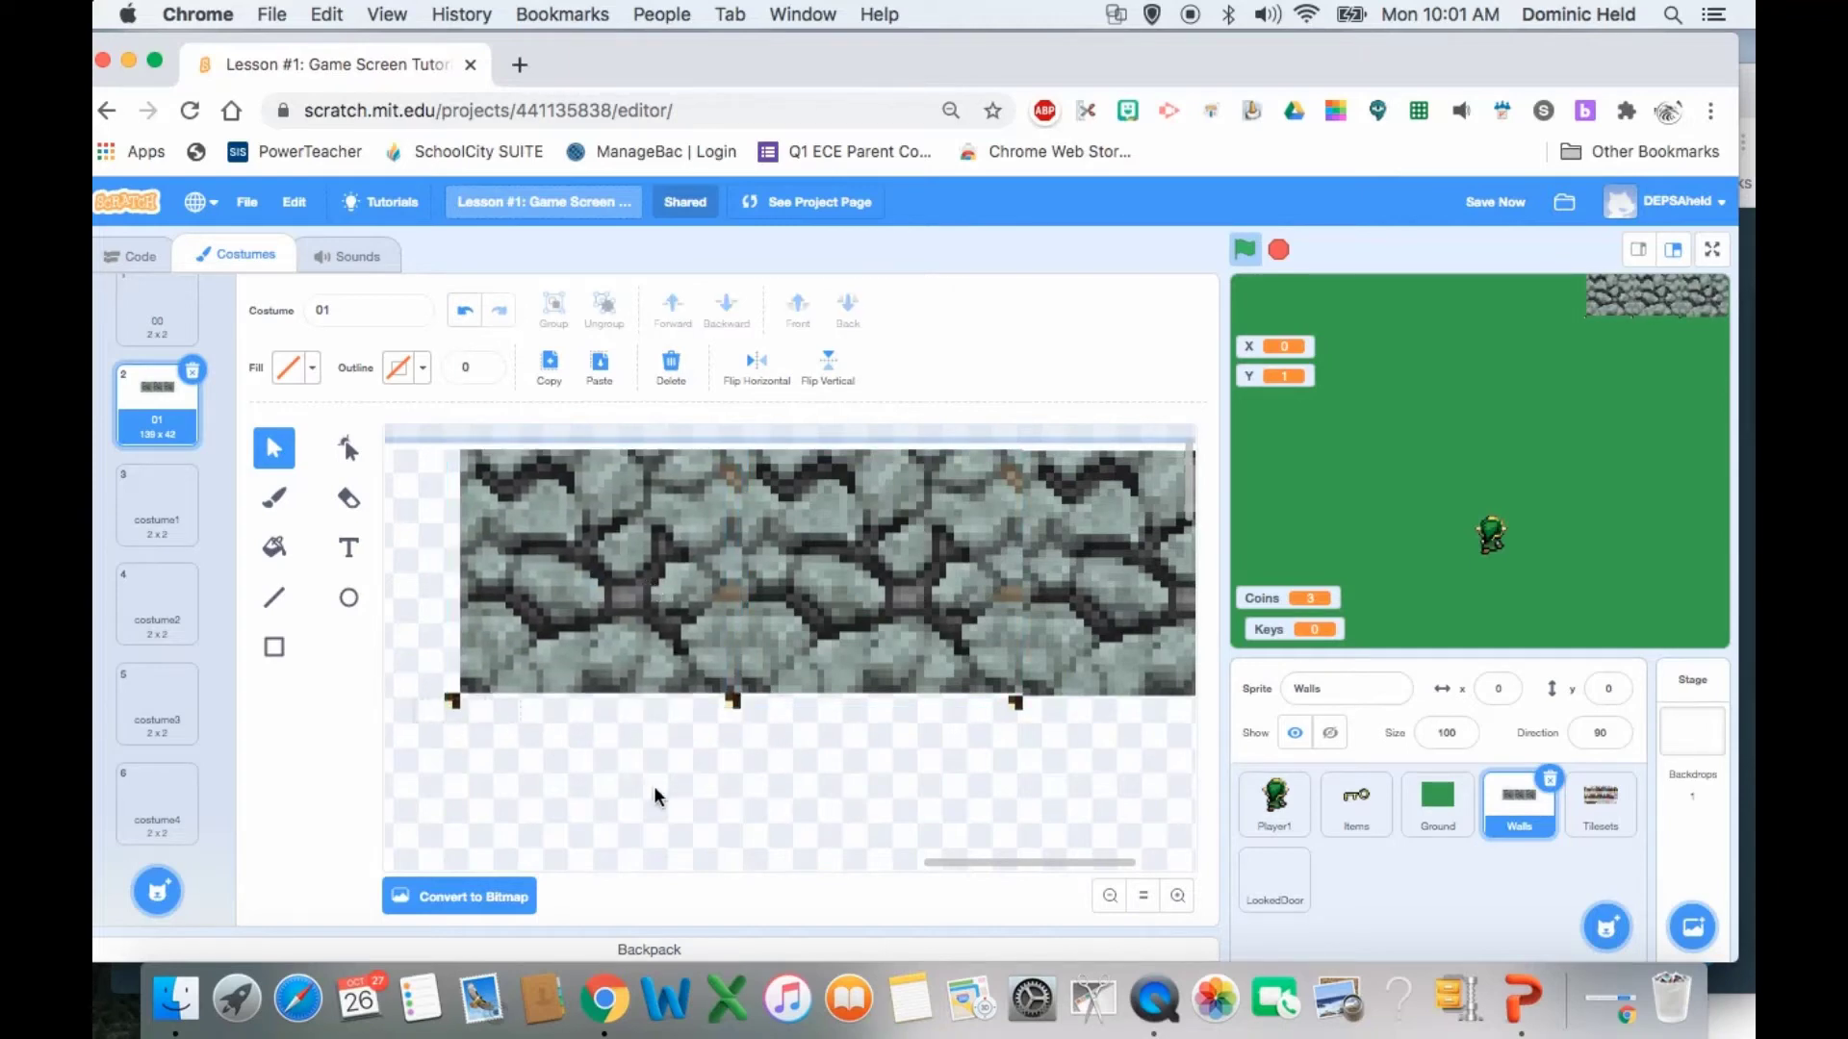
- Try to delete the dark corner specks beneath the stone tile row, and undo the deletion
{"action": "left_click_drag", "start_coordinate": [766, 826], "coordinate": [806, 804]}
{"action": "key", "text": "Delete"}
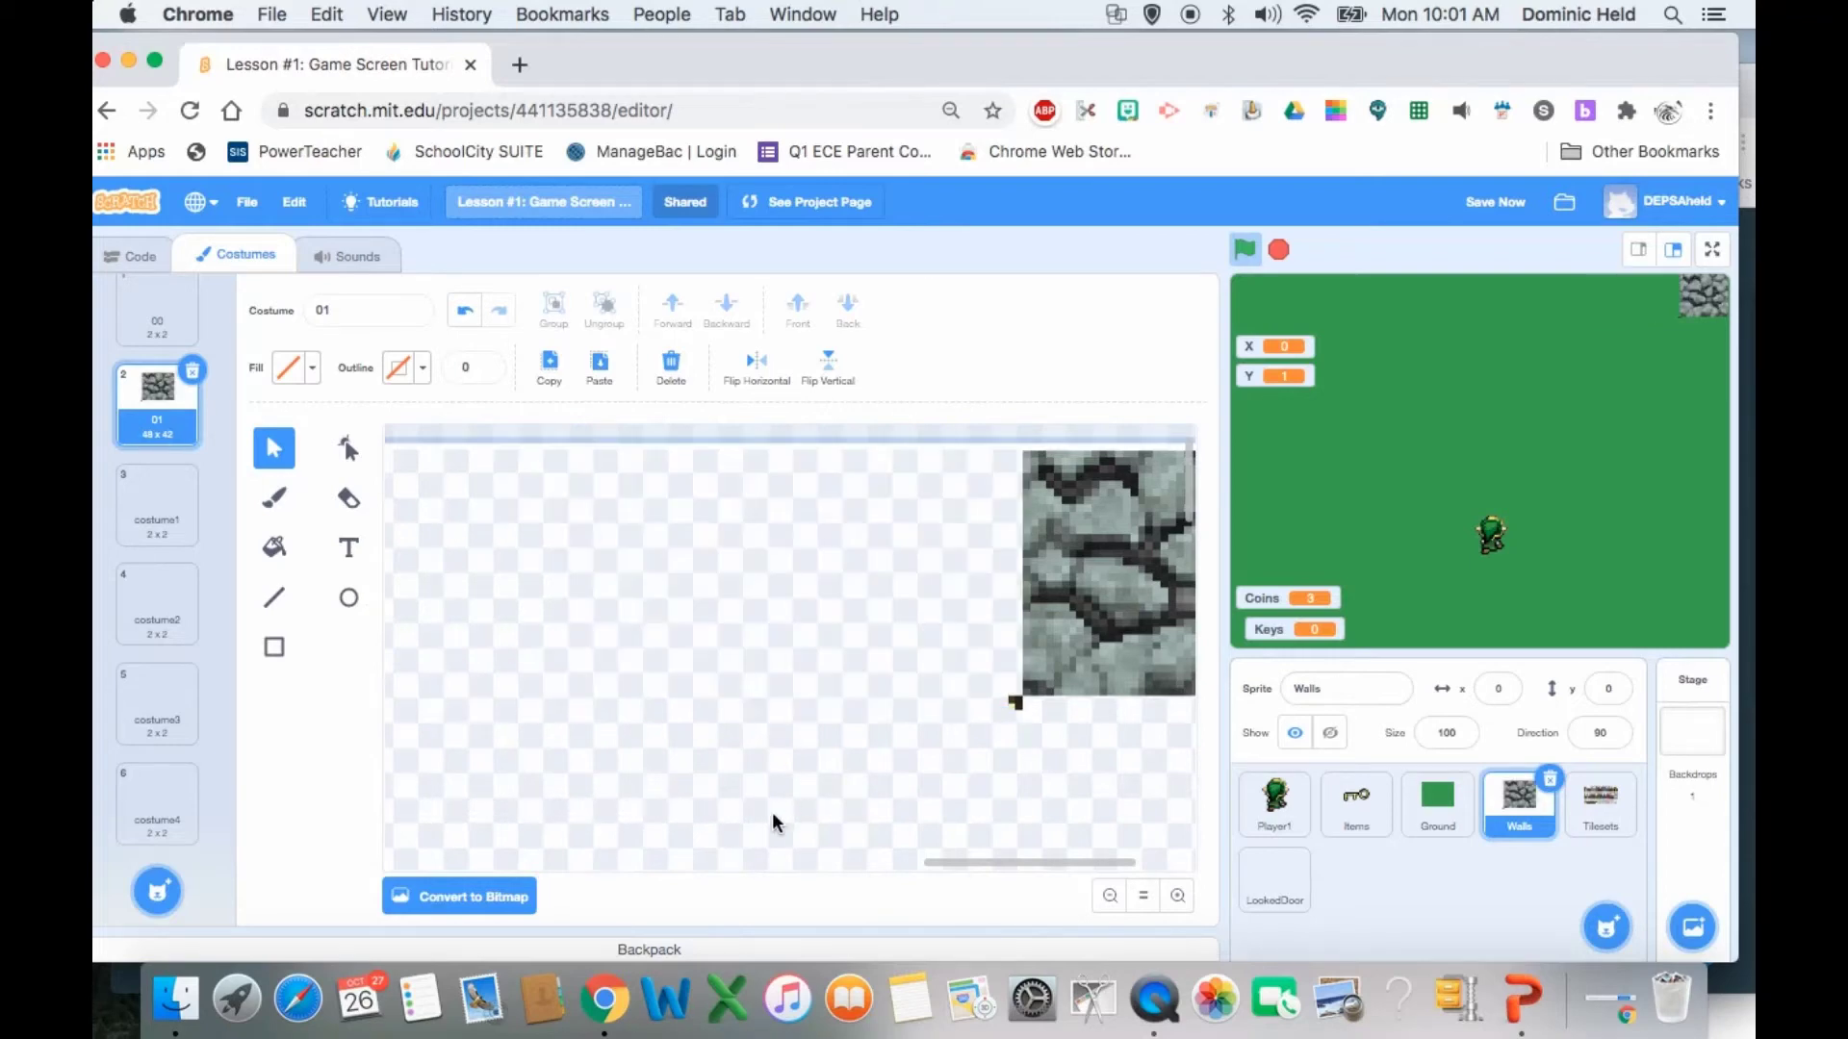
{"action": "key", "text": "super+z"}
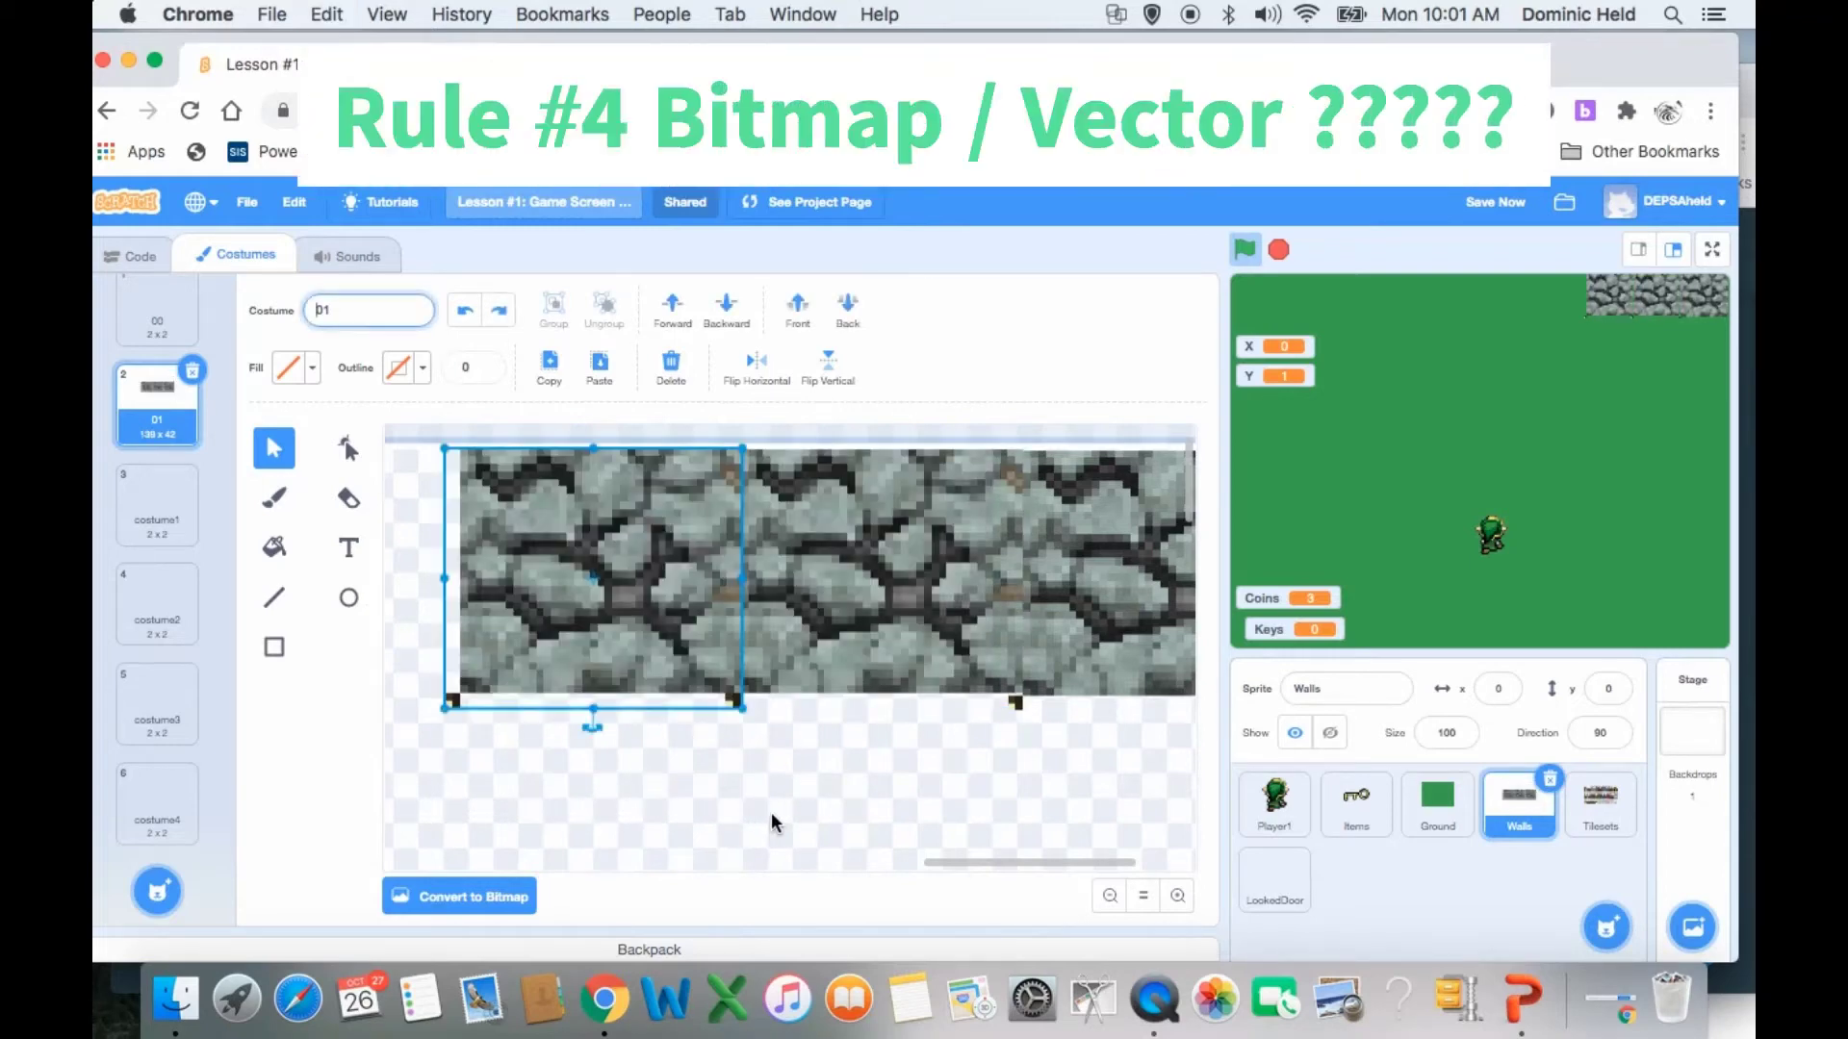
- Convert costume 01 to bitmap, switch it back to vector to compare, and convert it to bitmap again
{"action": "left_click", "coordinate": [446, 895]}
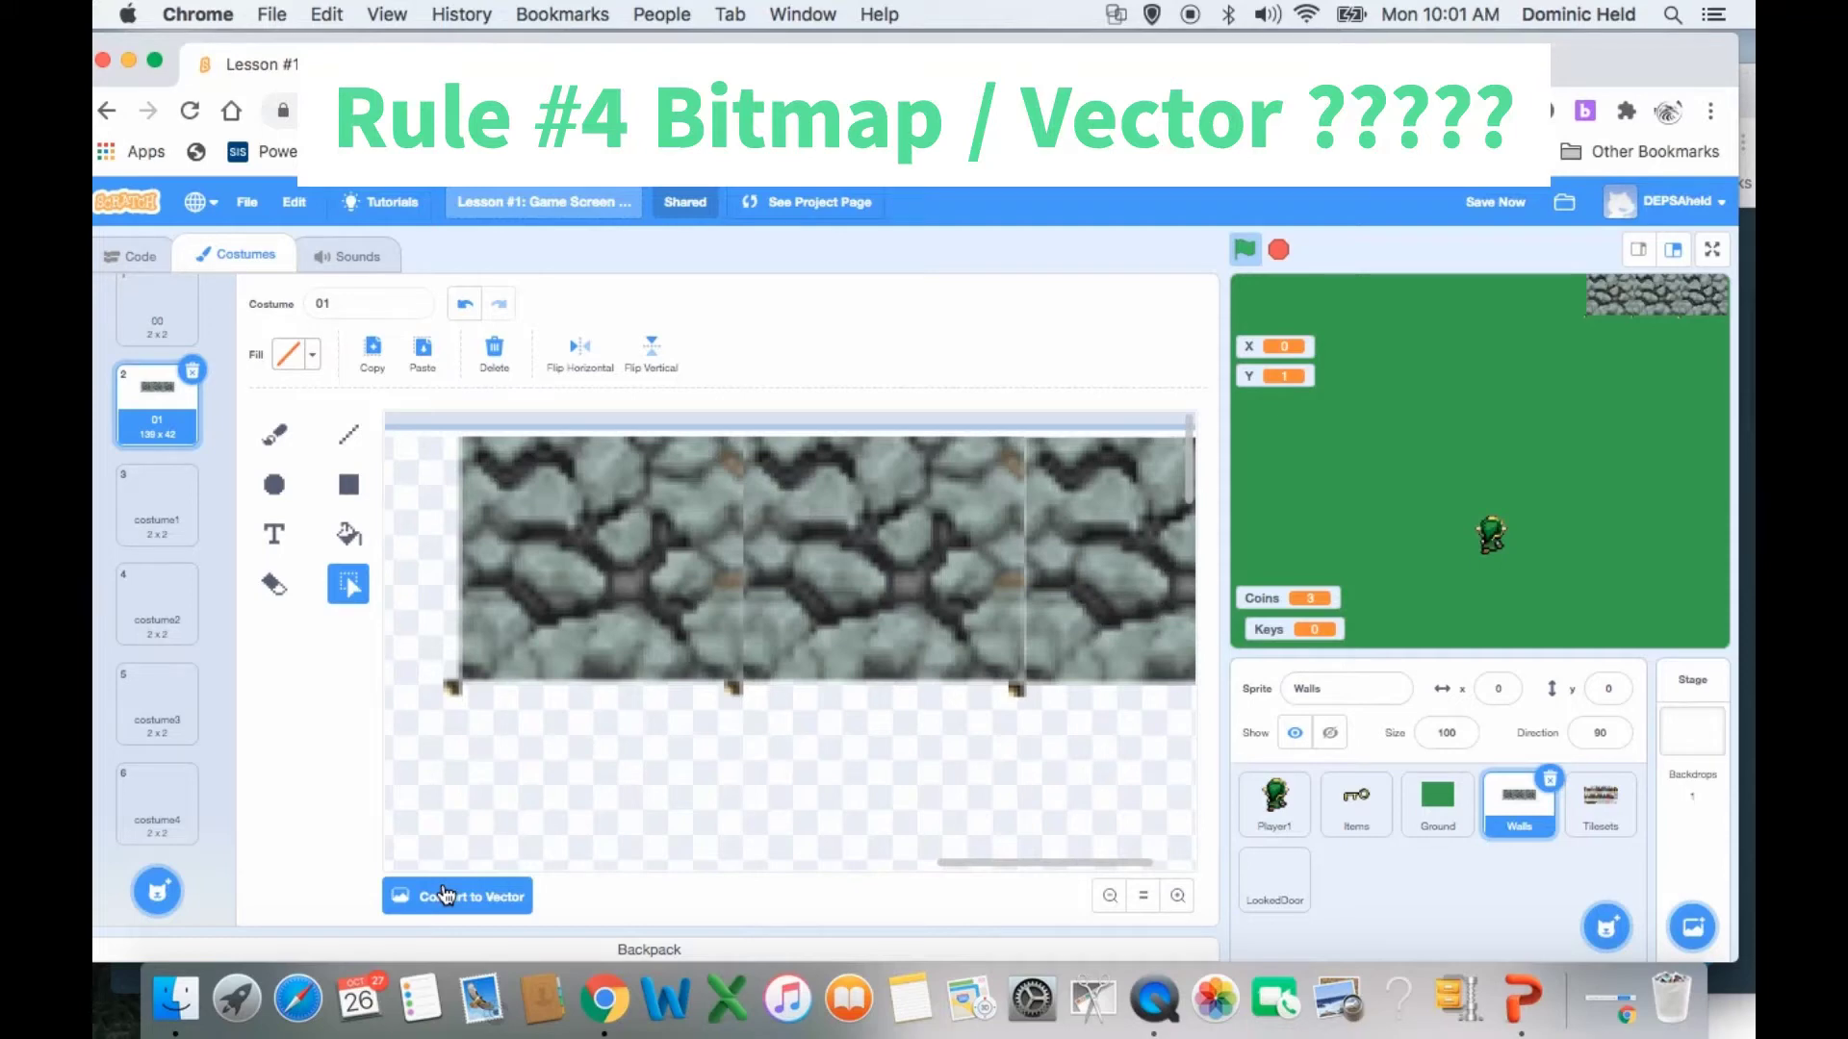
{"action": "scroll", "coordinate": [458, 796], "scroll_direction": "right", "scroll_amount": 2}
{"action": "scroll", "coordinate": [458, 797], "scroll_direction": "down", "scroll_amount": 1}
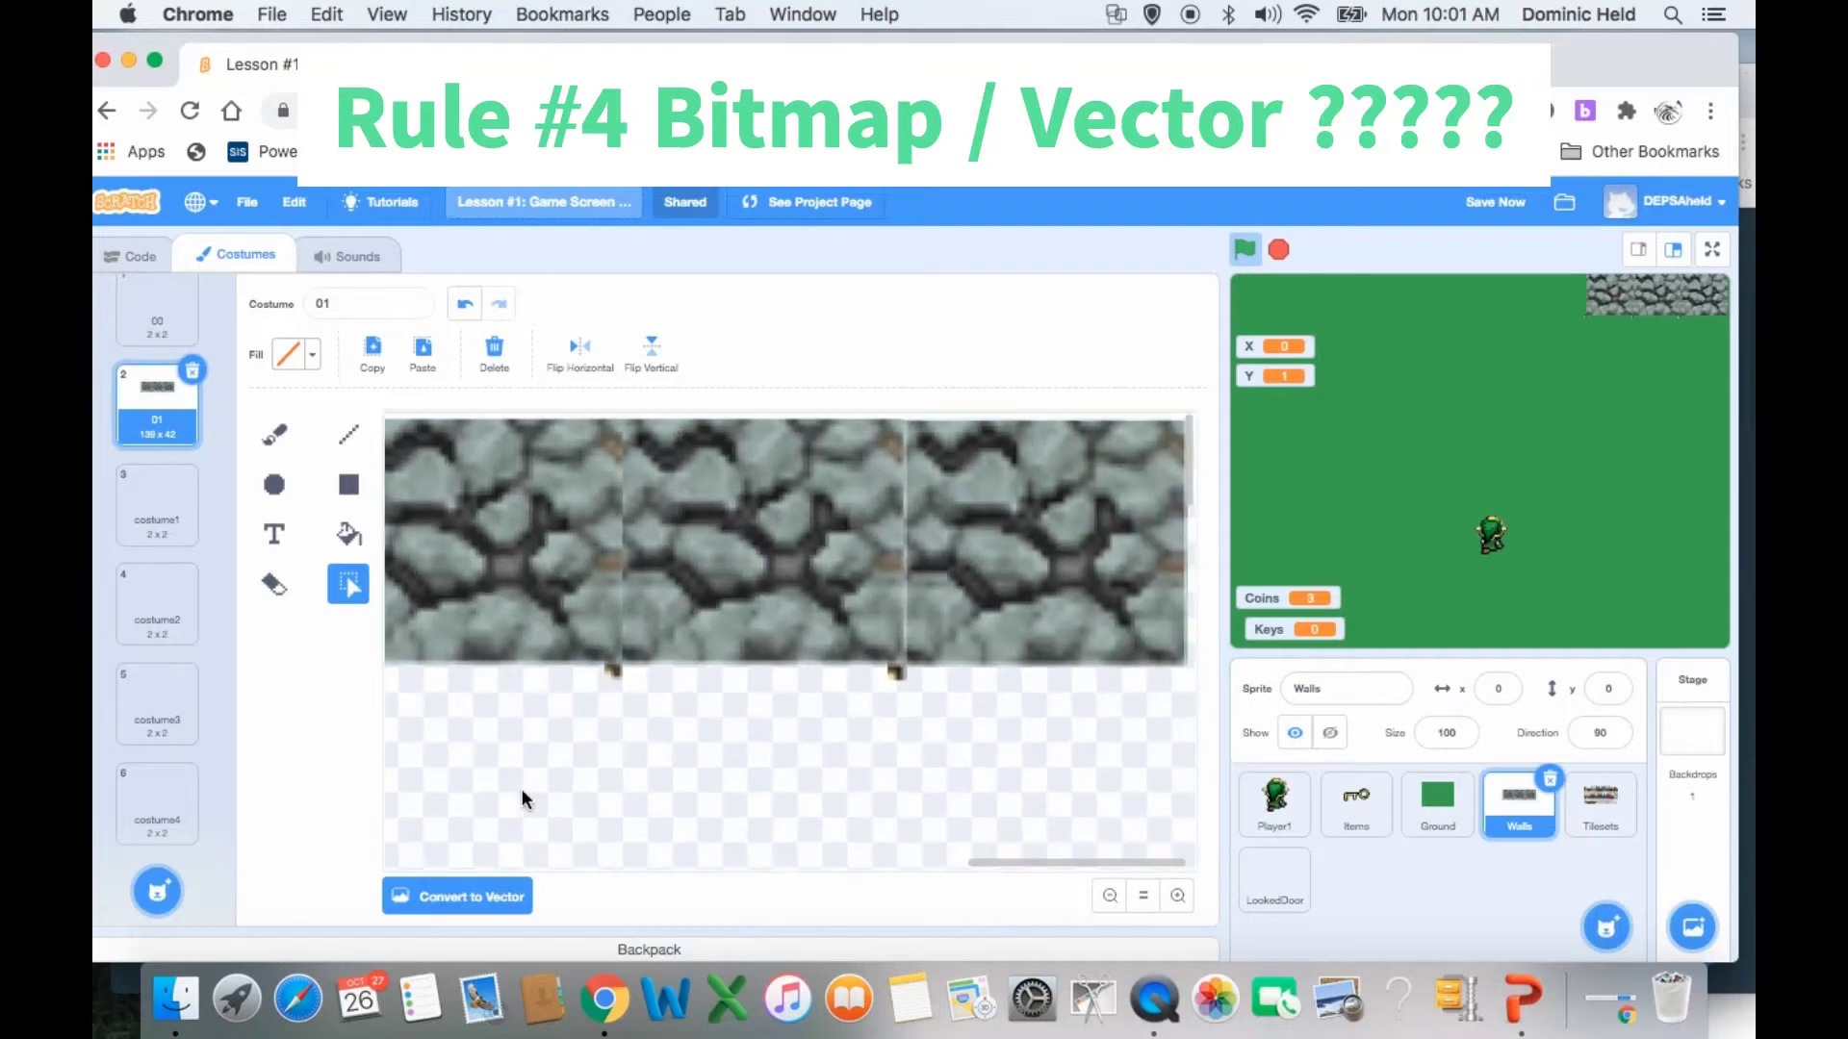
{"action": "left_click", "coordinate": [484, 903]}
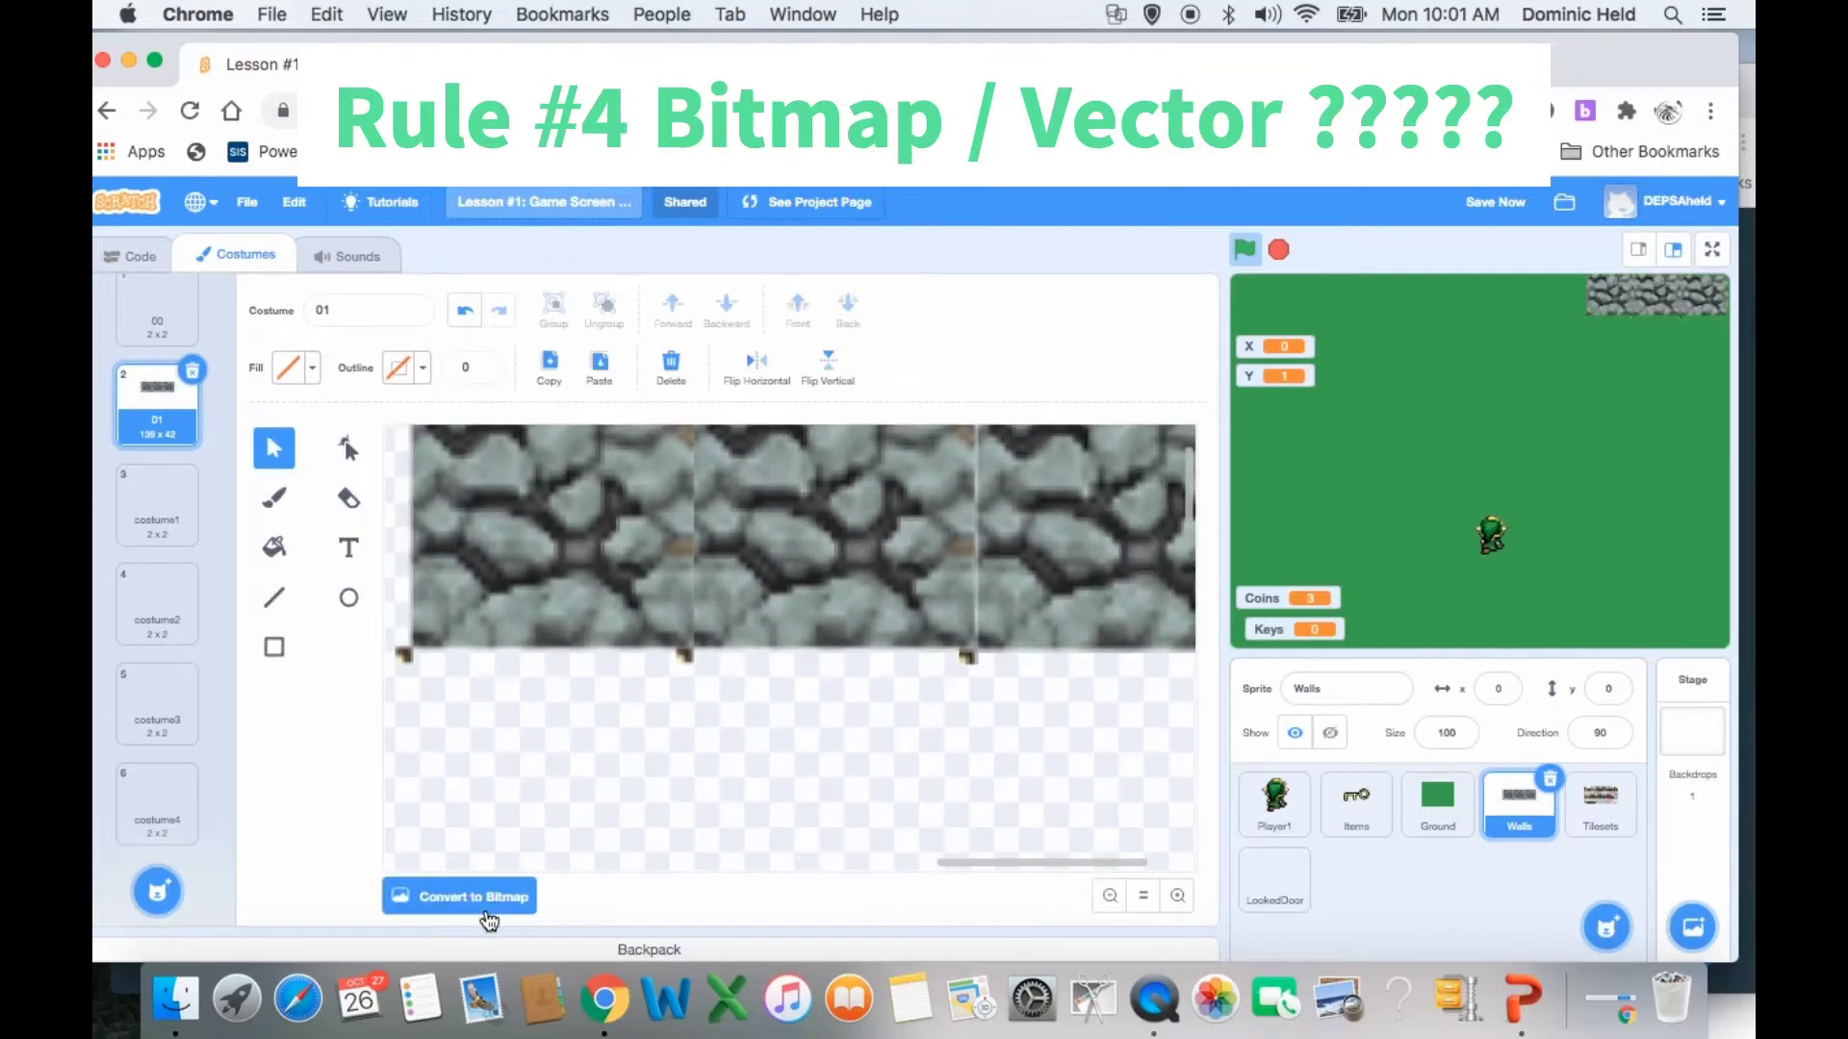
{"action": "left_click", "coordinate": [487, 904]}
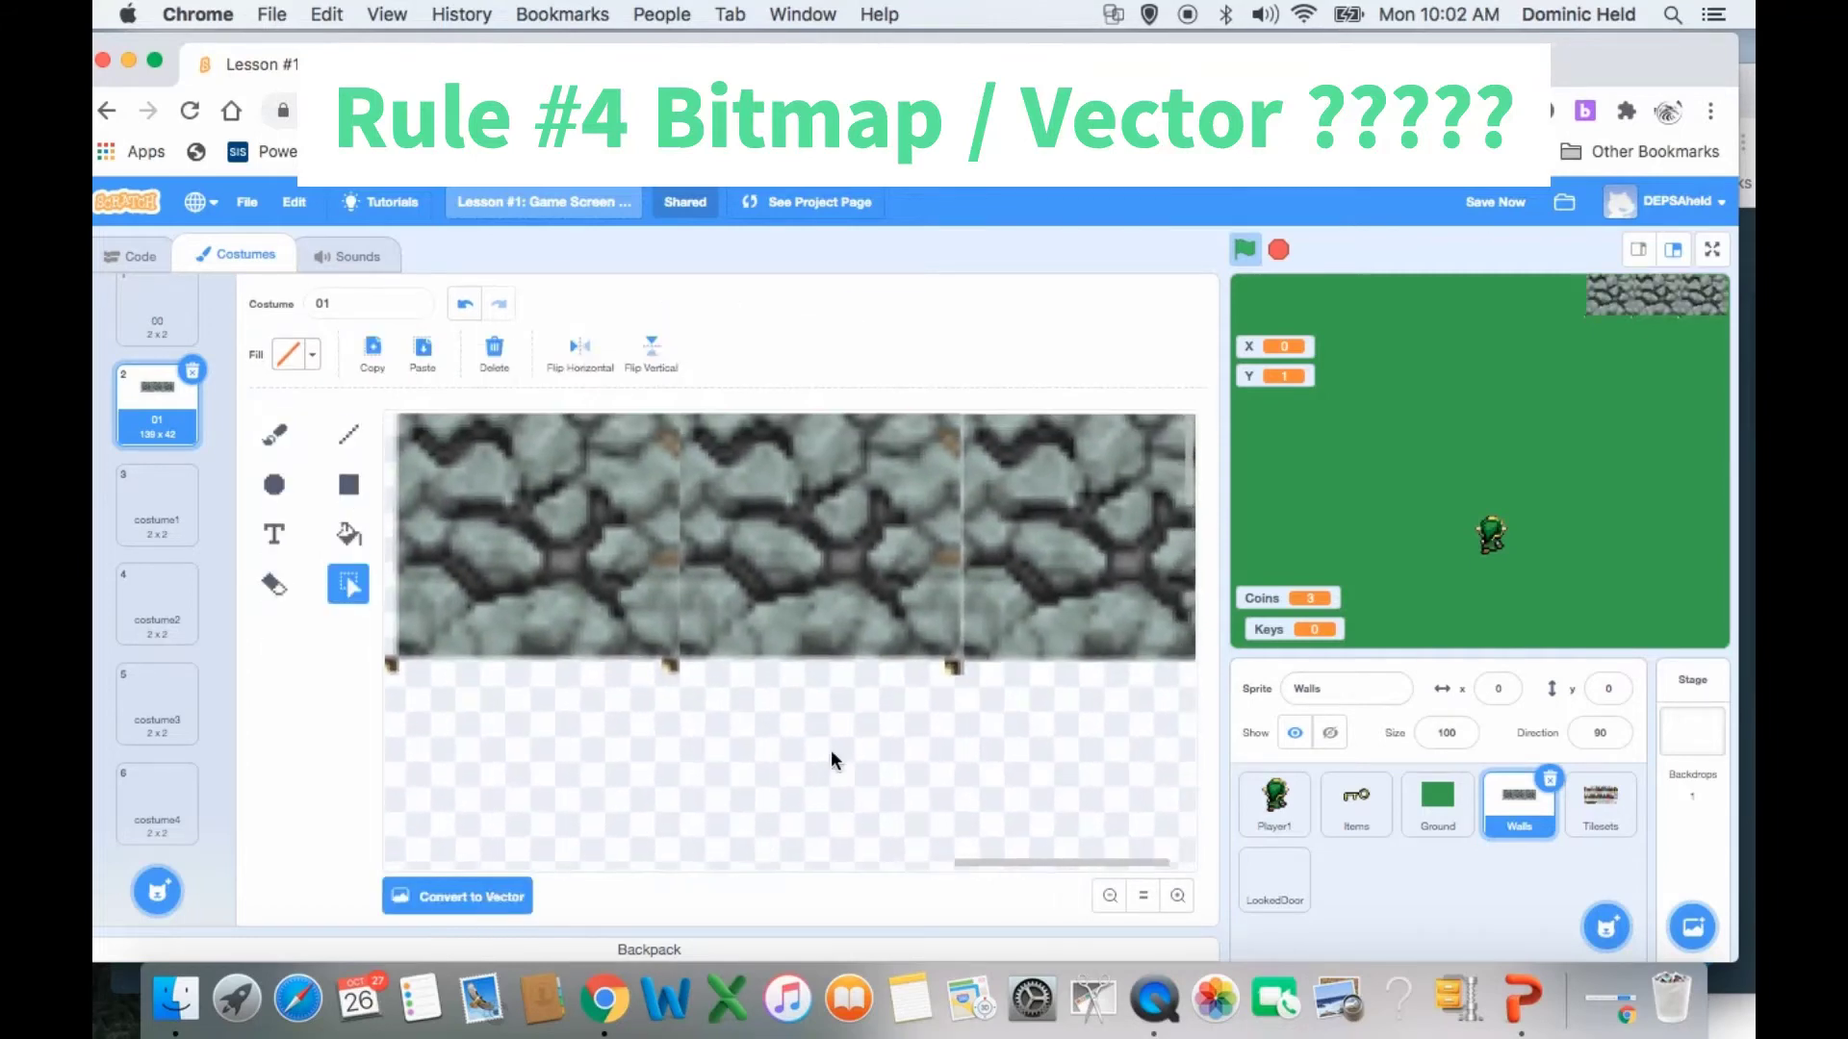
- Select the whole stone tile row in costume 01 and delete it to clear the canvas
{"action": "scroll", "coordinate": [830, 749], "scroll_direction": "left", "scroll_amount": 10}
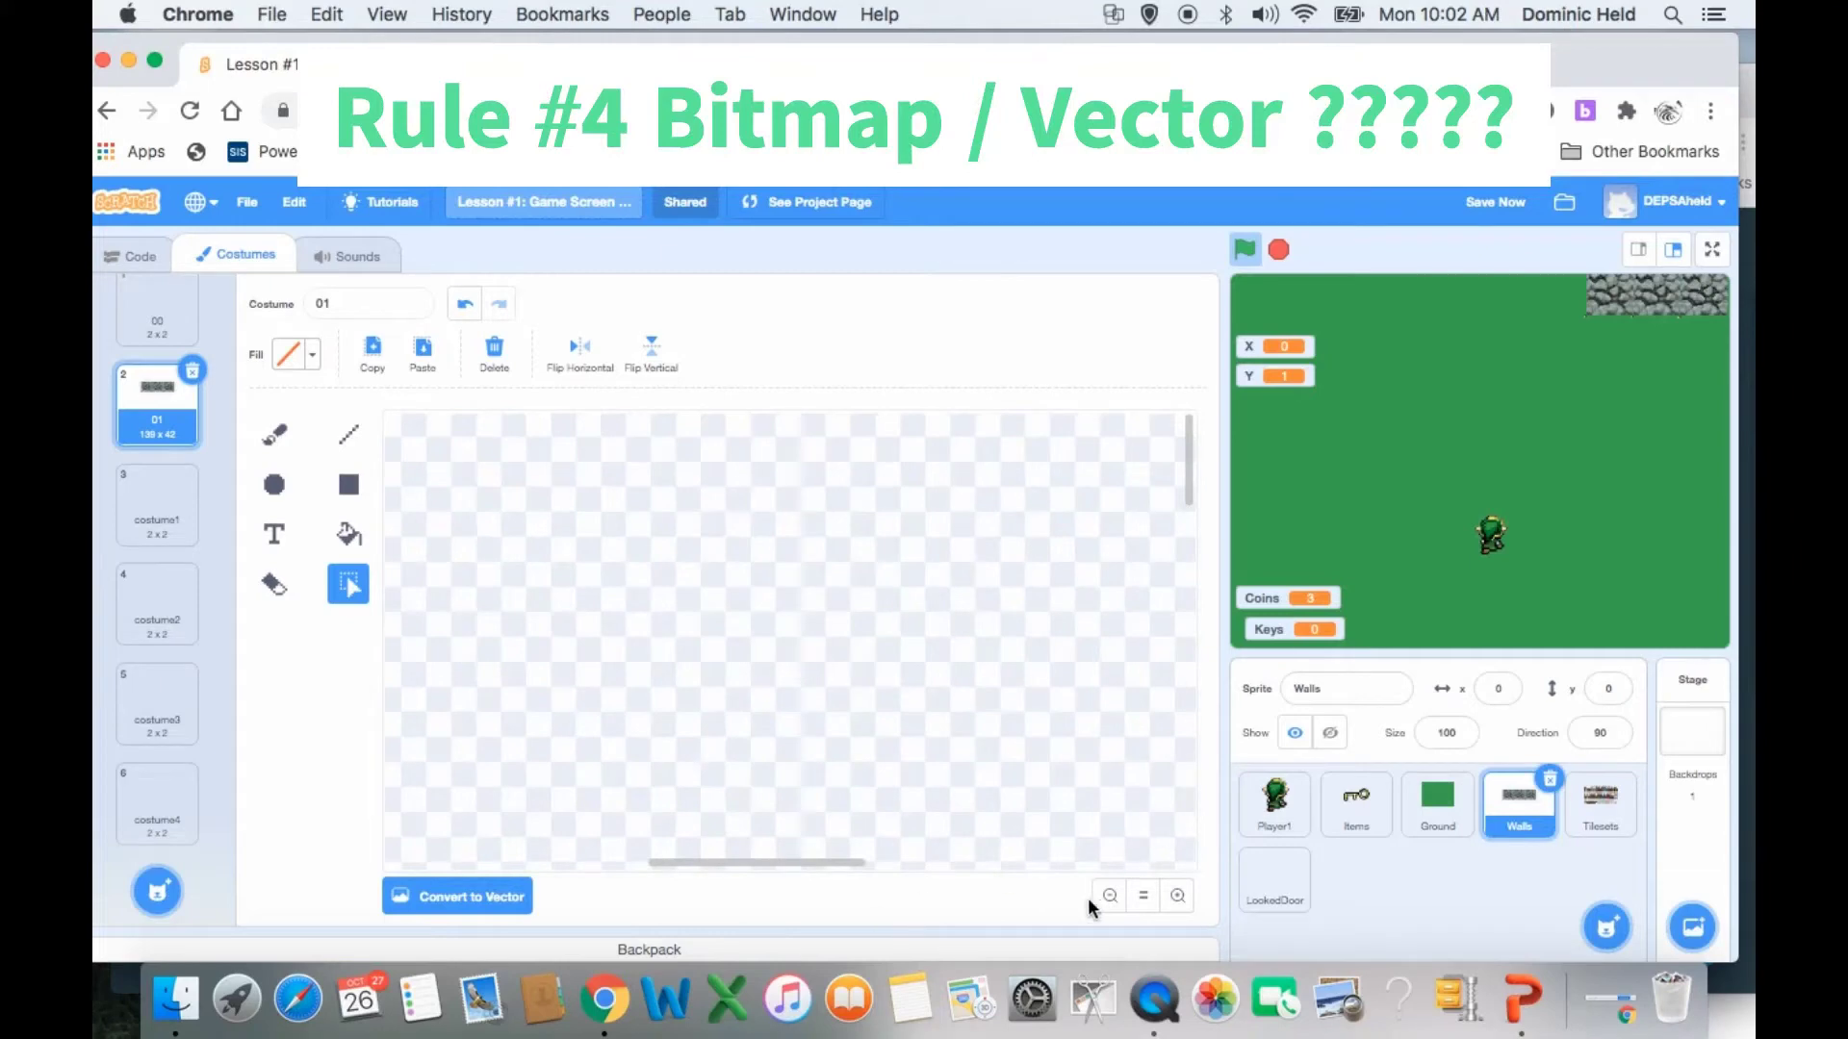
{"action": "left_click", "coordinate": [1110, 896]}
{"action": "left_click", "coordinate": [1110, 896]}
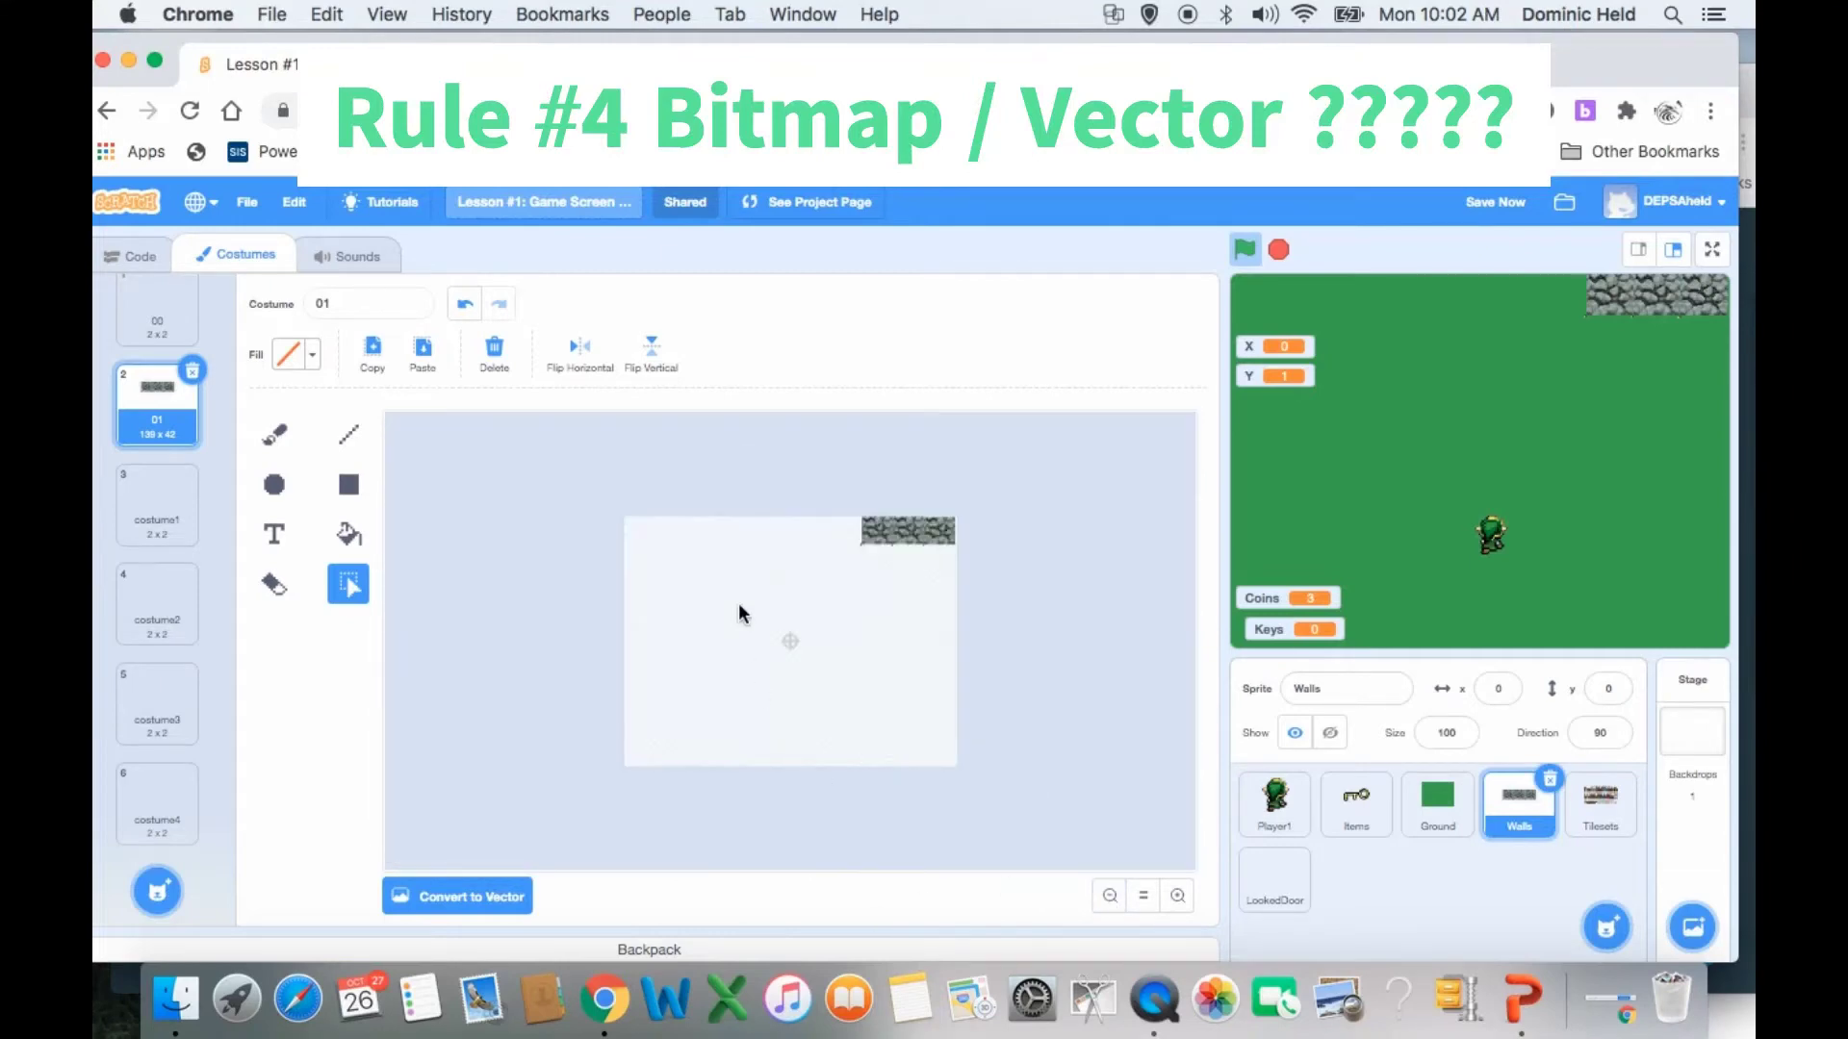
{"action": "left_click_drag", "start_coordinate": [1090, 459], "coordinate": [1090, 459]}
{"action": "key", "text": "Delete"}
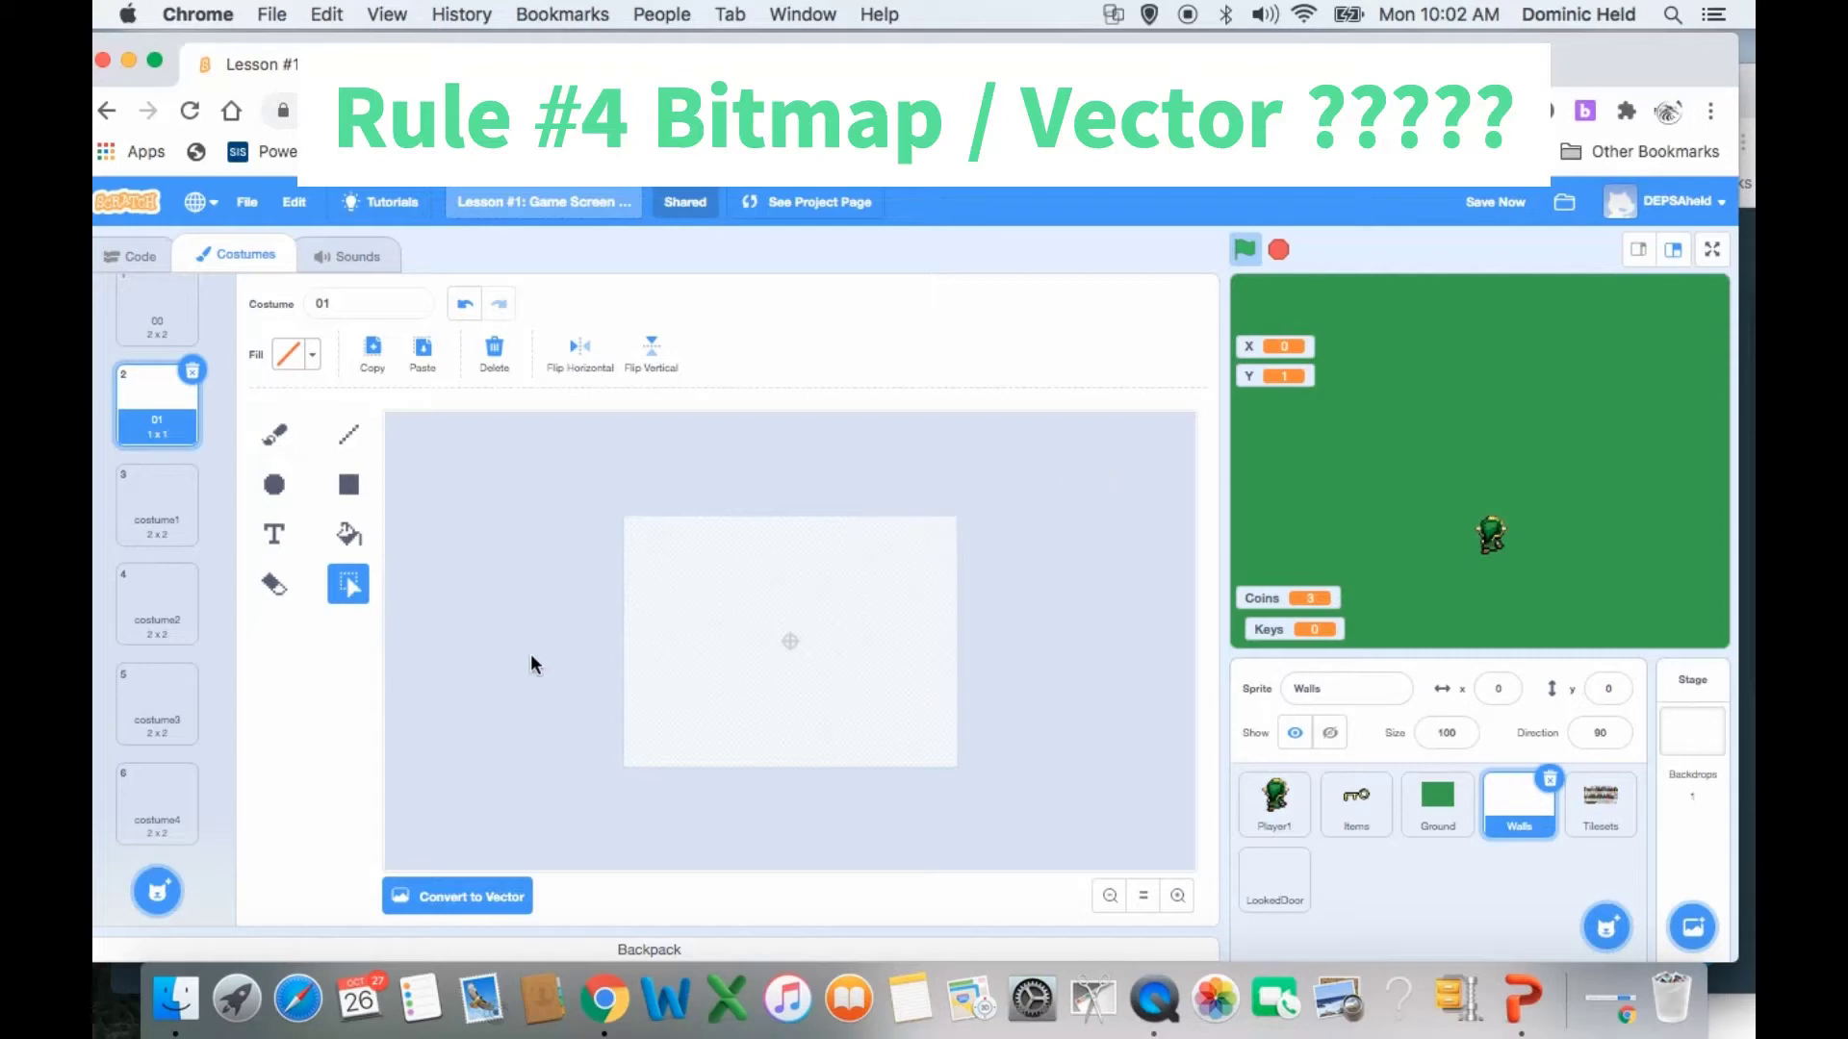
- Paste a stone tile into the bitmap costume and fit it into the canvas's upper-right corner
{"action": "key", "text": "super+v"}
{"action": "left_click", "coordinate": [1177, 896]}
{"action": "left_click", "coordinate": [1177, 896]}
{"action": "left_click", "coordinate": [1177, 896]}
{"action": "scroll", "coordinate": [909, 732], "scroll_direction": "right", "scroll_amount": 3}
{"action": "scroll", "coordinate": [909, 732], "scroll_direction": "up", "scroll_amount": 3}
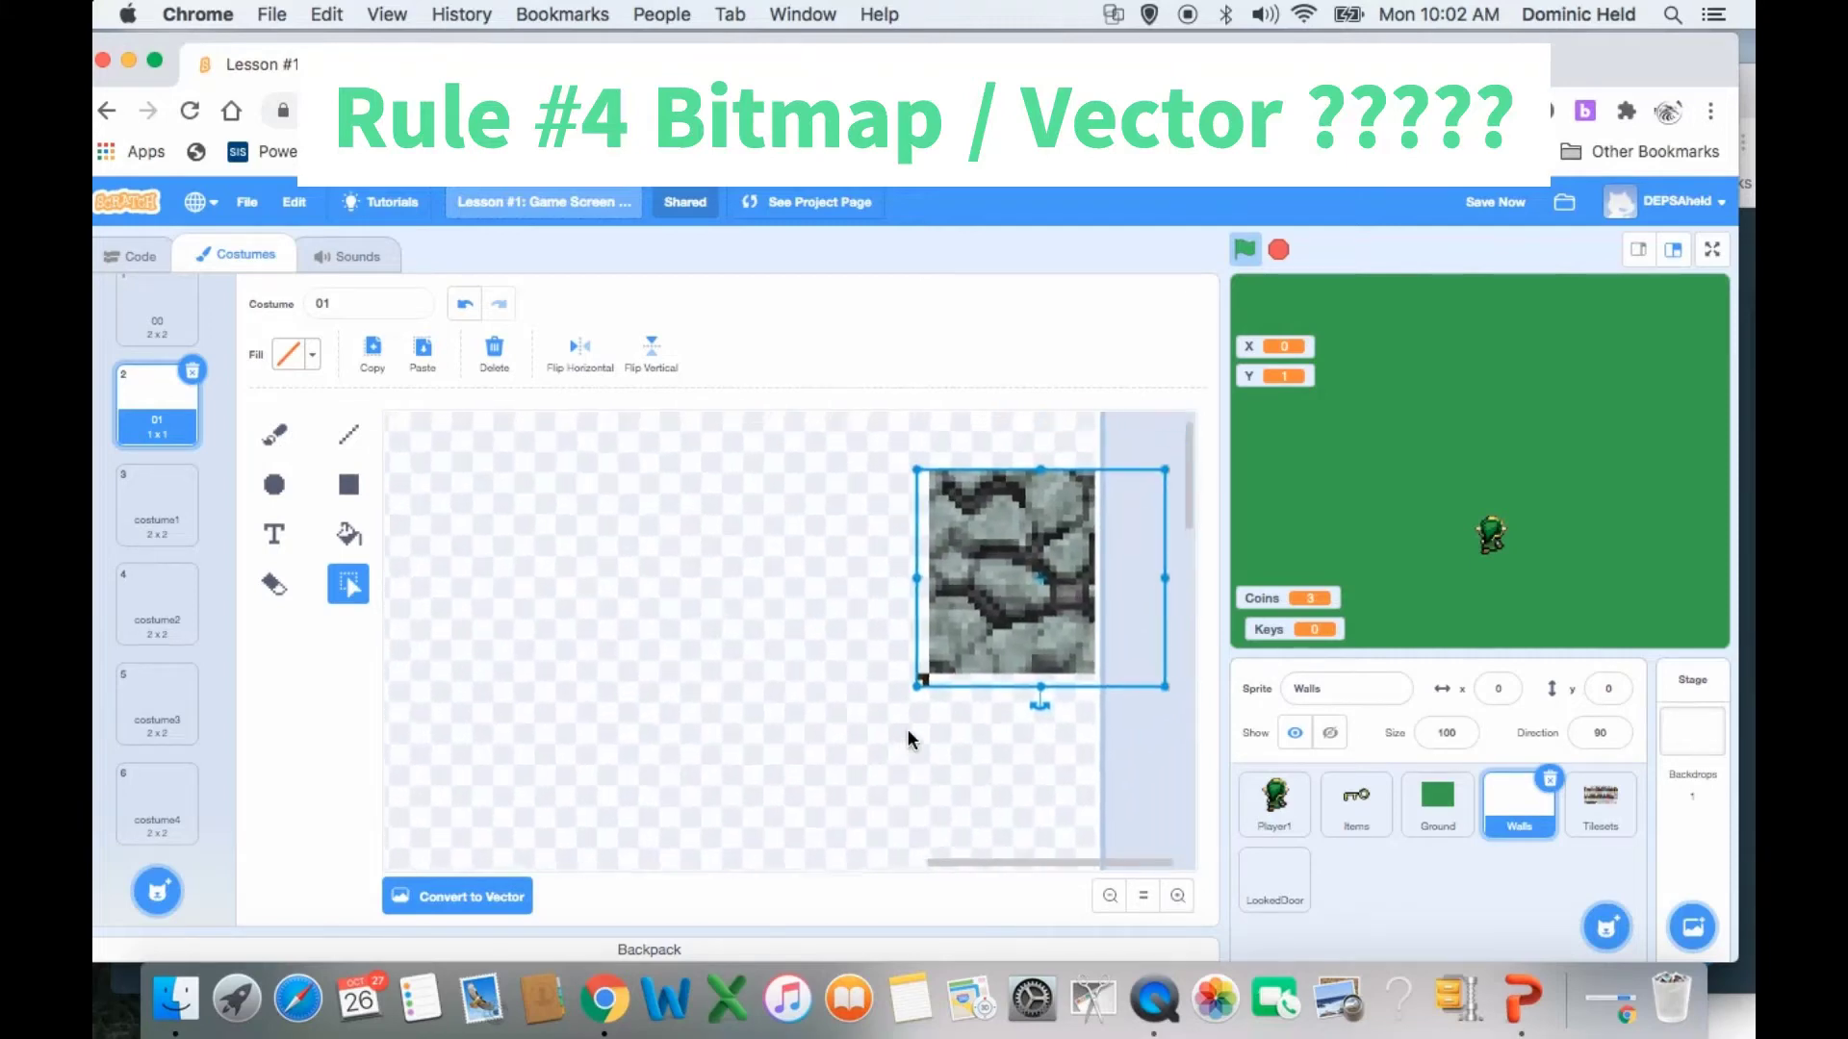
{"action": "left_click_drag", "start_coordinate": [944, 673], "coordinate": [853, 565]}
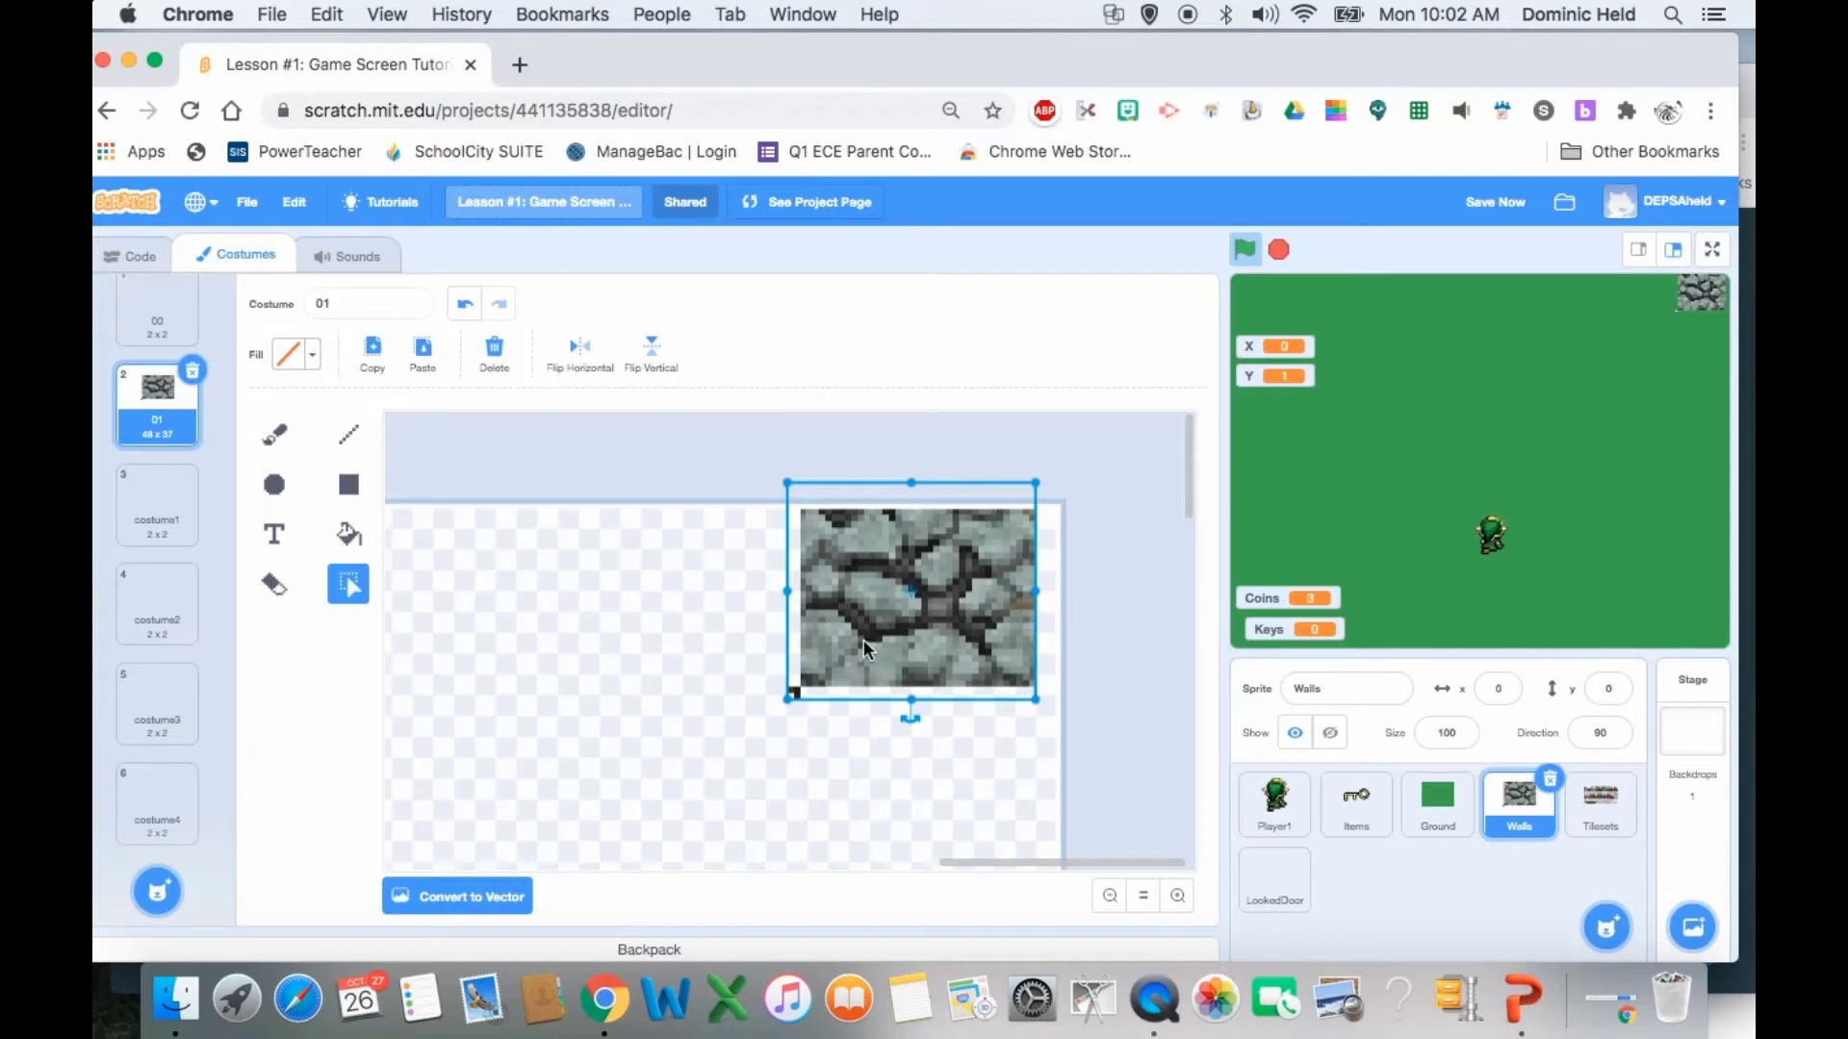
{"action": "mouse_move", "coordinate": [863, 640]}
{"action": "left_mouse_down"}
{"action": "mouse_move", "coordinate": [818, 654]}
{"action": "mouse_move", "coordinate": [882, 668]}
{"action": "left_mouse_up"}
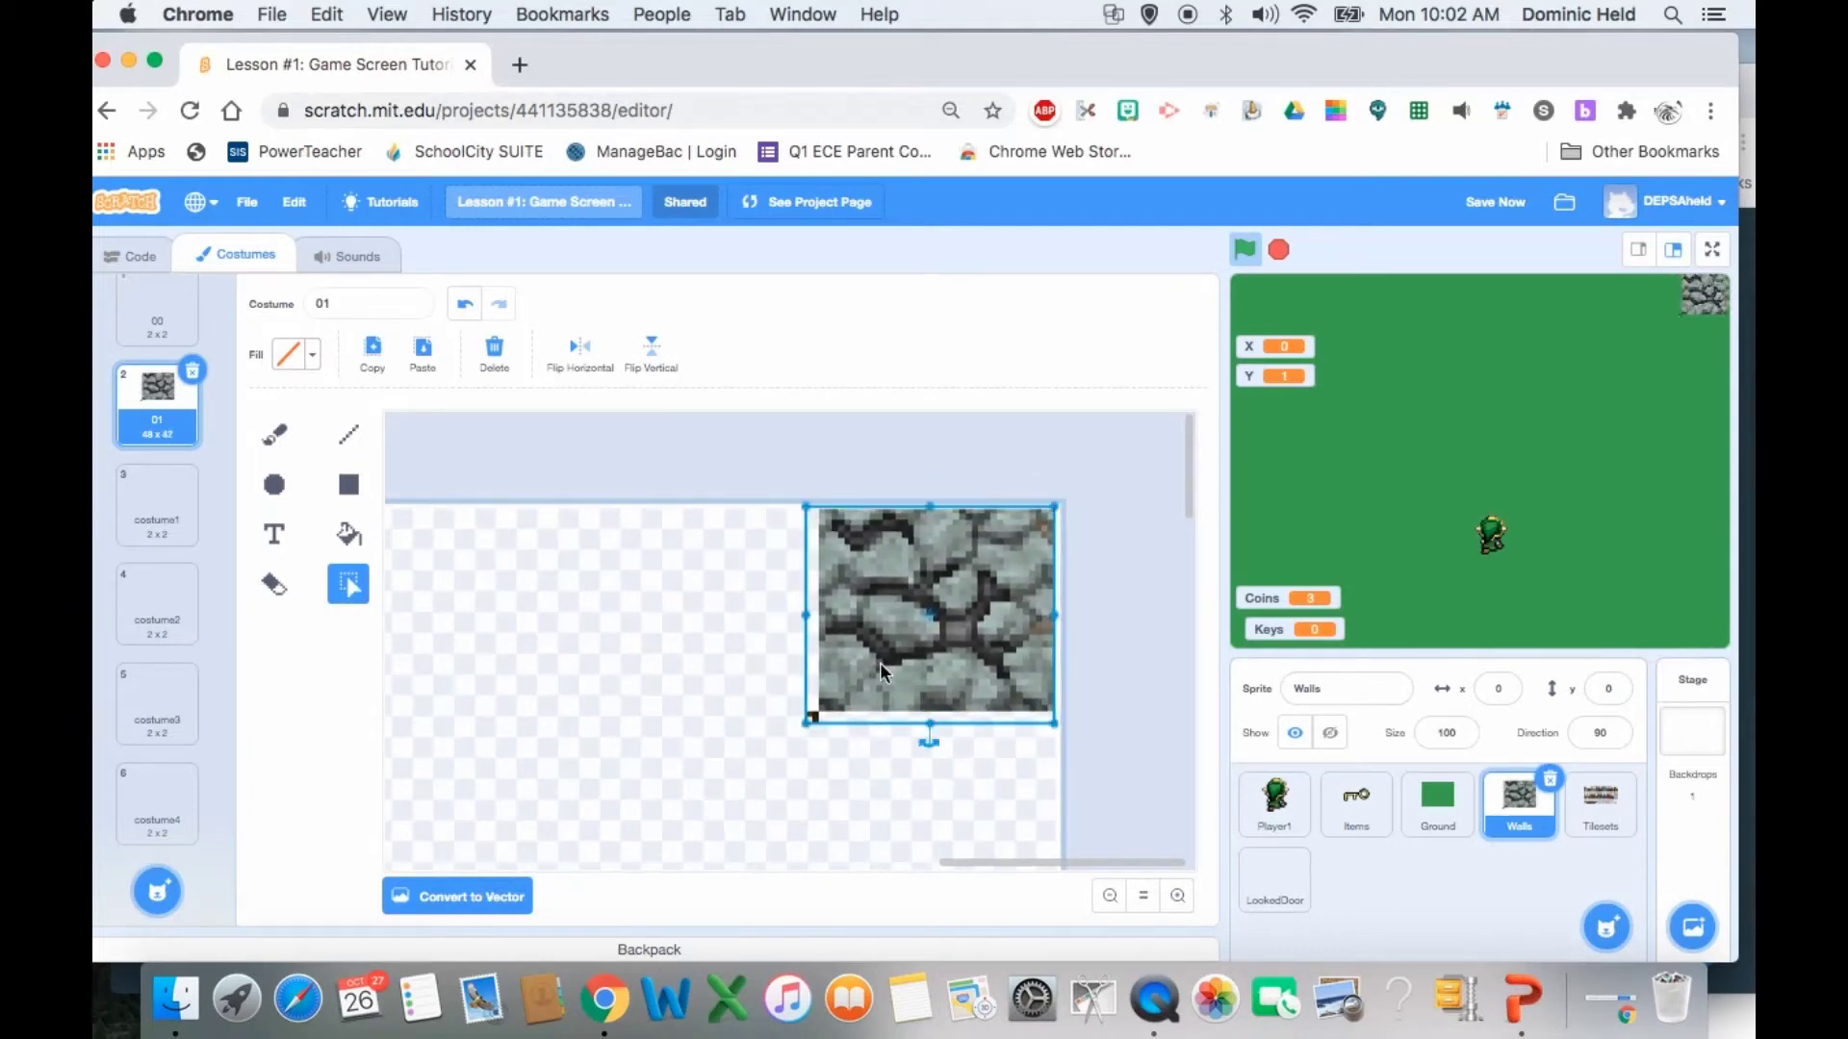
- Paste a second stone tile and align it seamlessly against the left side of the corner tile
{"action": "left_click", "coordinate": [670, 770]}
{"action": "key", "text": "super+v"}
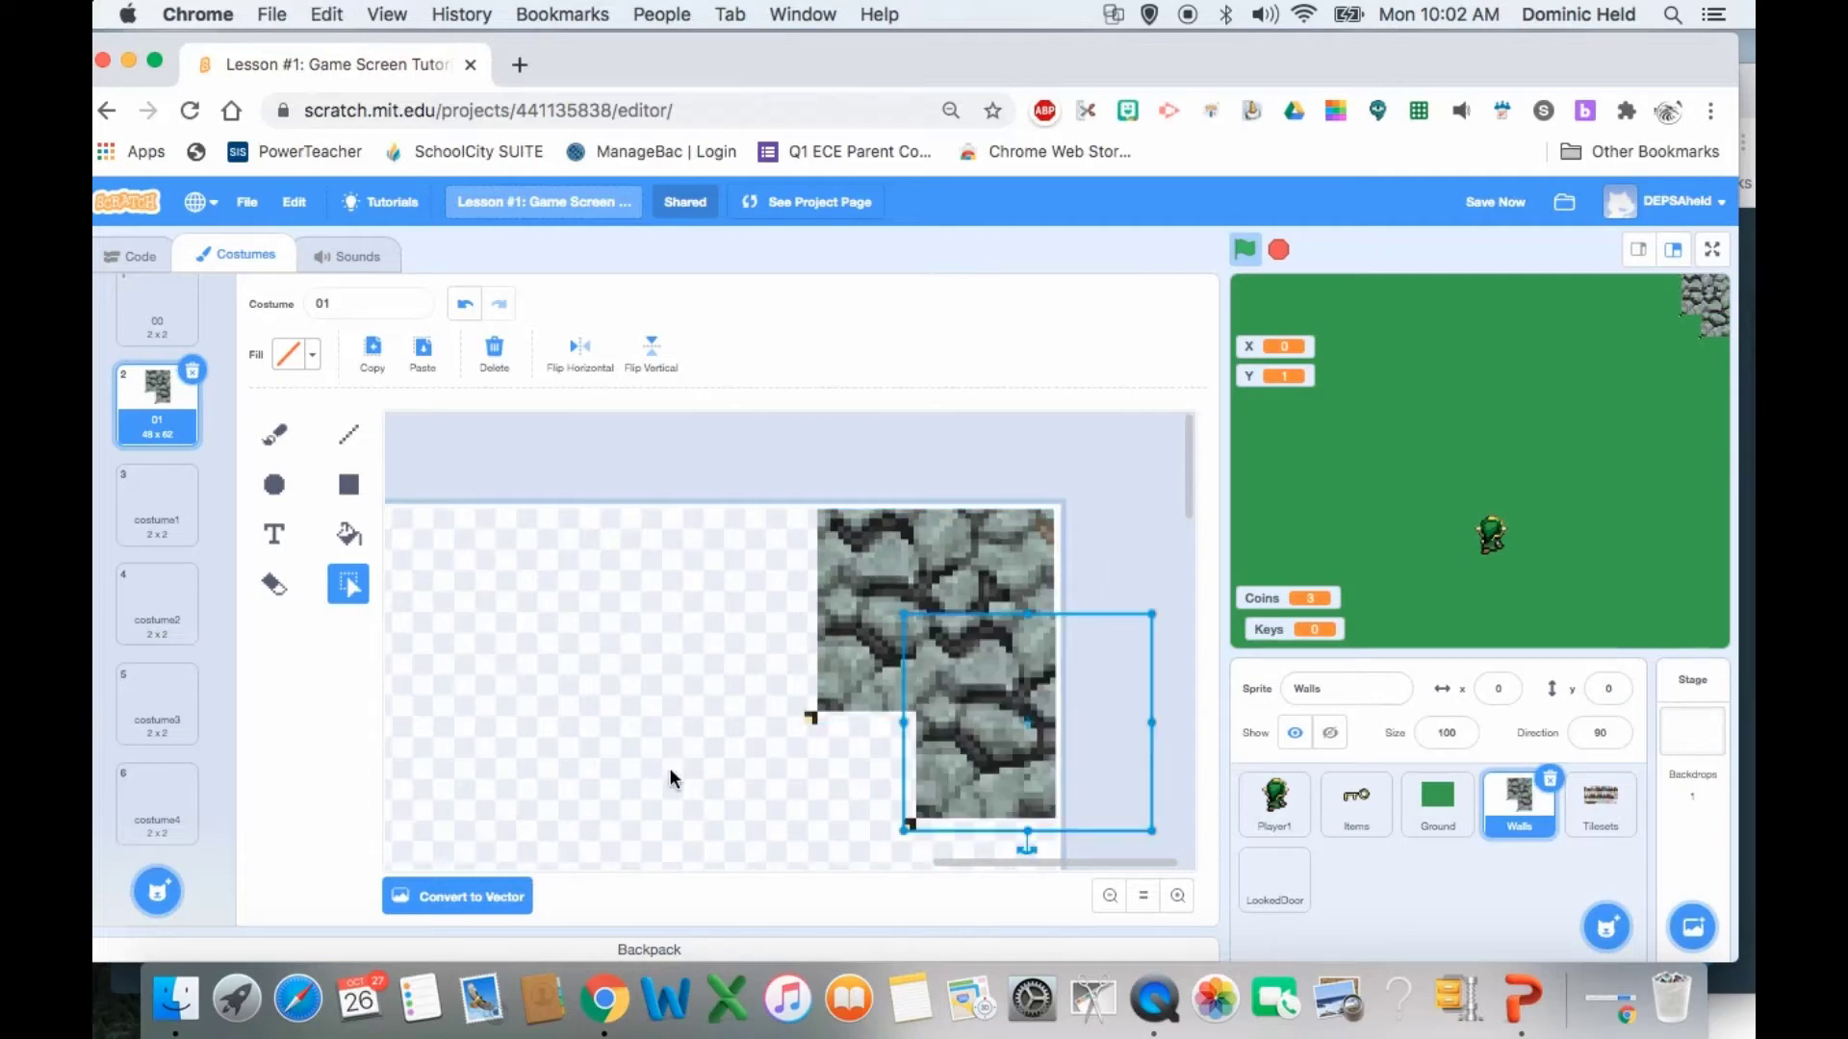
{"action": "left_click_drag", "start_coordinate": [1001, 731], "coordinate": [674, 628]}
{"action": "left_click", "coordinate": [788, 833]}
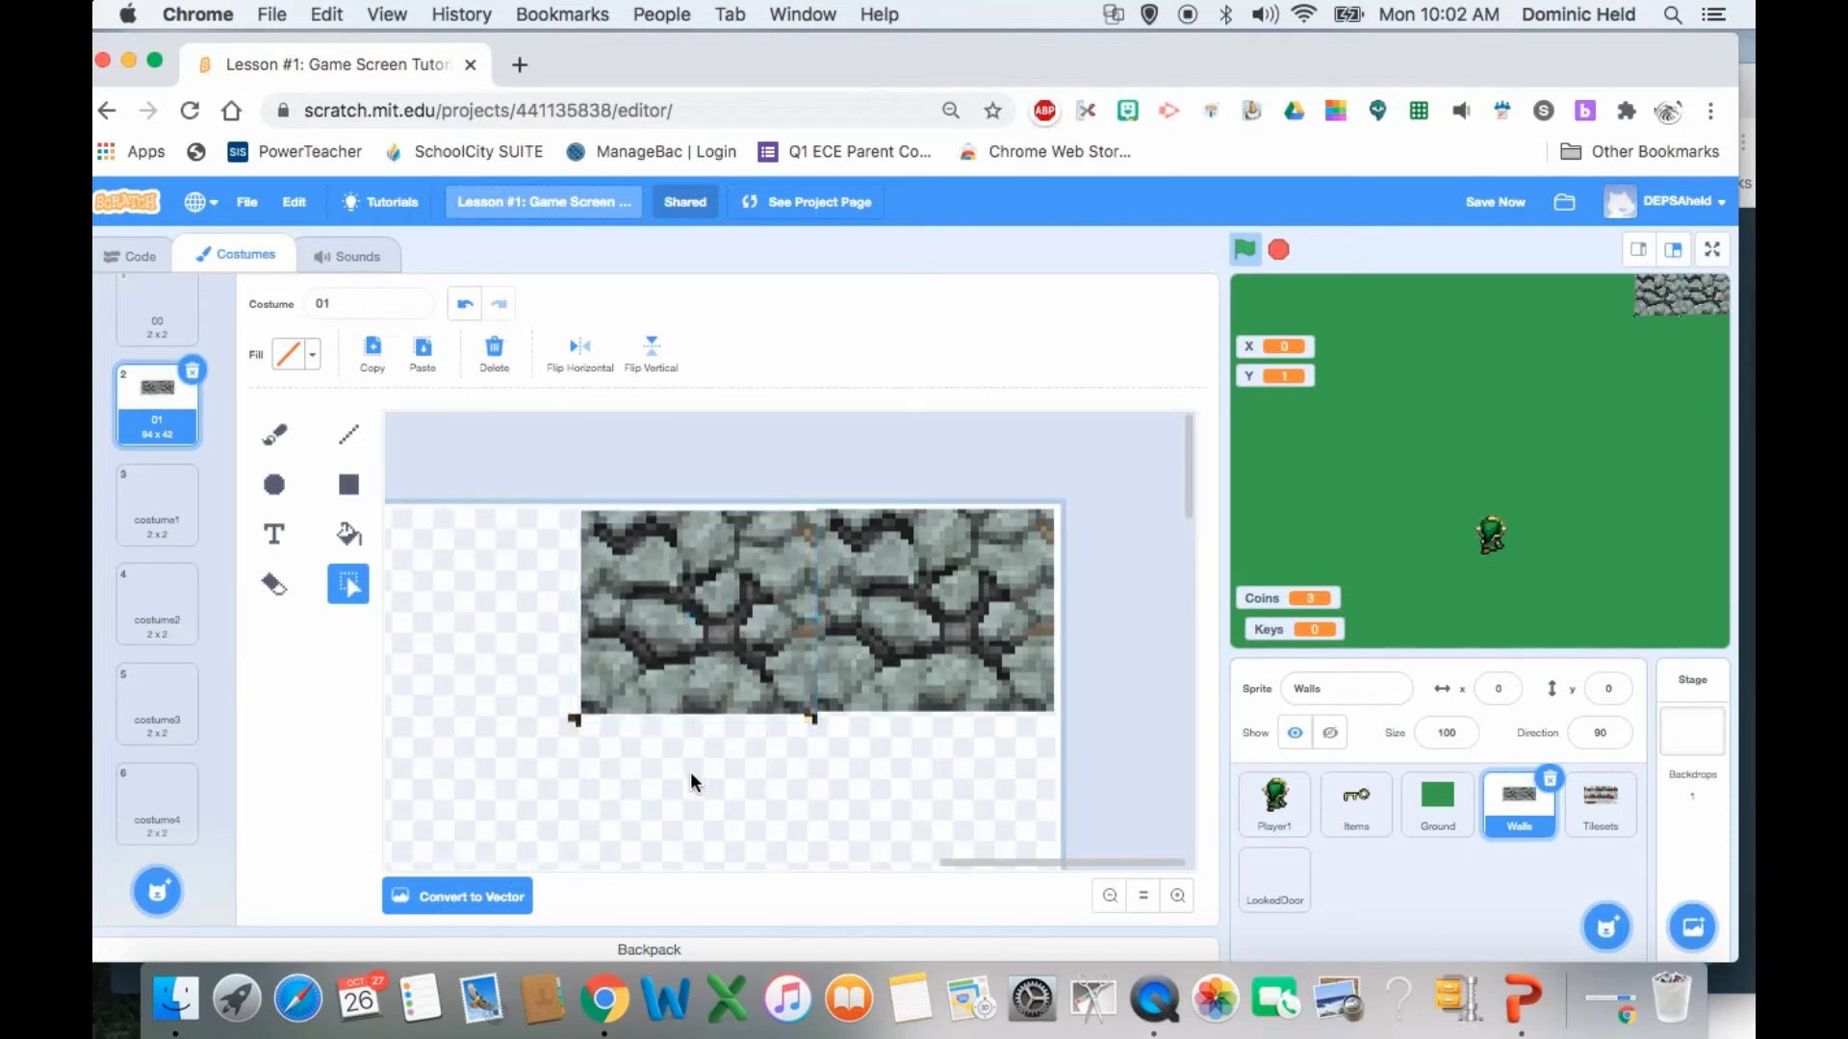
{"action": "left_click", "coordinate": [465, 308]}
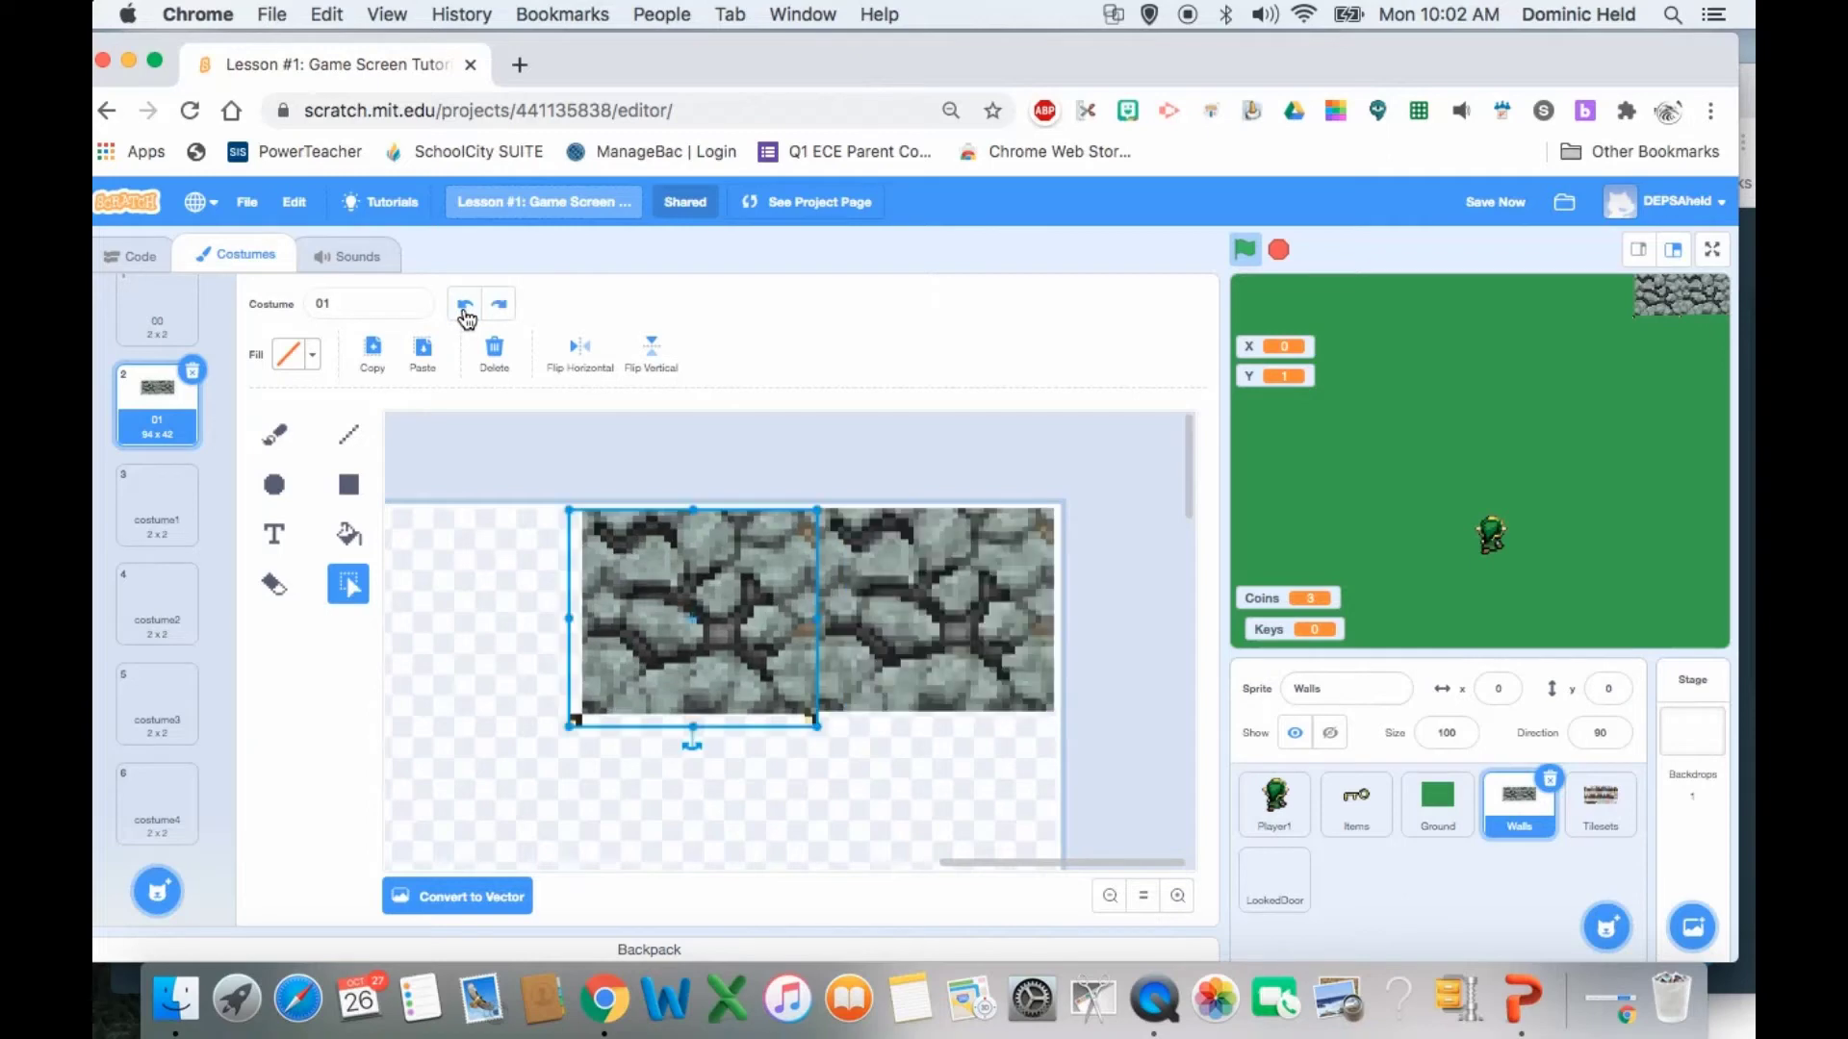
{"action": "left_click_drag", "start_coordinate": [667, 611], "coordinate": [710, 615]}
{"action": "left_click", "coordinate": [864, 806]}
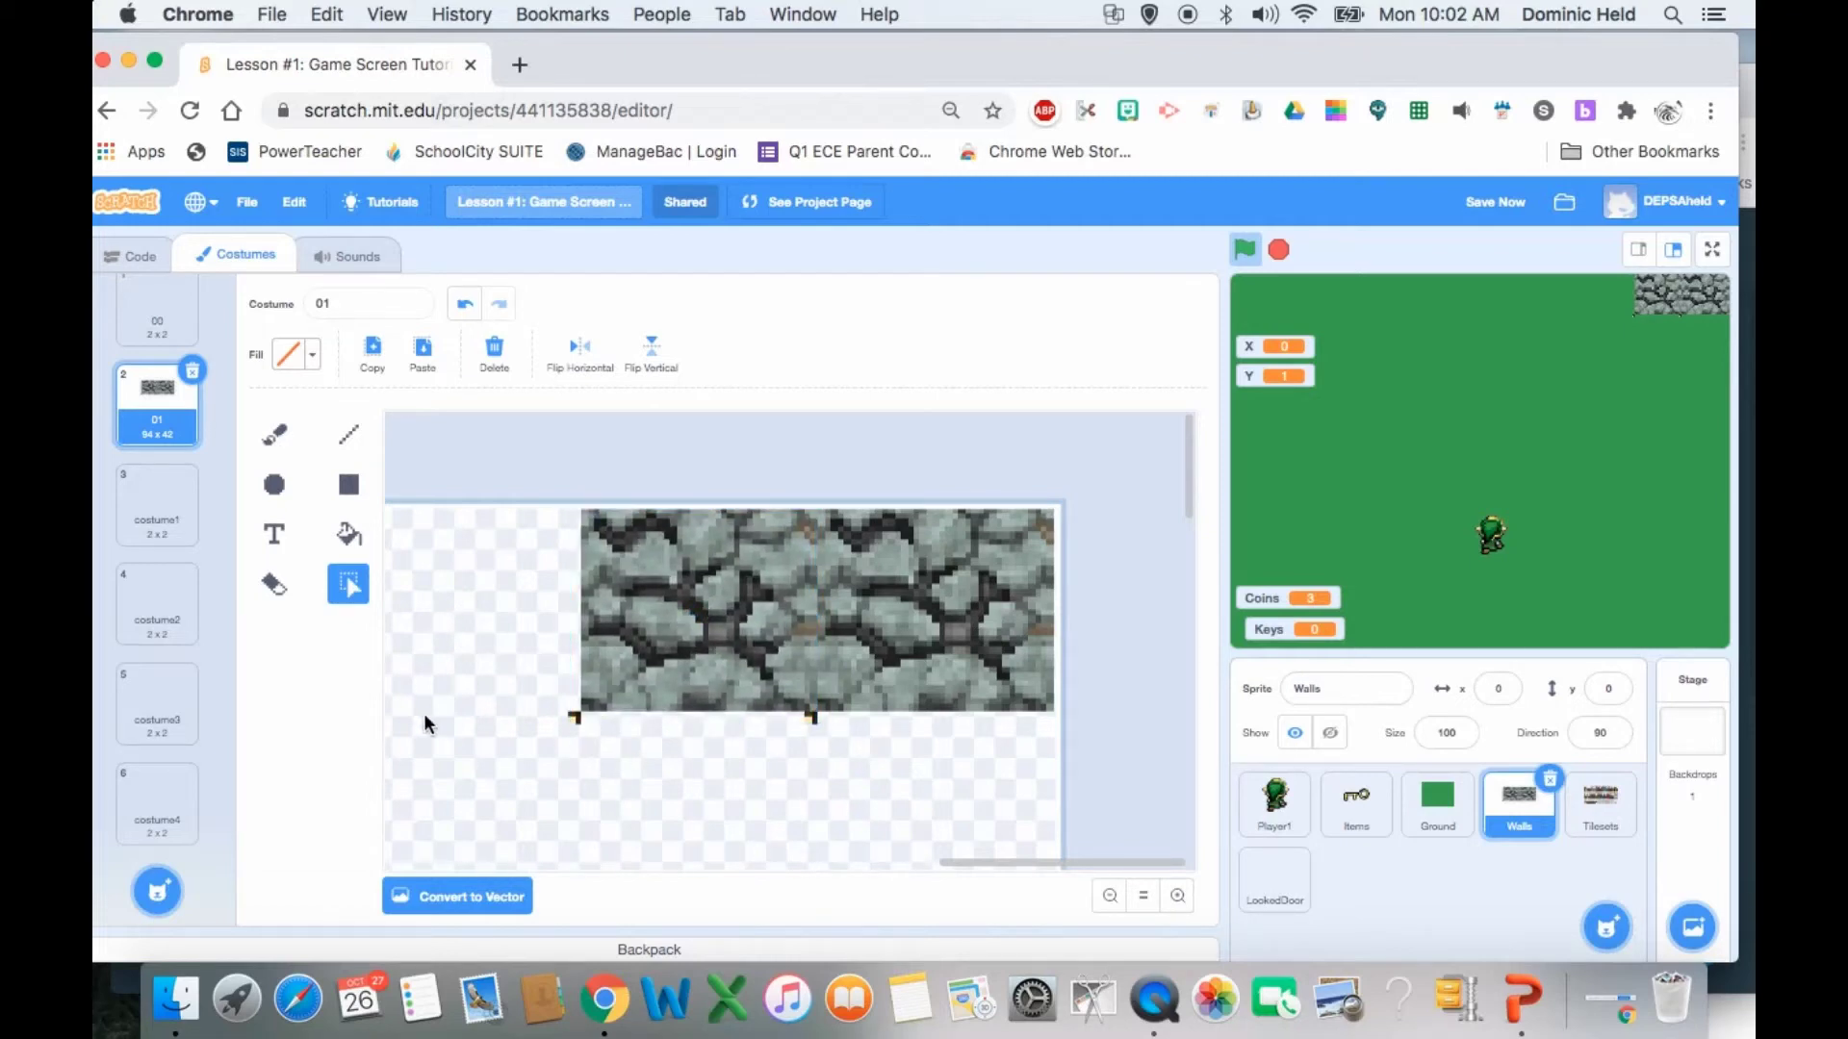
- Delete the dark corner specks and leftover strip beneath the two stone tiles
{"action": "left_click_drag", "start_coordinate": [453, 714], "coordinate": [868, 815]}
{"action": "key", "text": "BackSpace"}
{"action": "left_click", "coordinate": [1178, 896]}
{"action": "left_click", "coordinate": [1178, 896]}
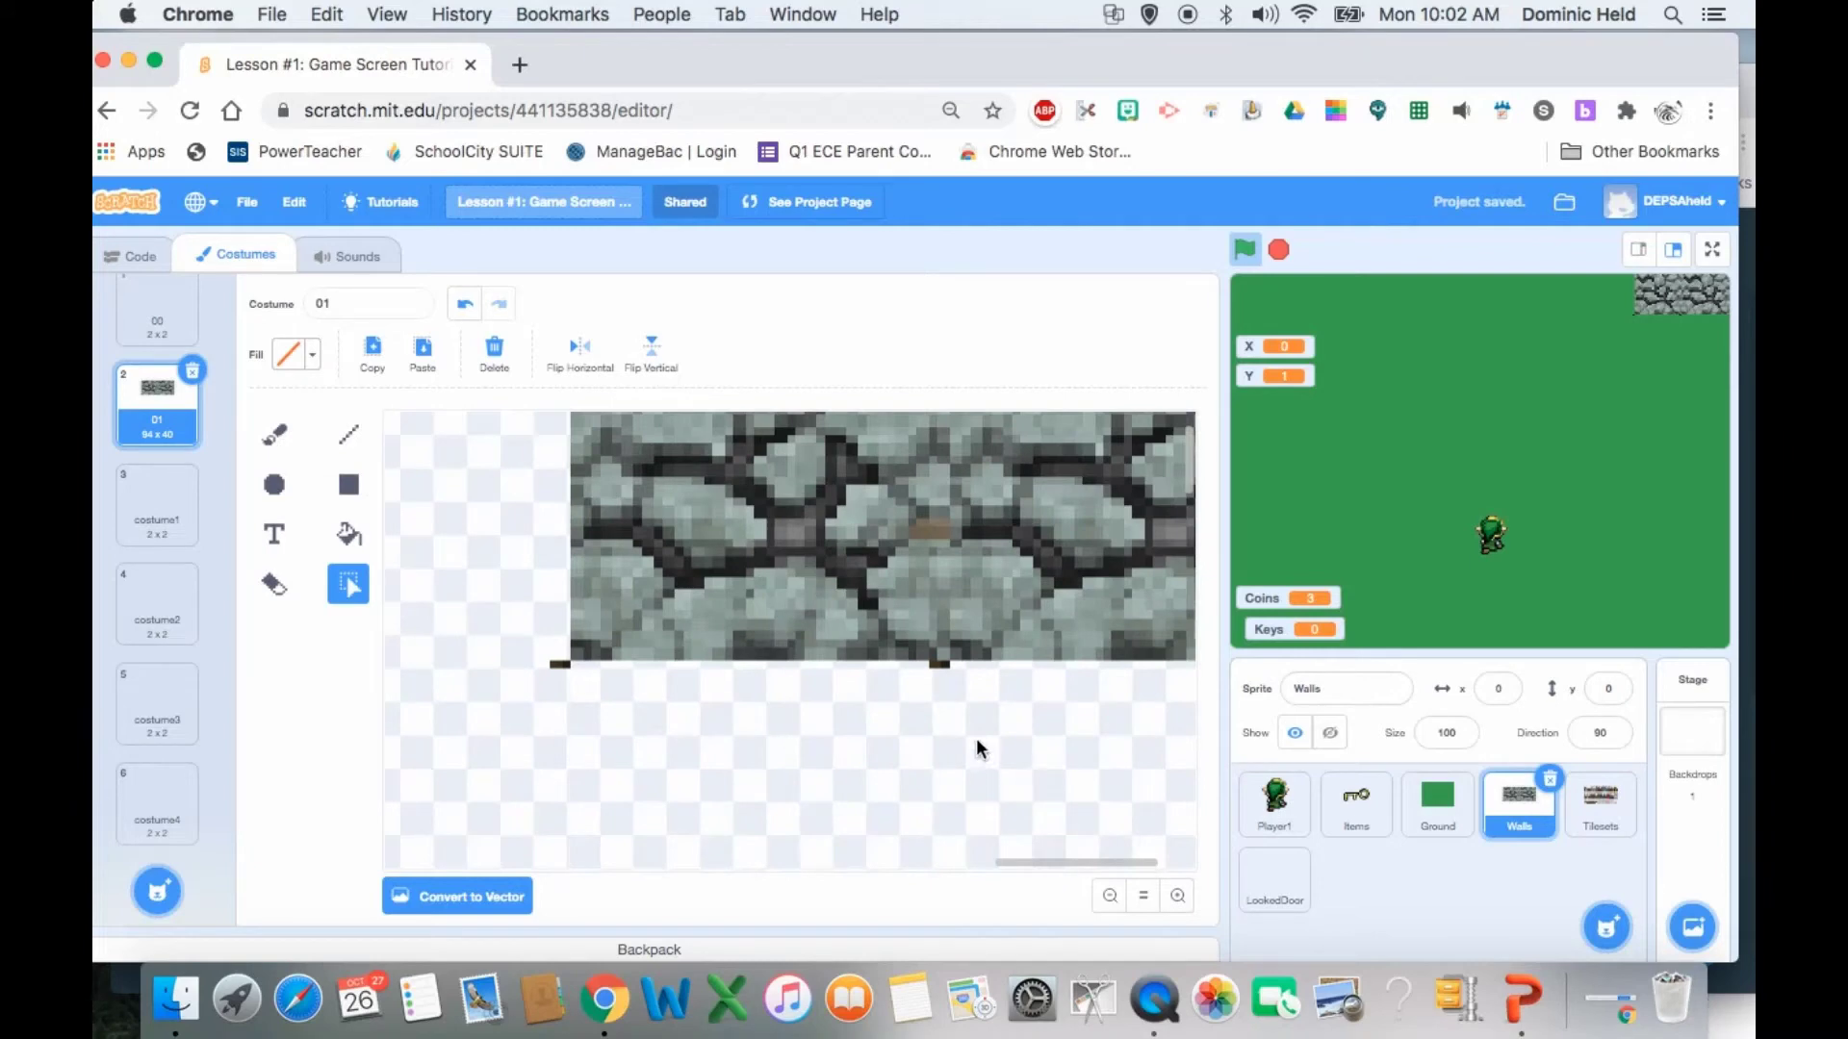
{"action": "left_click_drag", "start_coordinate": [800, 680], "coordinate": [447, 664]}
{"action": "key", "text": "BackSpace"}
{"action": "scroll", "coordinate": [683, 751], "scroll_direction": "up", "scroll_amount": 2}
{"action": "scroll", "coordinate": [683, 750], "scroll_direction": "right", "scroll_amount": 3}
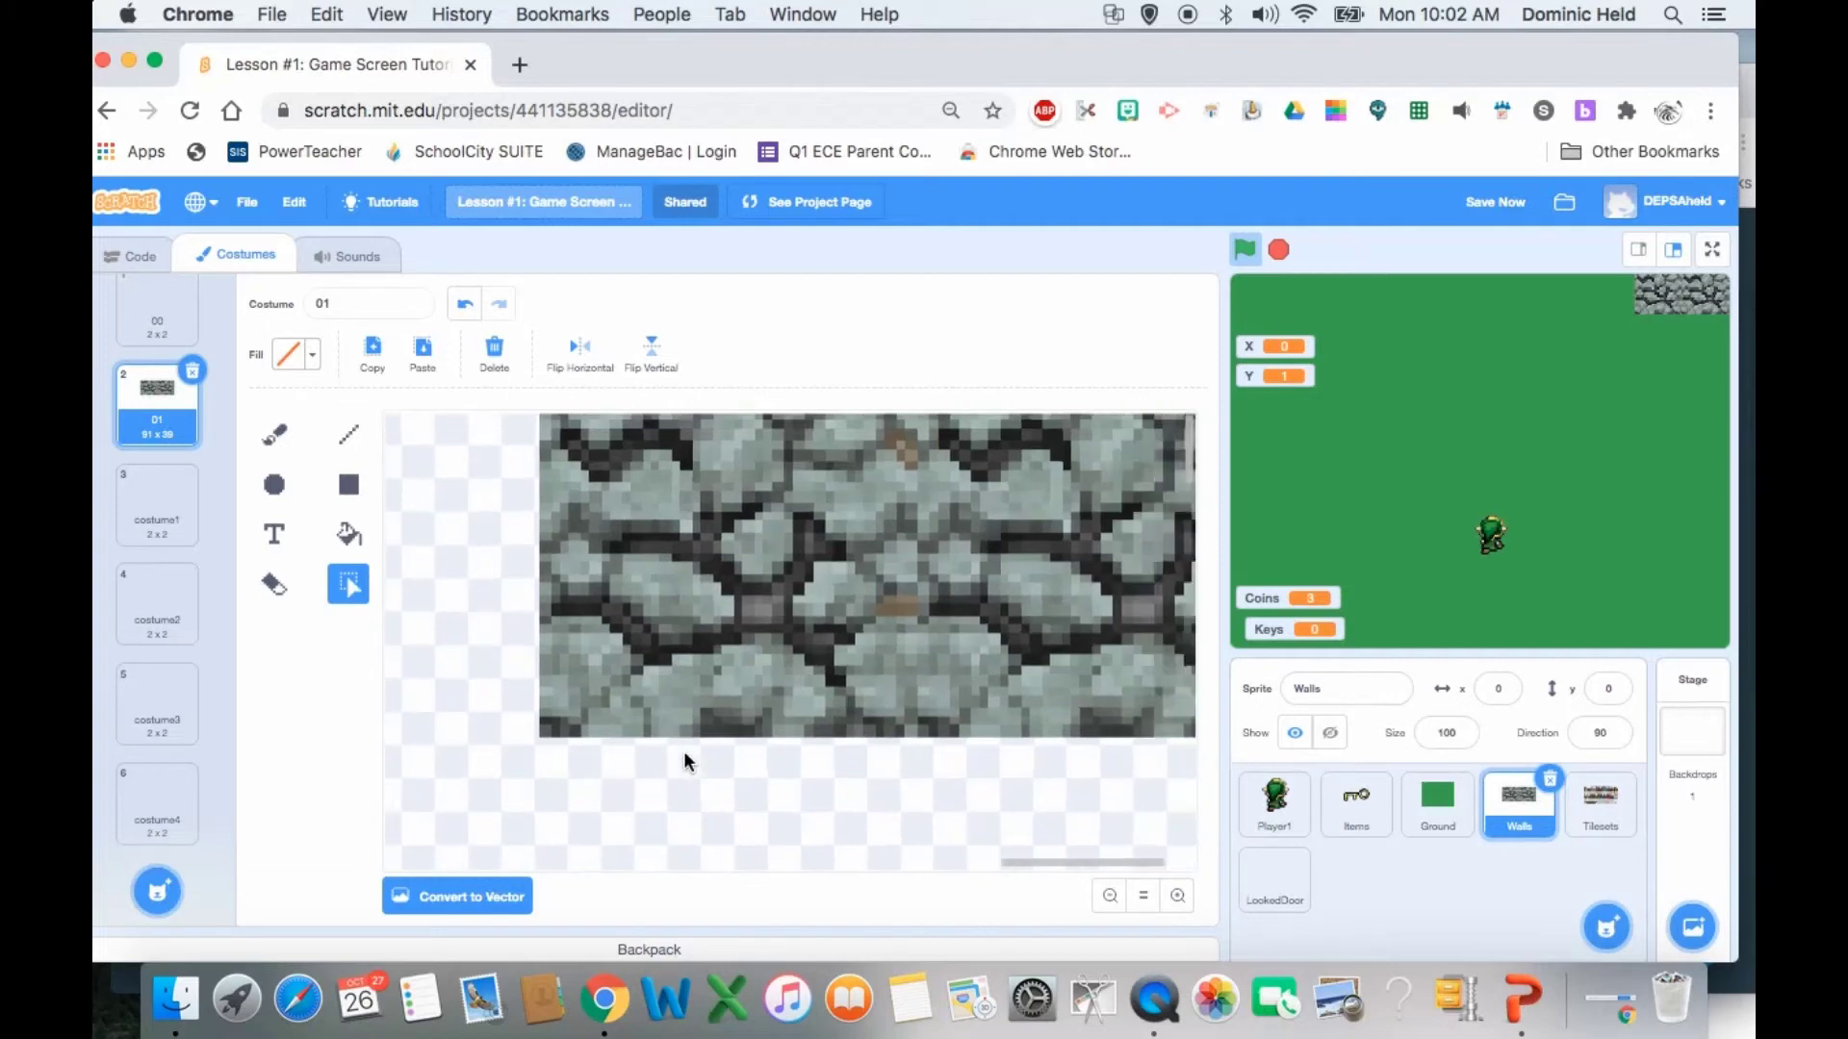
- Duplicate the two-tile wall block and place the copy flush against its left side along the canvas's top edge
{"action": "left_click", "coordinate": [1110, 896]}
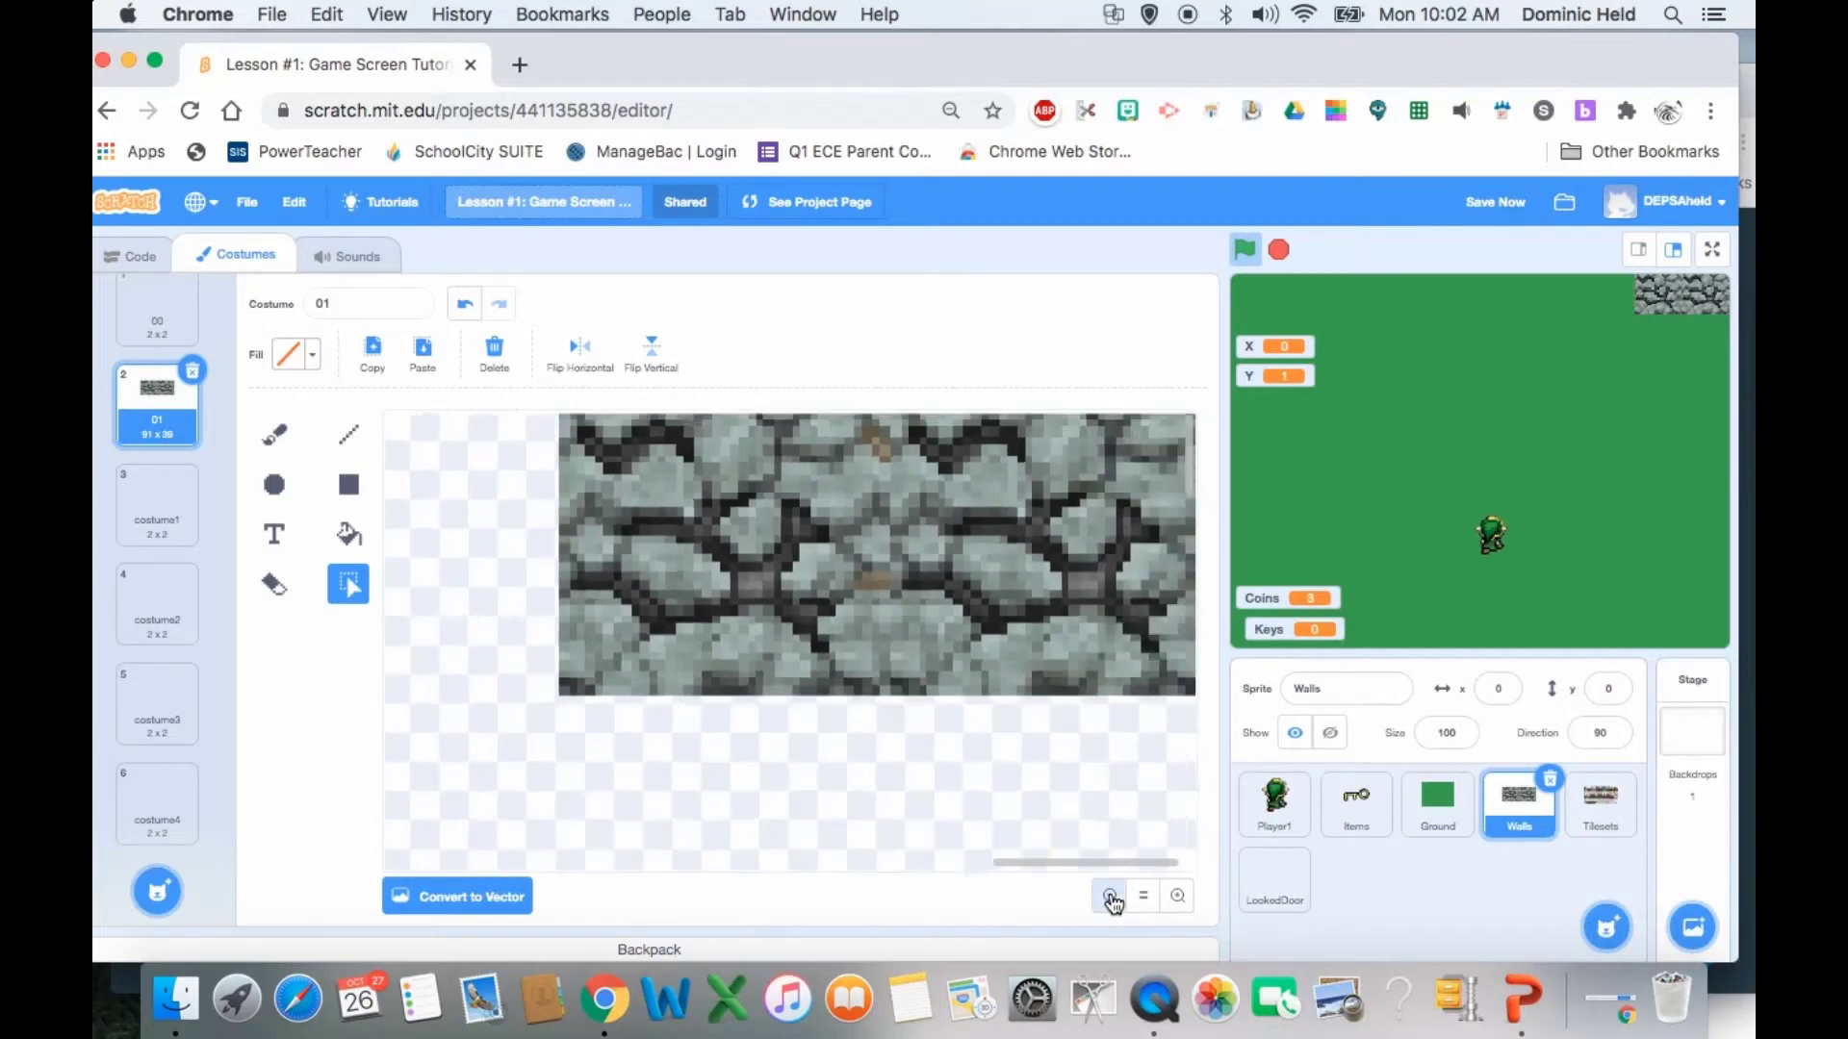
{"action": "left_click", "coordinate": [1109, 896]}
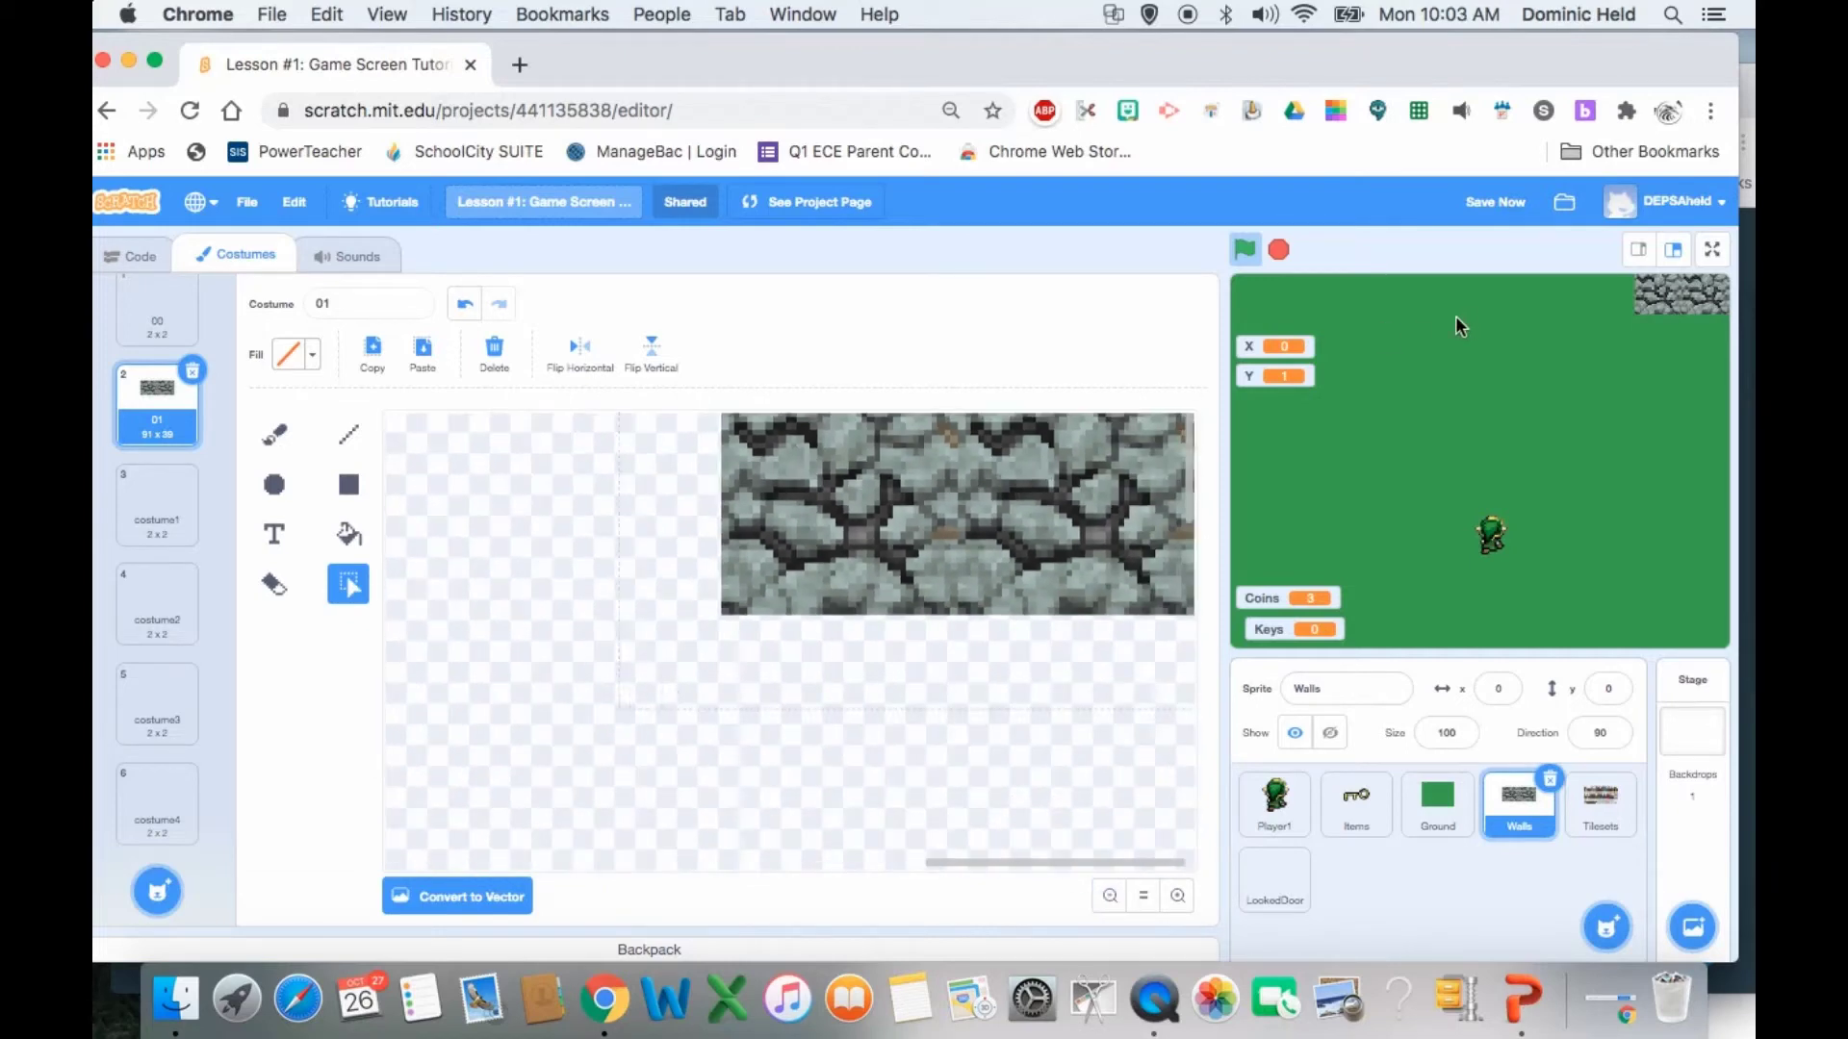
{"action": "key", "text": "super+a"}
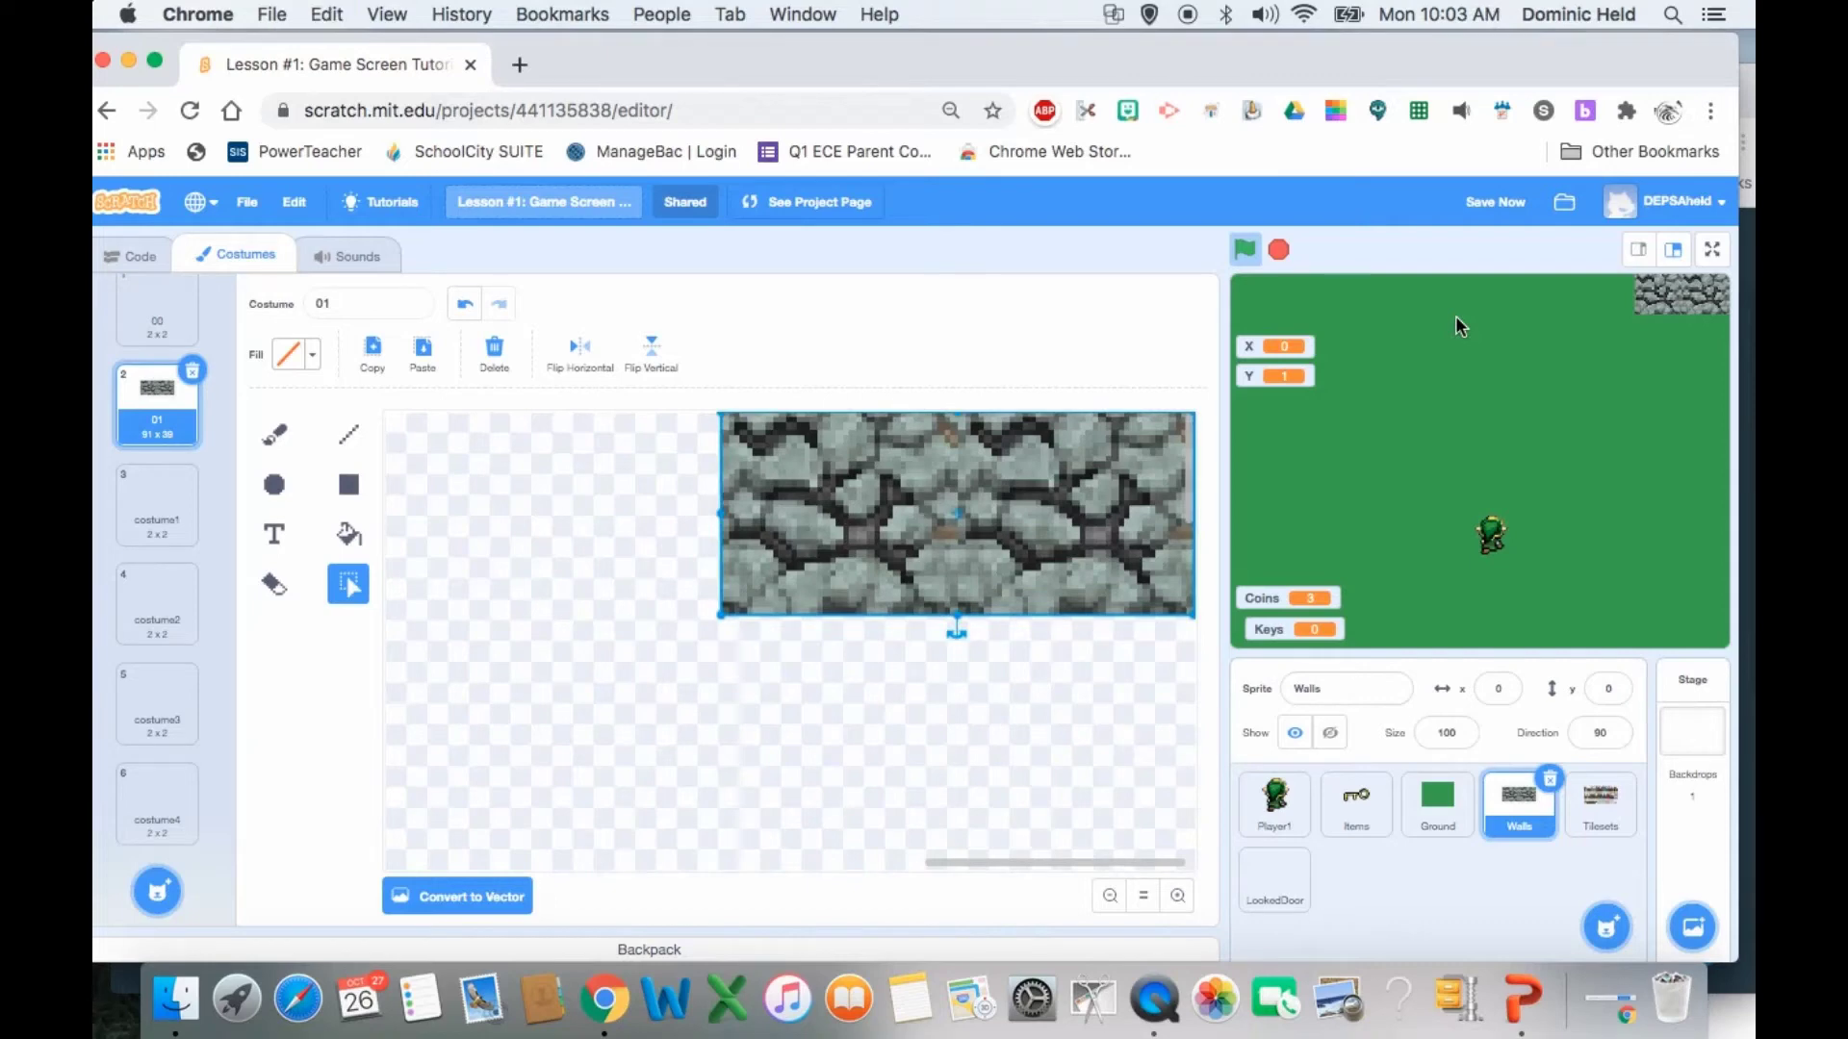
{"action": "key", "text": "super+v"}
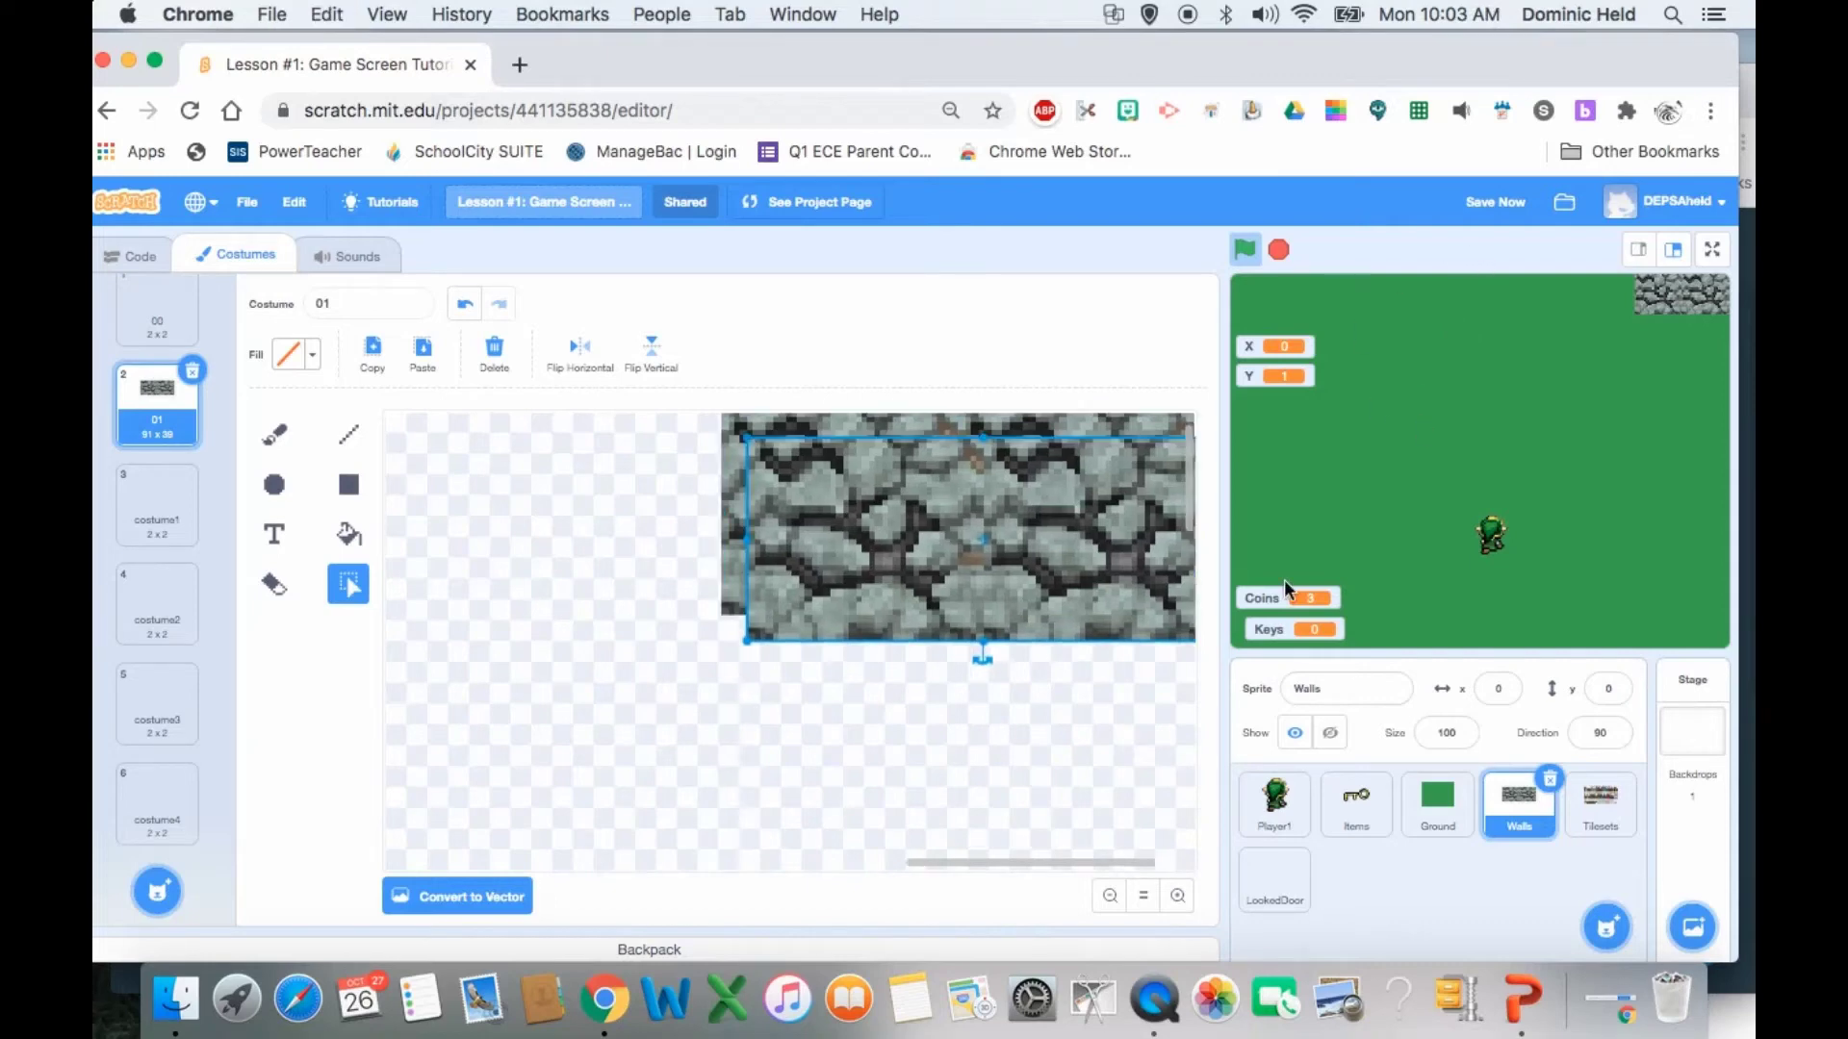
{"action": "left_click_drag", "start_coordinate": [981, 659], "coordinate": [570, 549]}
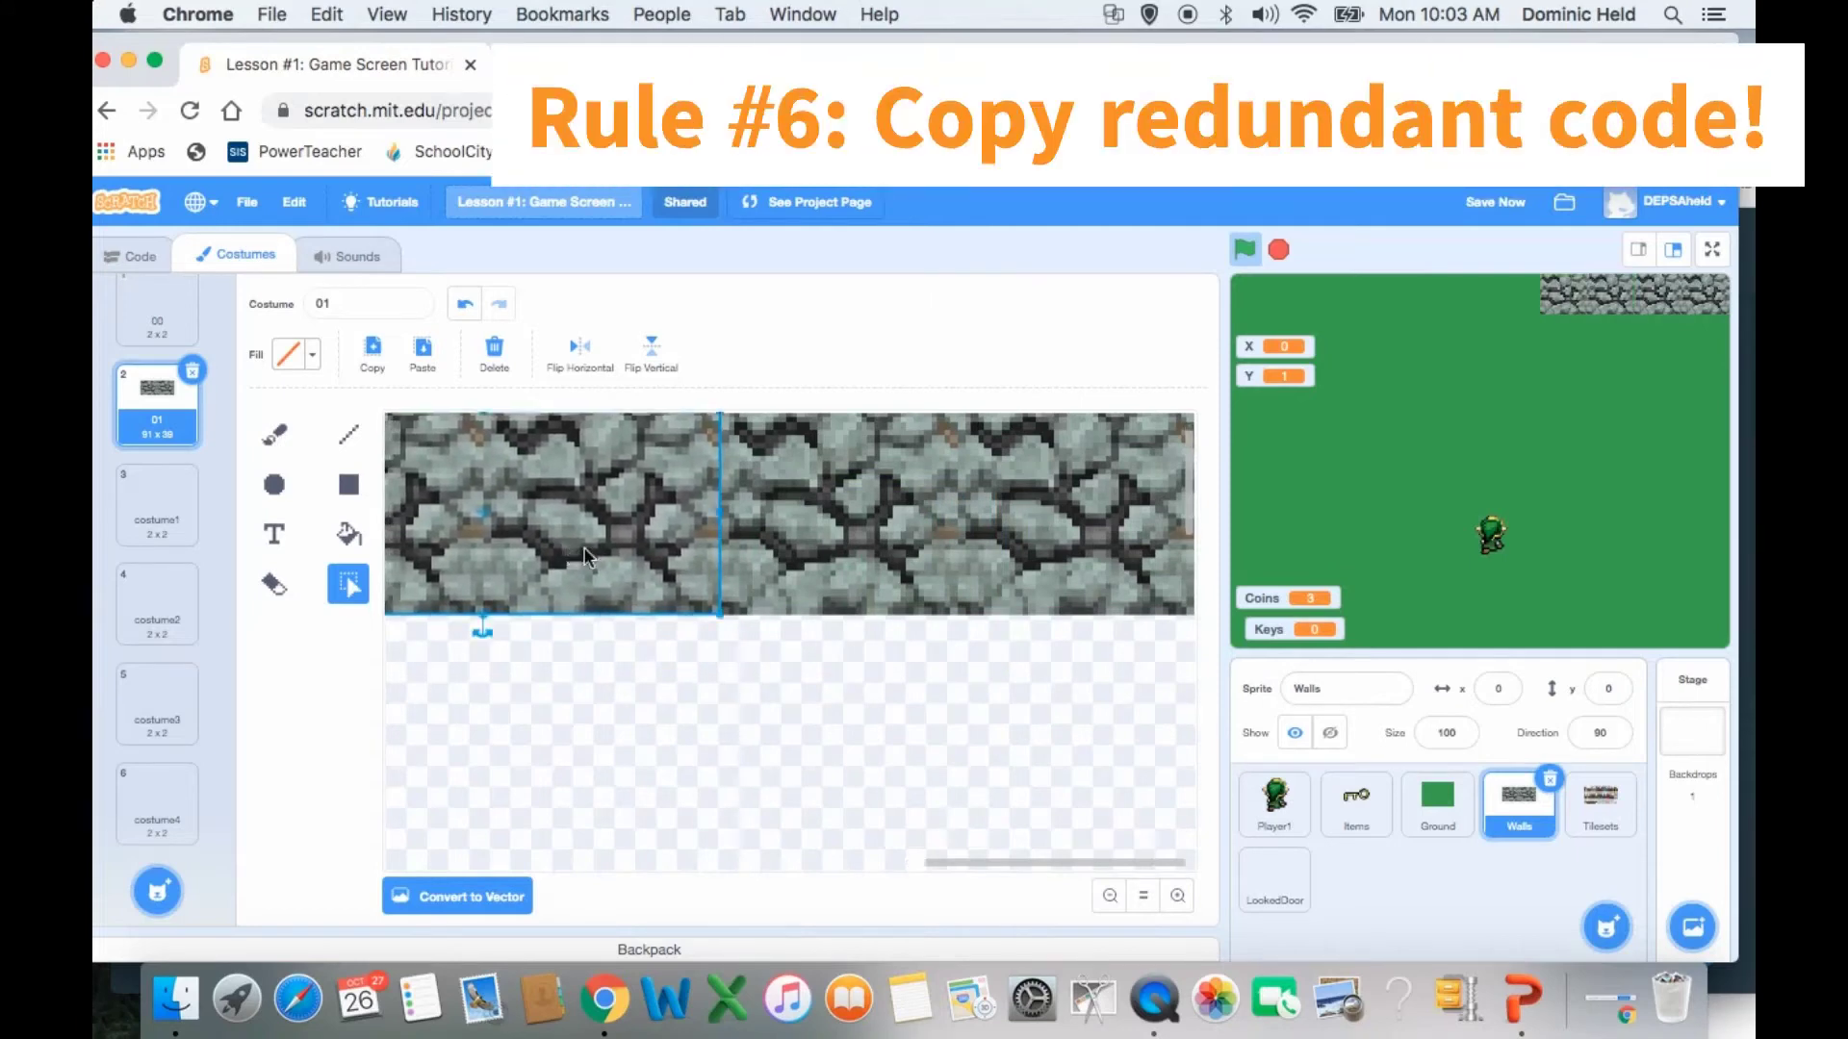
{"action": "scroll", "coordinate": [685, 668], "scroll_direction": "up", "scroll_amount": 3}
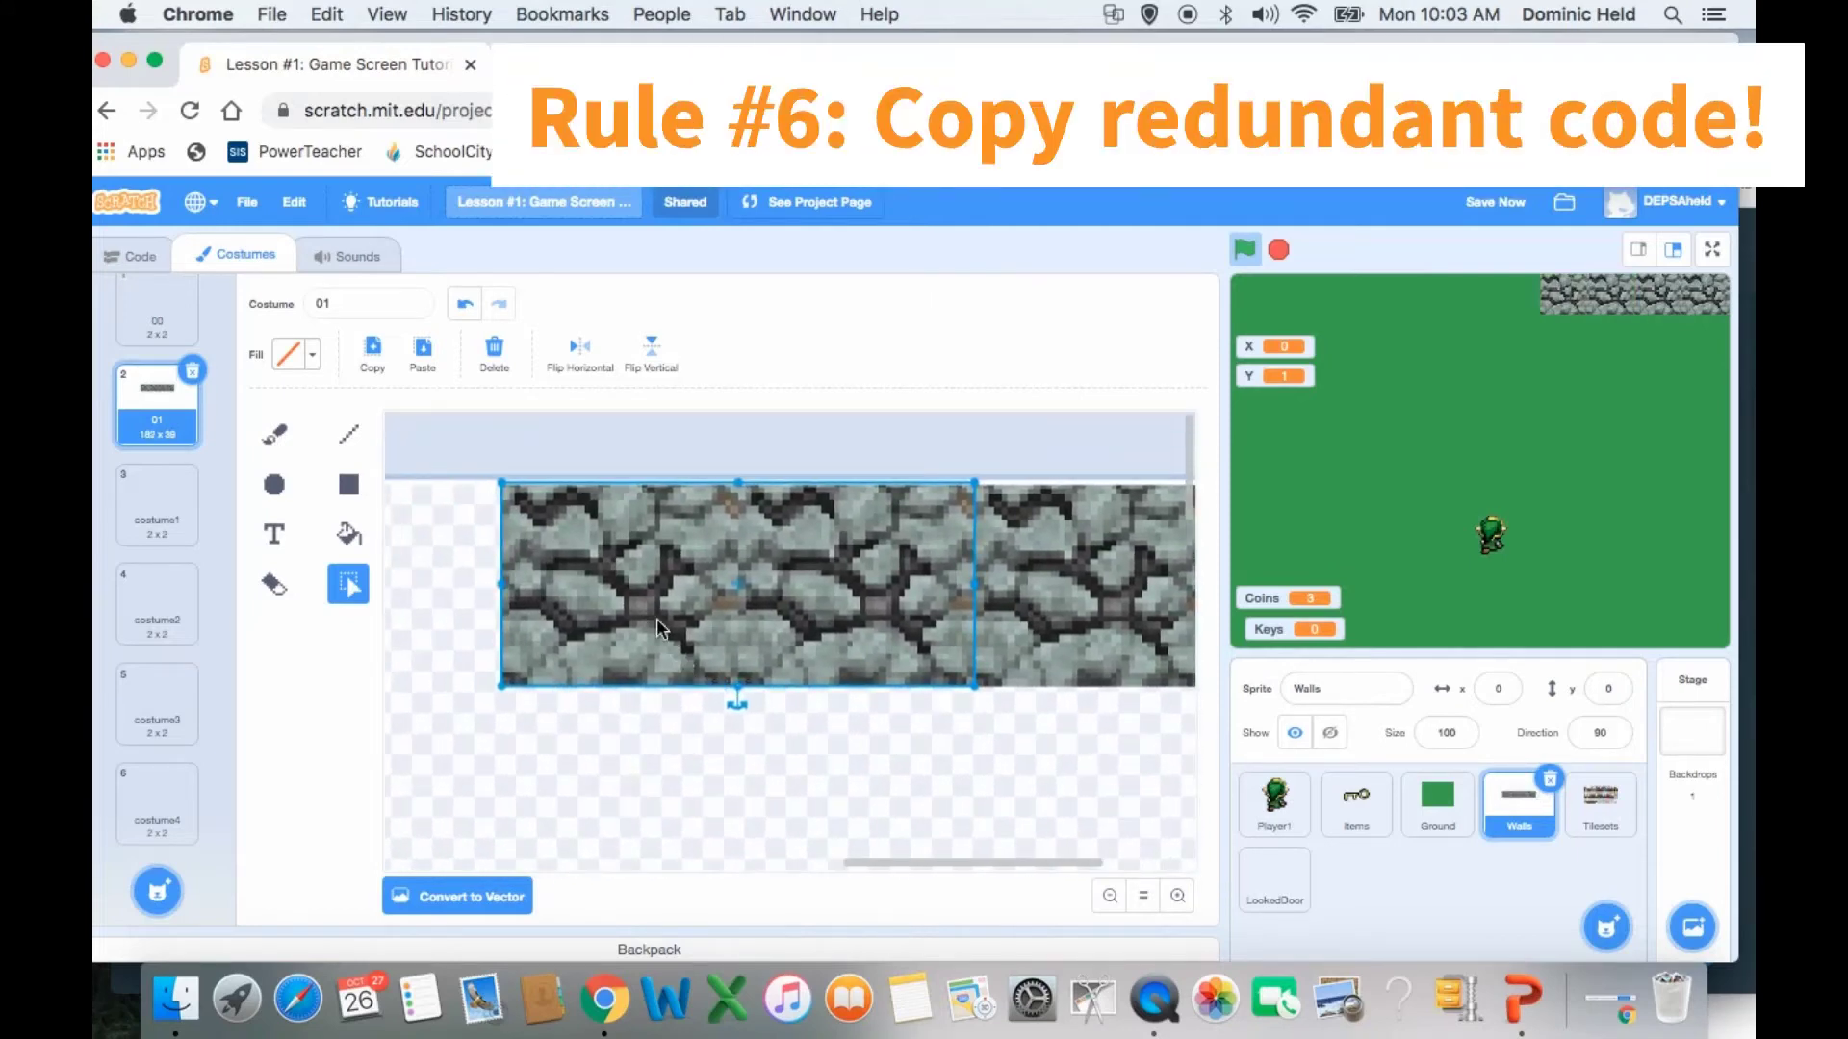
{"action": "left_click_drag", "start_coordinate": [650, 608], "coordinate": [653, 614]}
{"action": "left_click", "coordinate": [716, 802]}
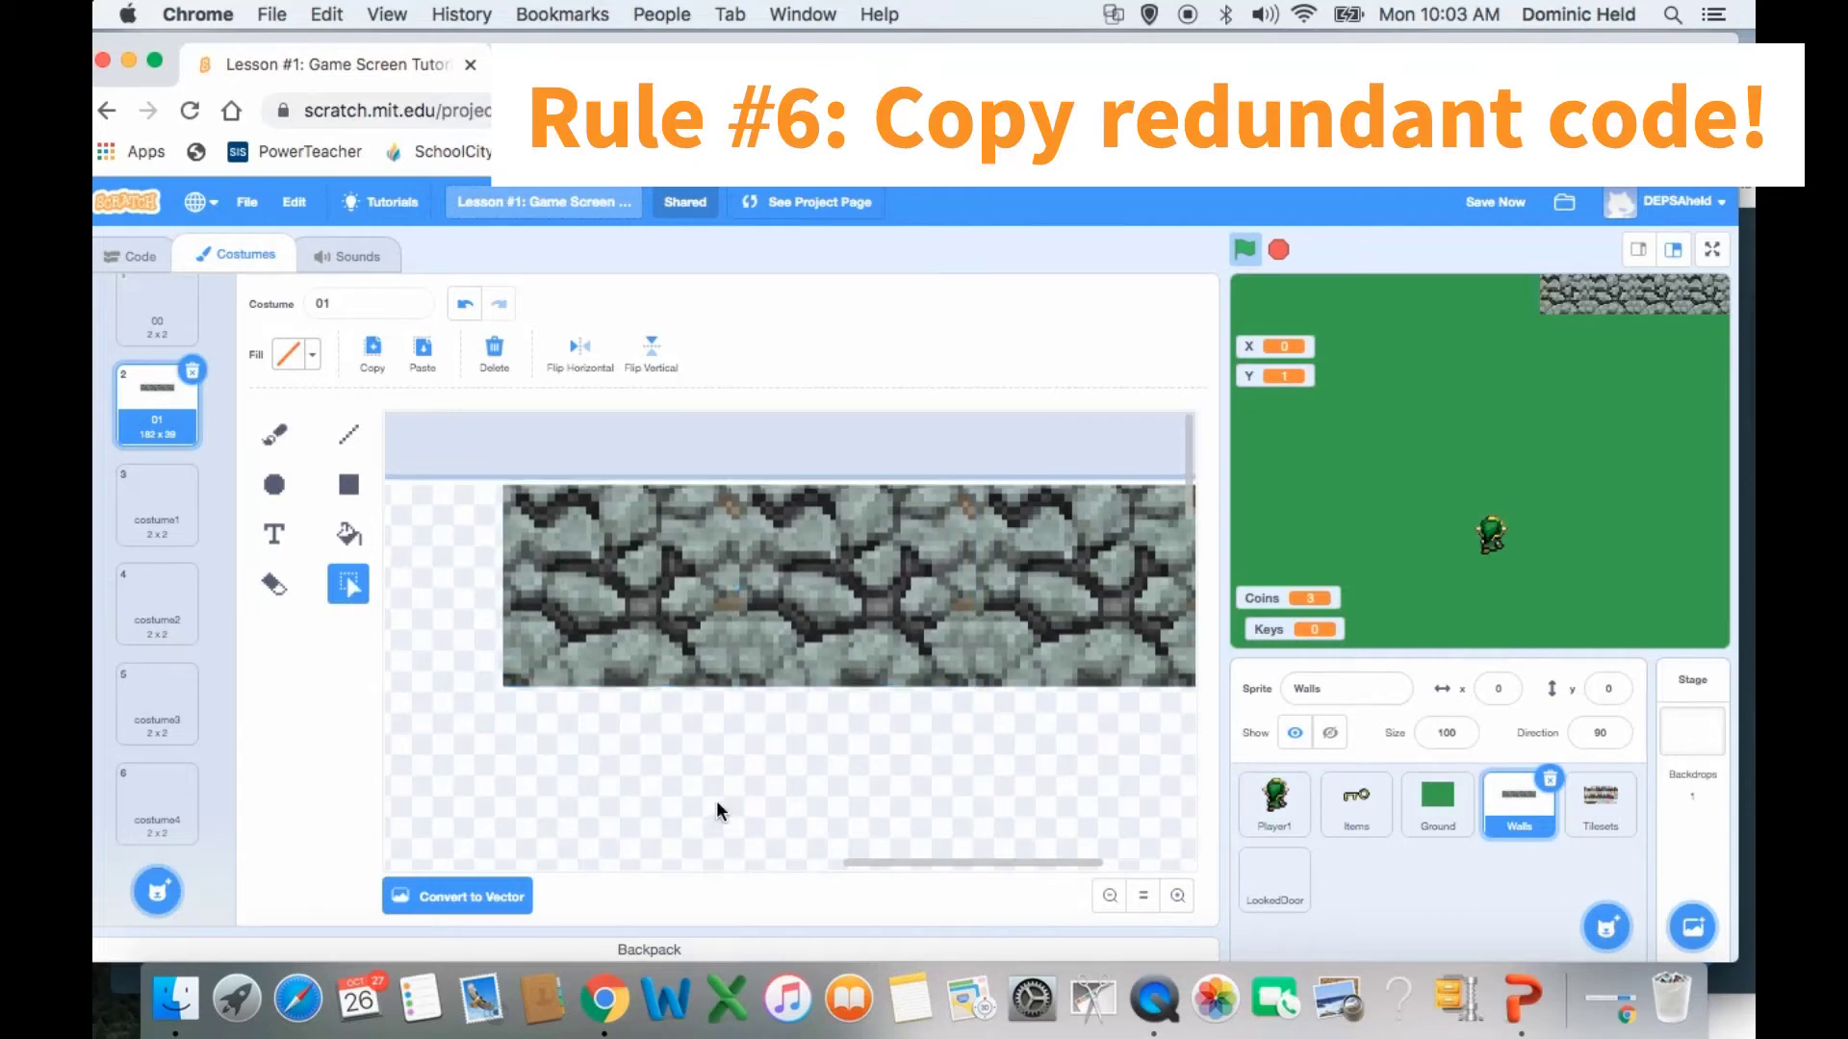
- Paste another two-tile block and attach it to the left end of the four-tile wall row
{"action": "scroll", "coordinate": [717, 802], "scroll_direction": "down", "scroll_amount": 2}
{"action": "scroll", "coordinate": [717, 802], "scroll_direction": "right", "scroll_amount": 2}
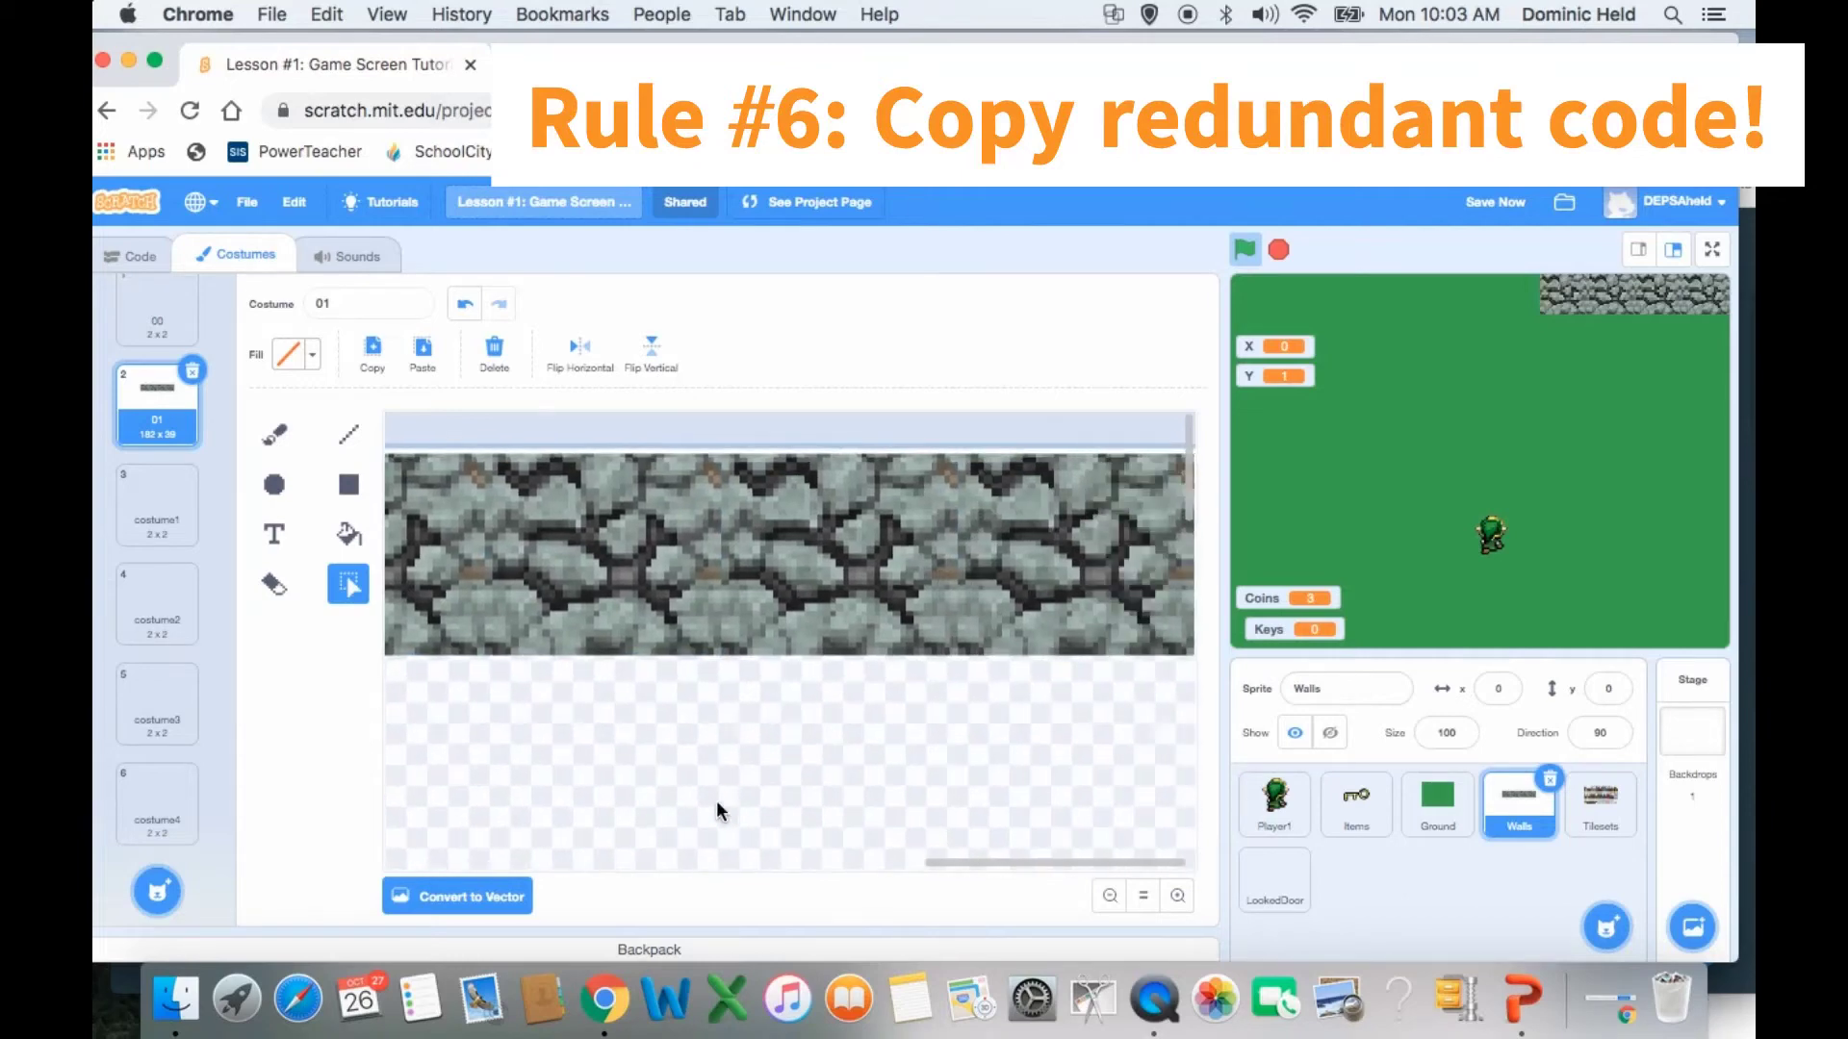
{"action": "scroll", "coordinate": [717, 804], "scroll_direction": "left", "scroll_amount": 1}
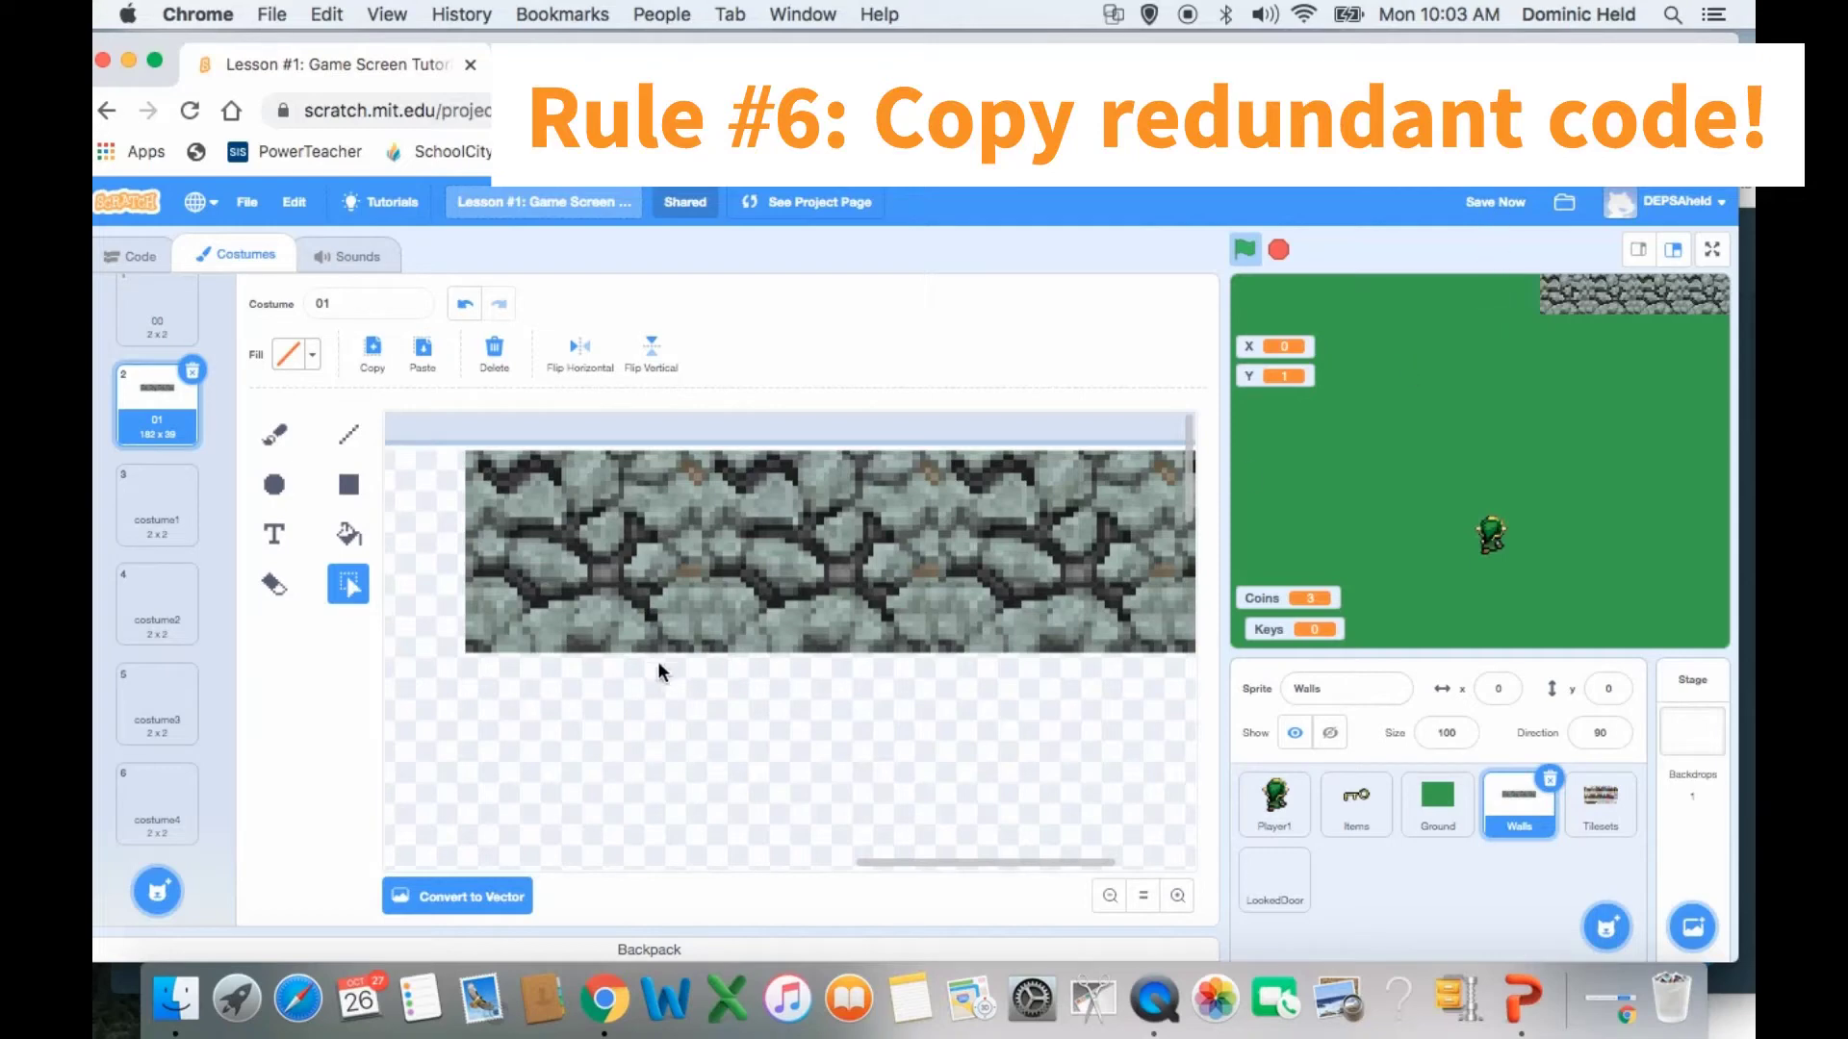
{"action": "key", "text": "super+v"}
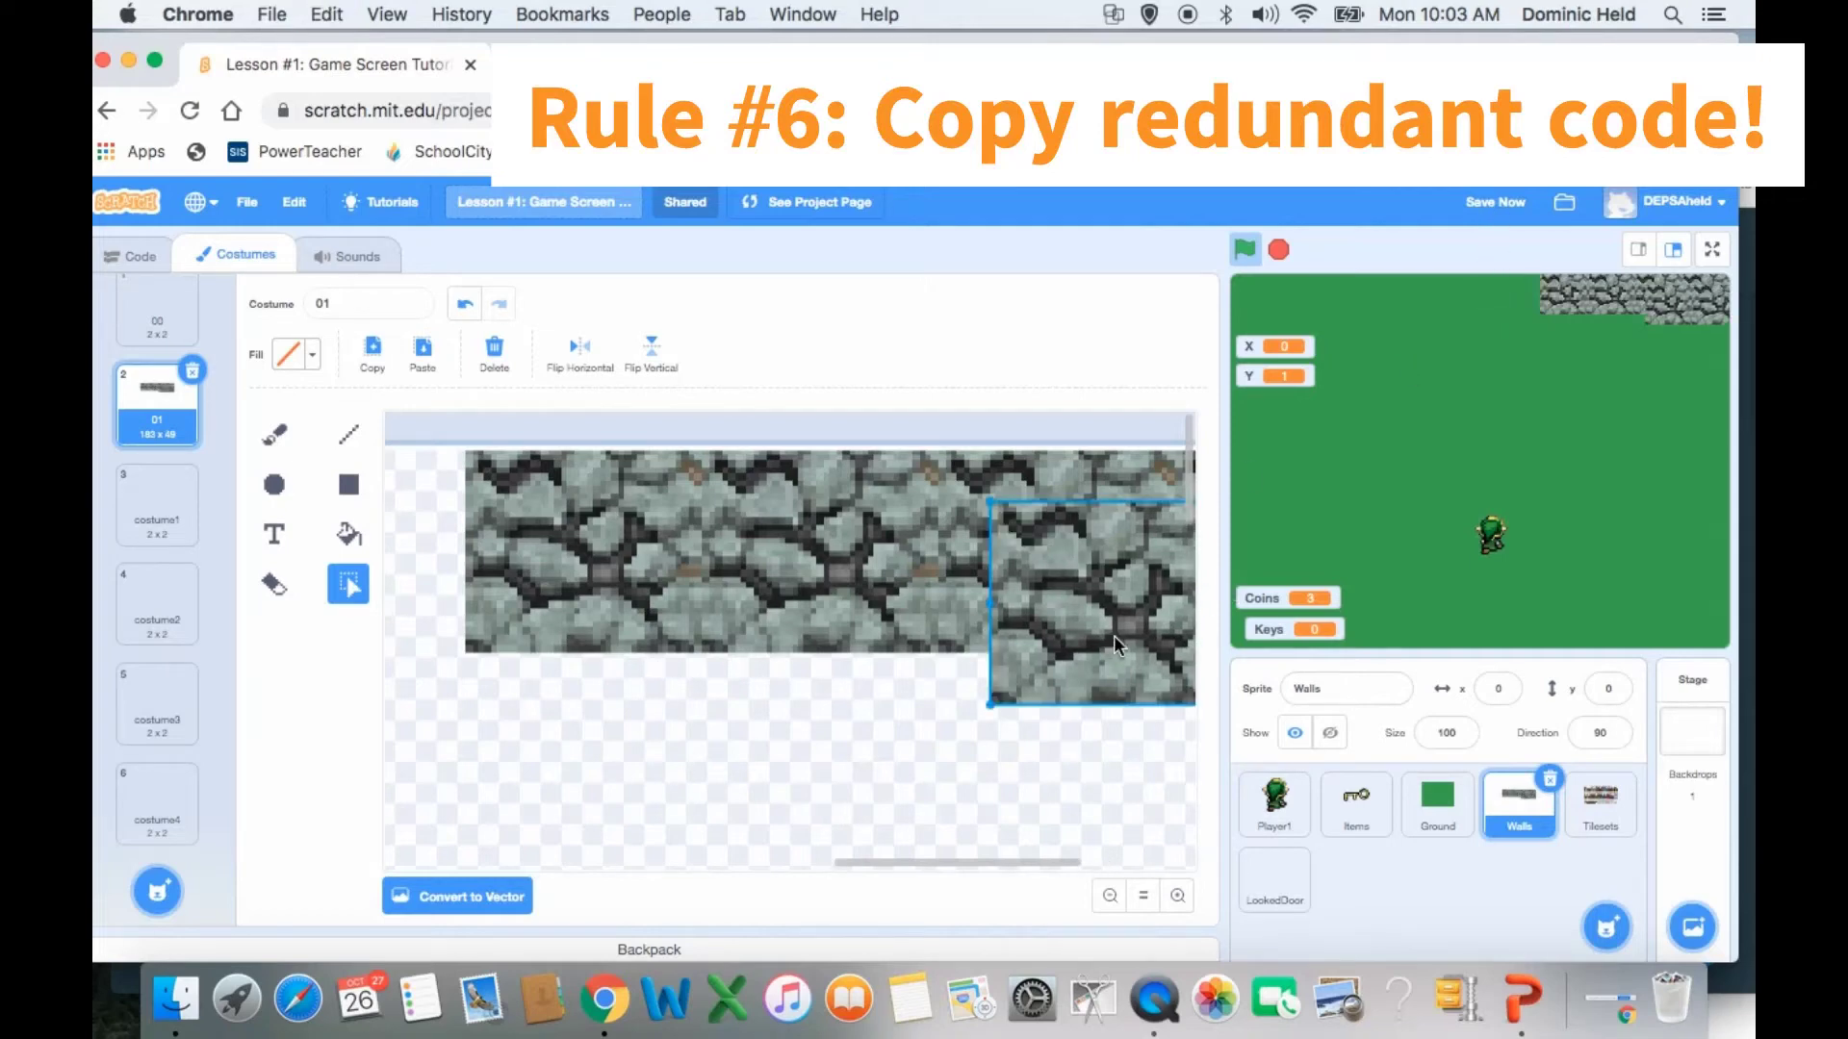
{"action": "left_click_drag", "start_coordinate": [1113, 643], "coordinate": [647, 693]}
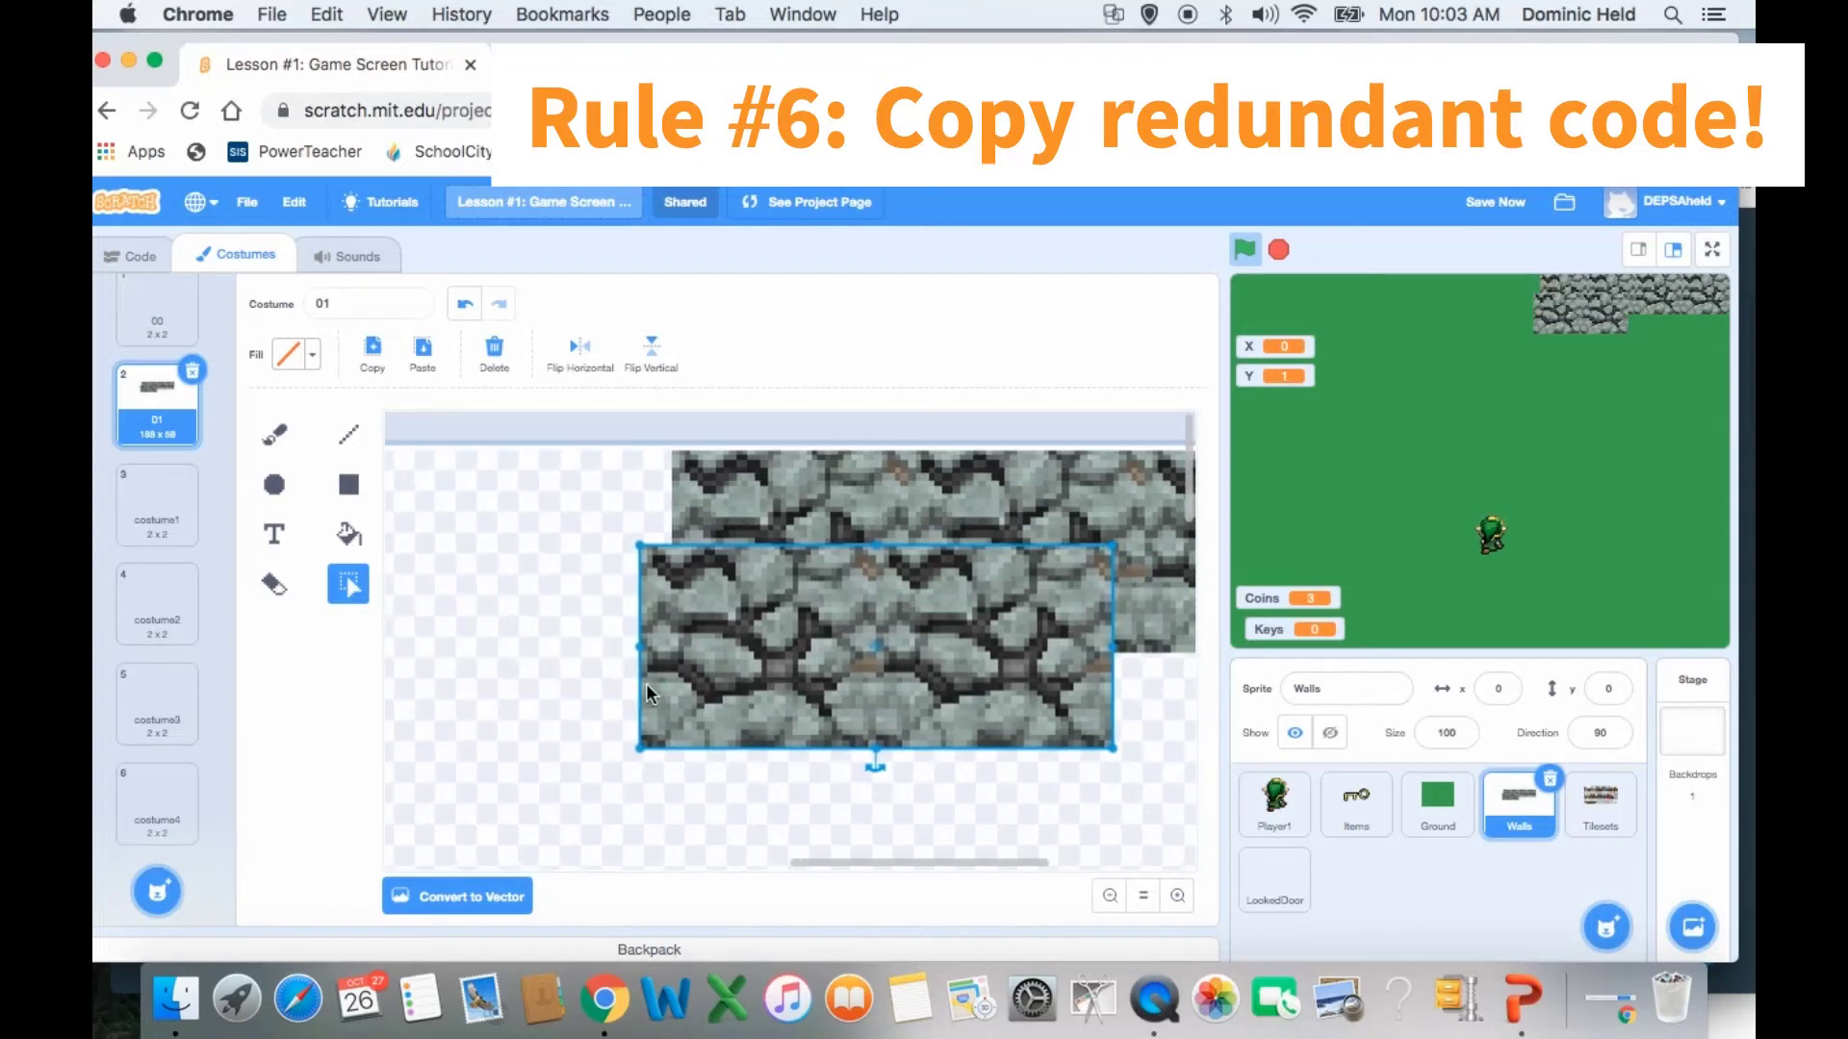
{"action": "mouse_move", "coordinate": [850, 649]}
{"action": "left_mouse_down"}
{"action": "mouse_move", "coordinate": [480, 640]}
{"action": "mouse_move", "coordinate": [380, 534]}
{"action": "mouse_move", "coordinate": [416, 560]}
{"action": "left_mouse_up"}
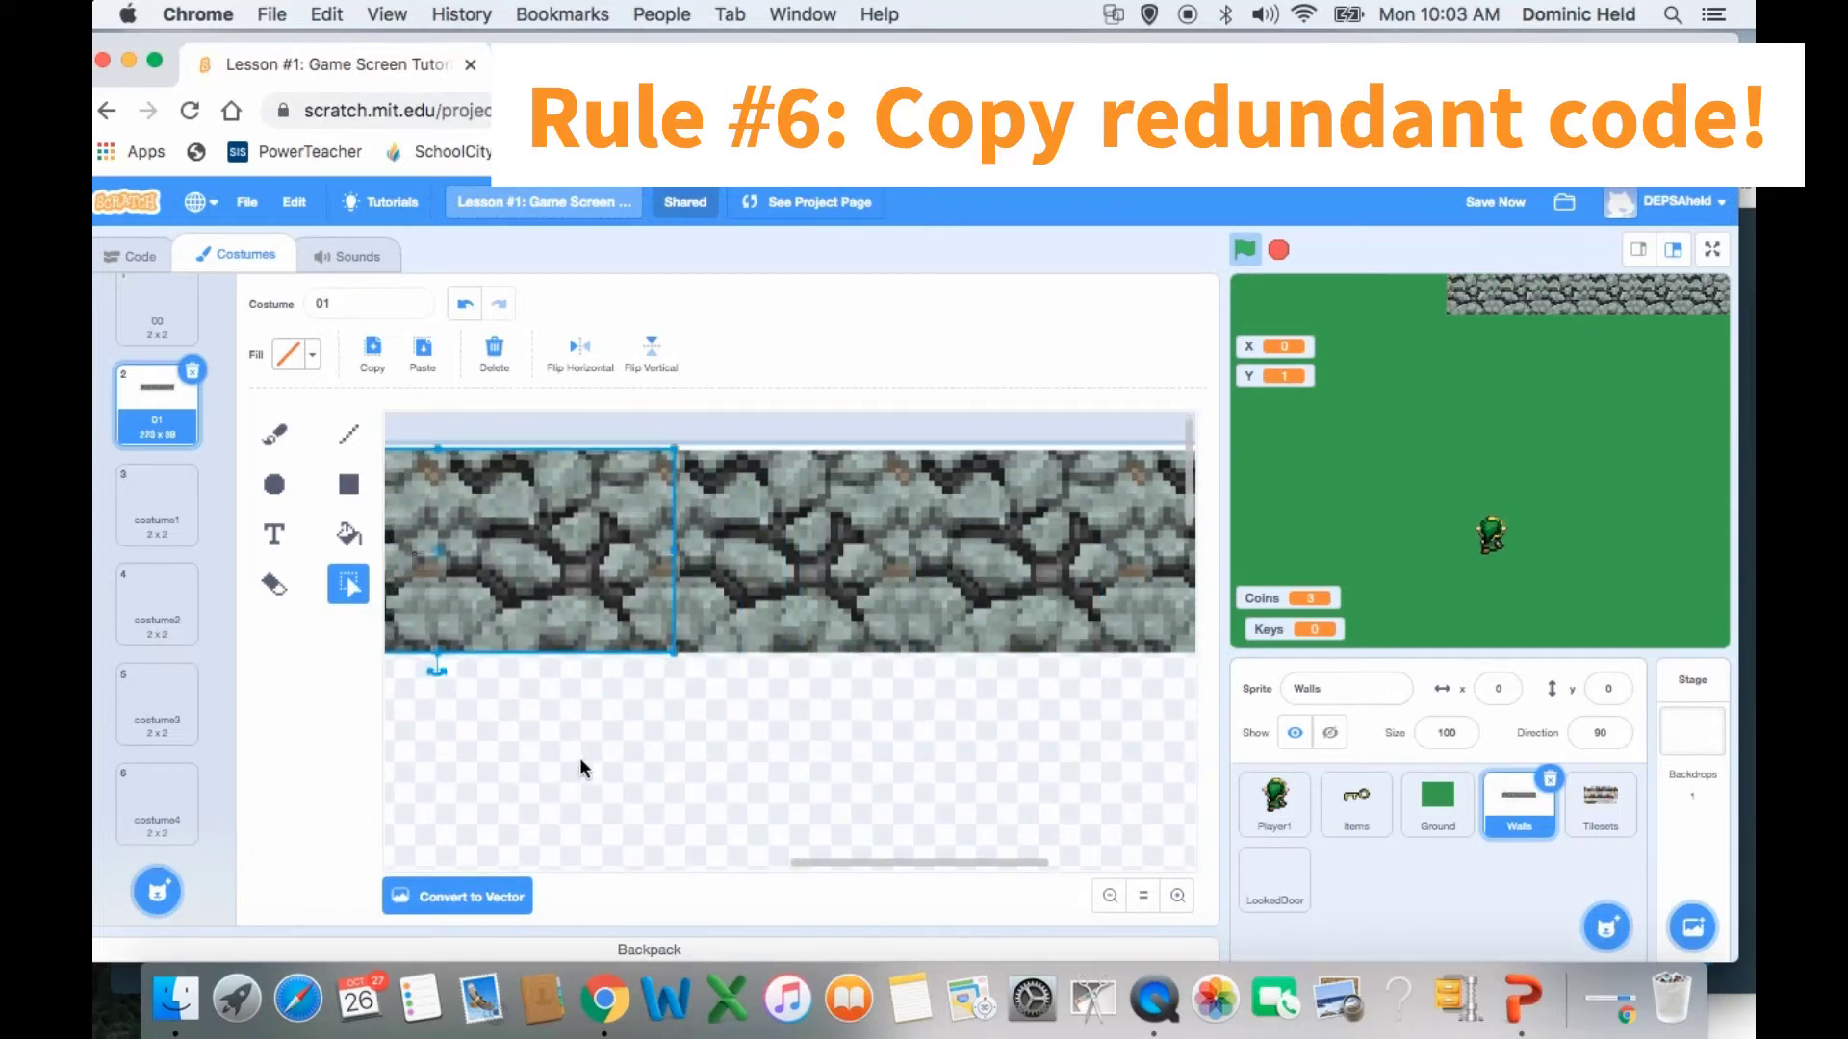
- Paste another two-tile block and attach it to the left end of the six-tile wall row
{"action": "scroll", "coordinate": [579, 758], "scroll_direction": "left", "scroll_amount": 5}
{"action": "scroll", "coordinate": [580, 768], "scroll_direction": "left", "scroll_amount": 1}
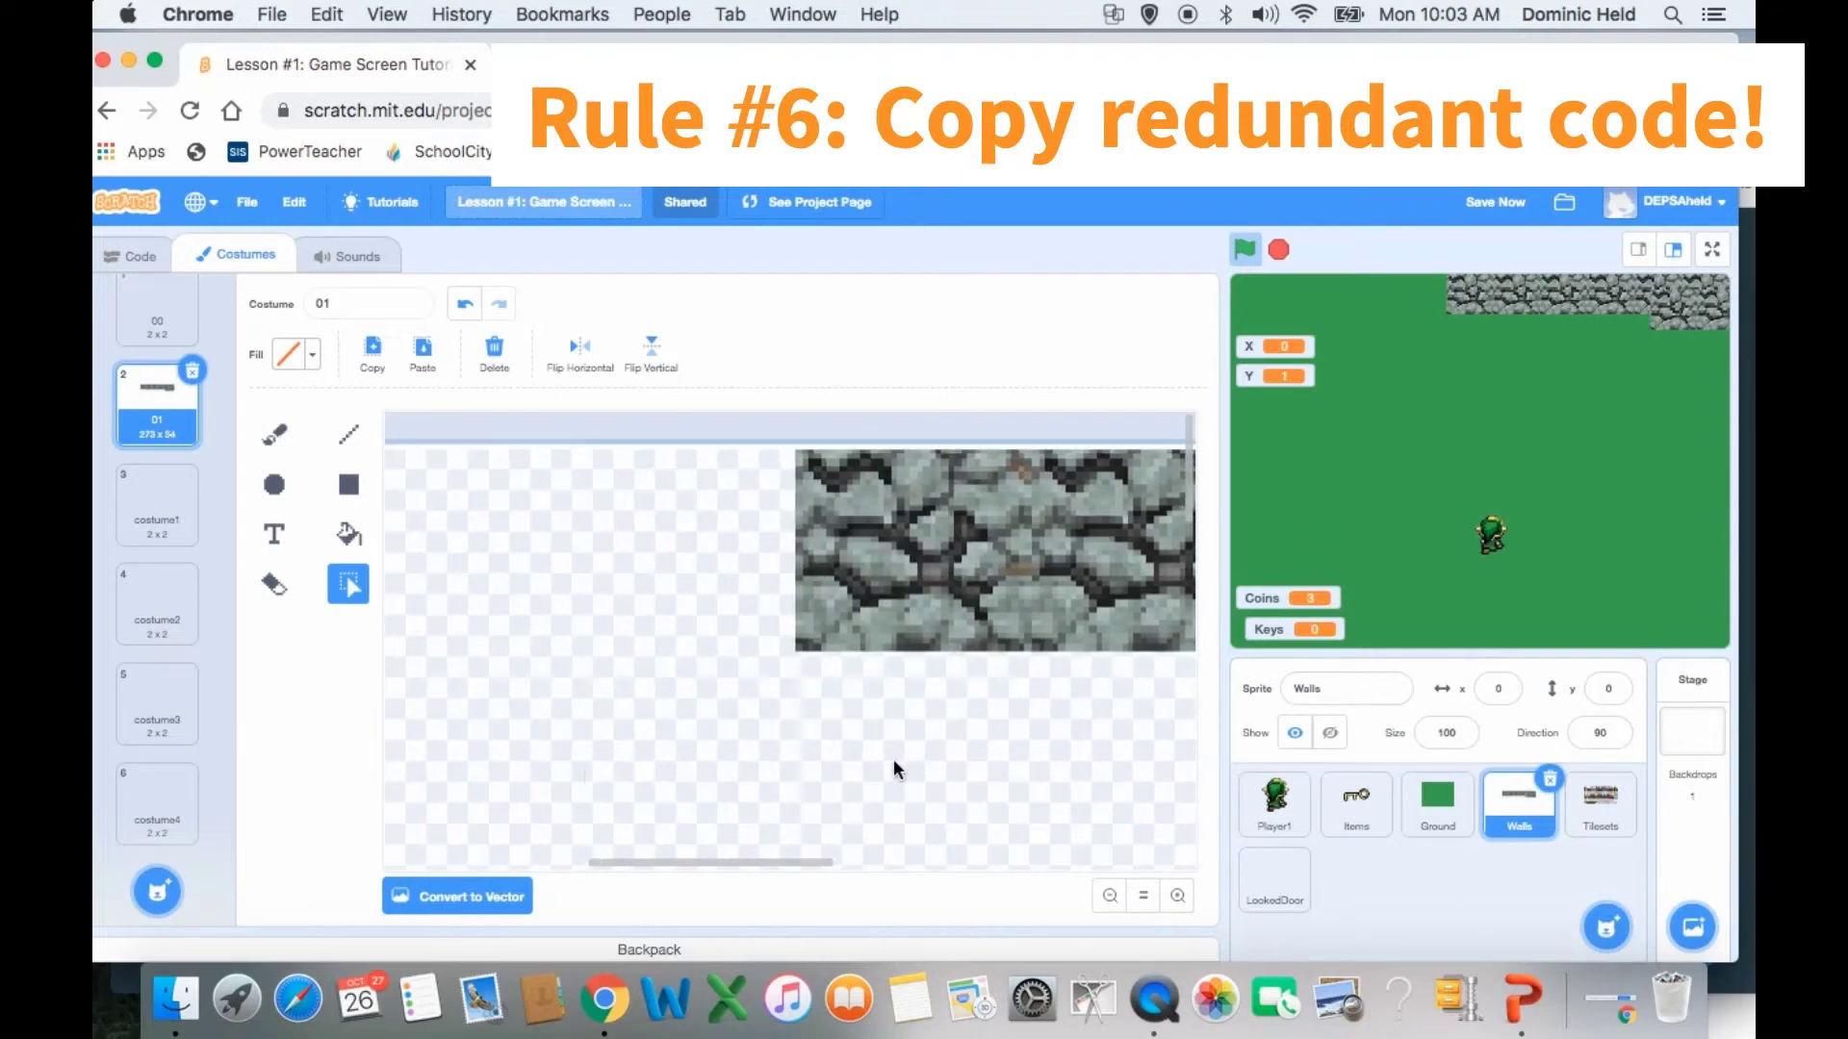
{"action": "key", "text": "ctrl+v"}
{"action": "scroll", "coordinate": [914, 770], "scroll_direction": "right", "scroll_amount": 5}
{"action": "left_click_drag", "start_coordinate": [995, 753], "coordinate": [504, 714]}
{"action": "scroll", "coordinate": [504, 715], "scroll_direction": "left", "scroll_amount": 10}
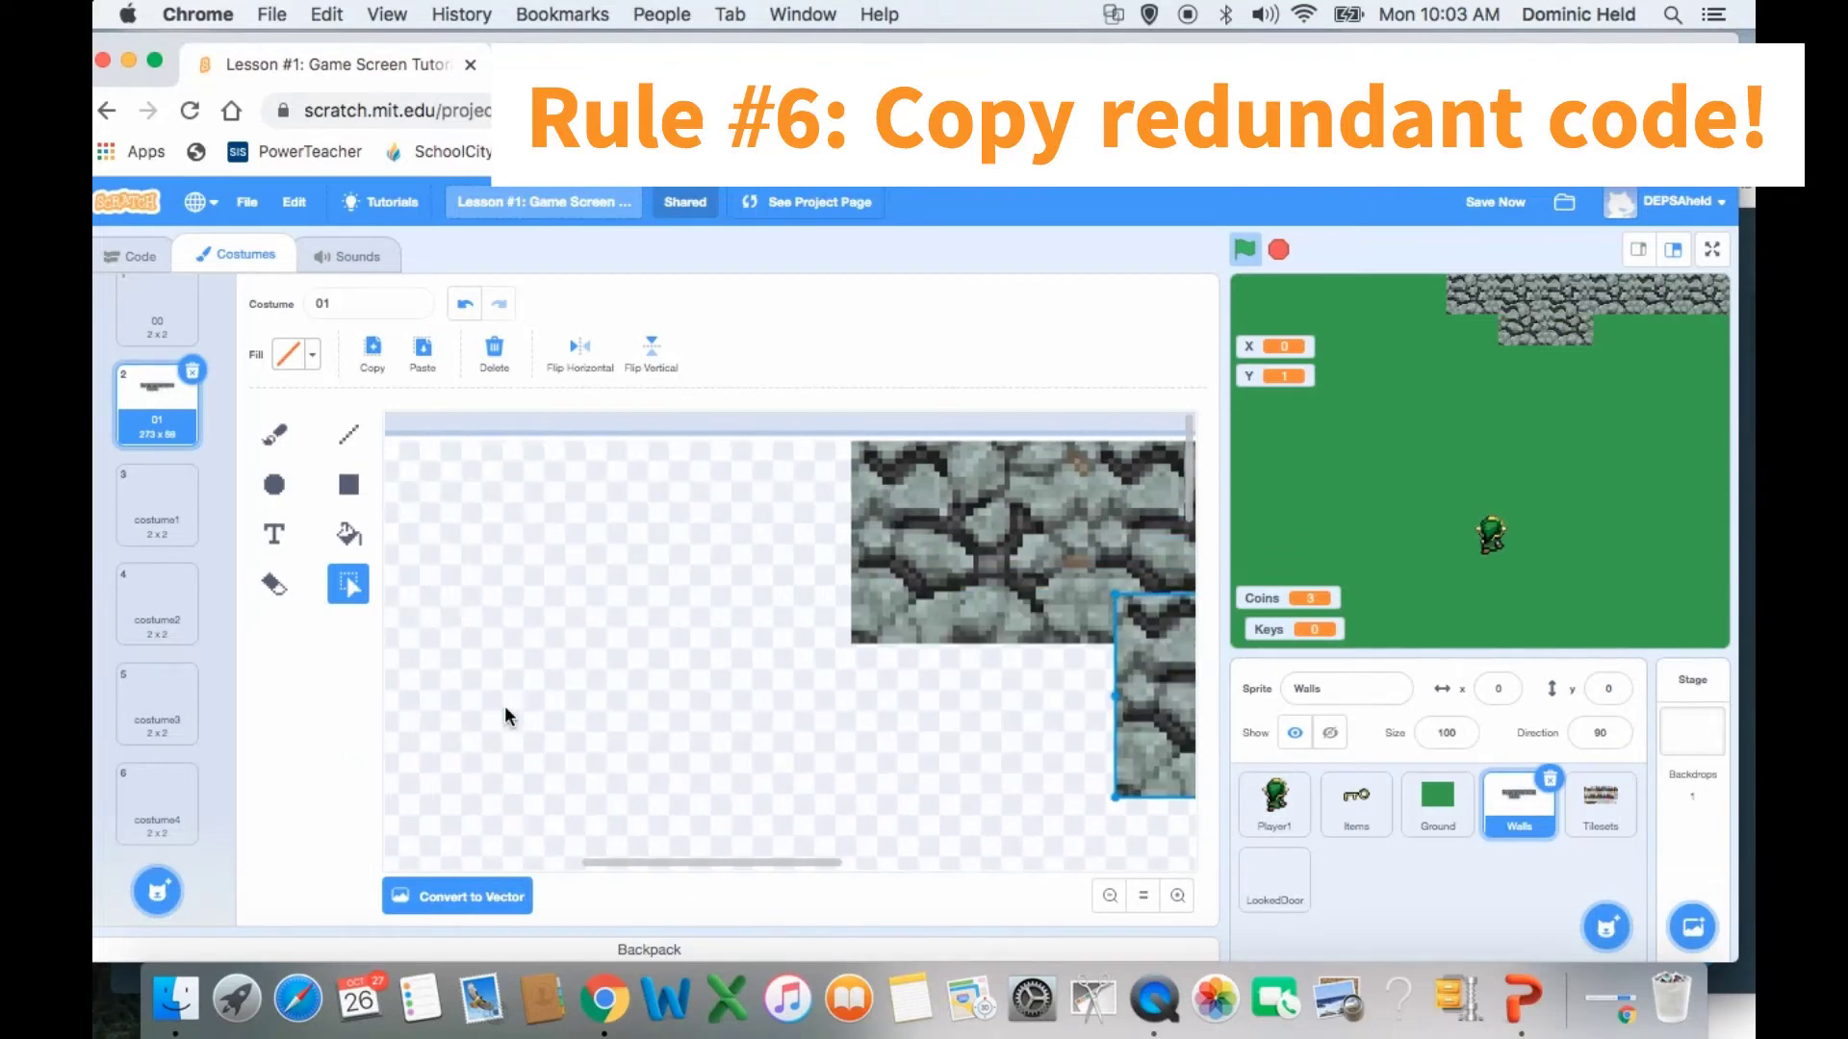
{"action": "left_click_drag", "start_coordinate": [1170, 691], "coordinate": [433, 550]}
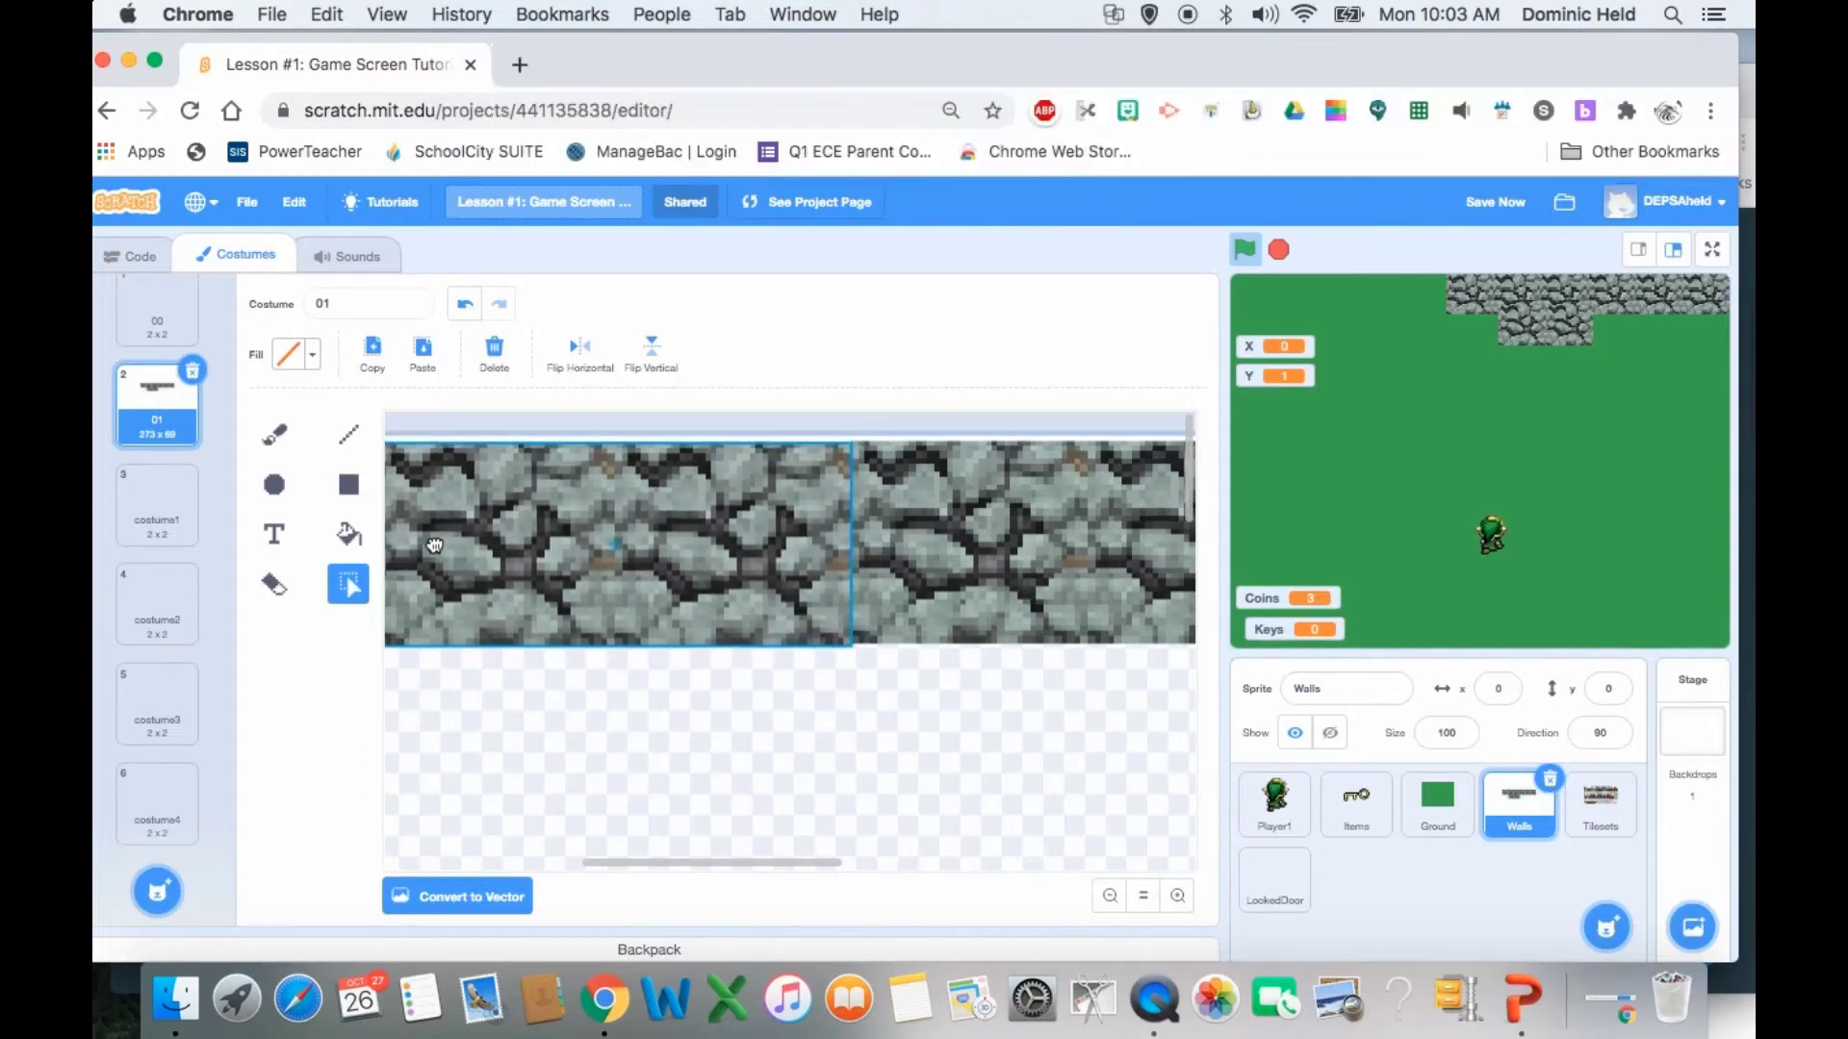
{"action": "left_click", "coordinate": [624, 765]}
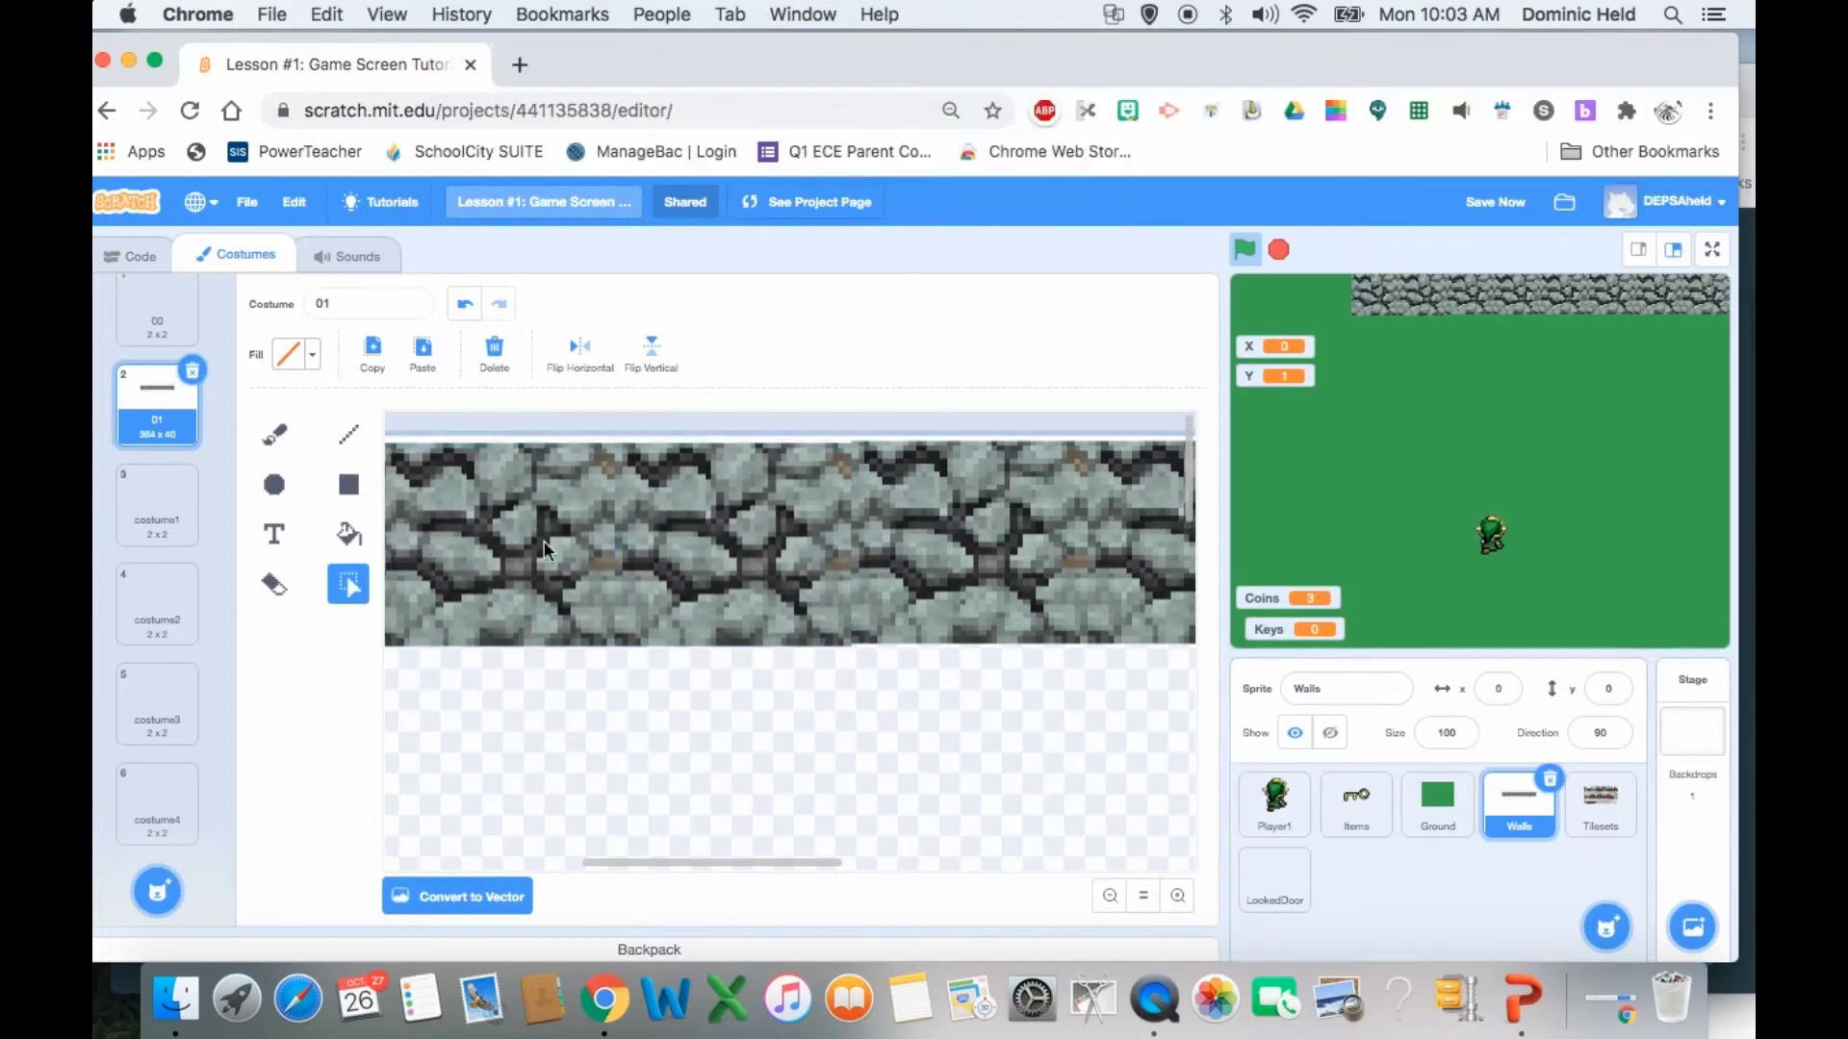
- Undo the block's deselection and nudge it level with the rest of the wall row
{"action": "left_click", "coordinate": [465, 305]}
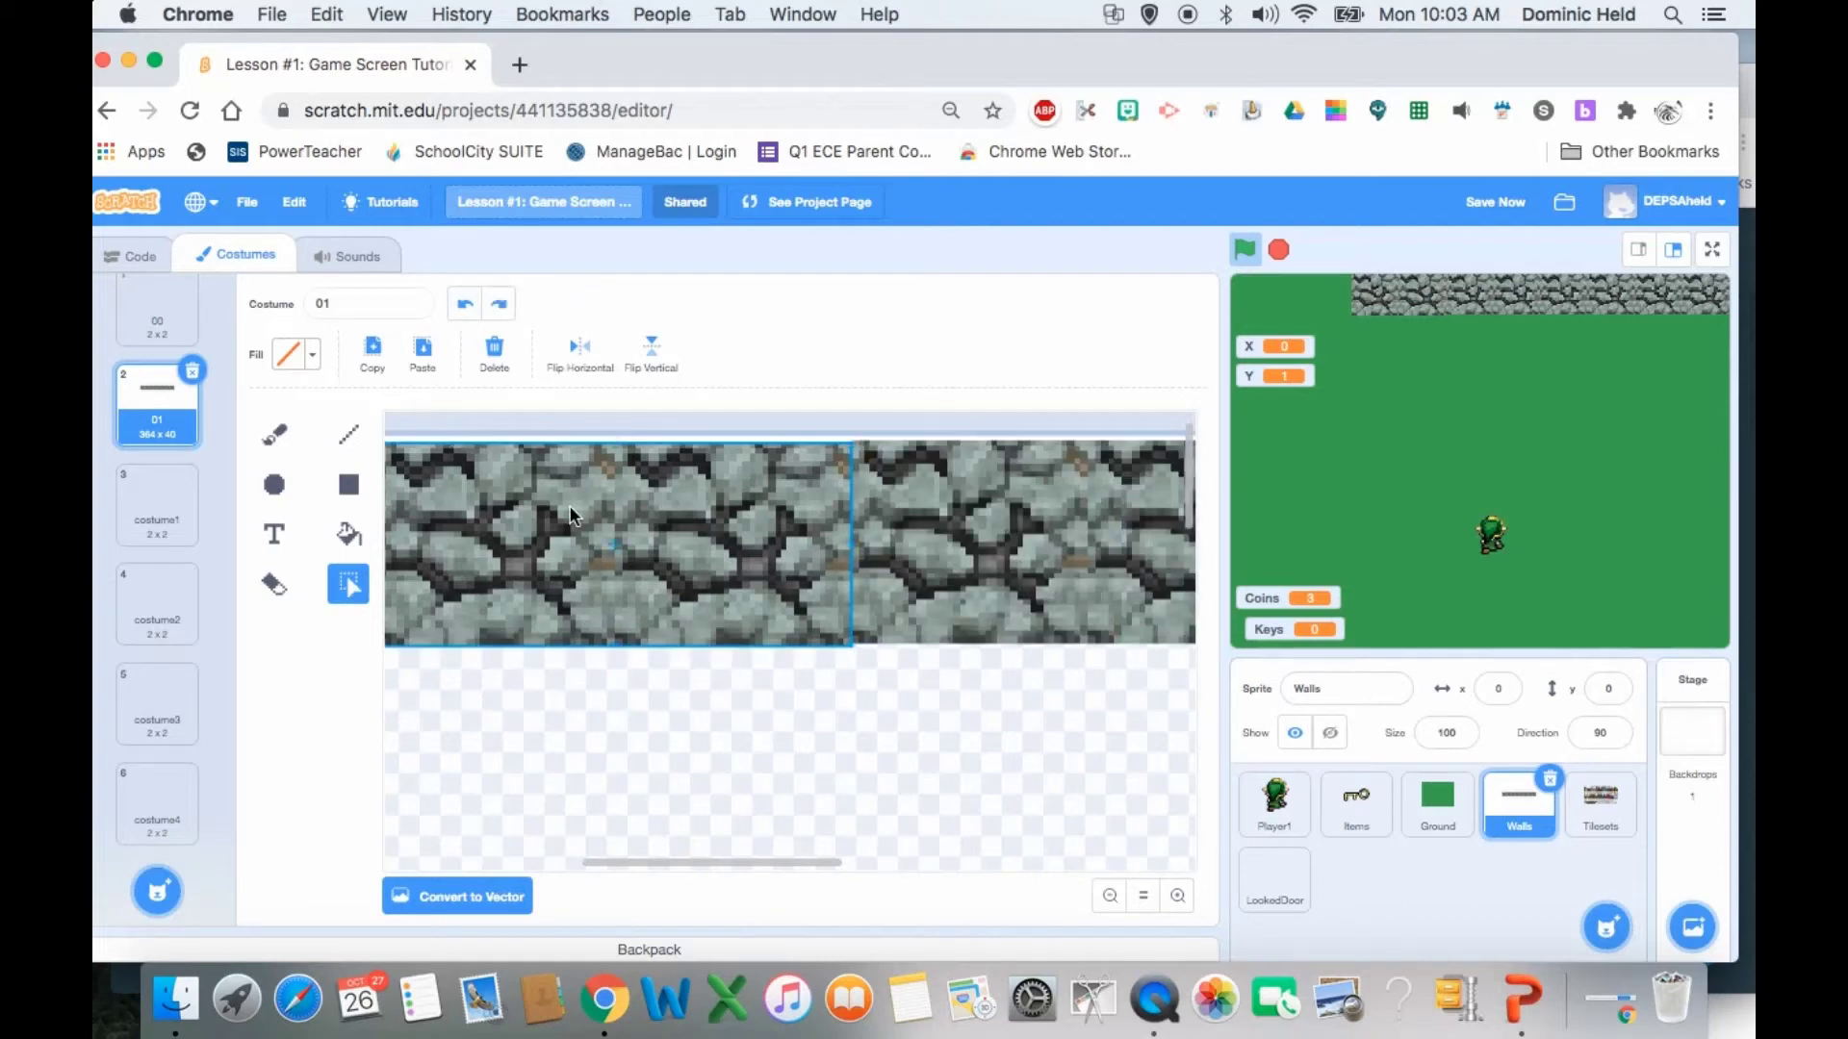
{"action": "left_click_drag", "start_coordinate": [570, 517], "coordinate": [575, 507]}
{"action": "left_click", "coordinate": [630, 705]}
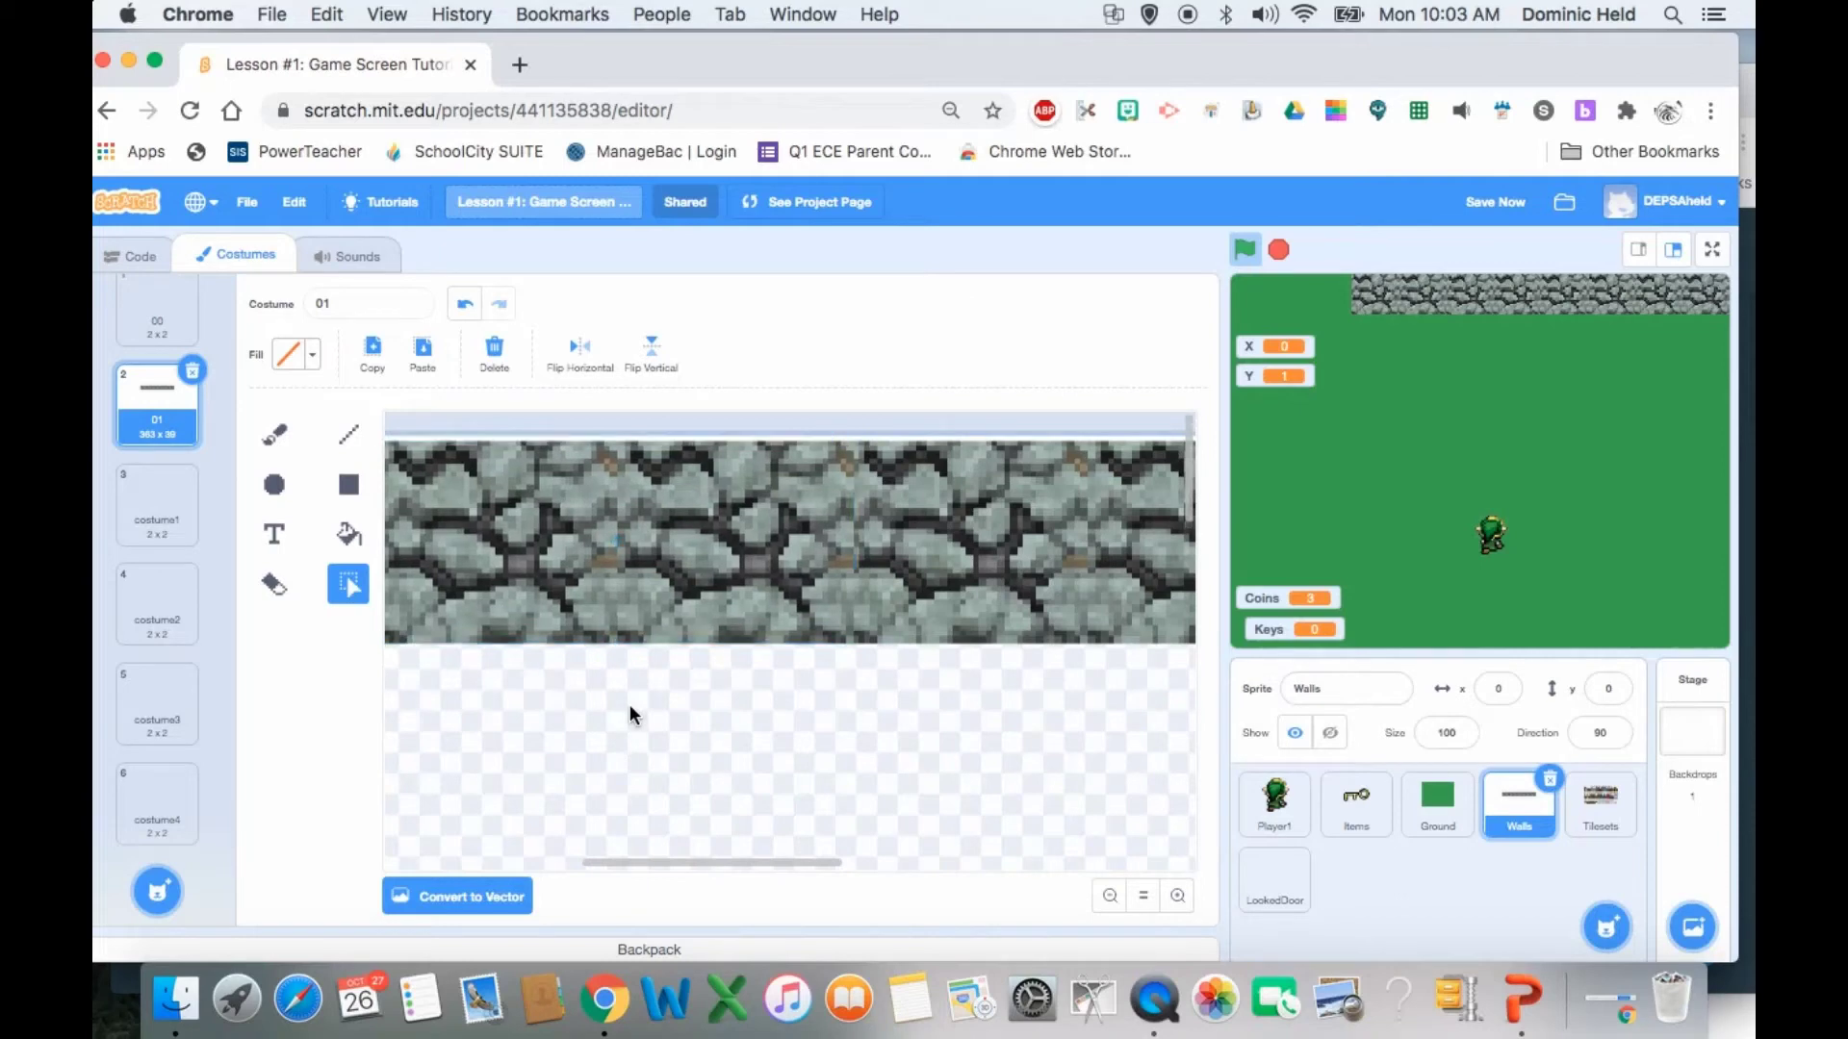
- Select the whole wall row at full height and duplicate it
{"action": "scroll", "coordinate": [629, 704], "scroll_direction": "left", "scroll_amount": 10}
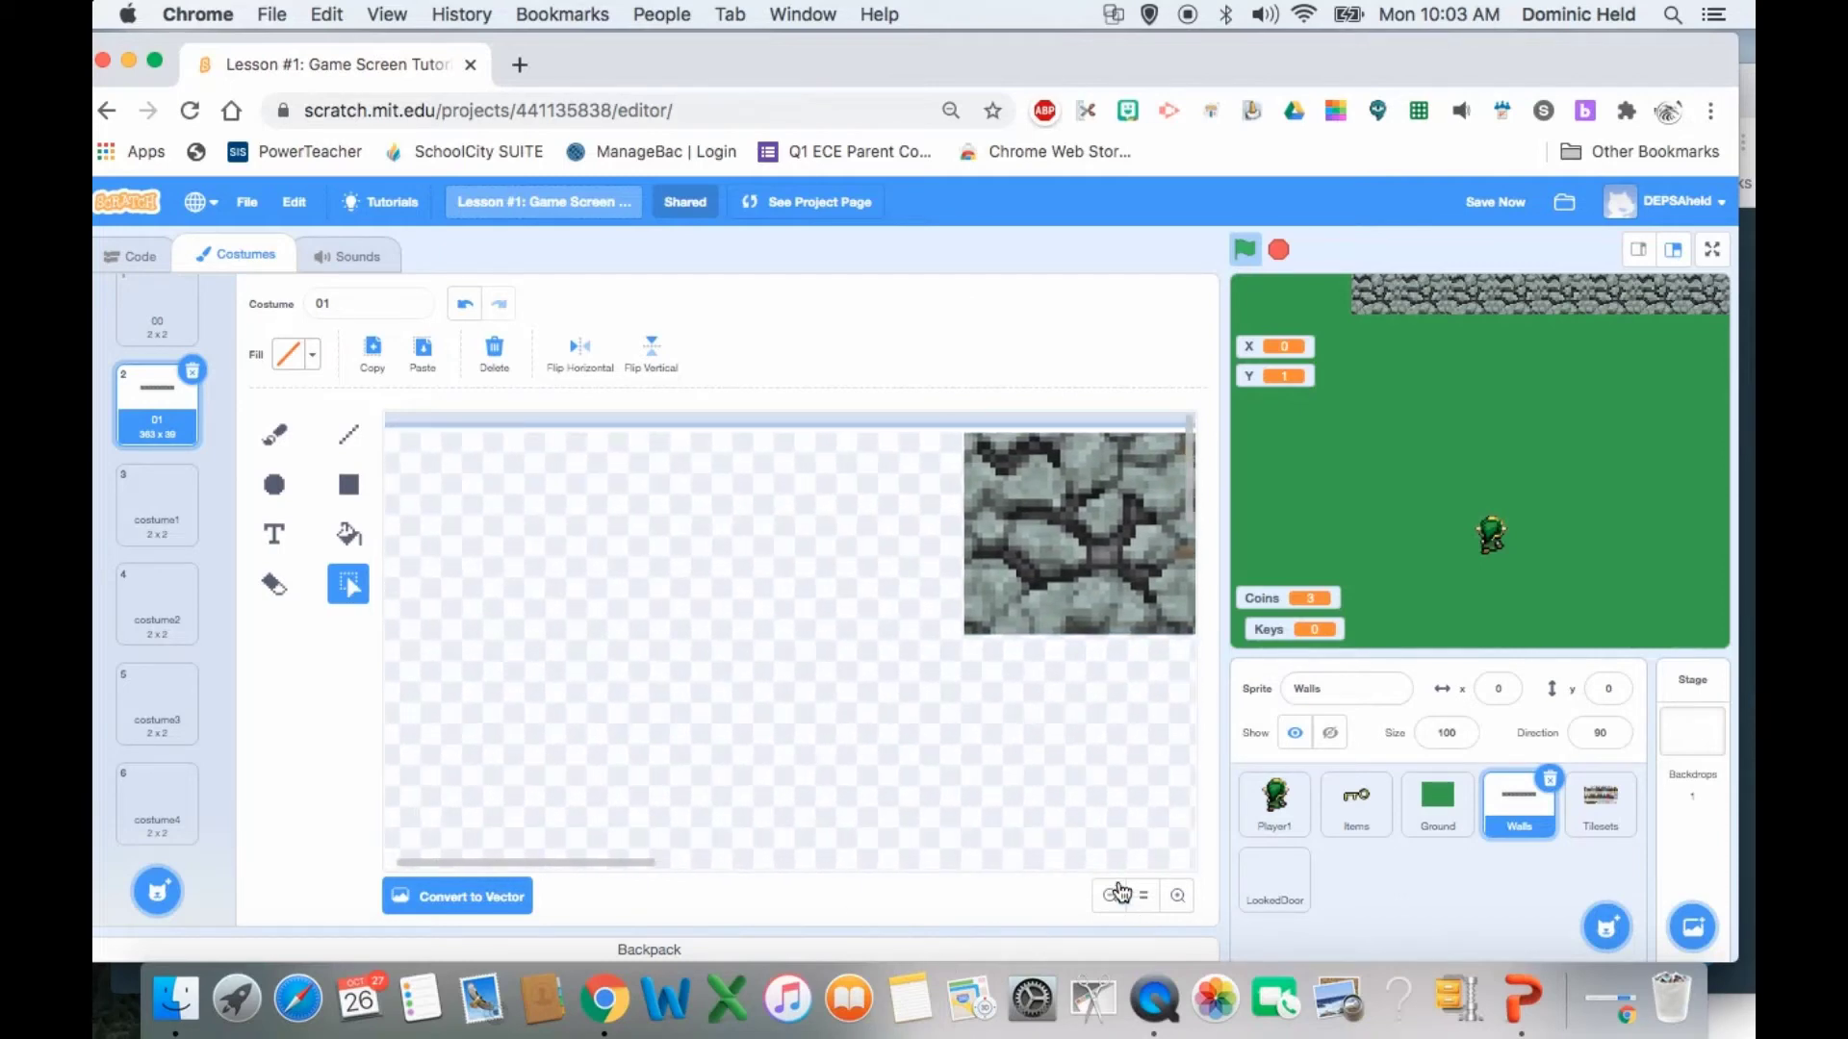
{"action": "left_click", "coordinate": [1109, 896]}
{"action": "left_click", "coordinate": [1110, 896]}
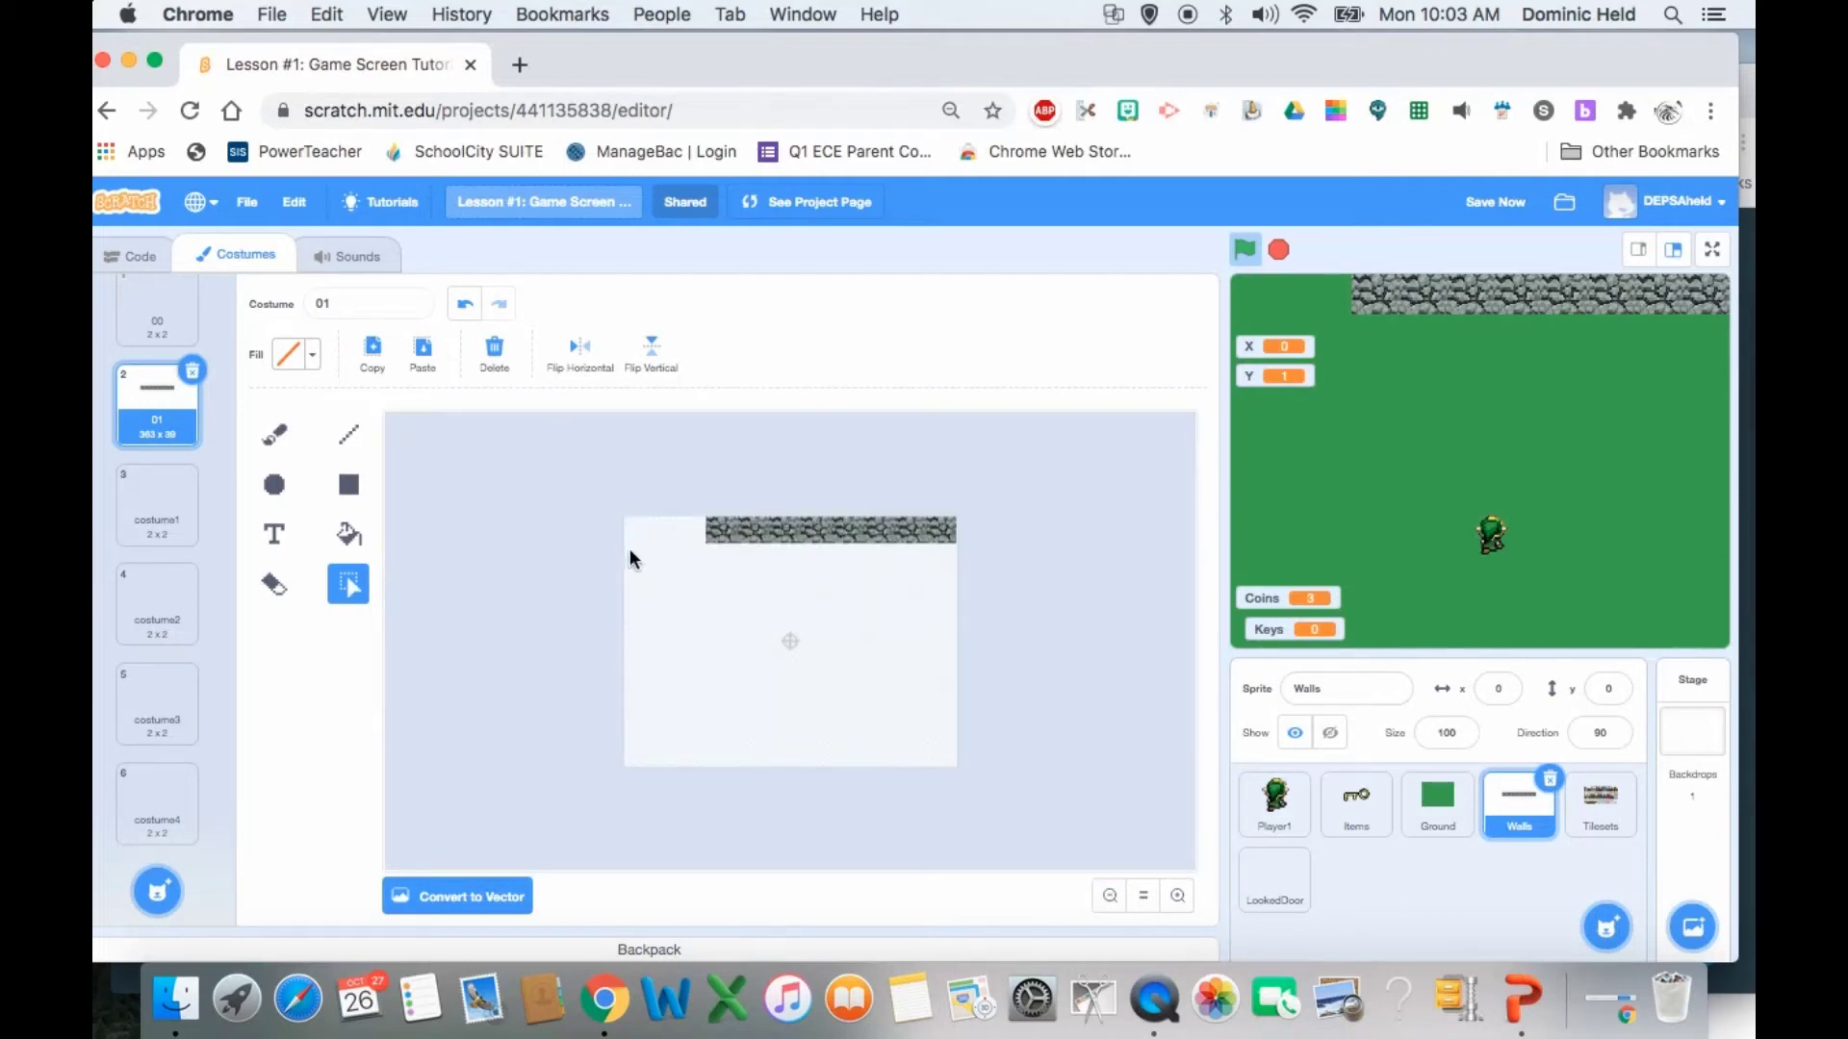
{"action": "left_click_drag", "start_coordinate": [654, 576], "coordinate": [1055, 535]}
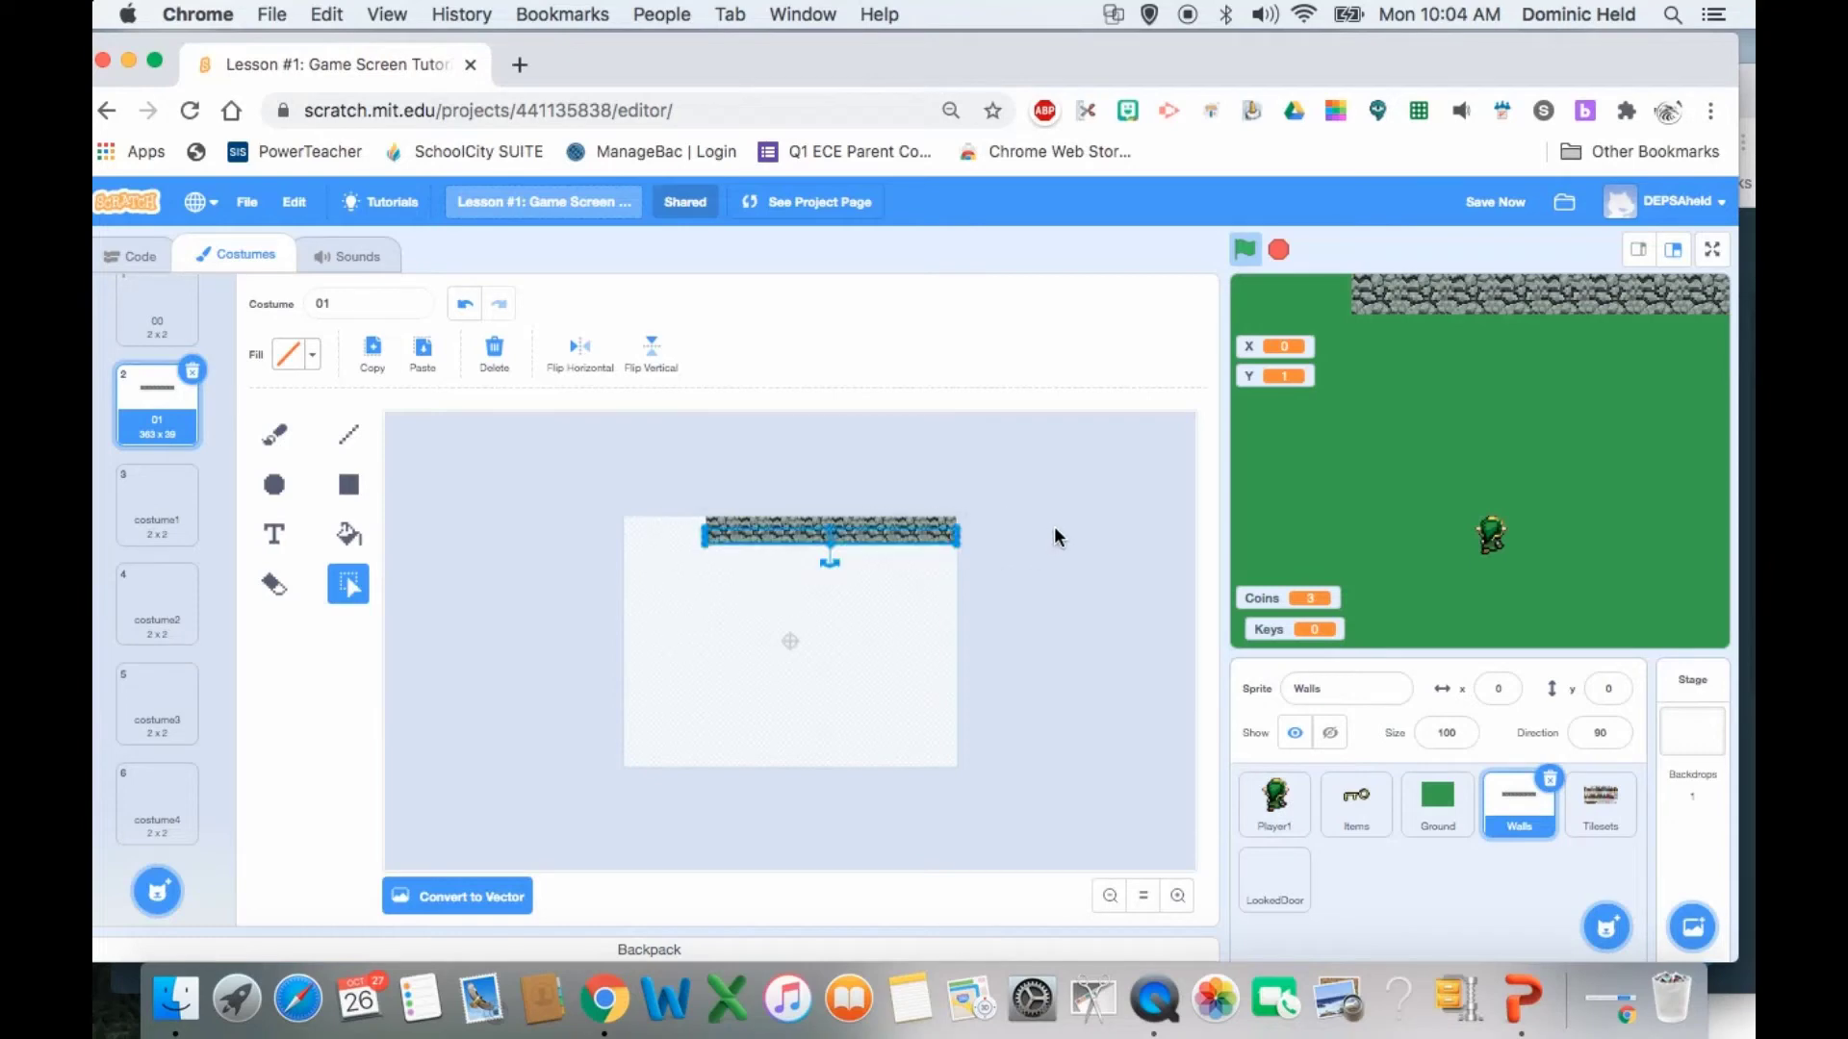
{"action": "left_click", "coordinate": [704, 657]}
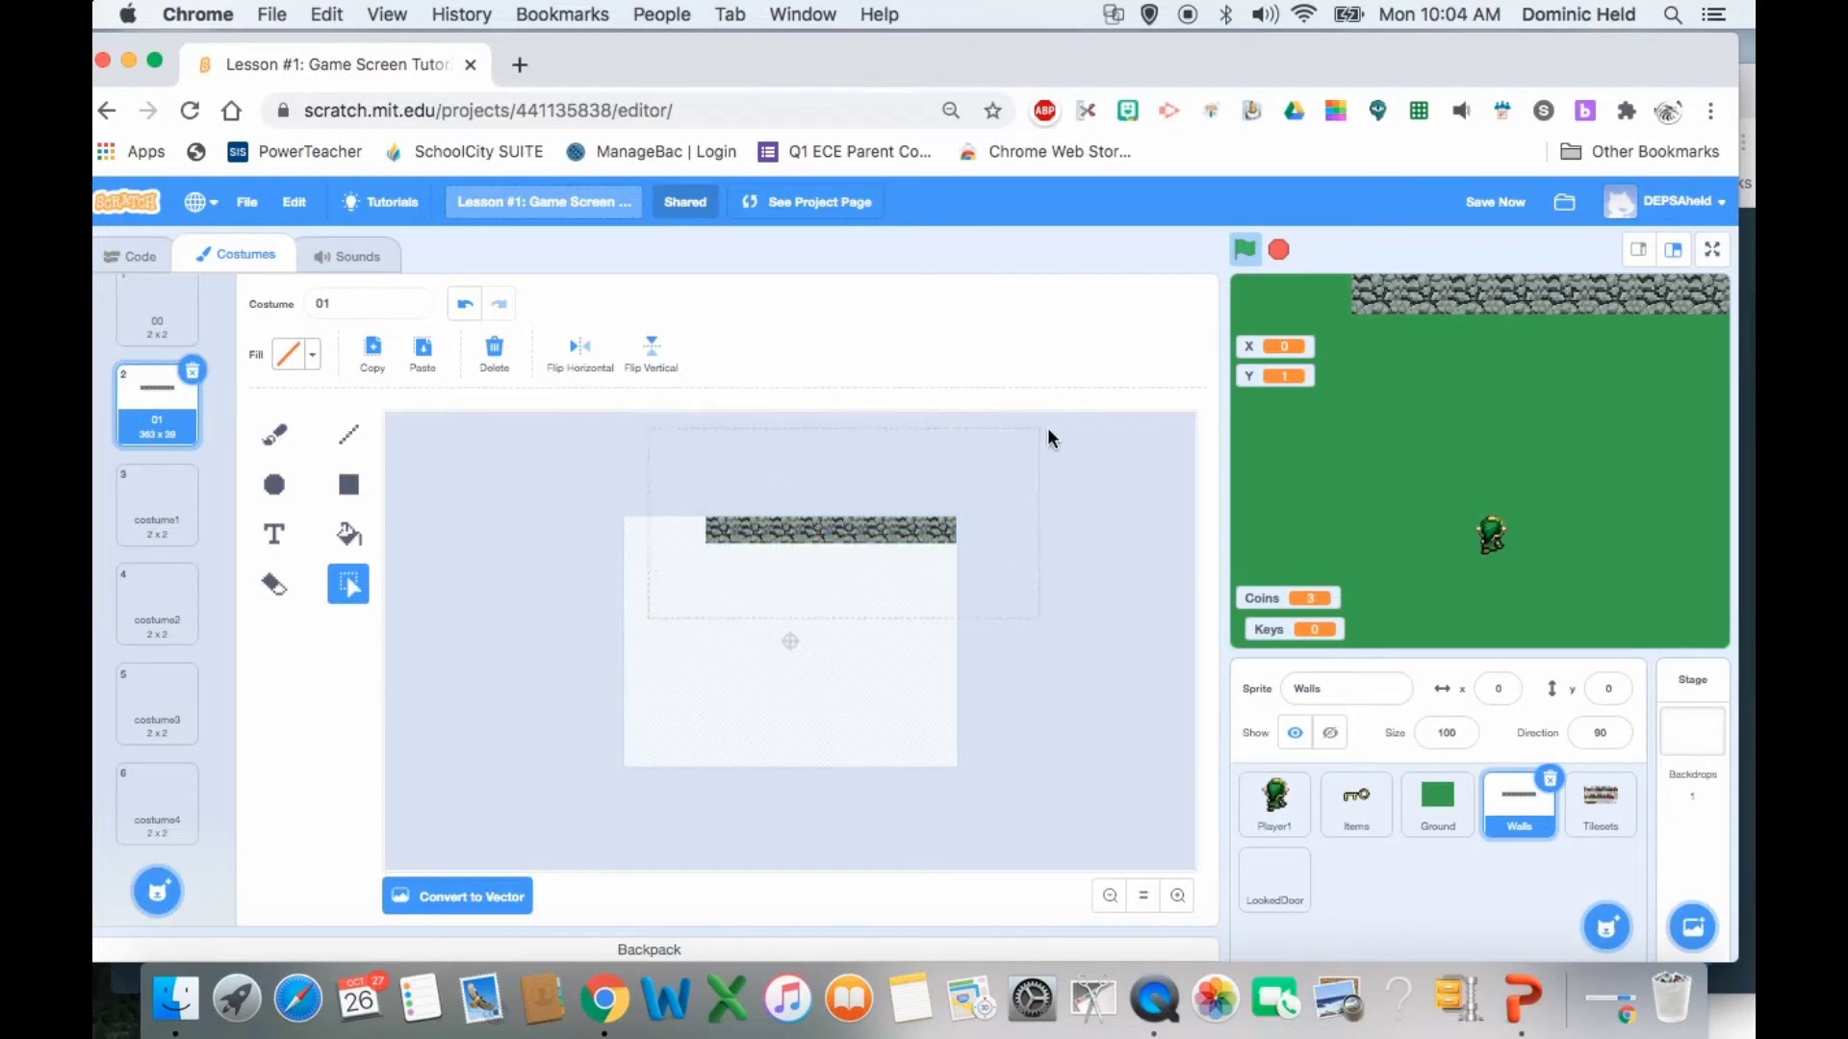
{"action": "left_click_drag", "start_coordinate": [1048, 438], "coordinate": [1046, 438]}
{"action": "key", "text": "Right"}
{"action": "key", "text": "Down"}
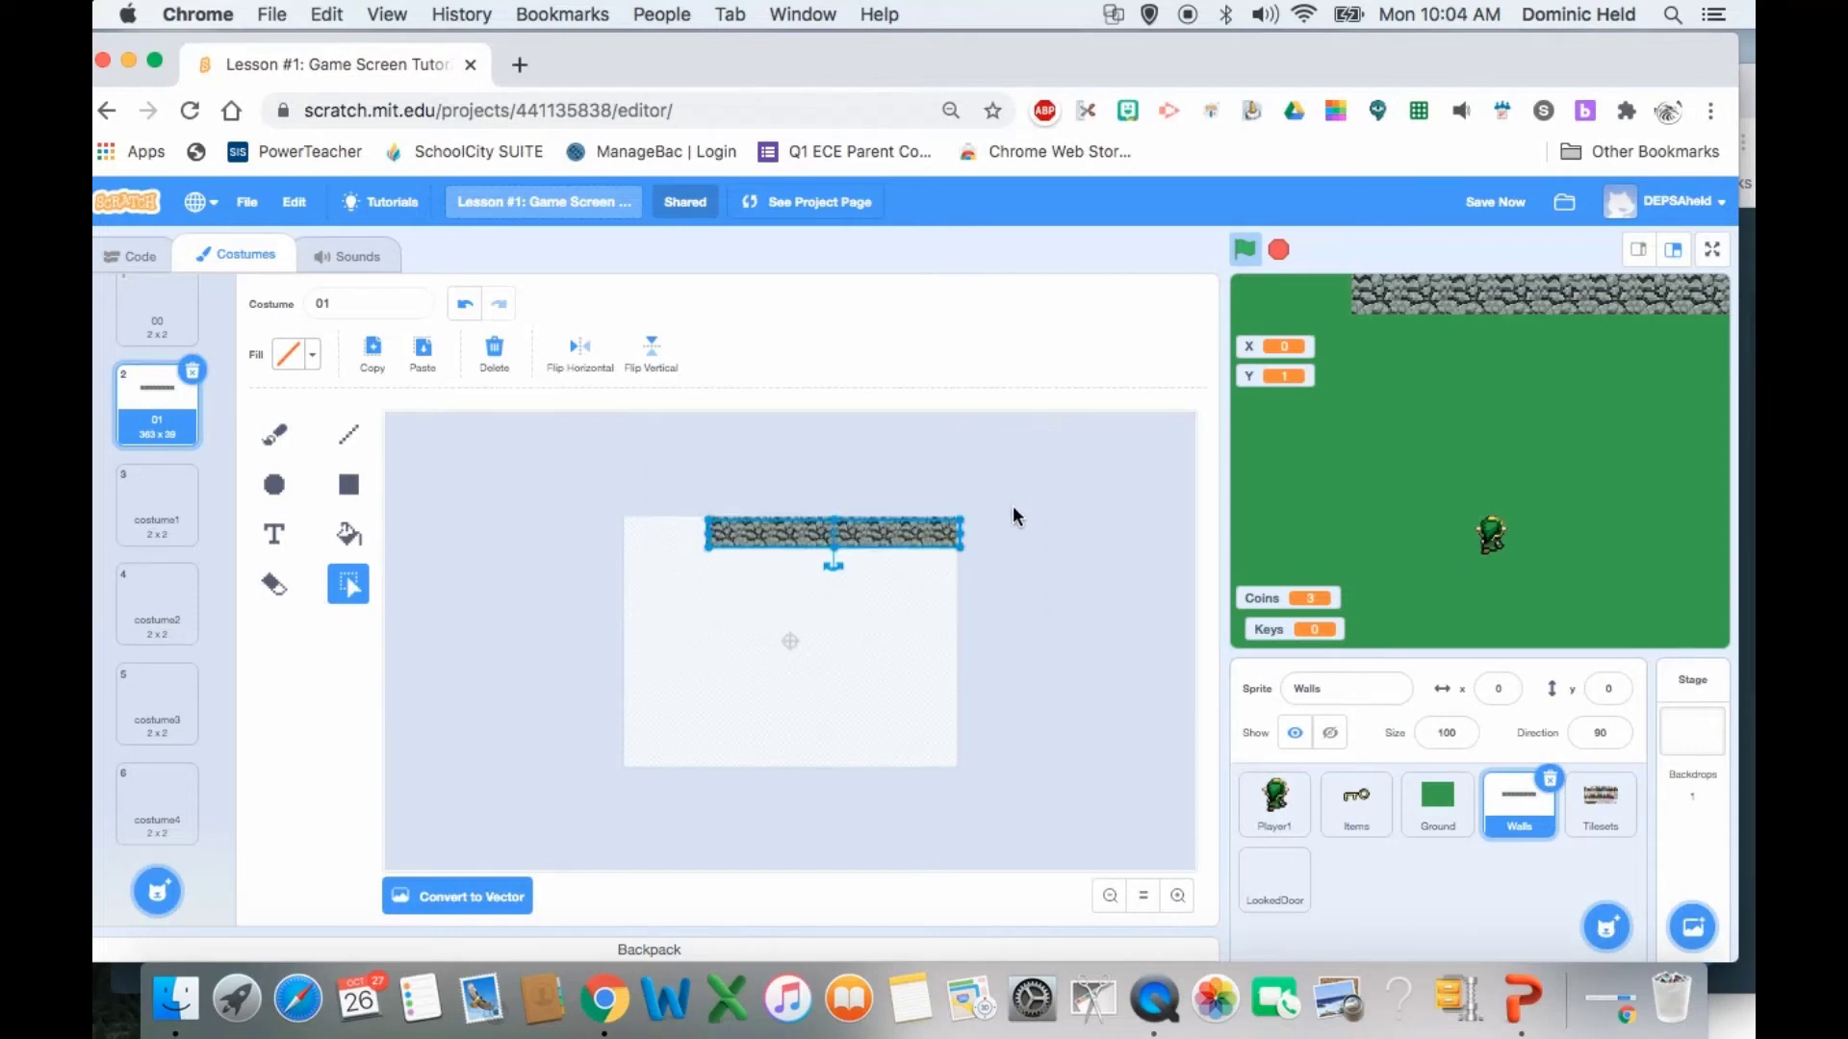
- Move the duplicated row level and flush with the original's left end, filling the canvas's top edge out to its left side
{"action": "left_click_drag", "start_coordinate": [908, 539], "coordinate": [697, 537]}
{"action": "left_click", "coordinate": [1178, 897]}
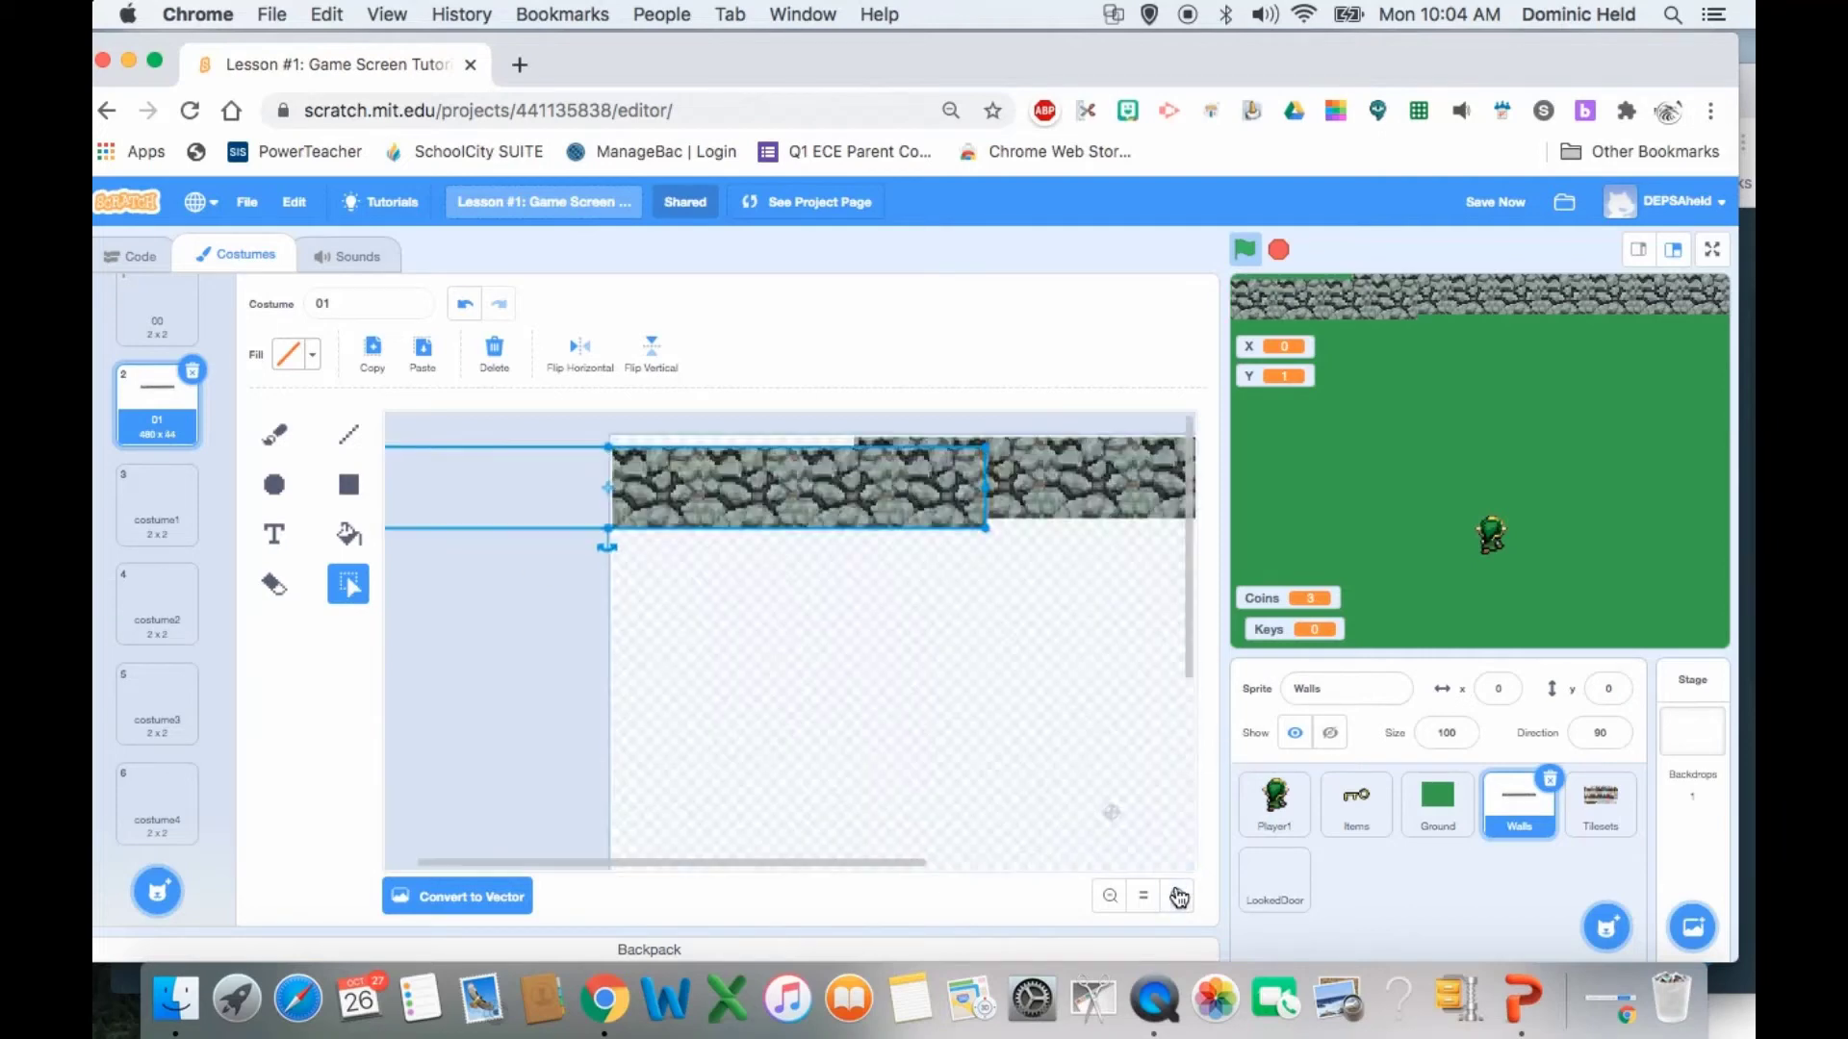
{"action": "left_click", "coordinate": [1174, 893]}
{"action": "scroll", "coordinate": [976, 717], "scroll_direction": "up", "scroll_amount": 2}
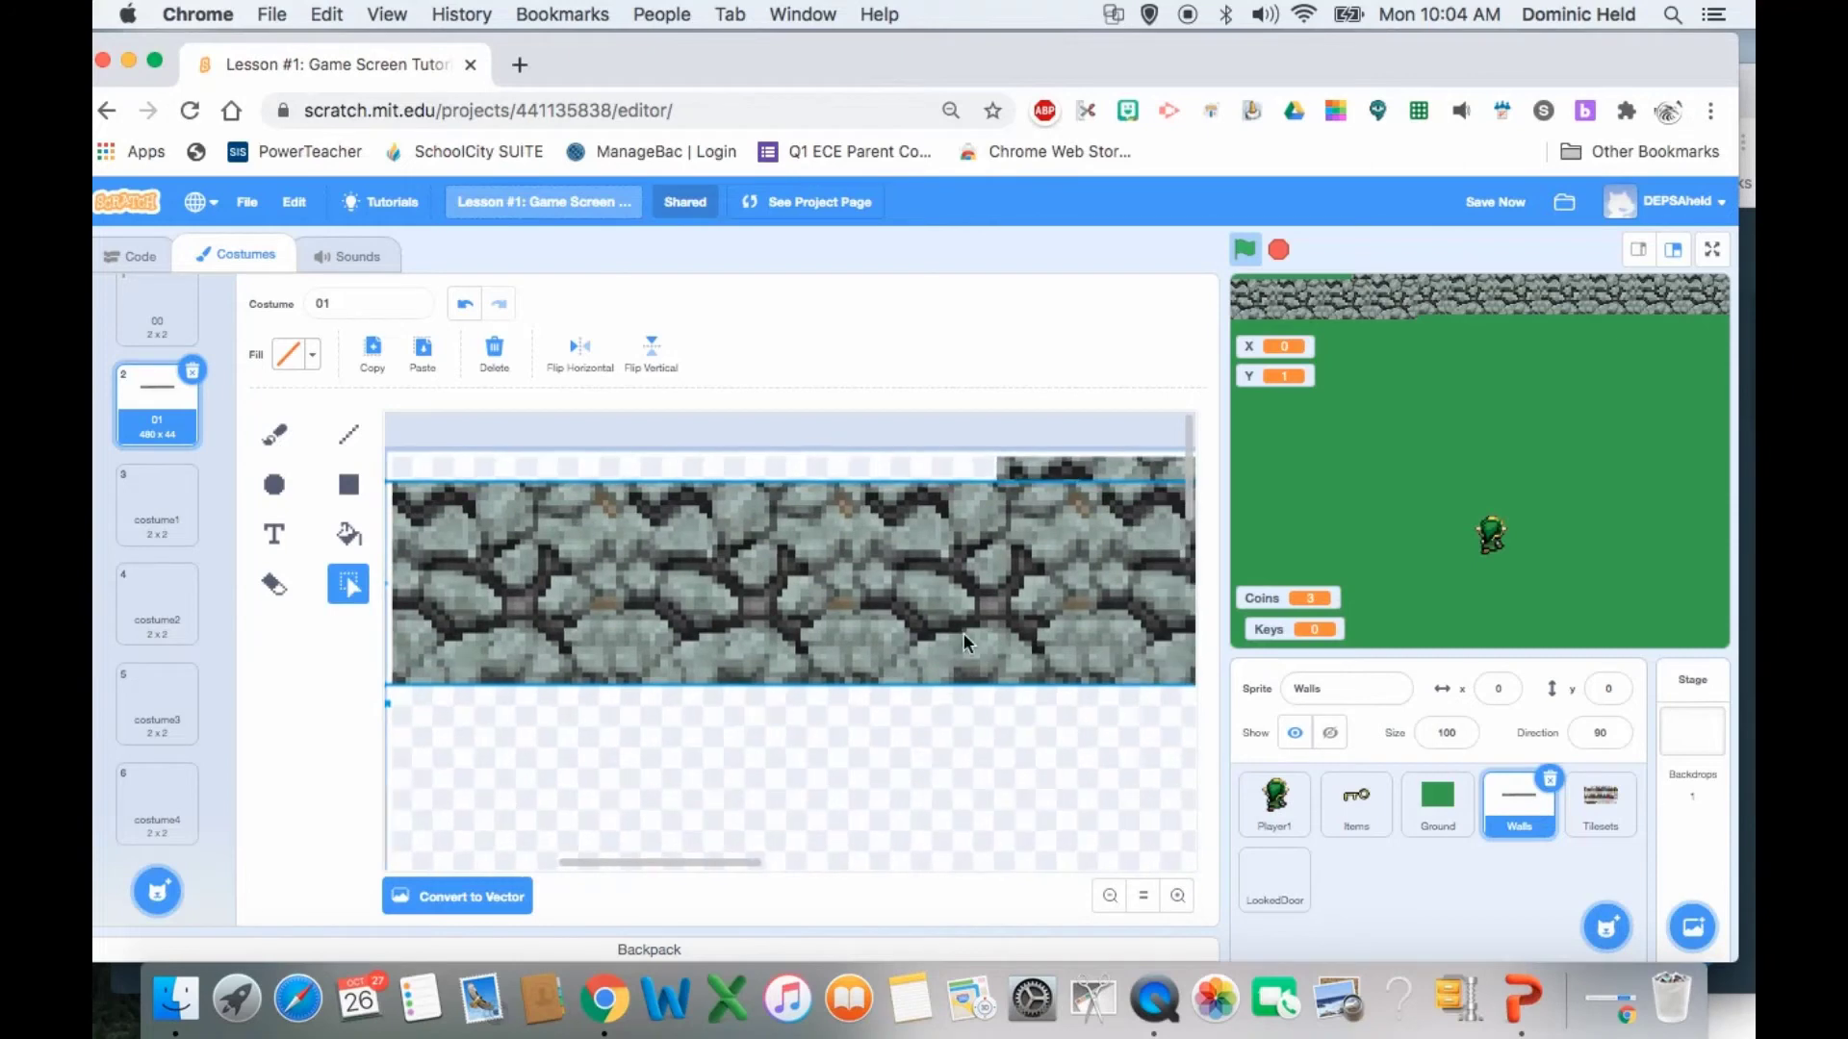
{"action": "left_click_drag", "start_coordinate": [962, 633], "coordinate": [636, 610]}
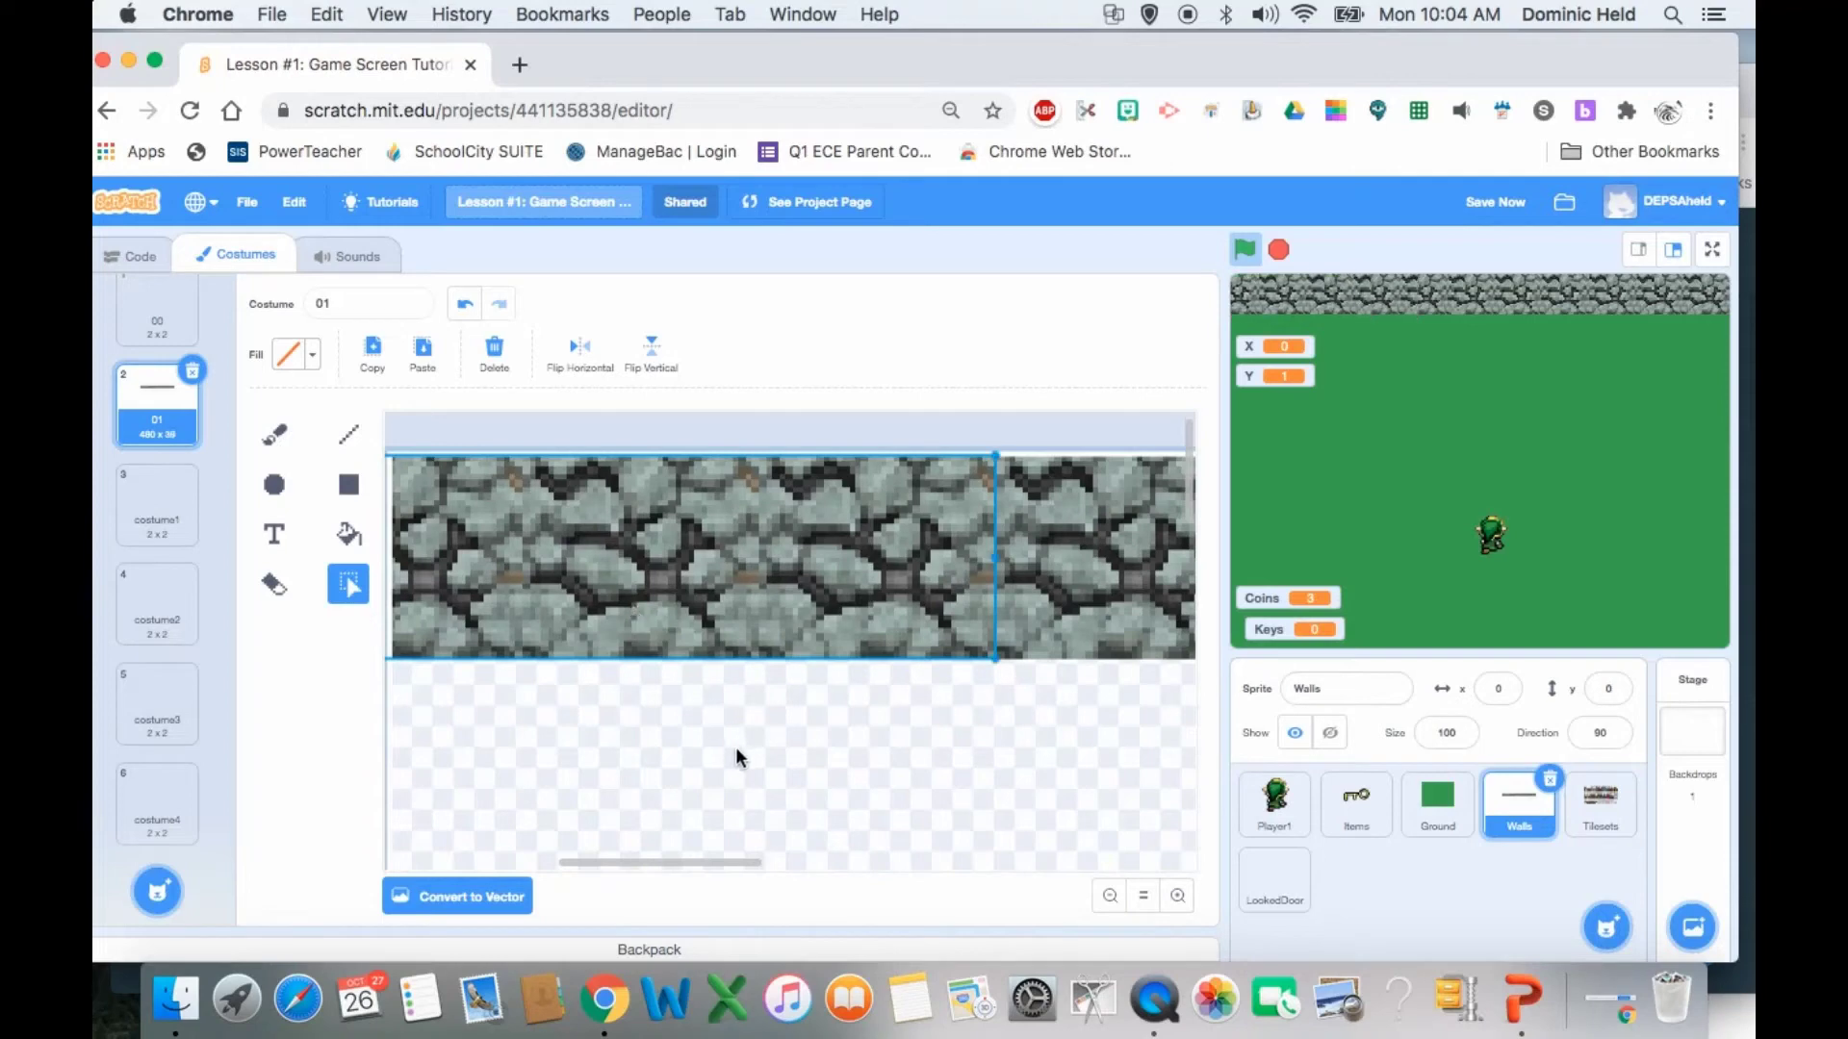
{"action": "left_click", "coordinate": [768, 745]}
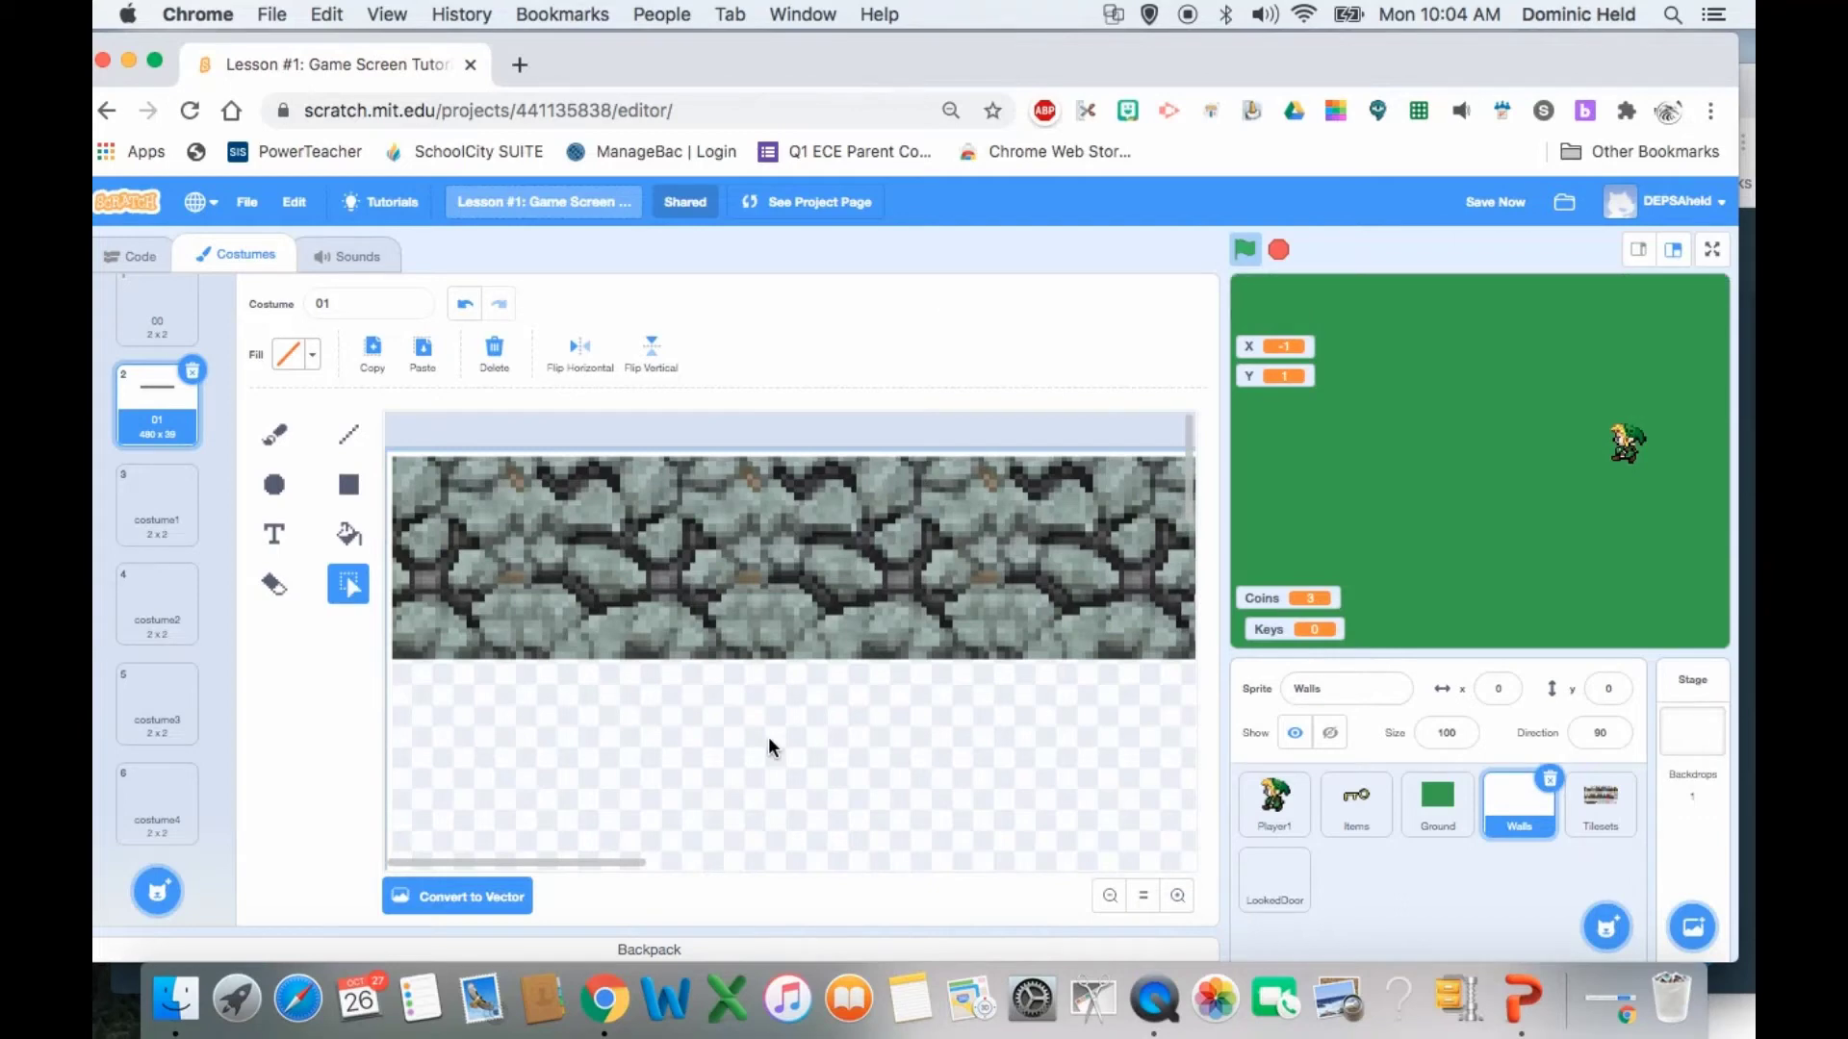
- Rename the blank costume1 as -11
{"action": "left_click", "coordinate": [142, 479]}
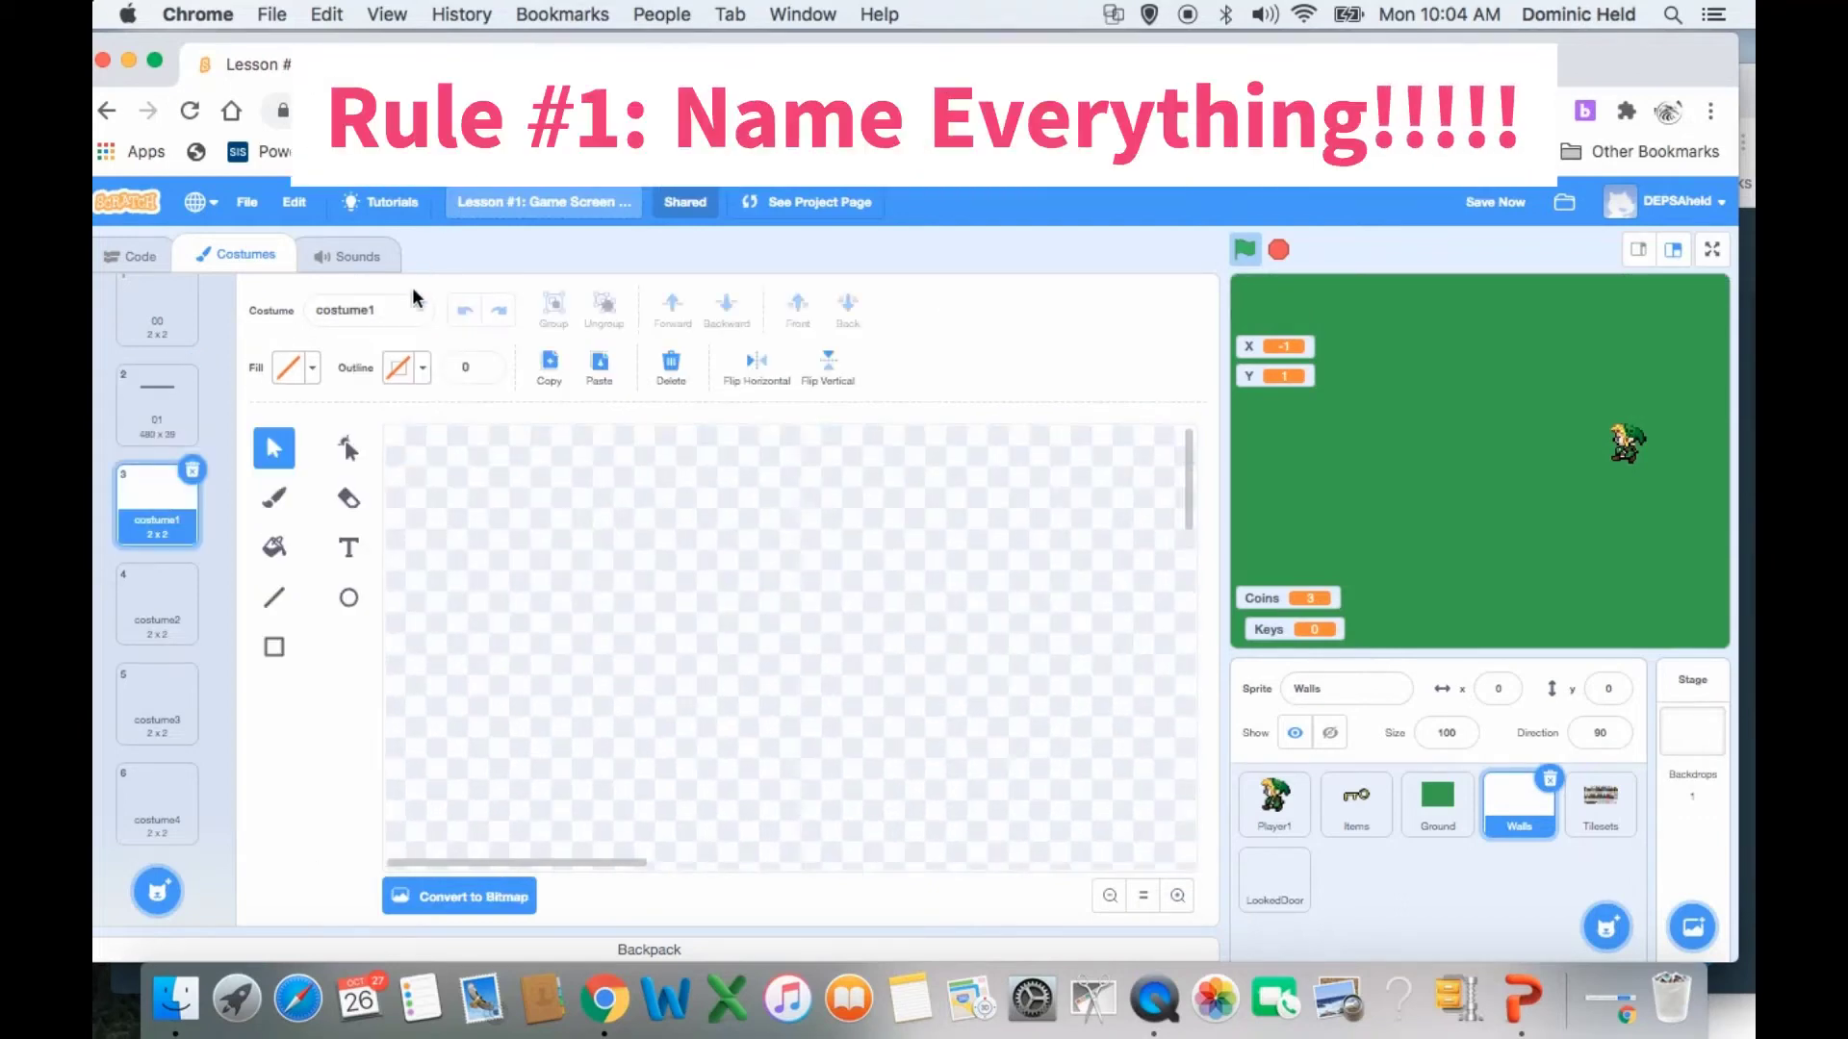
{"action": "left_click", "coordinate": [384, 308]}
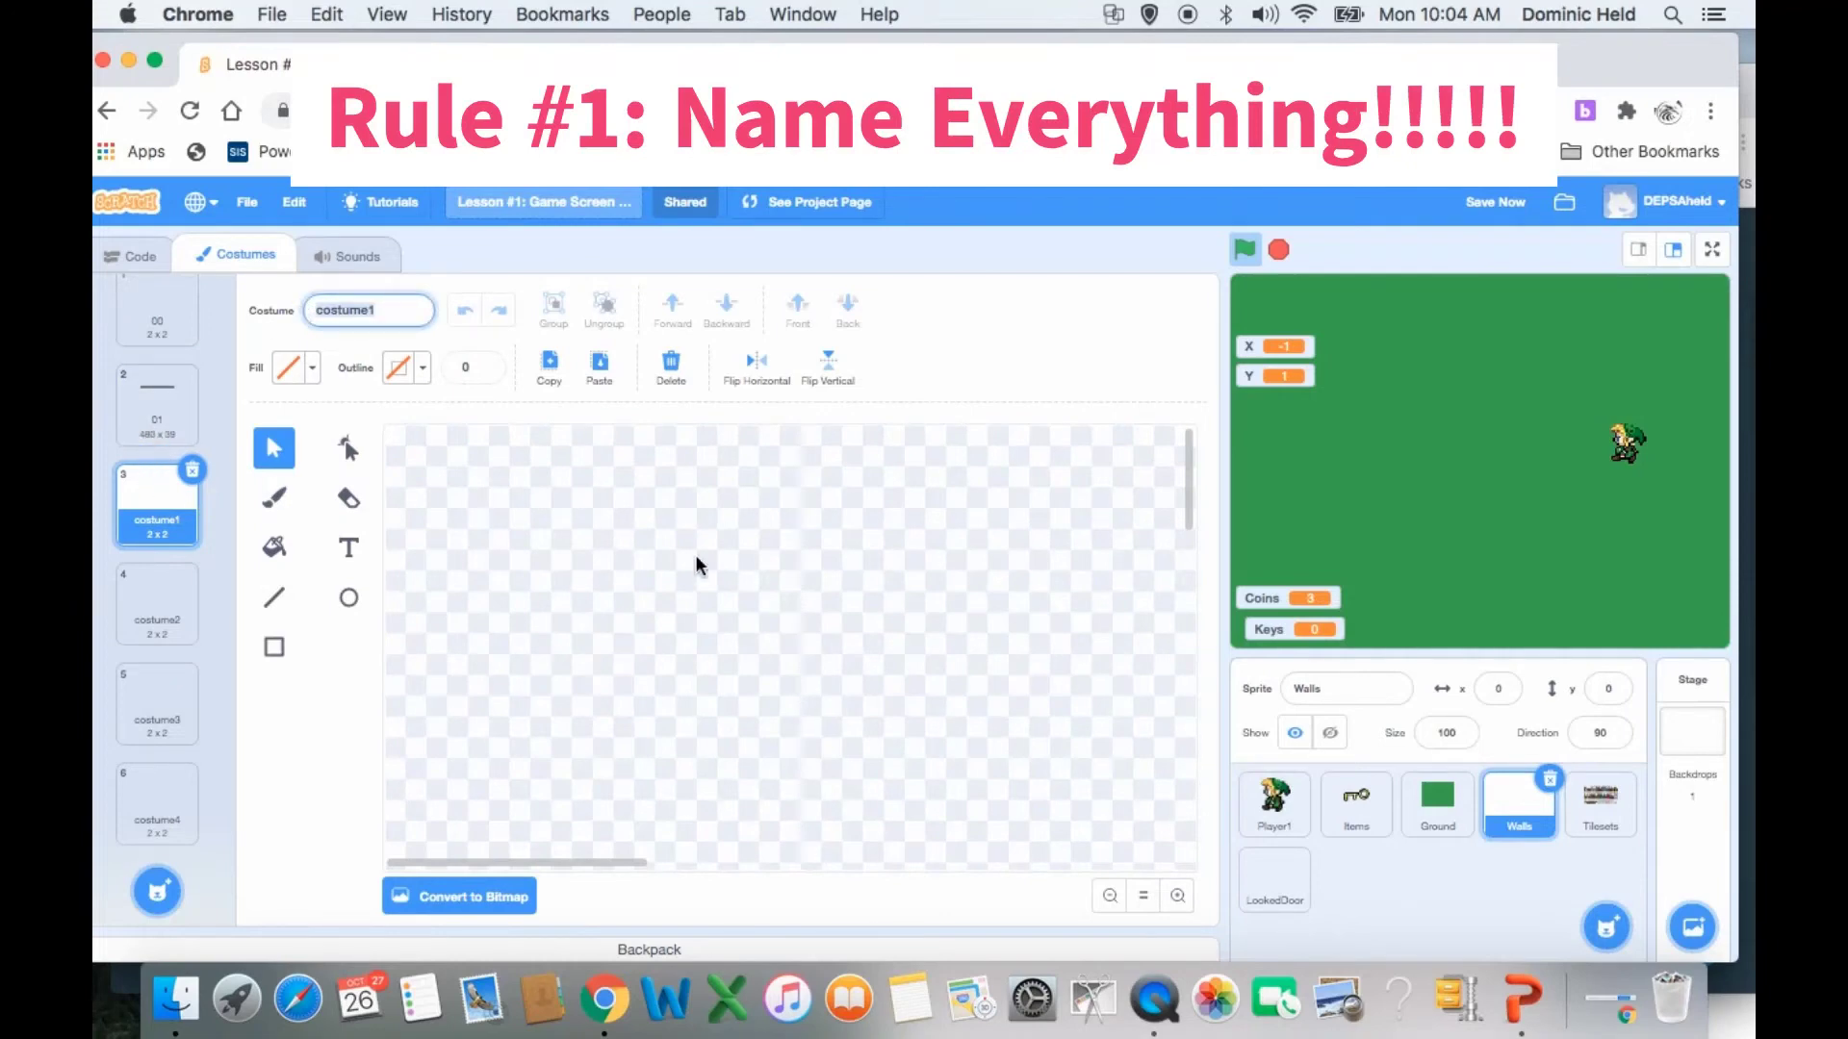
{"action": "key", "text": "BackSpace"}
{"action": "type", "text": "-11"}
{"action": "left_click", "coordinate": [147, 428]}
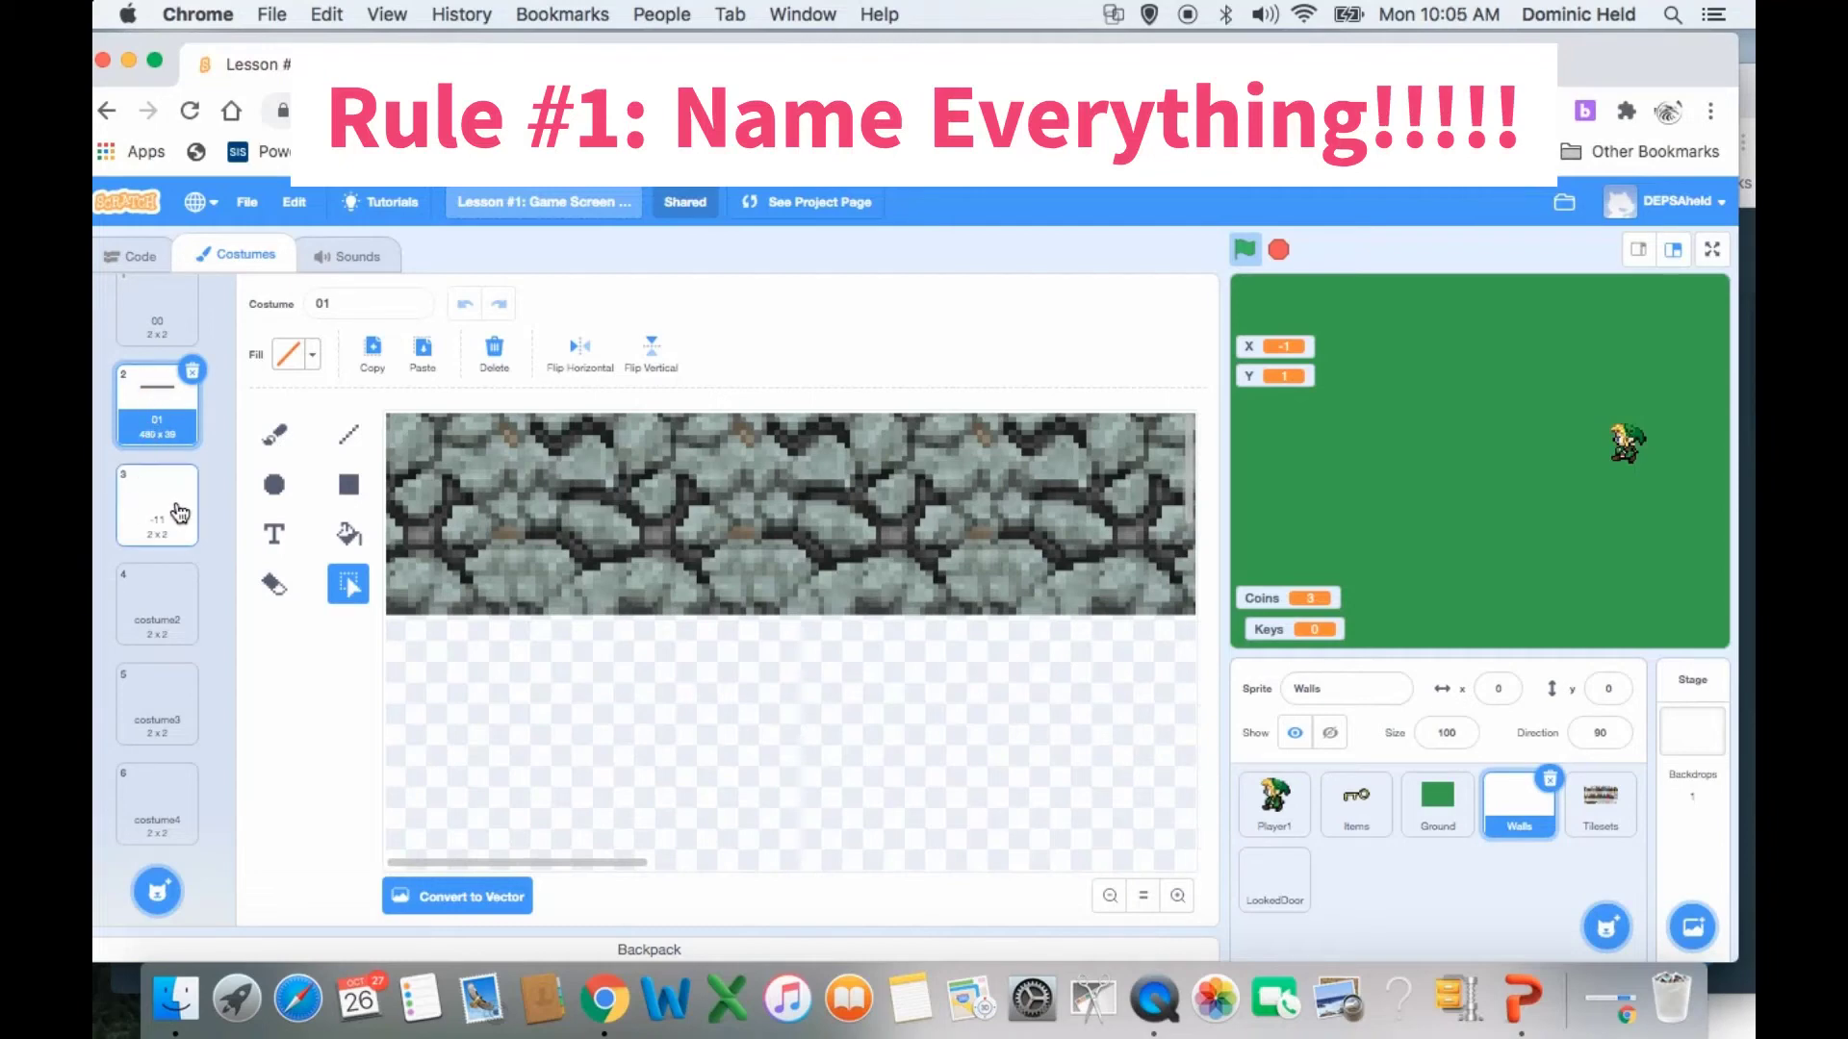
- Delete the blank -11 costume and duplicate costume 01
{"action": "left_click", "coordinate": [171, 510]}
{"action": "left_click", "coordinate": [192, 470]}
{"action": "left_click", "coordinate": [158, 438]}
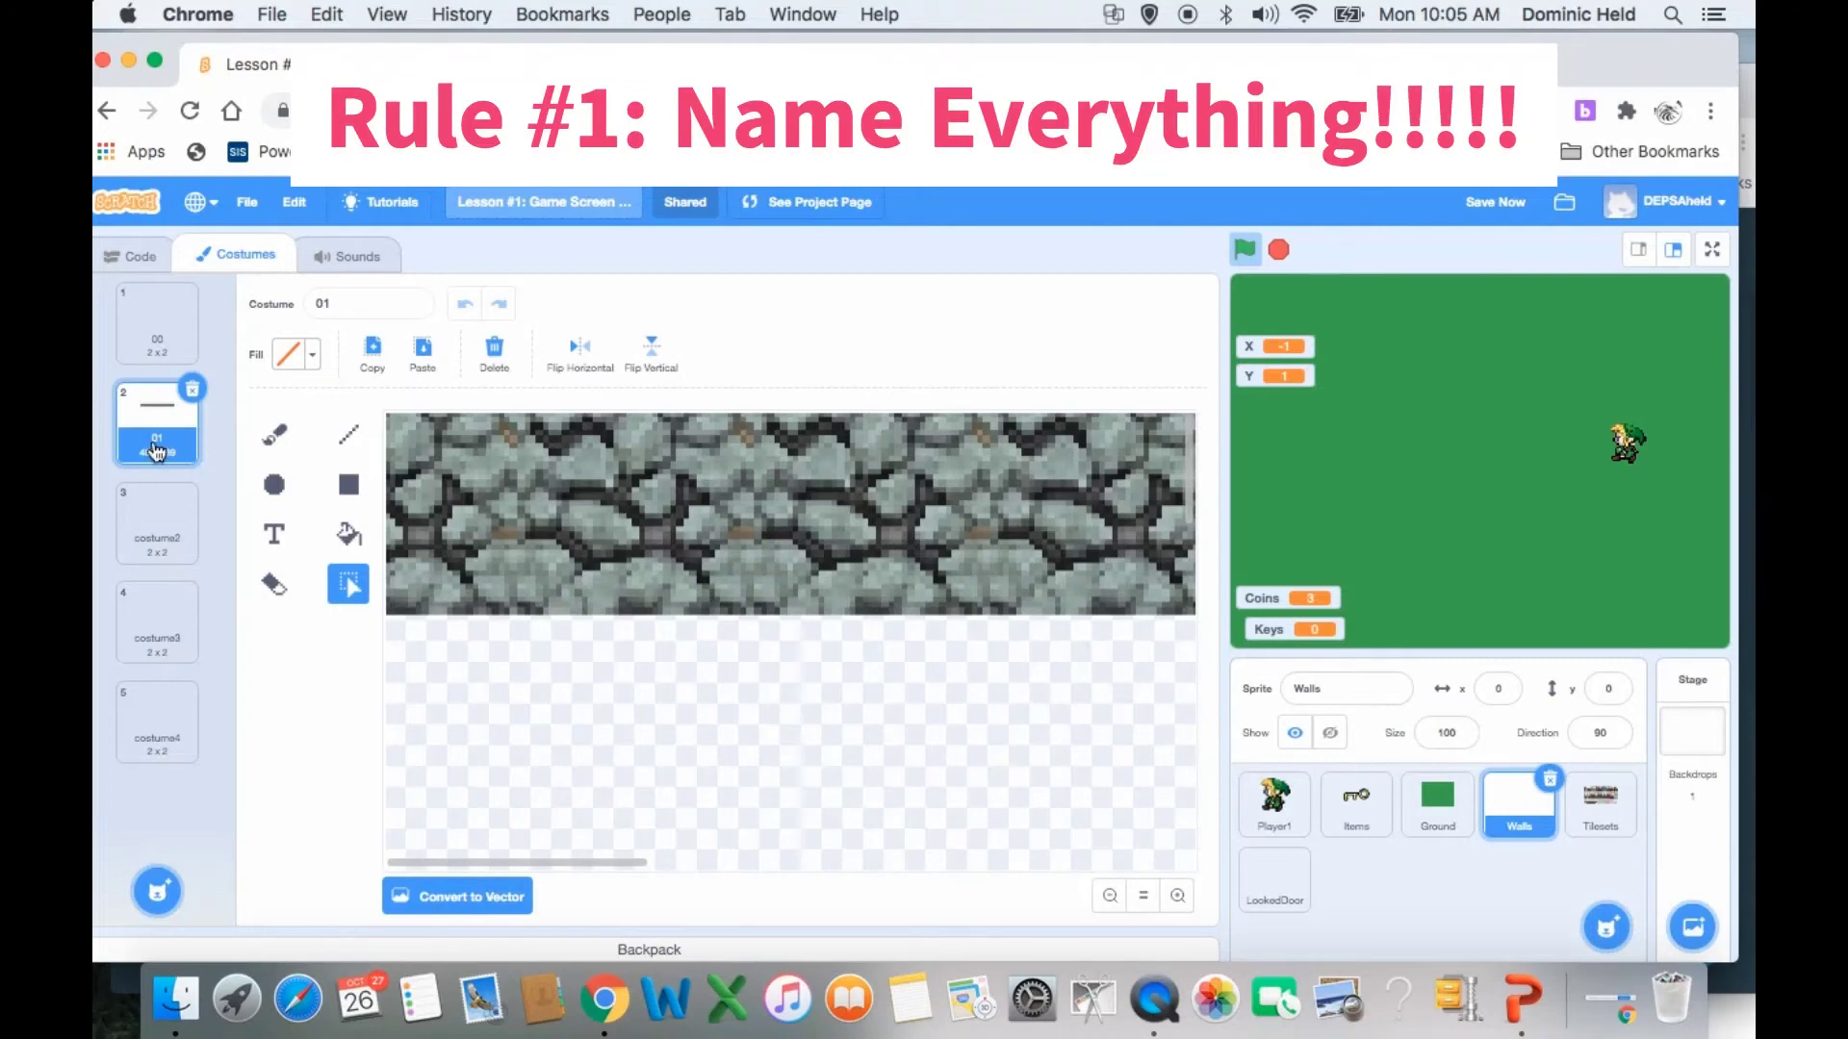
{"action": "right_click", "coordinate": [156, 450]}
{"action": "left_click", "coordinate": [197, 465]}
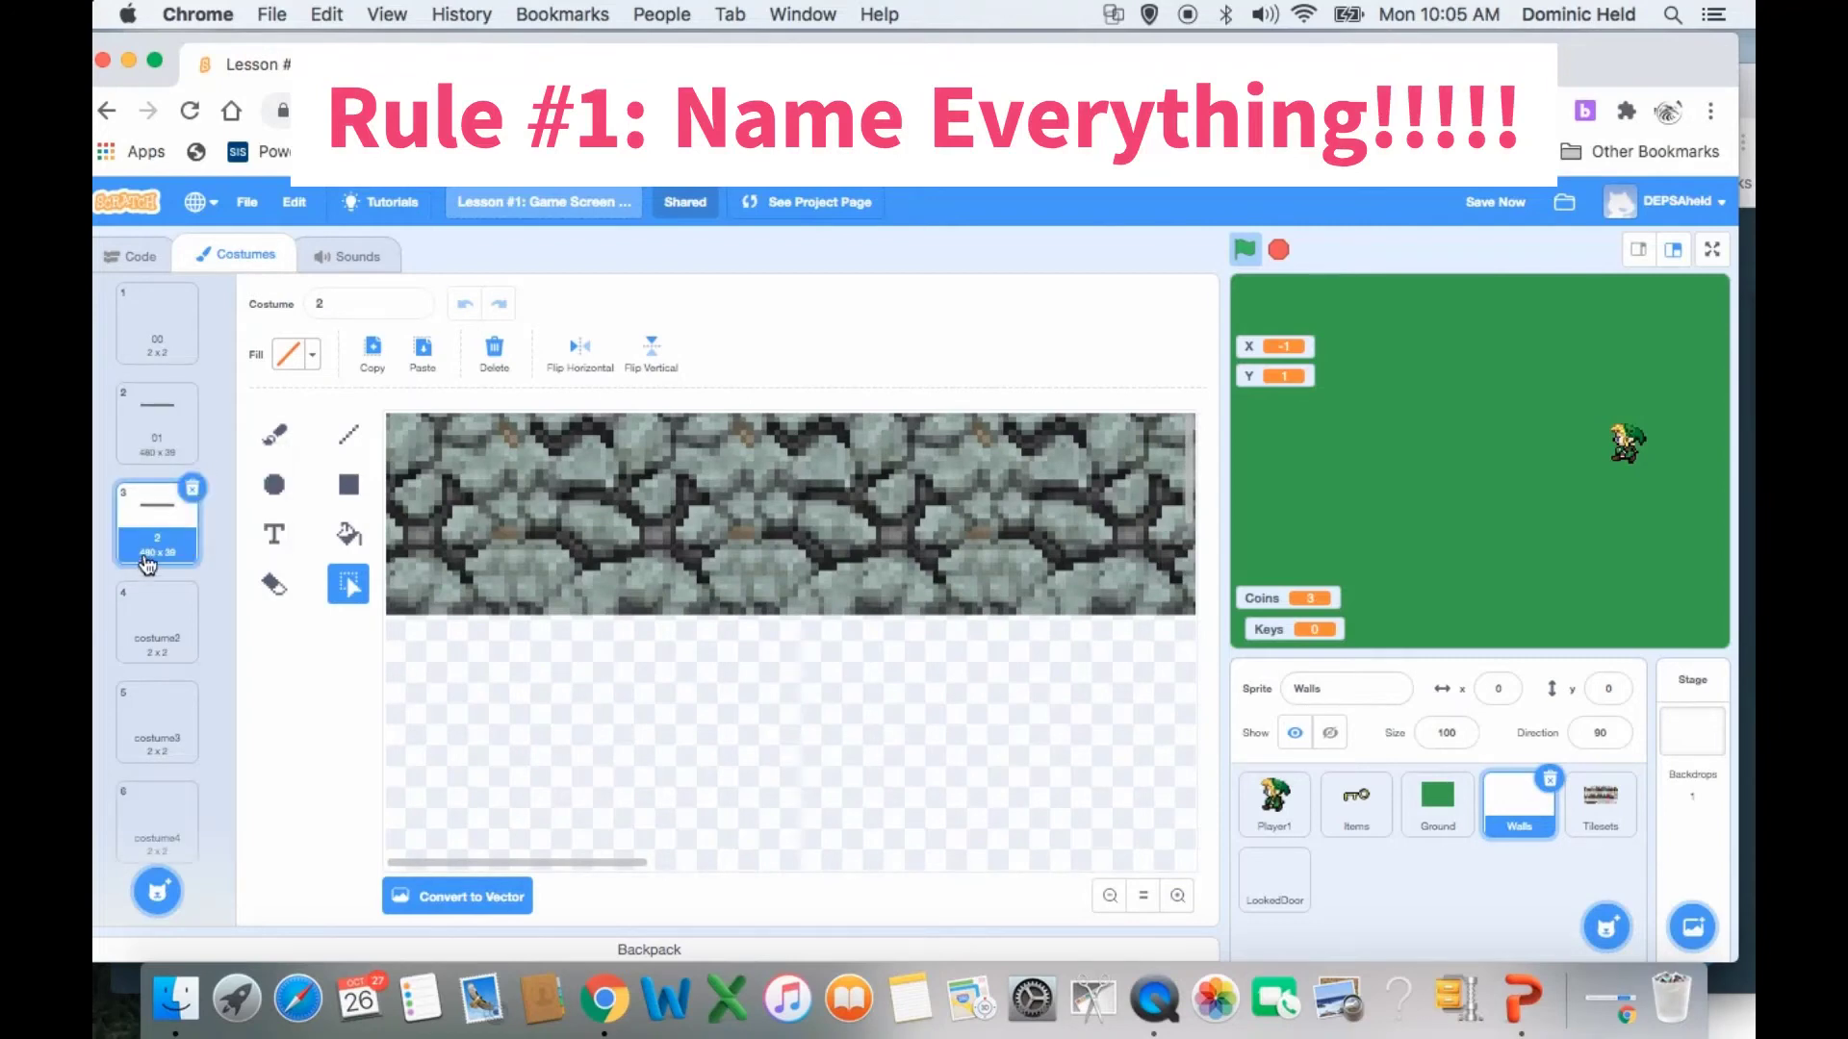
- Rename the duplicated wall costume as -11
{"action": "left_click", "coordinate": [370, 302]}
{"action": "key", "text": "BackSpace"}
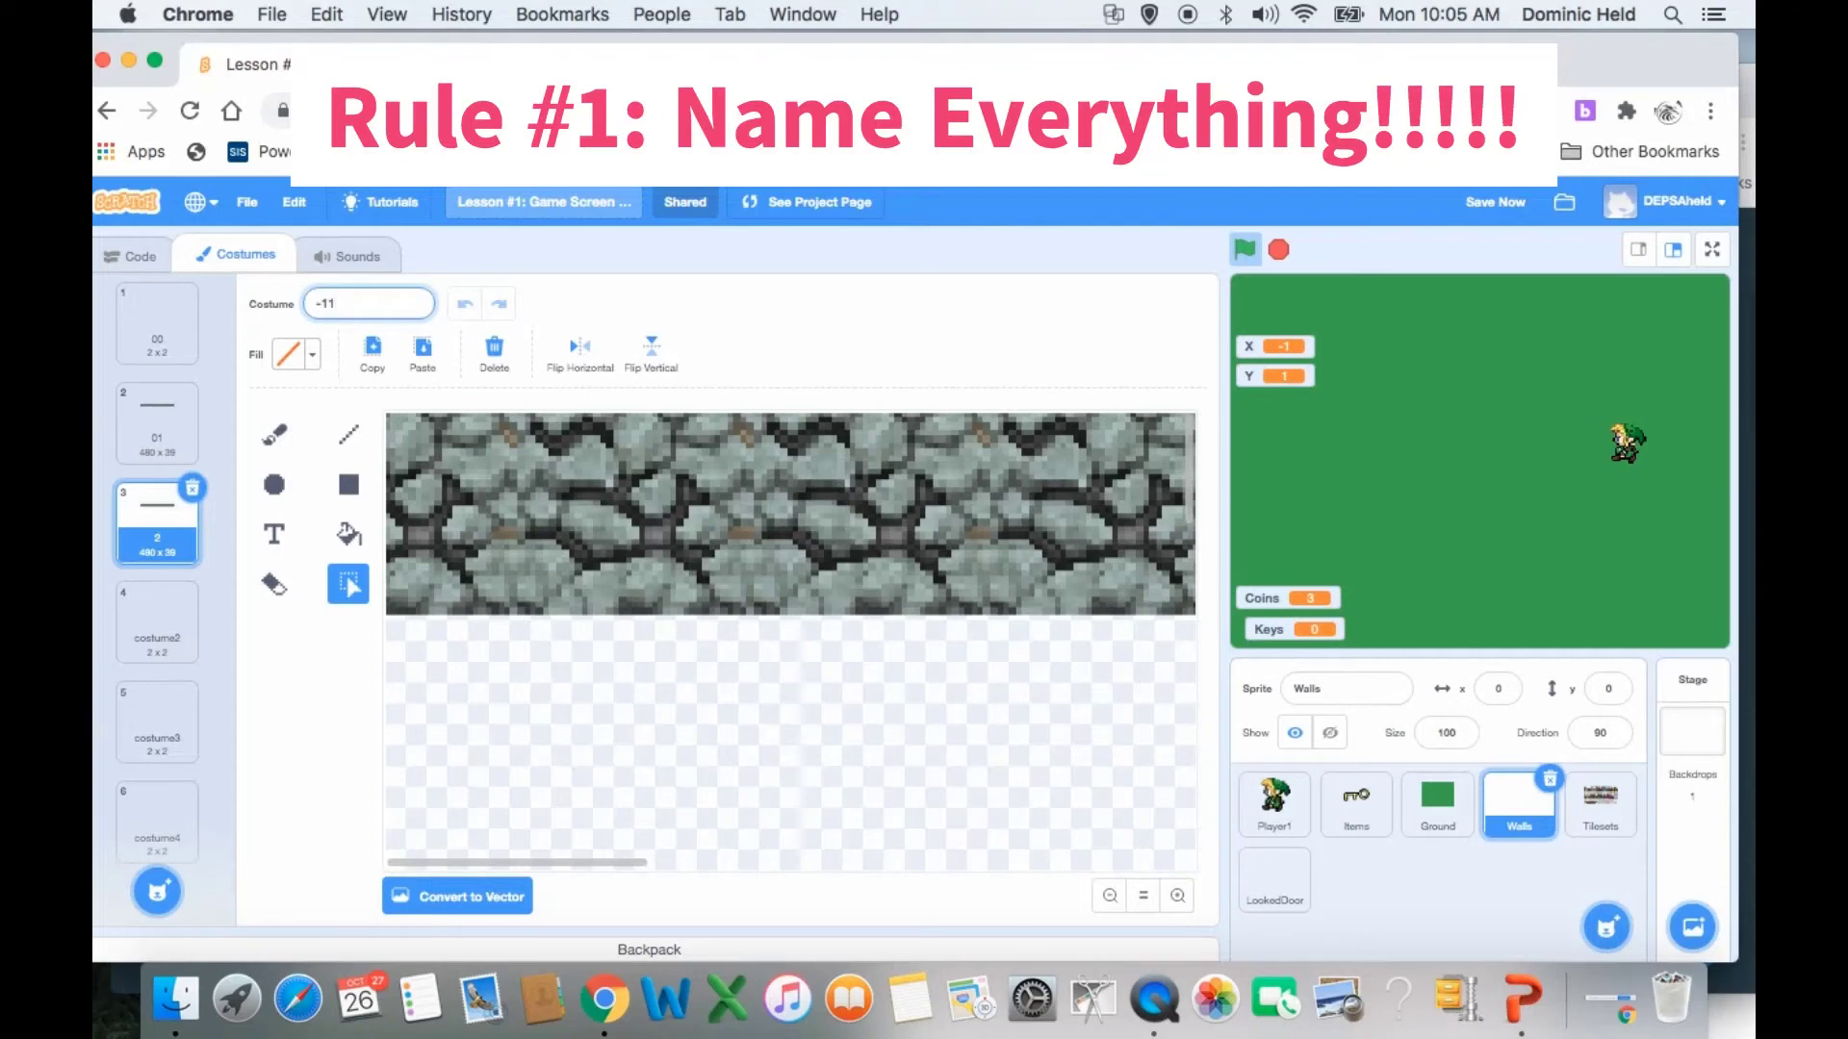
{"action": "key", "text": "Return"}
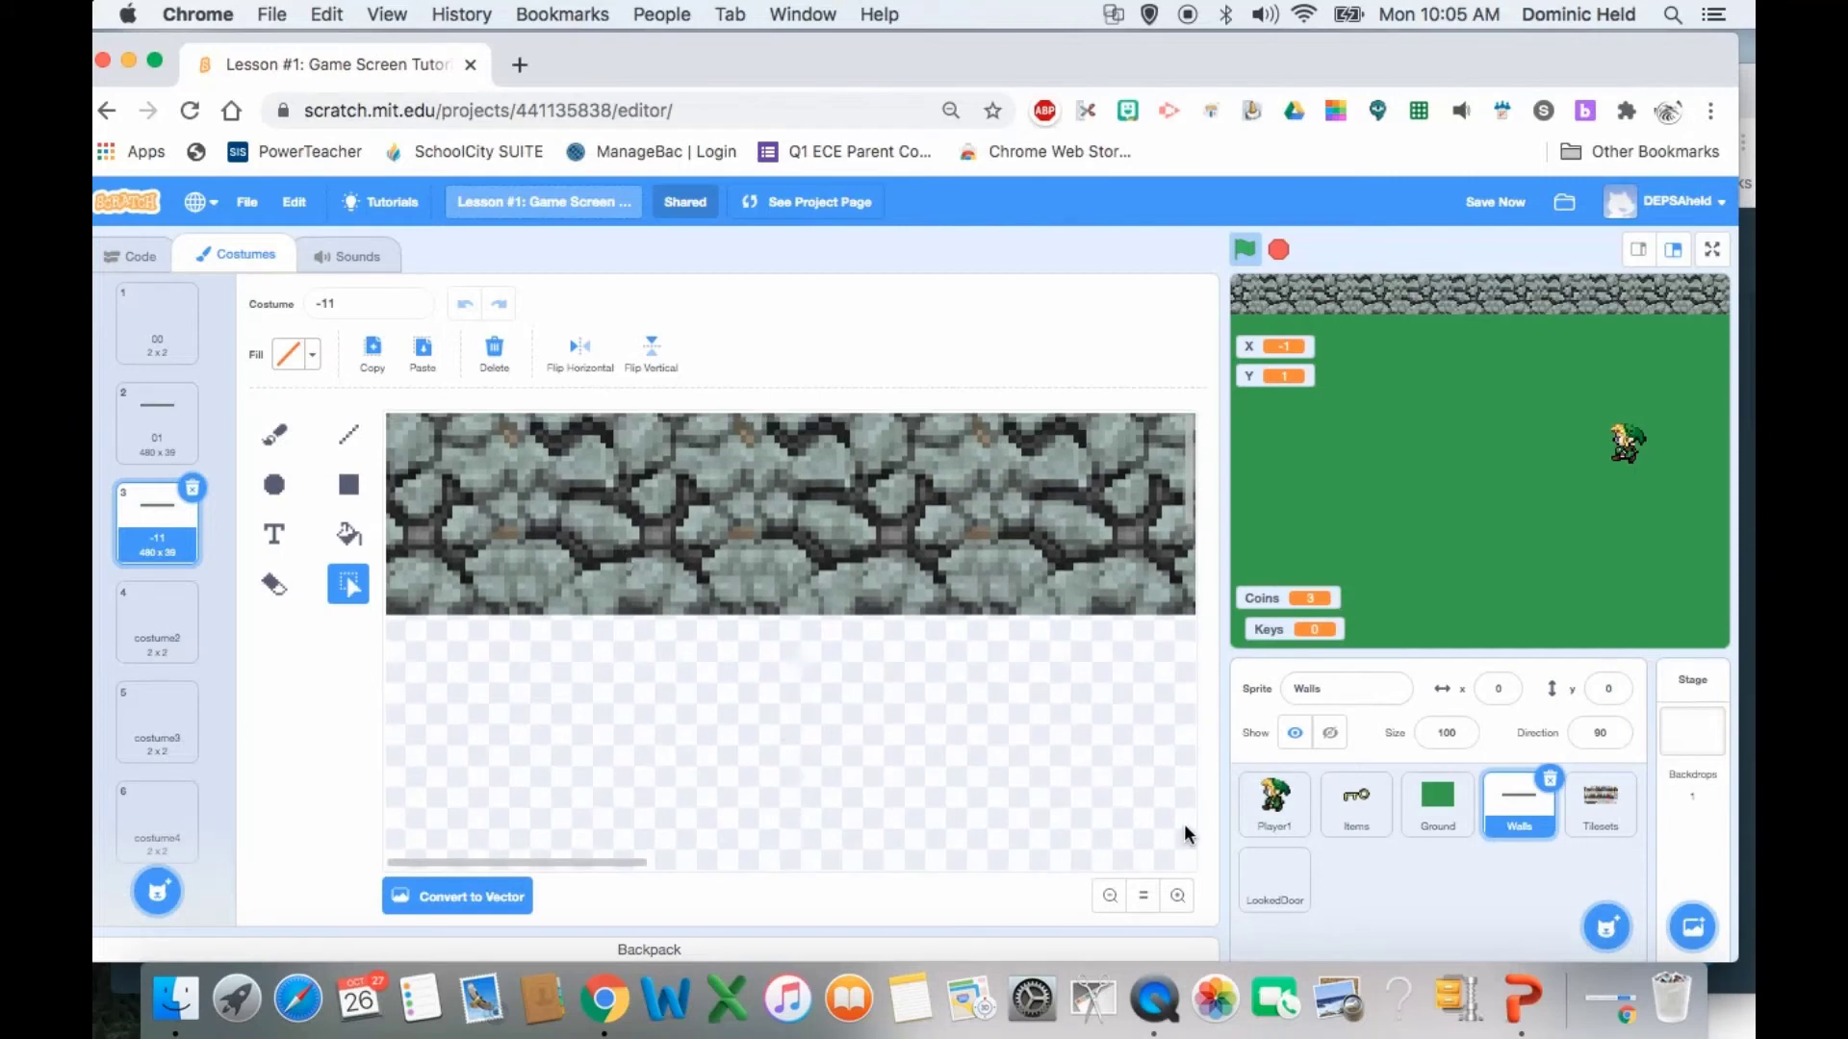
- Copy the stone tile at the left end of costume -11's top wall and paste a duplicate
{"action": "left_click", "coordinate": [1109, 896]}
{"action": "left_click", "coordinate": [1110, 896]}
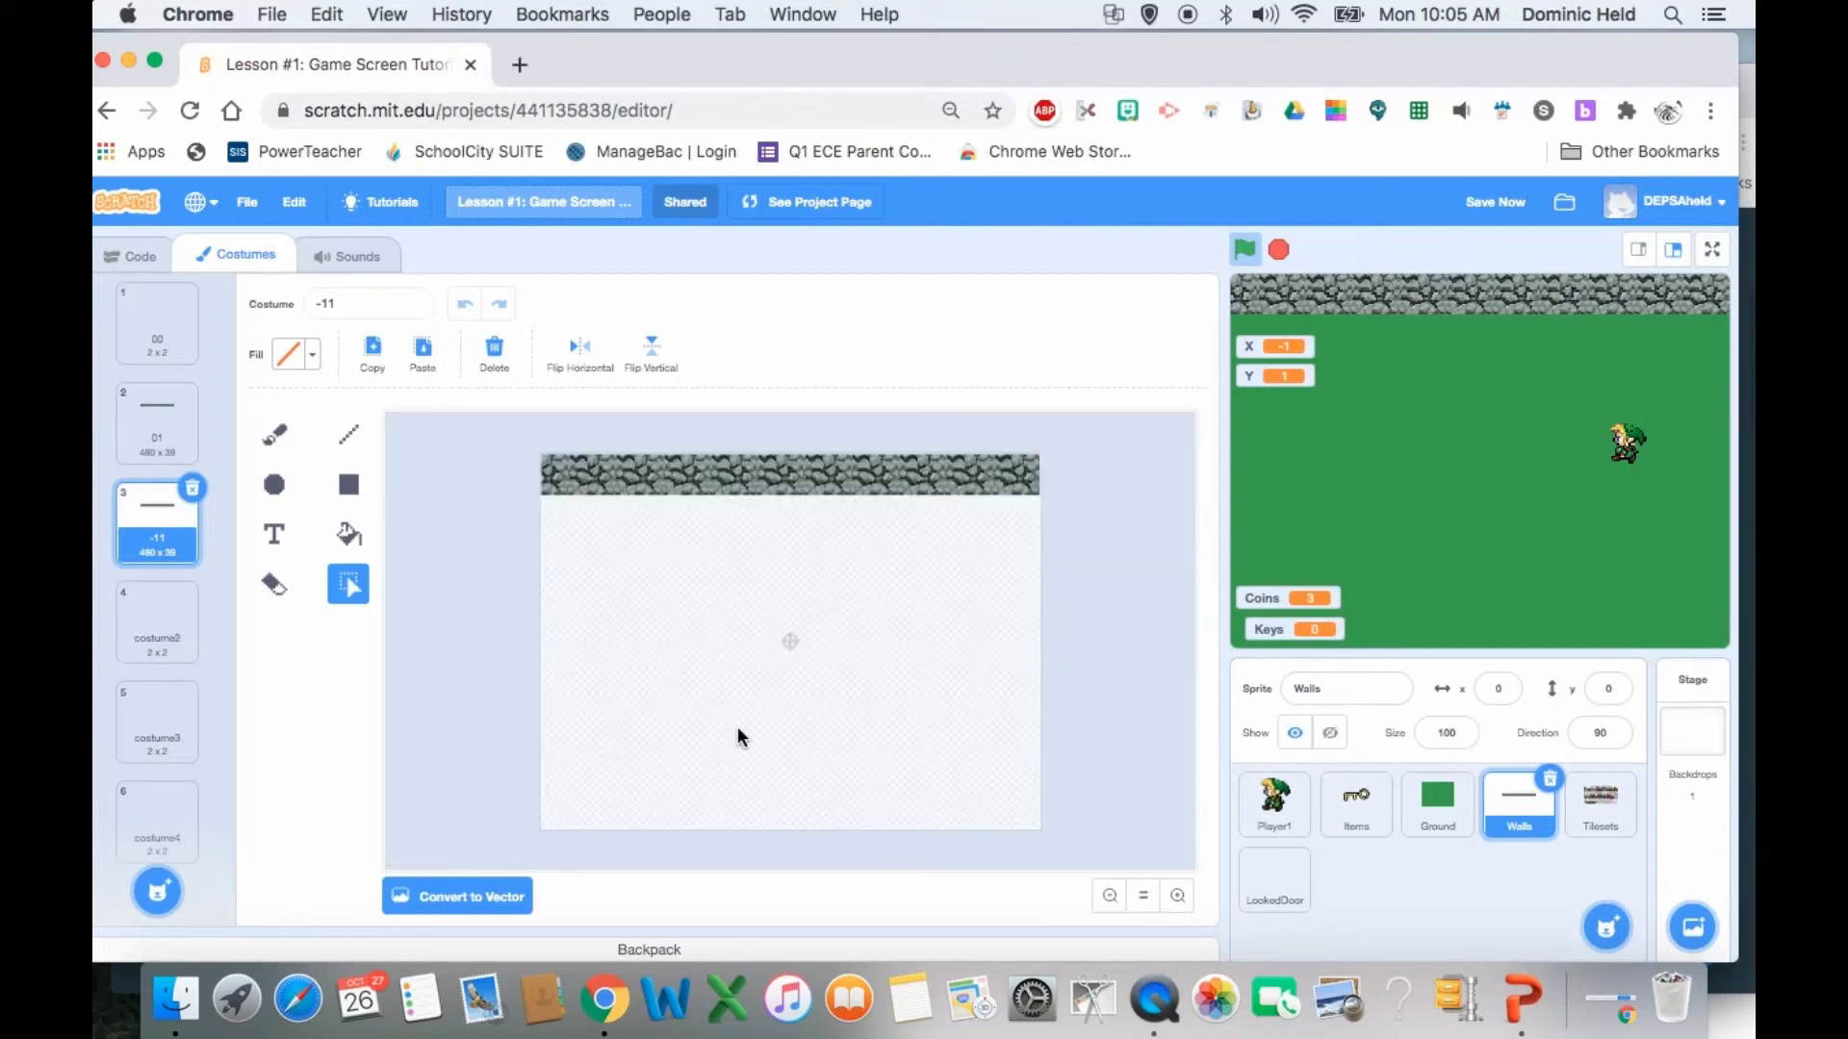
{"action": "left_click", "coordinate": [1177, 896]}
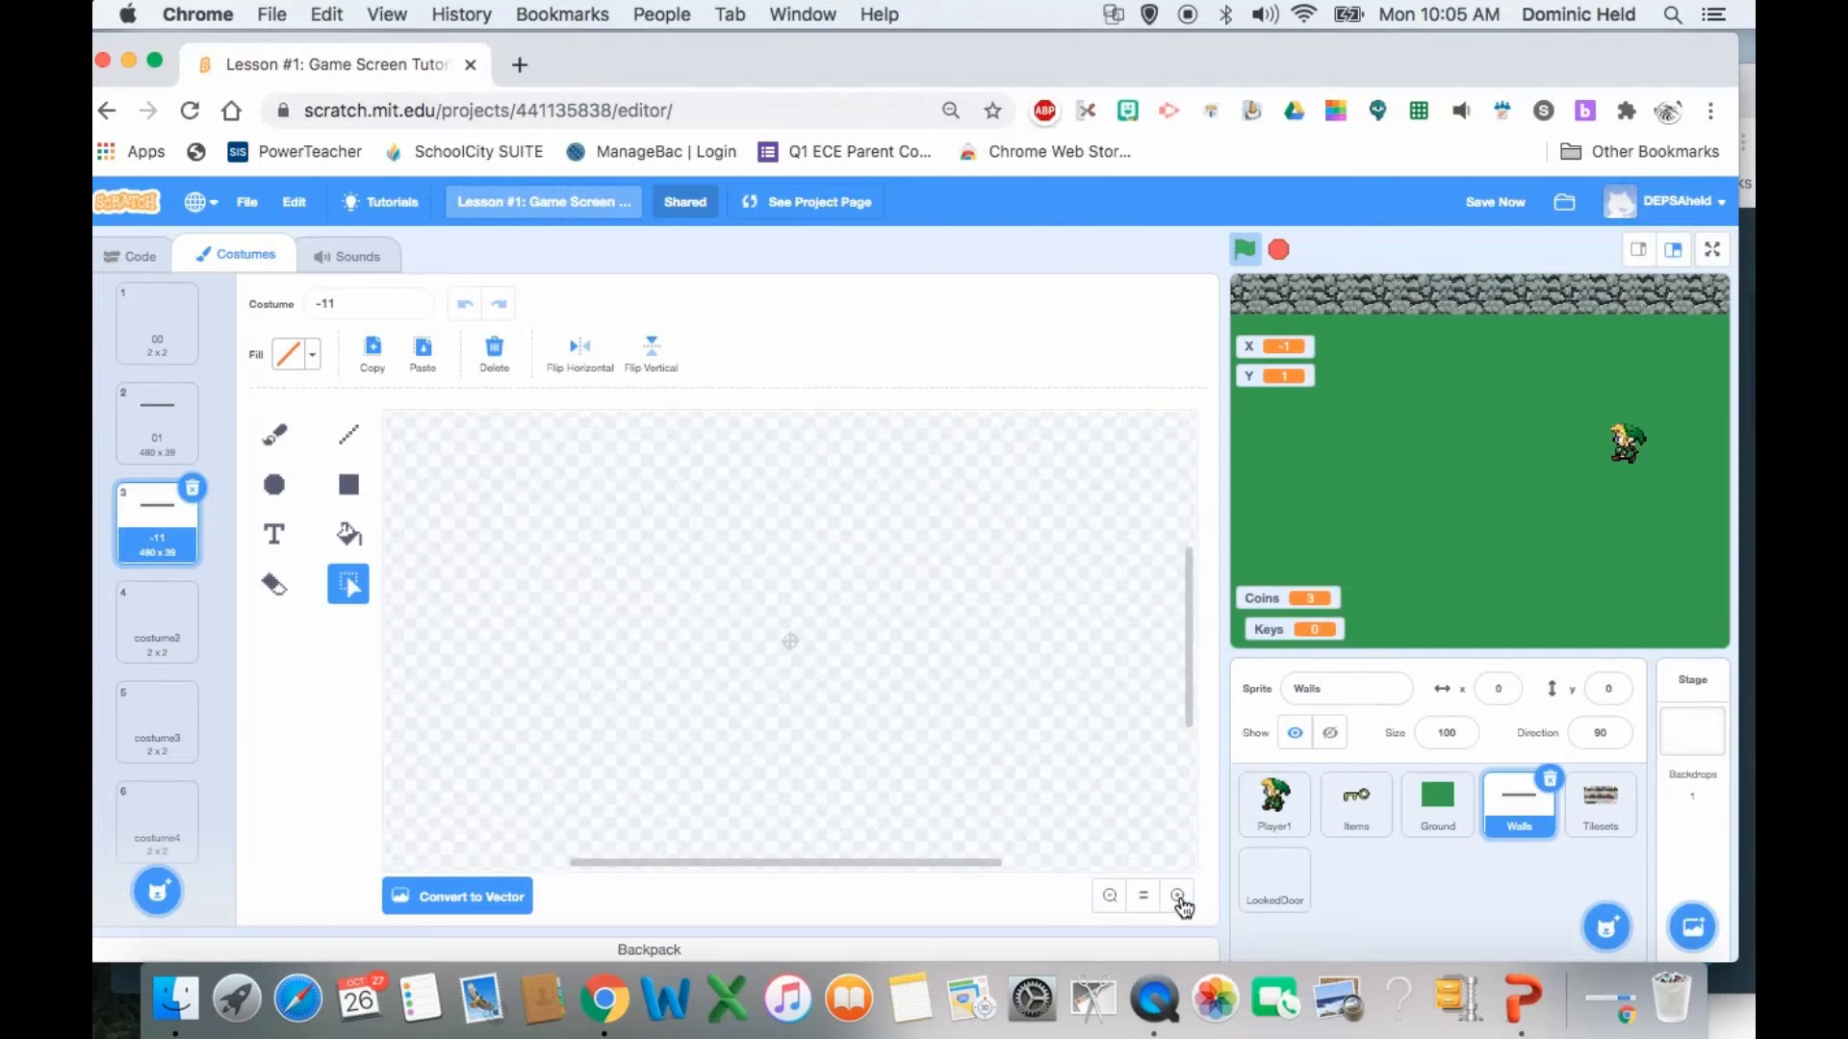
{"action": "left_click", "coordinate": [1114, 895]}
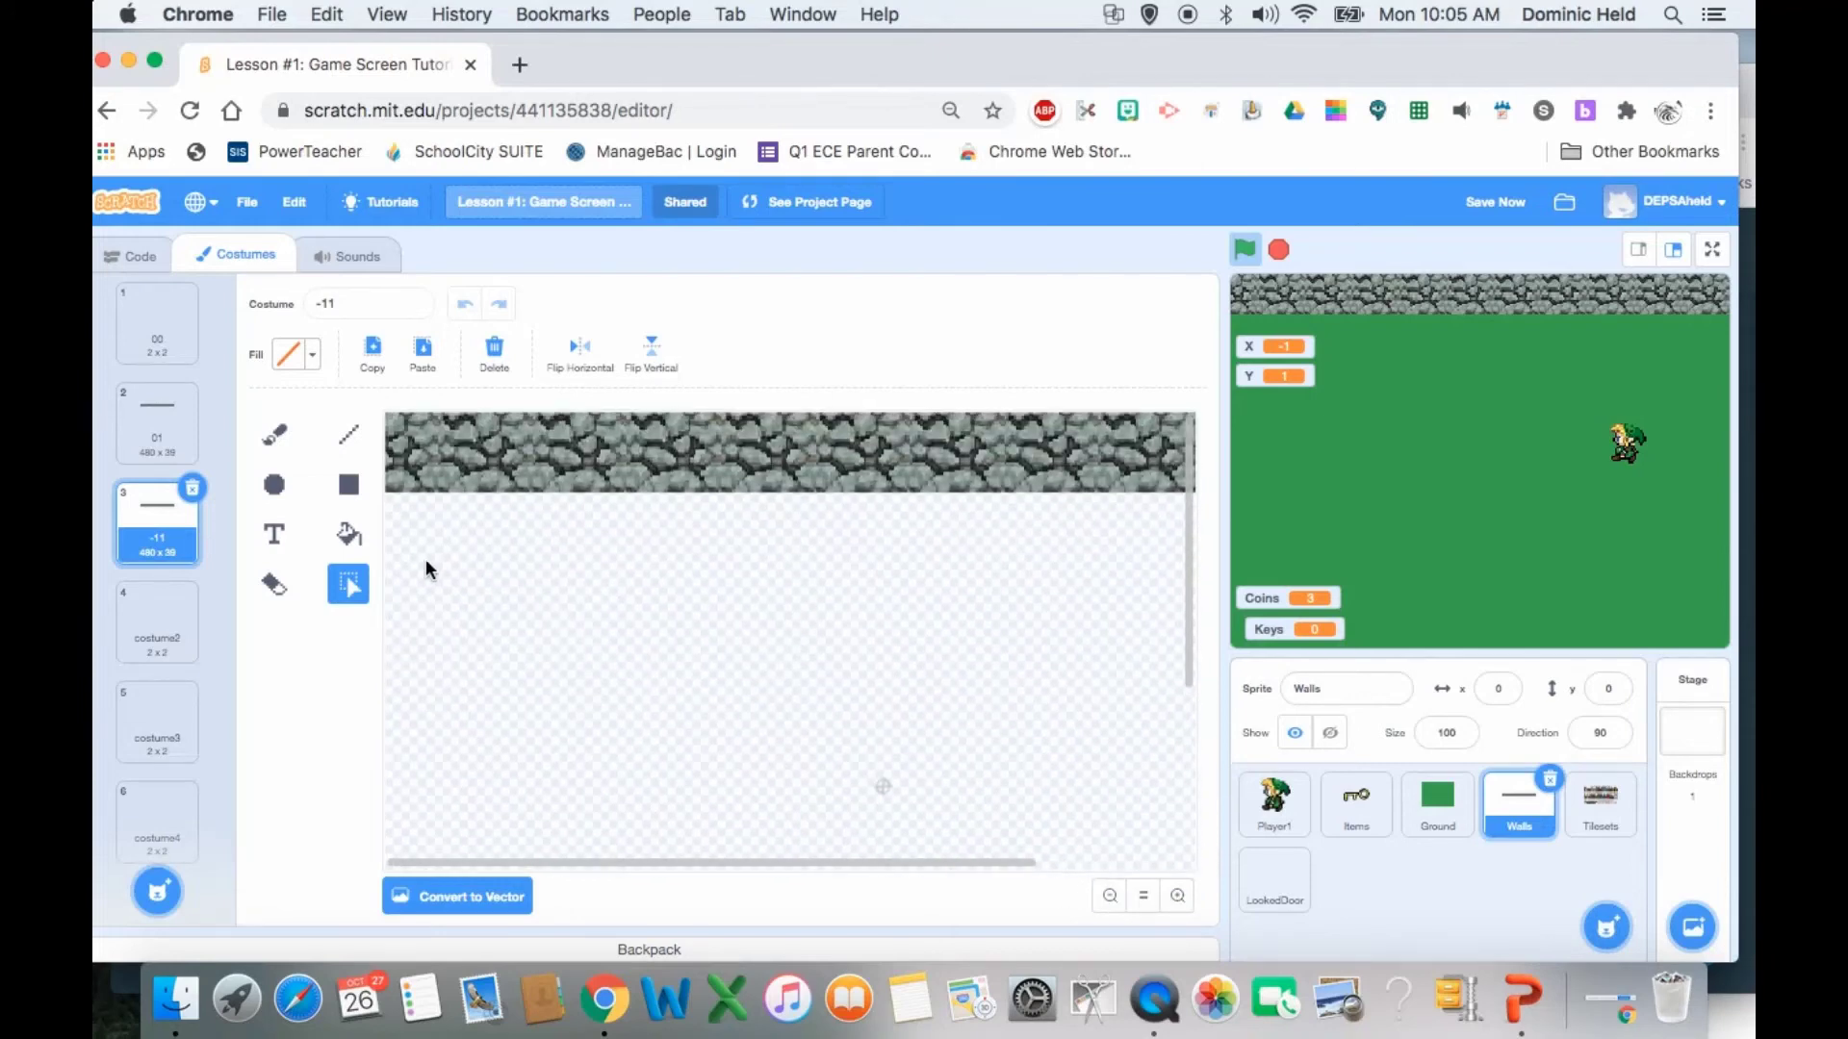
{"action": "left_click_drag", "start_coordinate": [374, 399], "coordinate": [373, 391]}
{"action": "left_click", "coordinate": [468, 550]}
{"action": "left_click_drag", "start_coordinate": [448, 527], "coordinate": [387, 415]}
{"action": "left_click", "coordinate": [435, 533]}
{"action": "left_click_drag", "start_coordinate": [386, 414], "coordinate": [438, 493]}
{"action": "left_click", "coordinate": [464, 521]}
{"action": "key", "text": "super+v"}
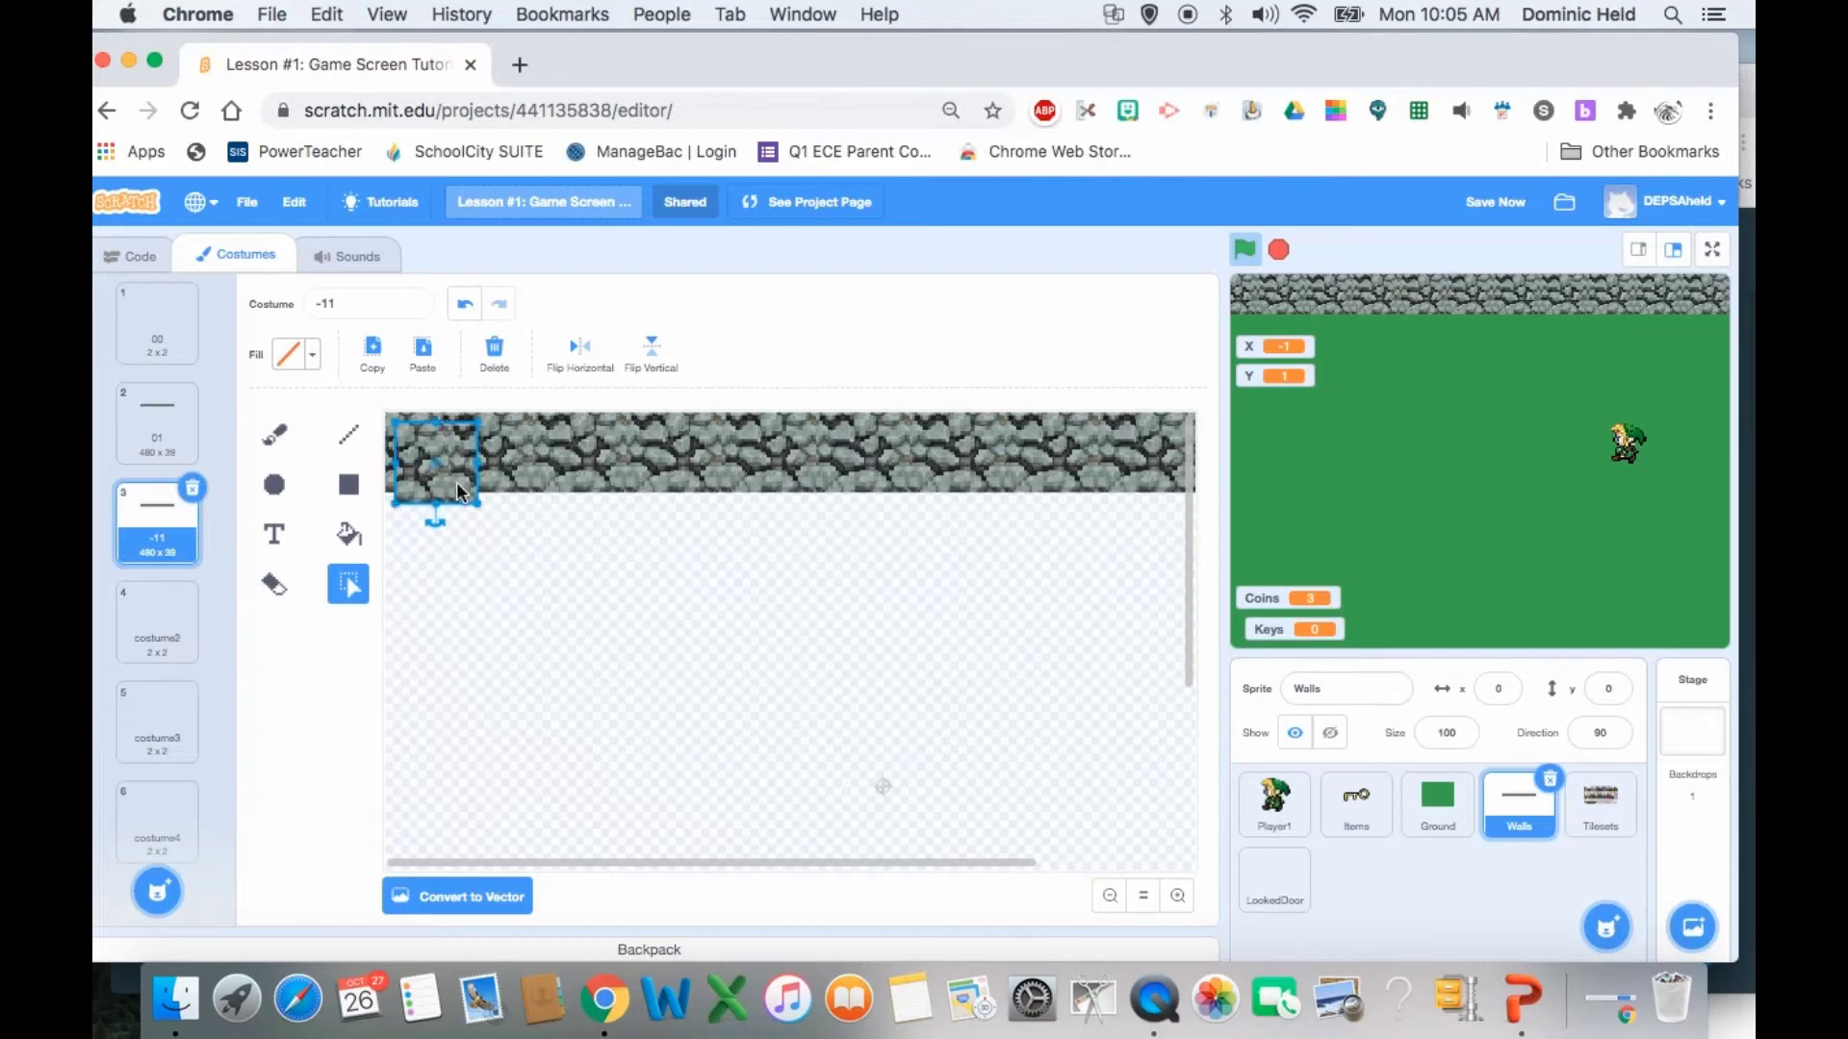
- Place the pasted tile against the canvas's left edge directly beneath the top wall, slightly overlapping it to hide the seam
{"action": "left_click_drag", "start_coordinate": [456, 481], "coordinate": [430, 558]}
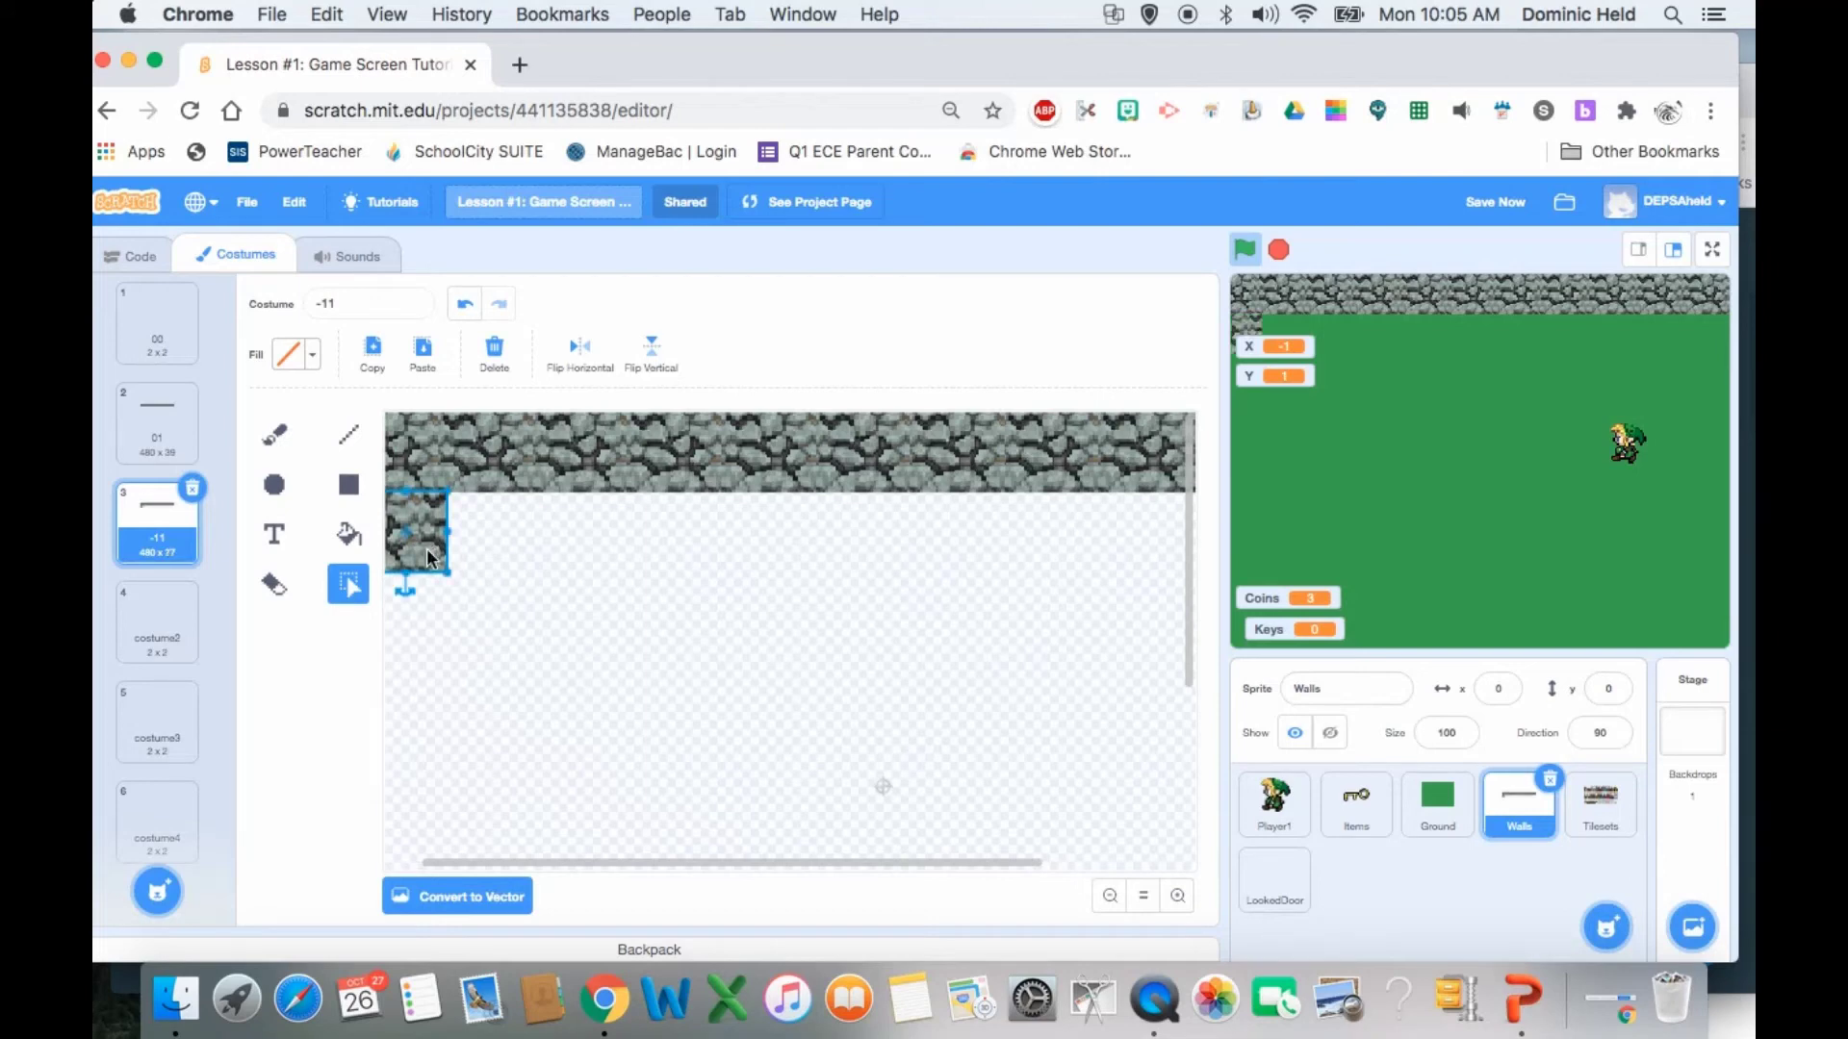
{"action": "left_click_drag", "start_coordinate": [426, 551], "coordinate": [425, 549]}
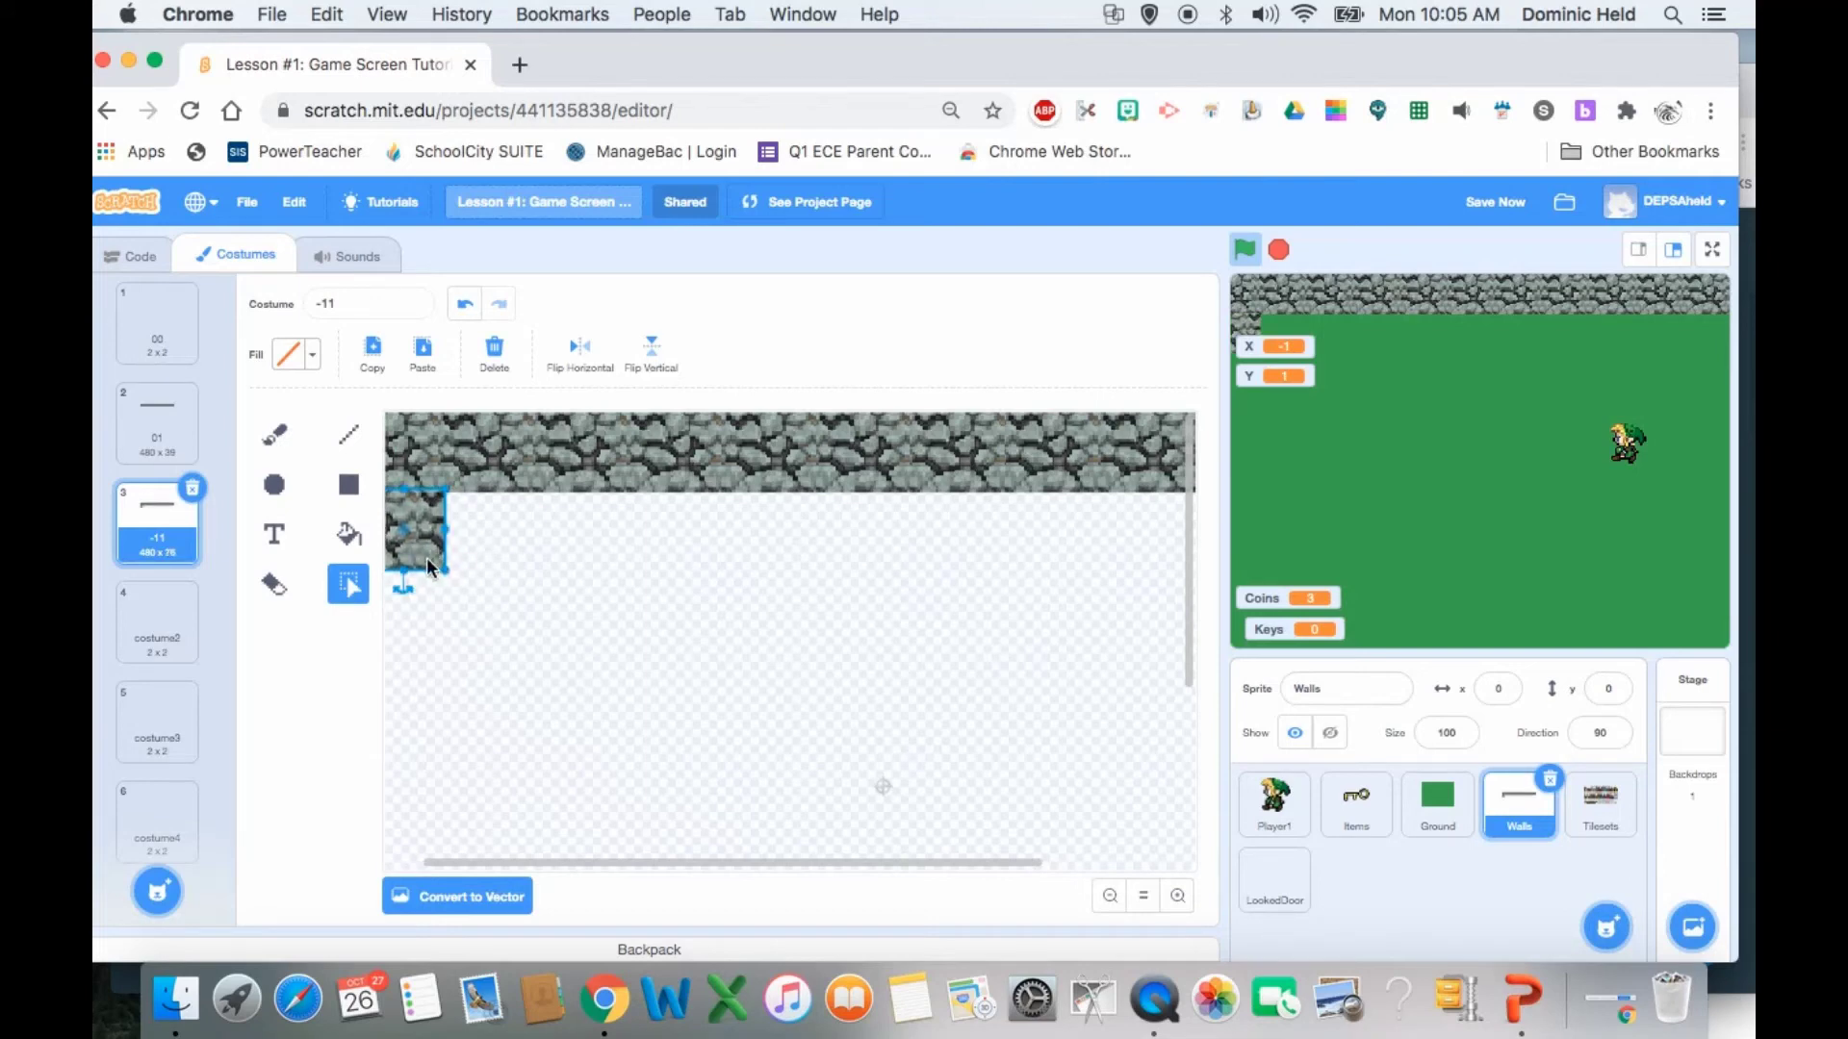
{"action": "left_click_drag", "start_coordinate": [425, 546], "coordinate": [425, 545]}
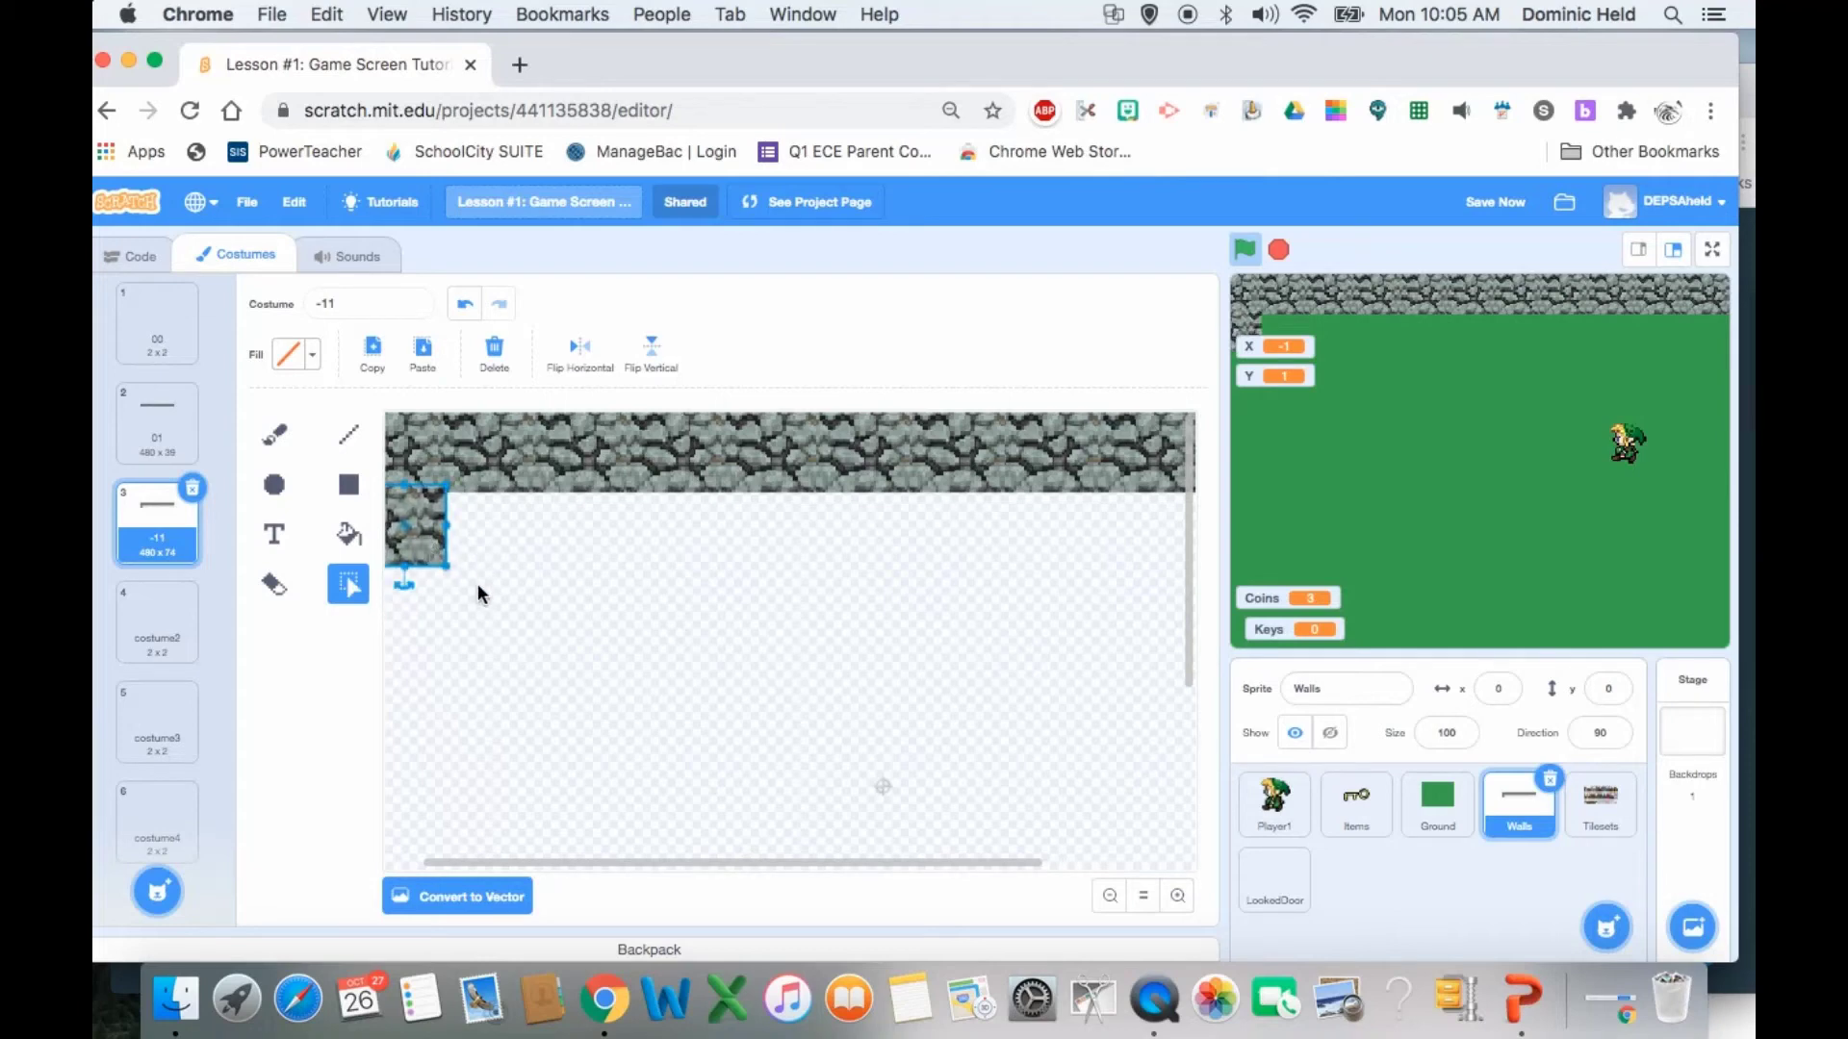
- Paste another stone tile and align it seamlessly beneath the first tile of the left wall
{"action": "key", "text": "ctrl+v"}
{"action": "left_click_drag", "start_coordinate": [423, 491], "coordinate": [397, 616]}
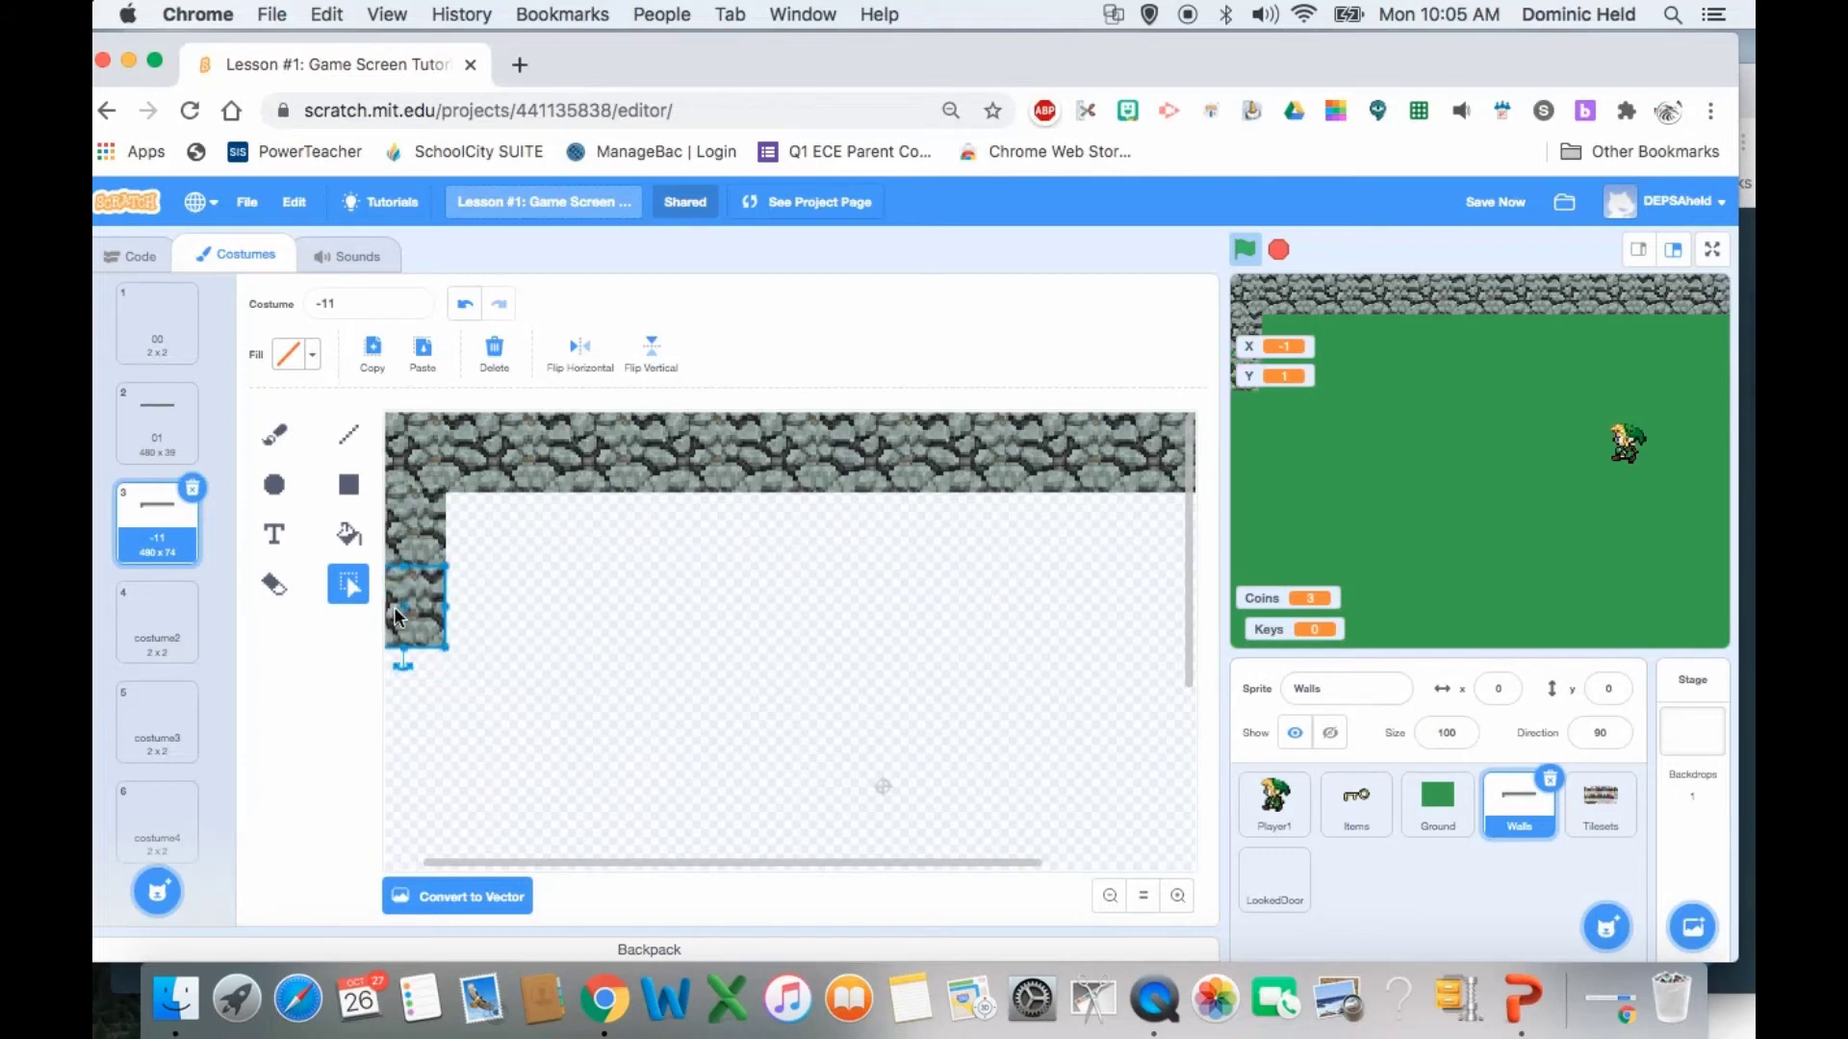
{"action": "left_click", "coordinate": [516, 628]}
{"action": "left_click", "coordinate": [460, 308]}
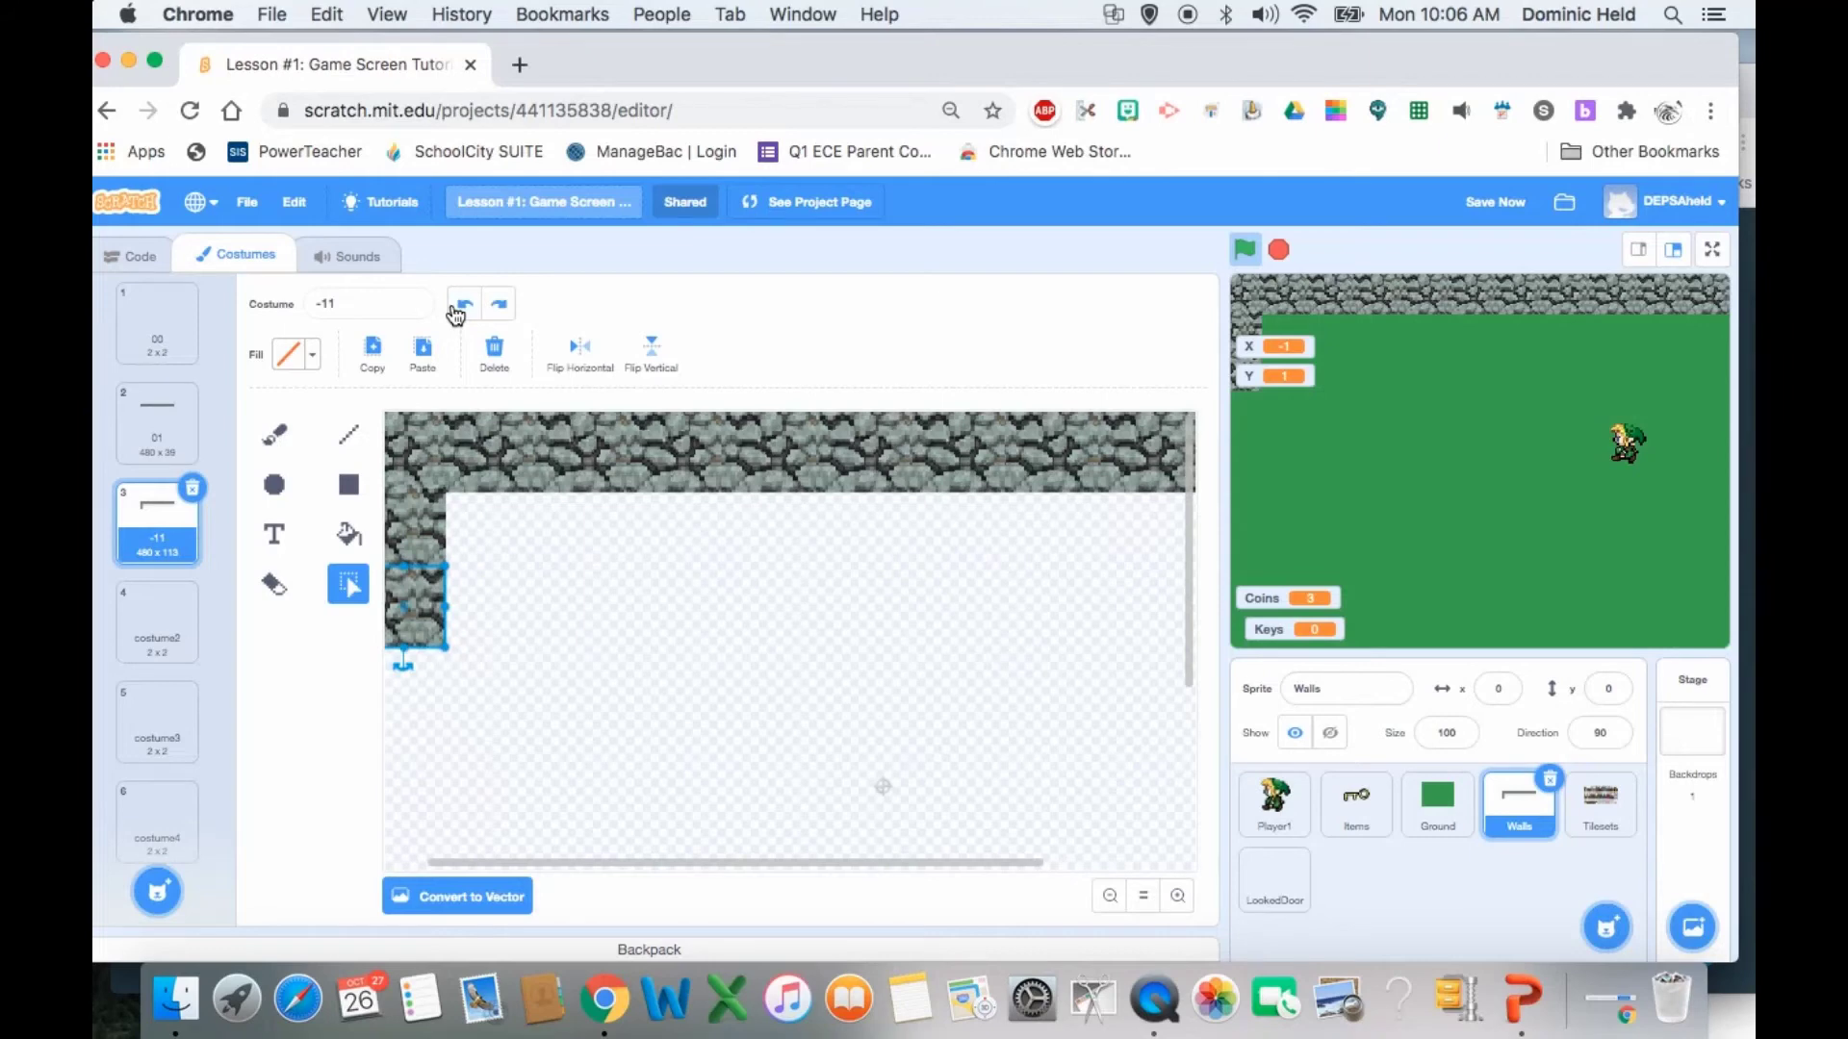
{"action": "left_click", "coordinate": [1177, 898]}
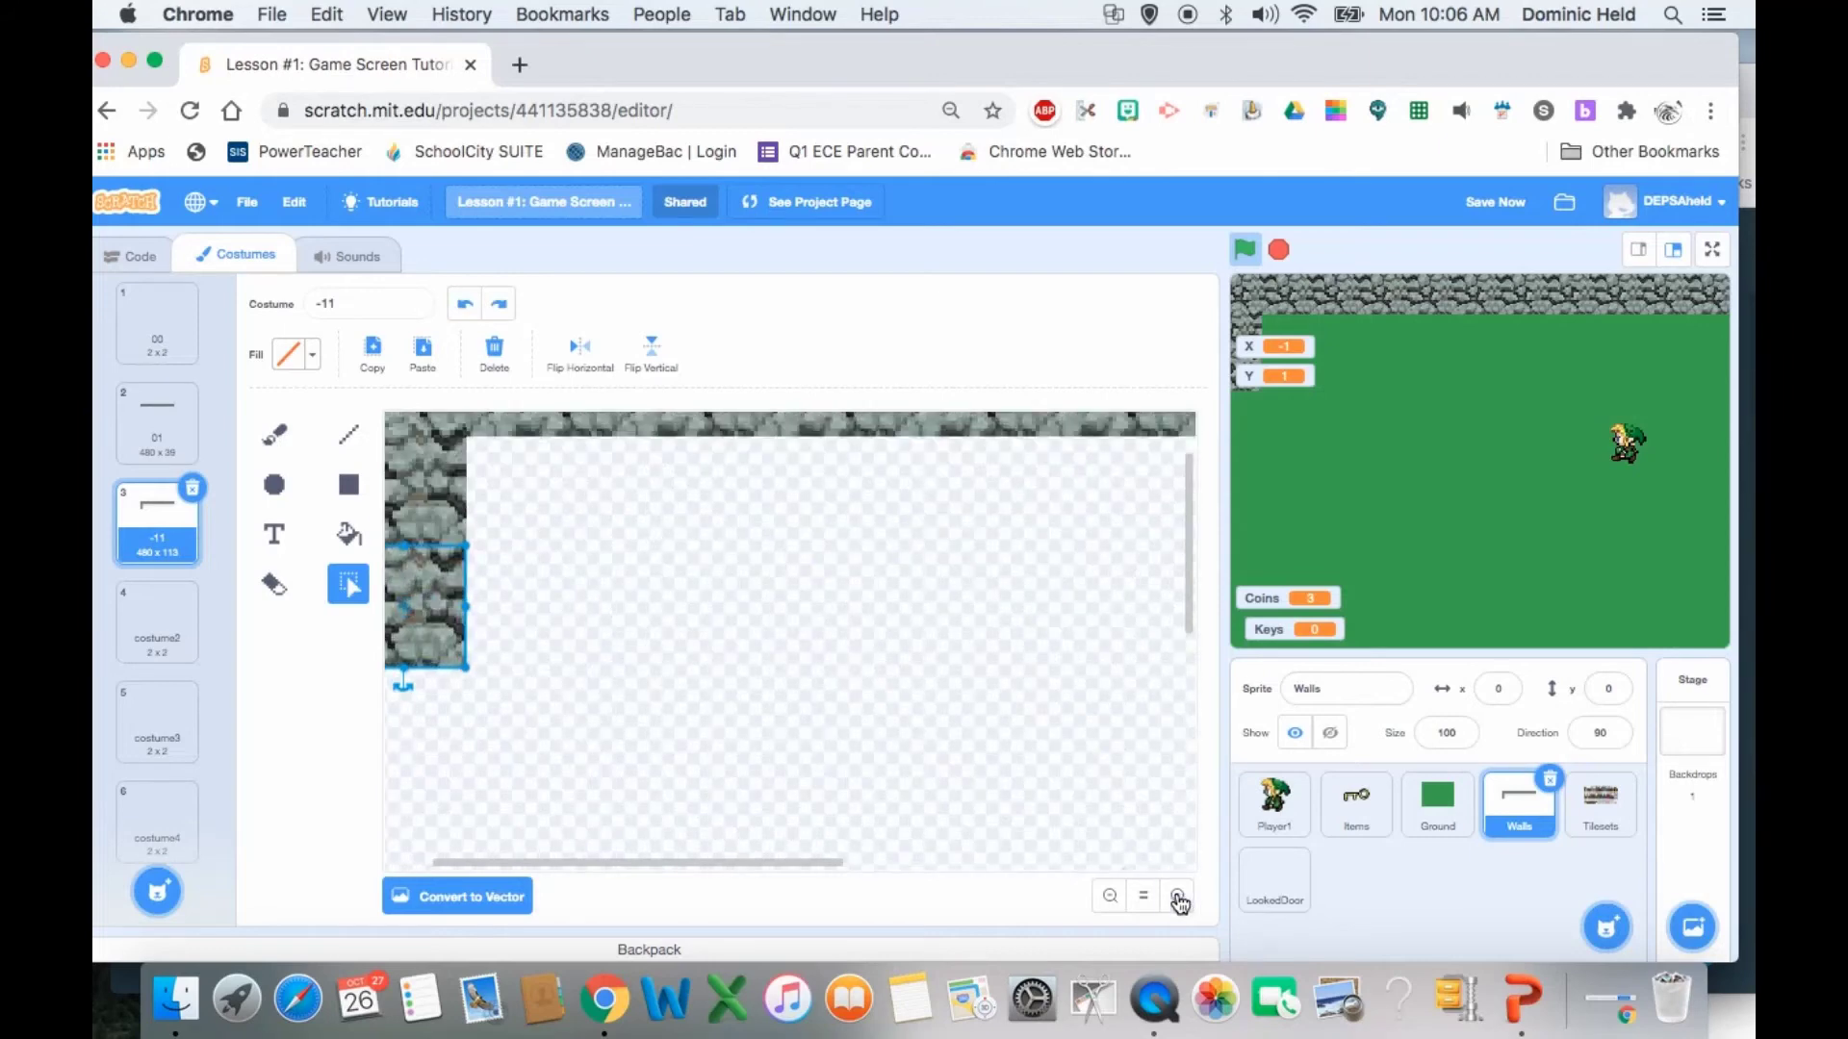
{"action": "left_click_drag", "start_coordinate": [431, 652], "coordinate": [430, 632]}
{"action": "left_click", "coordinate": [591, 588]}
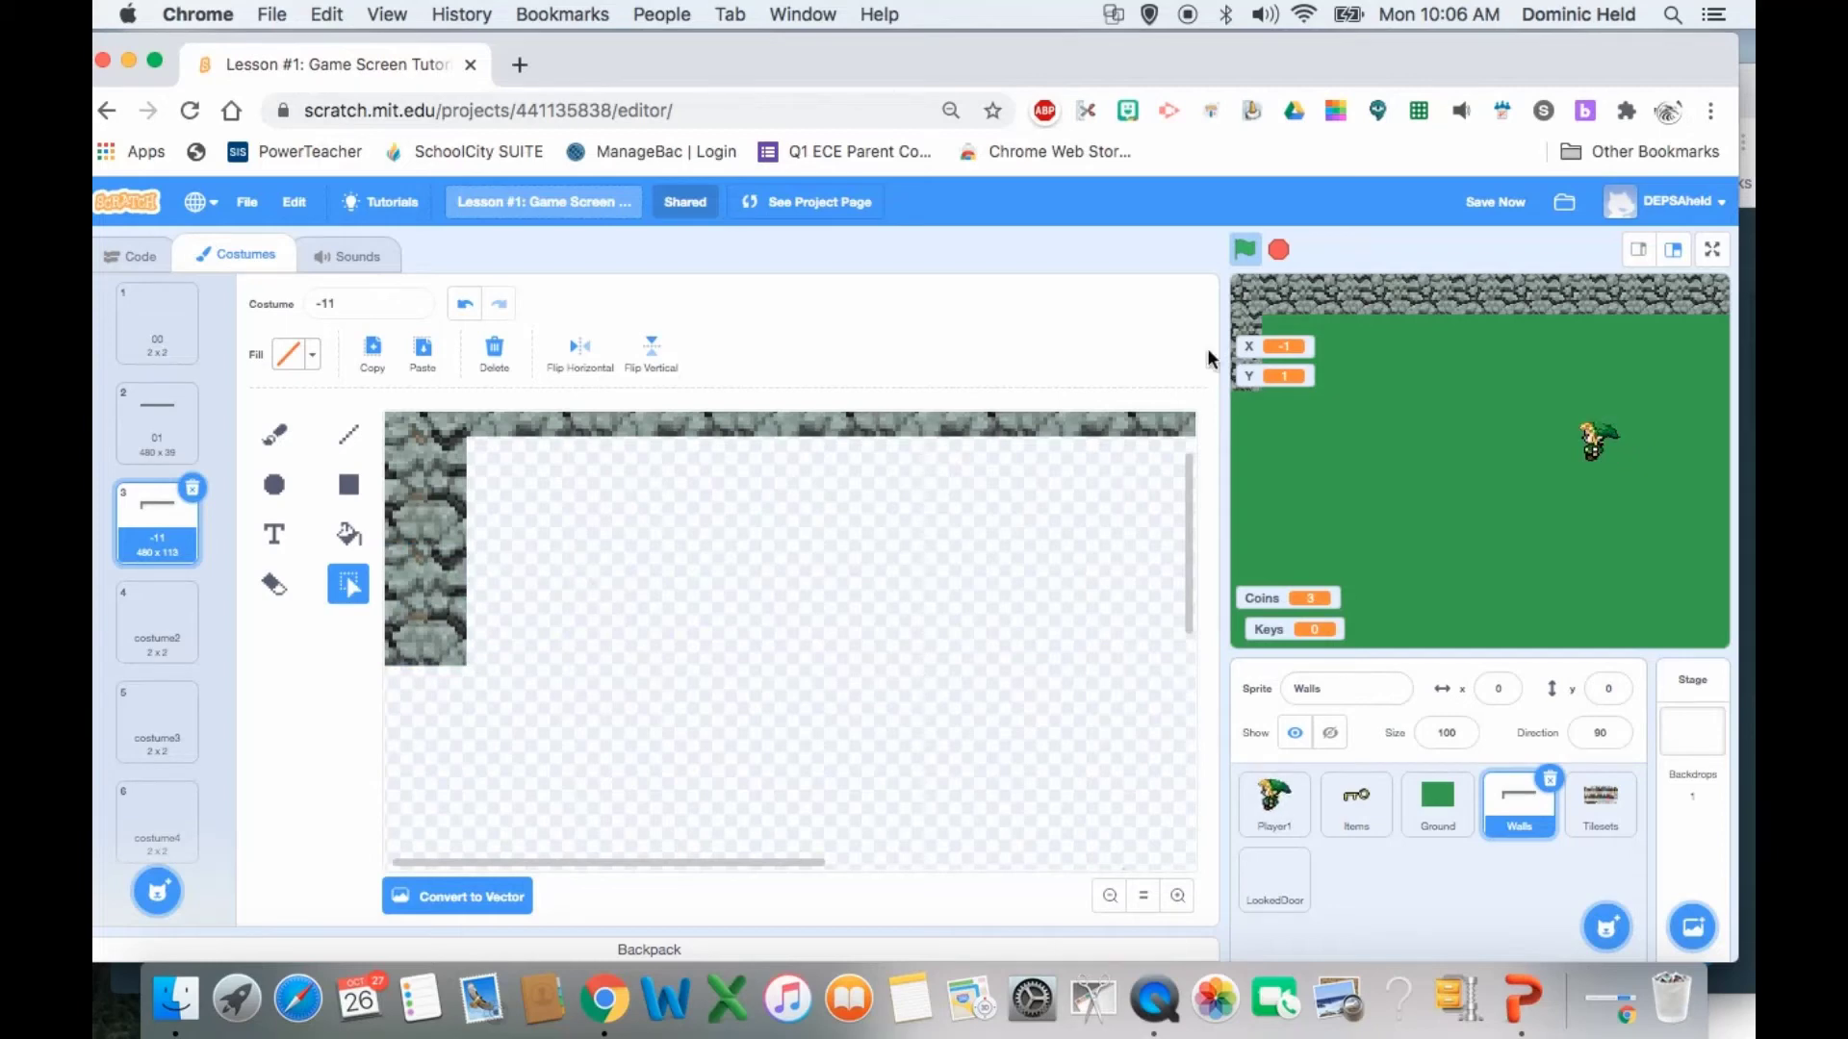
- Move the X and Y variable displays on the stage clear of the left wall
{"action": "left_click_drag", "start_coordinate": [1258, 345], "coordinate": [1357, 354]}
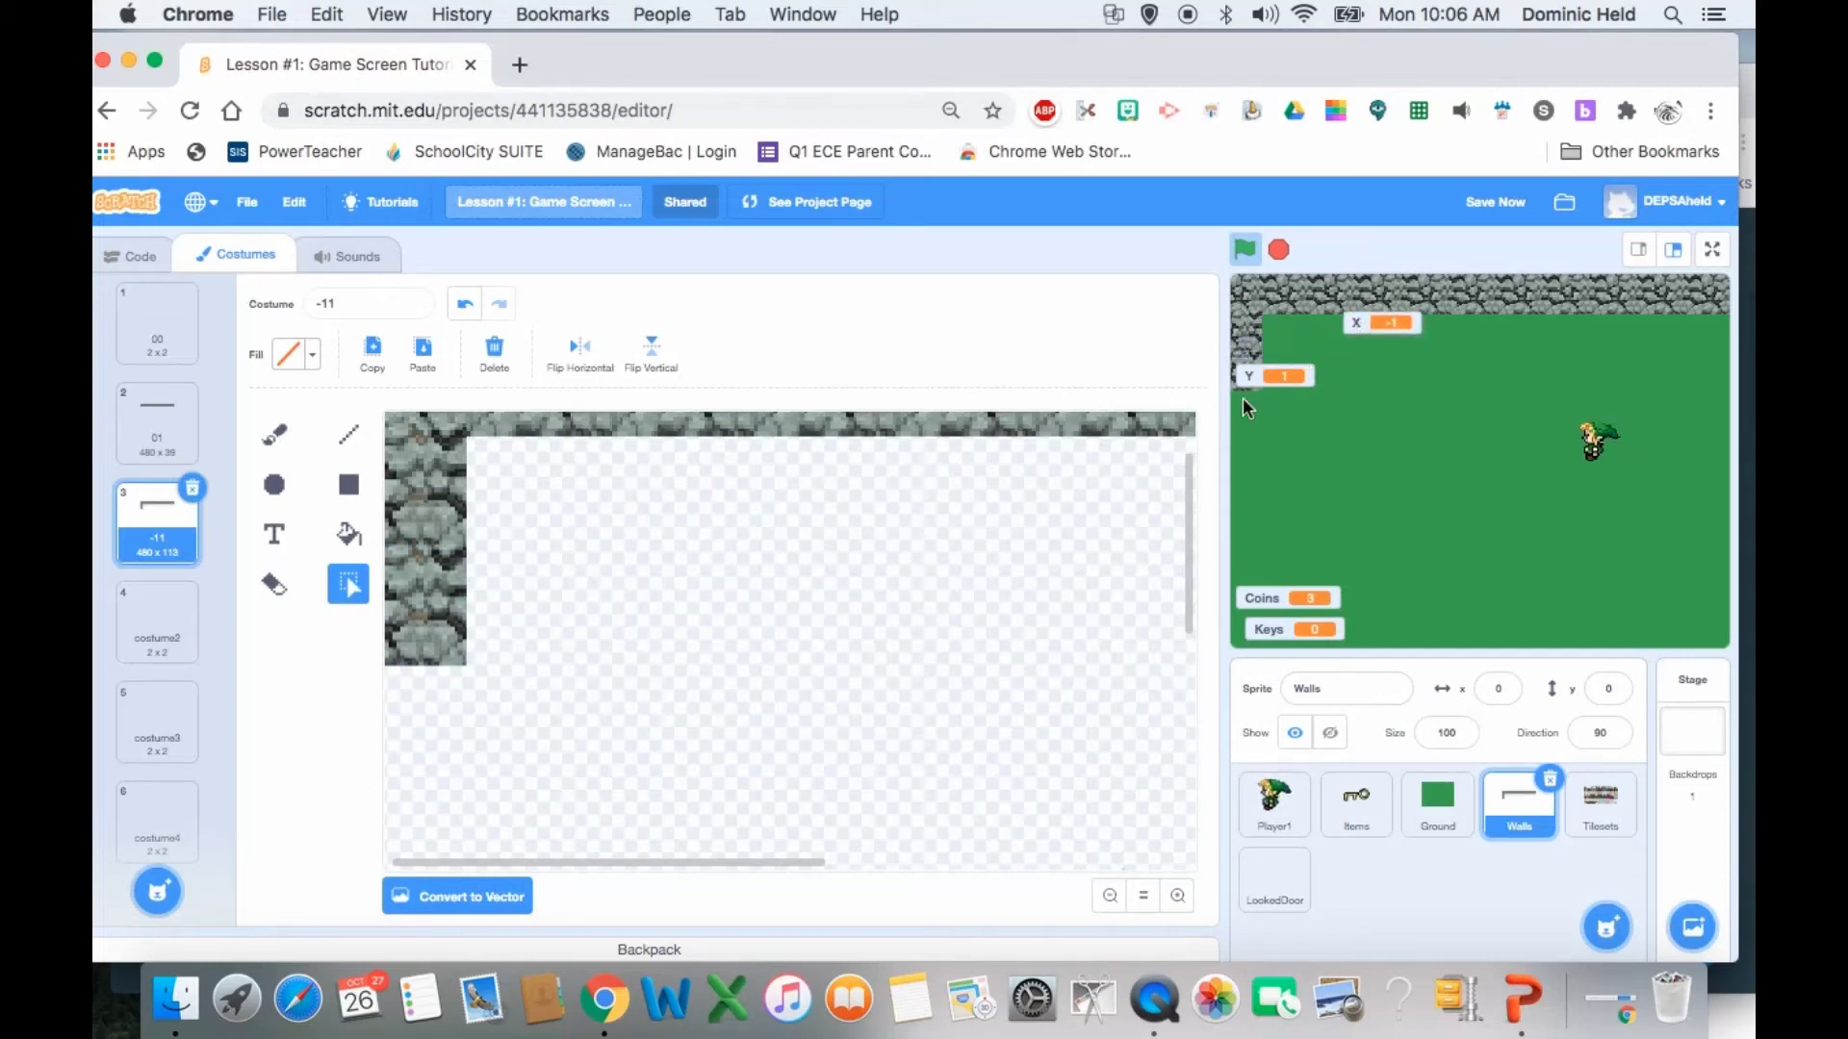
{"action": "left_click_drag", "start_coordinate": [1247, 379], "coordinate": [1384, 378]}
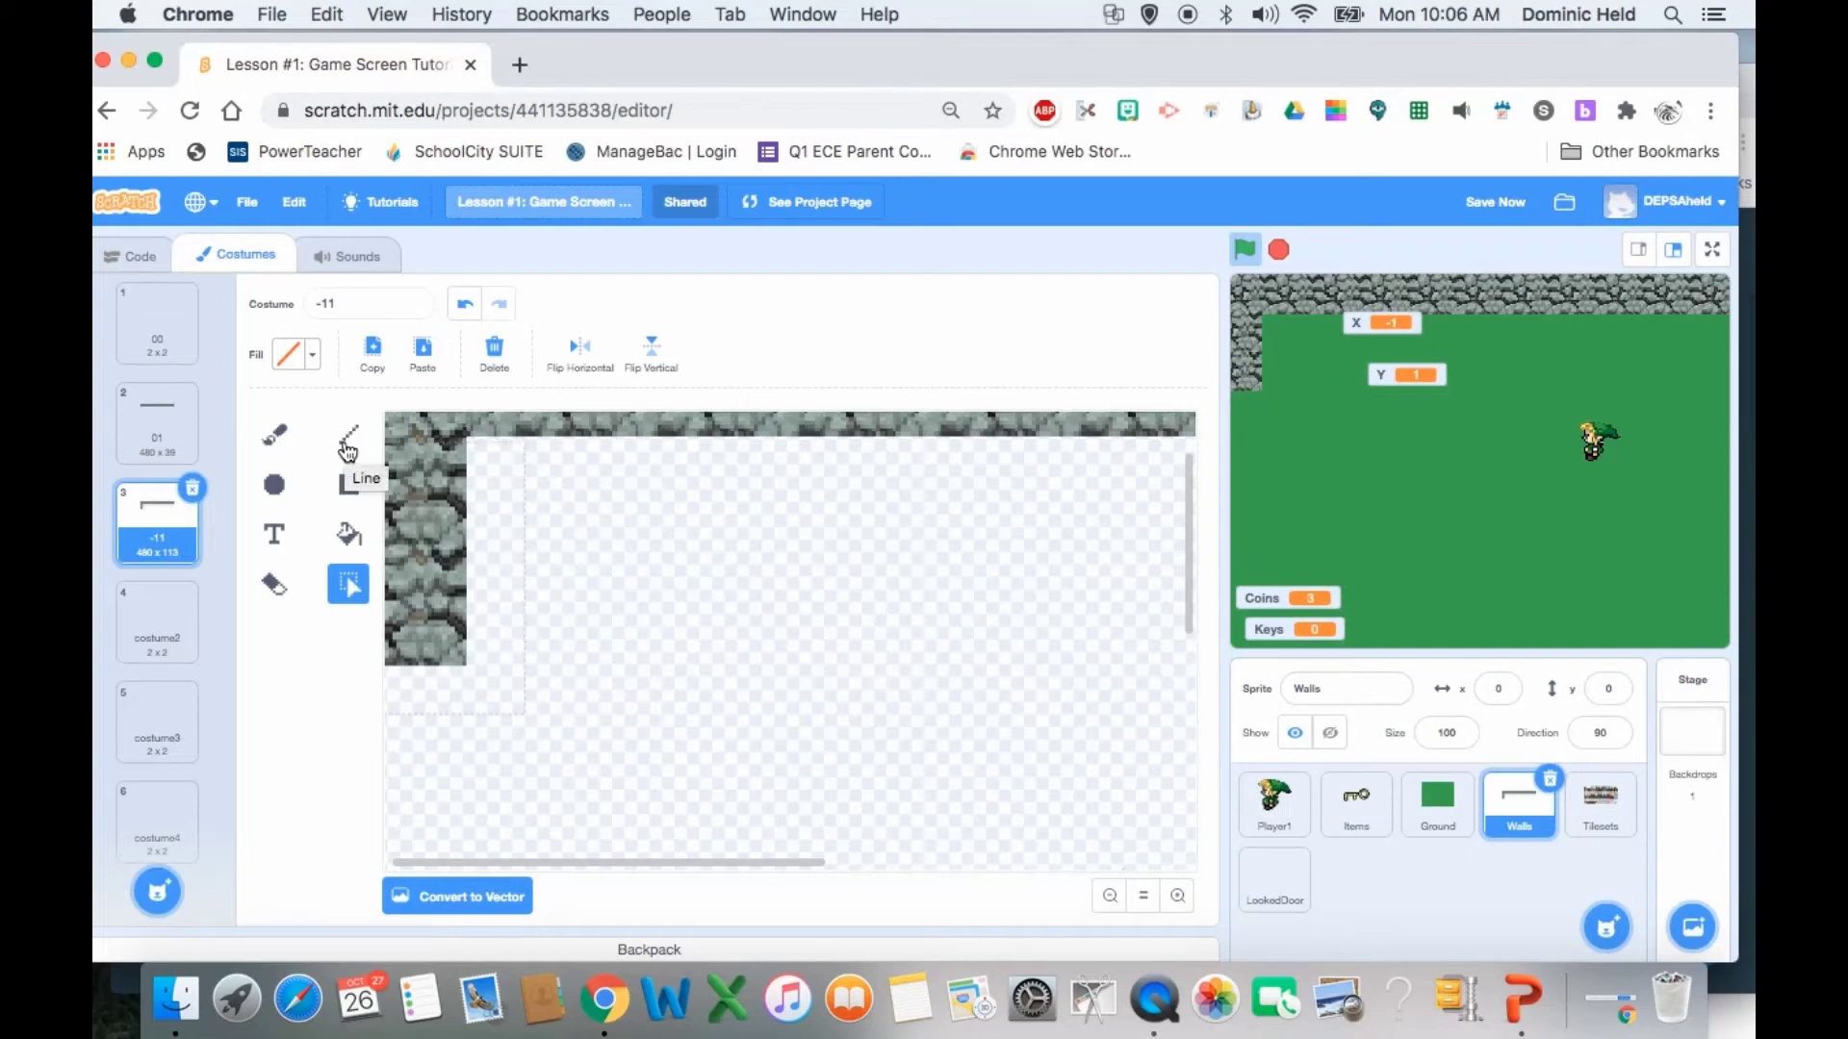
- Paste another stone piece and align it seamlessly beneath the existing left wall in costume -11
{"action": "key", "text": "super+v"}
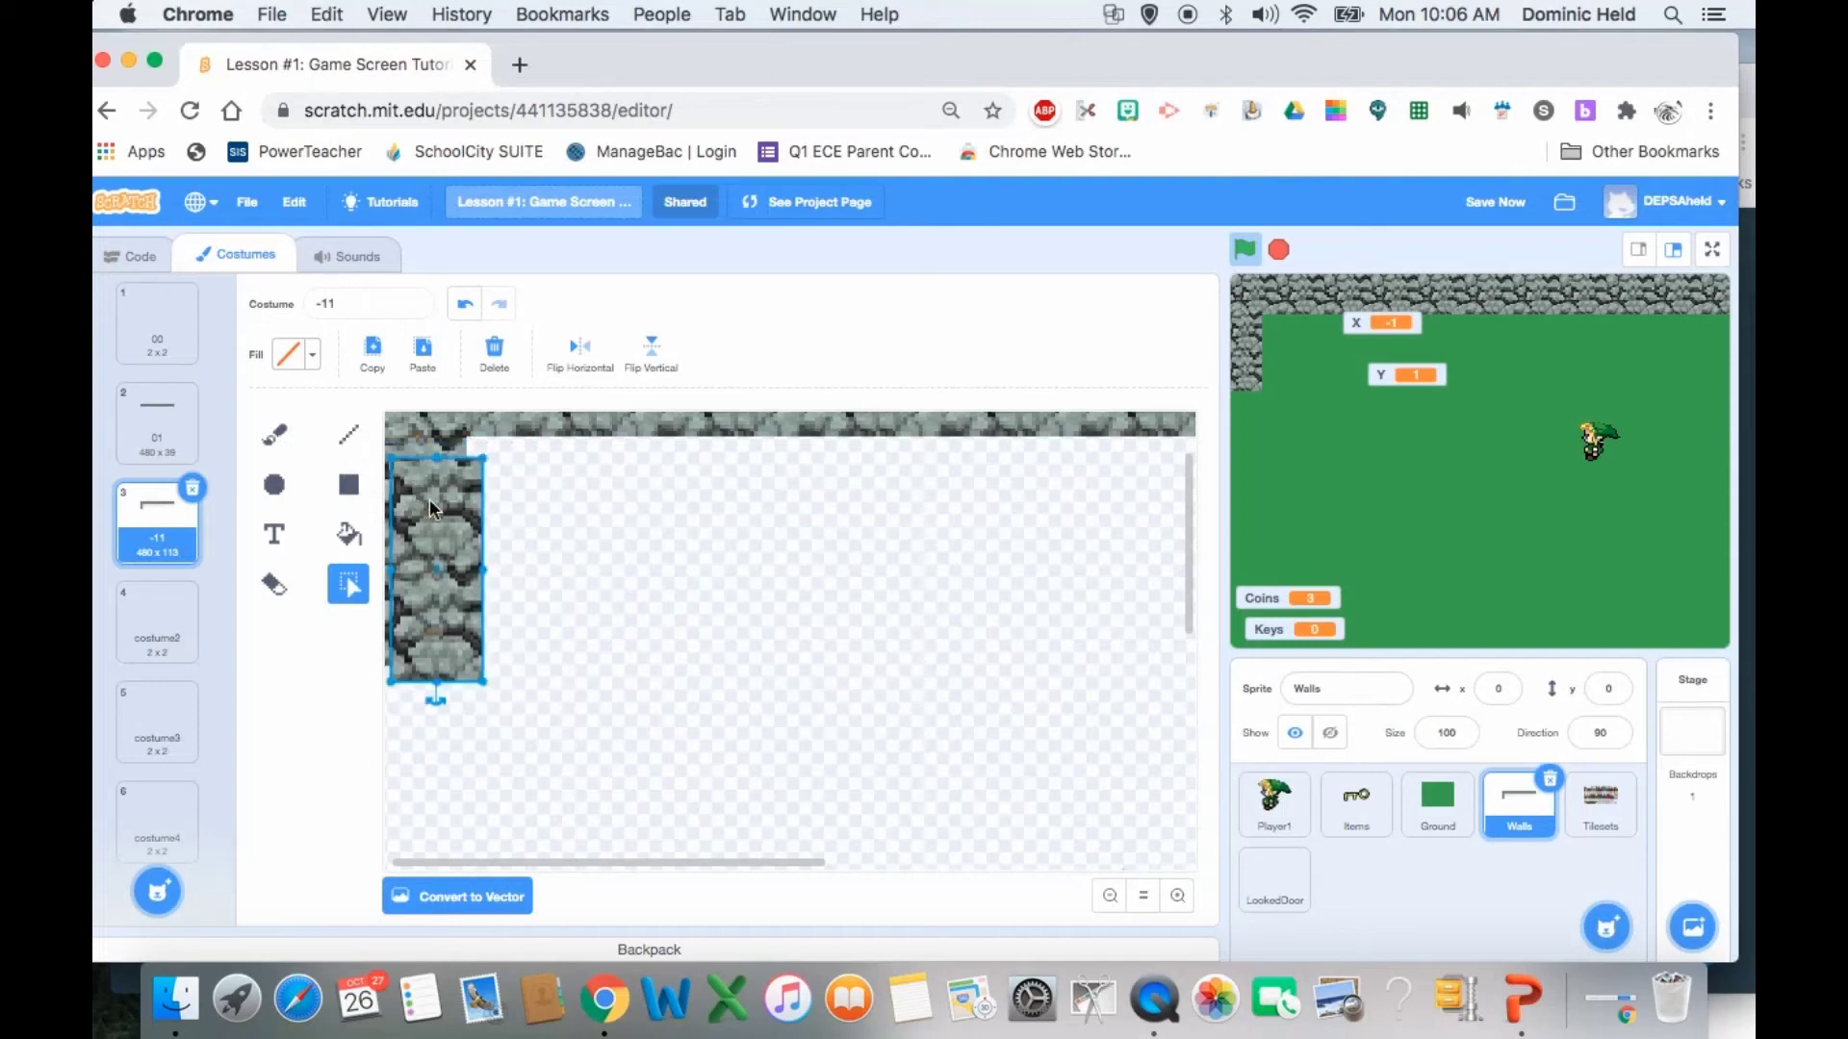
{"action": "left_click_drag", "start_coordinate": [429, 501], "coordinate": [417, 707]}
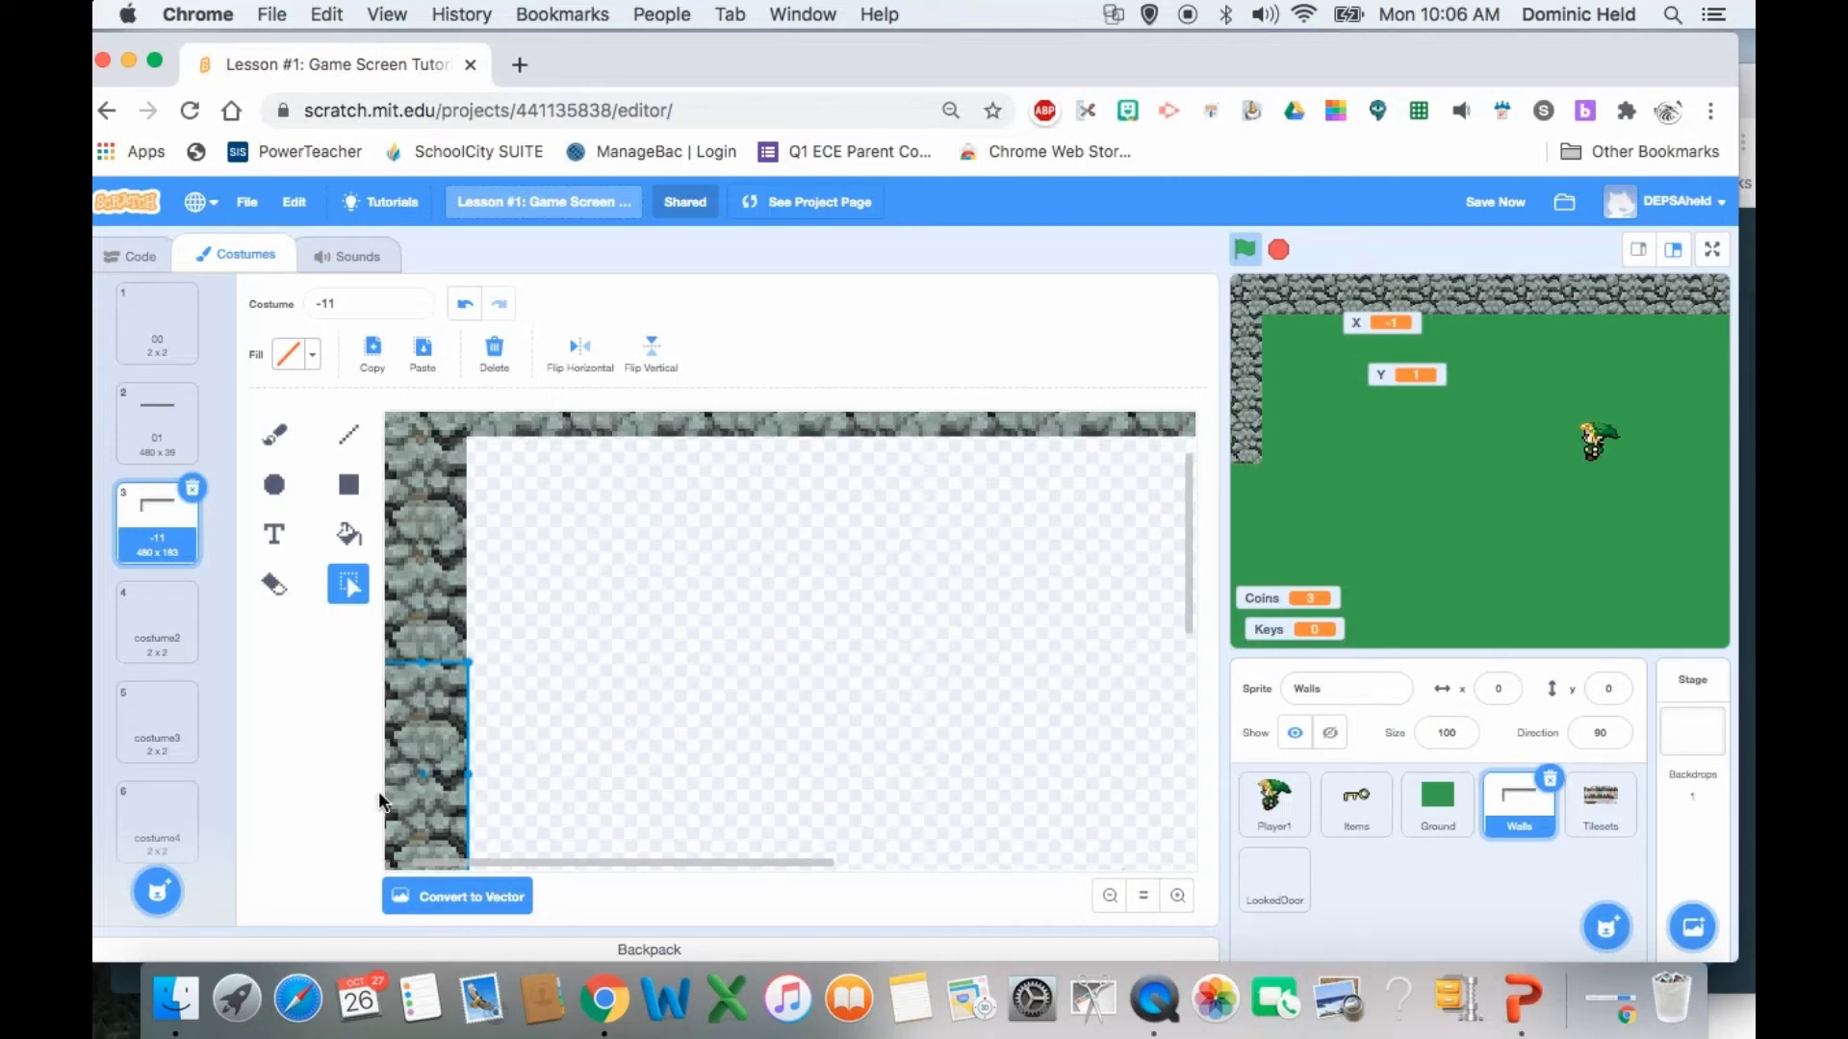
{"action": "left_click_drag", "start_coordinate": [418, 788], "coordinate": [471, 732]}
{"action": "left_click", "coordinate": [1177, 895]}
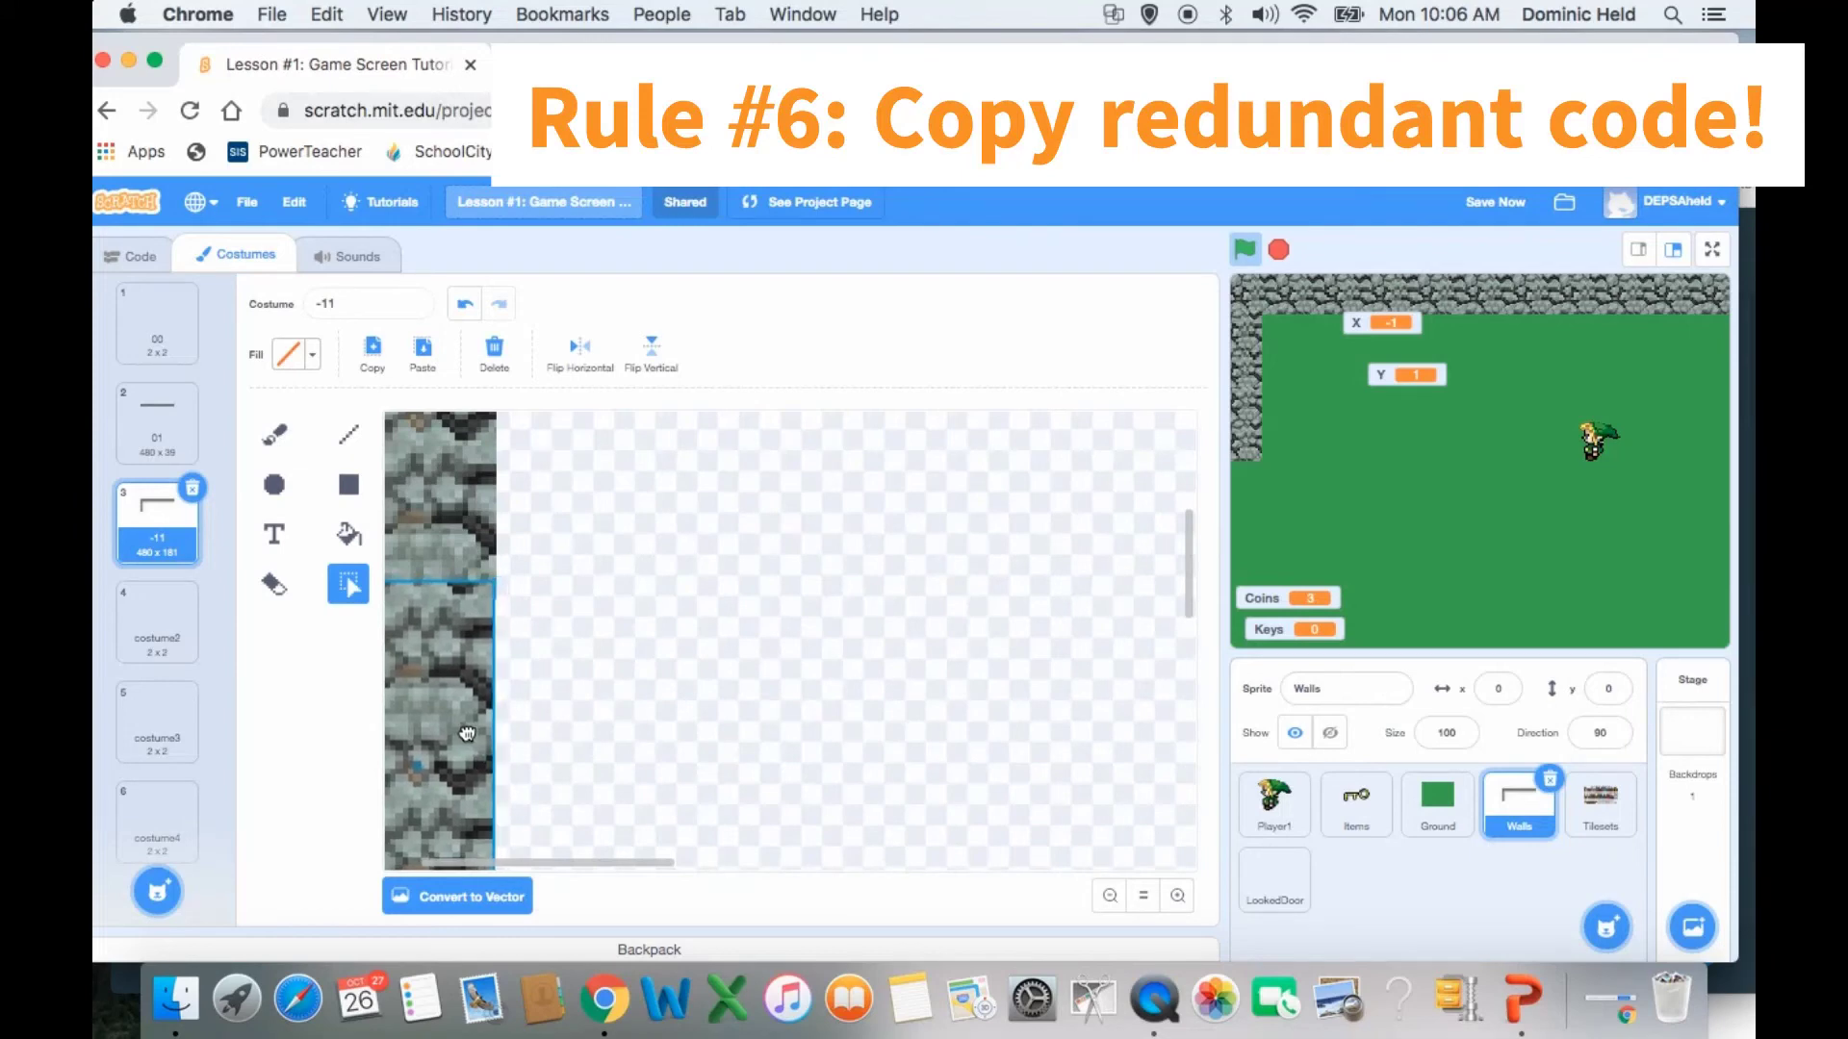
{"action": "left_click", "coordinate": [701, 718]}
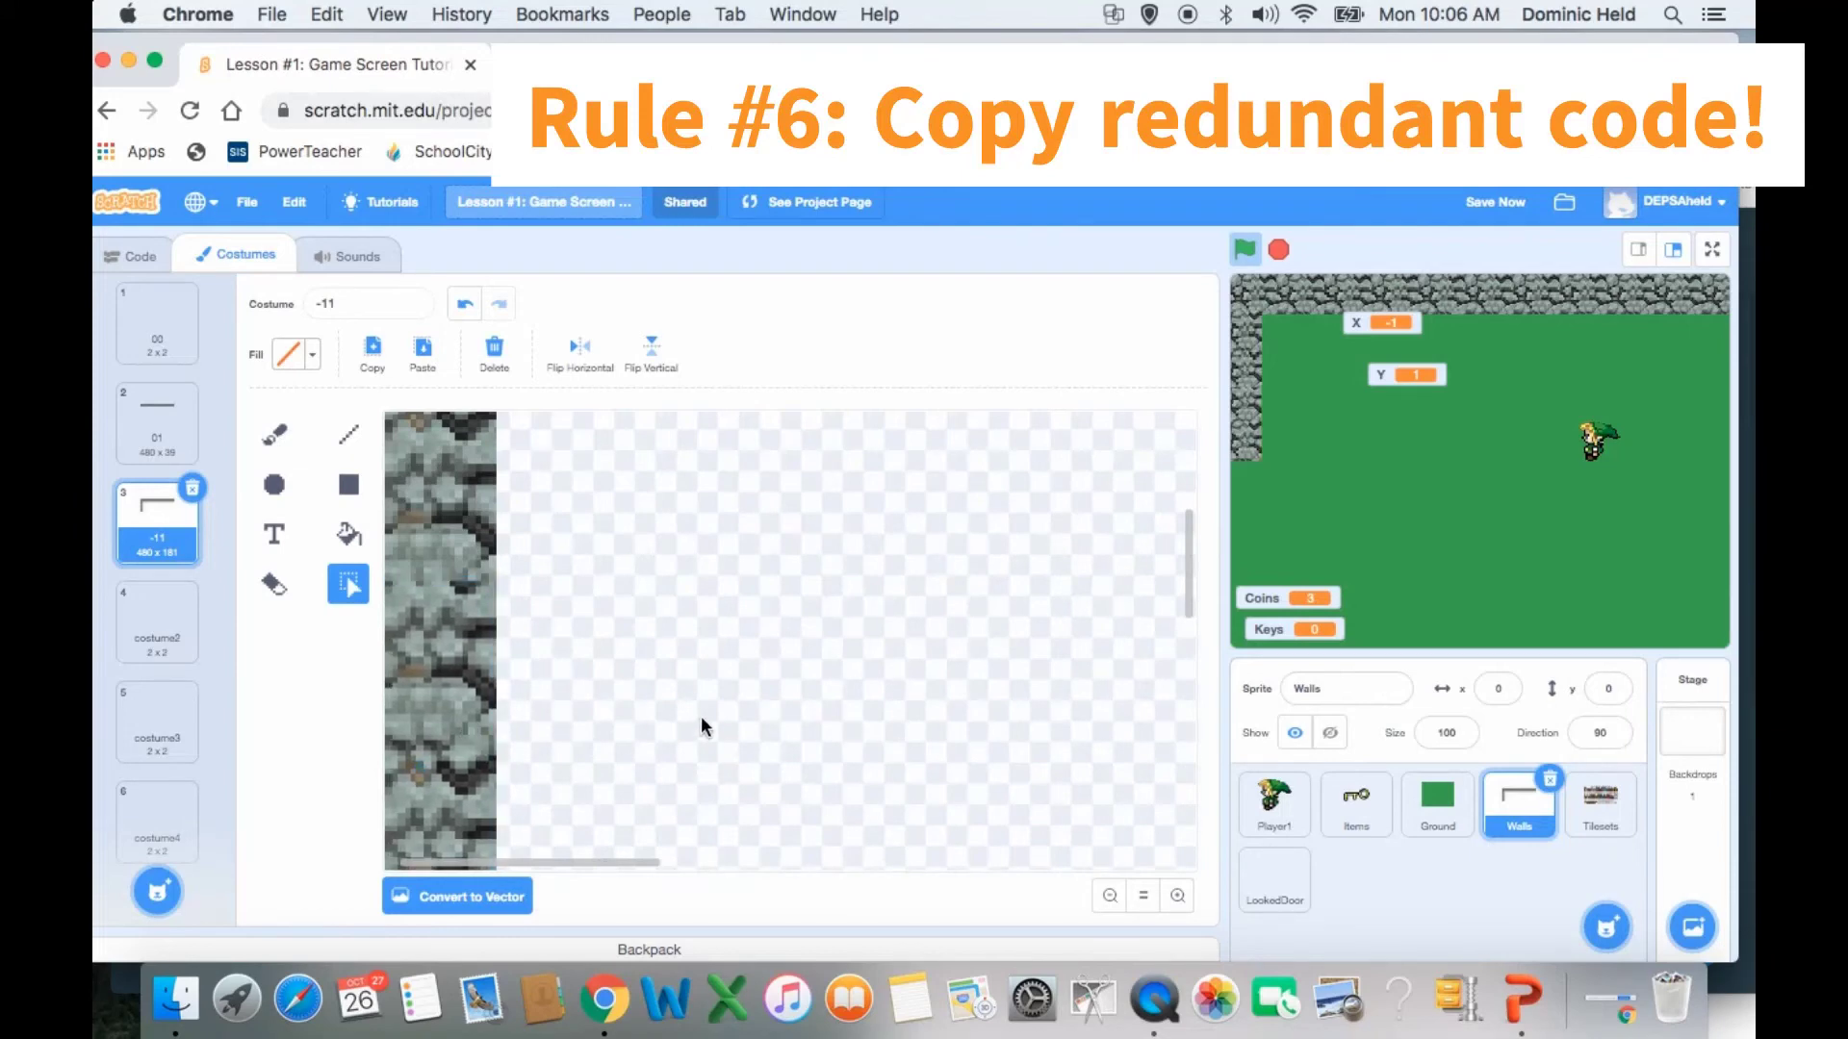
- Select the entire left wall section below the top wall, then copy and paste it
{"action": "scroll", "coordinate": [560, 614], "scroll_direction": "up", "scroll_amount": 5}
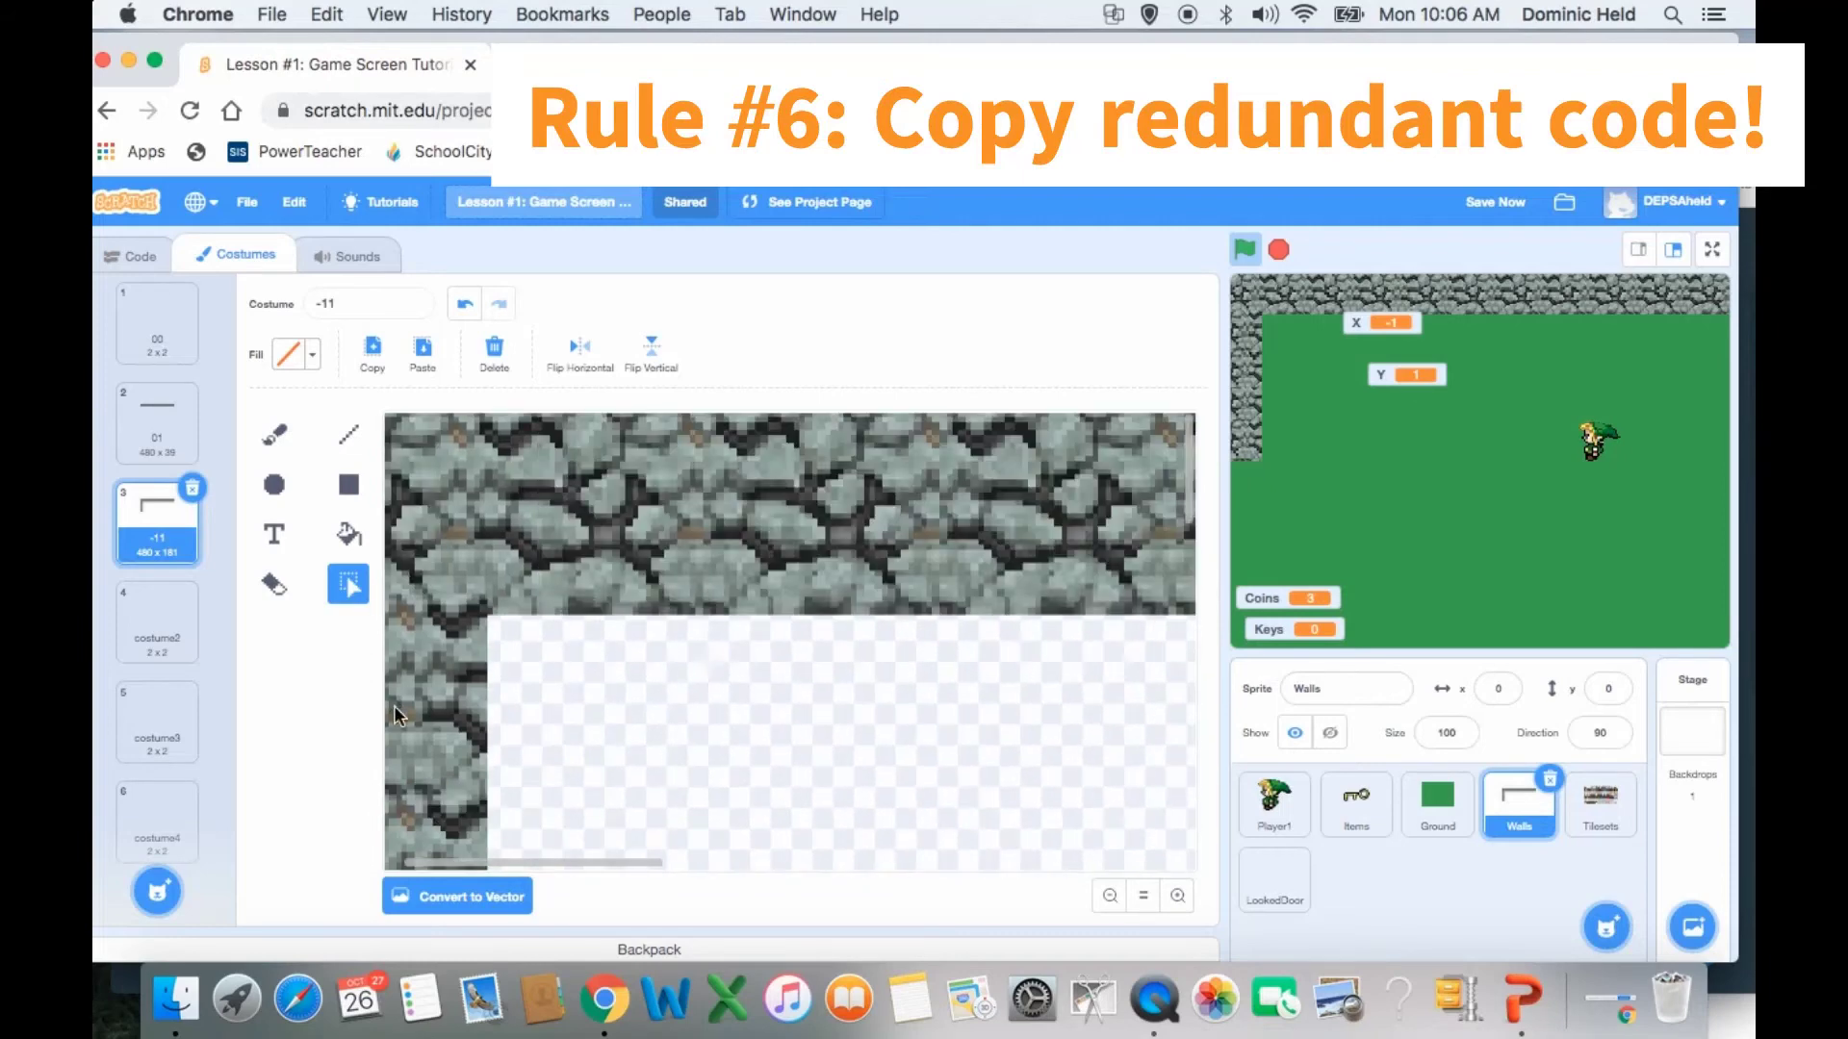
{"action": "scroll", "coordinate": [670, 700], "scroll_direction": "down", "scroll_amount": 5}
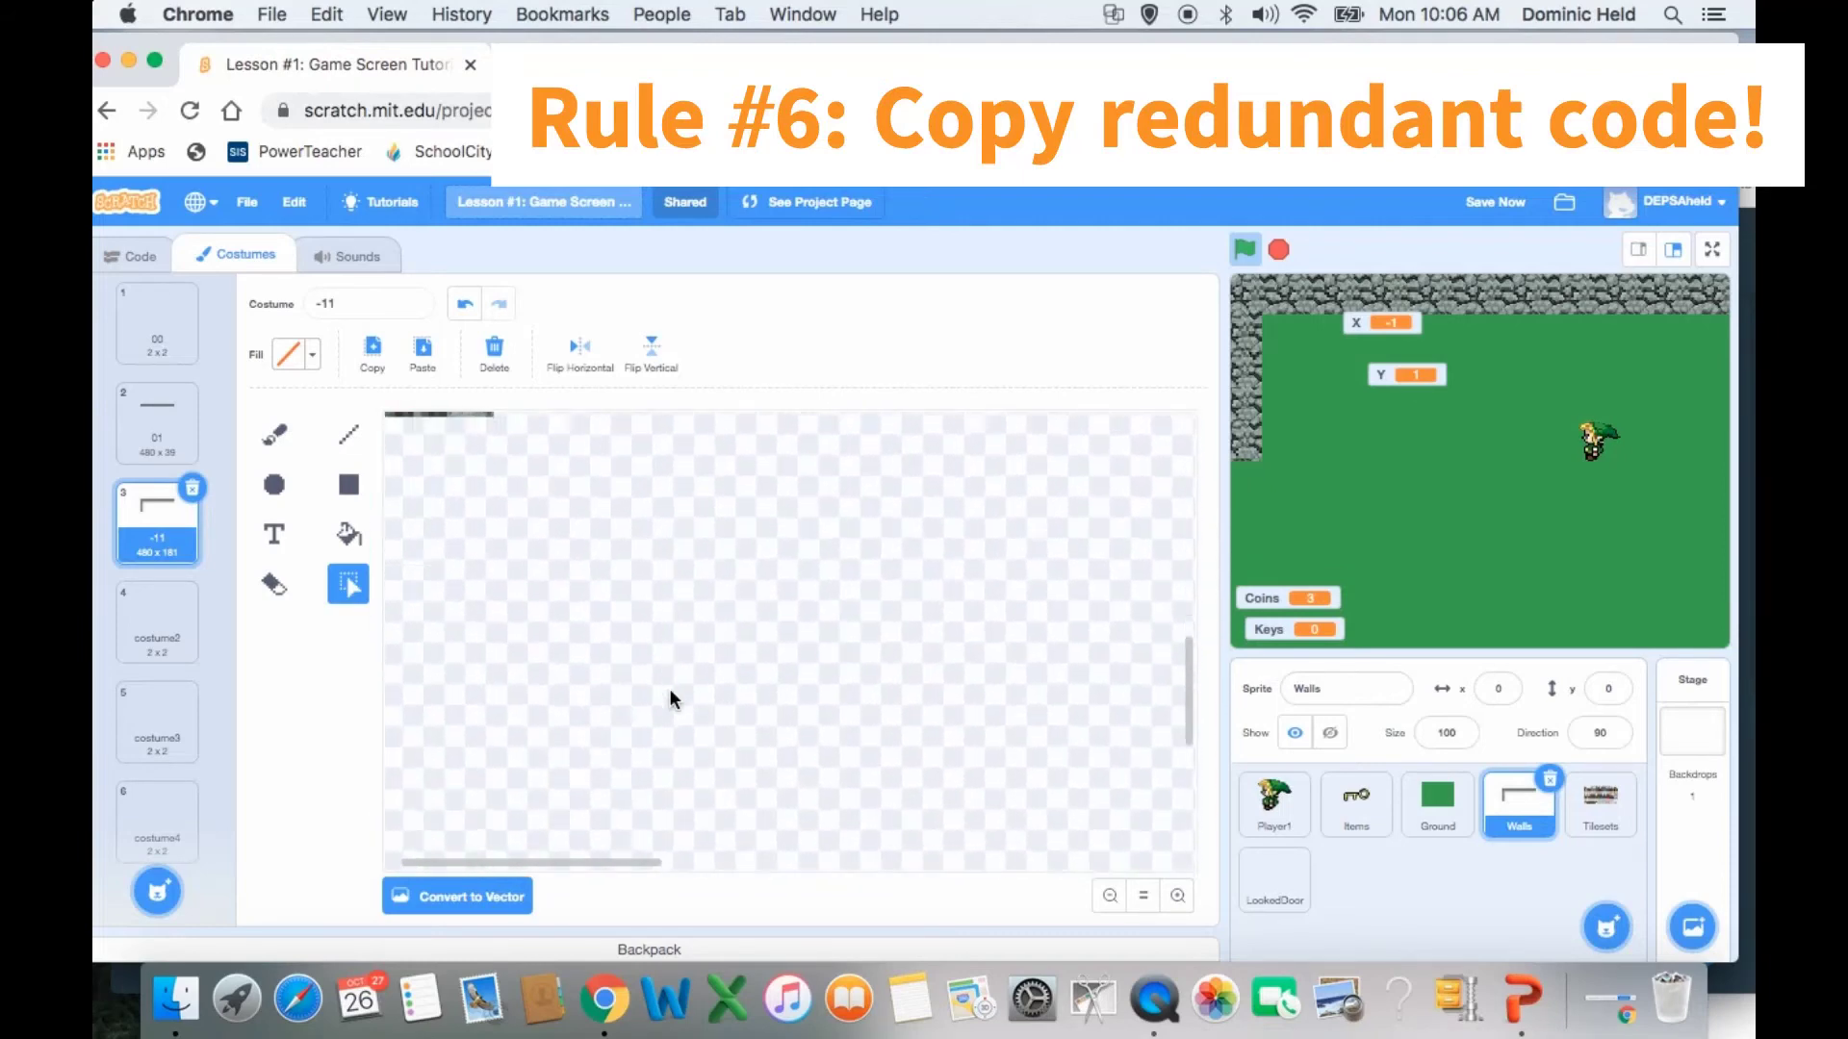
{"action": "scroll", "coordinate": [669, 700], "scroll_direction": "up", "scroll_amount": 3}
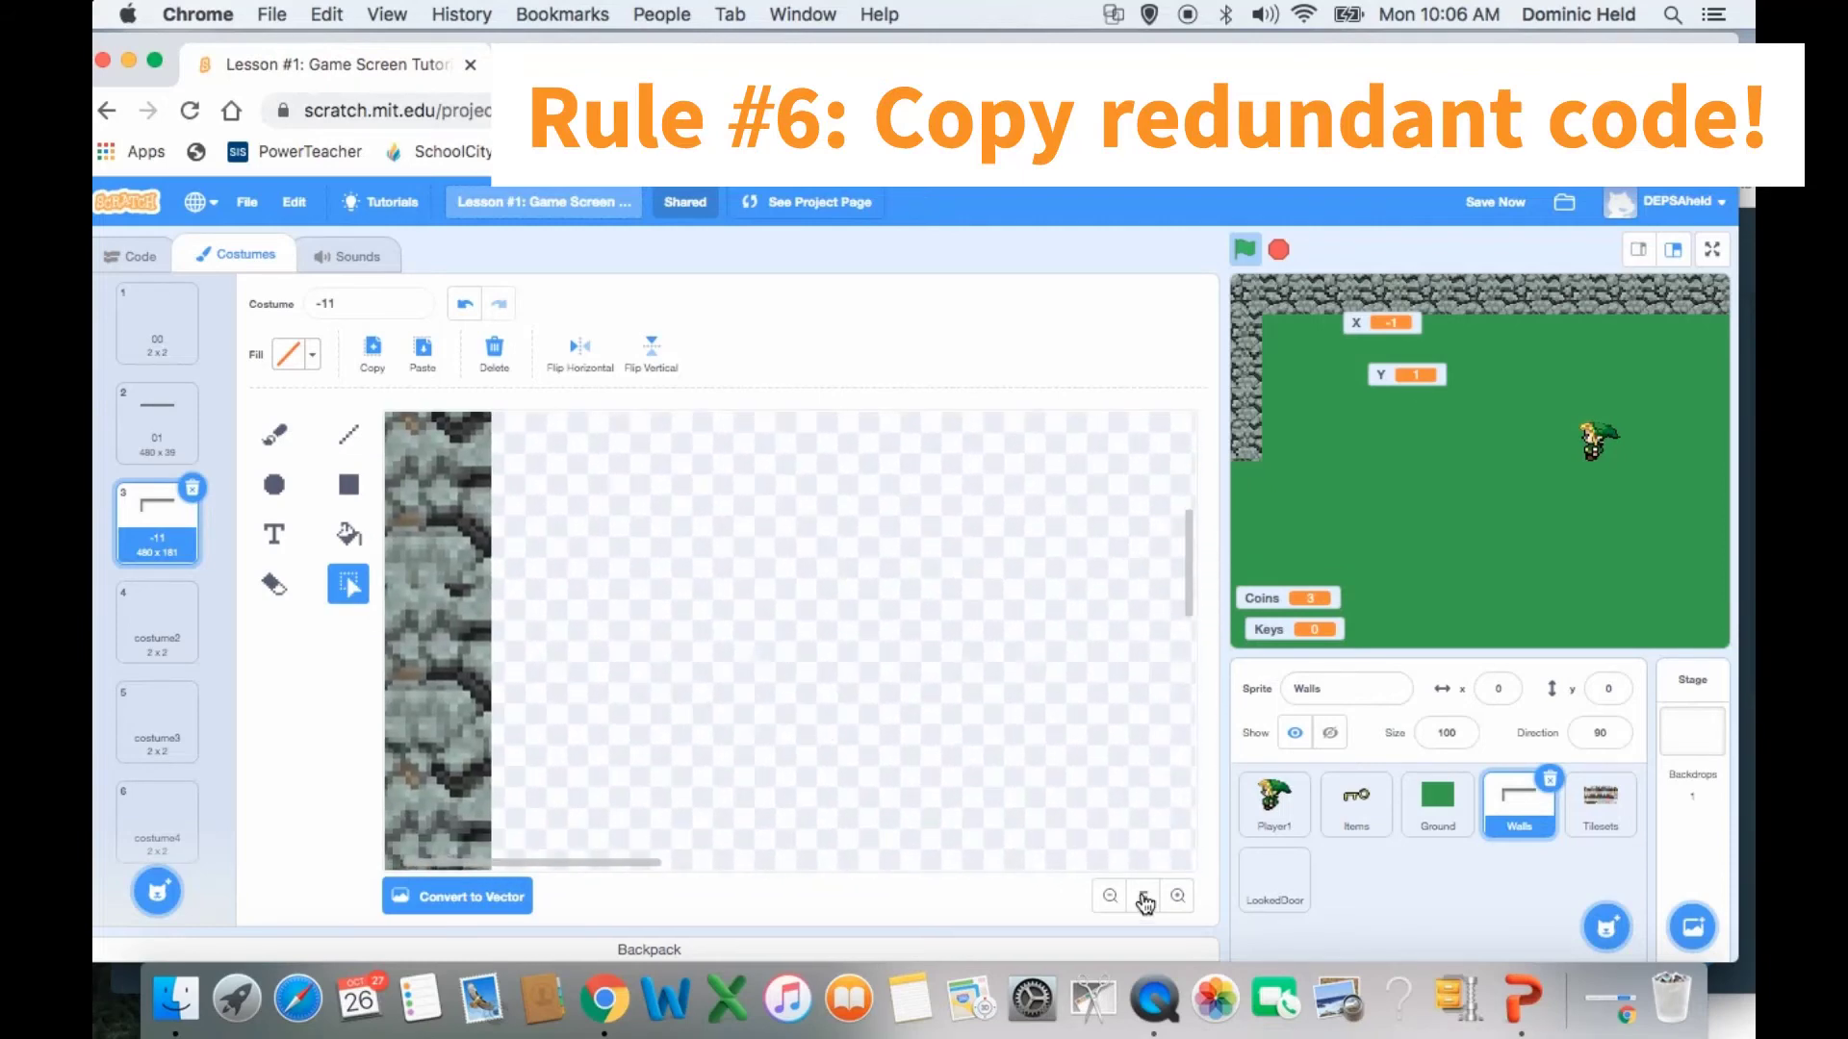
{"action": "left_click", "coordinate": [1111, 896]}
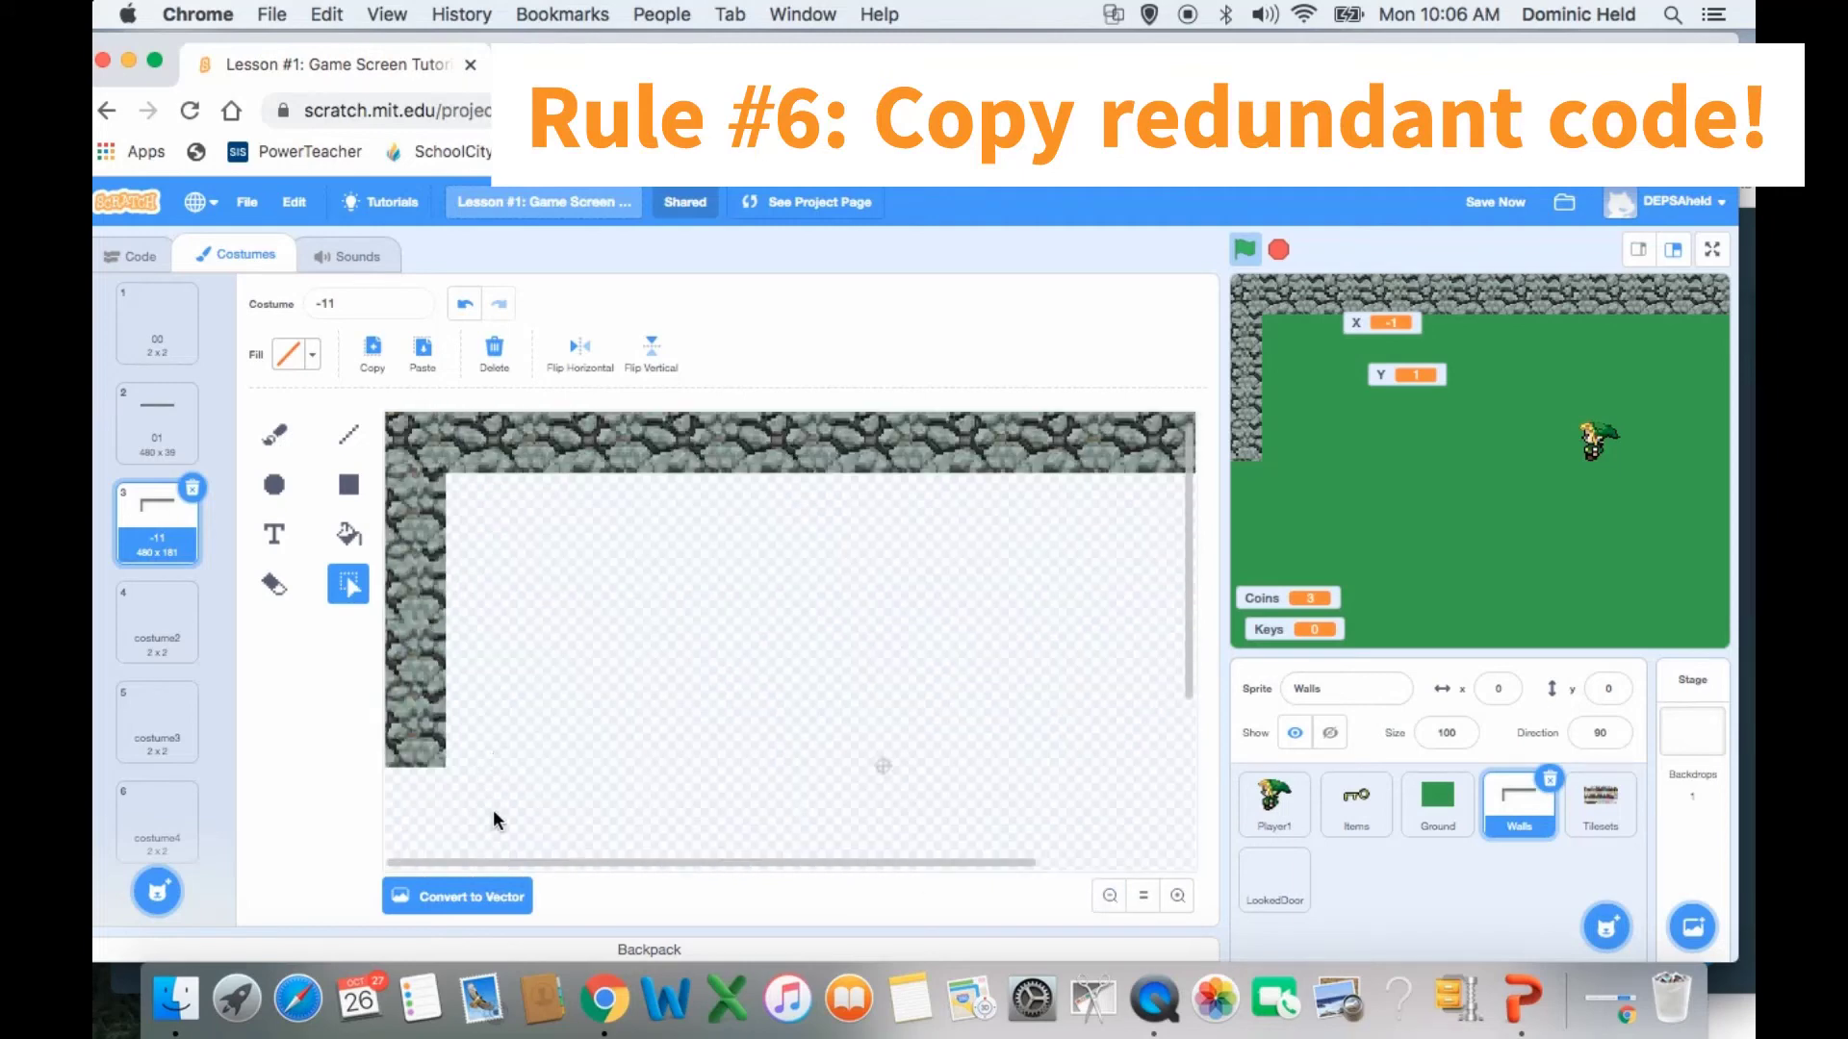
{"action": "left_click_drag", "start_coordinate": [493, 810], "coordinate": [316, 486]}
{"action": "left_click_drag", "start_coordinate": [308, 474], "coordinate": [309, 474]}
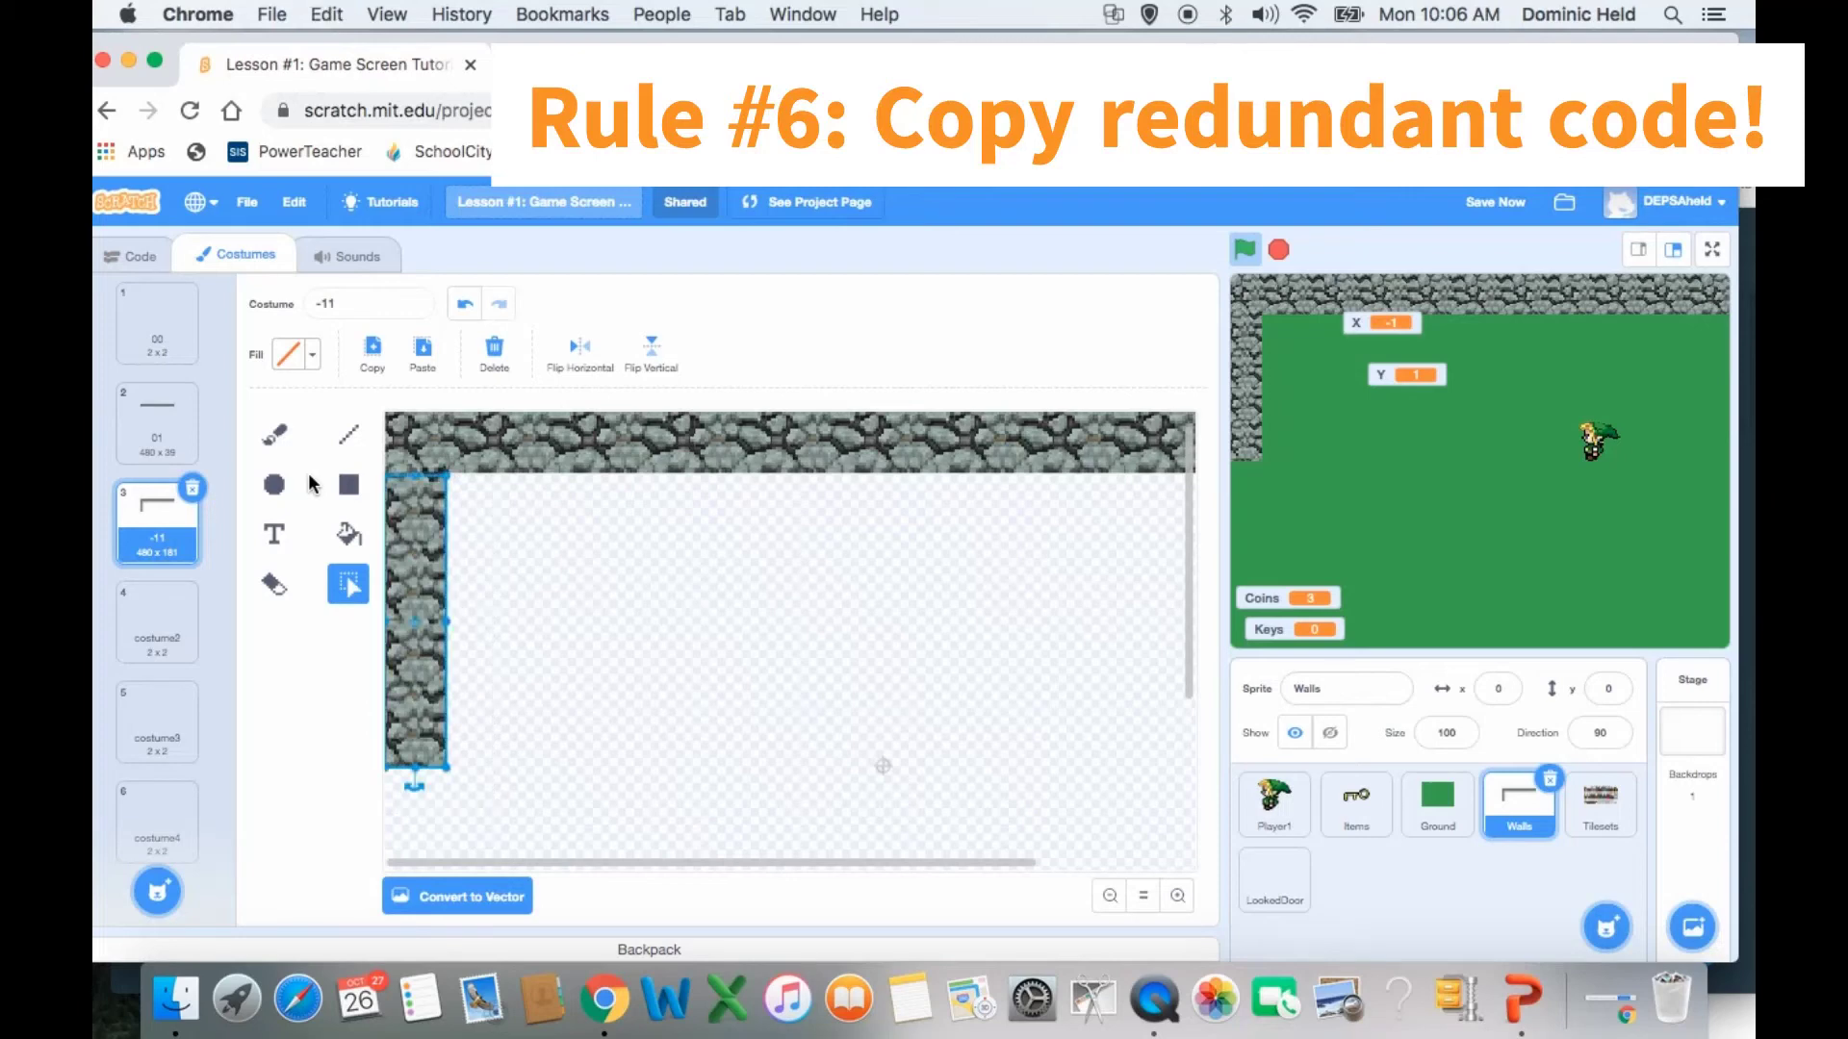
{"action": "key", "text": "super+c"}
{"action": "key", "text": "super+v"}
- Place the pasted wall section beneath the existing left wall and align its edges and seam
{"action": "scroll", "coordinate": [539, 580], "scroll_direction": "down", "scroll_amount": 2}
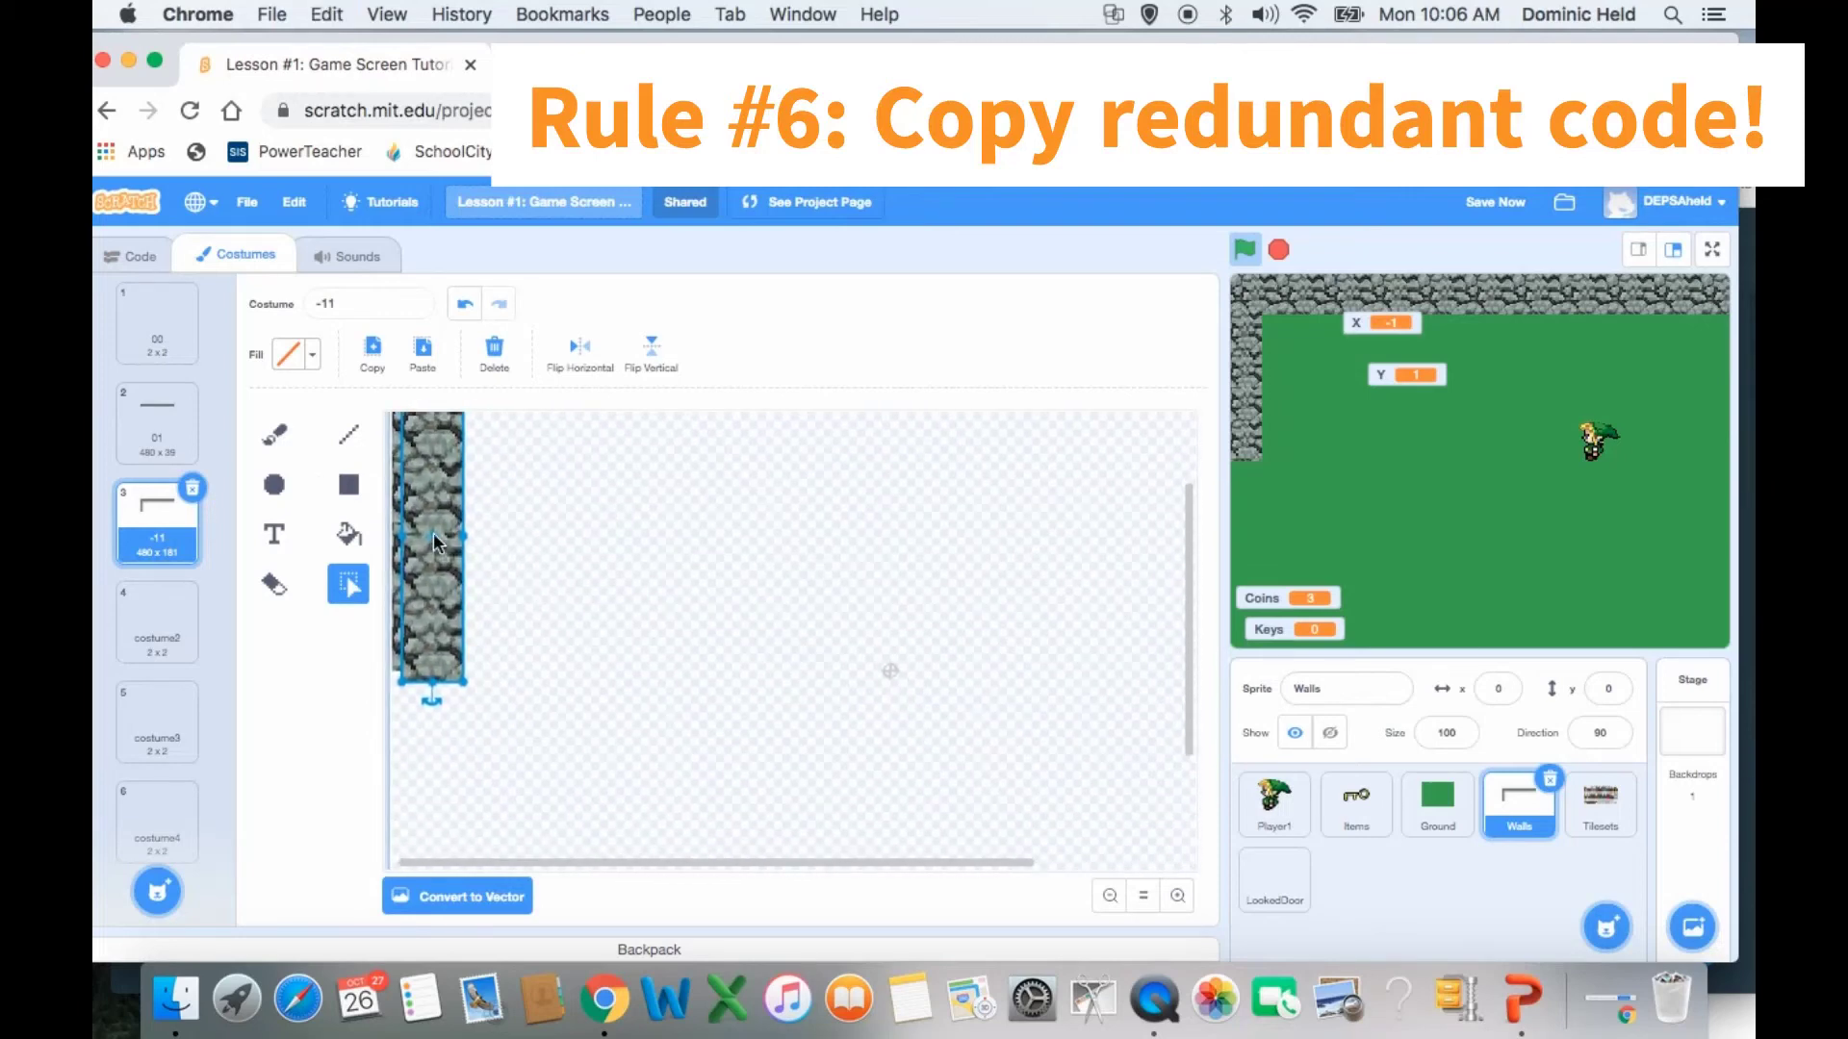
{"action": "left_click_drag", "start_coordinate": [433, 534], "coordinate": [426, 835]}
{"action": "scroll", "coordinate": [575, 662], "scroll_direction": "down", "scroll_amount": 3}
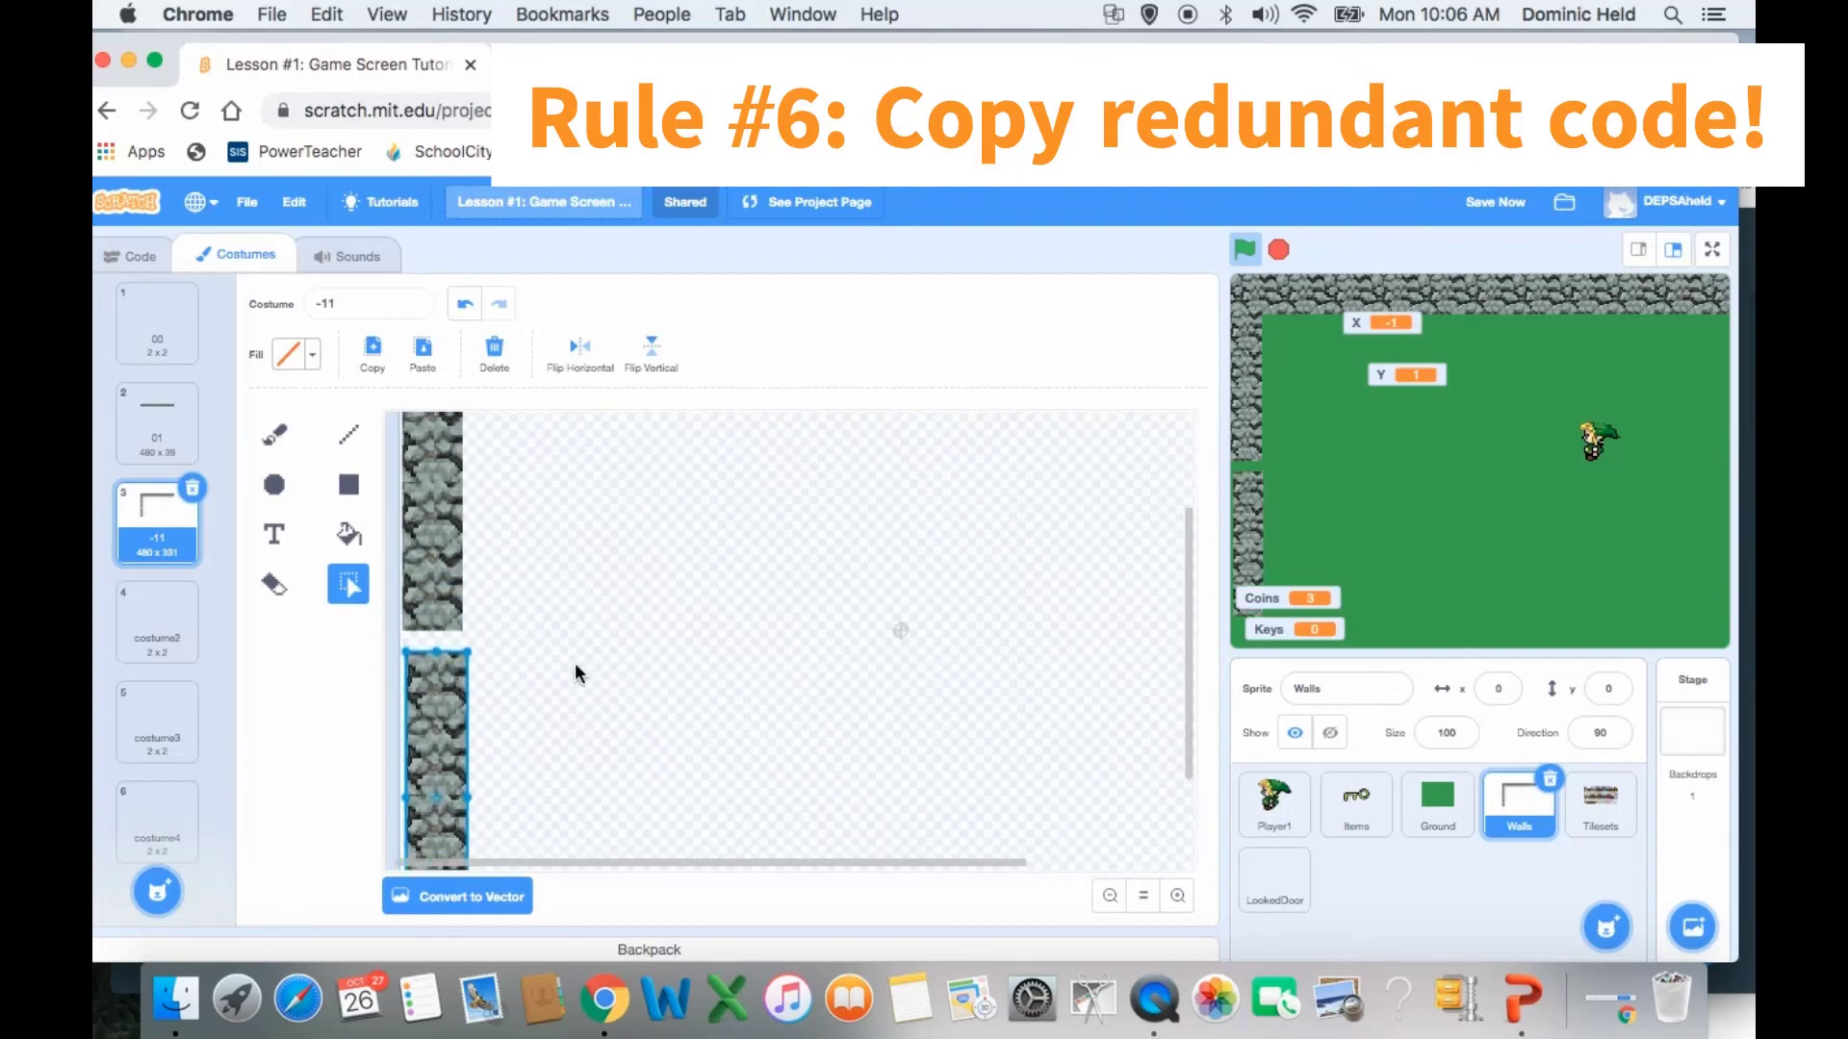
{"action": "left_click_drag", "start_coordinate": [458, 626], "coordinate": [461, 590]}
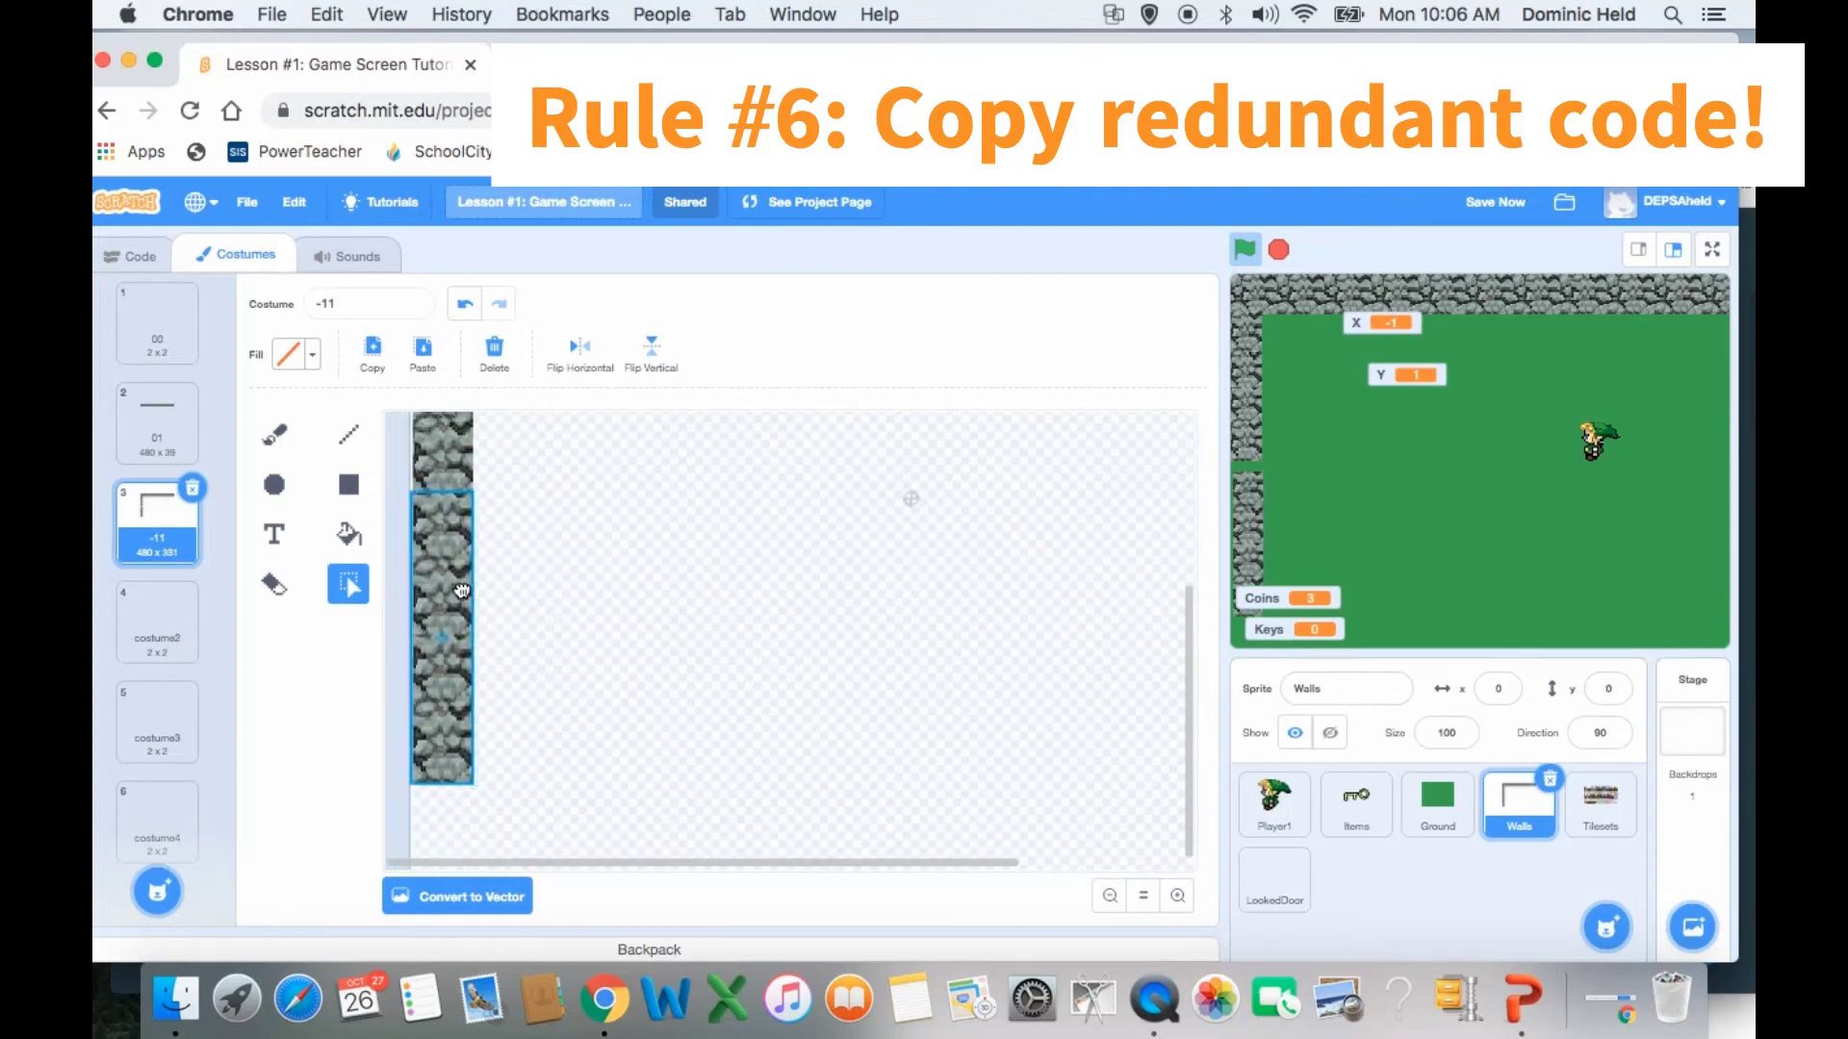
{"action": "left_click", "coordinate": [1177, 896]}
{"action": "scroll", "coordinate": [671, 581], "scroll_direction": "up", "scroll_amount": 2}
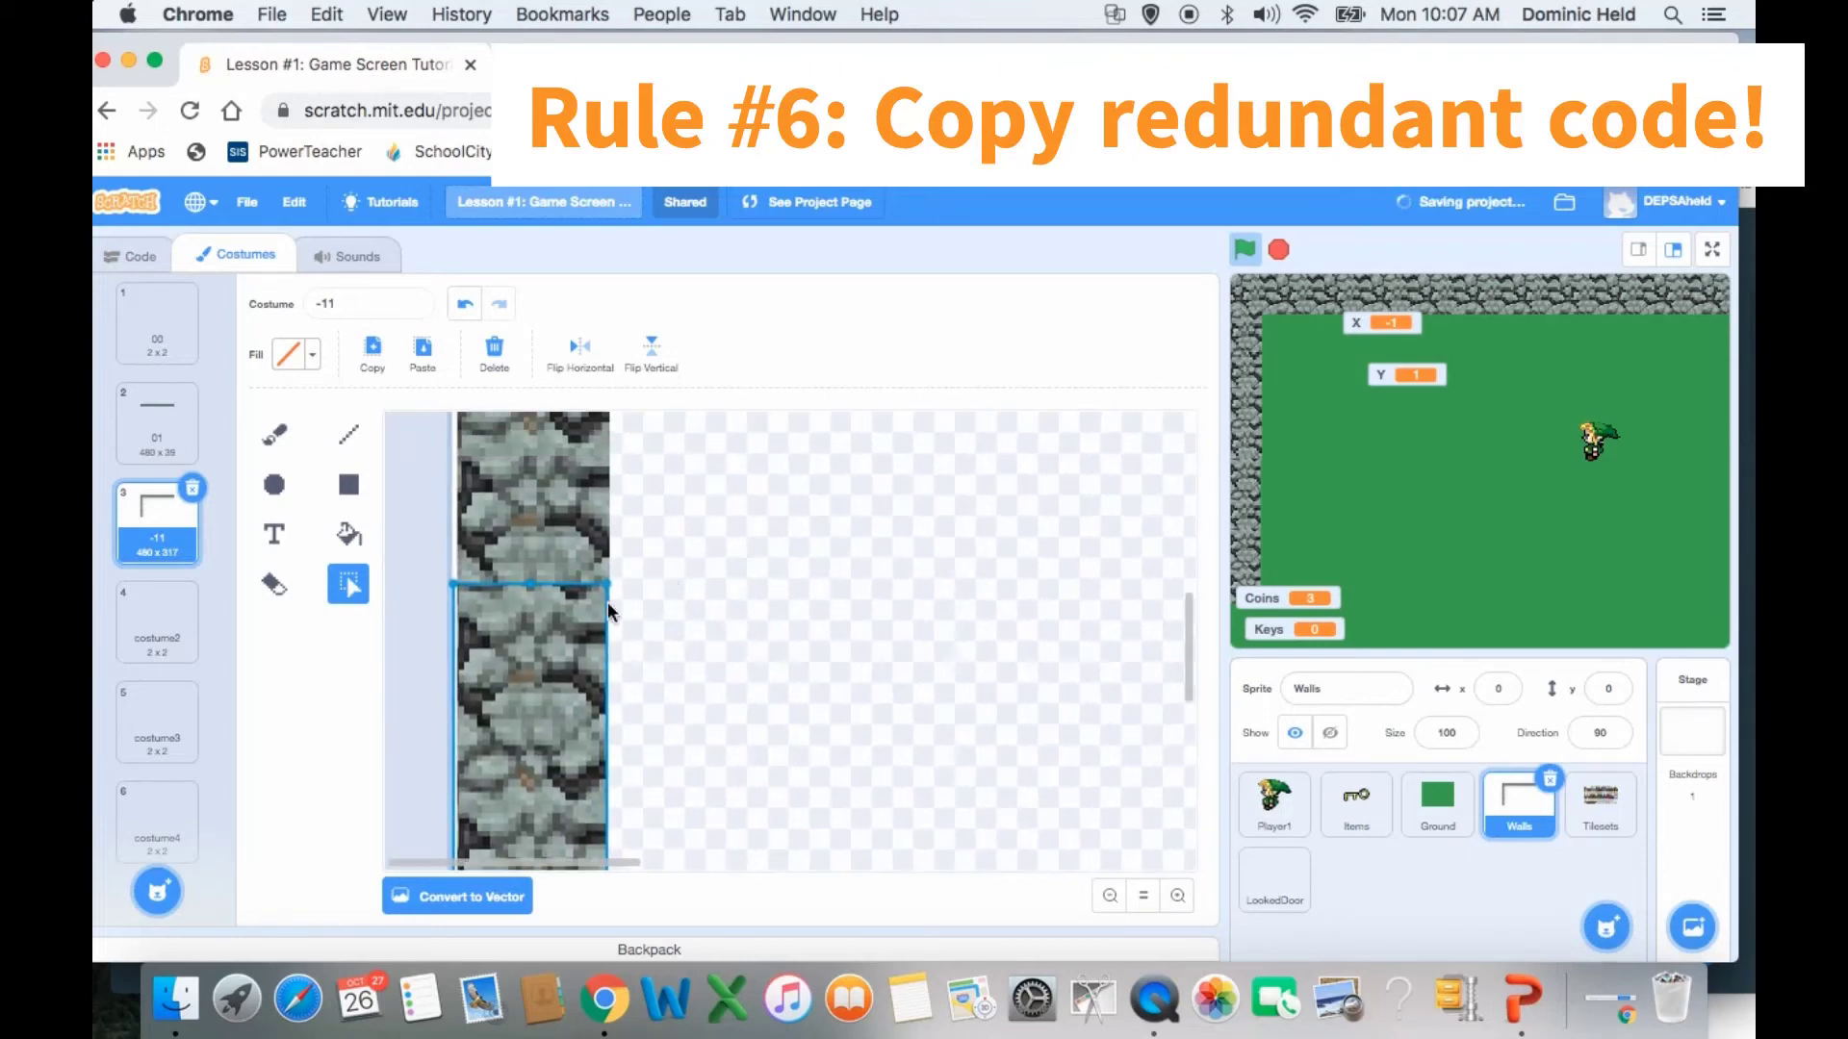
{"action": "left_click_drag", "start_coordinate": [579, 606], "coordinate": [584, 629]}
{"action": "left_click", "coordinate": [737, 587]}
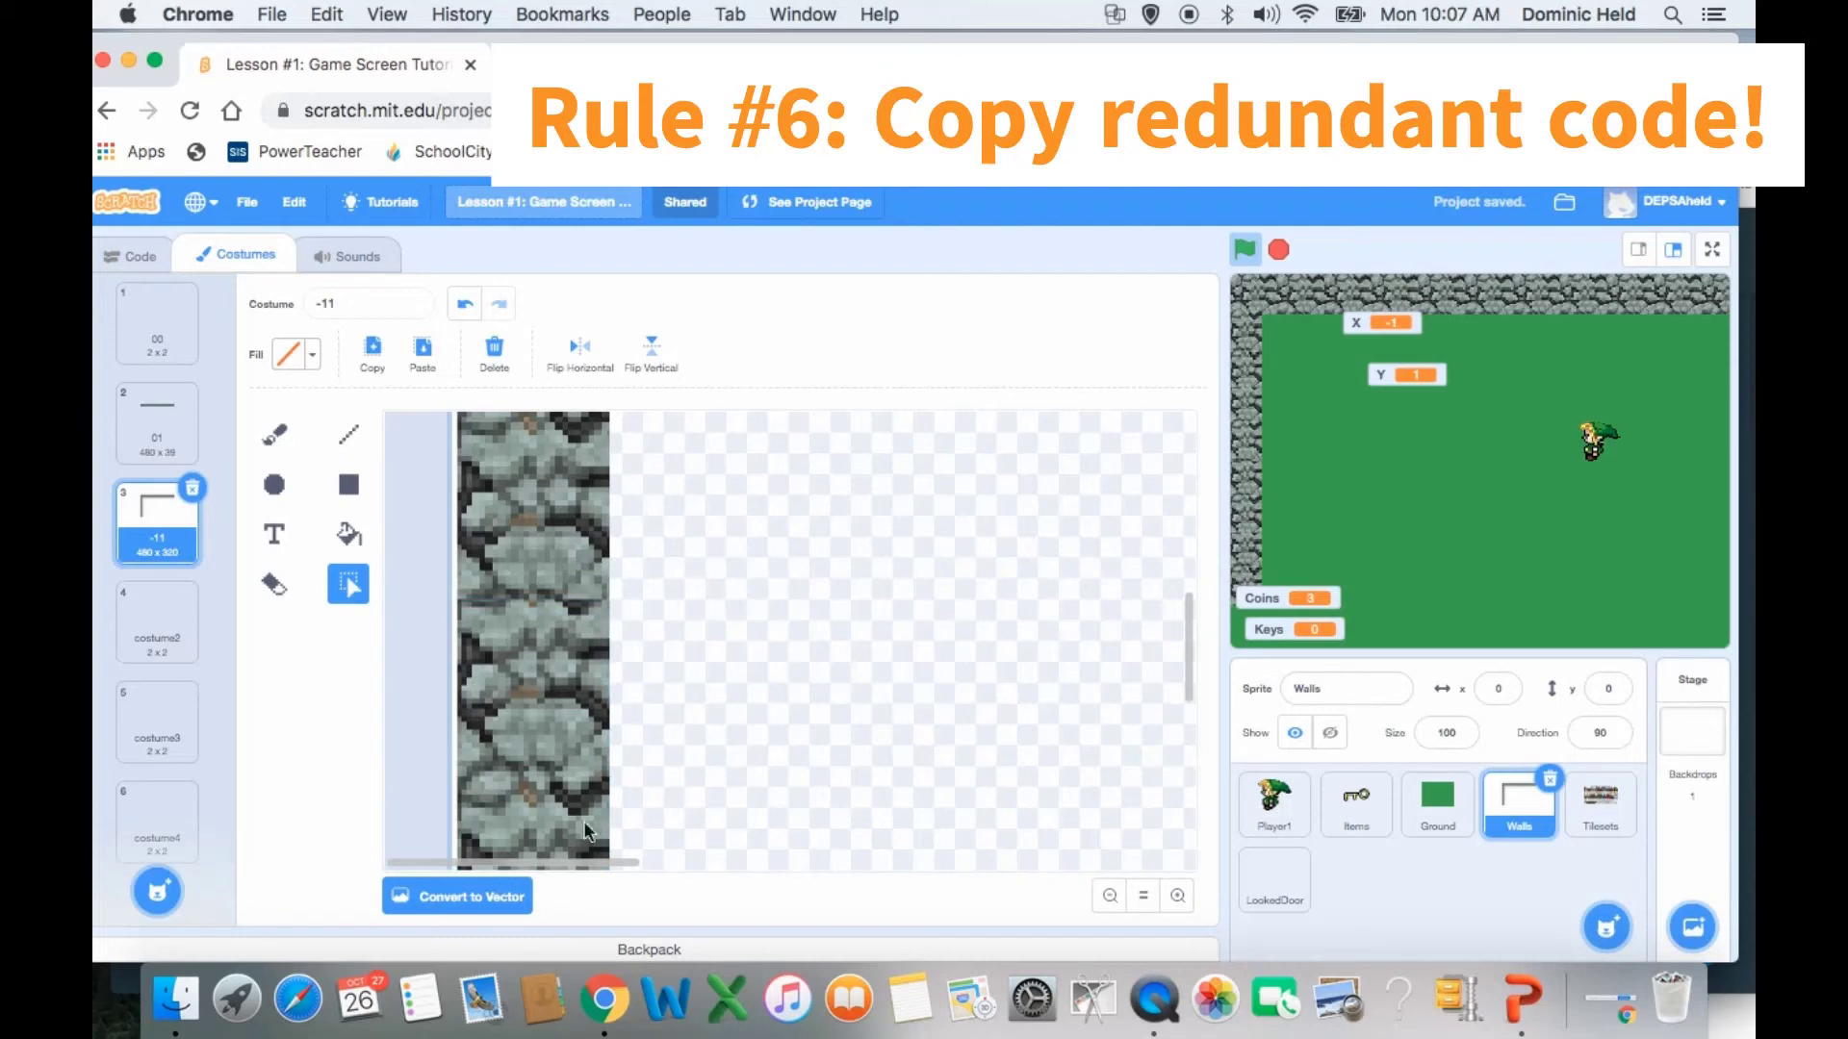
- Paste another copy of the left wall section, move it clear of the wall, and undo its deselection
{"action": "scroll", "coordinate": [697, 585], "scroll_direction": "right", "scroll_amount": 1}
{"action": "scroll", "coordinate": [697, 585], "scroll_direction": "up", "scroll_amount": 4}
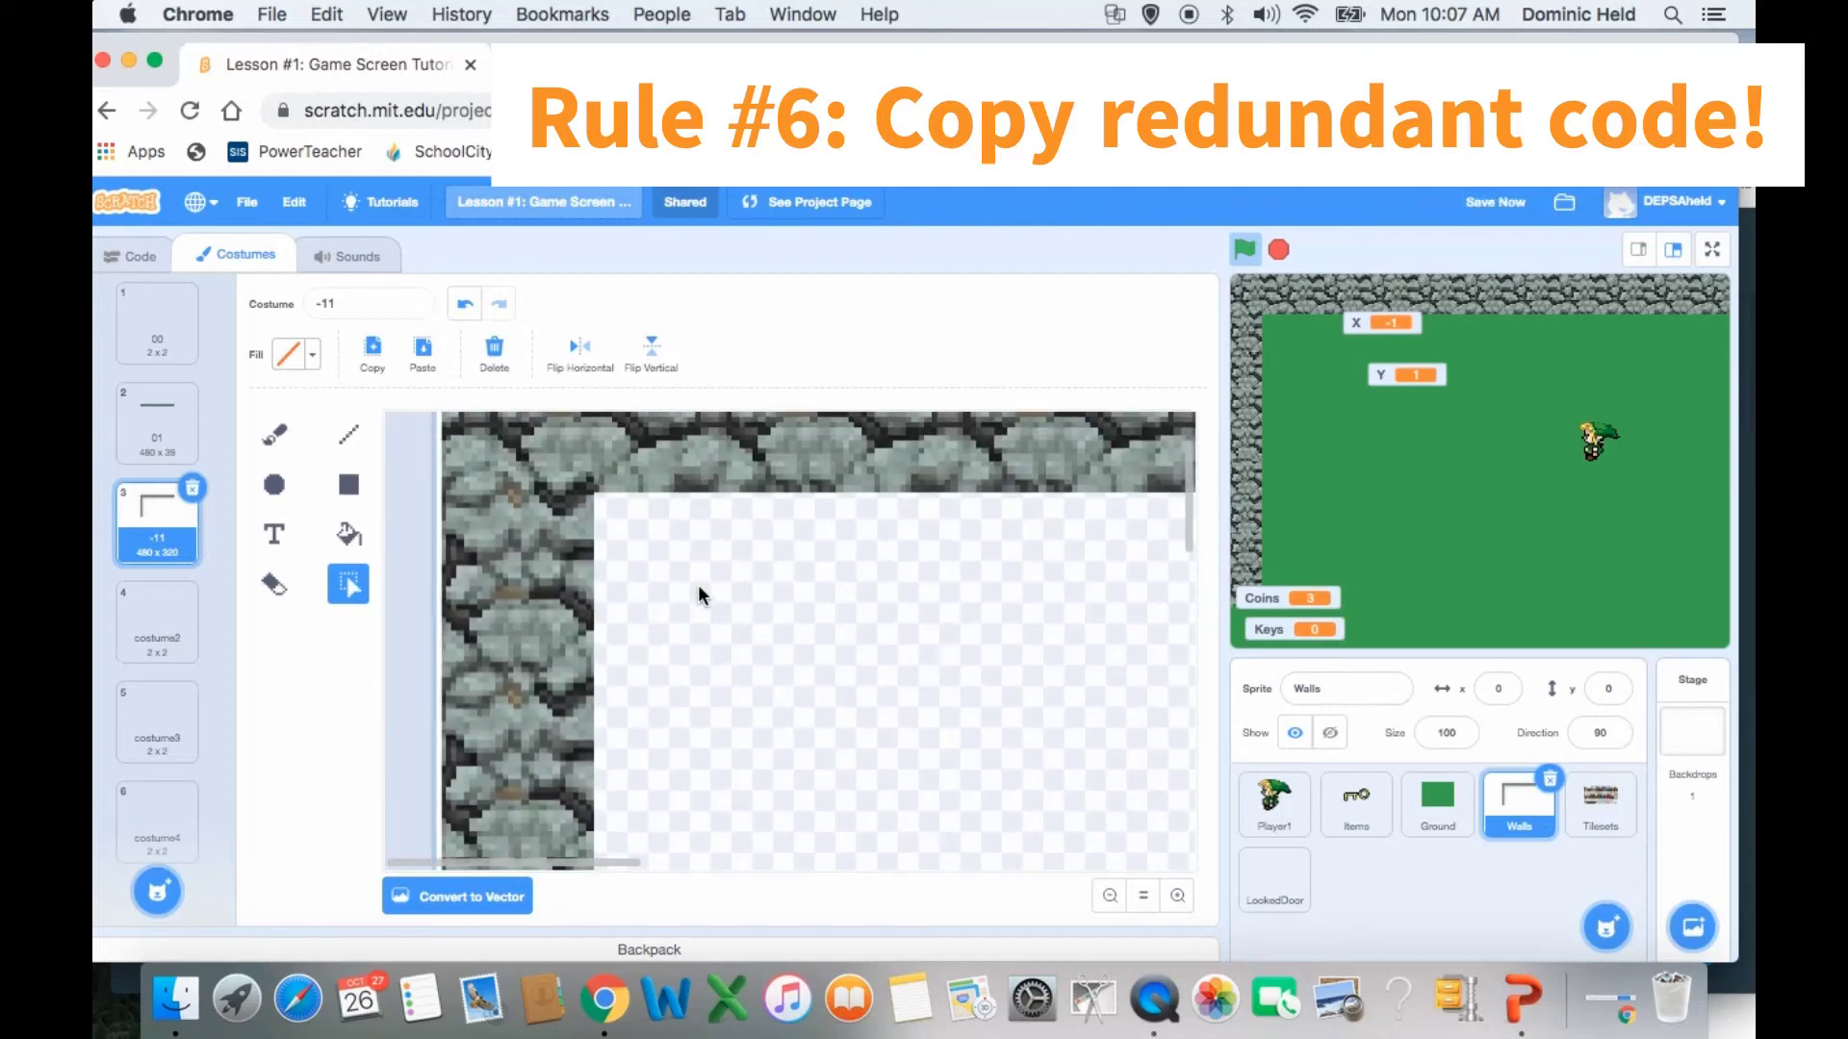
{"action": "scroll", "coordinate": [699, 588], "scroll_direction": "down", "scroll_amount": 4}
{"action": "key", "text": "super+v"}
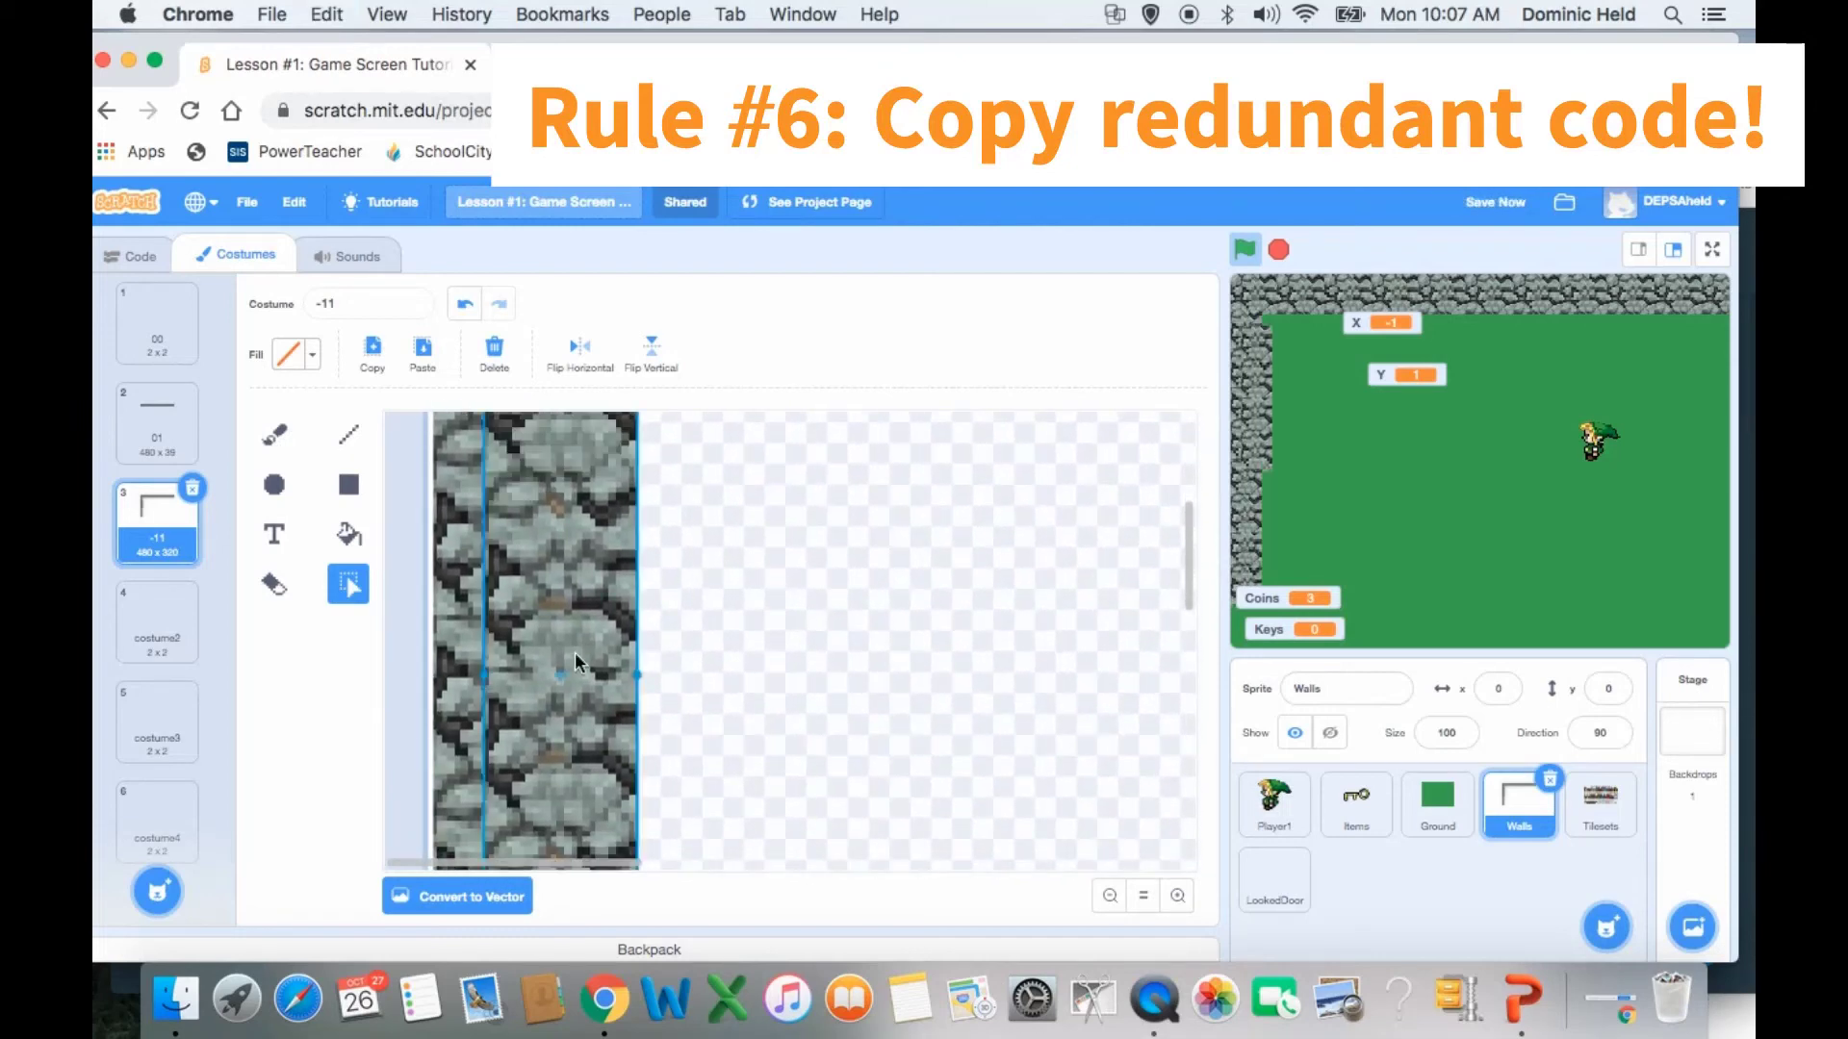
{"action": "left_click_drag", "start_coordinate": [576, 660], "coordinate": [747, 561]}
{"action": "left_click", "coordinate": [886, 444]}
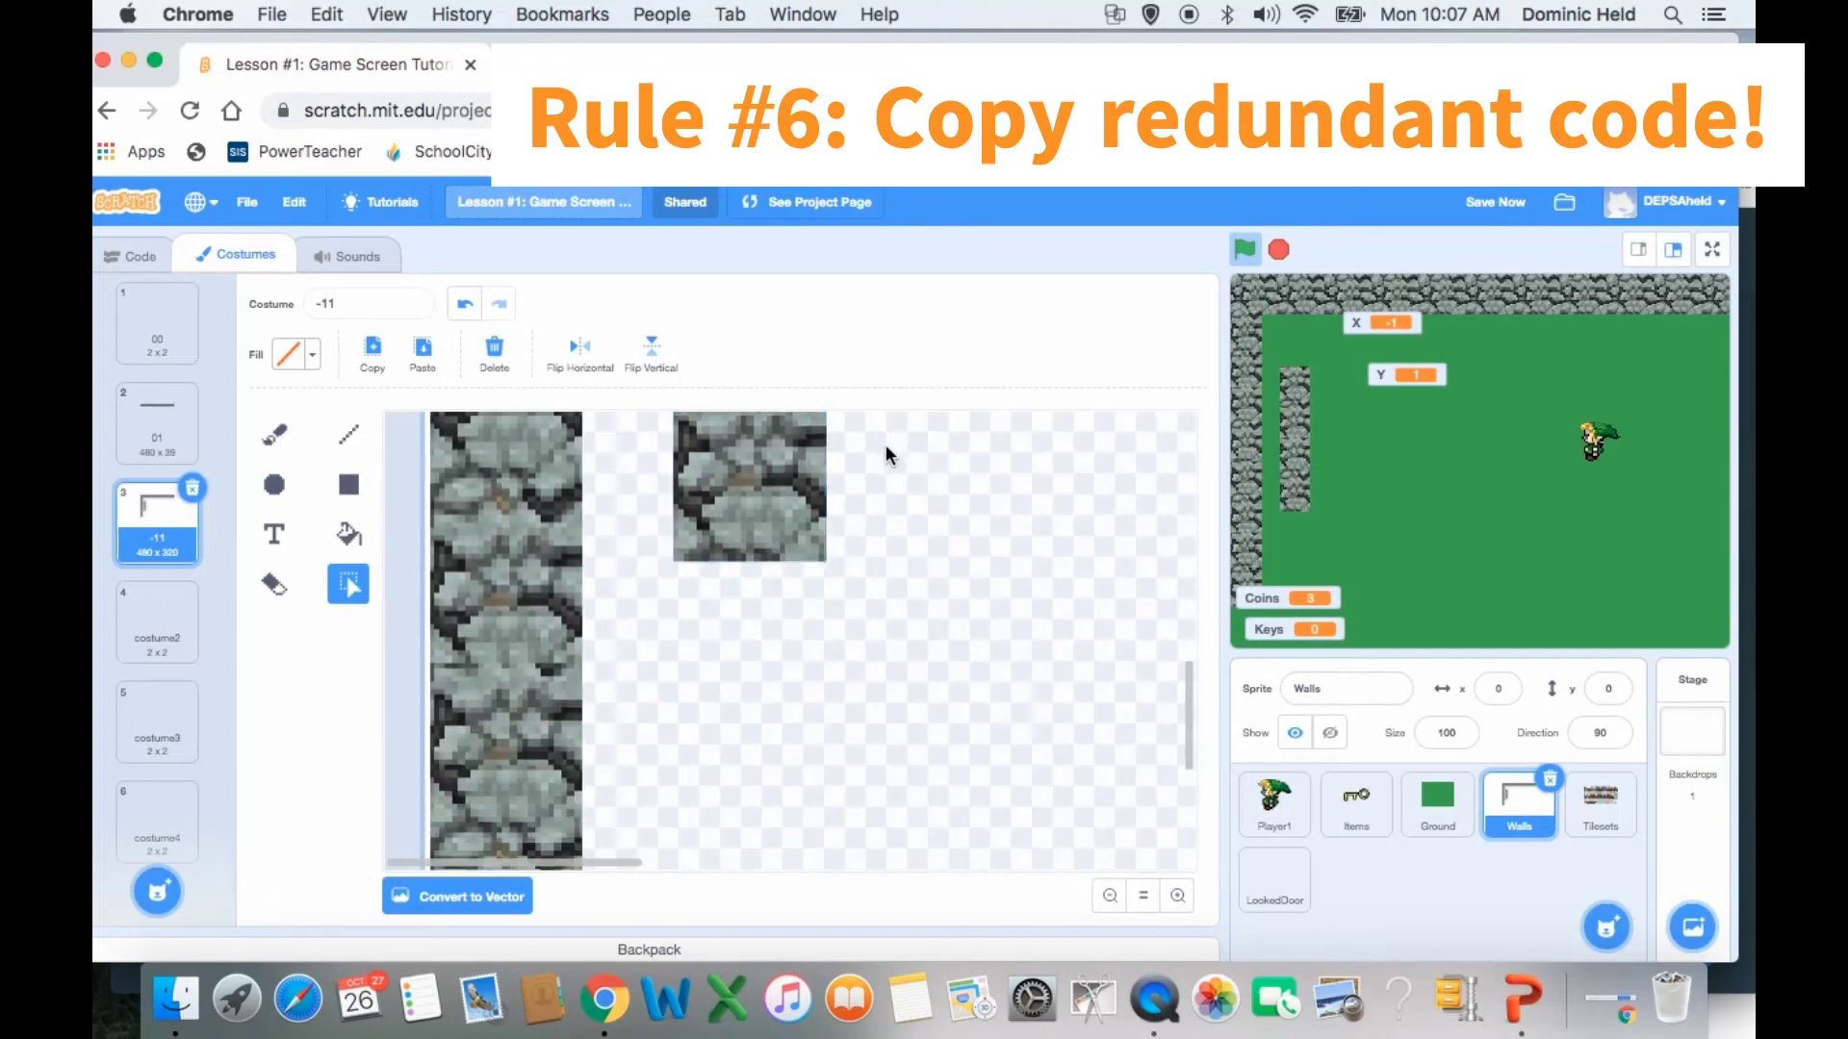
{"action": "left_click", "coordinate": [464, 304]}
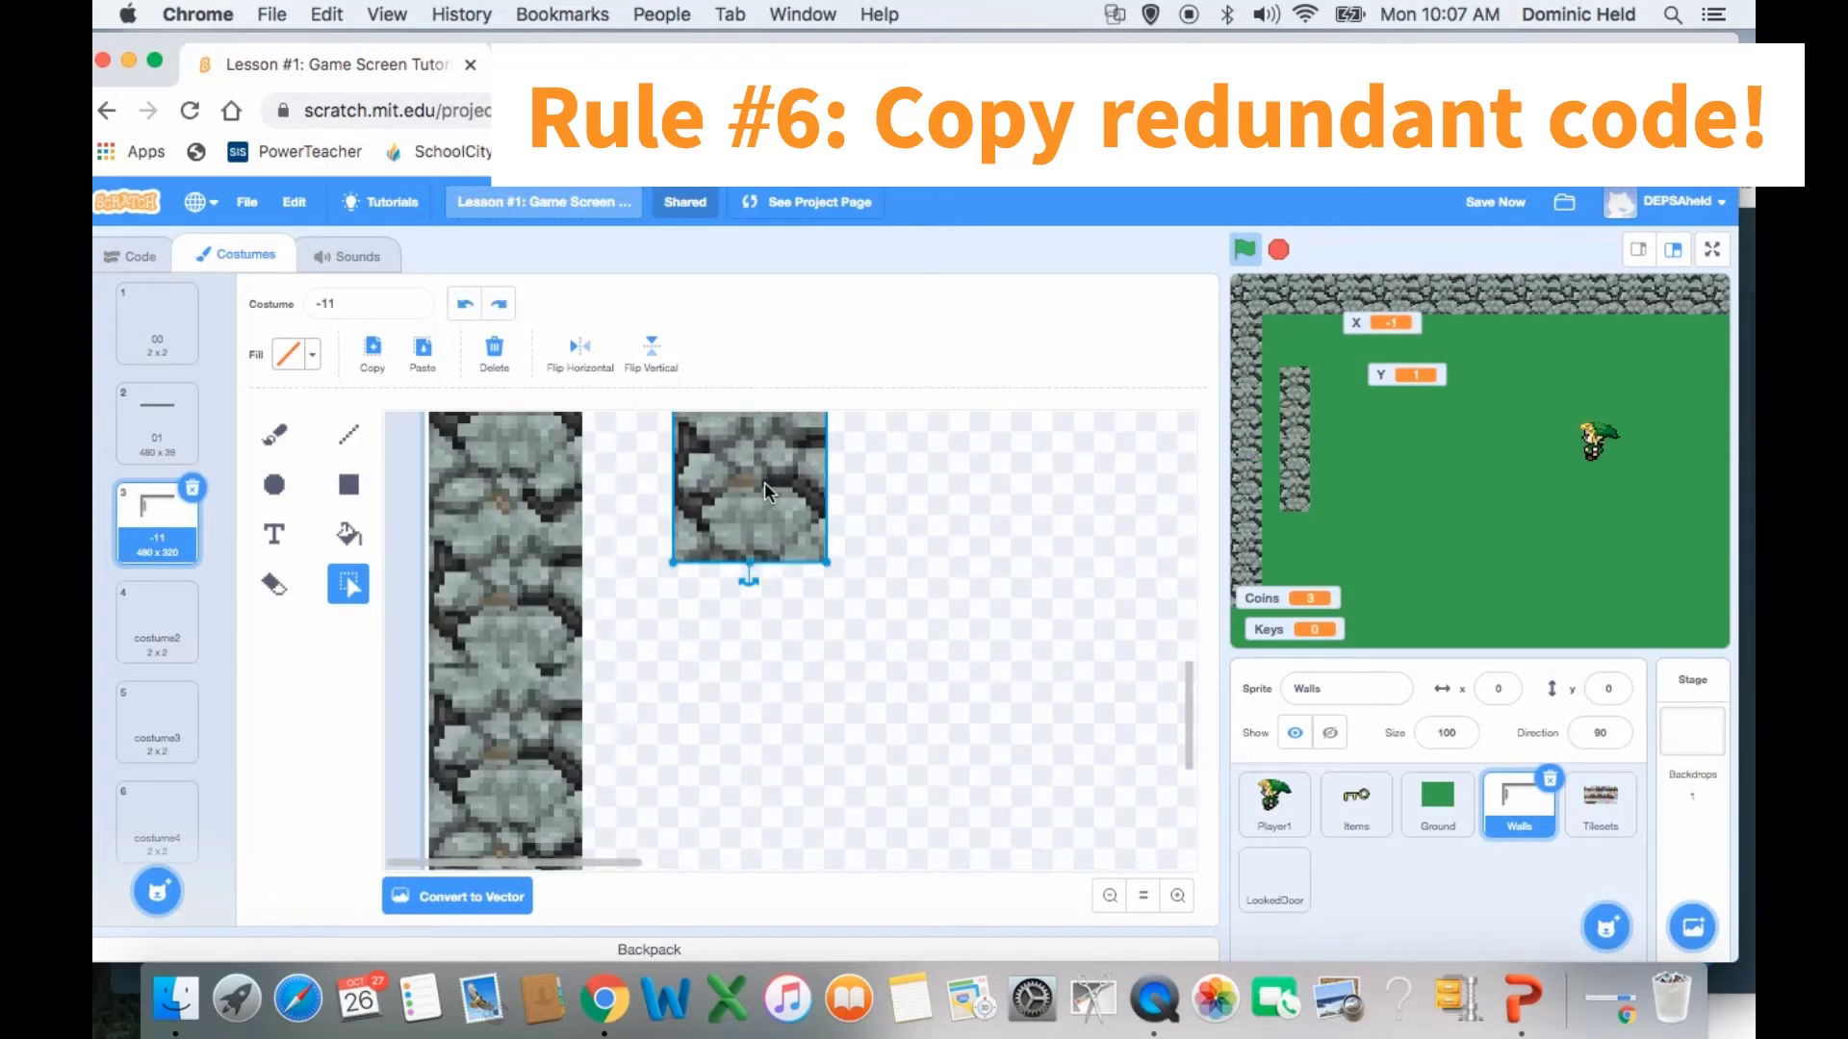
{"action": "key", "text": "super+z"}
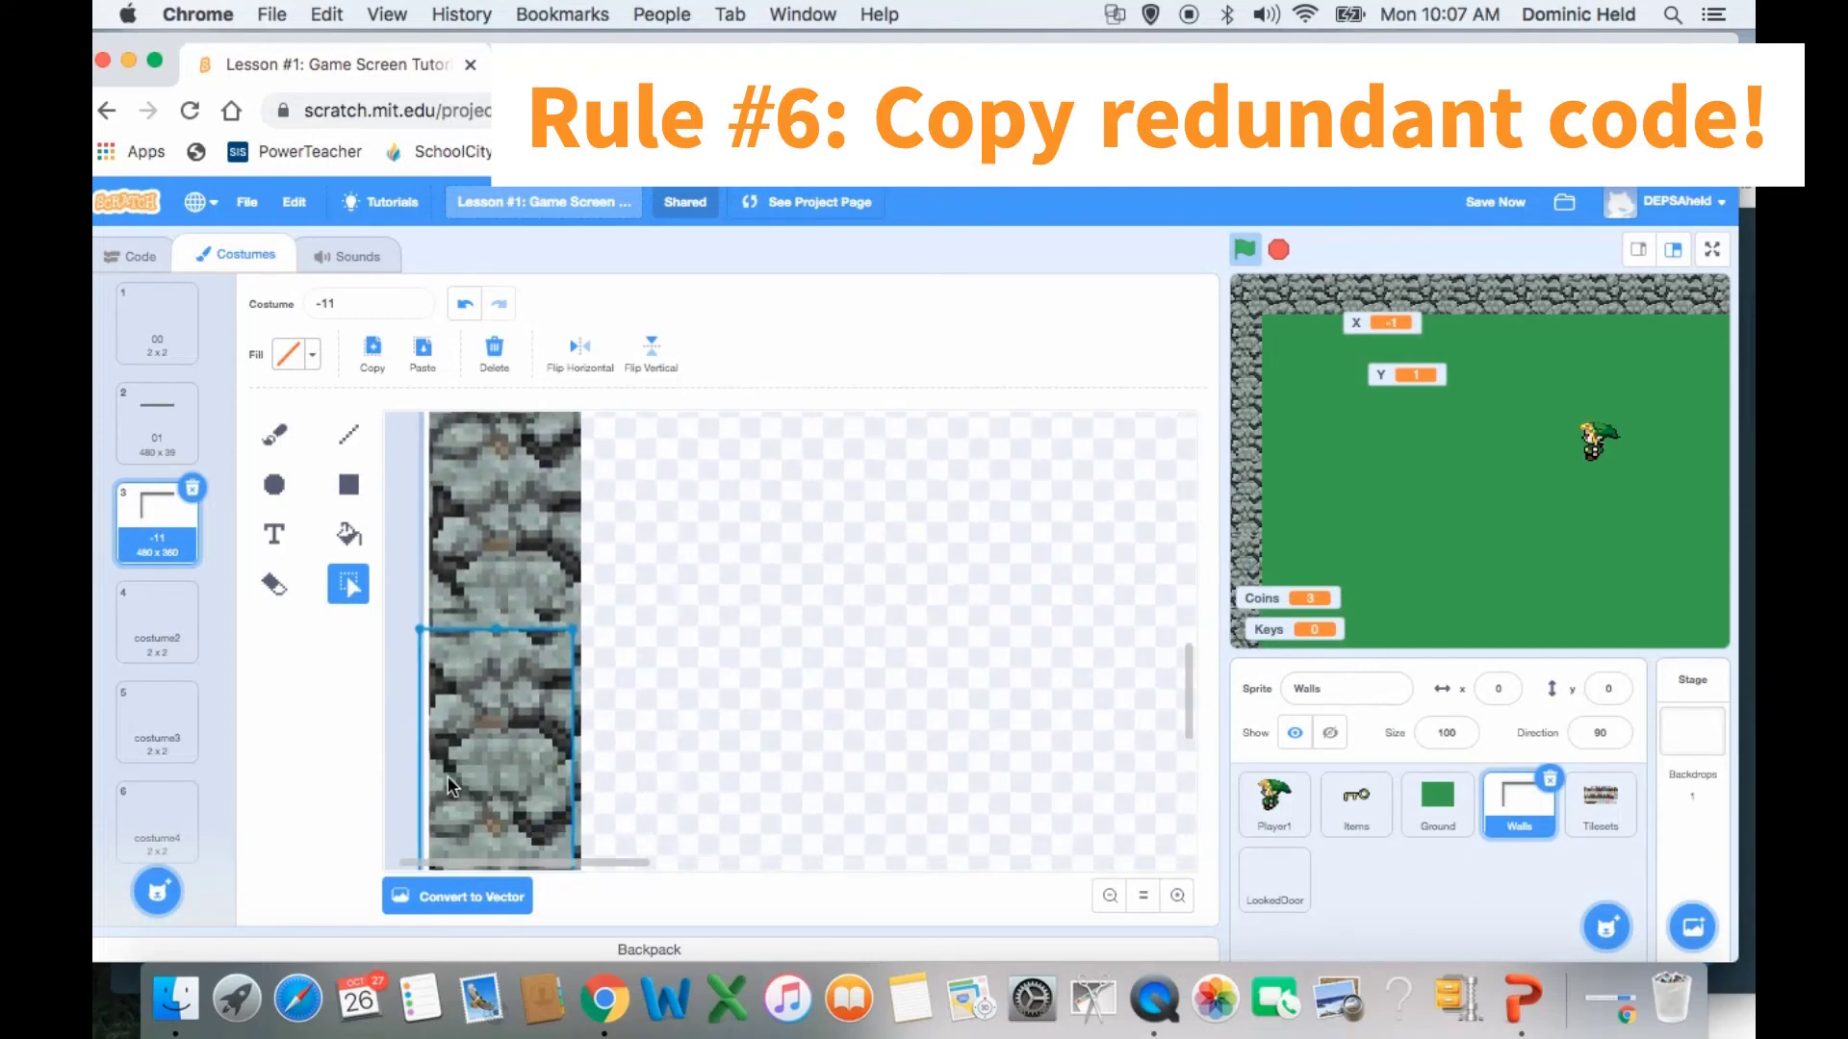
- Align the pasted section with the lower end of the left wall to extend it to the canvas's bottom edge
{"action": "left_click_drag", "start_coordinate": [448, 776], "coordinate": [463, 826]}
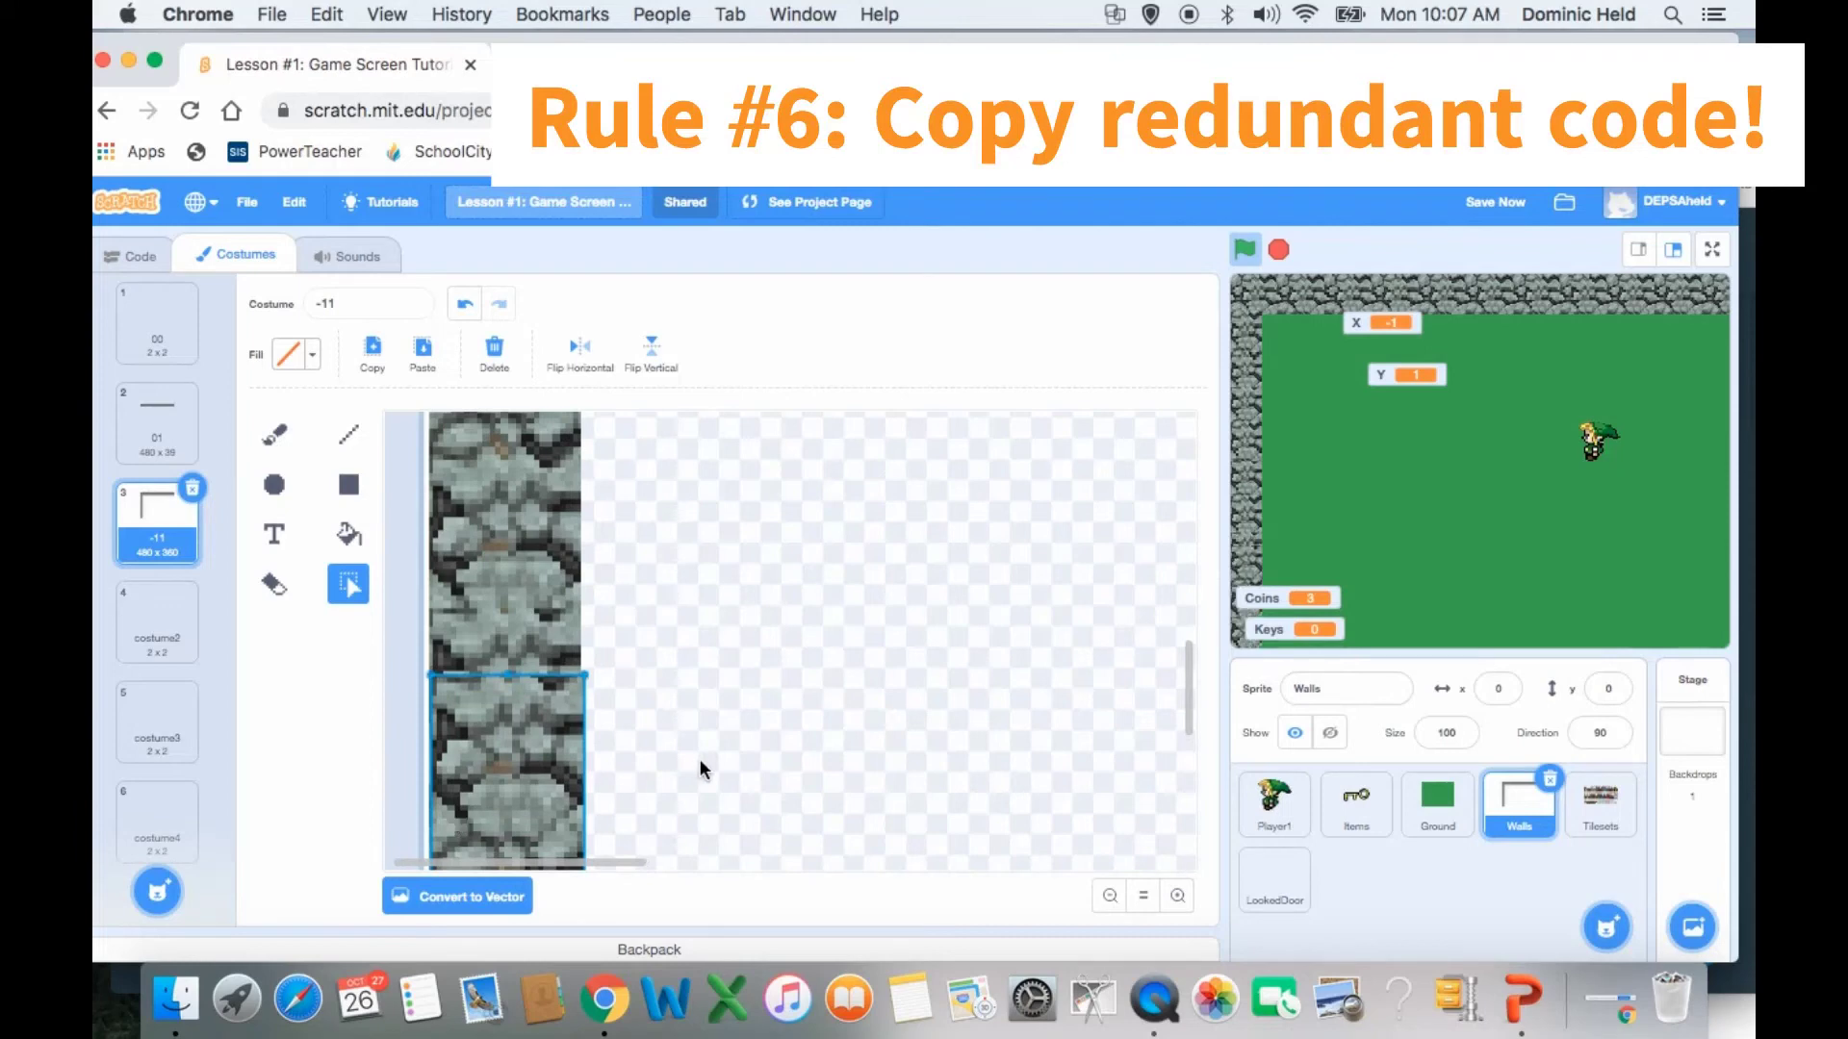
{"action": "left_click", "coordinate": [1177, 895]}
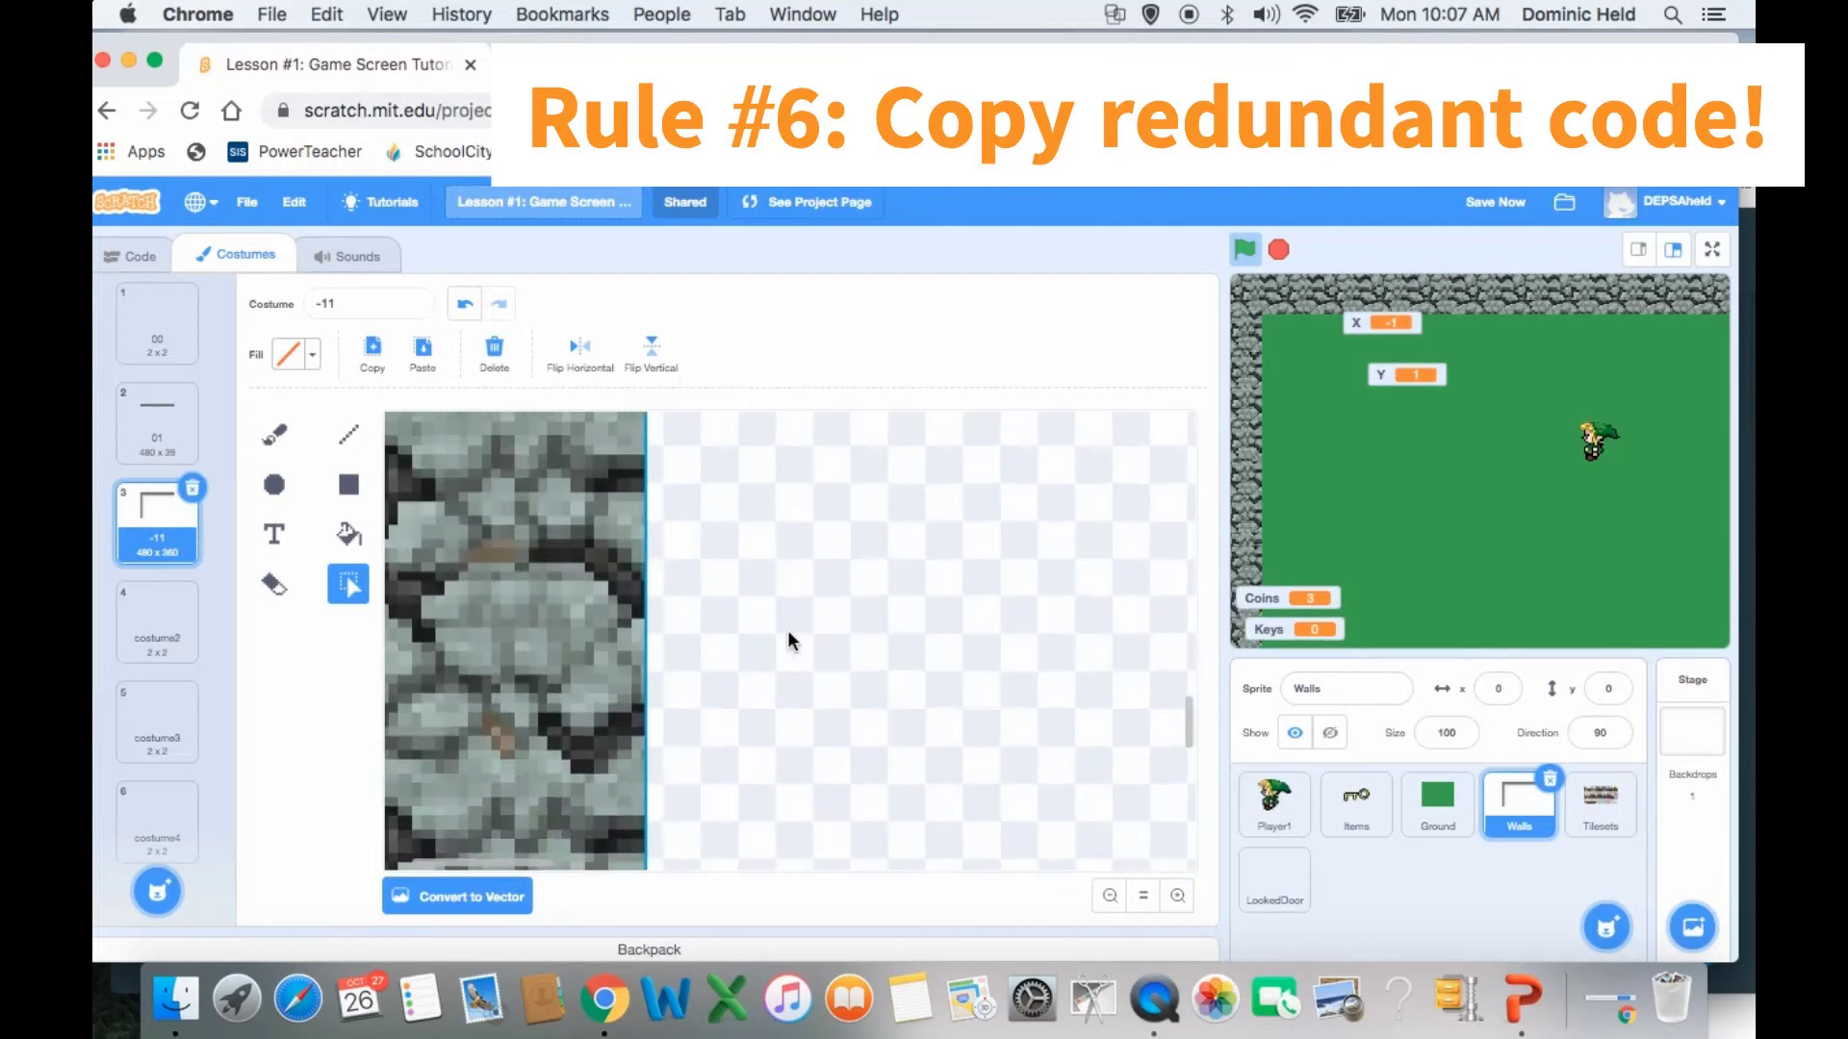
{"action": "scroll", "coordinate": [787, 640], "scroll_direction": "left", "scroll_amount": 2}
{"action": "left_click_drag", "start_coordinate": [693, 733], "coordinate": [684, 738]}
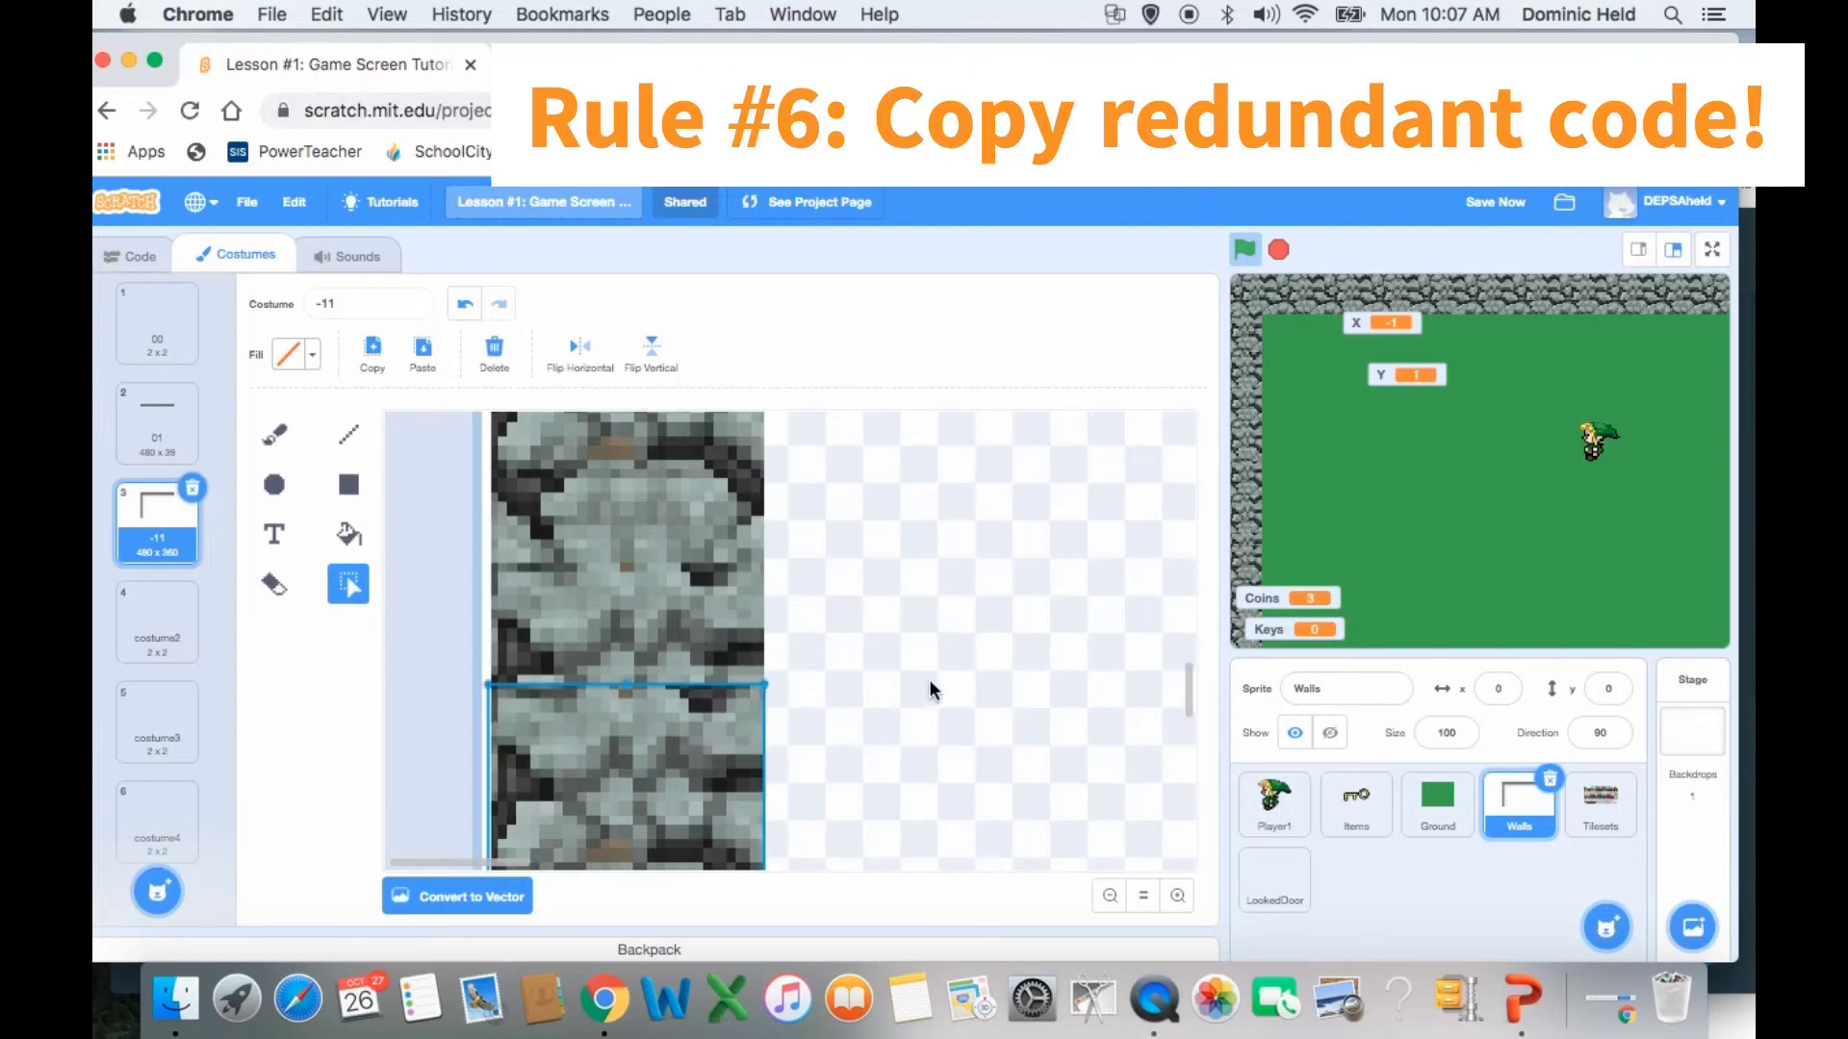
{"action": "left_click", "coordinate": [932, 686]}
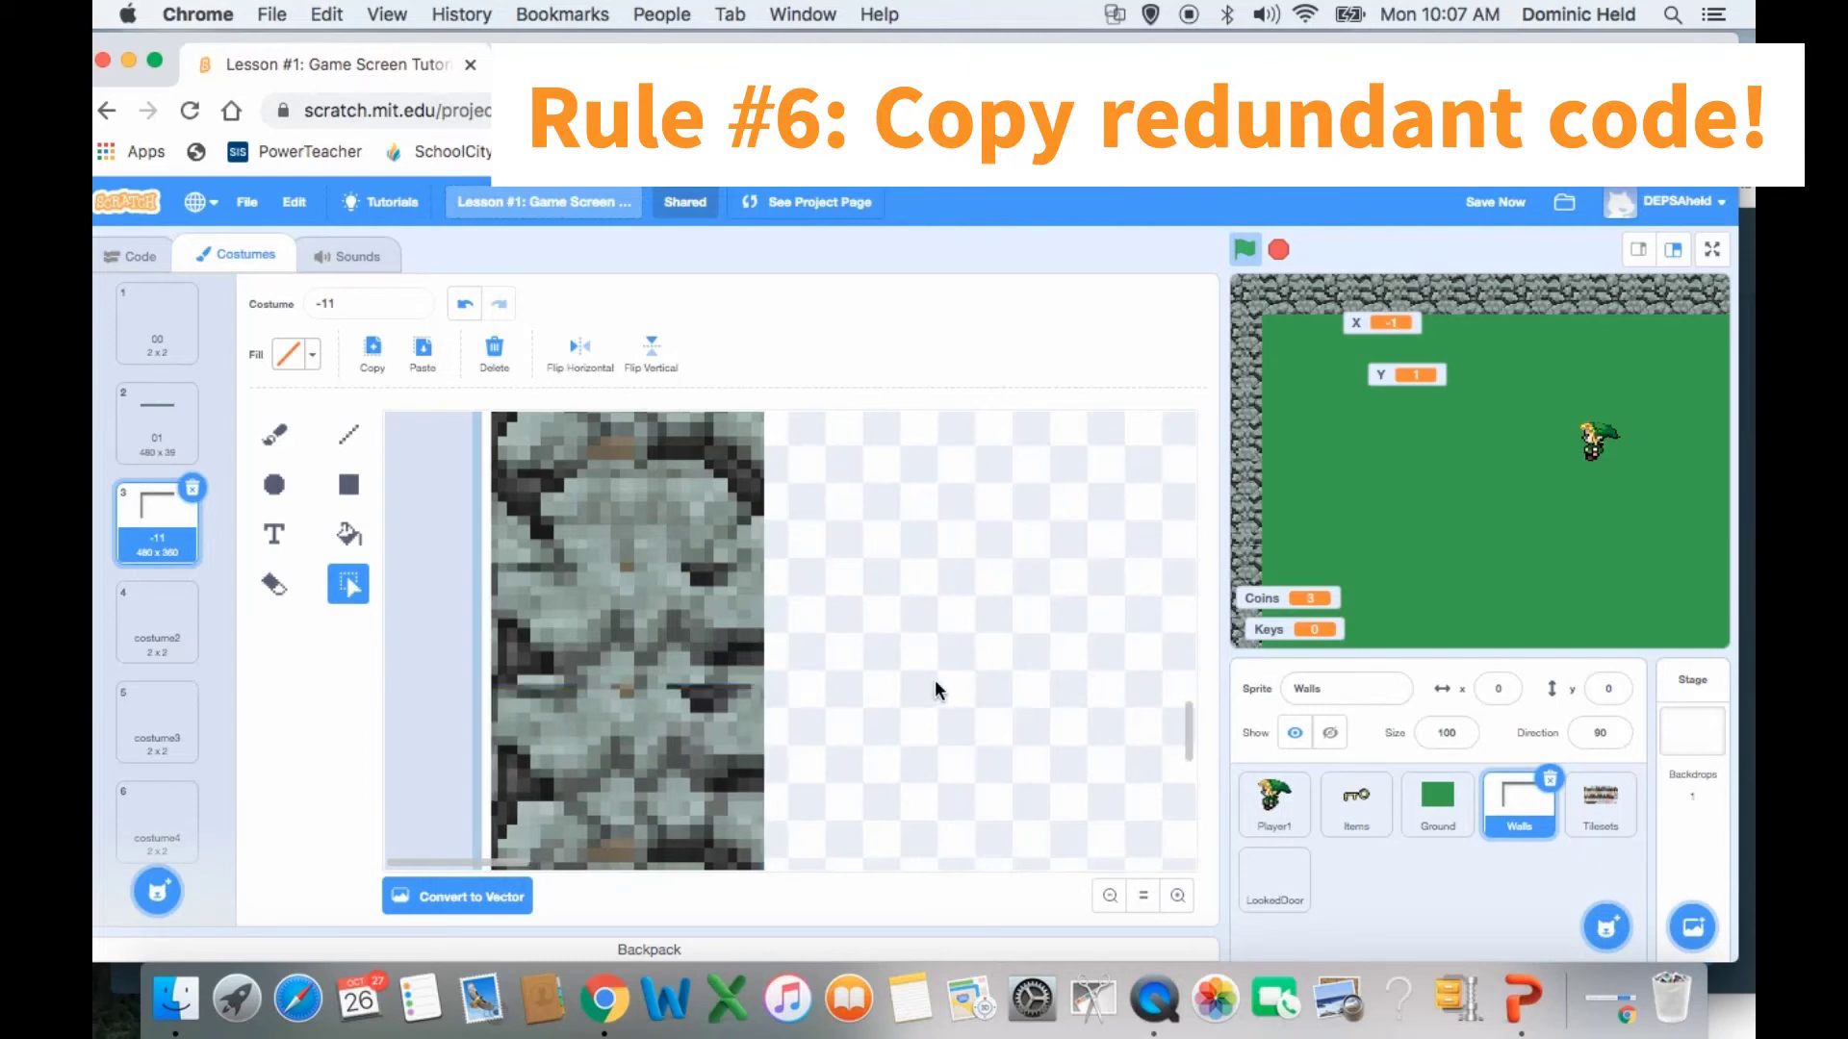
- Duplicate costume -11 and rename the copy 11
{"action": "right_click", "coordinate": [151, 528]}
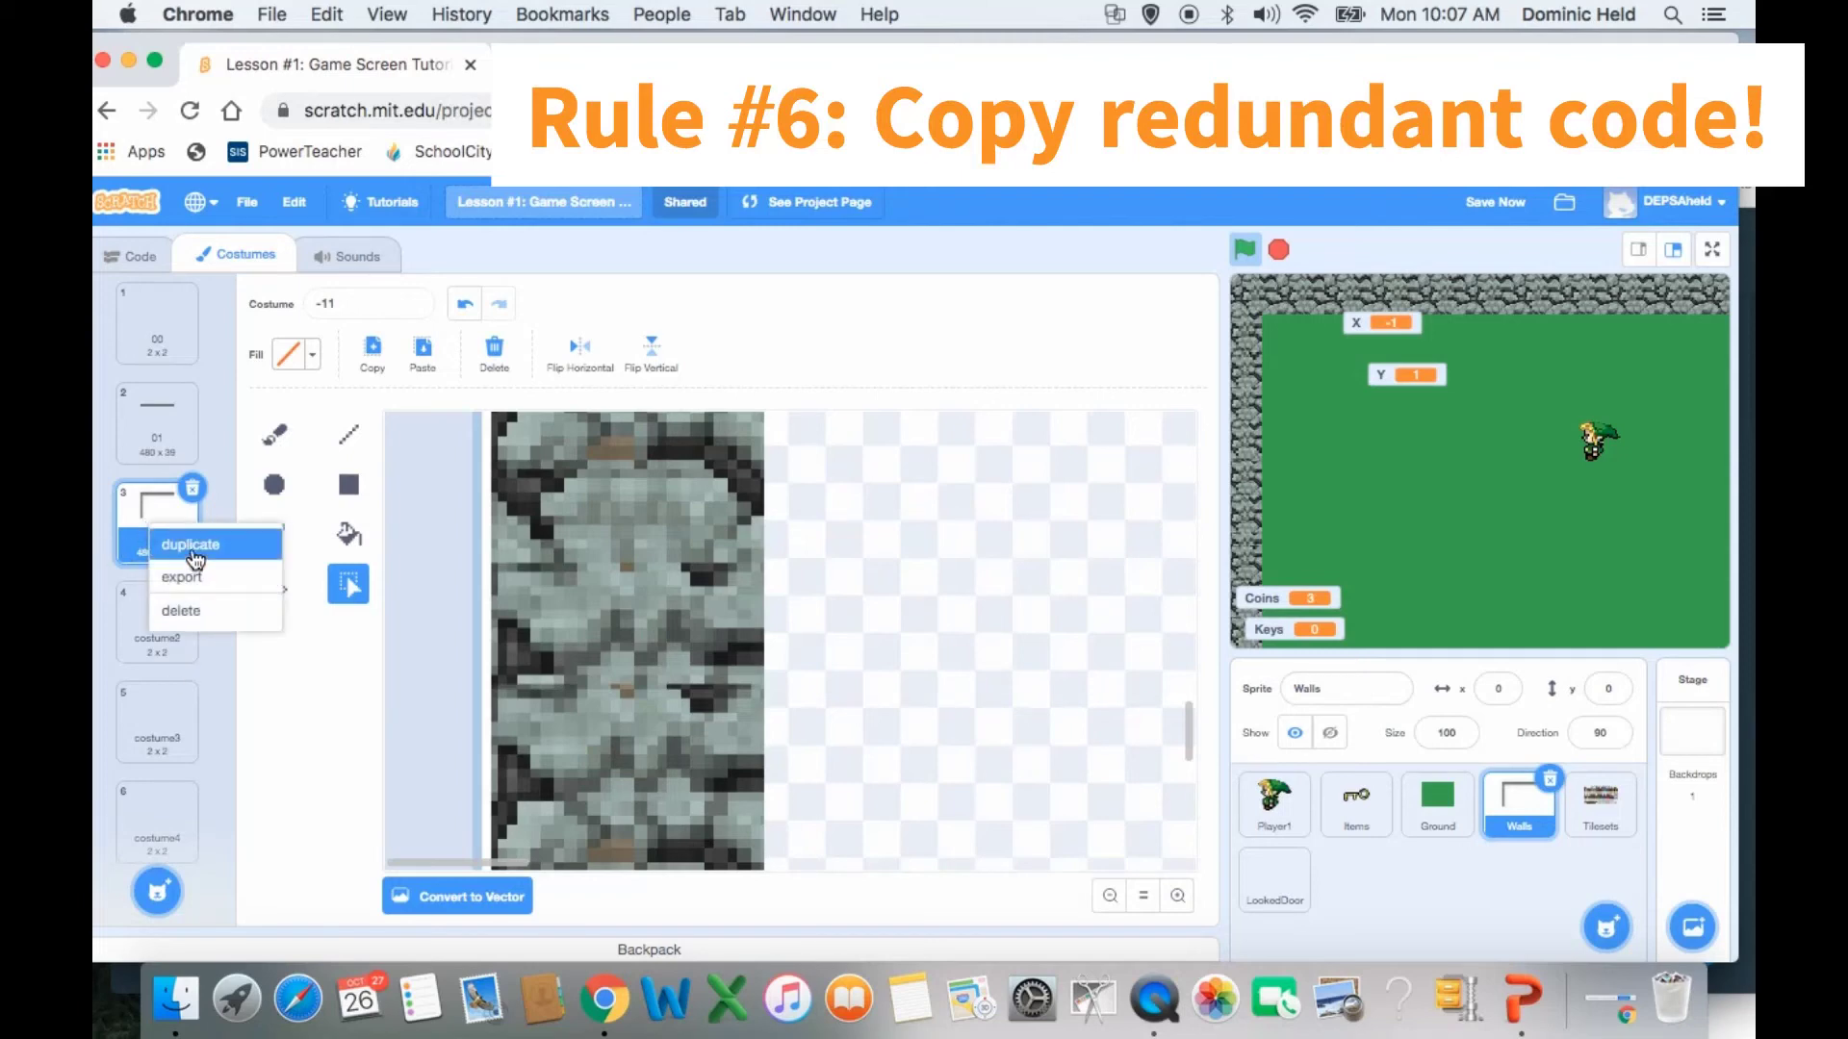
{"action": "left_click", "coordinate": [191, 545]}
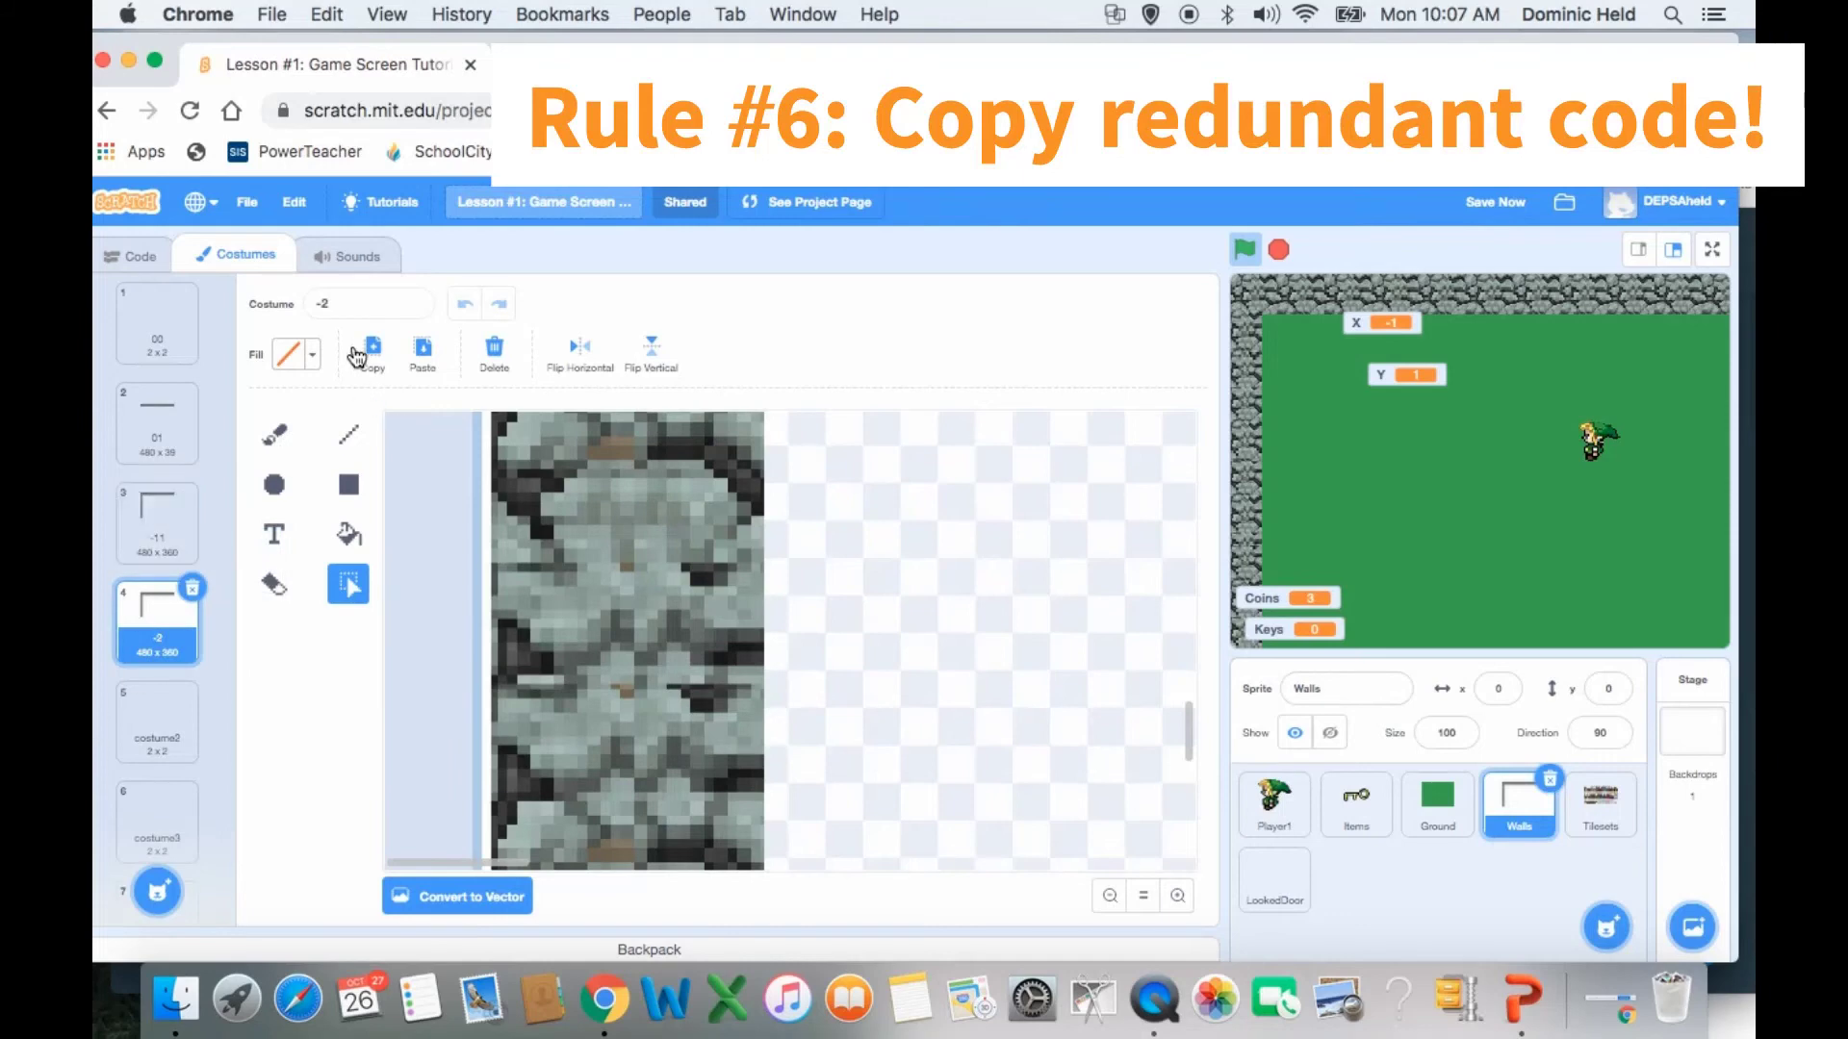
{"action": "left_click", "coordinate": [345, 303]}
{"action": "key", "text": "BackSpace"}
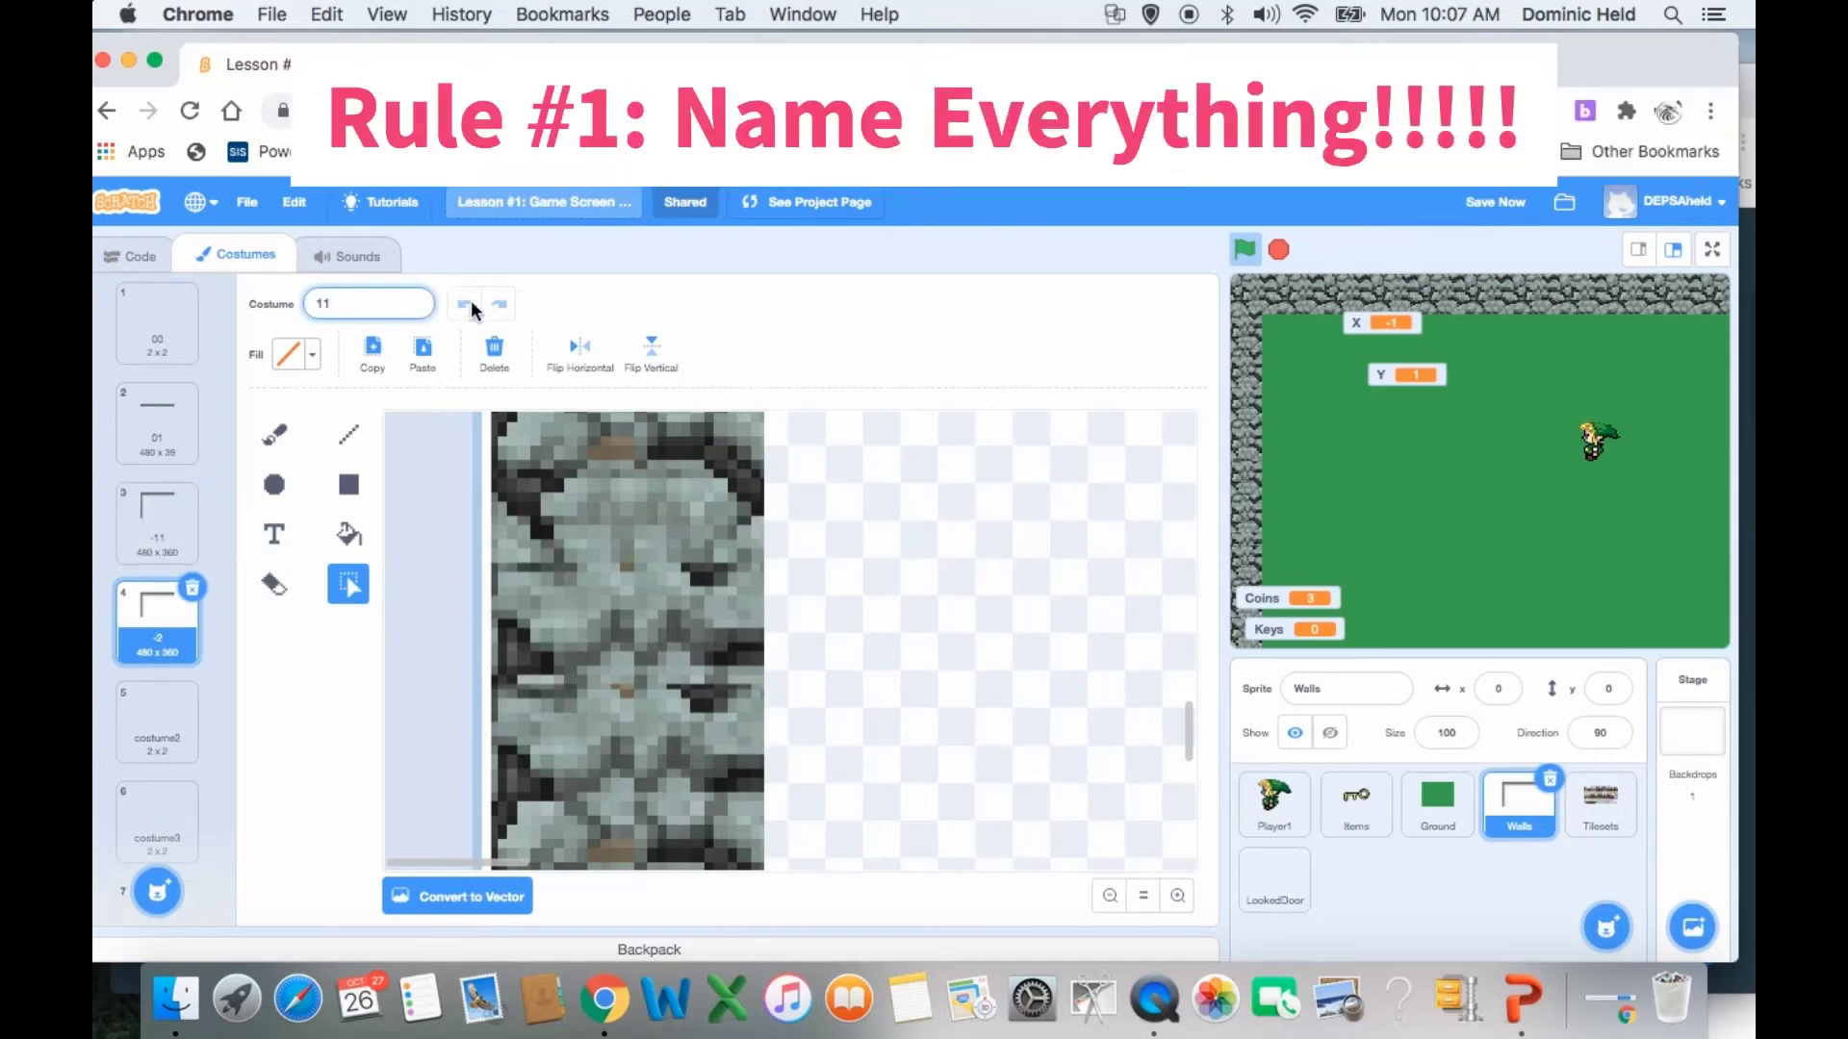
{"action": "left_click", "coordinate": [914, 630]}
- Flip costume 11 horizontally so its side wall sits along the canvas's right edge
{"action": "left_click", "coordinate": [580, 352]}
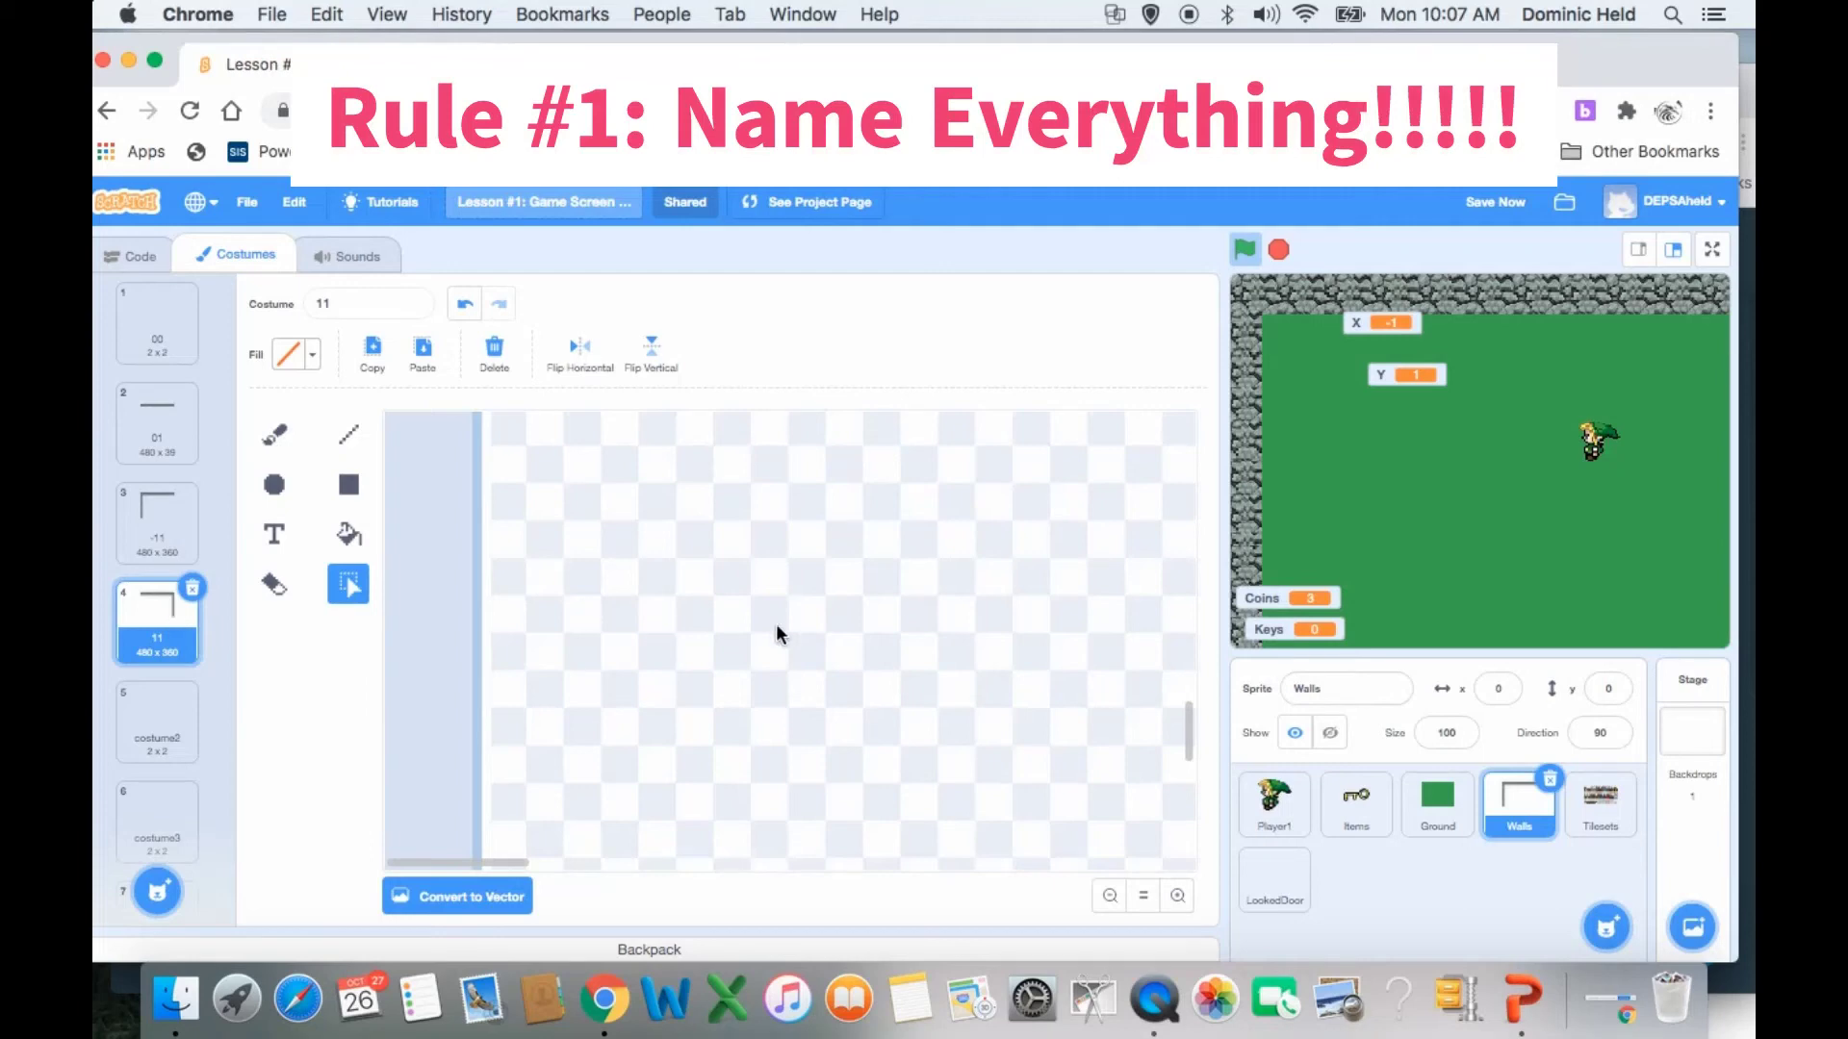
{"action": "left_click", "coordinate": [1110, 895]}
{"action": "left_click", "coordinate": [1110, 895]}
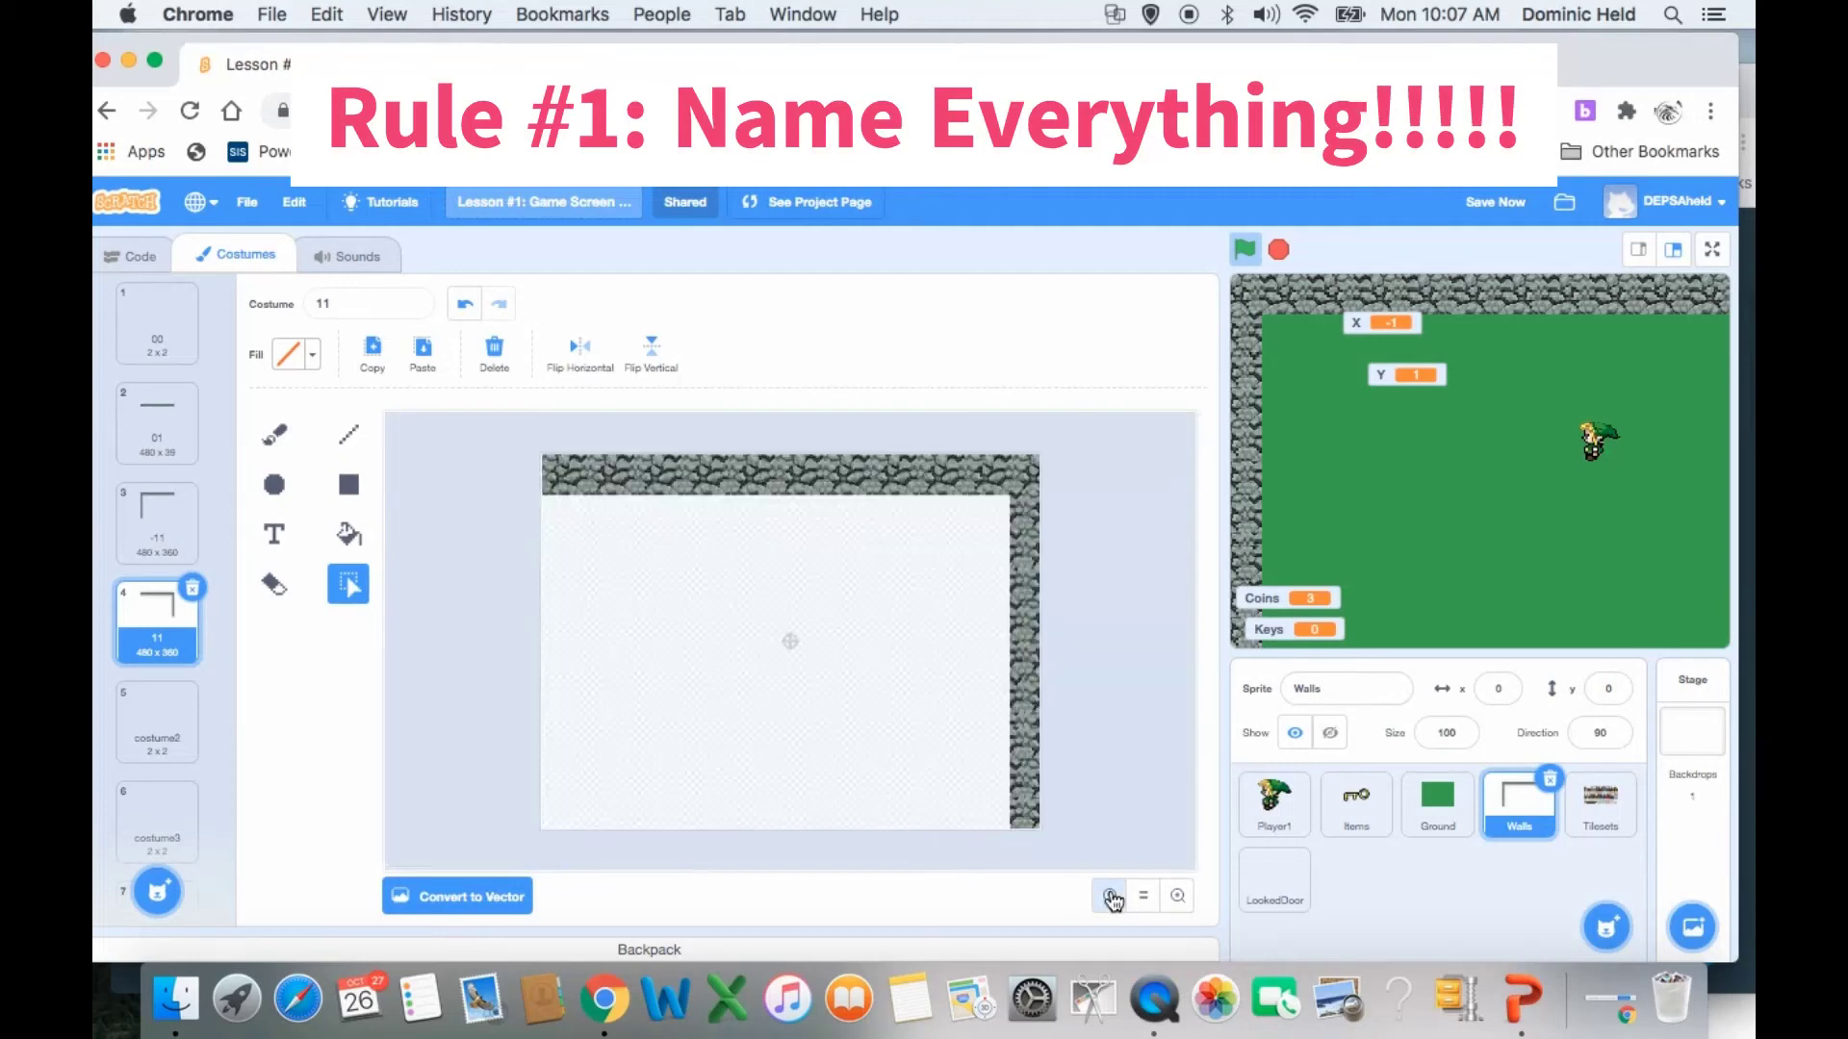
- Test the walls by walking the player right from screen X -1 to X 1, then back left to X 0
{"action": "key", "text": "Right"}
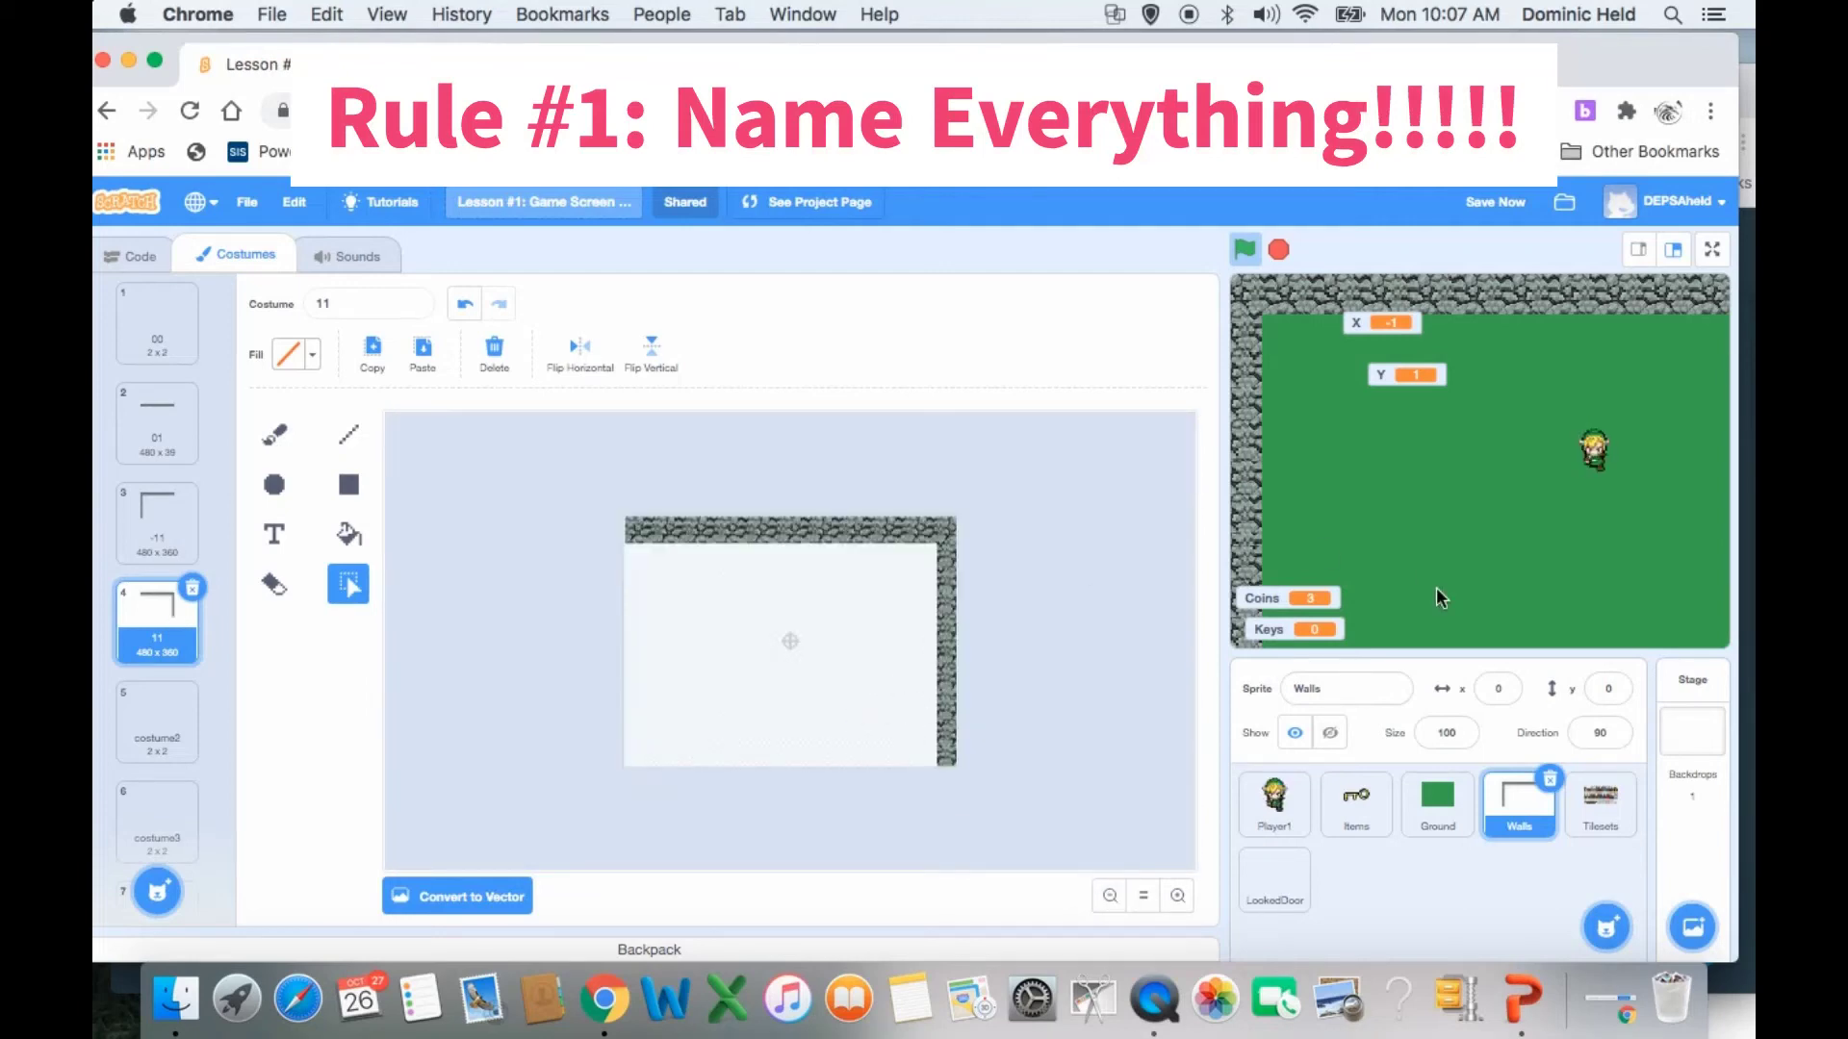
{"action": "key", "text": "Right"}
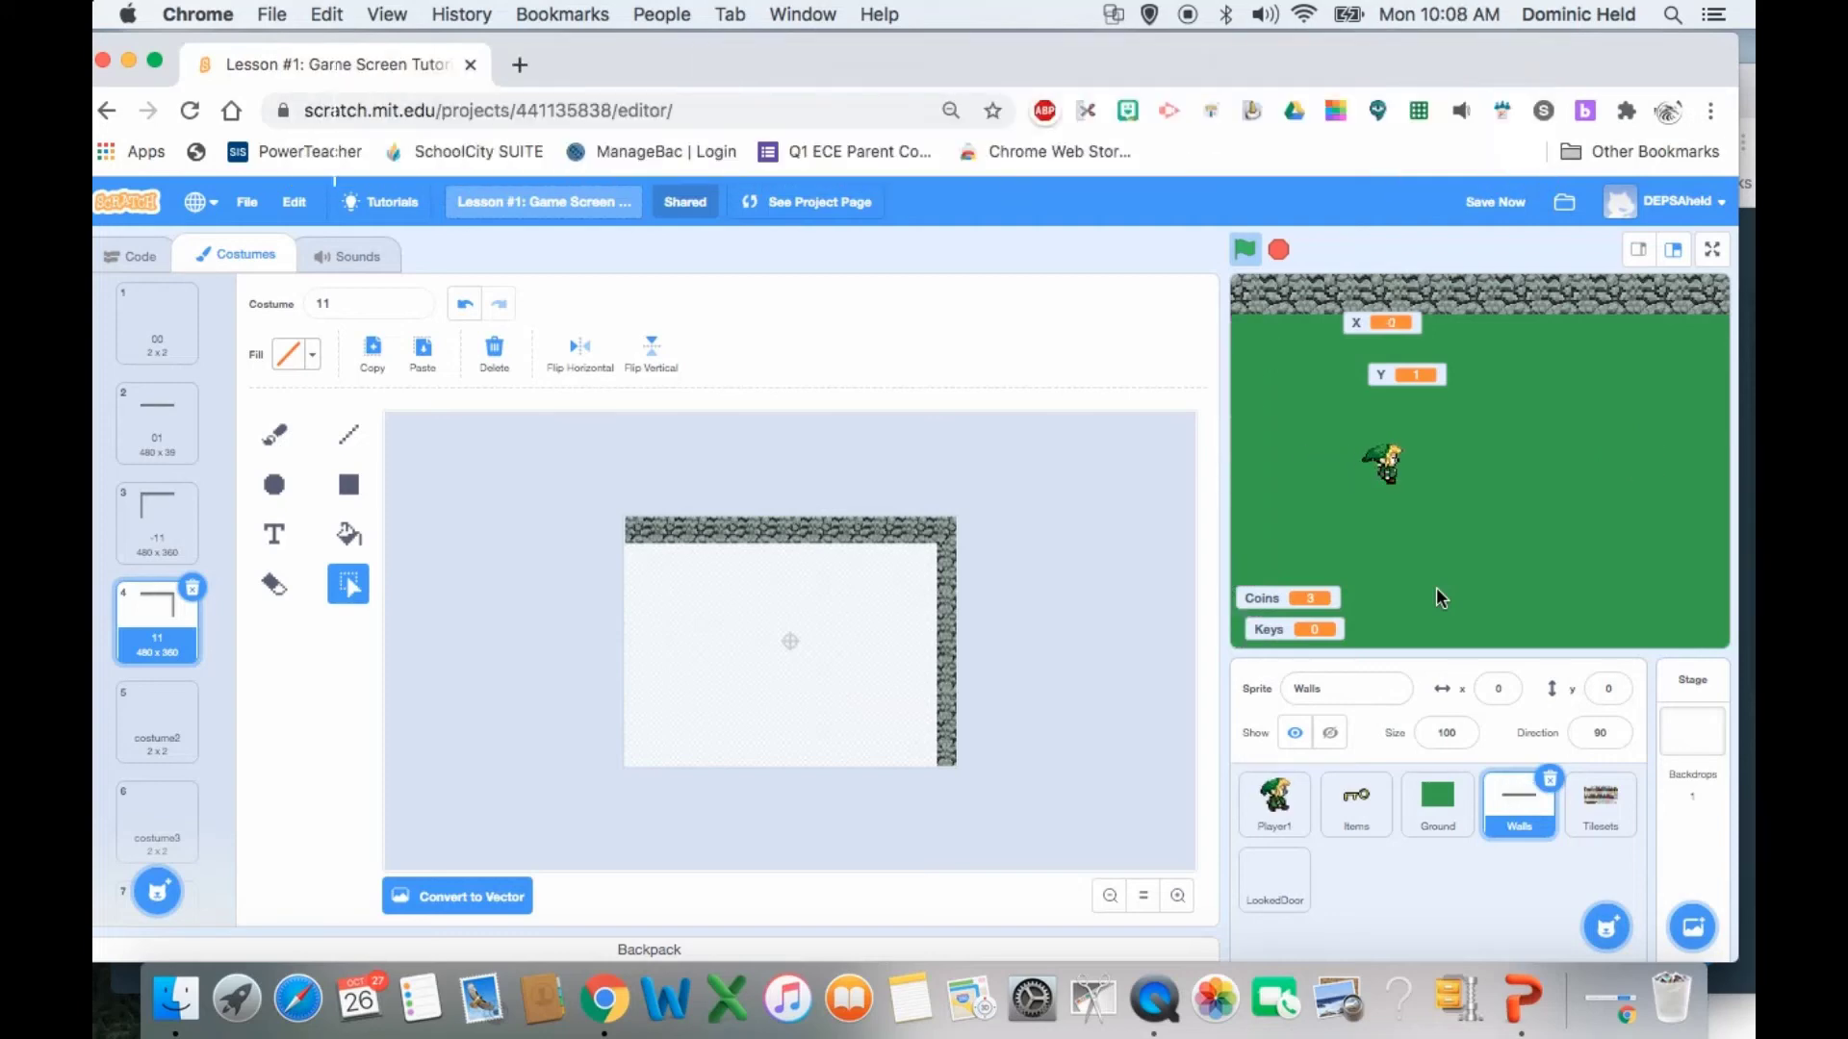
{"action": "key", "text": "Right"}
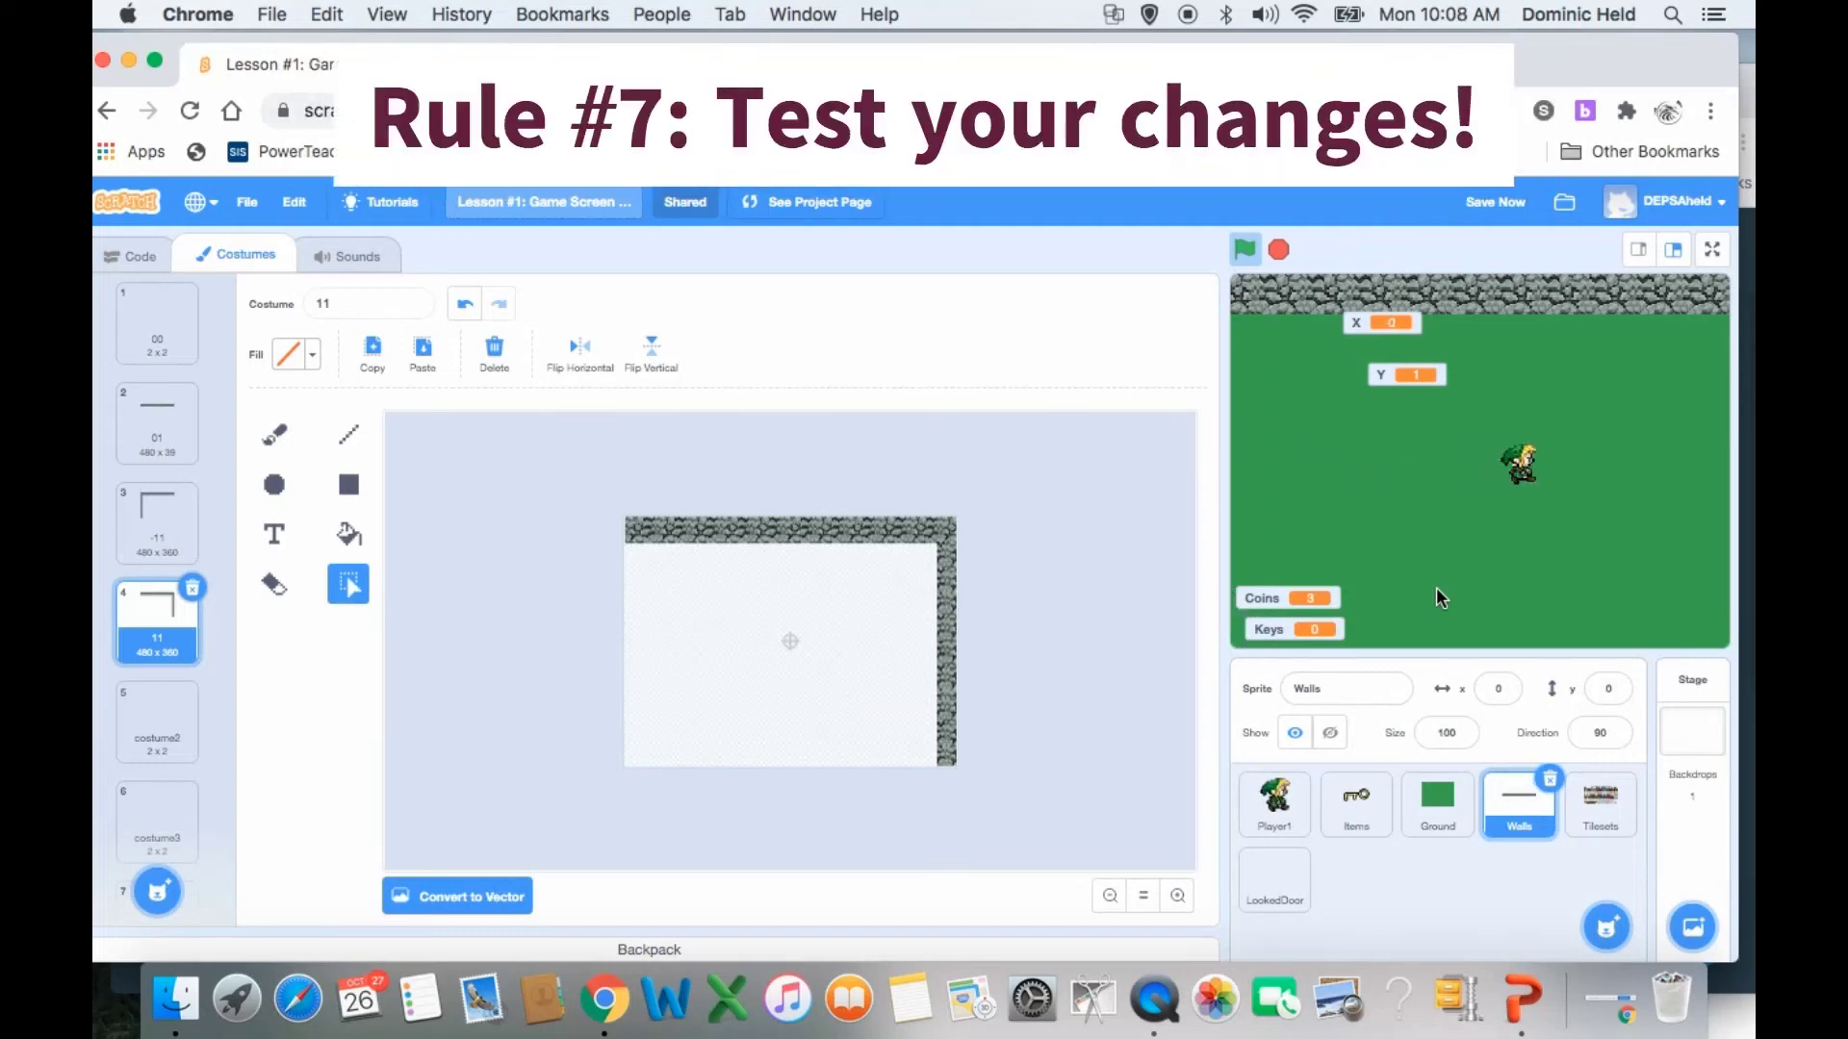
{"action": "key", "text": "Right"}
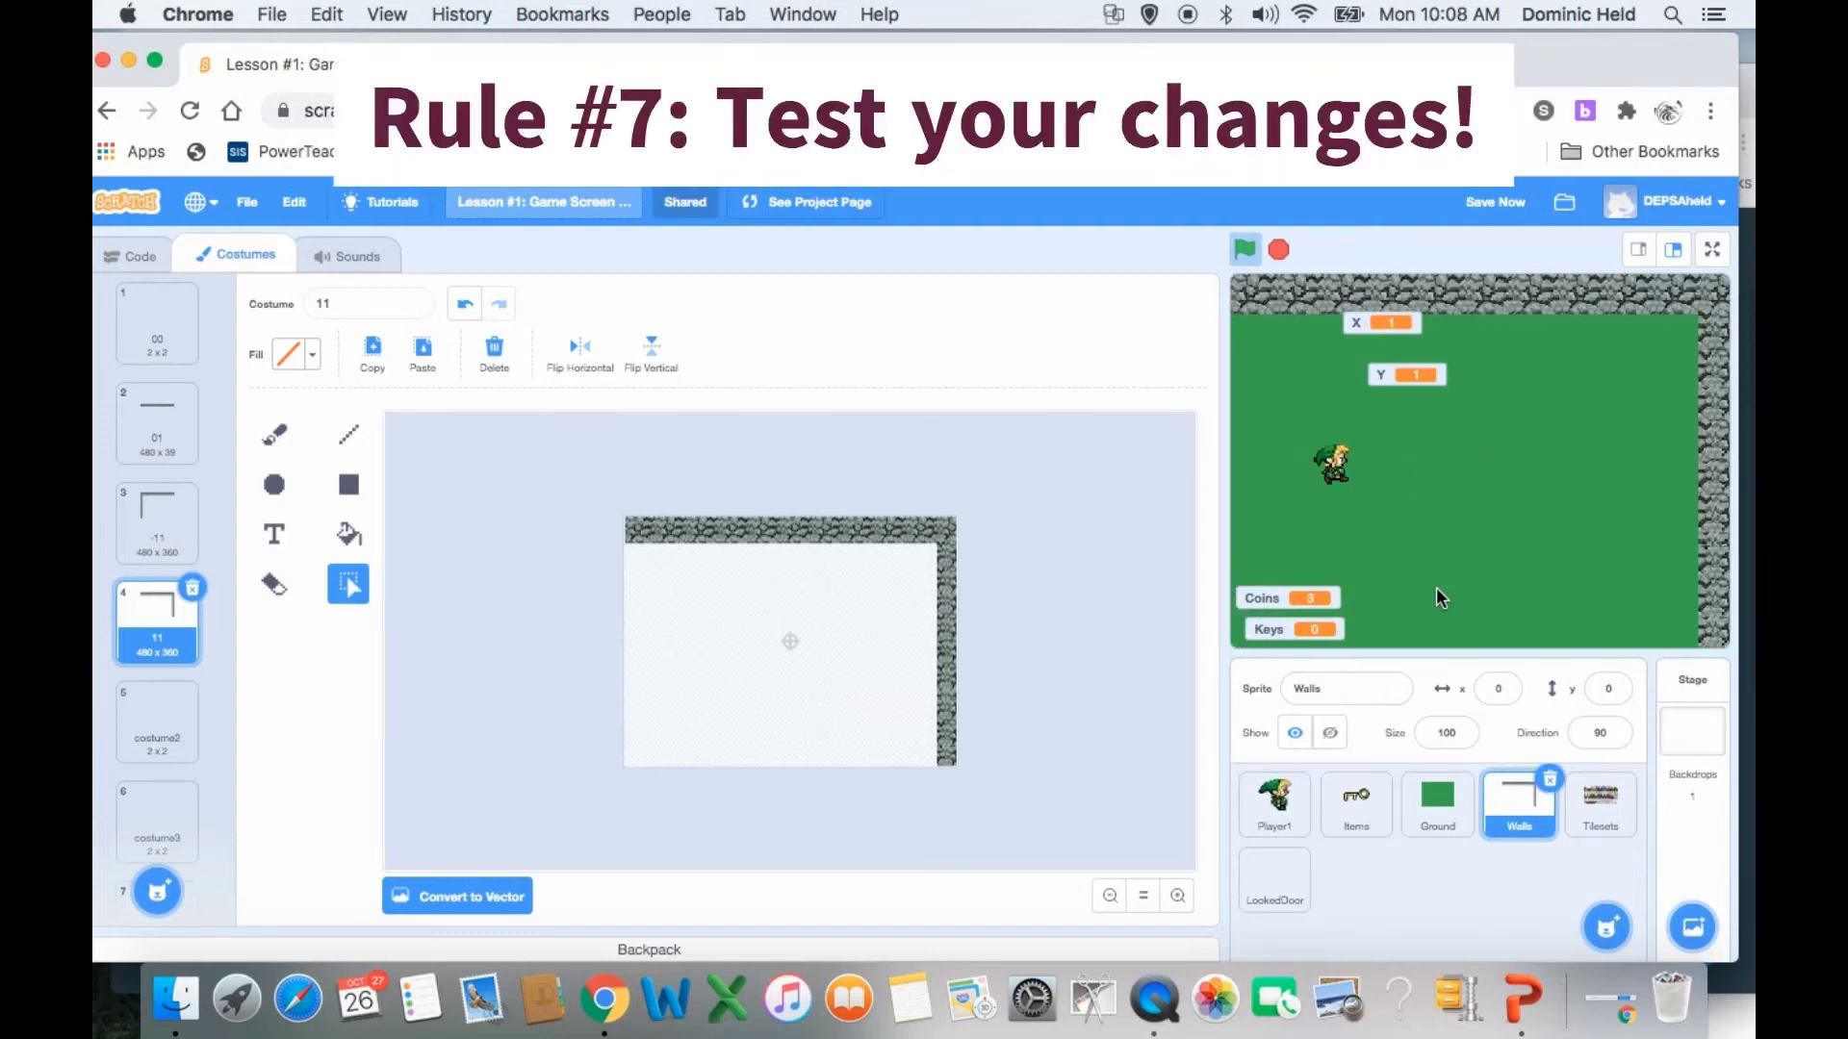
{"action": "key", "text": "Left"}
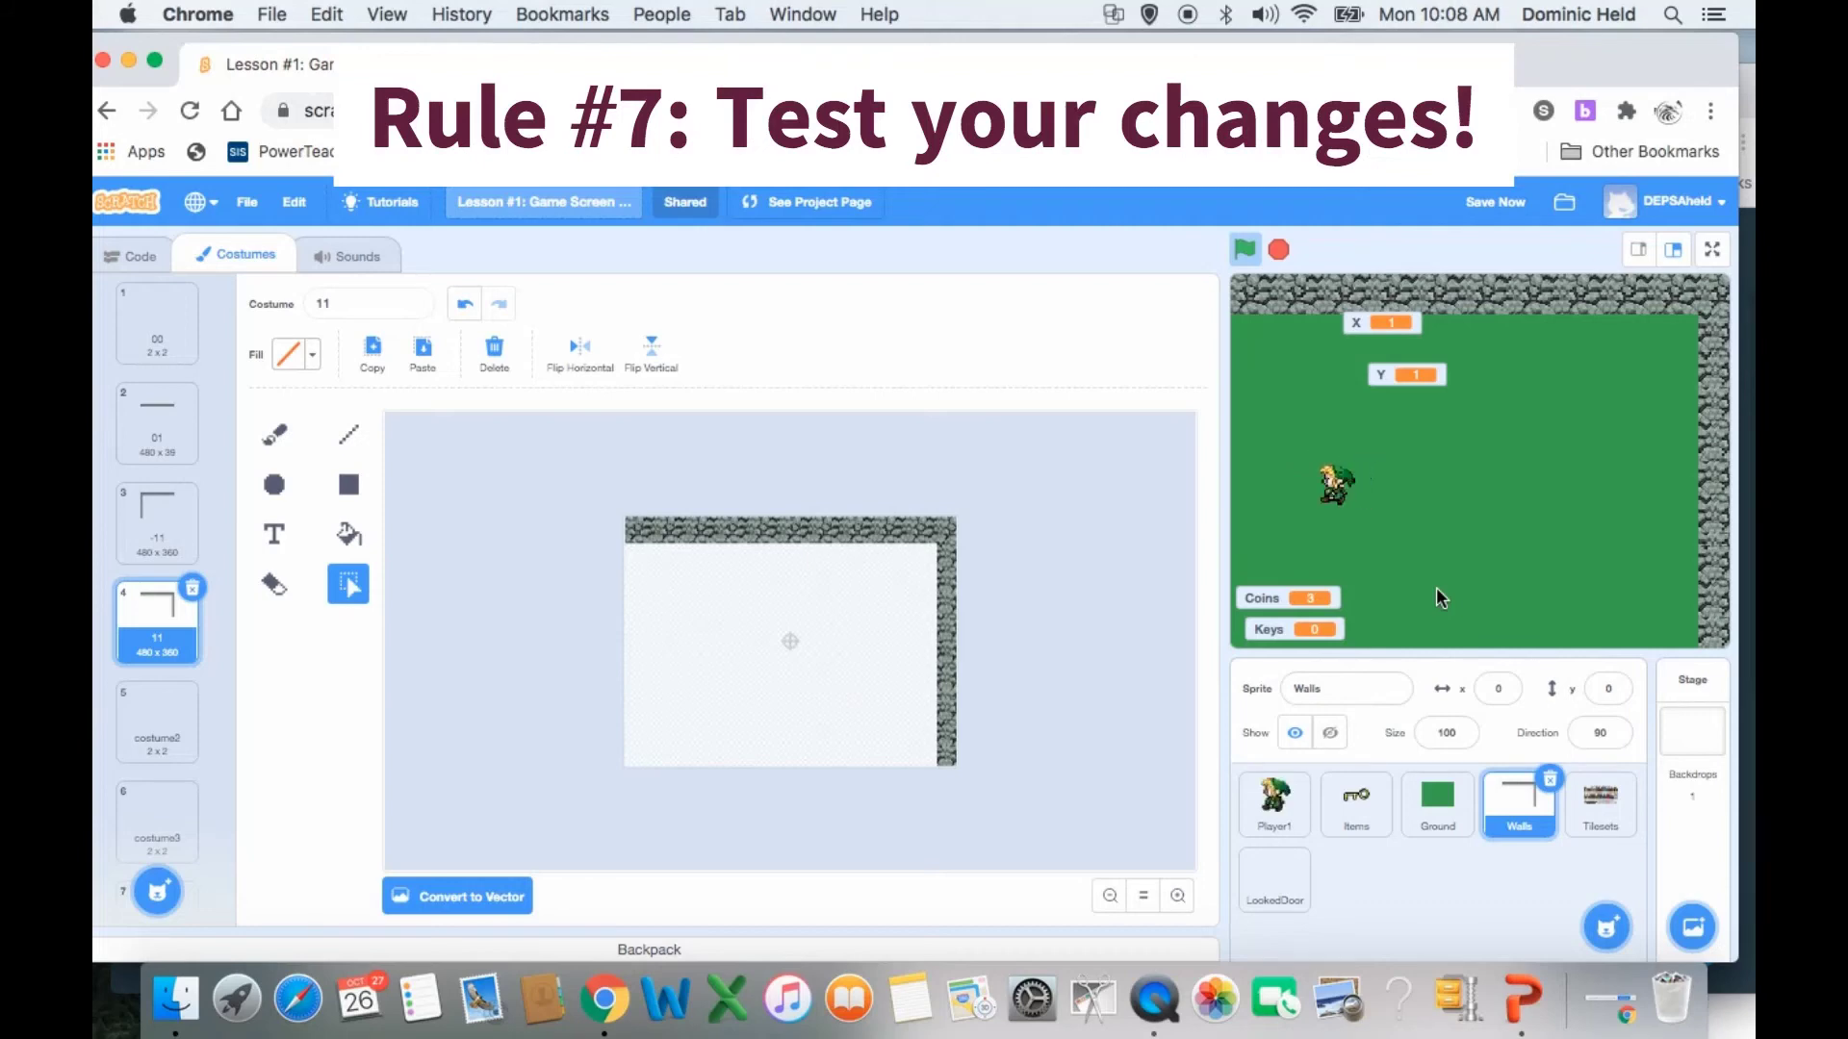
{"action": "key", "text": "Left"}
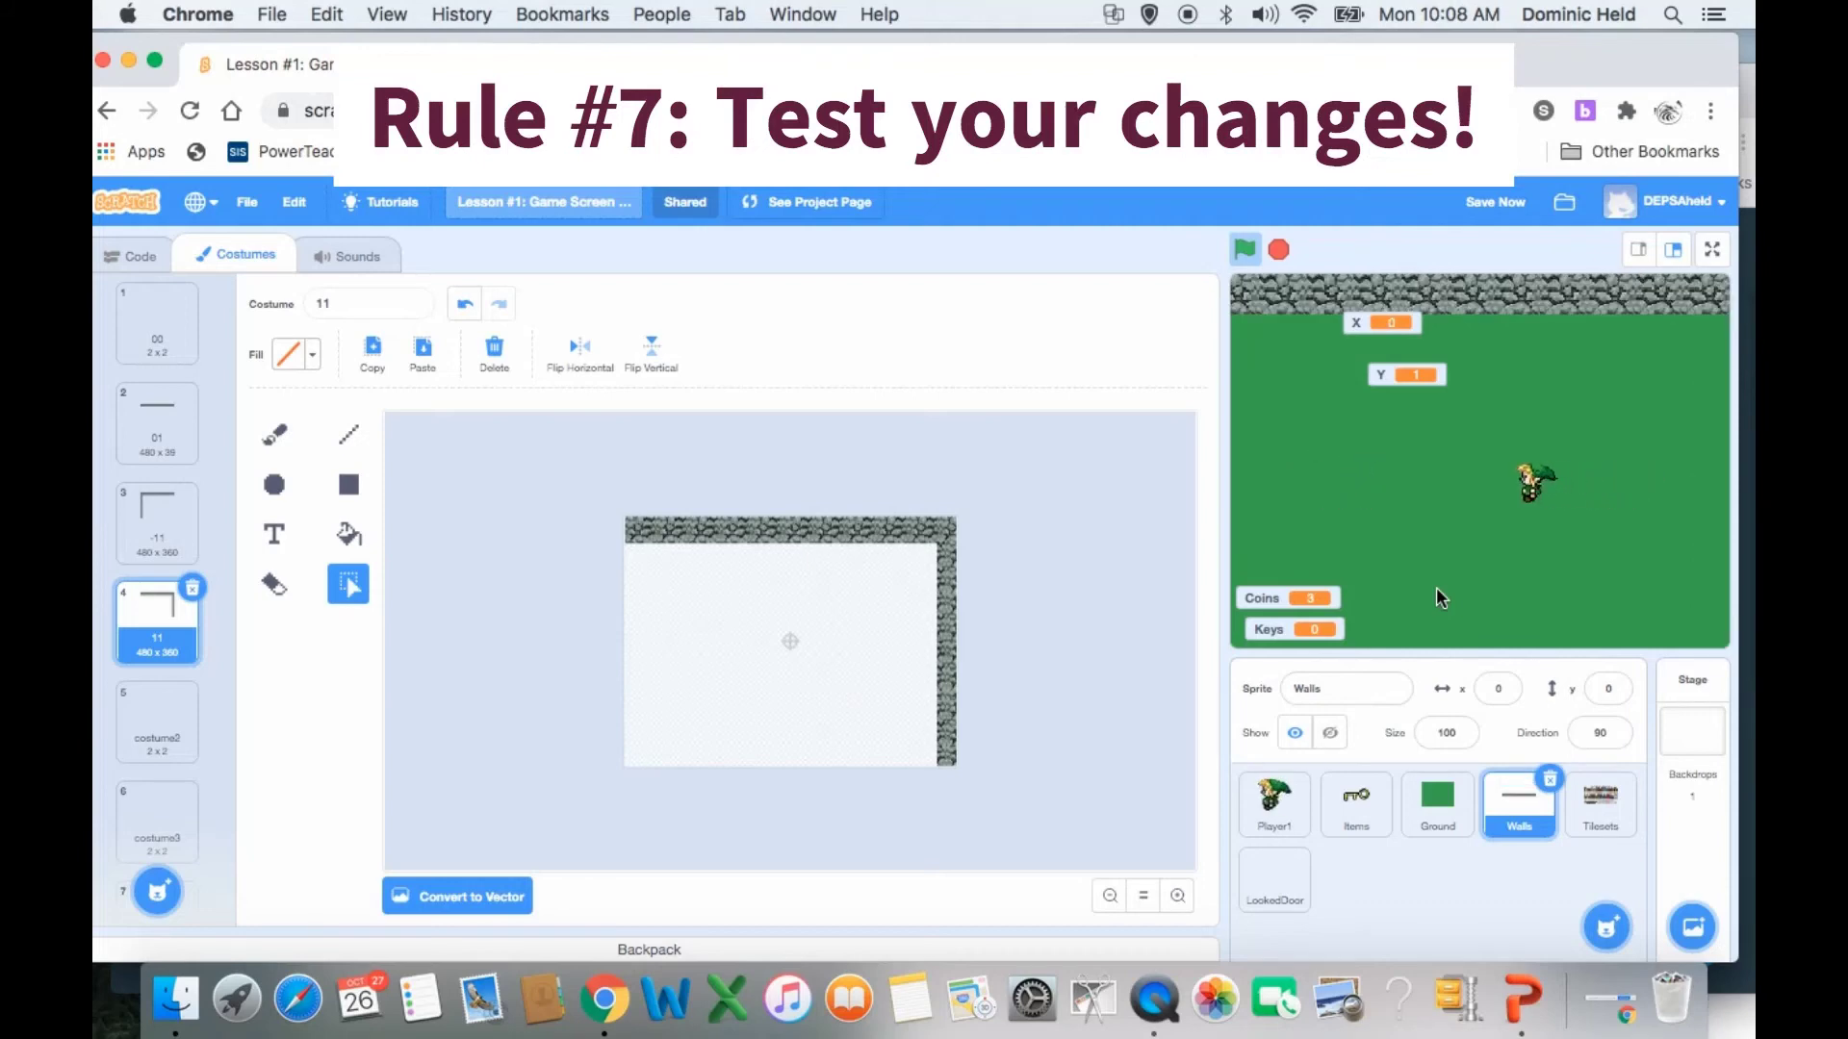
{"action": "key", "text": "Left"}
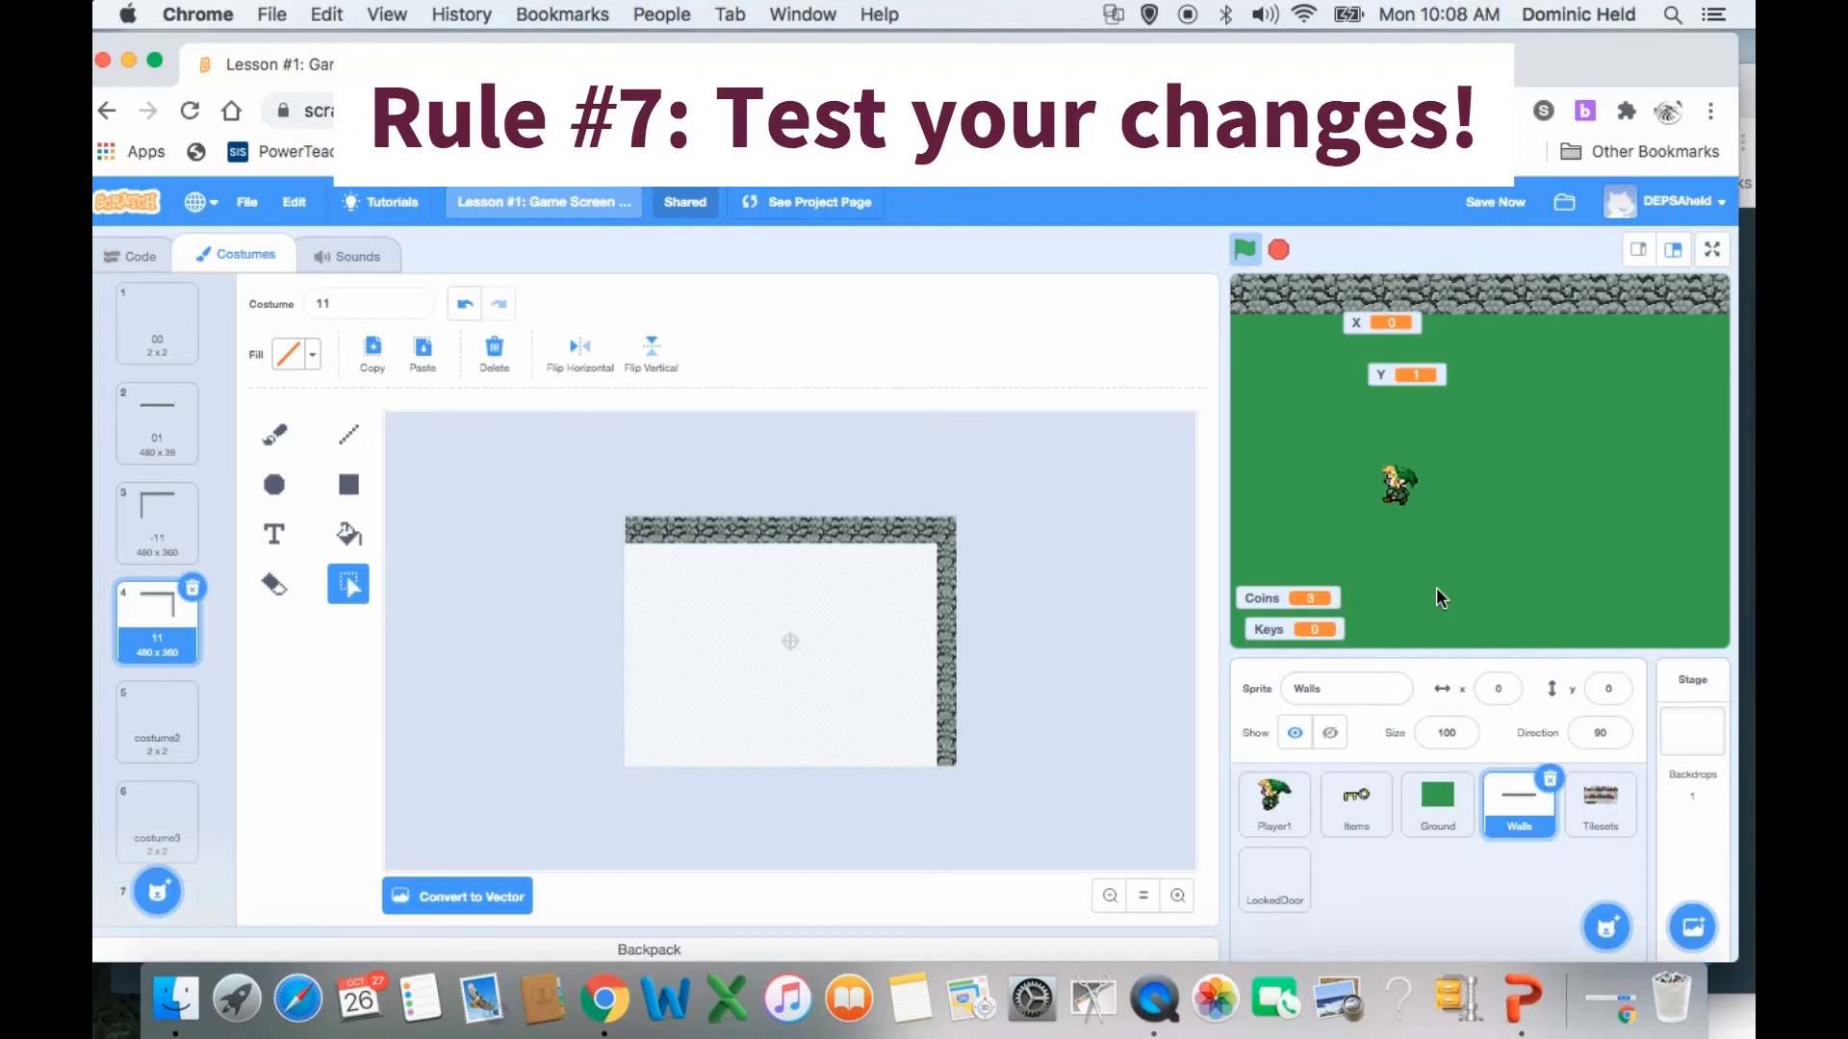
- Test the walls by walking the player right from screen X -1, Y 1 and down to X 1, Y -1, then restart the game
{"action": "key", "text": "Right"}
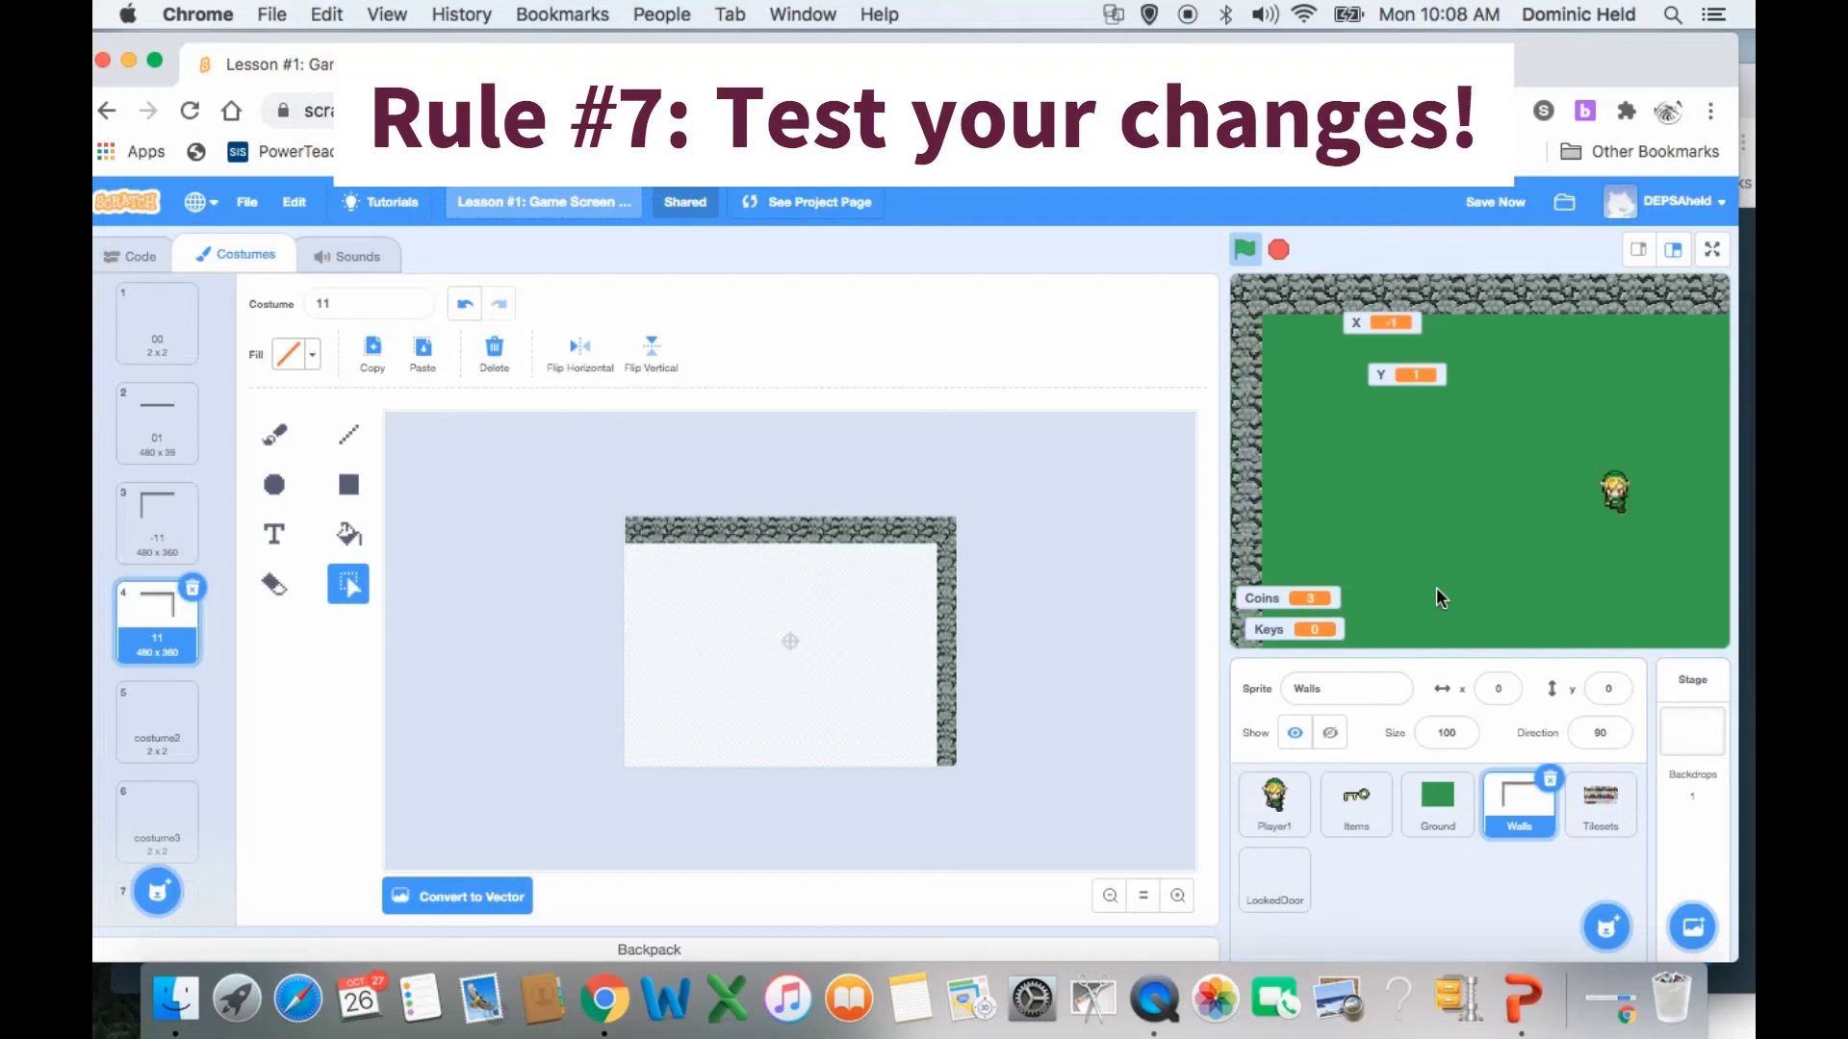
{"action": "key", "text": "Right"}
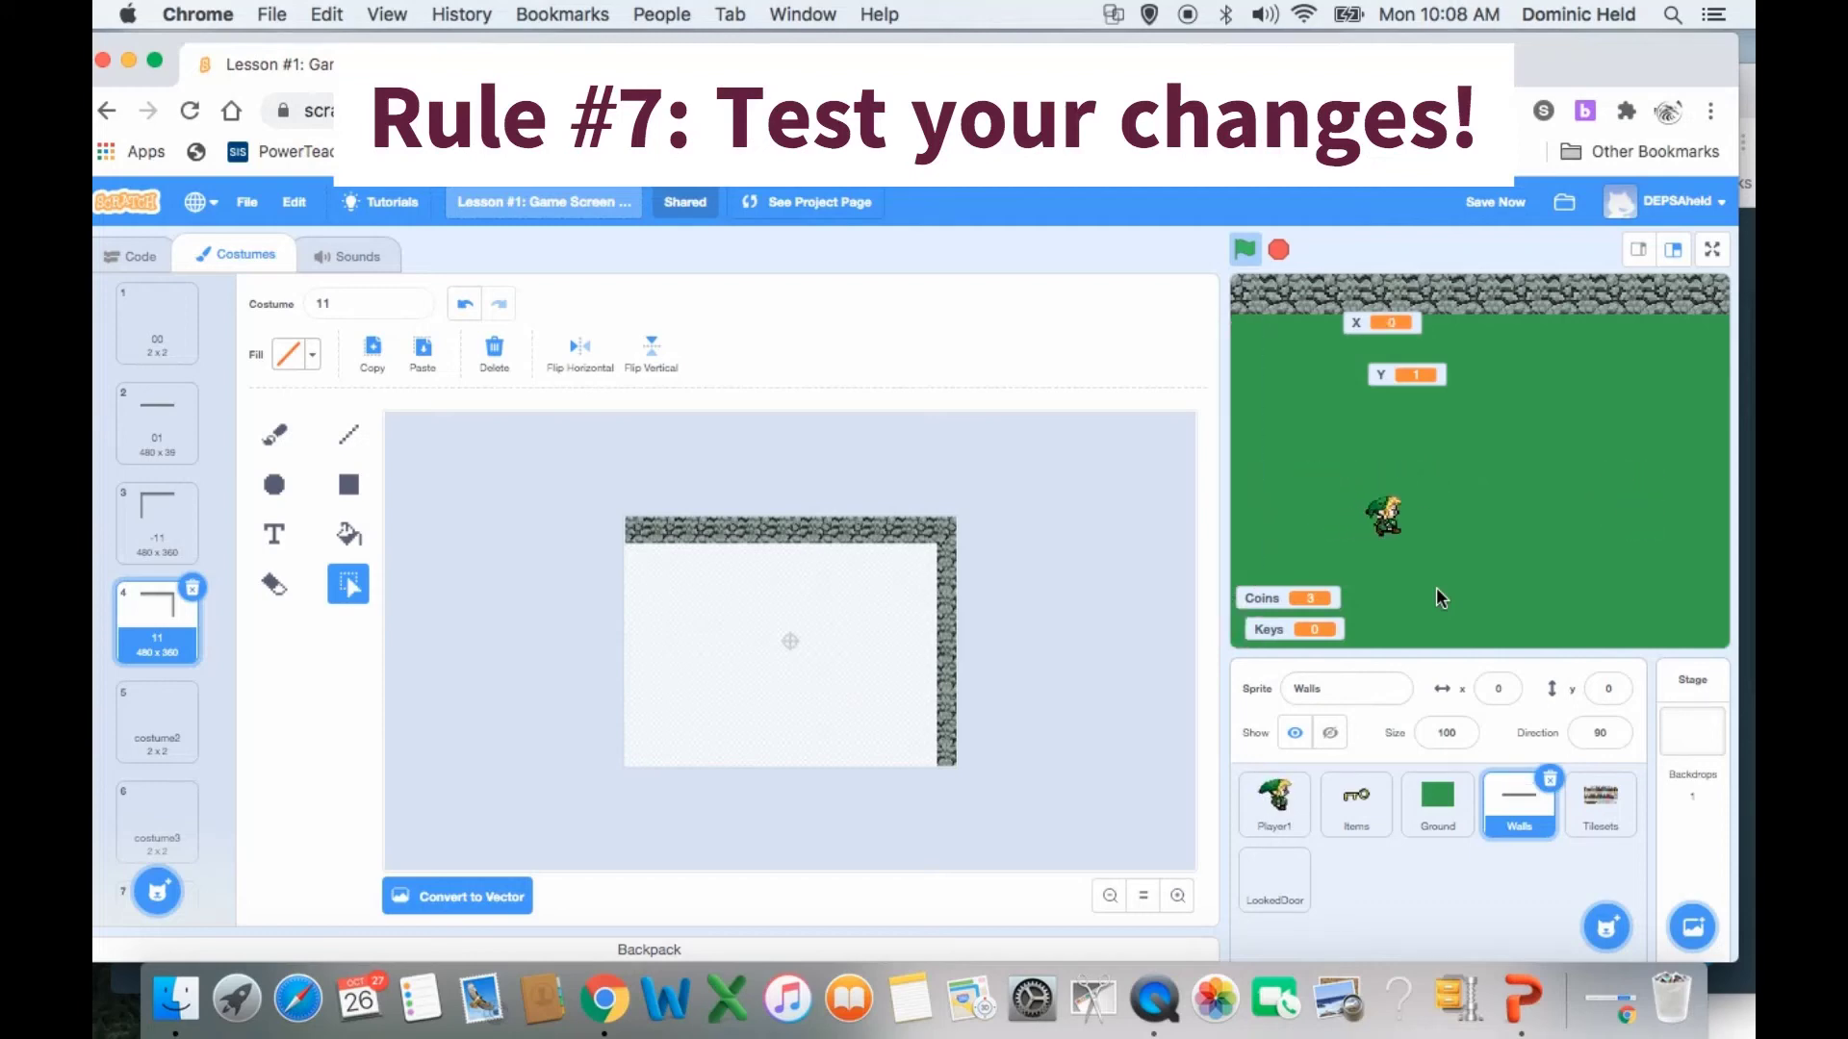
{"action": "key", "text": "Down"}
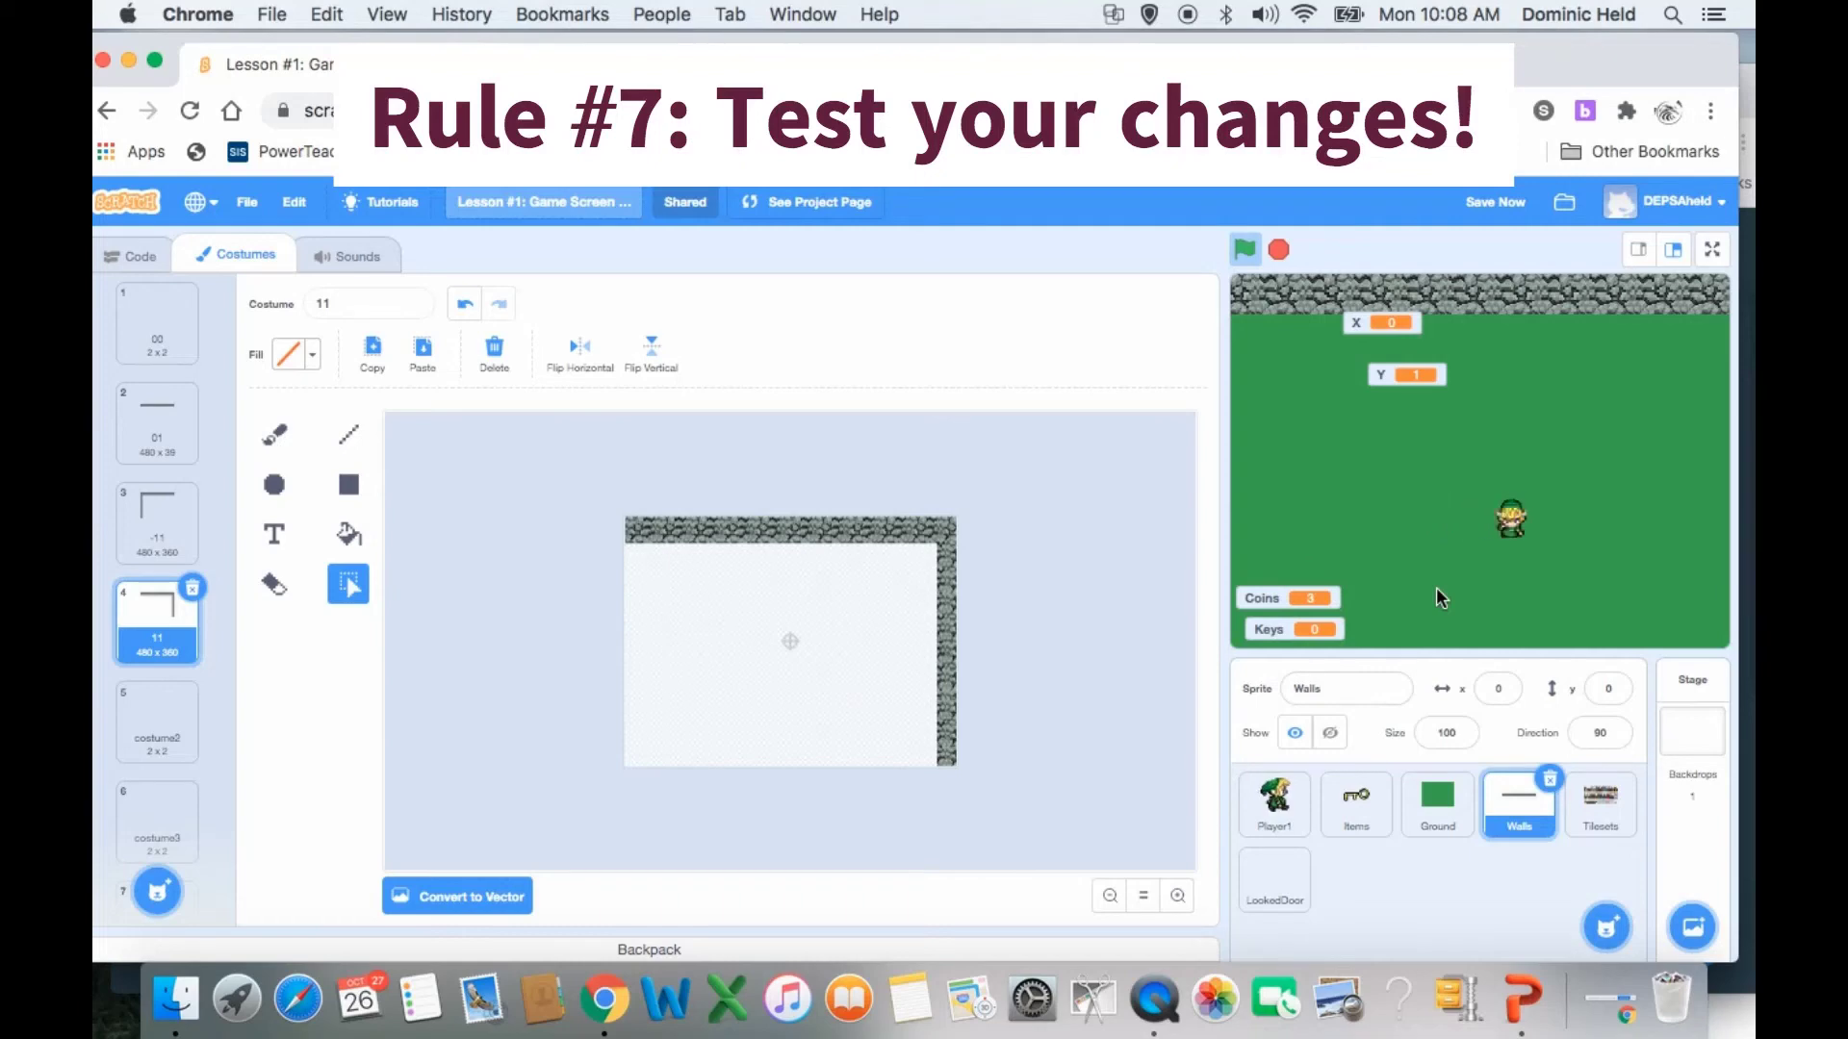
{"action": "key", "text": "Right"}
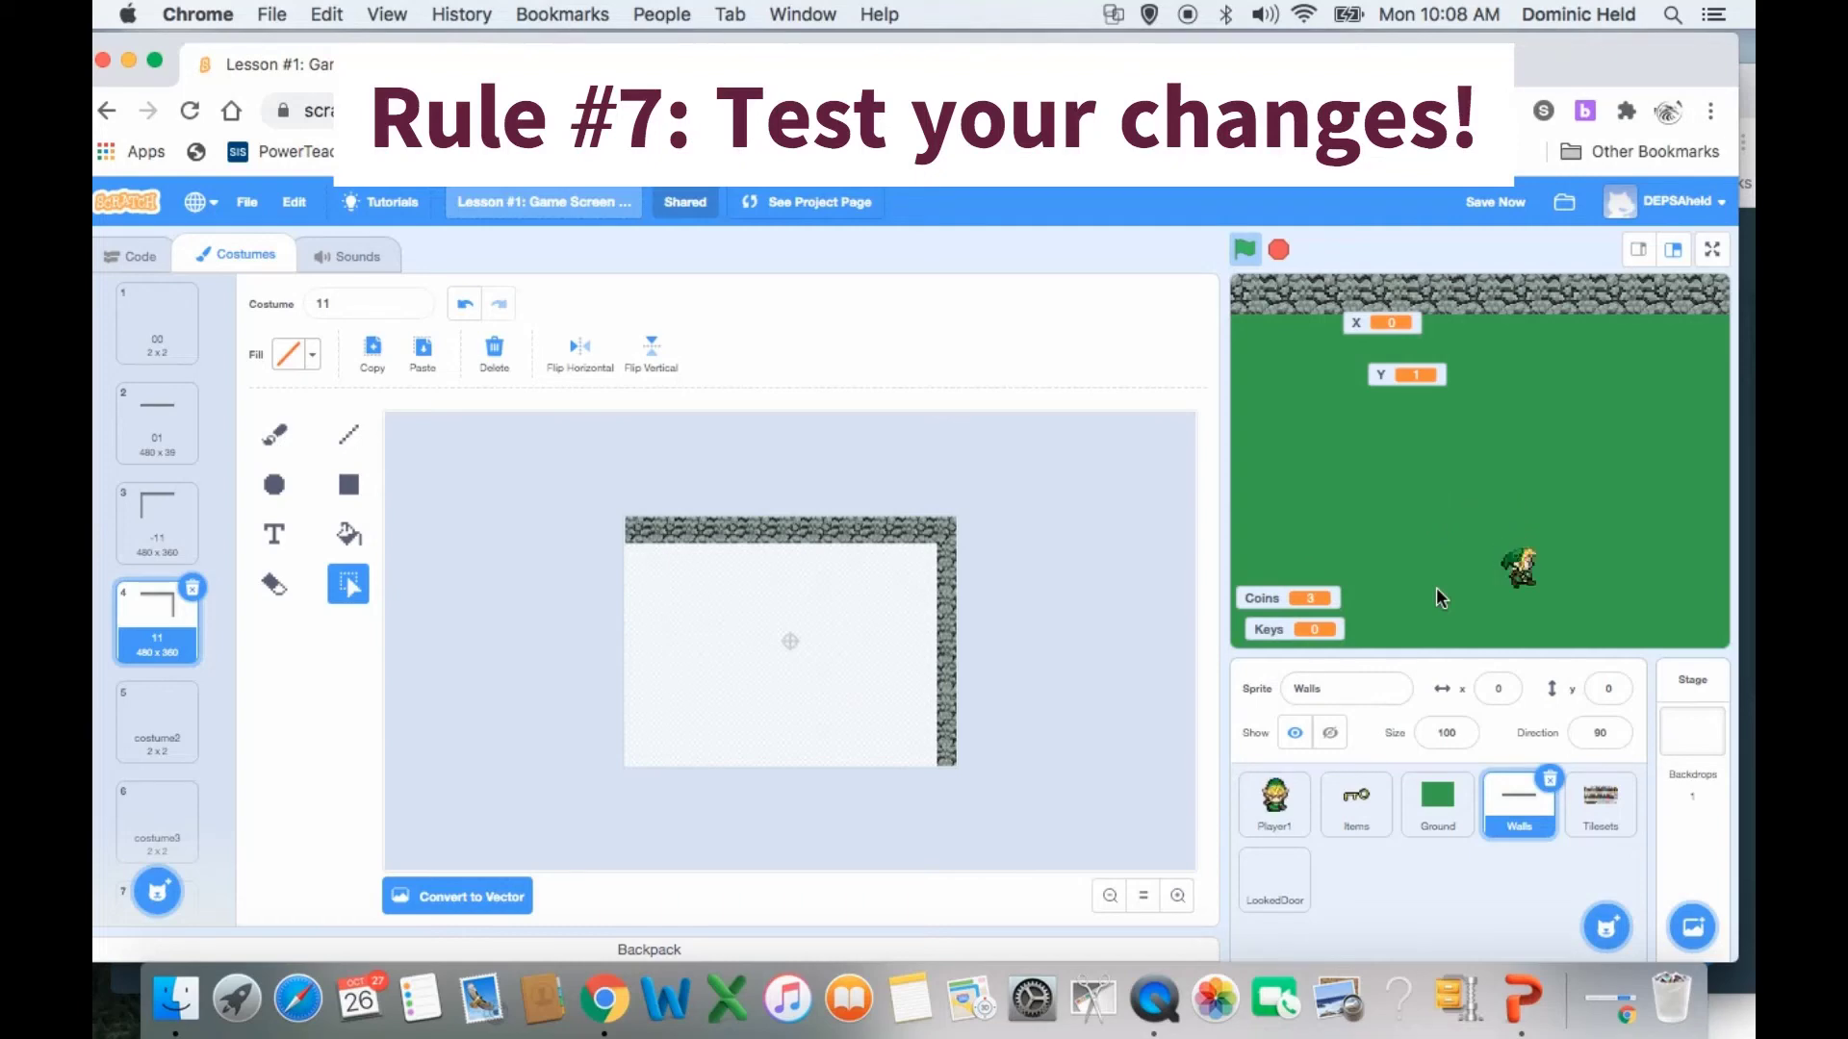
{"action": "key", "text": "Right"}
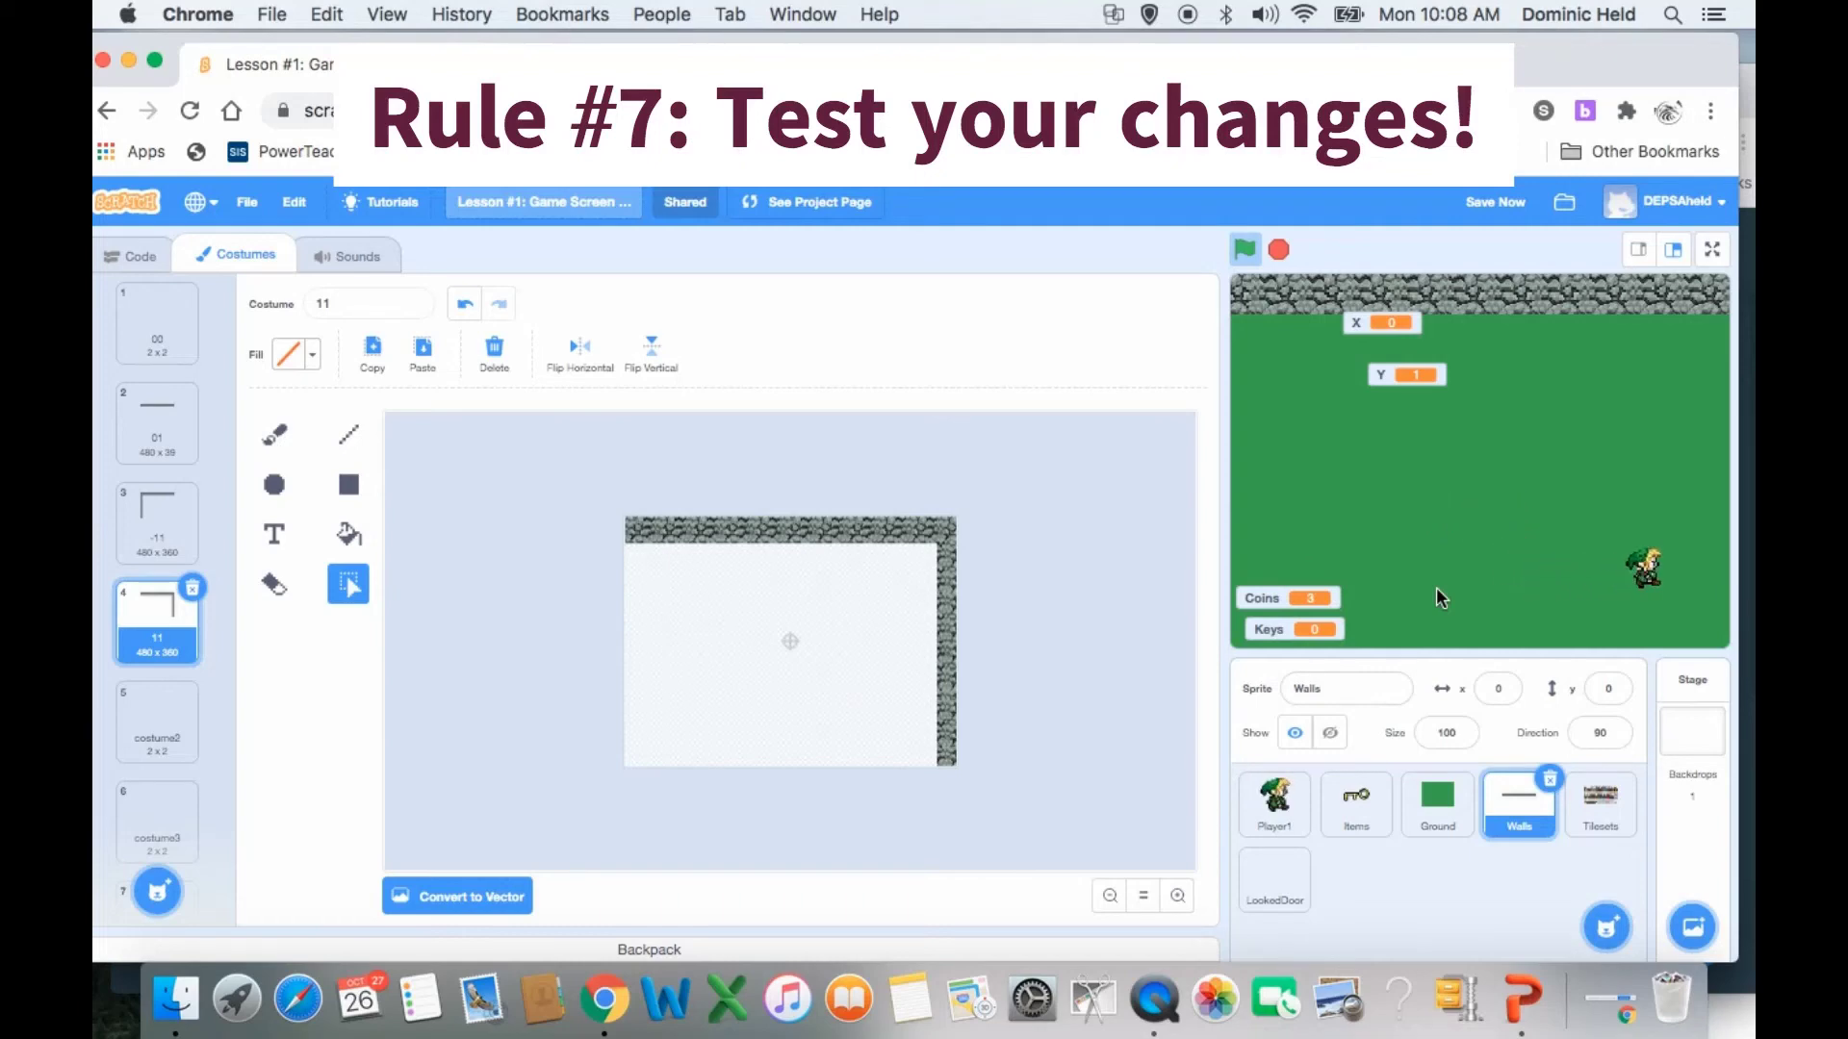
{"action": "key", "text": "Down"}
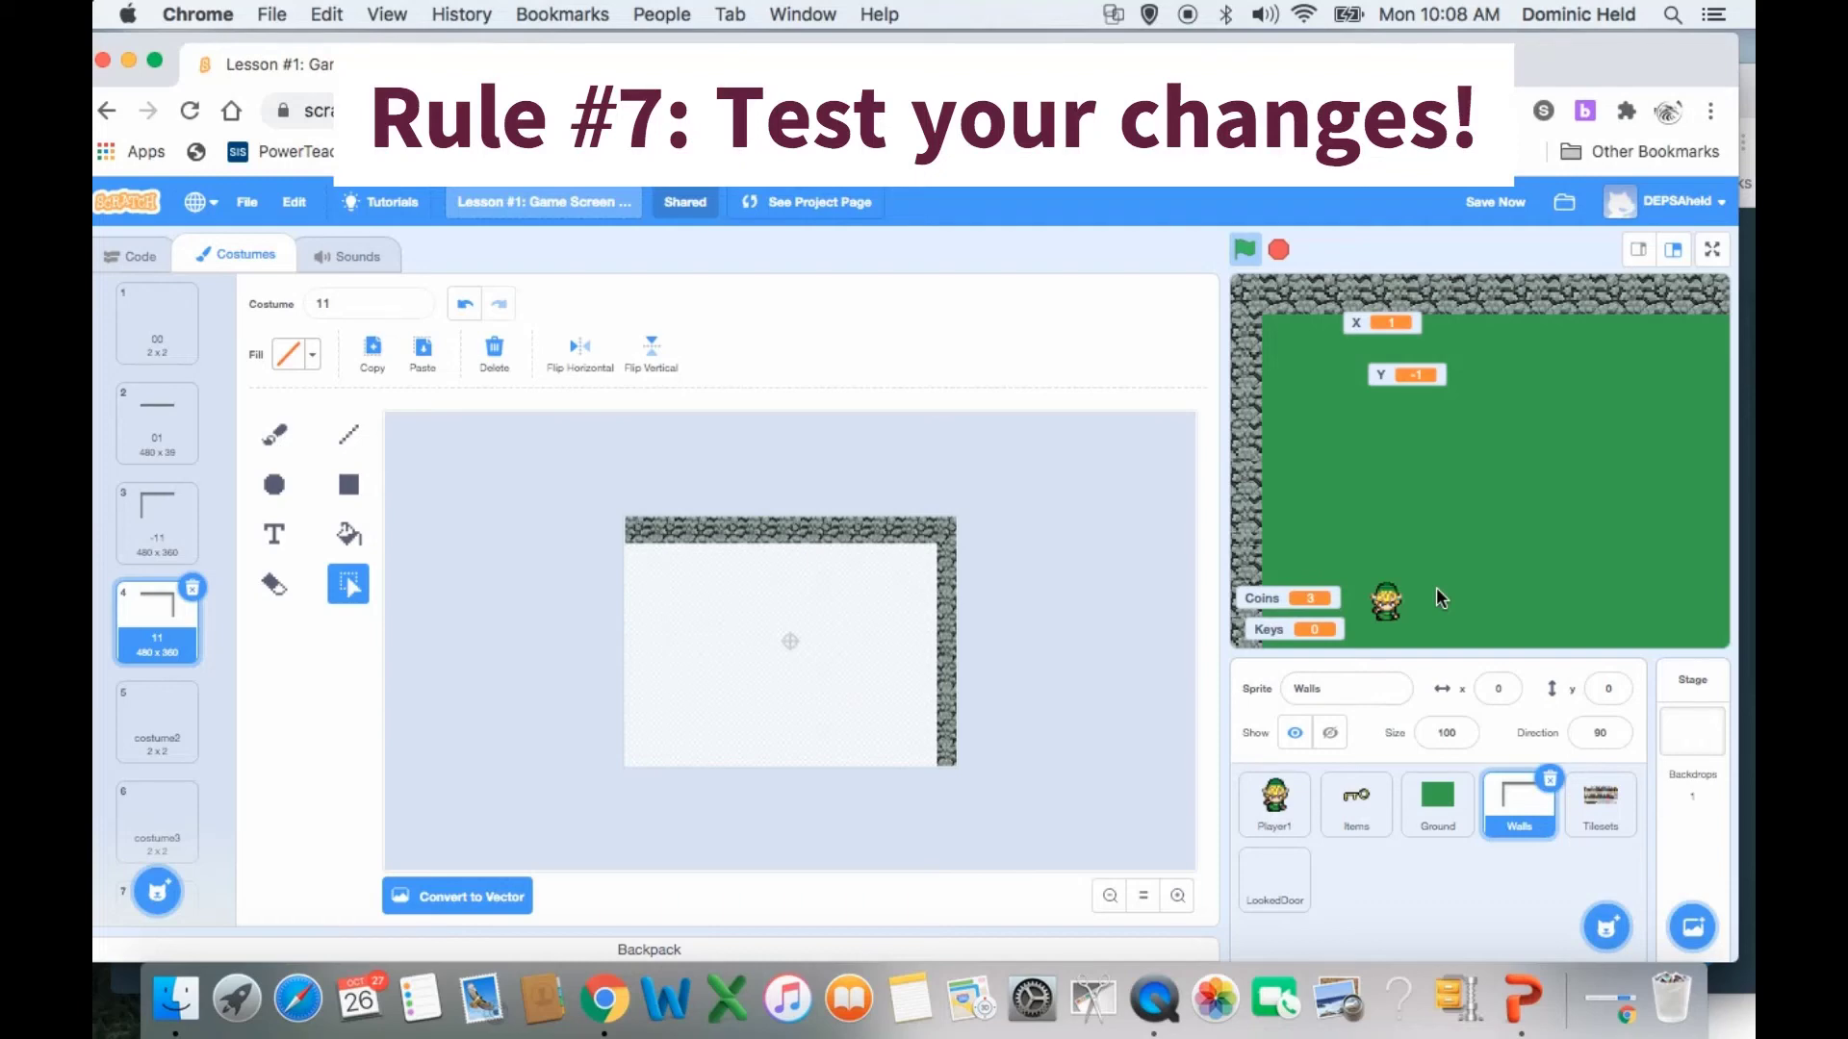
{"action": "key", "text": "Right"}
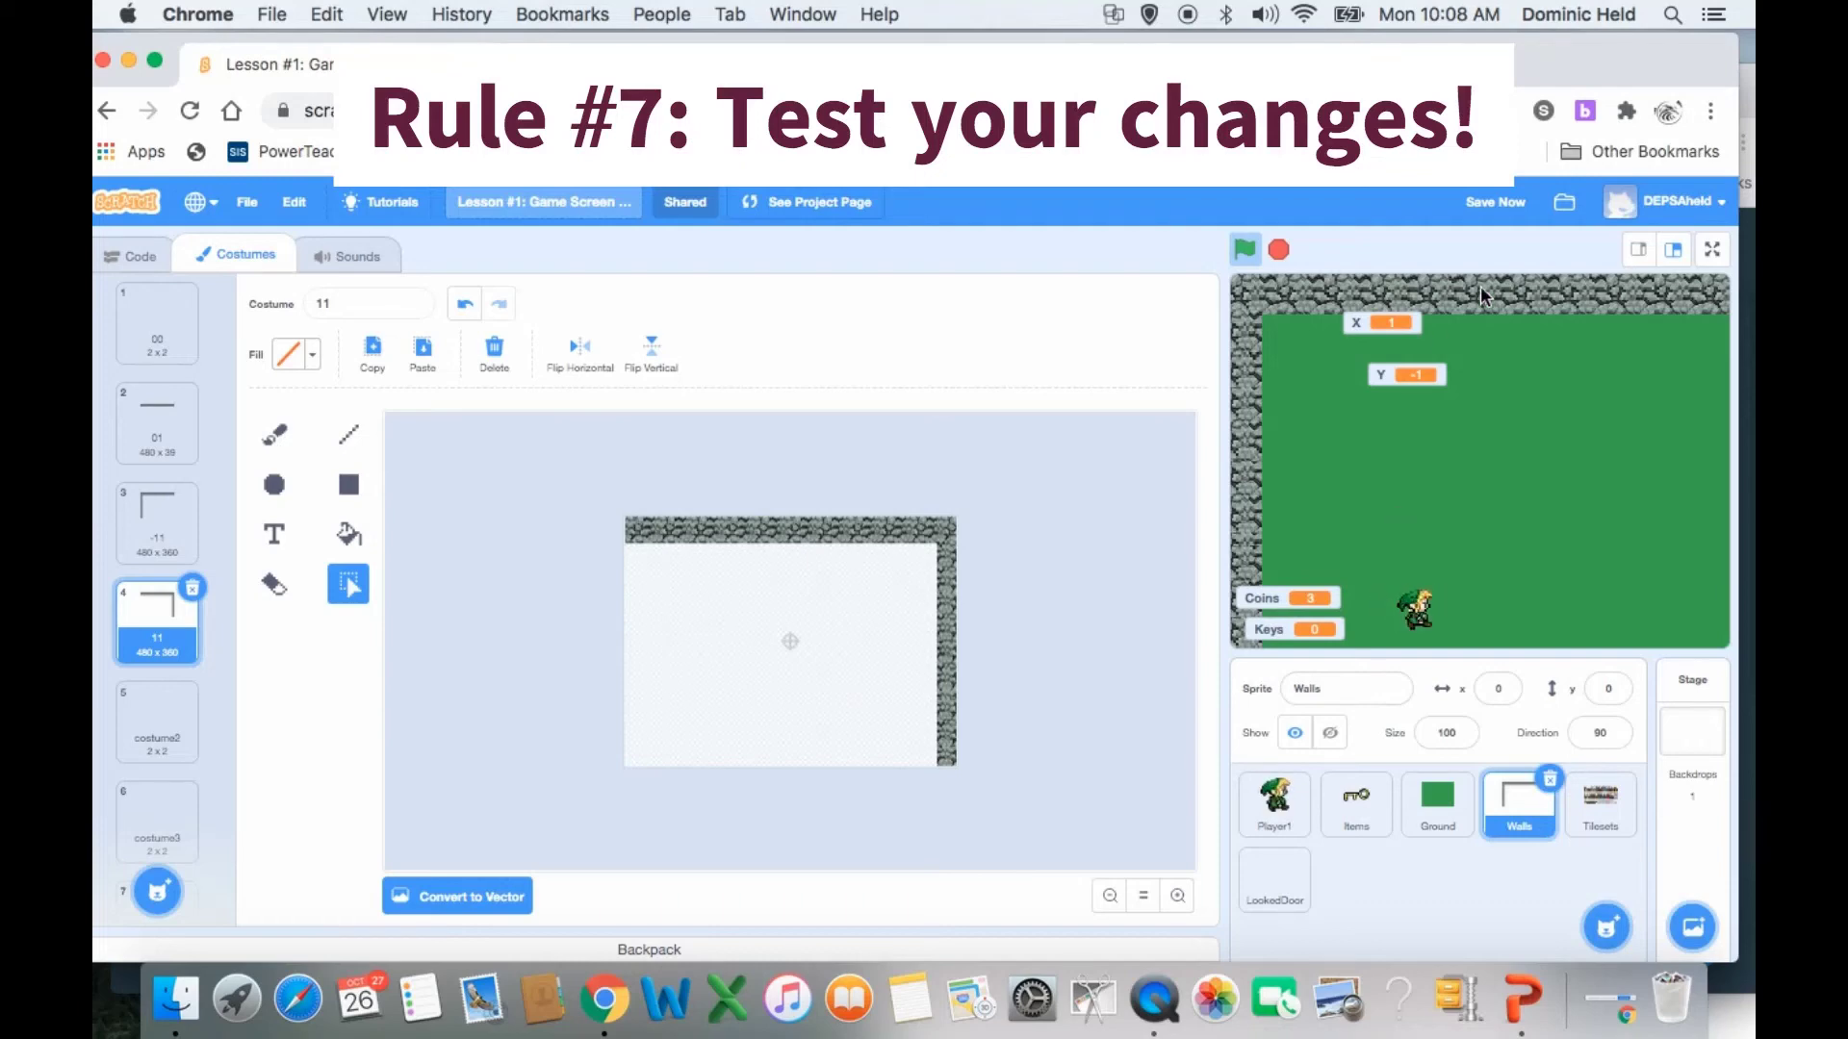
{"action": "left_click", "coordinate": [1245, 252]}
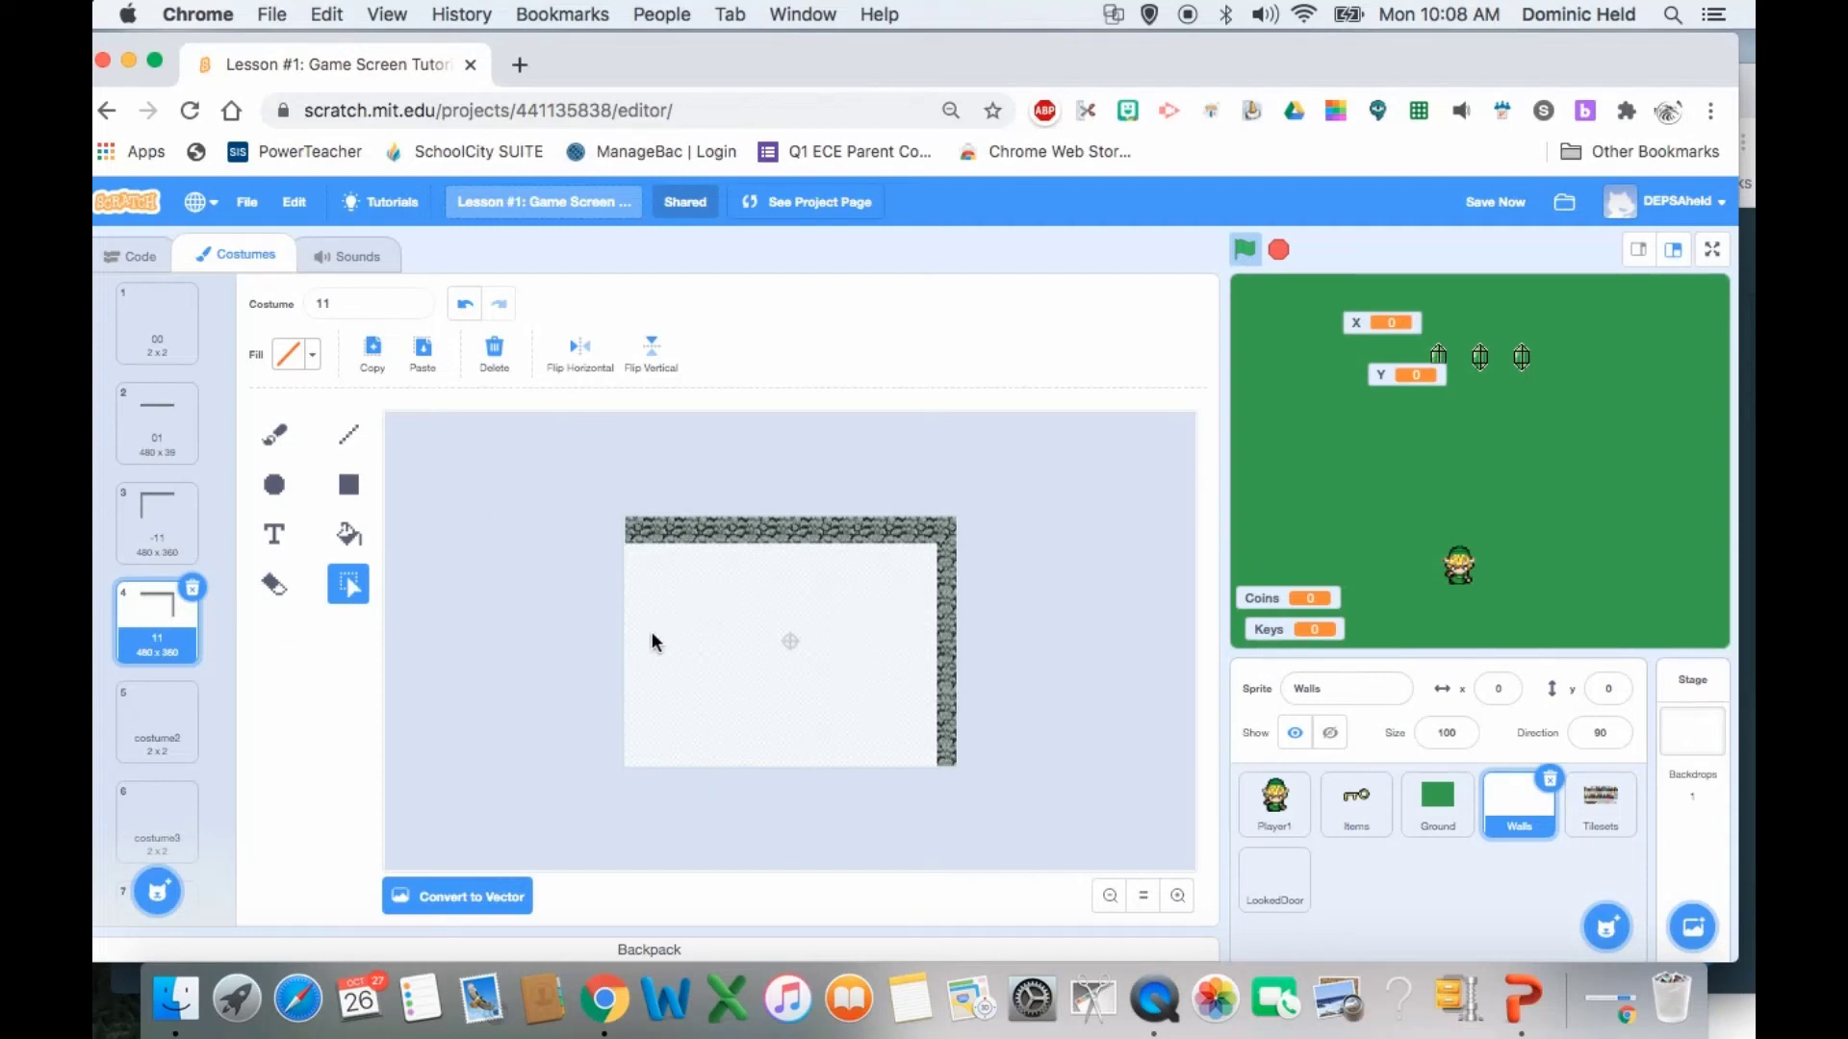
{"action": "key", "text": "Right"}
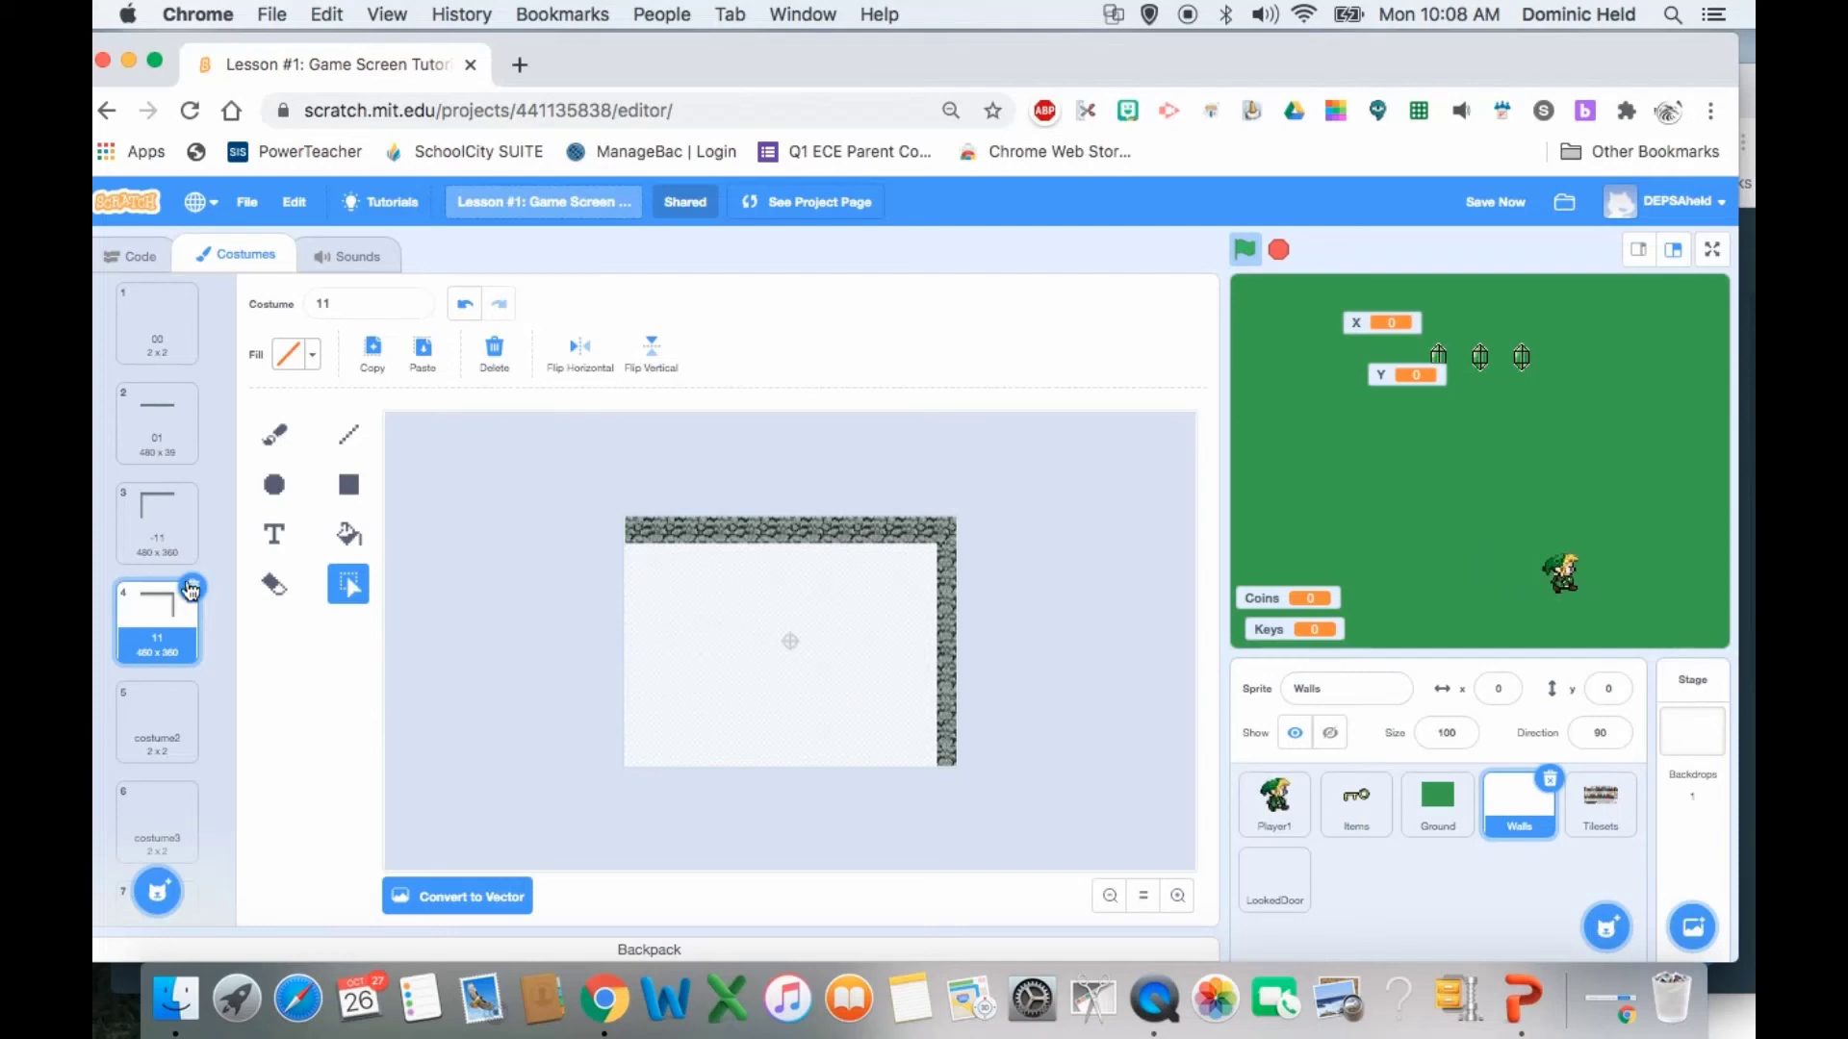
- Duplicate costume 11 and rename the copy 10
{"action": "right_click", "coordinate": [150, 642]}
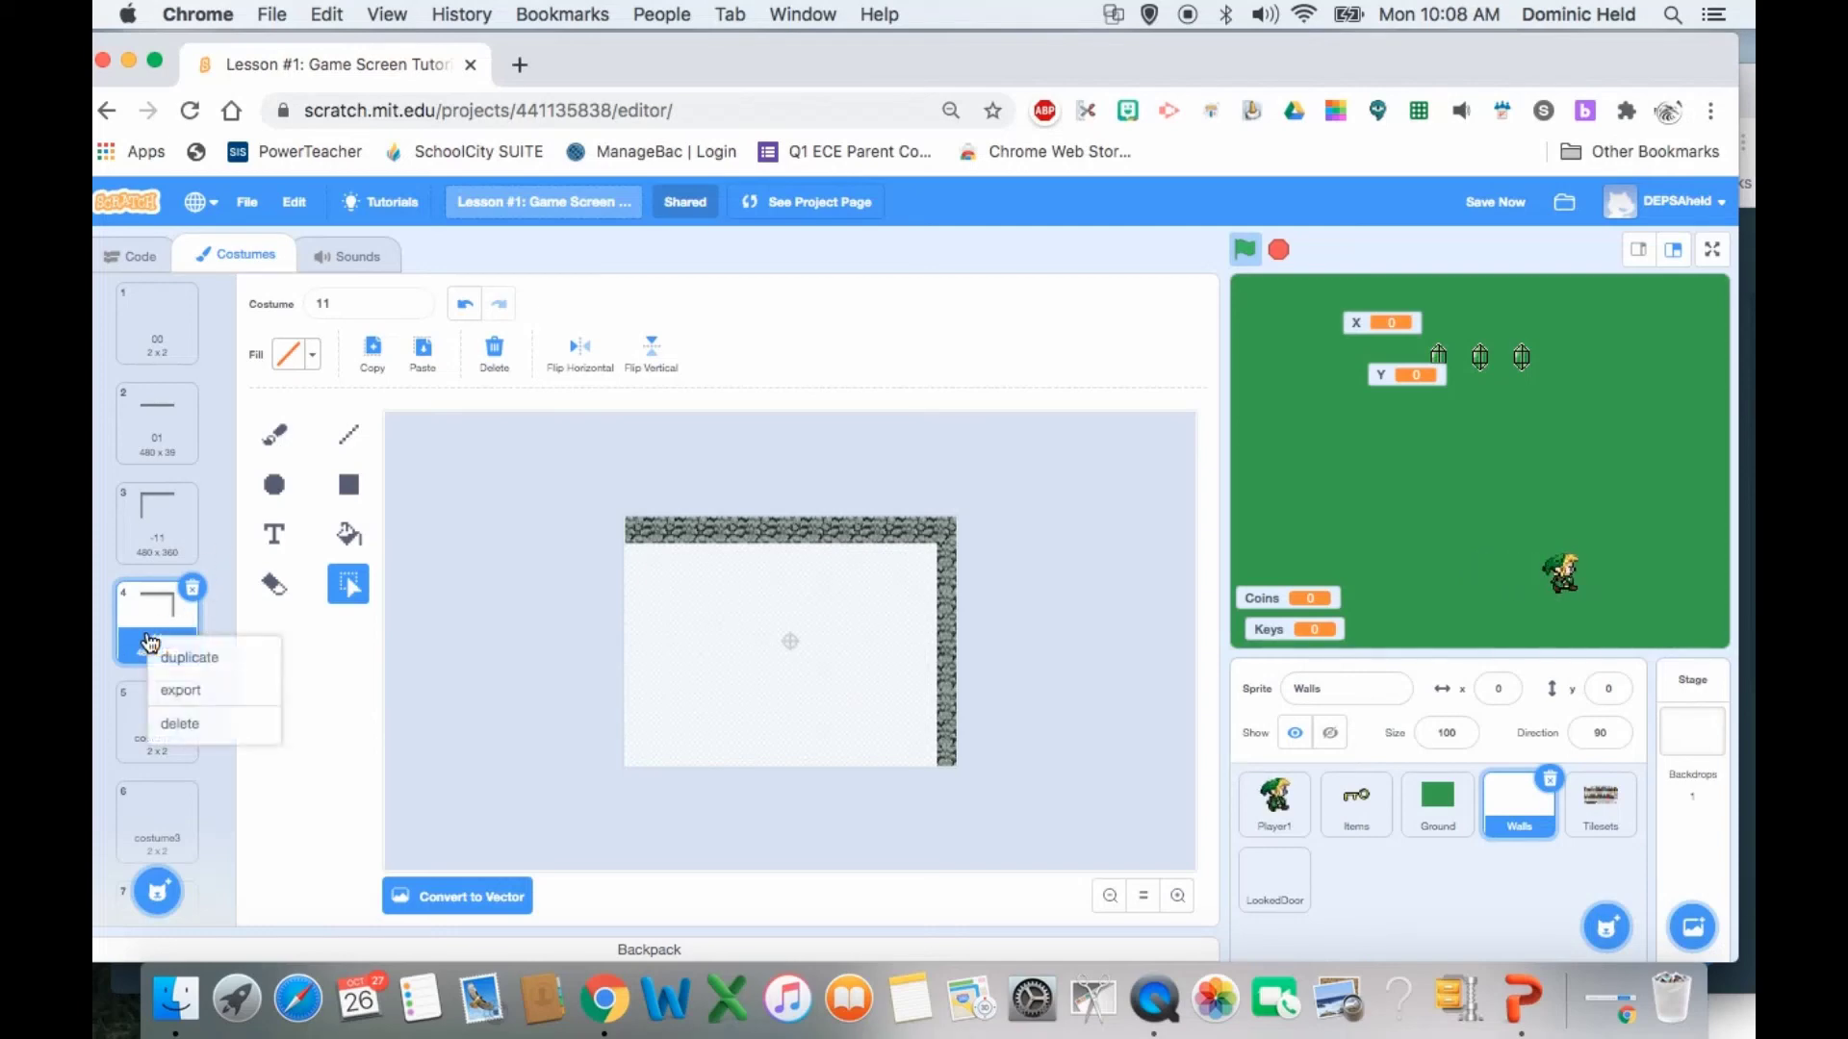
{"action": "left_click", "coordinate": [173, 652]}
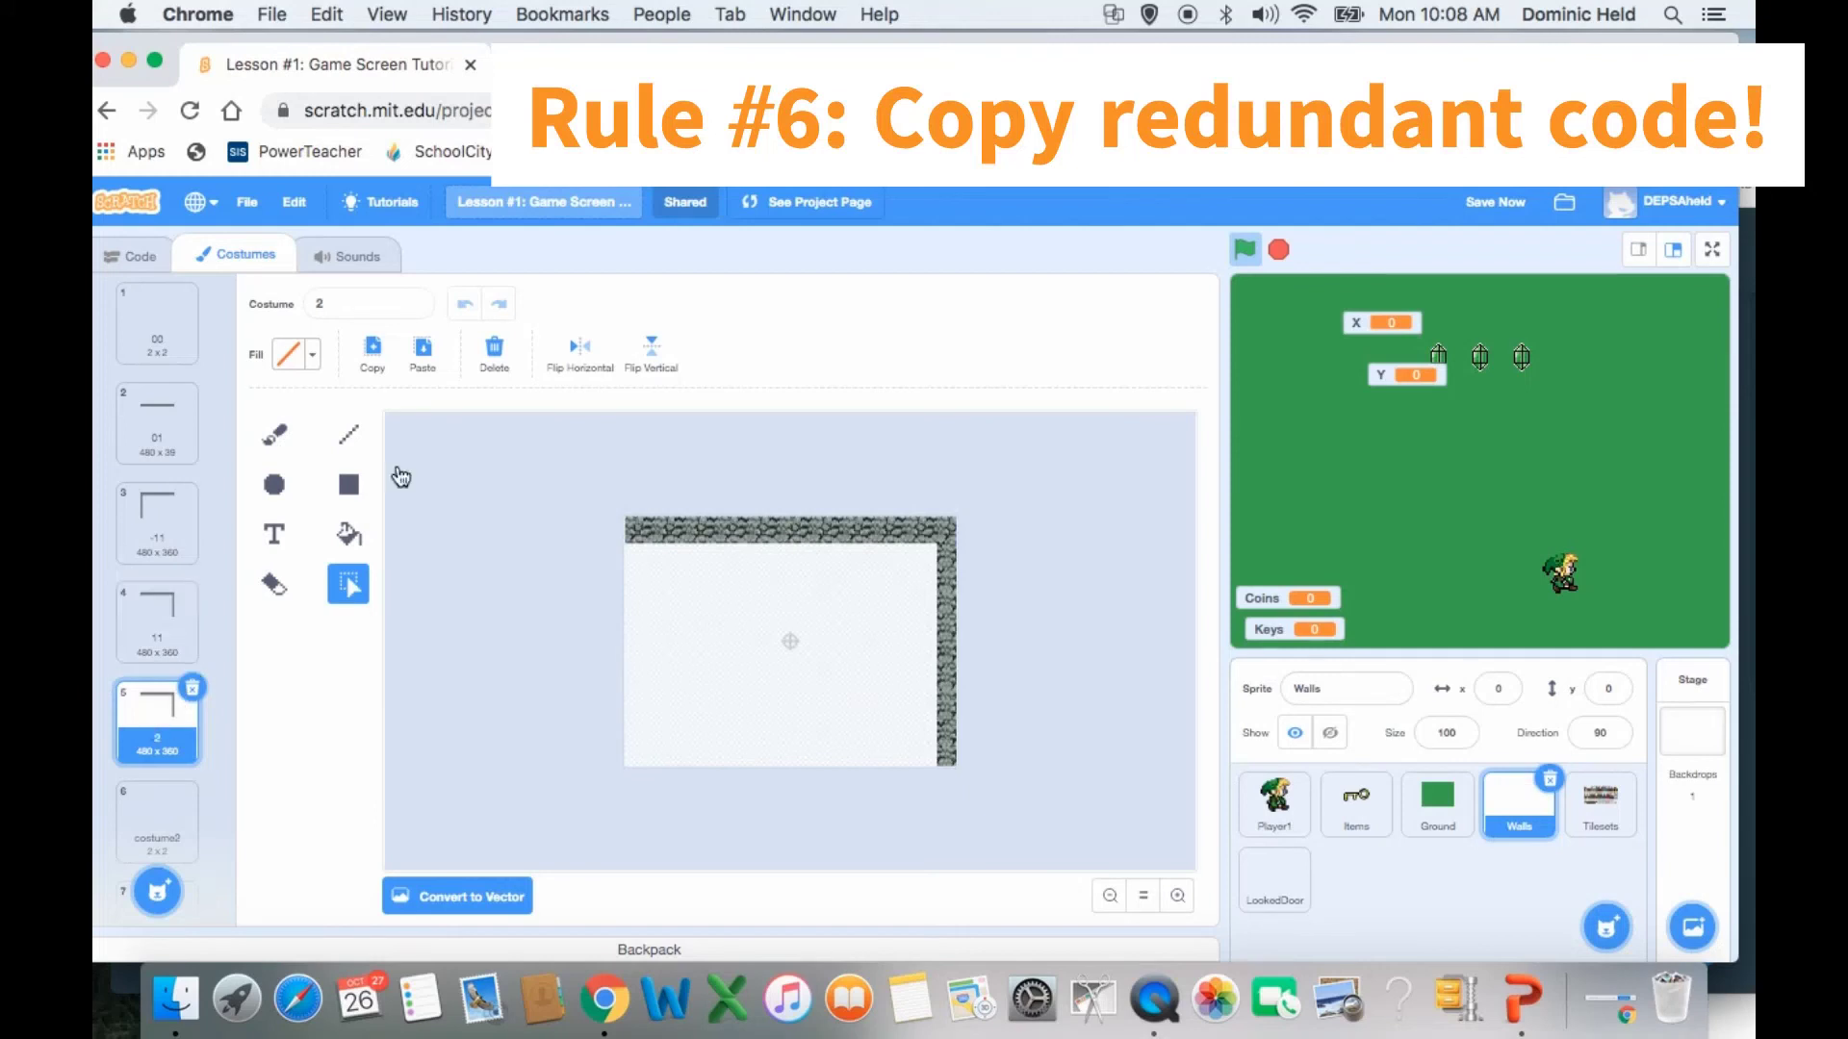
{"action": "left_click", "coordinate": [360, 314]}
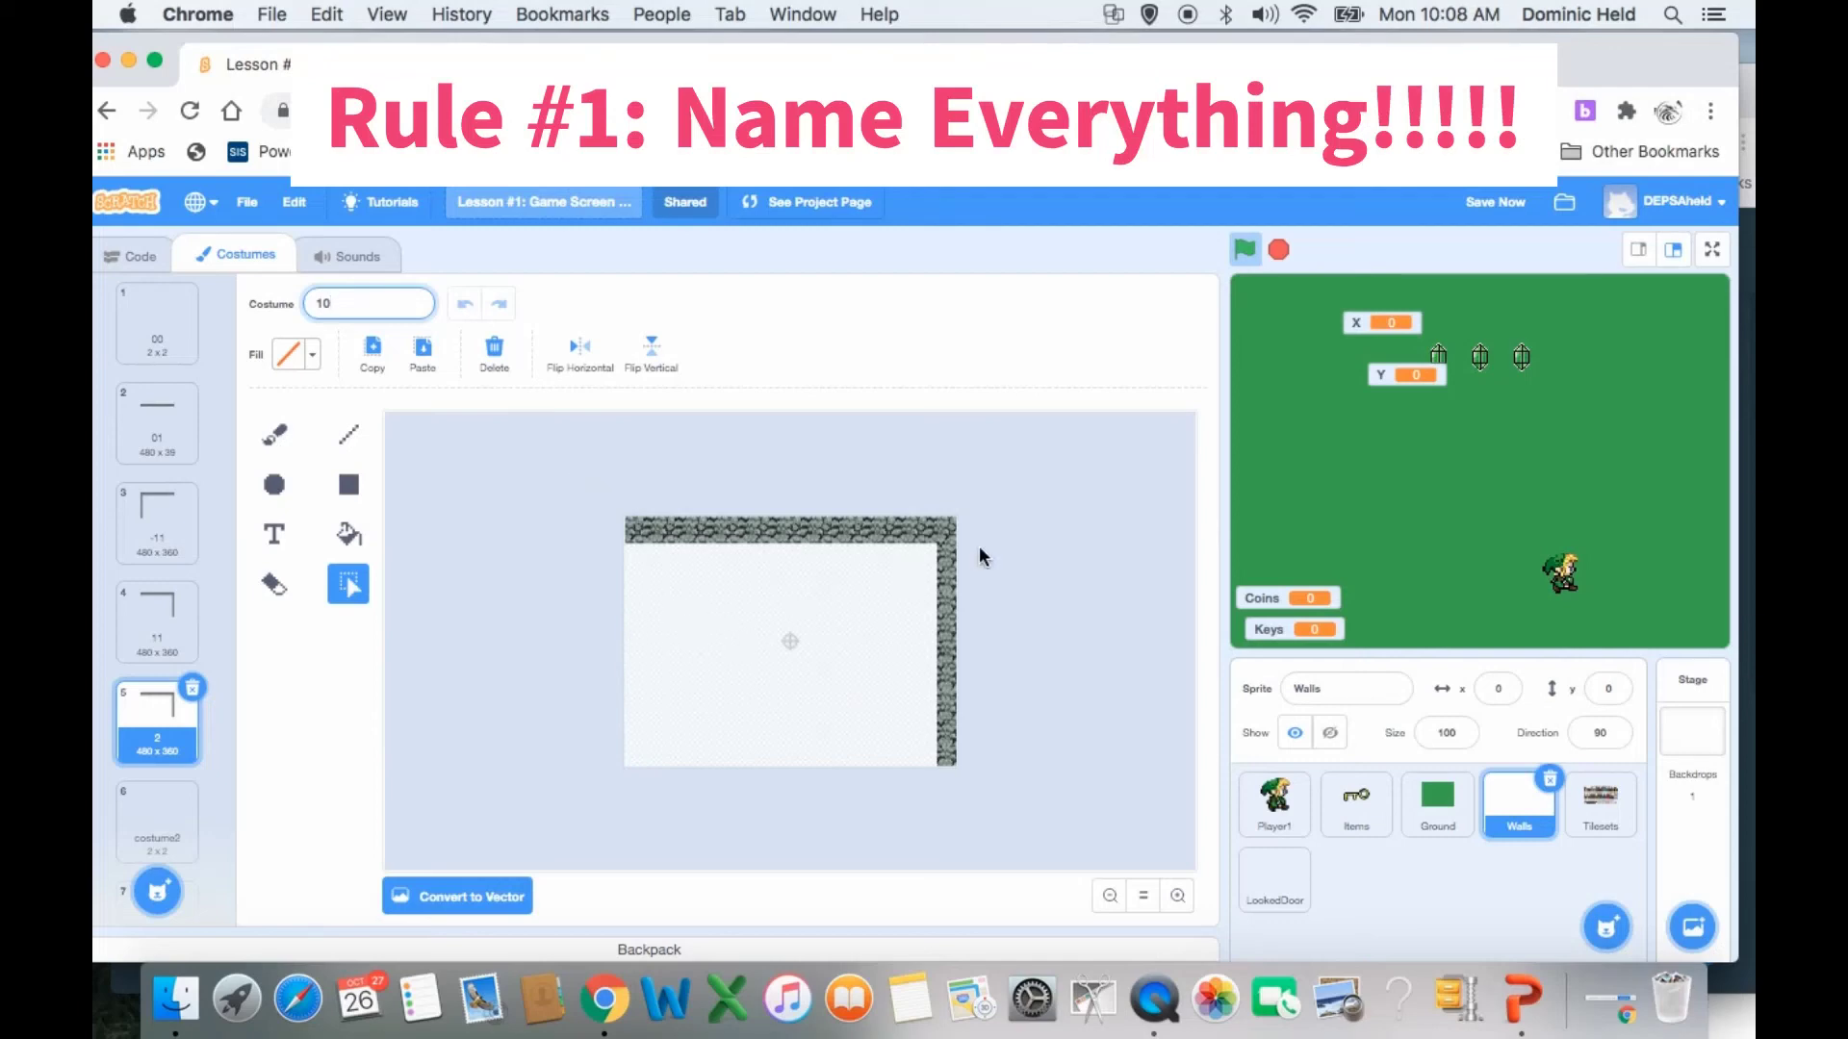
- Delete the top wall section from costume 10, keeping only the full-height wall along the canvas's right edge
{"action": "left_click", "coordinate": [1177, 896]}
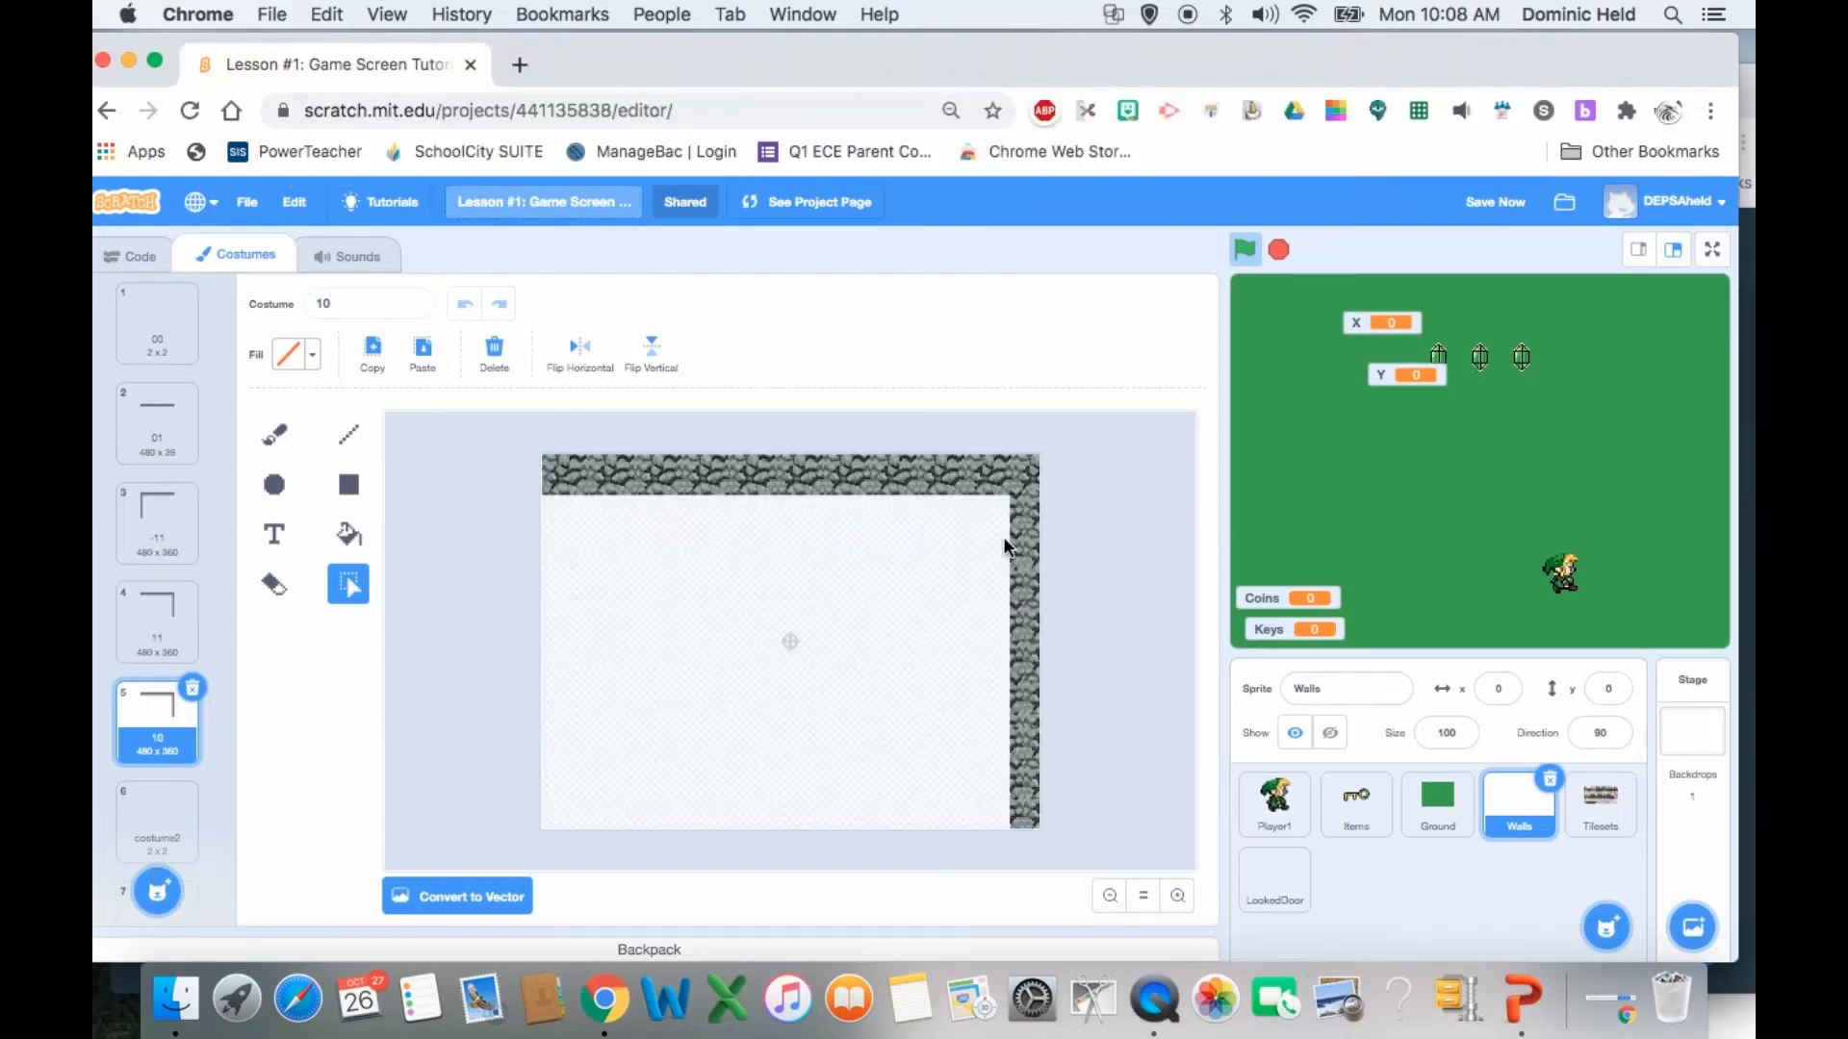
{"action": "left_click_drag", "start_coordinate": [1009, 539], "coordinate": [777, 443]}
{"action": "left_click_drag", "start_coordinate": [511, 452], "coordinate": [506, 447]}
{"action": "key", "text": "Delete"}
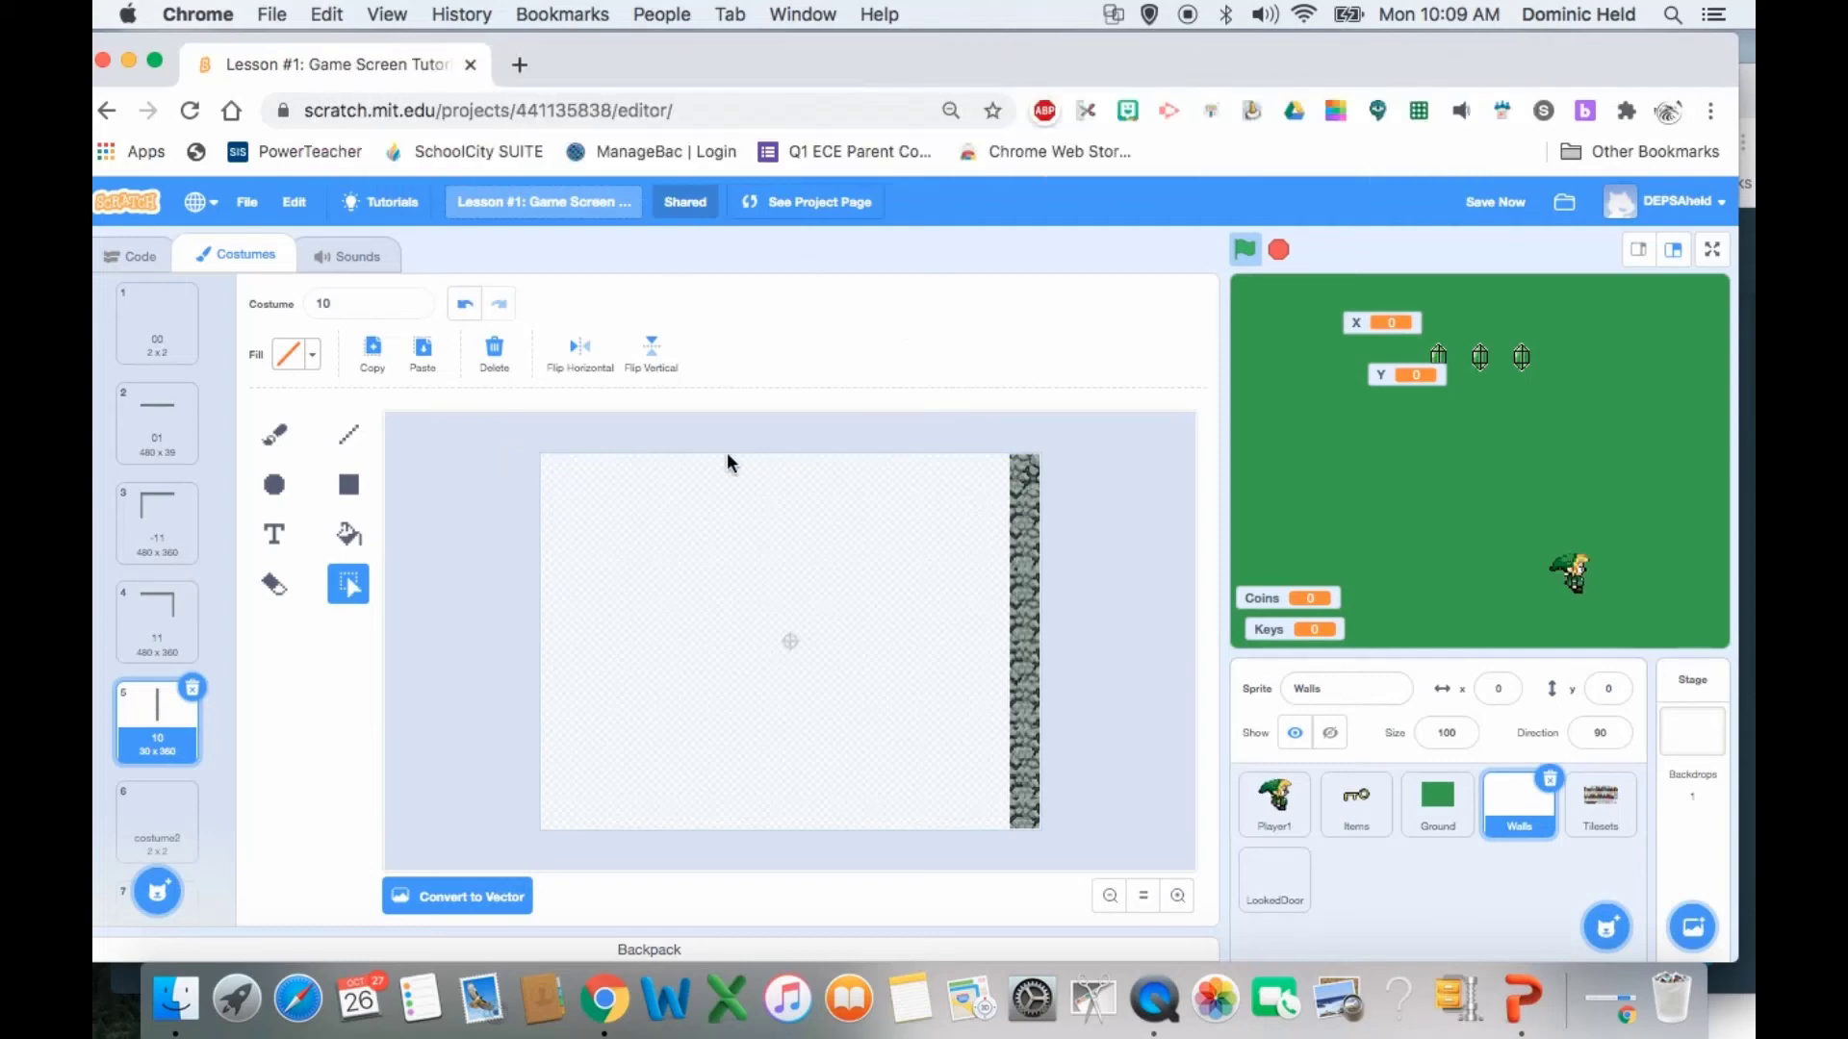
- Test costume 10 by walking the player right to screen X 1, then up to Y 1 and back down to Y 0
{"action": "key", "text": "Right"}
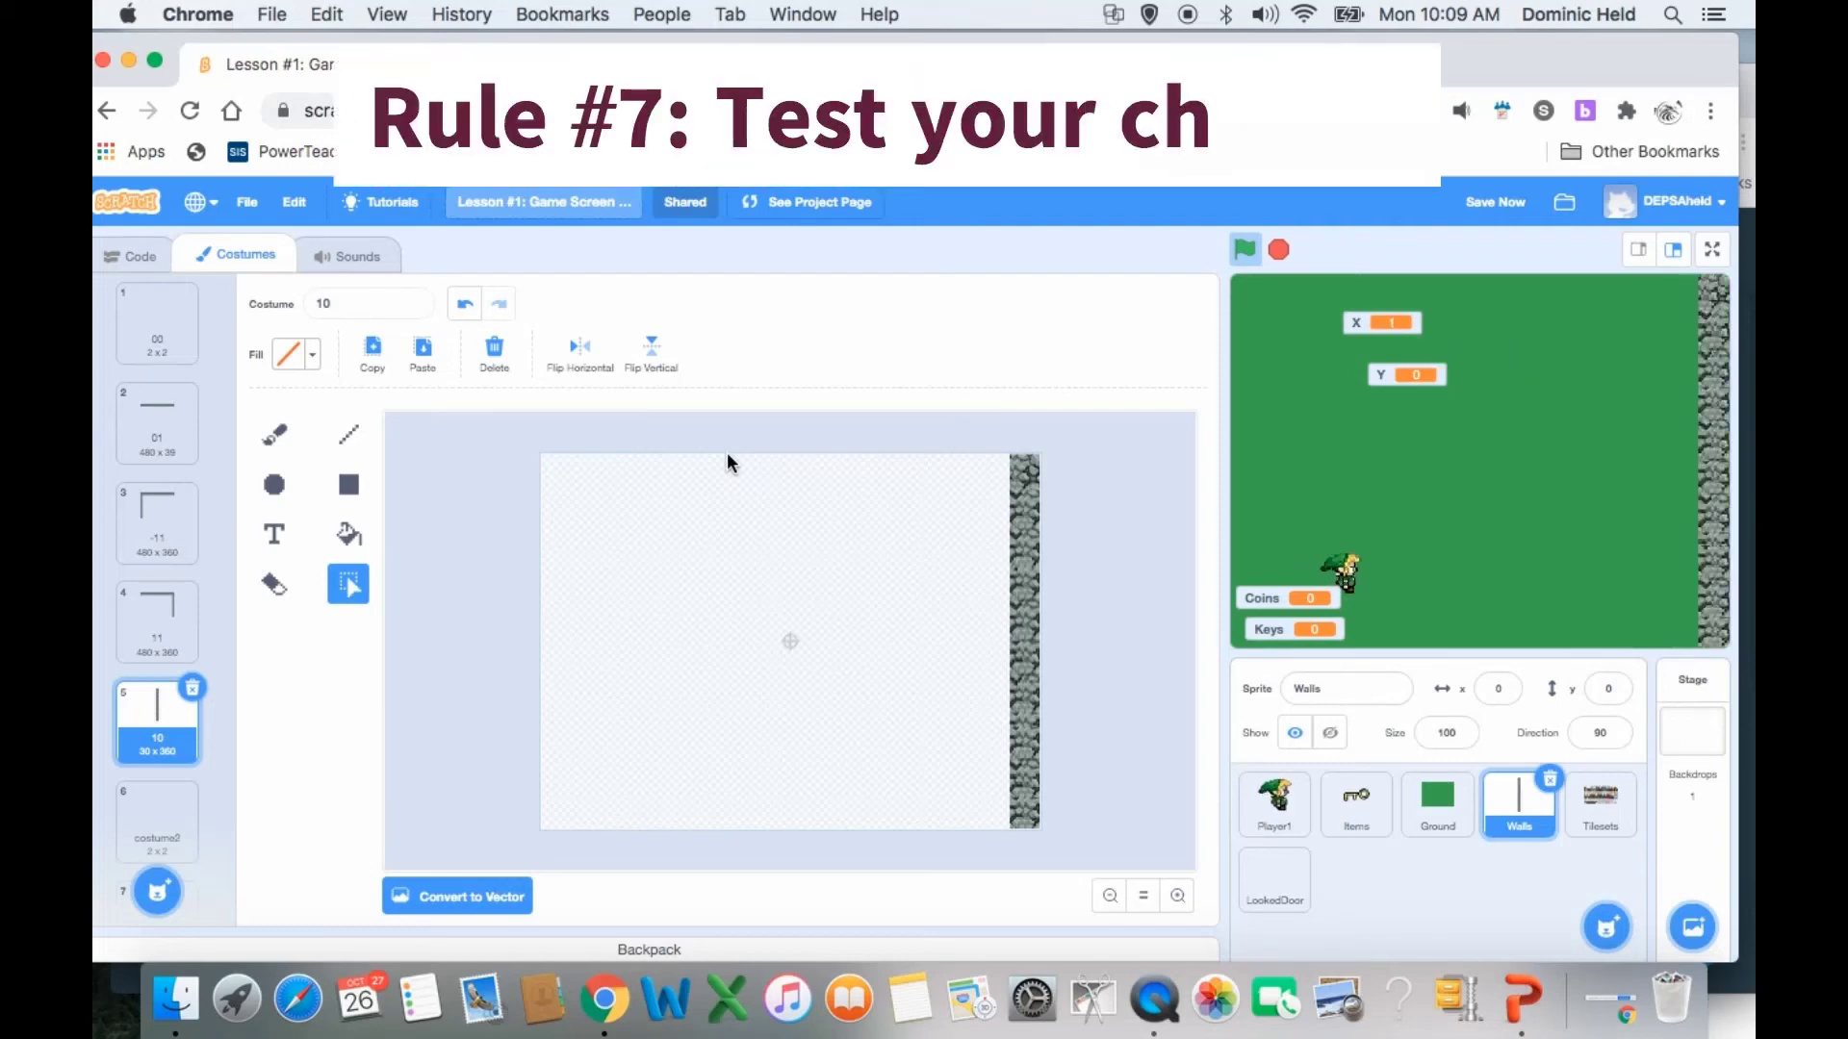
{"action": "key", "text": "Up"}
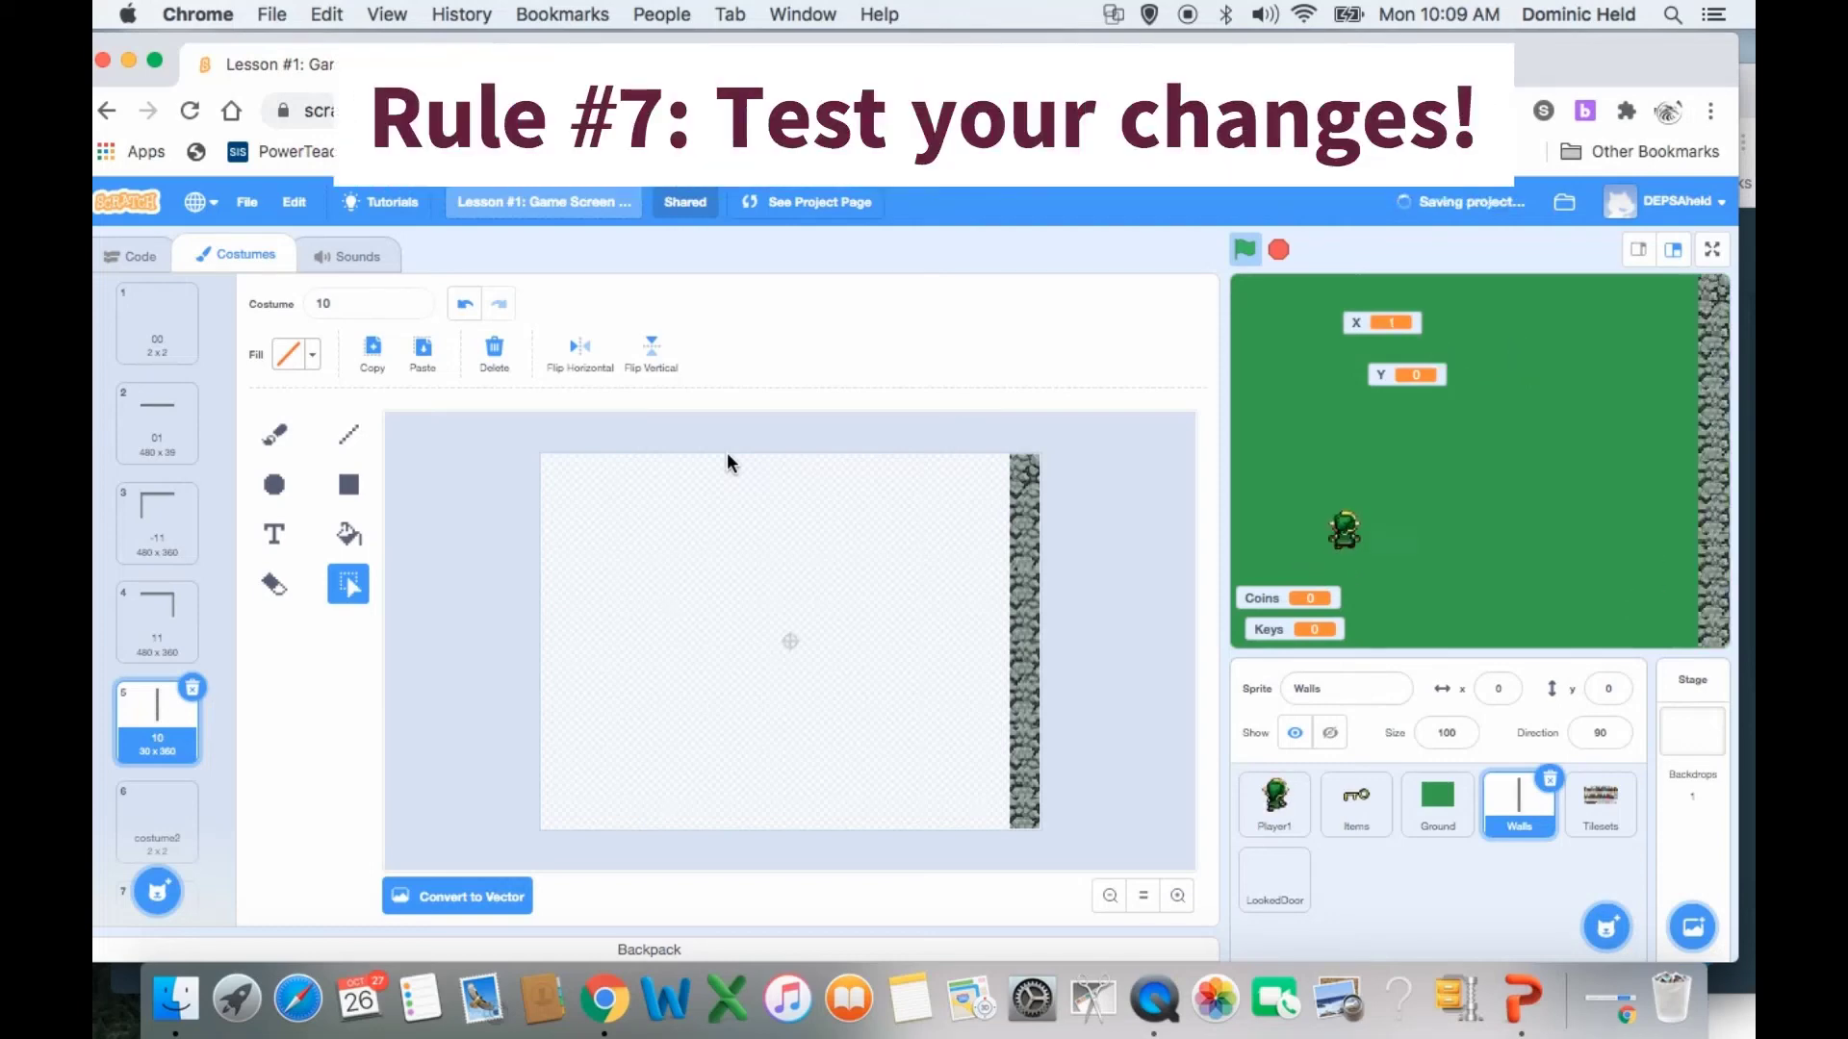
{"action": "key", "text": "Up"}
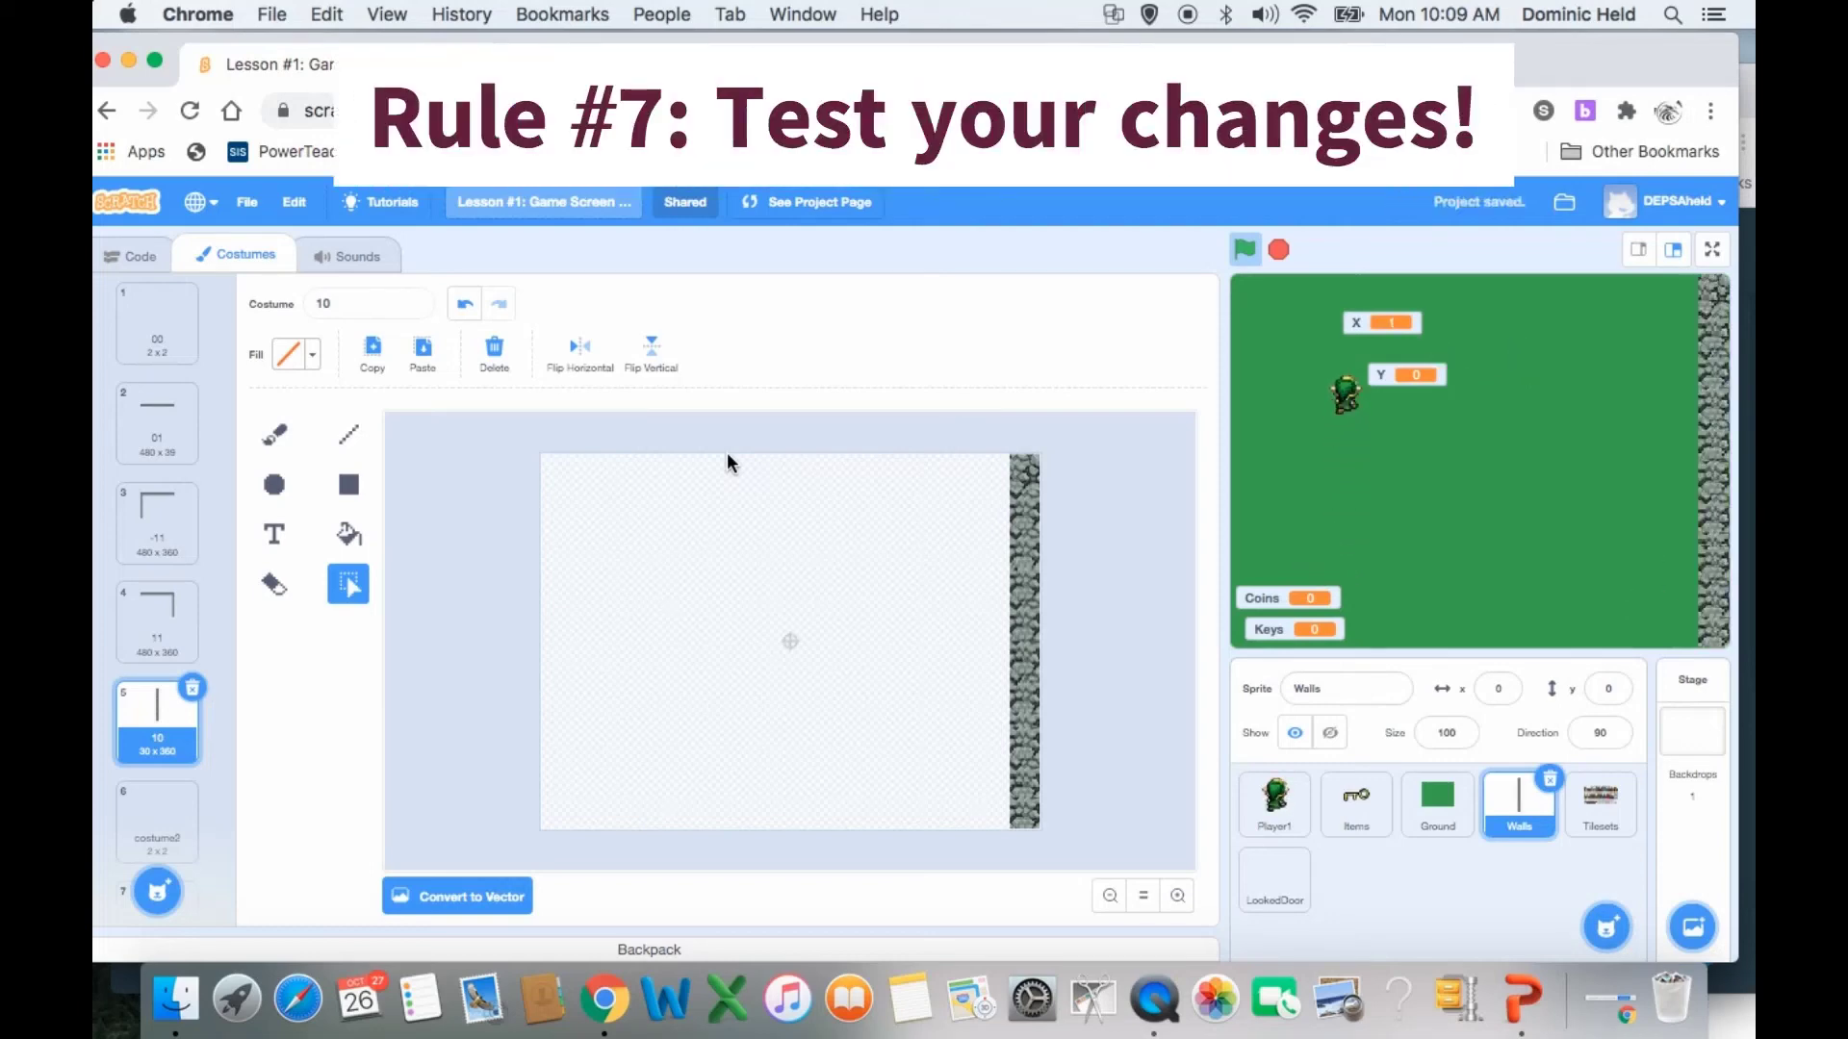
{"action": "key", "text": "Up"}
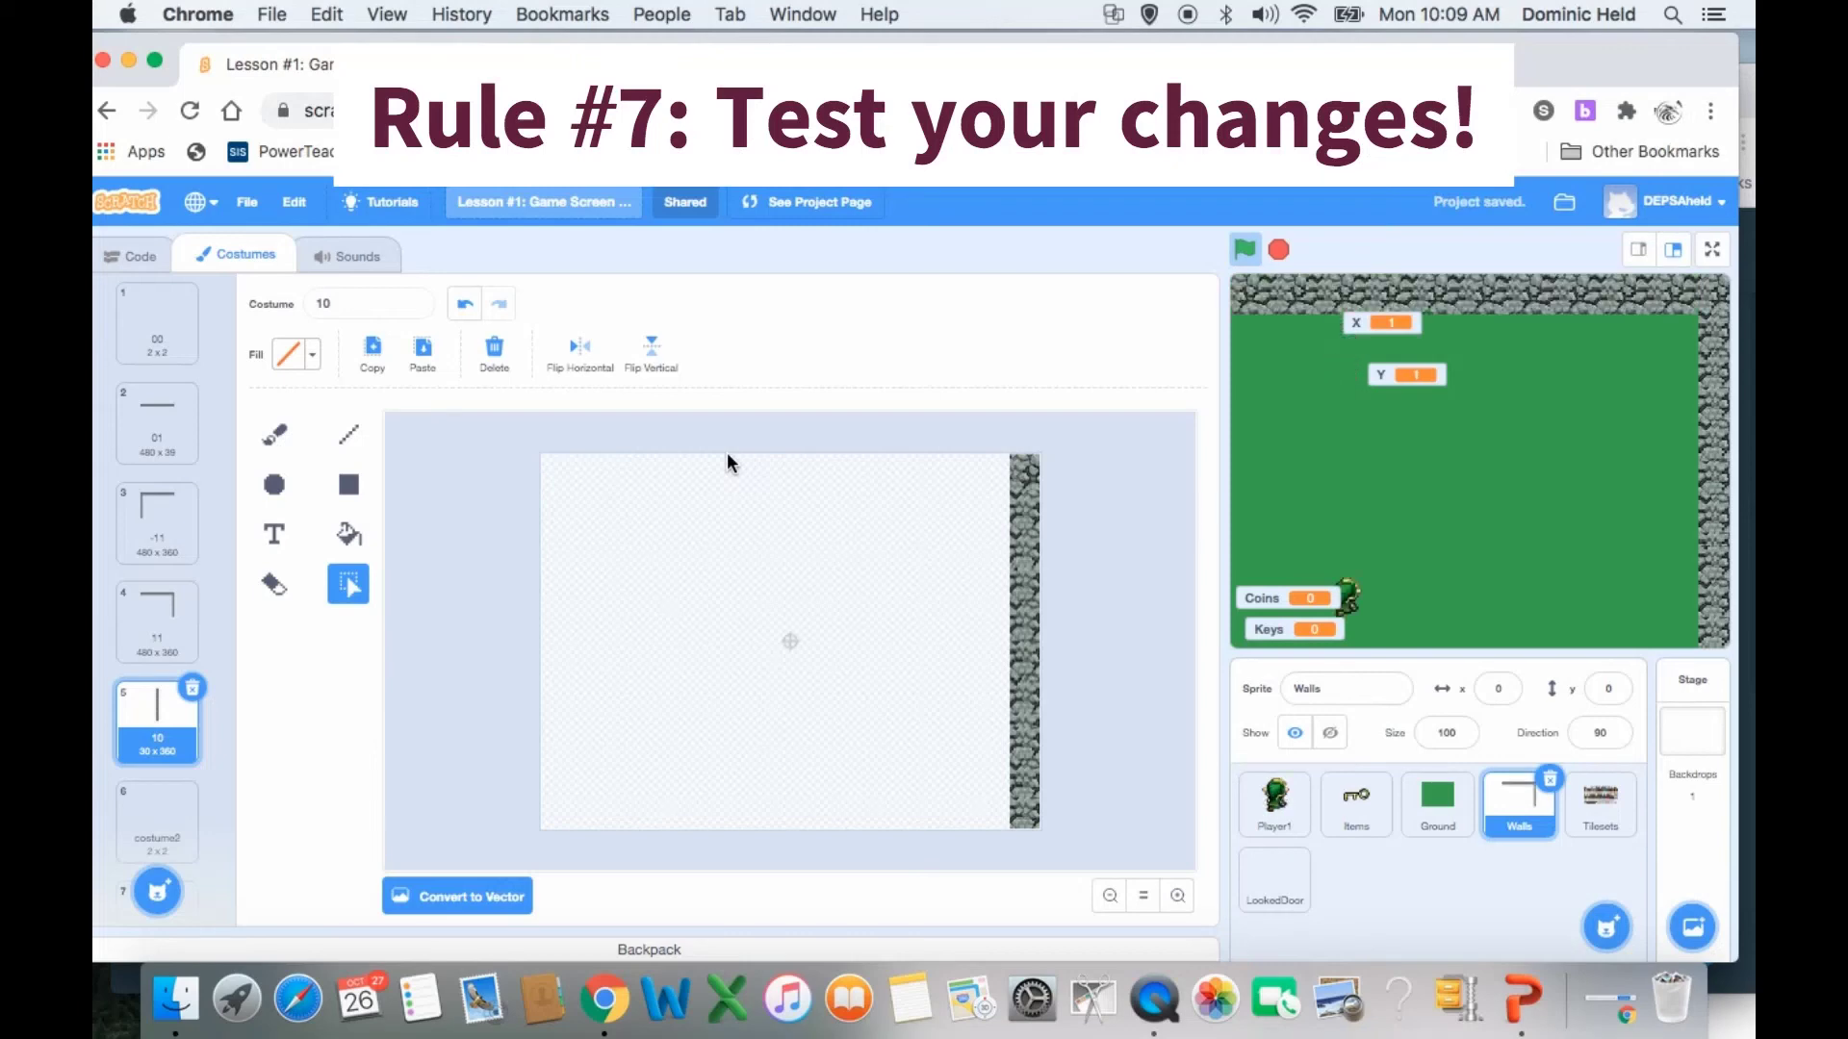
{"action": "key", "text": "Down"}
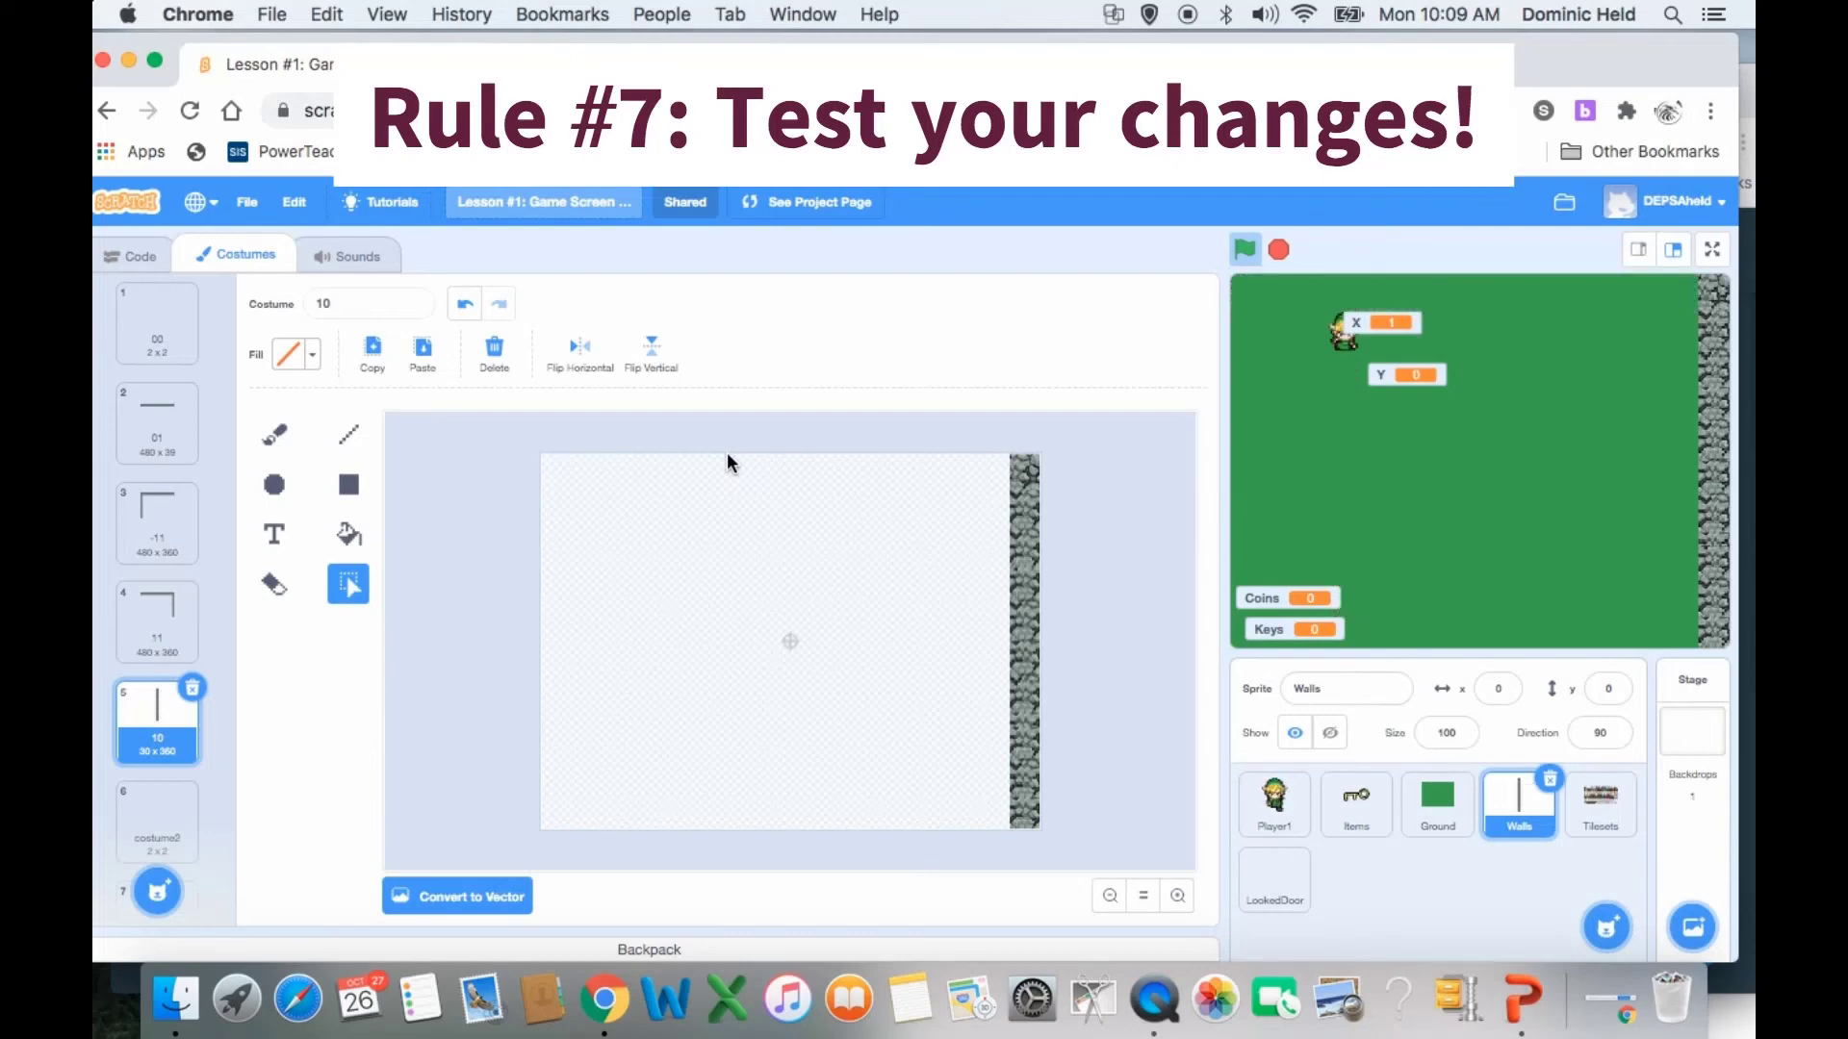
{"action": "key", "text": "Up"}
{"action": "key", "text": "Down"}
{"action": "key", "text": "Left"}
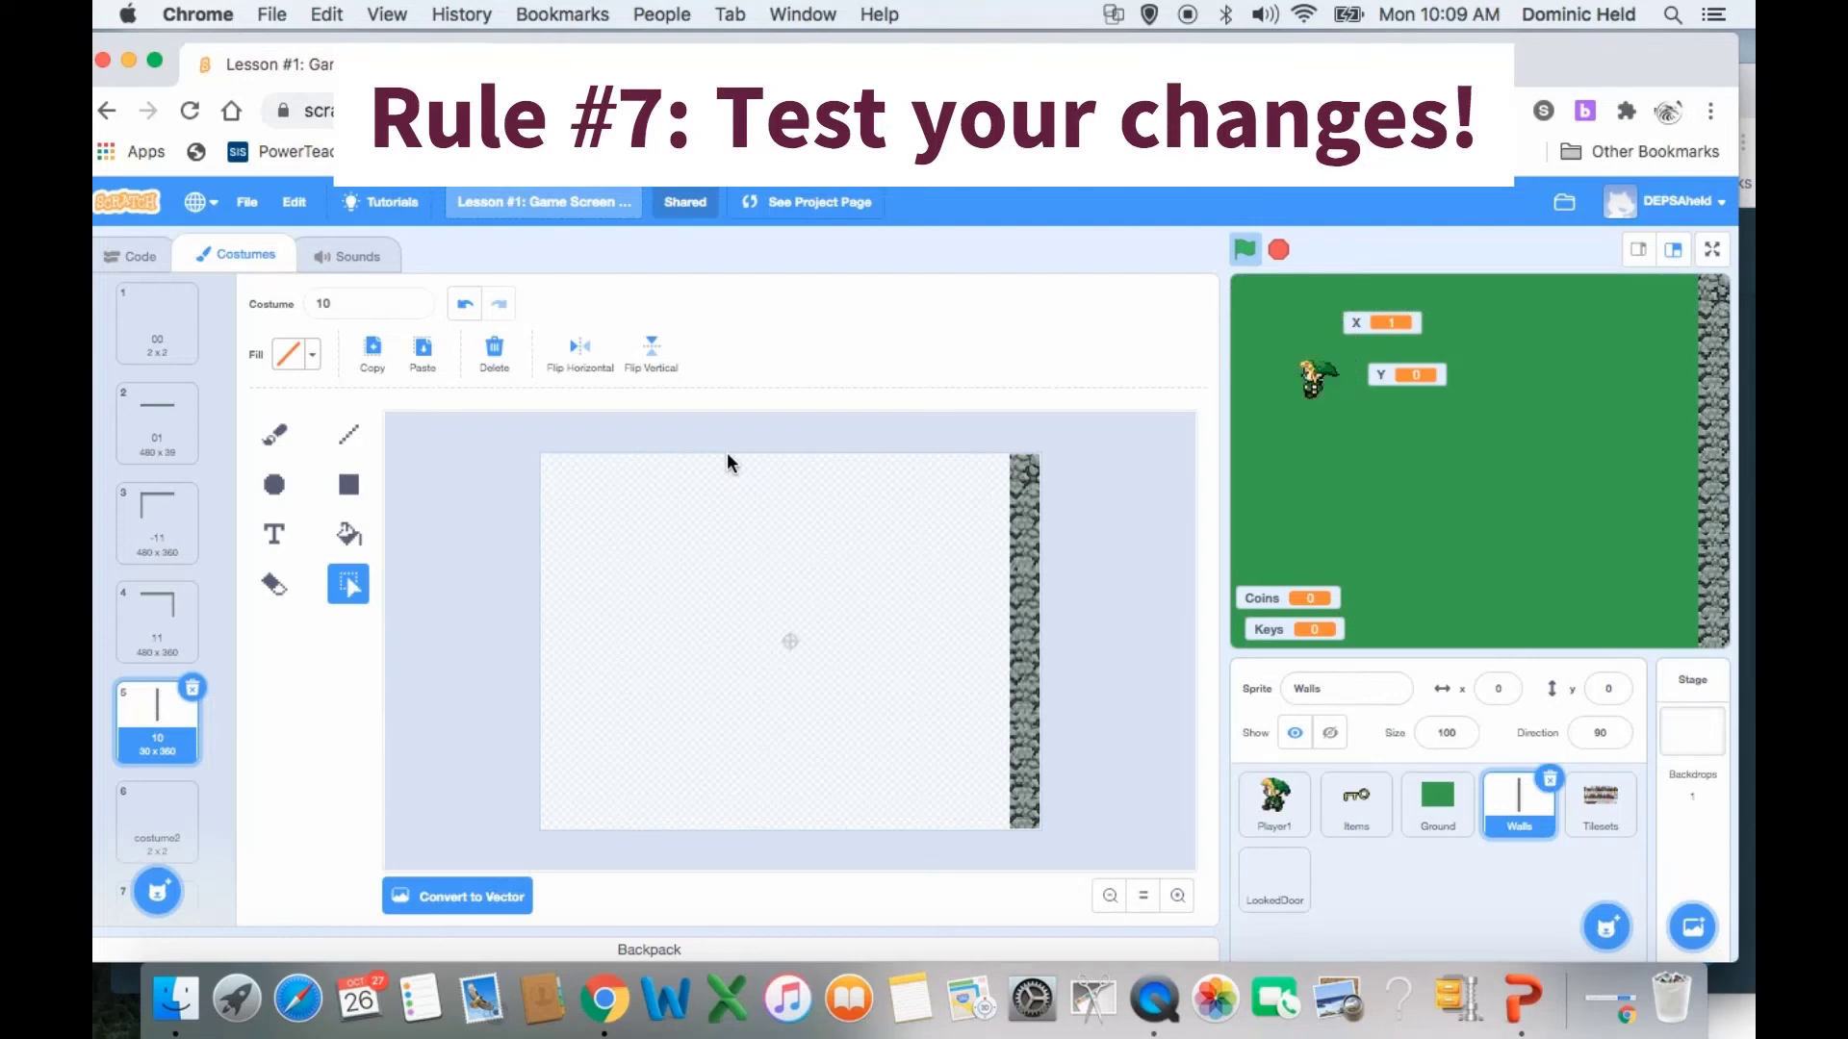
- Duplicate costume 10 as -10 and flip the copy horizontally so its wall sits along the canvas's left edge
{"action": "right_click", "coordinate": [169, 727]}
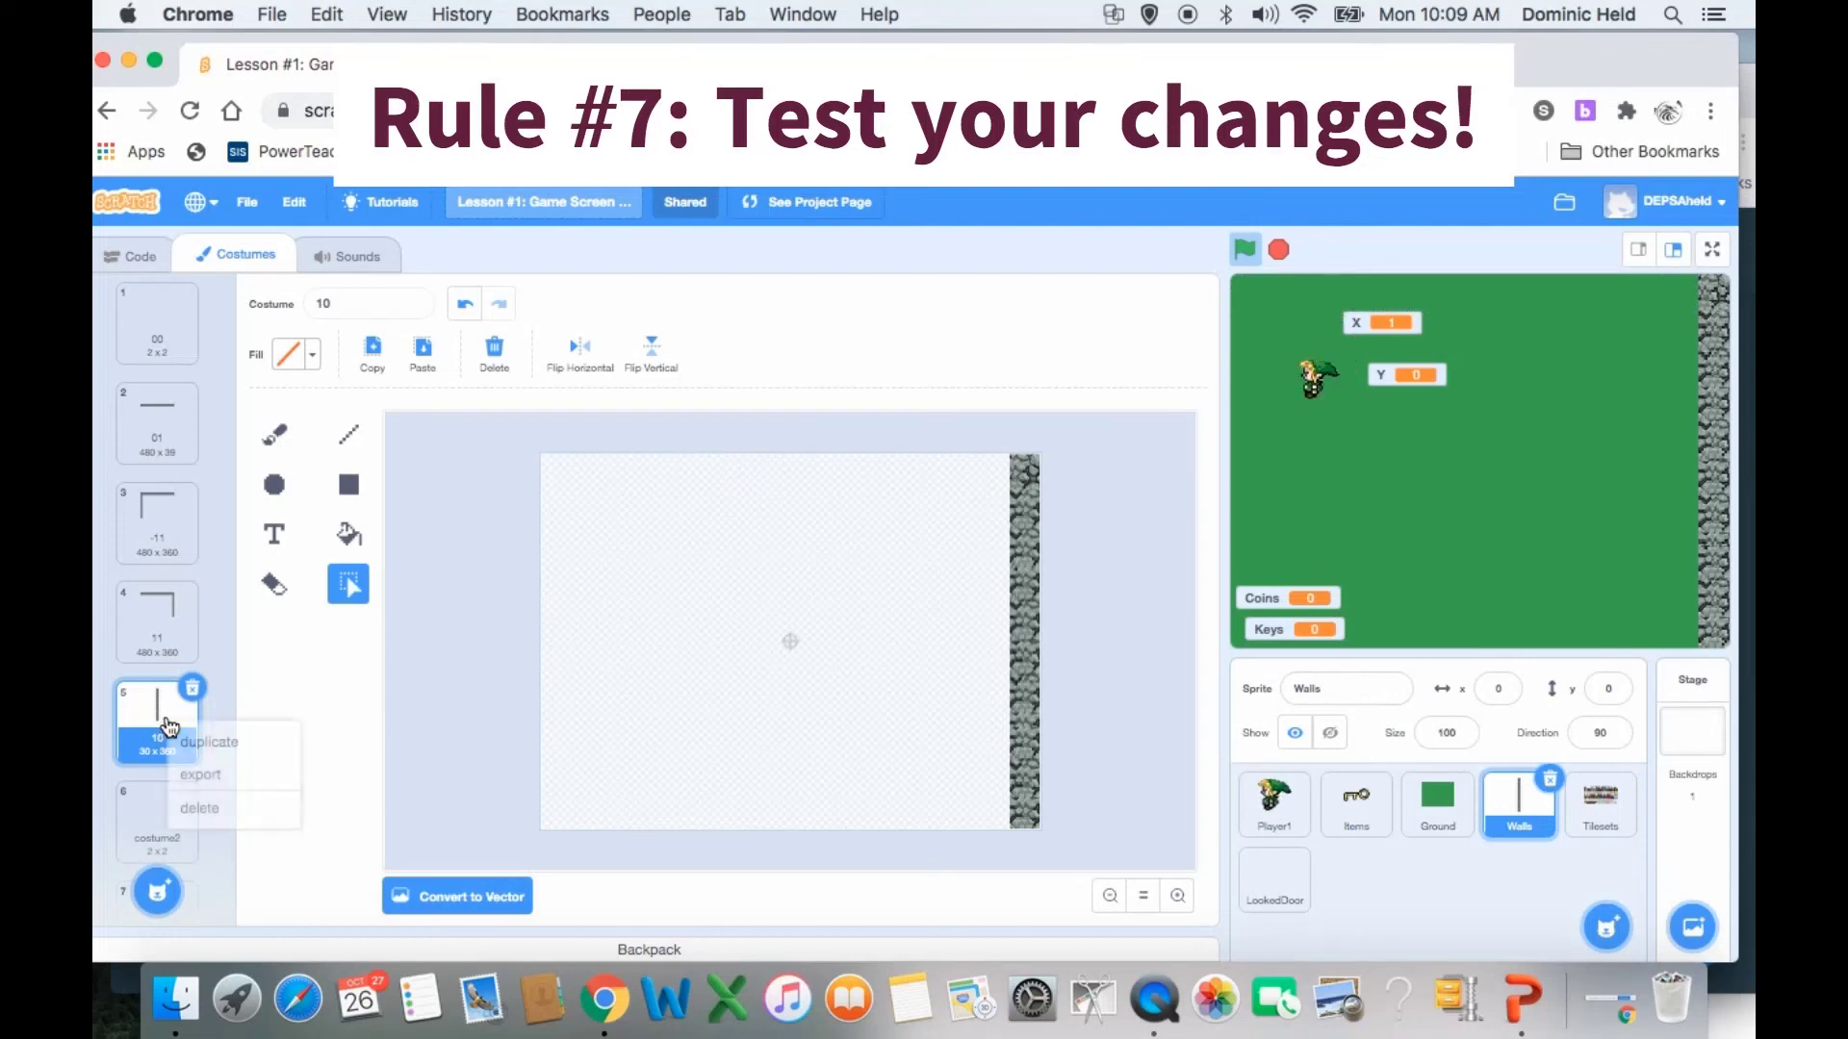
{"action": "left_click", "coordinate": [181, 744]}
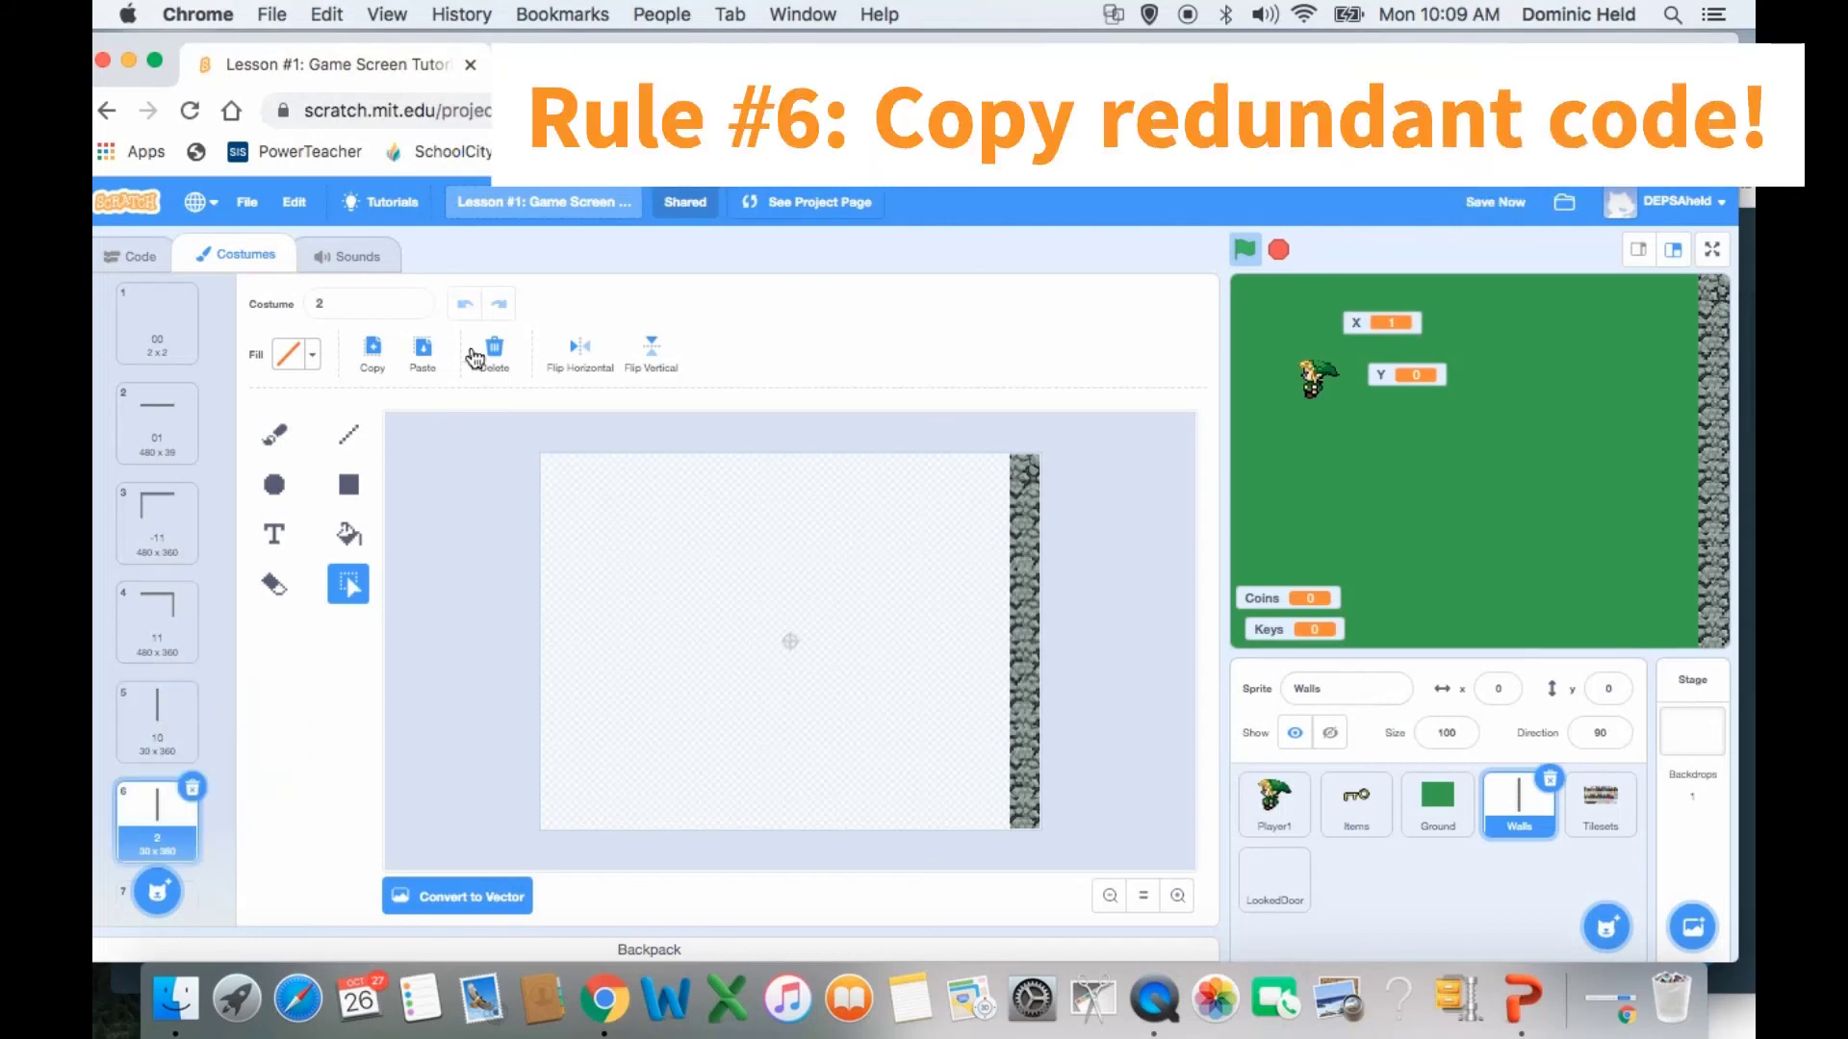
{"action": "left_click", "coordinate": [351, 305]}
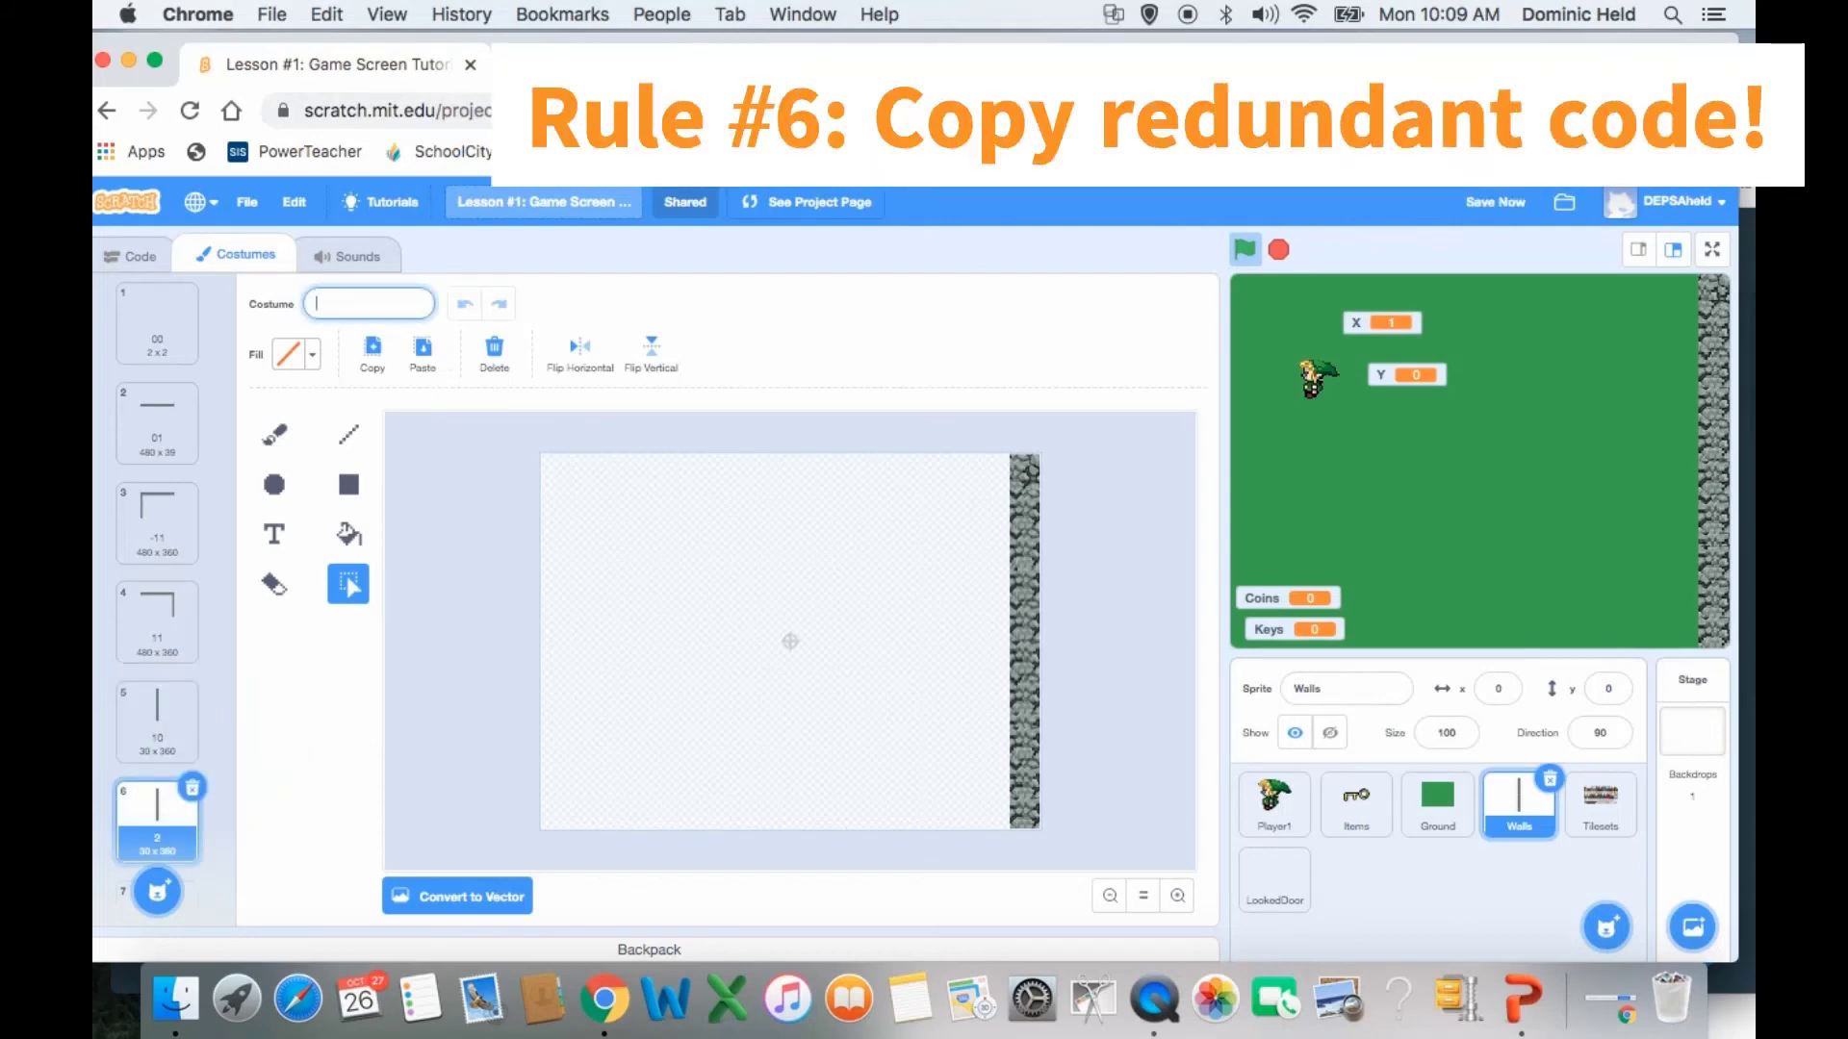
{"action": "type", "text": "-10"}
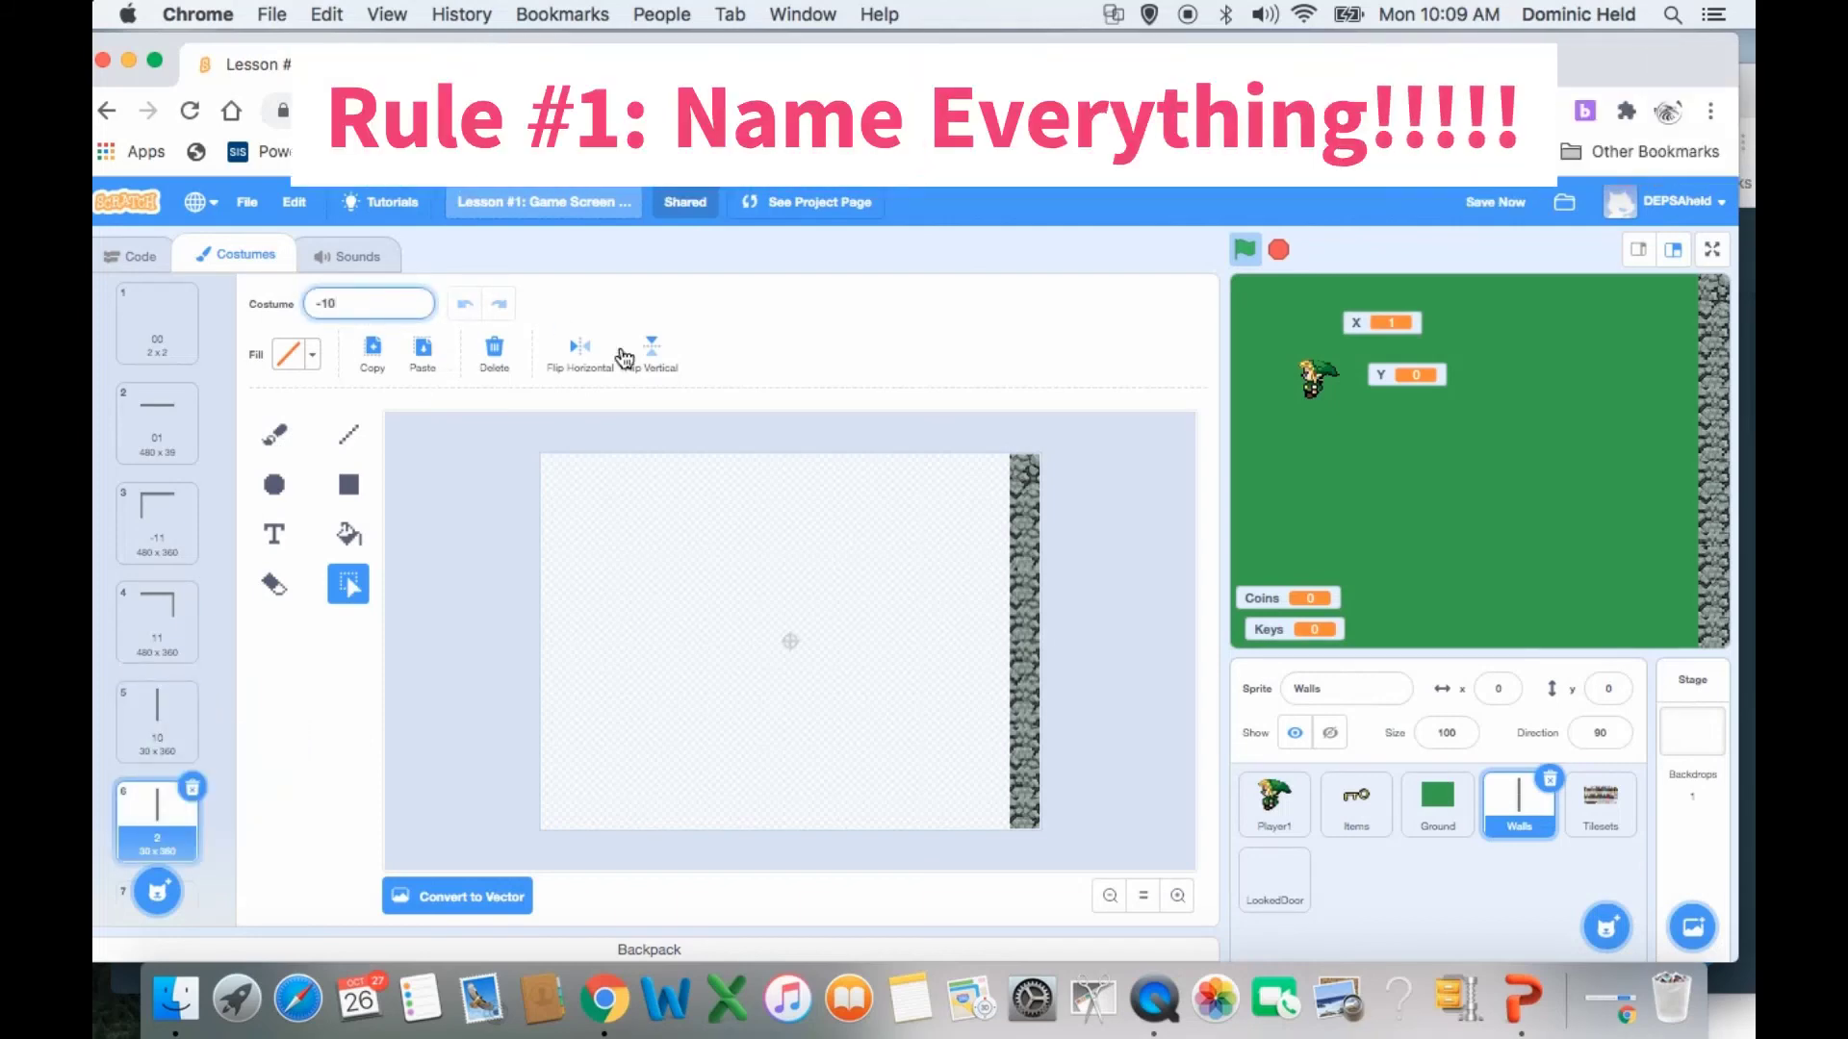
{"action": "left_click", "coordinate": [578, 361]}
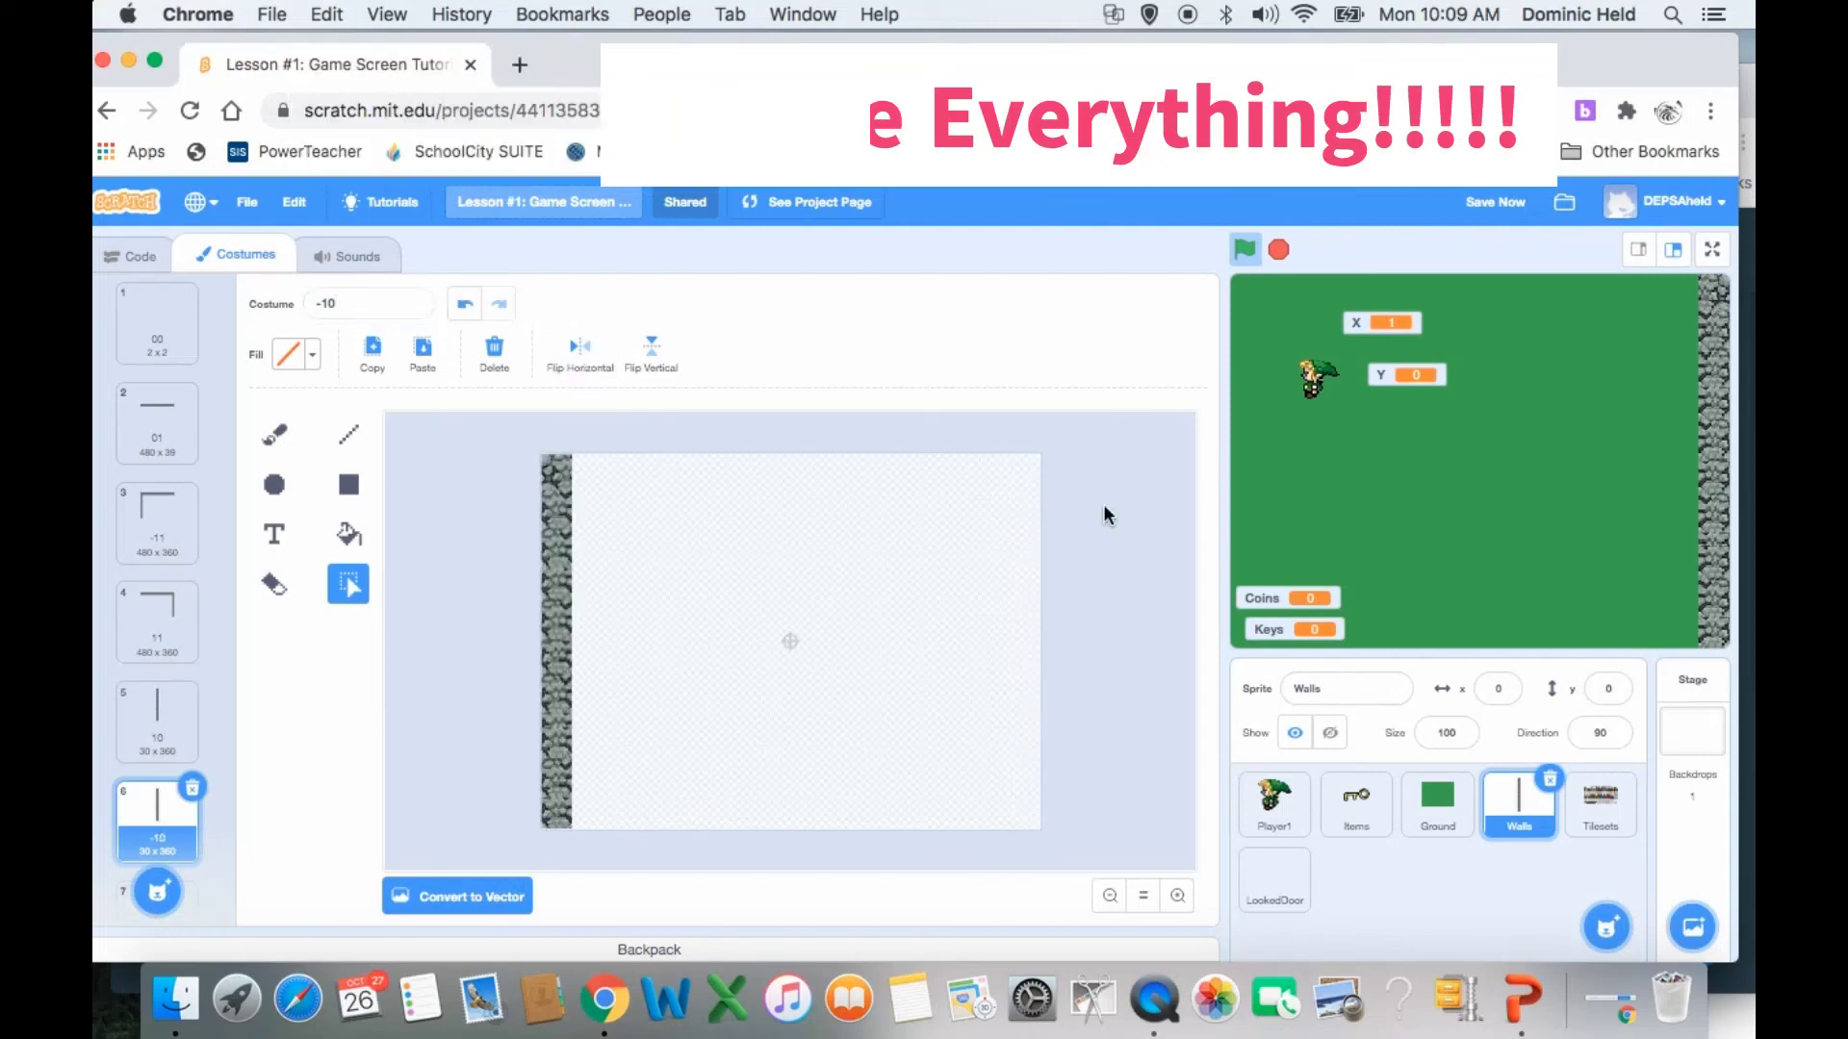
- Test costume -10 by walking the player left from screen X 1 through the coins to X -1
{"action": "key", "text": "Left"}
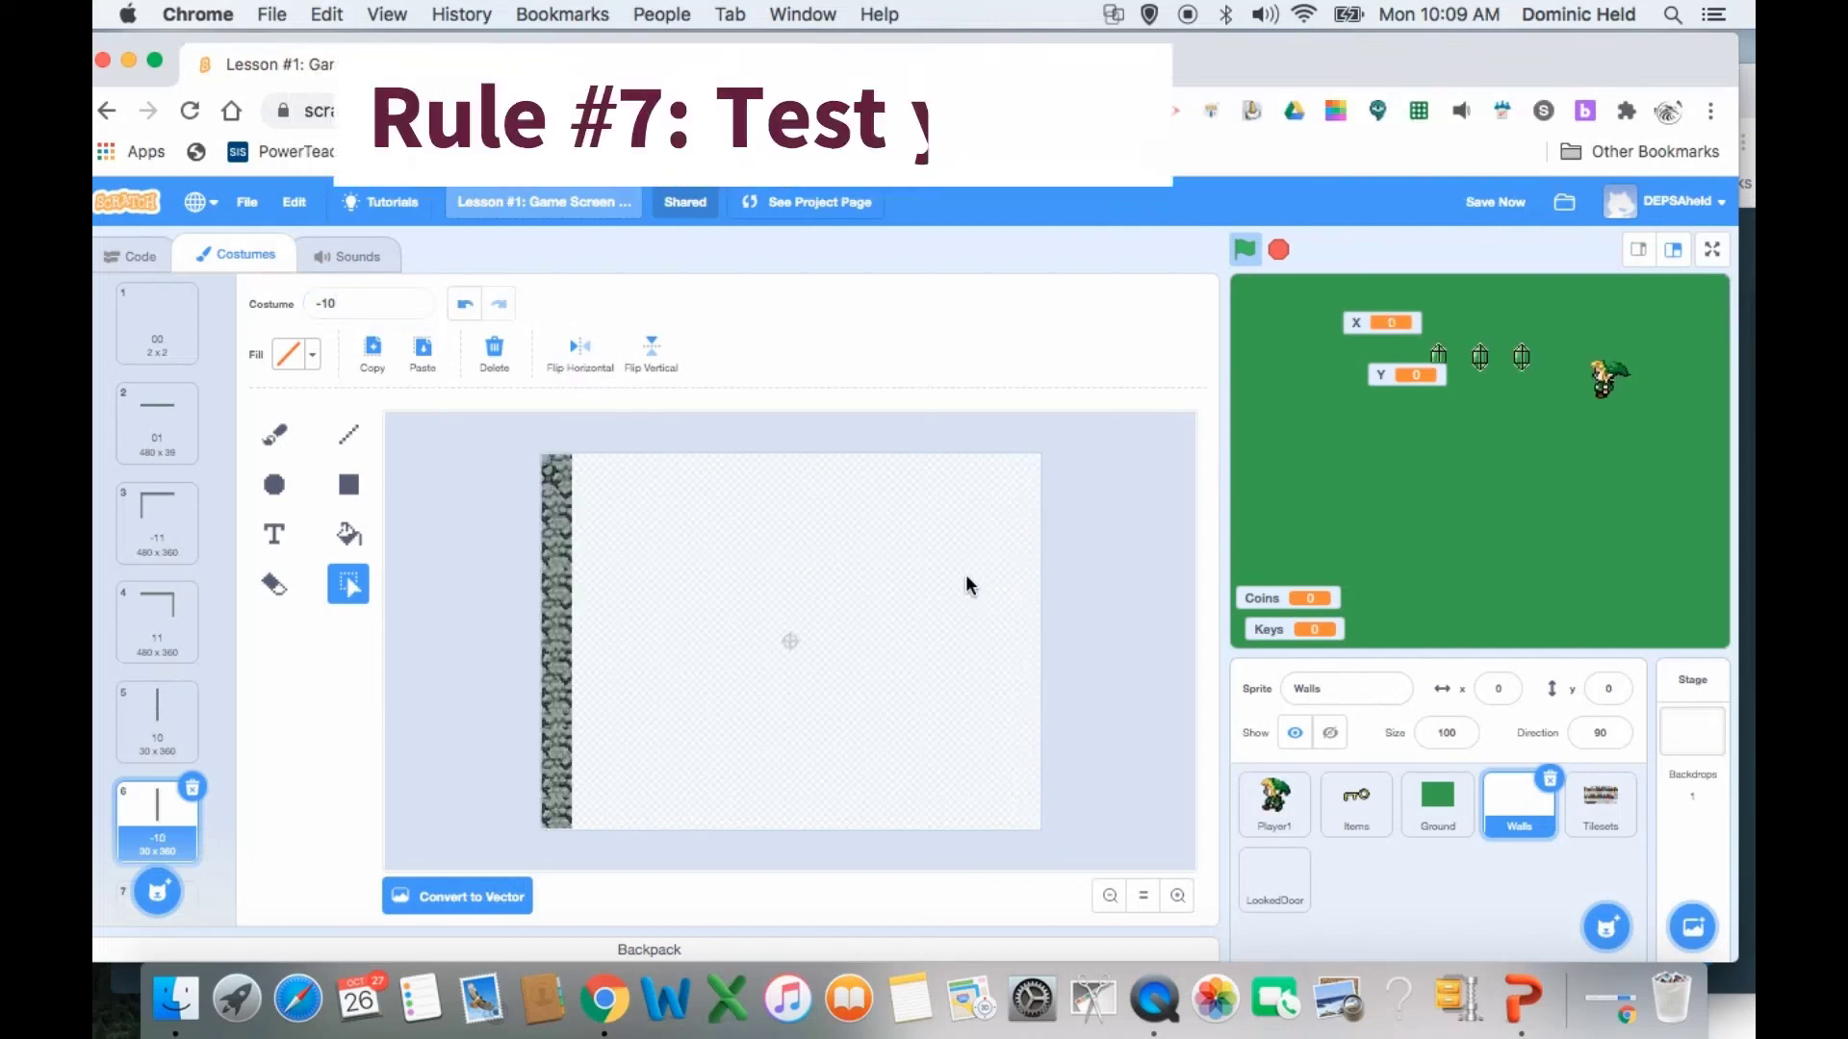
{"action": "key", "text": "Left"}
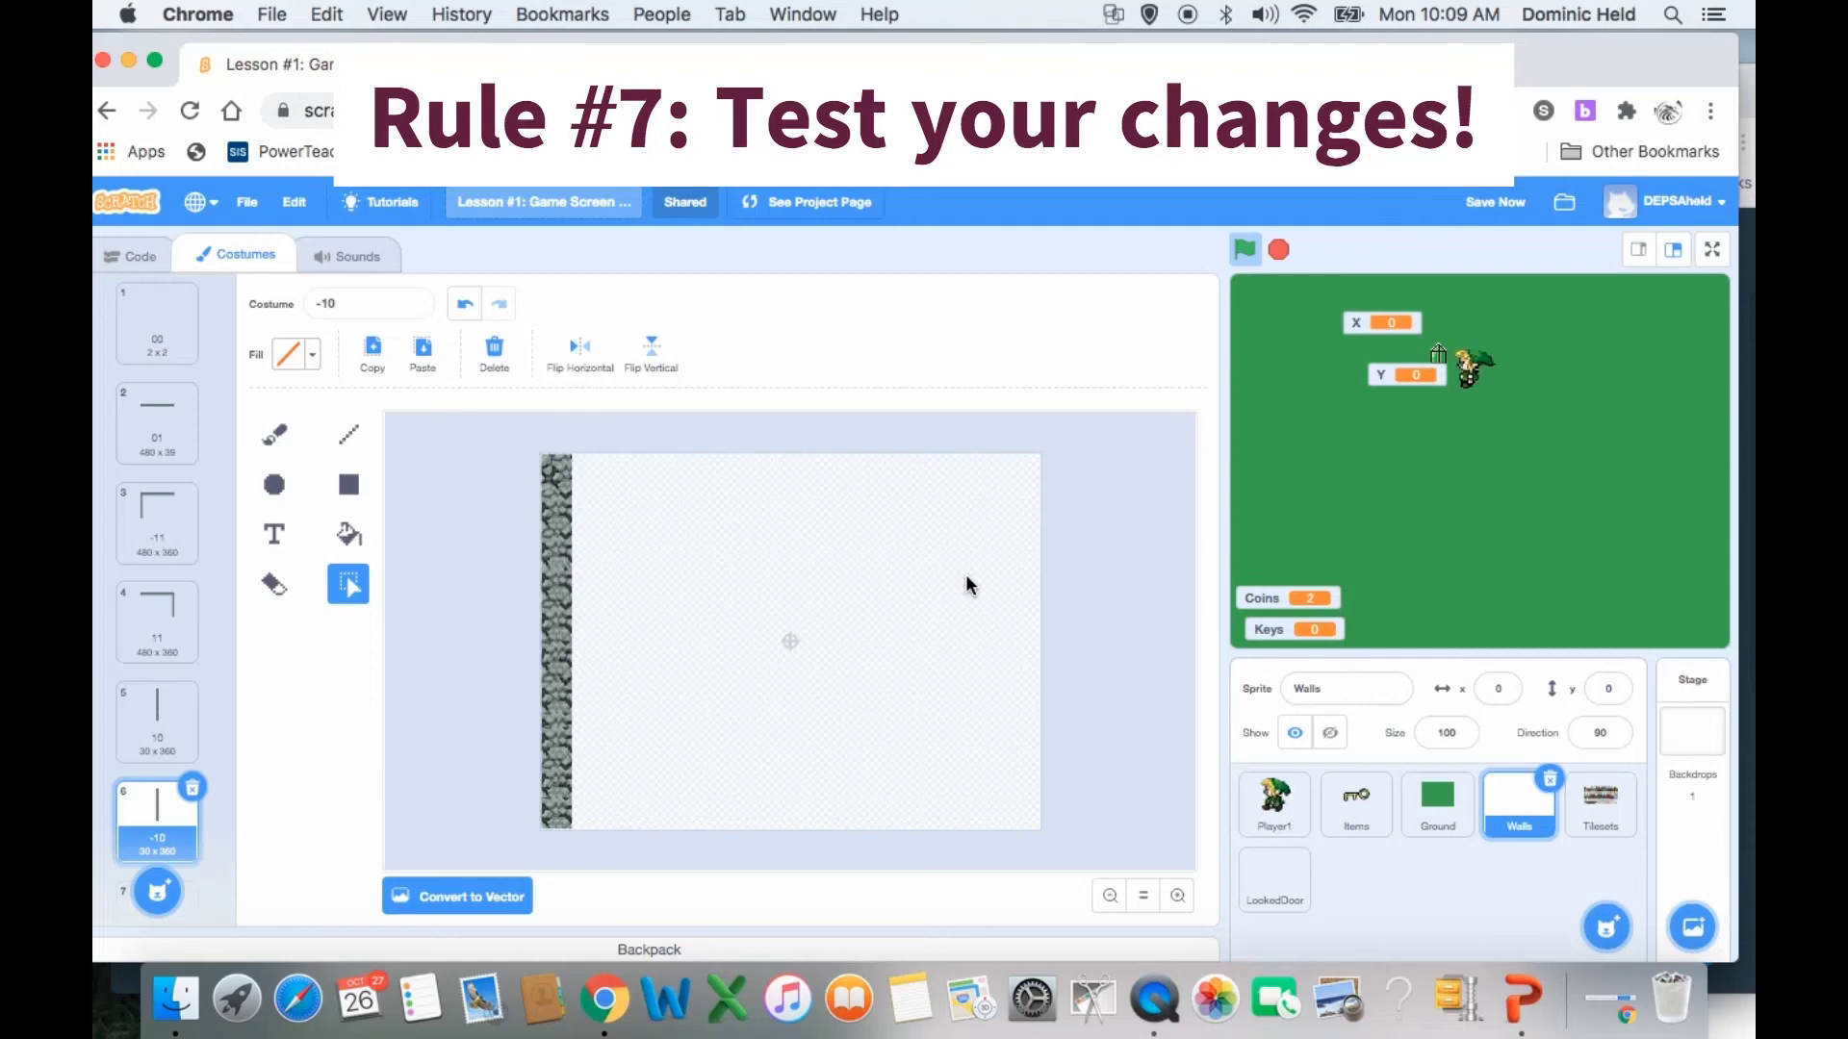
{"action": "key", "text": "Left"}
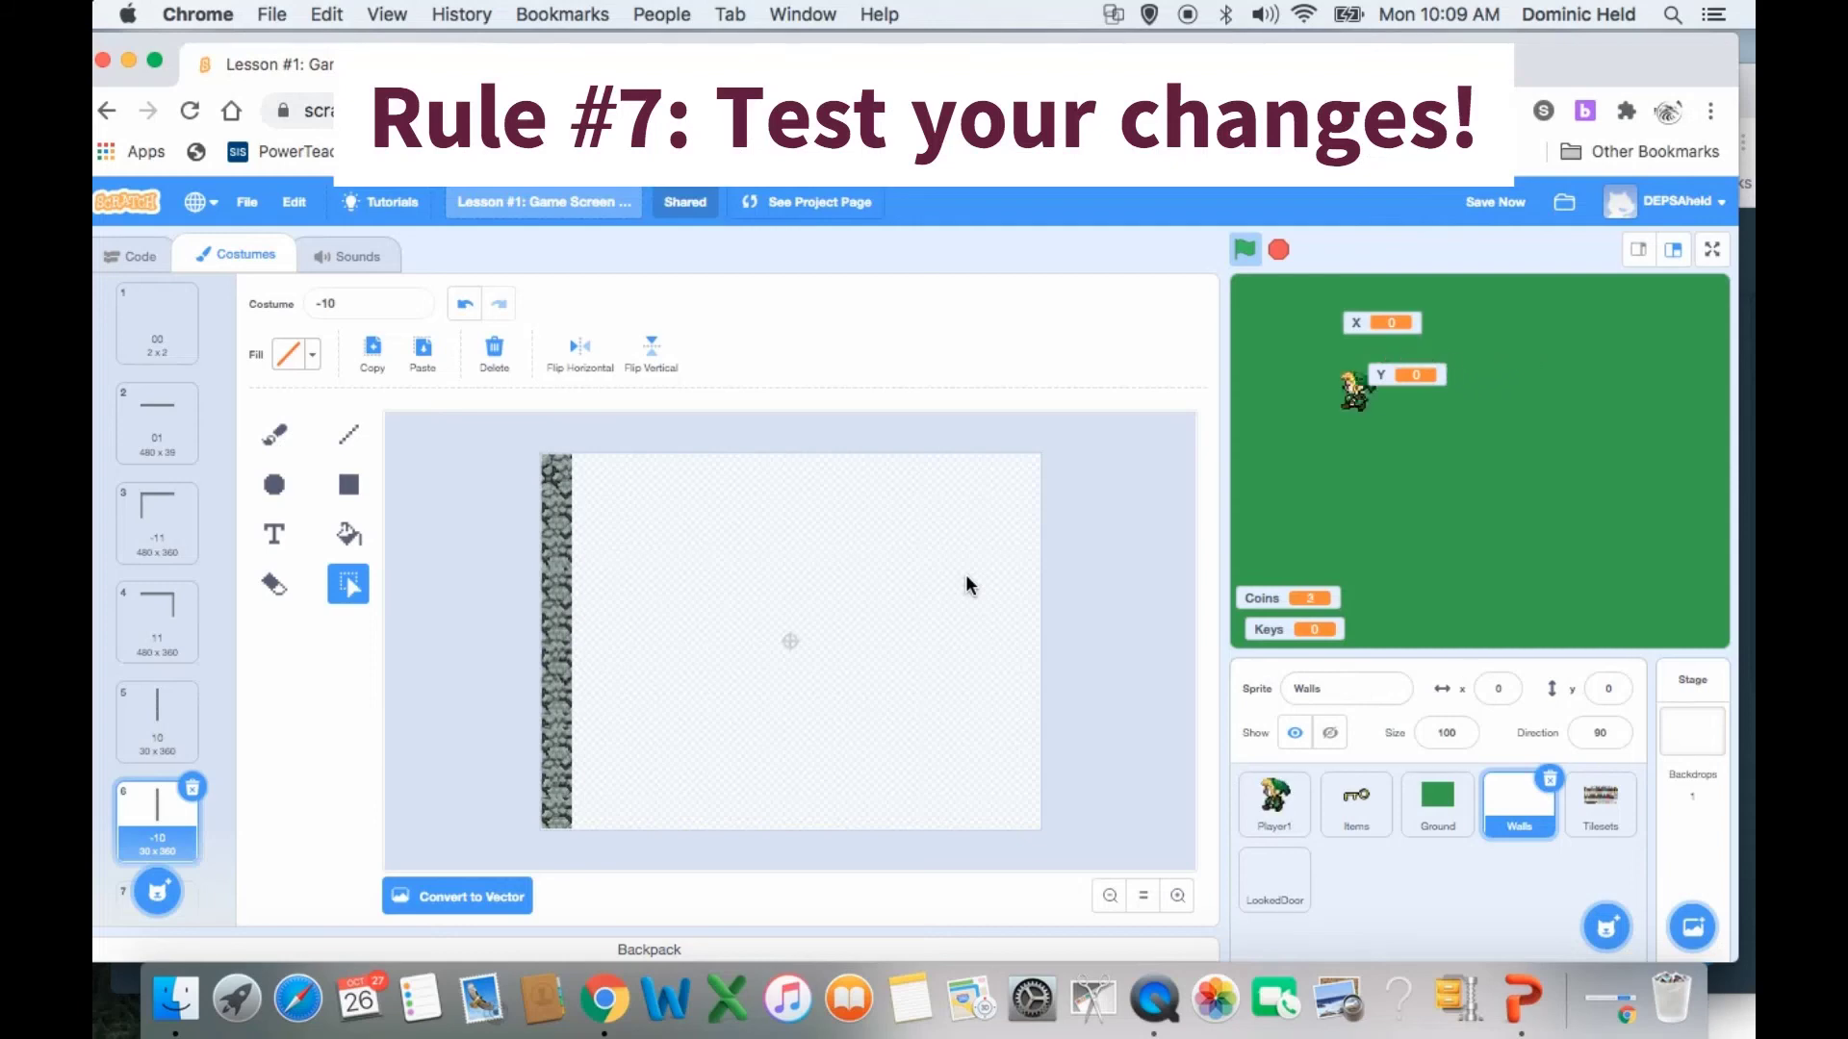
{"action": "key", "text": "Left"}
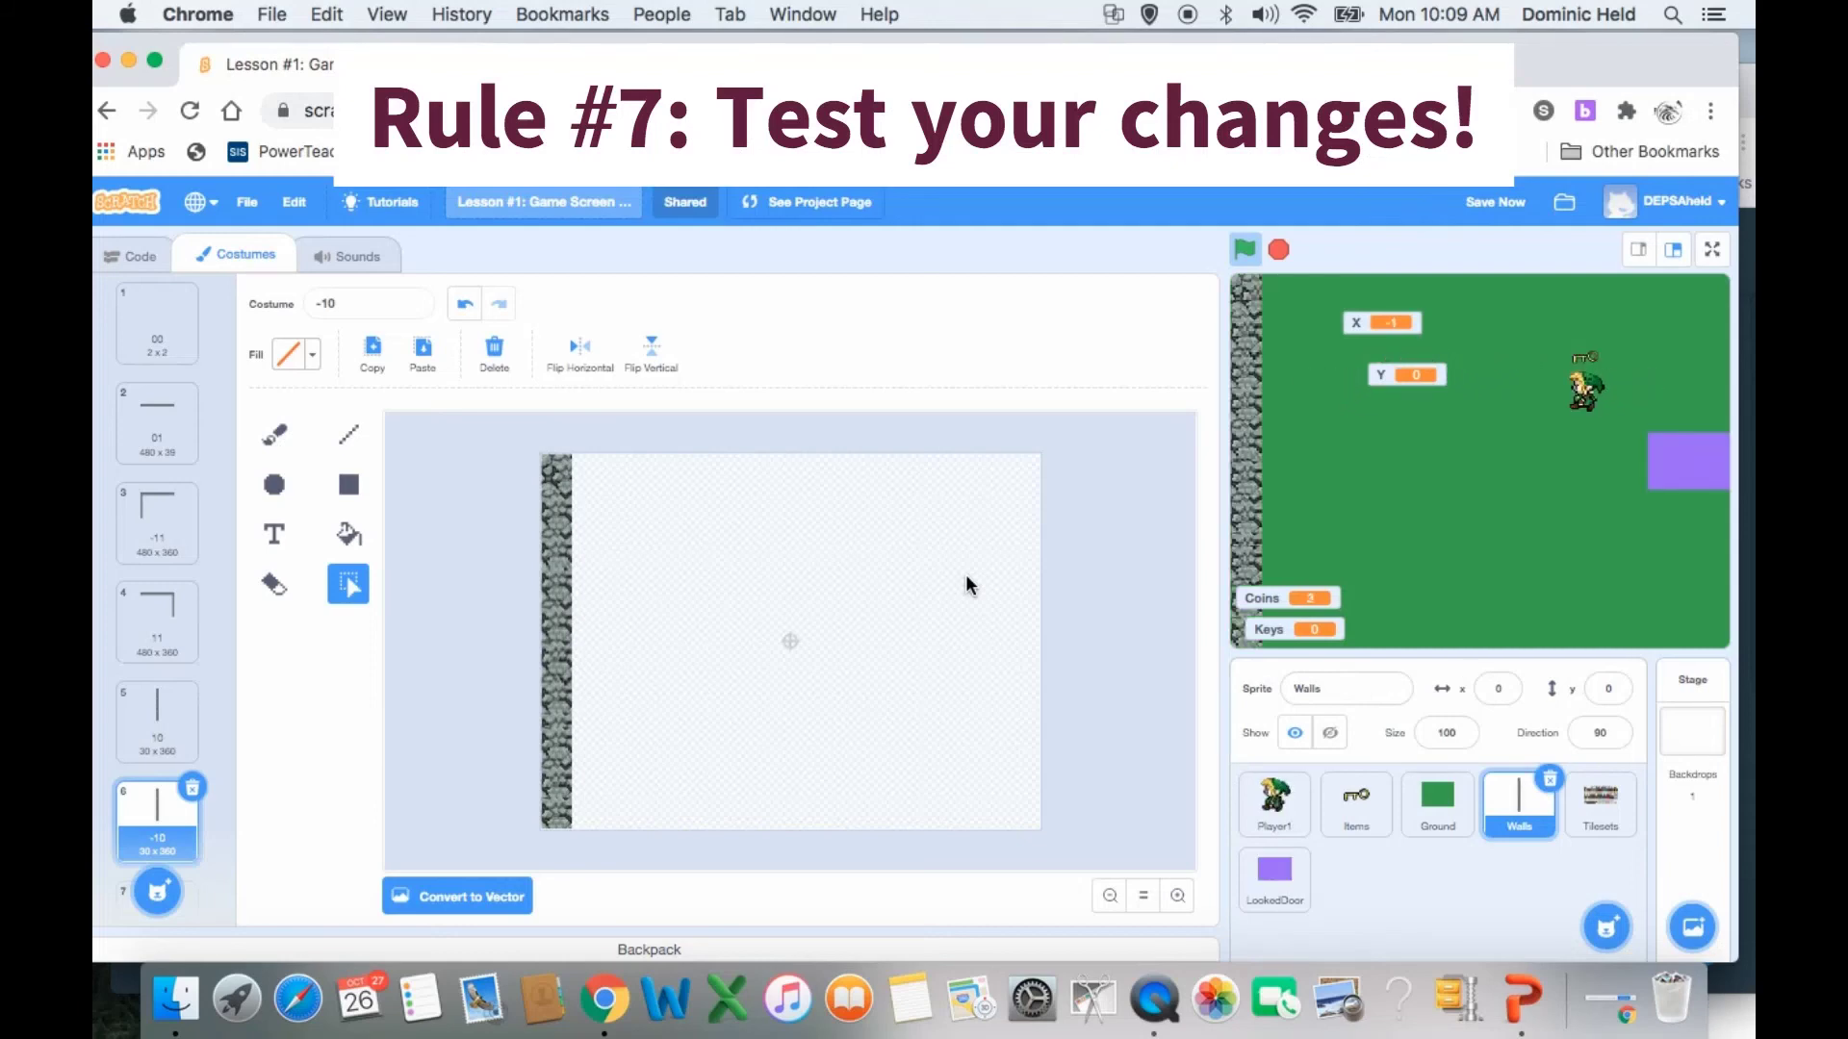
- Collect the key on screen X -1, walk back right to X 0, and check the screen below before returning to Y 0
{"action": "key", "text": "Right"}
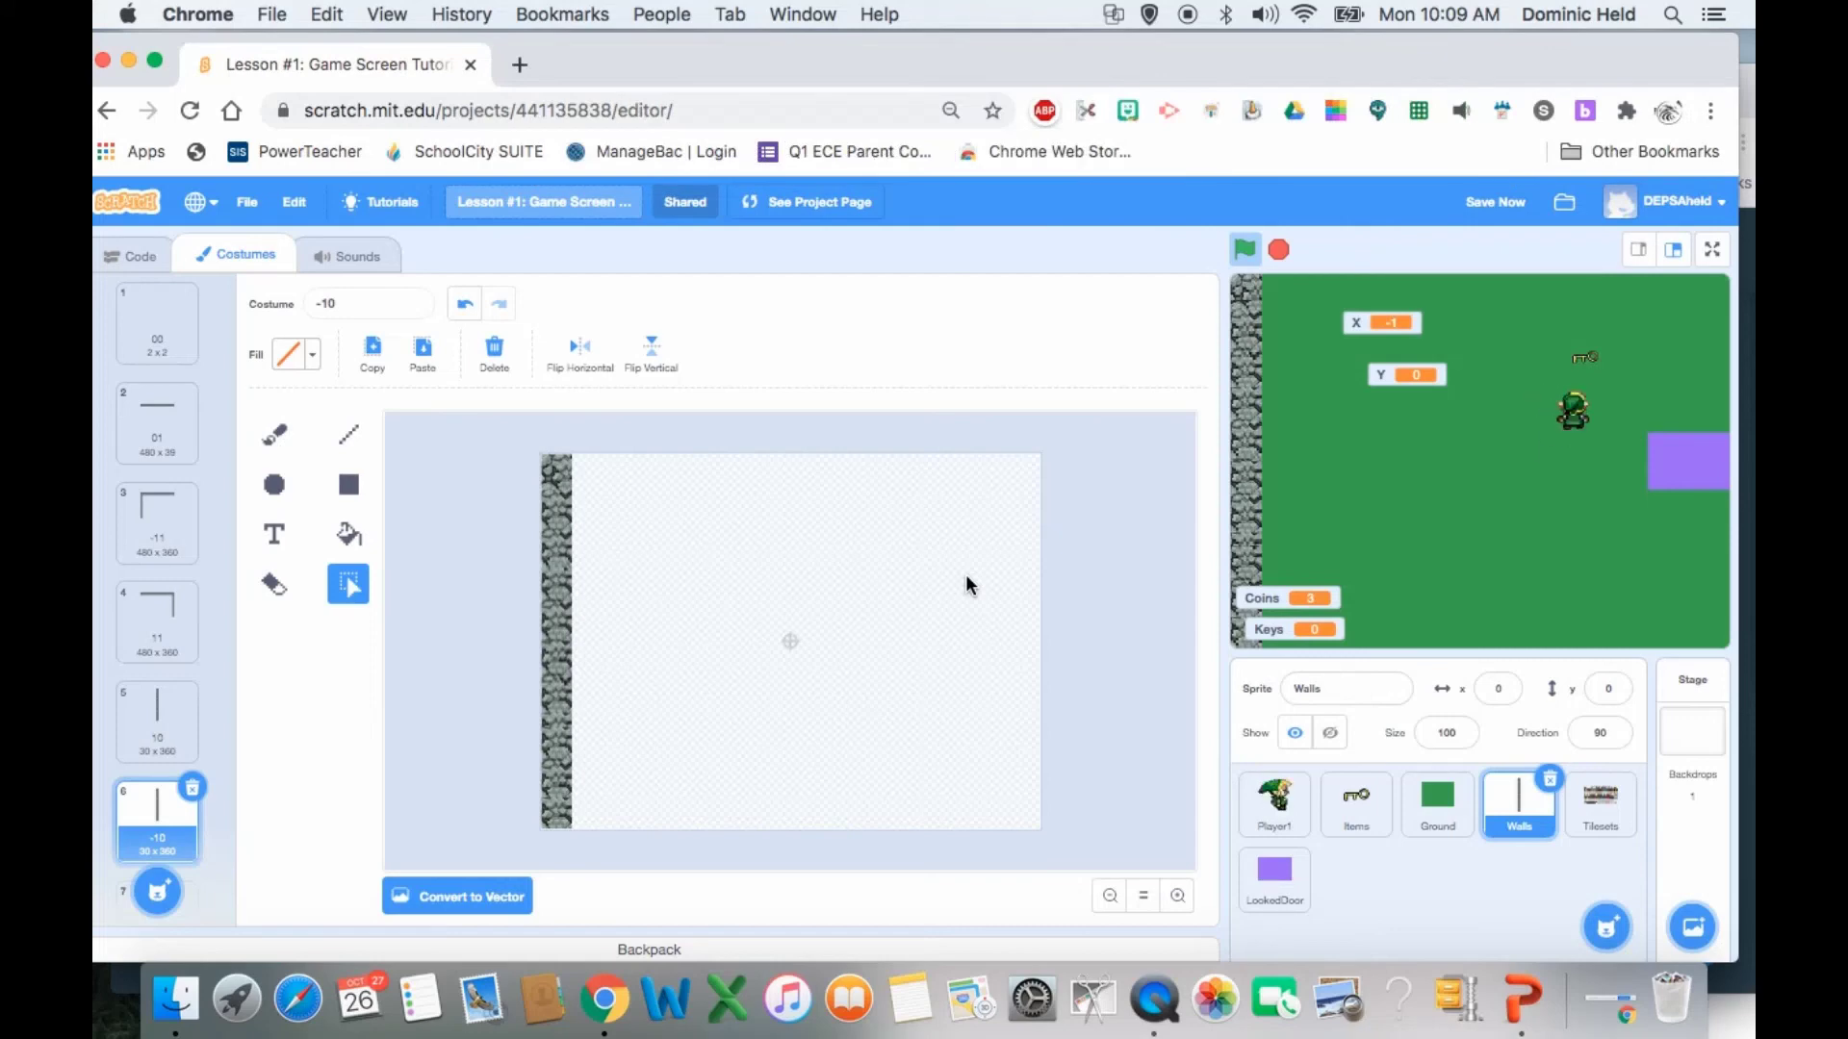
{"action": "key", "text": "Up"}
{"action": "key", "text": "Down"}
{"action": "key", "text": "Right"}
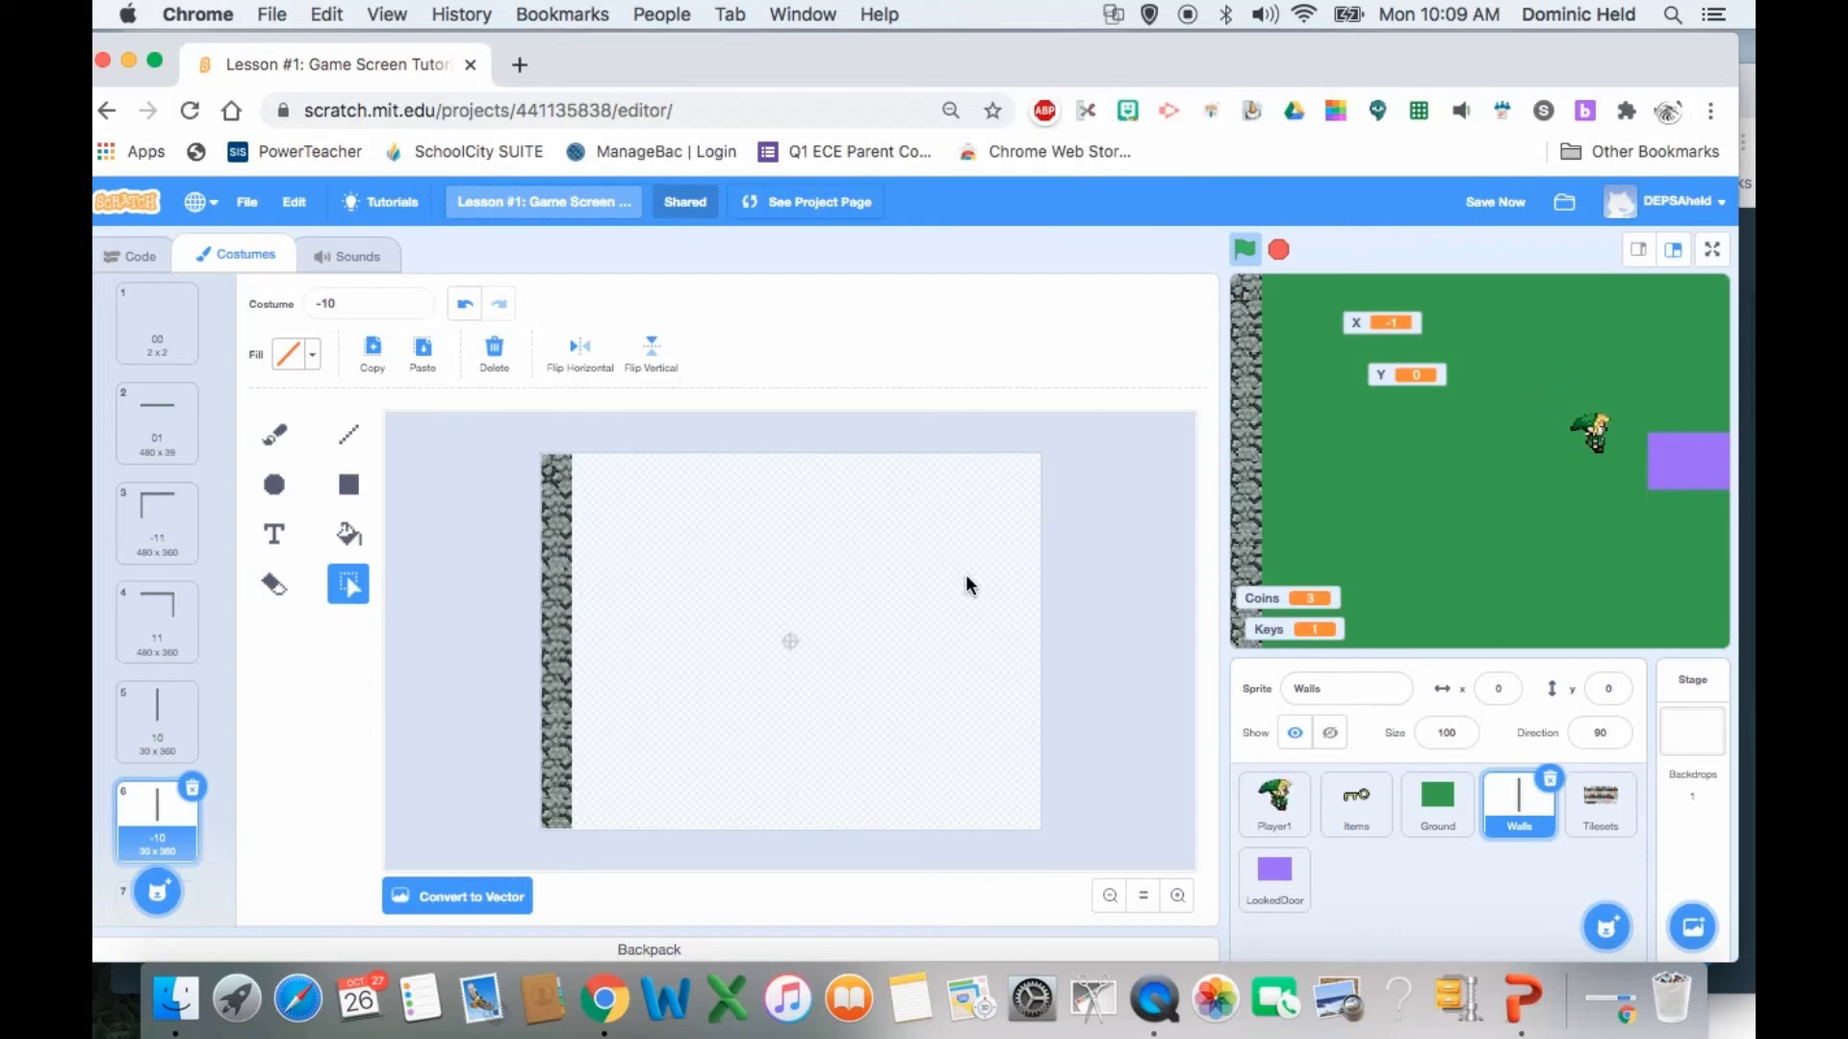
{"action": "key", "text": "Right"}
{"action": "key", "text": "Down"}
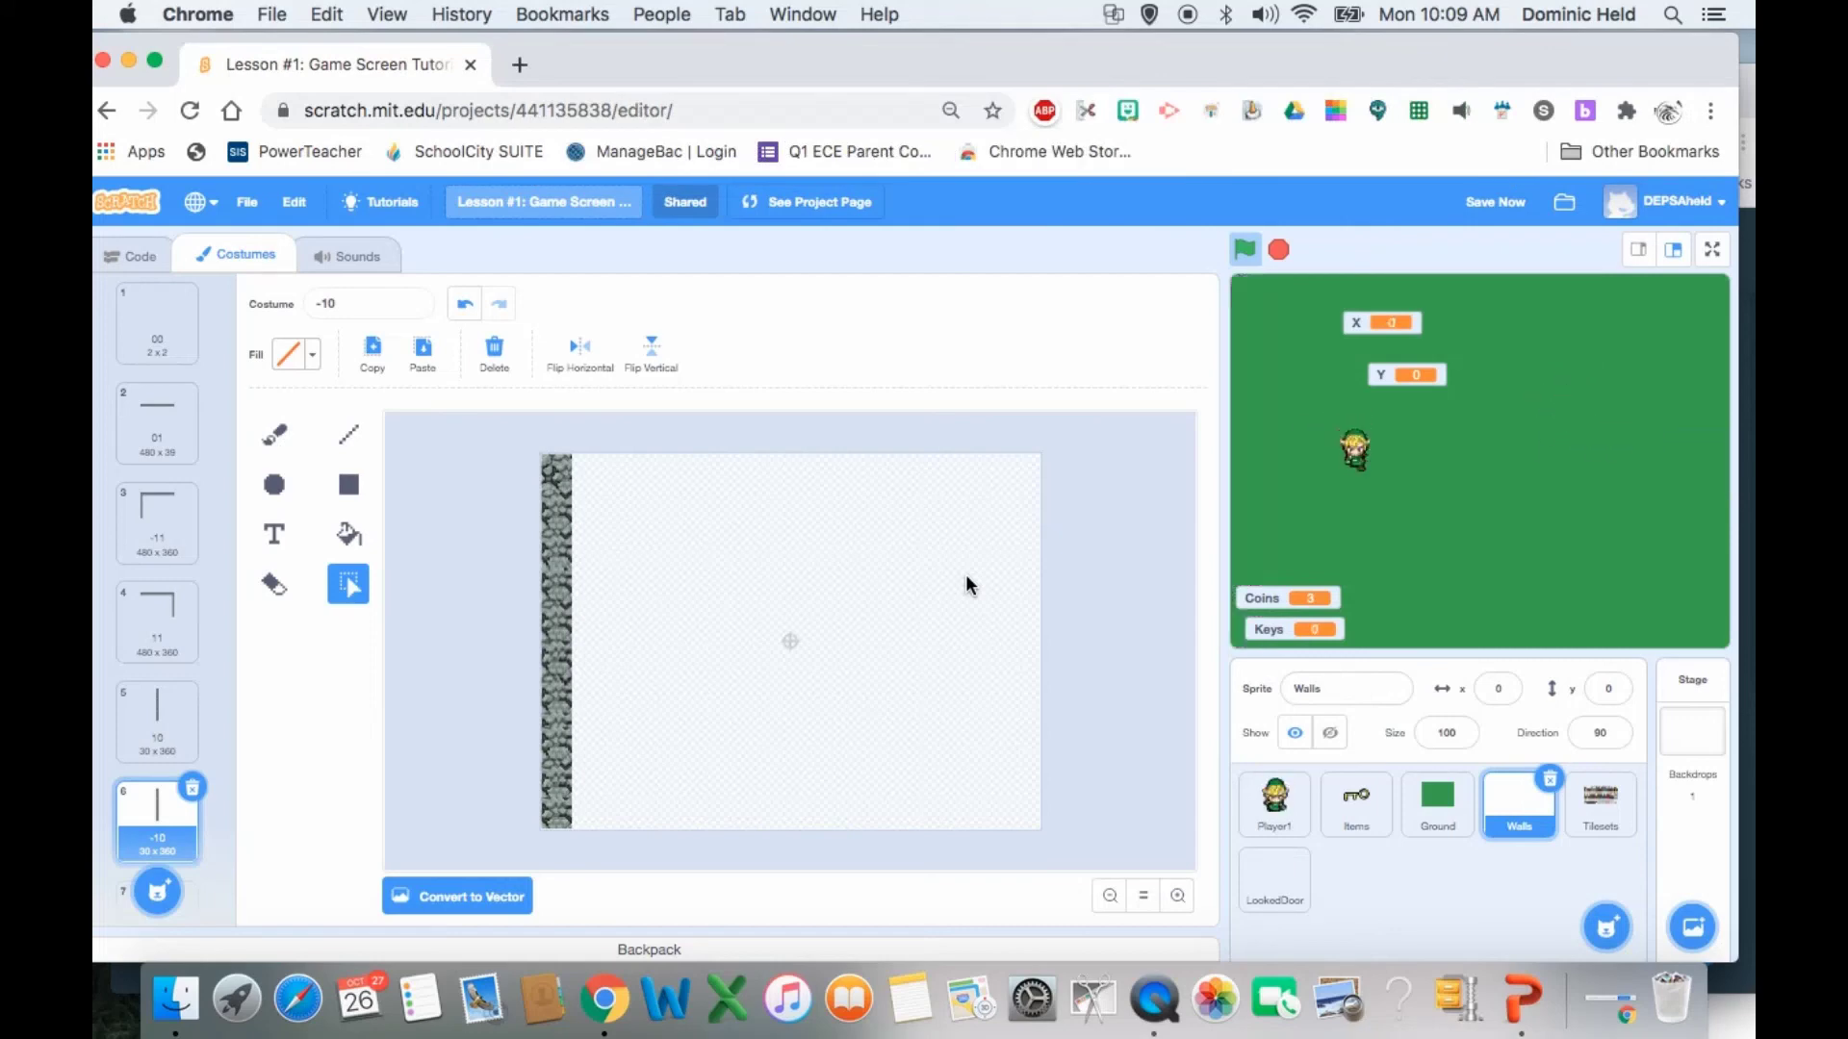
{"action": "key", "text": "Up"}
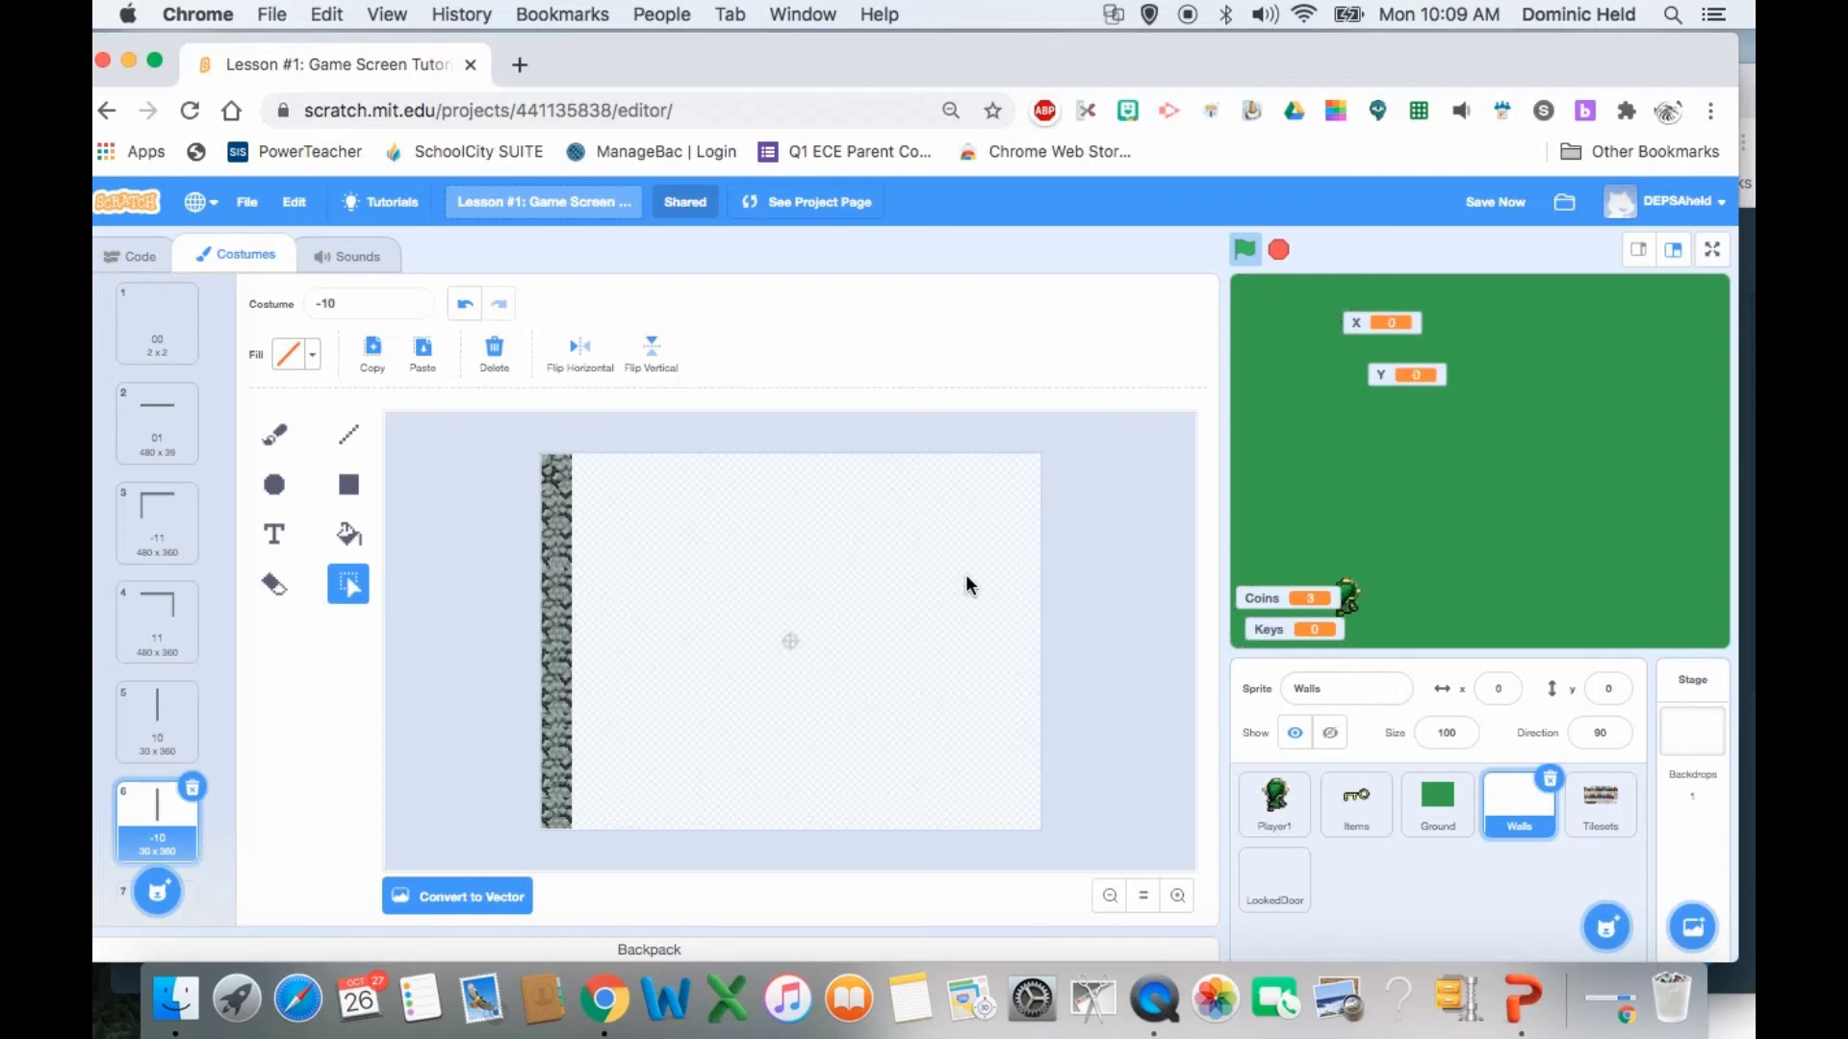
- Duplicate costume 01 as 0-1 and flip the copy vertically so its wall runs along the canvas's lower edge
{"action": "left_click", "coordinate": [182, 447]}
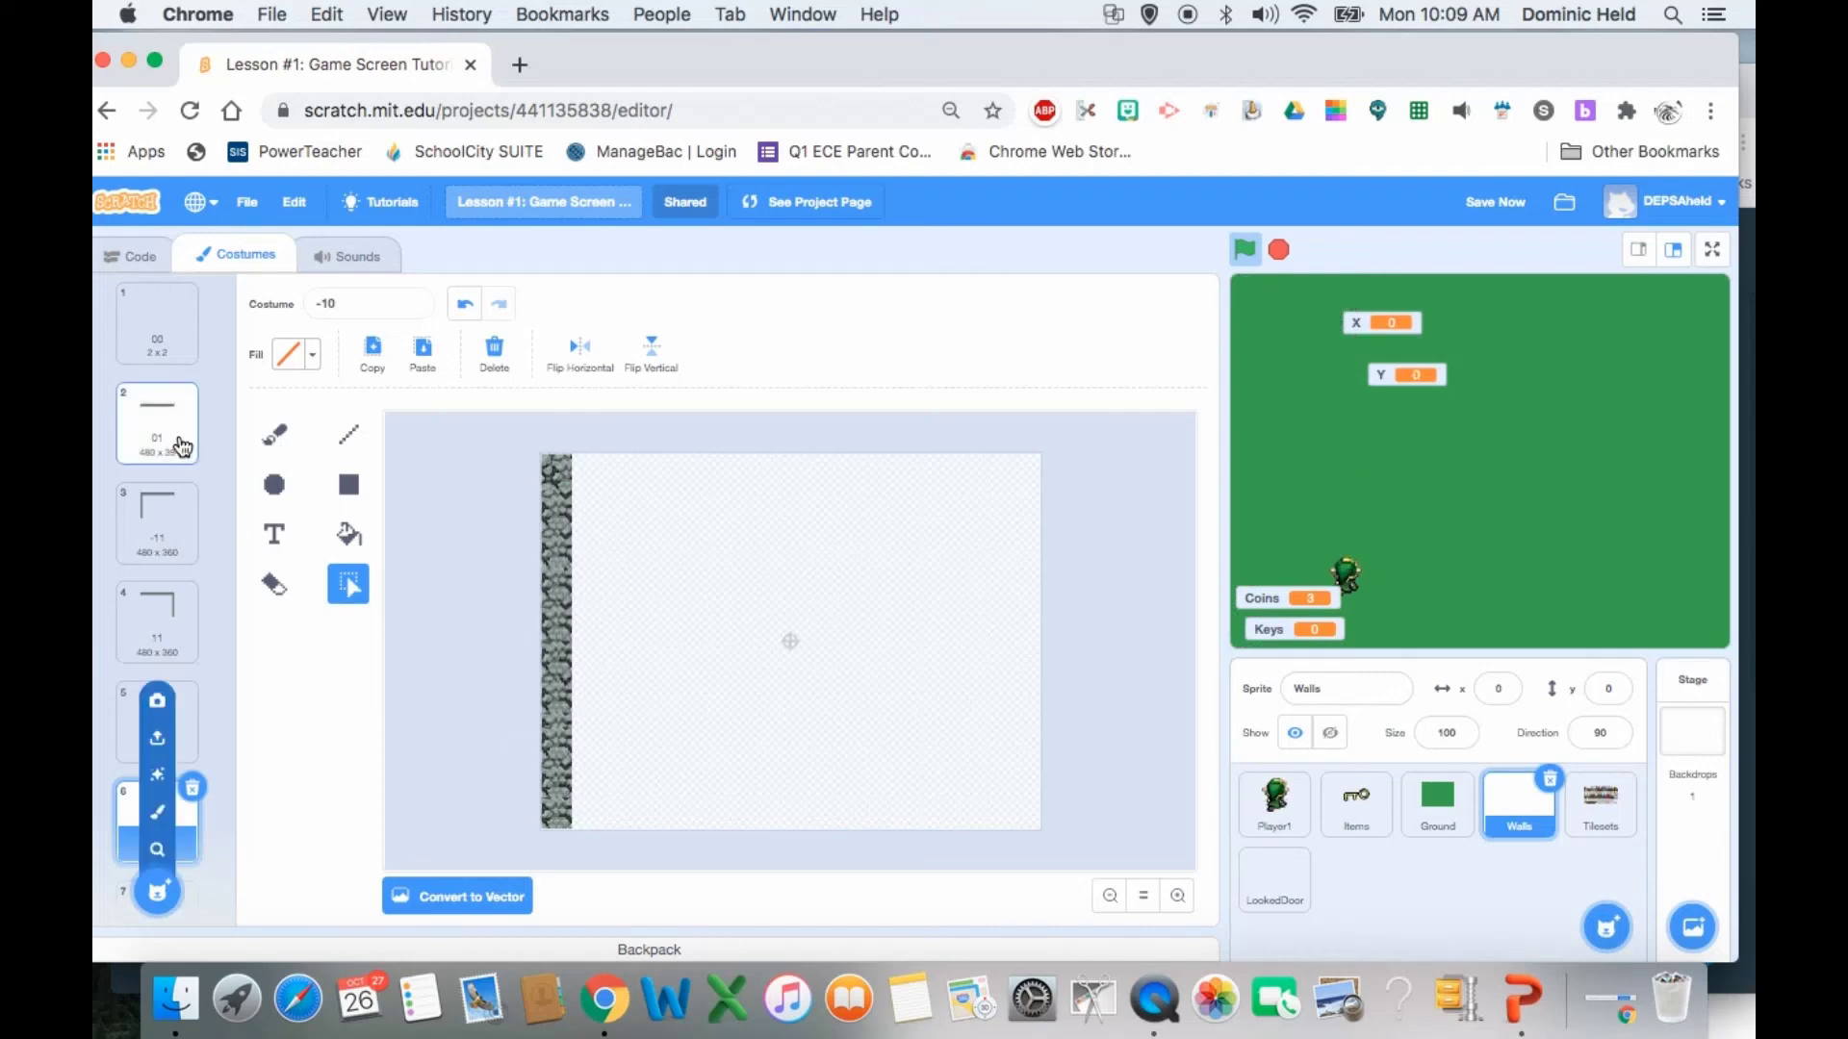
{"action": "key", "text": "Down"}
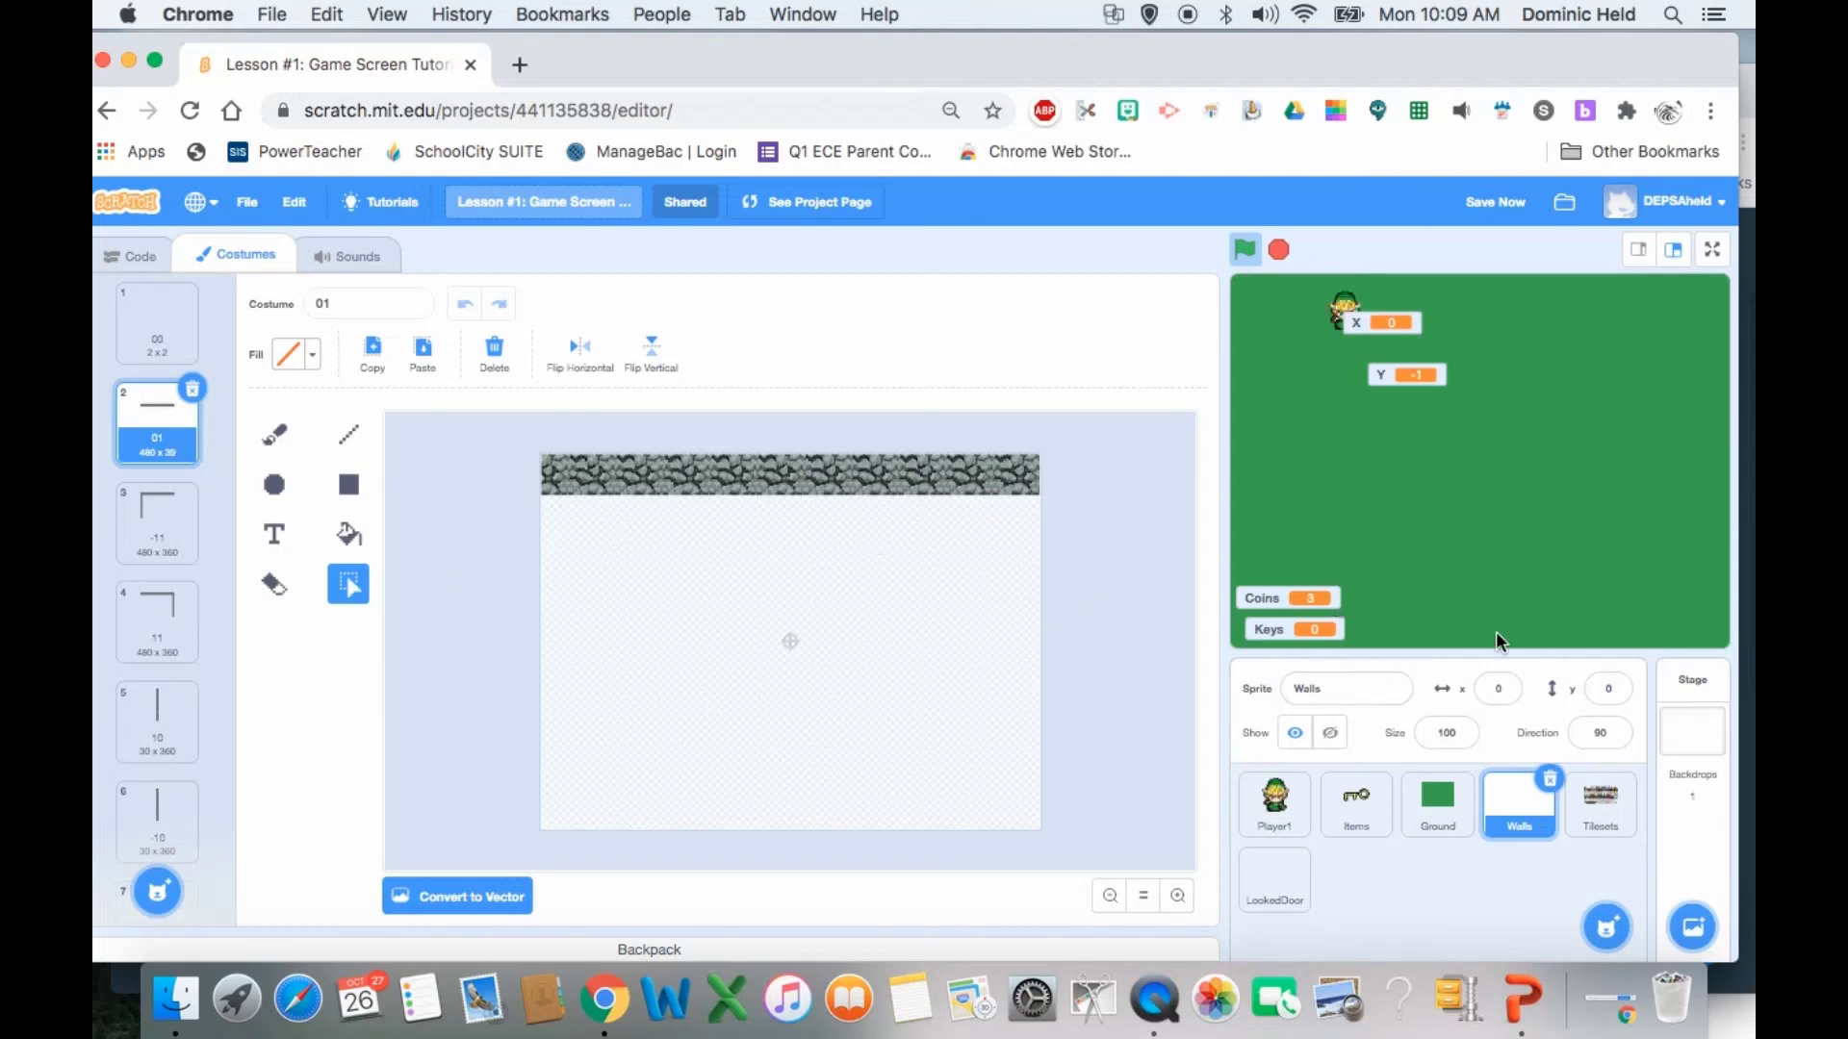
{"action": "right_click", "coordinate": [164, 428]}
{"action": "left_click", "coordinate": [217, 443]}
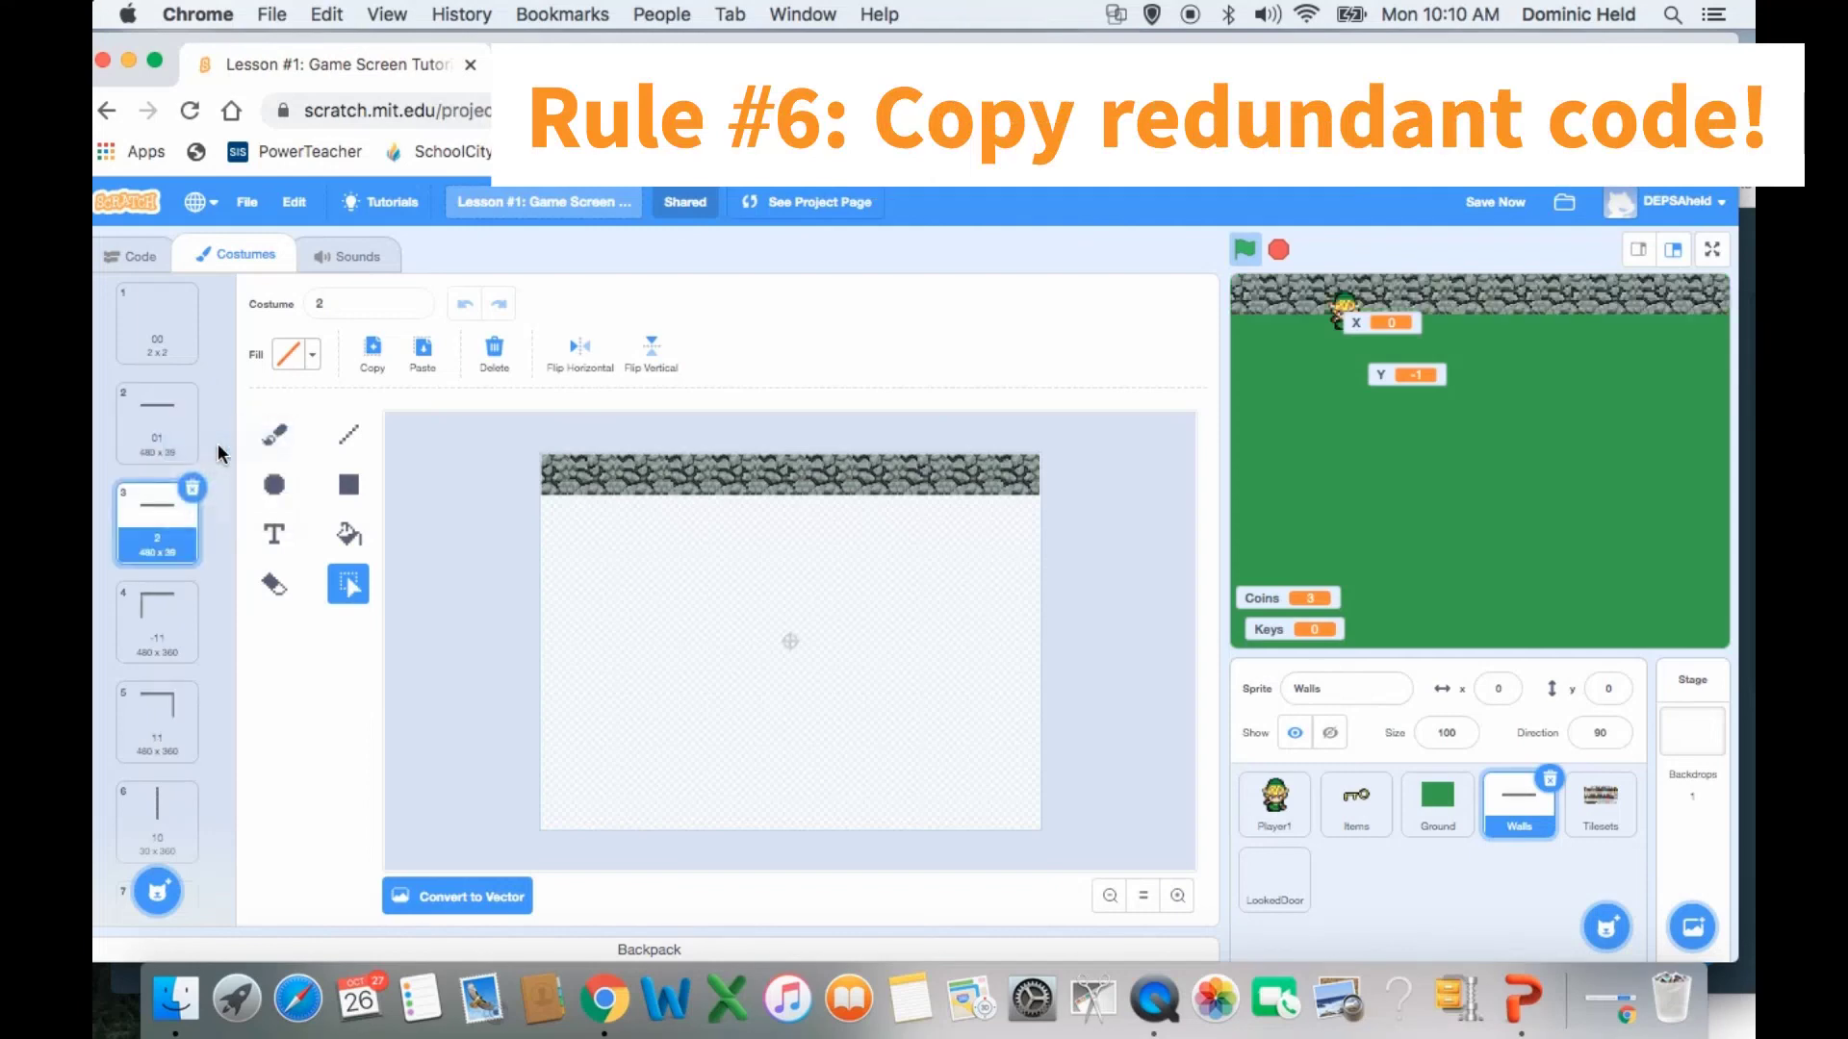
{"action": "left_click", "coordinate": [347, 304]}
{"action": "key", "text": "BackSpace"}
{"action": "type", "text": "0-1"}
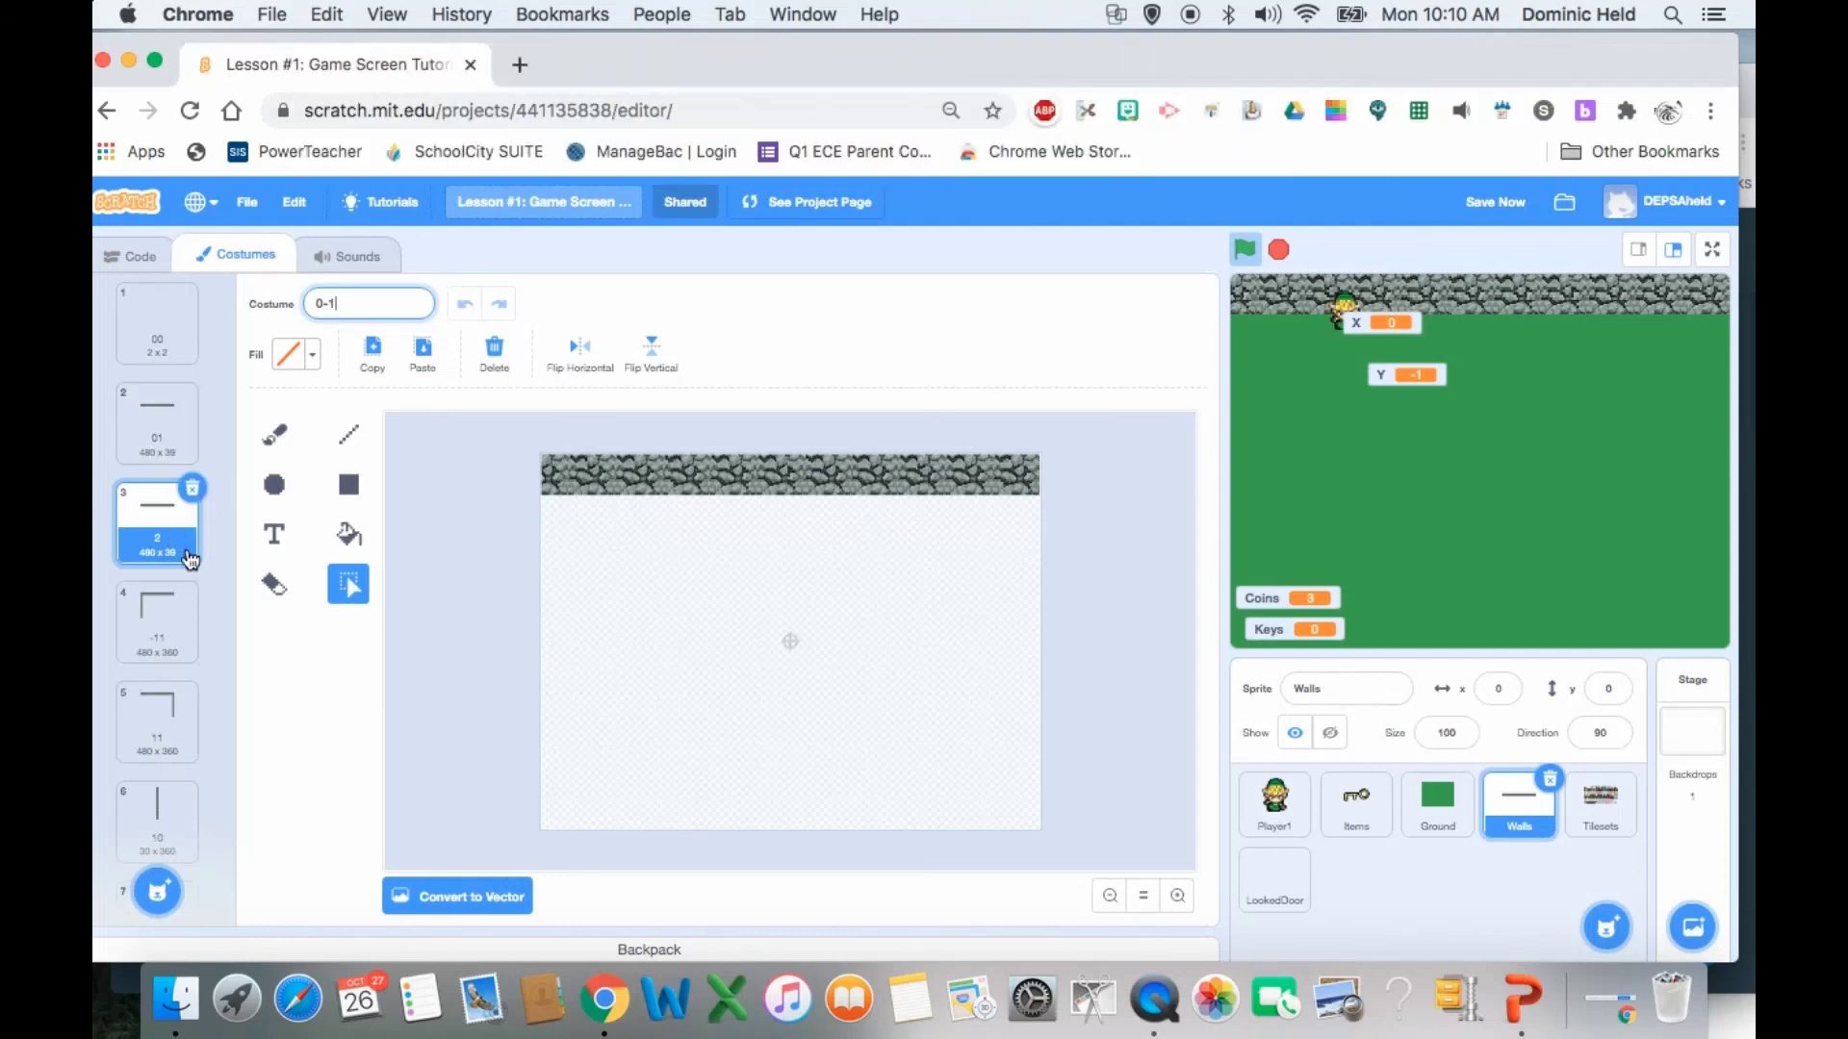
{"action": "key", "text": "Return"}
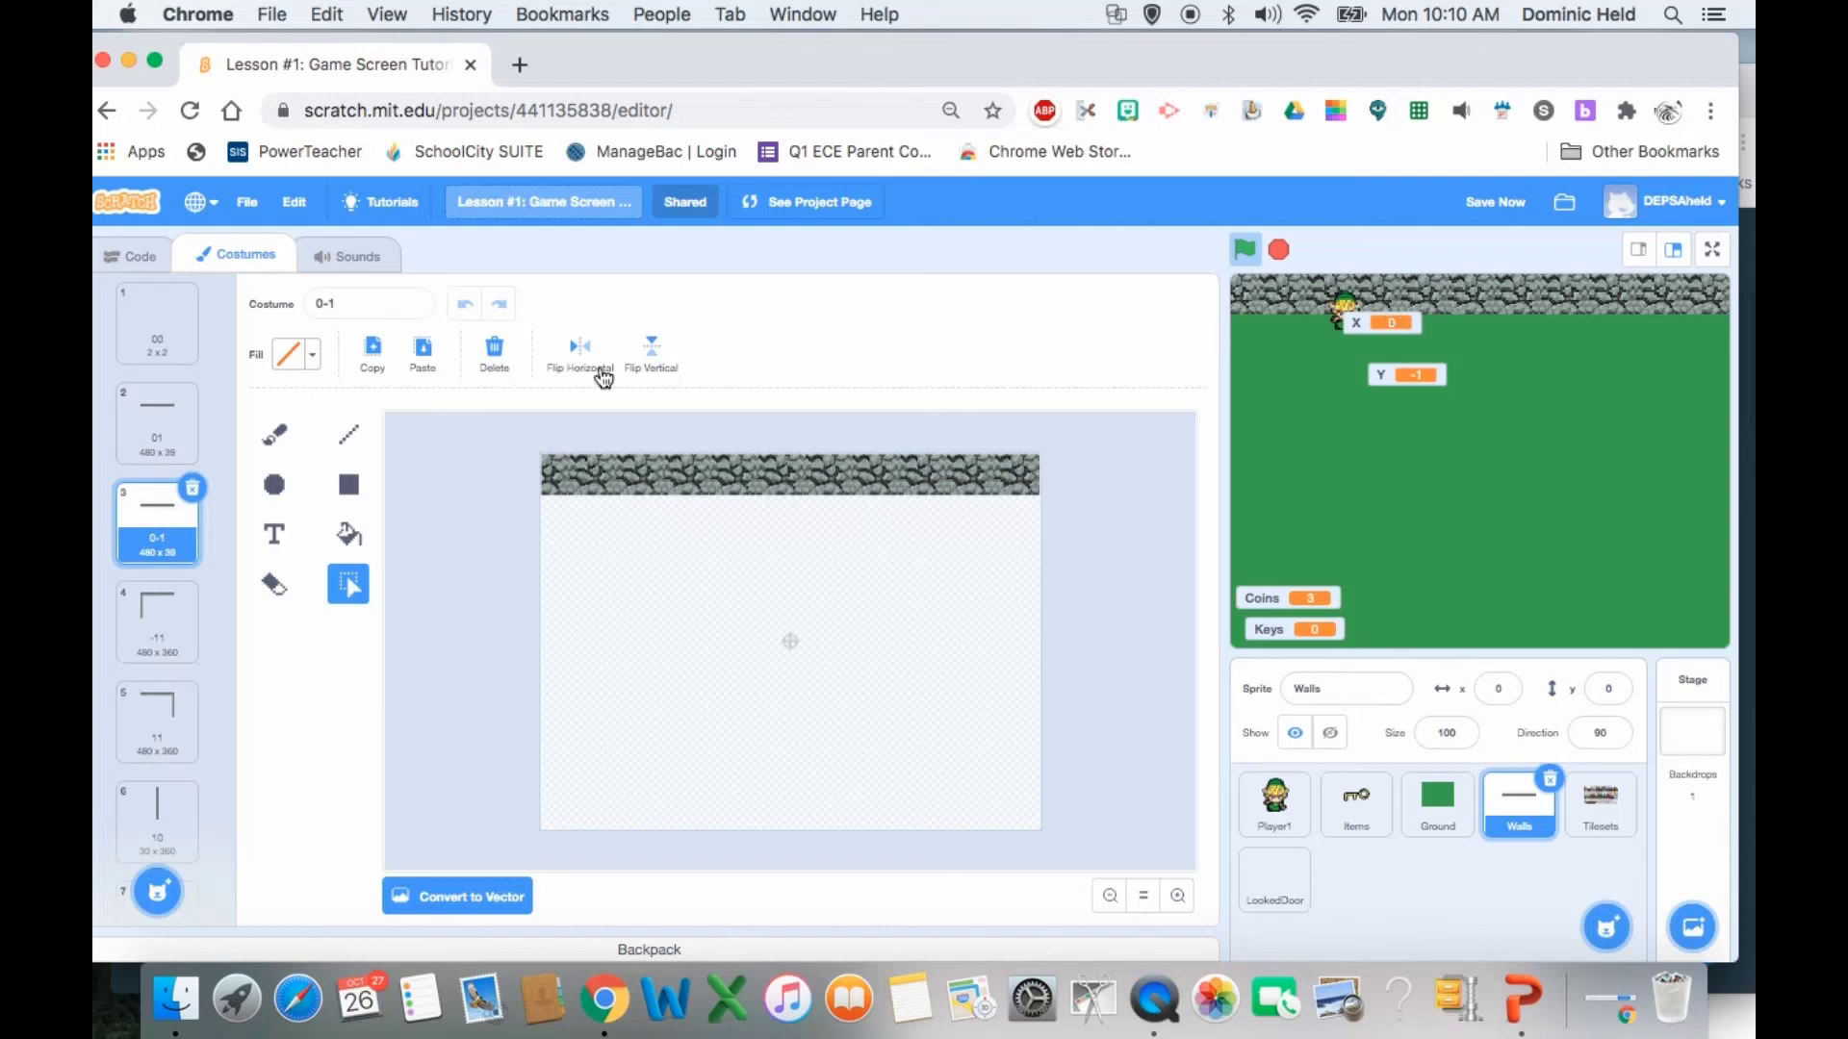
{"action": "left_click", "coordinate": [651, 352]}
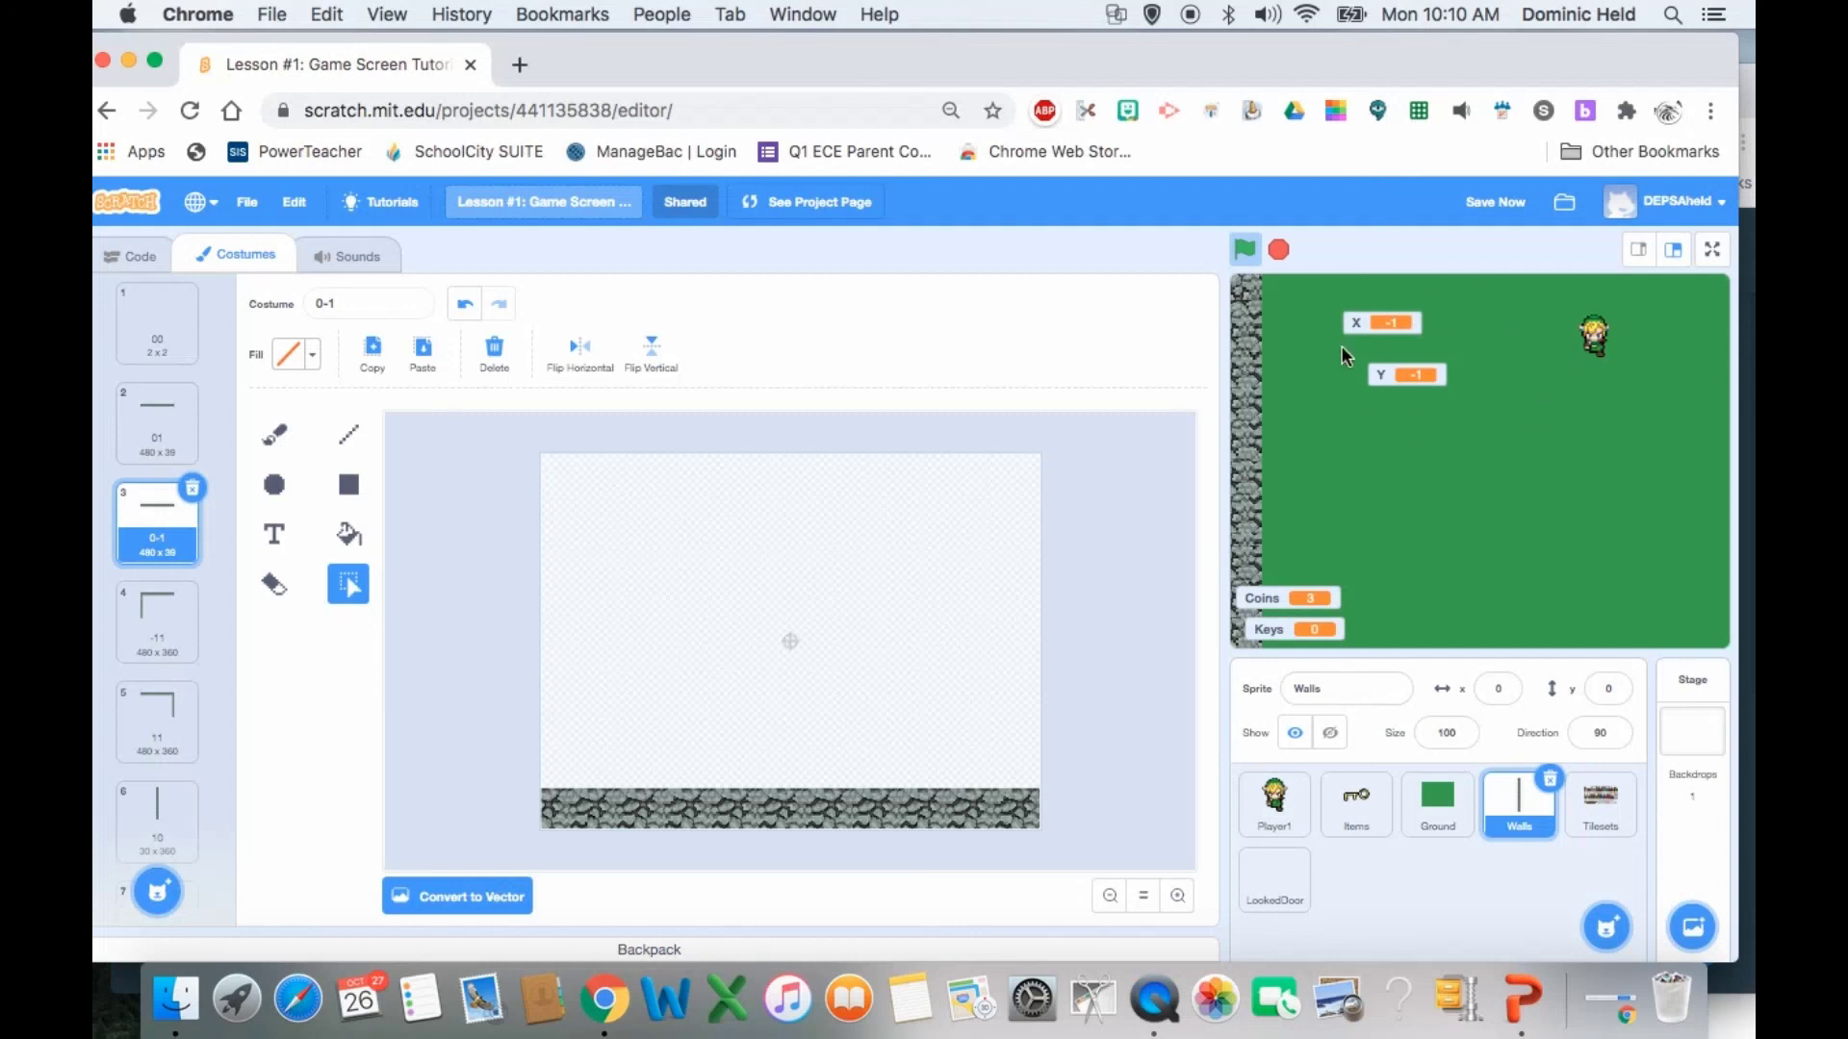
- Duplicate costume -11, flip the copy vertically so its walls follow the left and lower canvas edges, and name it -1-1
{"action": "left_click", "coordinate": [145, 640]}
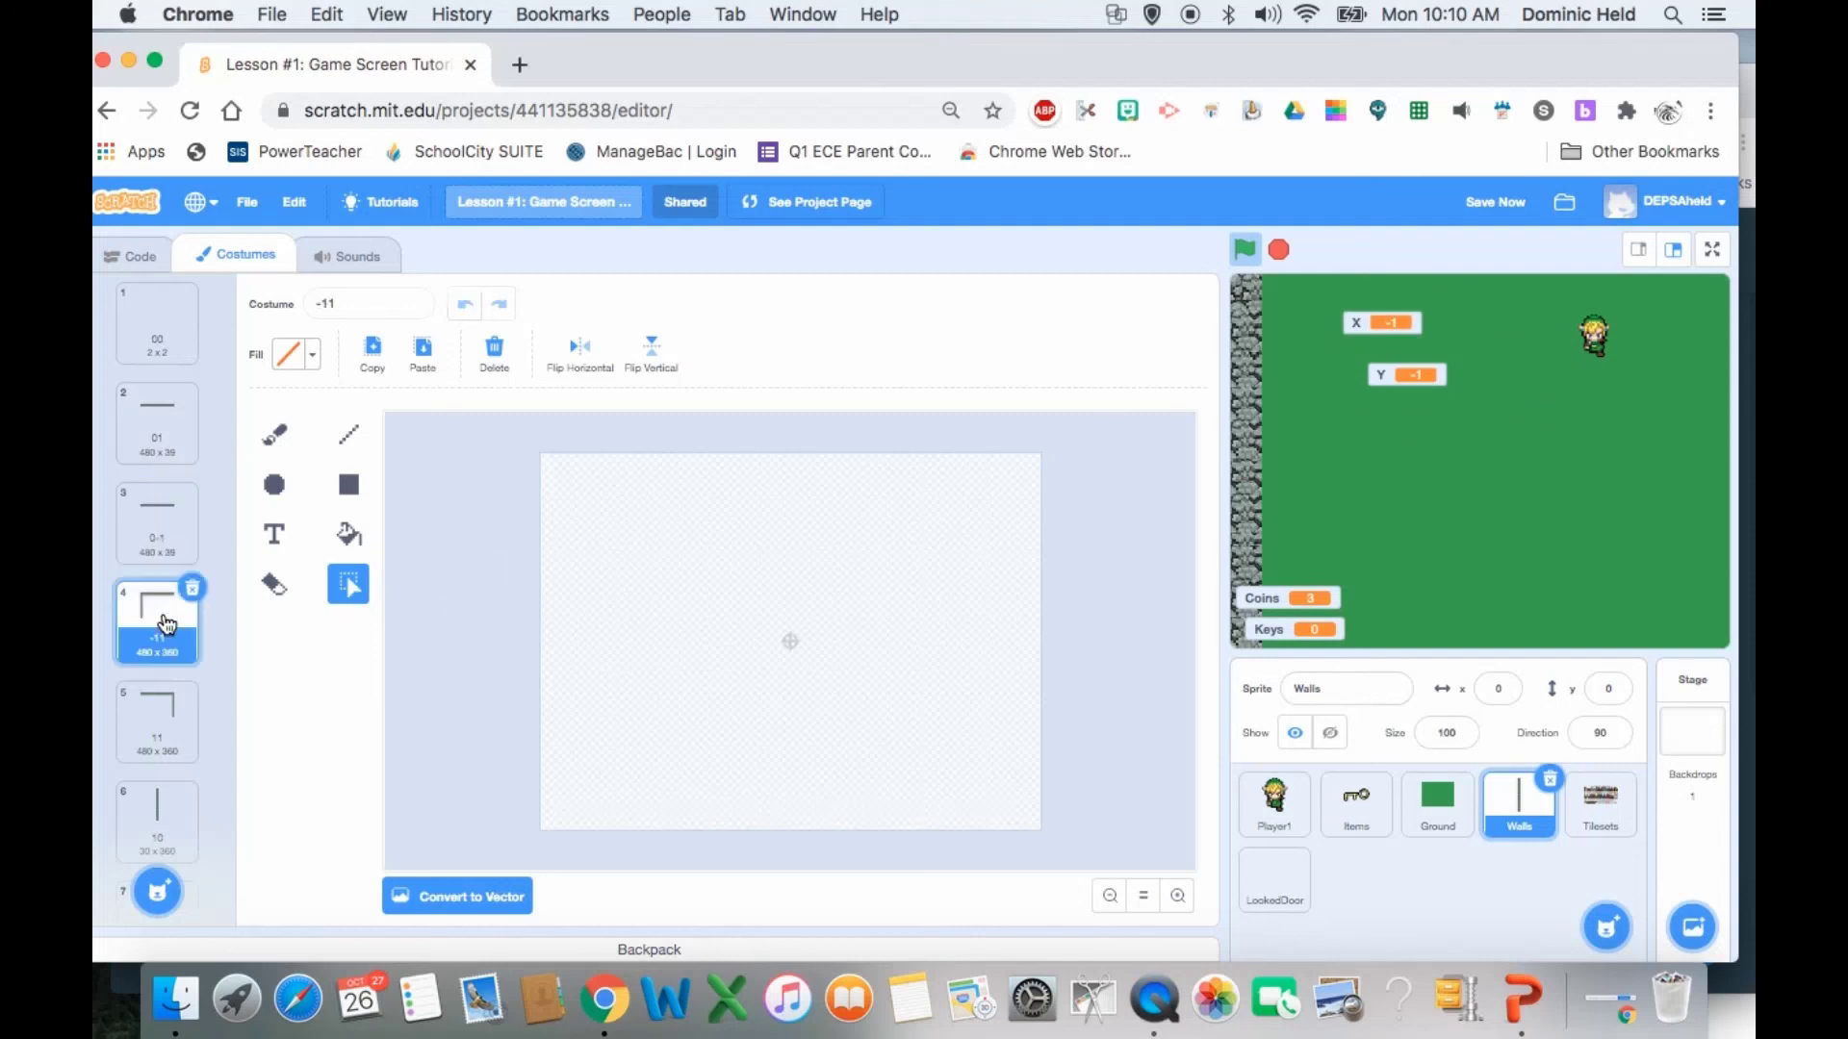
{"action": "right_click", "coordinate": [180, 630]}
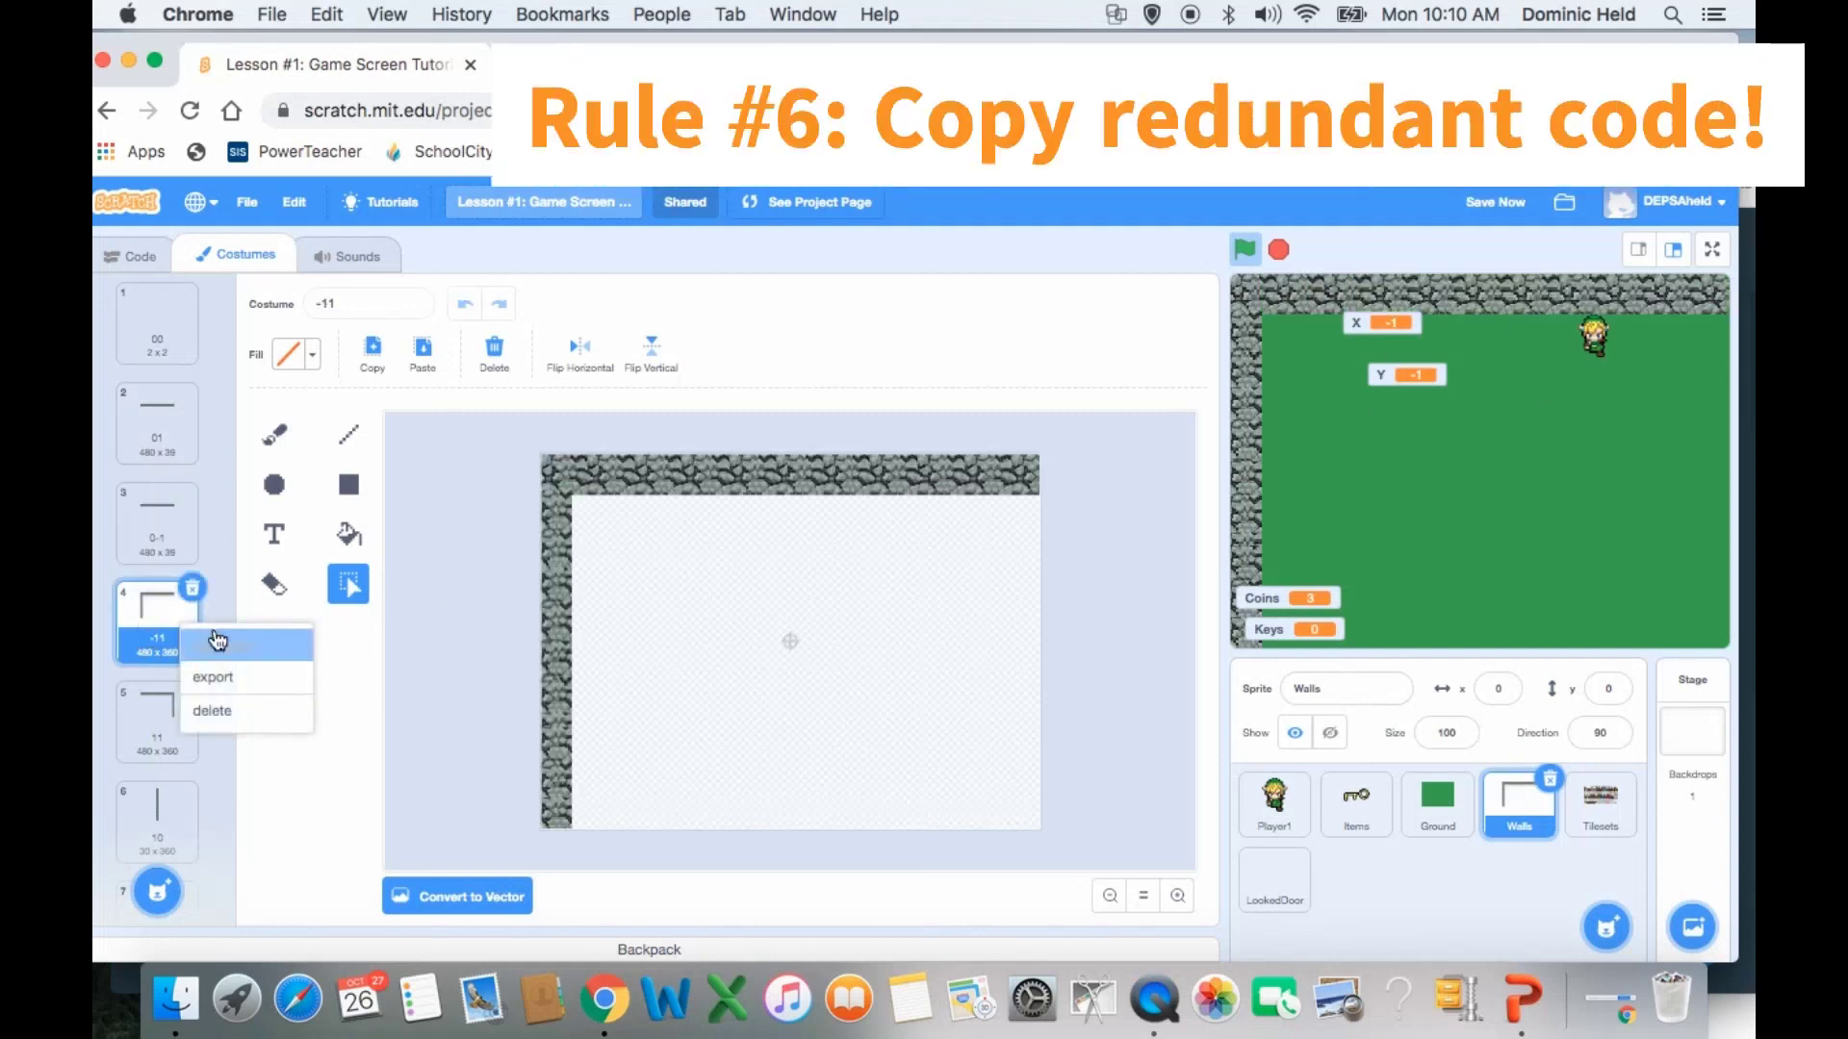
{"action": "left_click", "coordinate": [216, 639]}
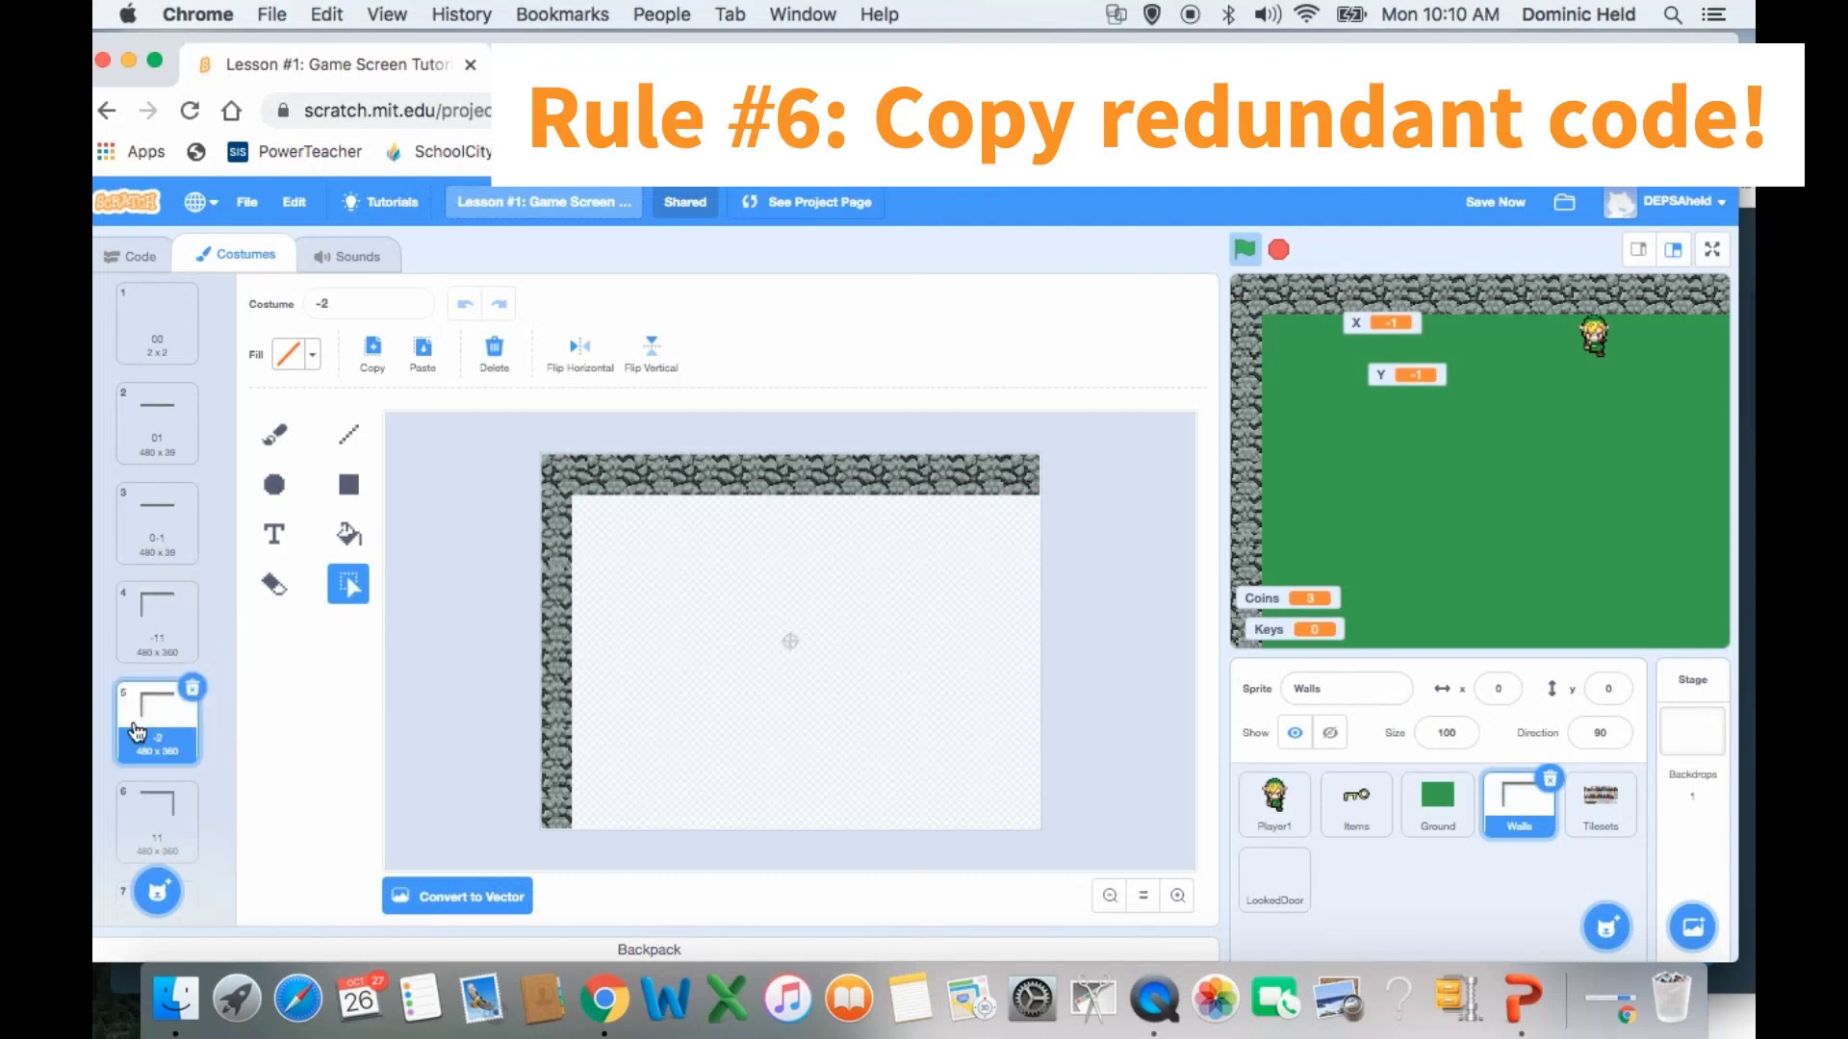
{"action": "left_click", "coordinate": [652, 348]}
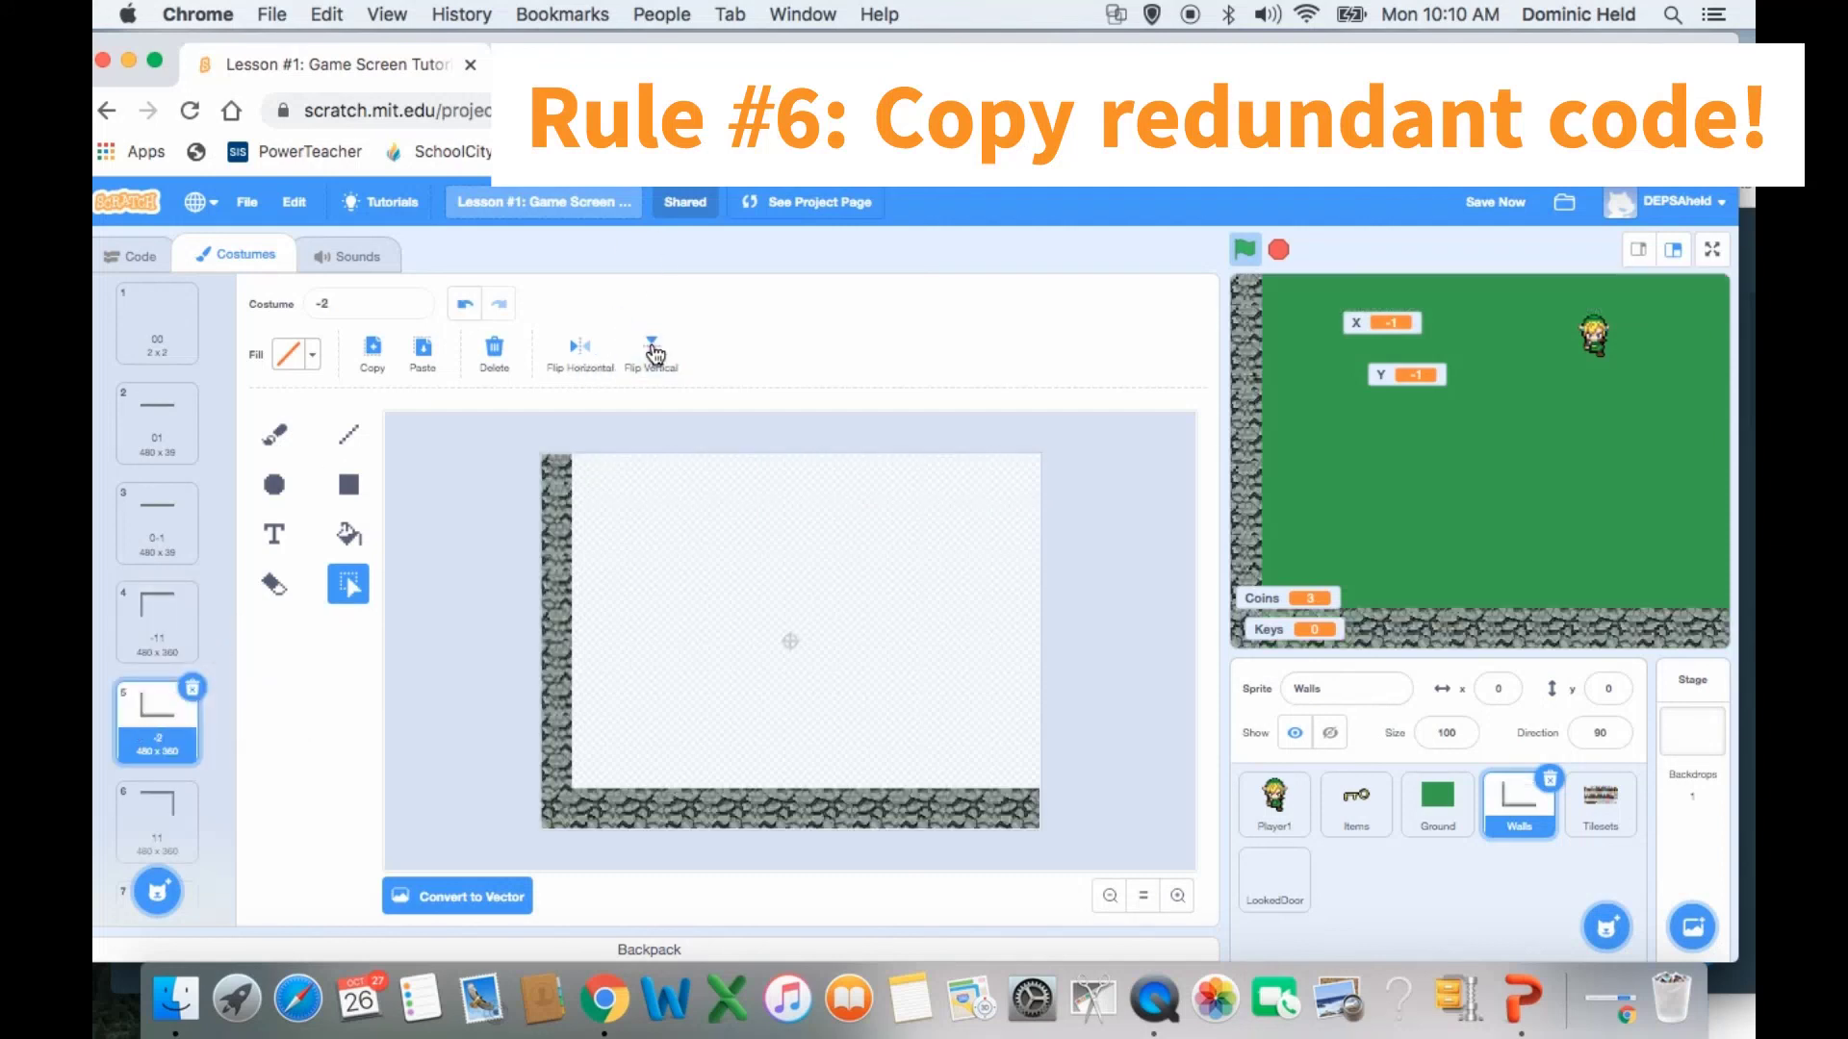
{"action": "left_click", "coordinate": [344, 299]}
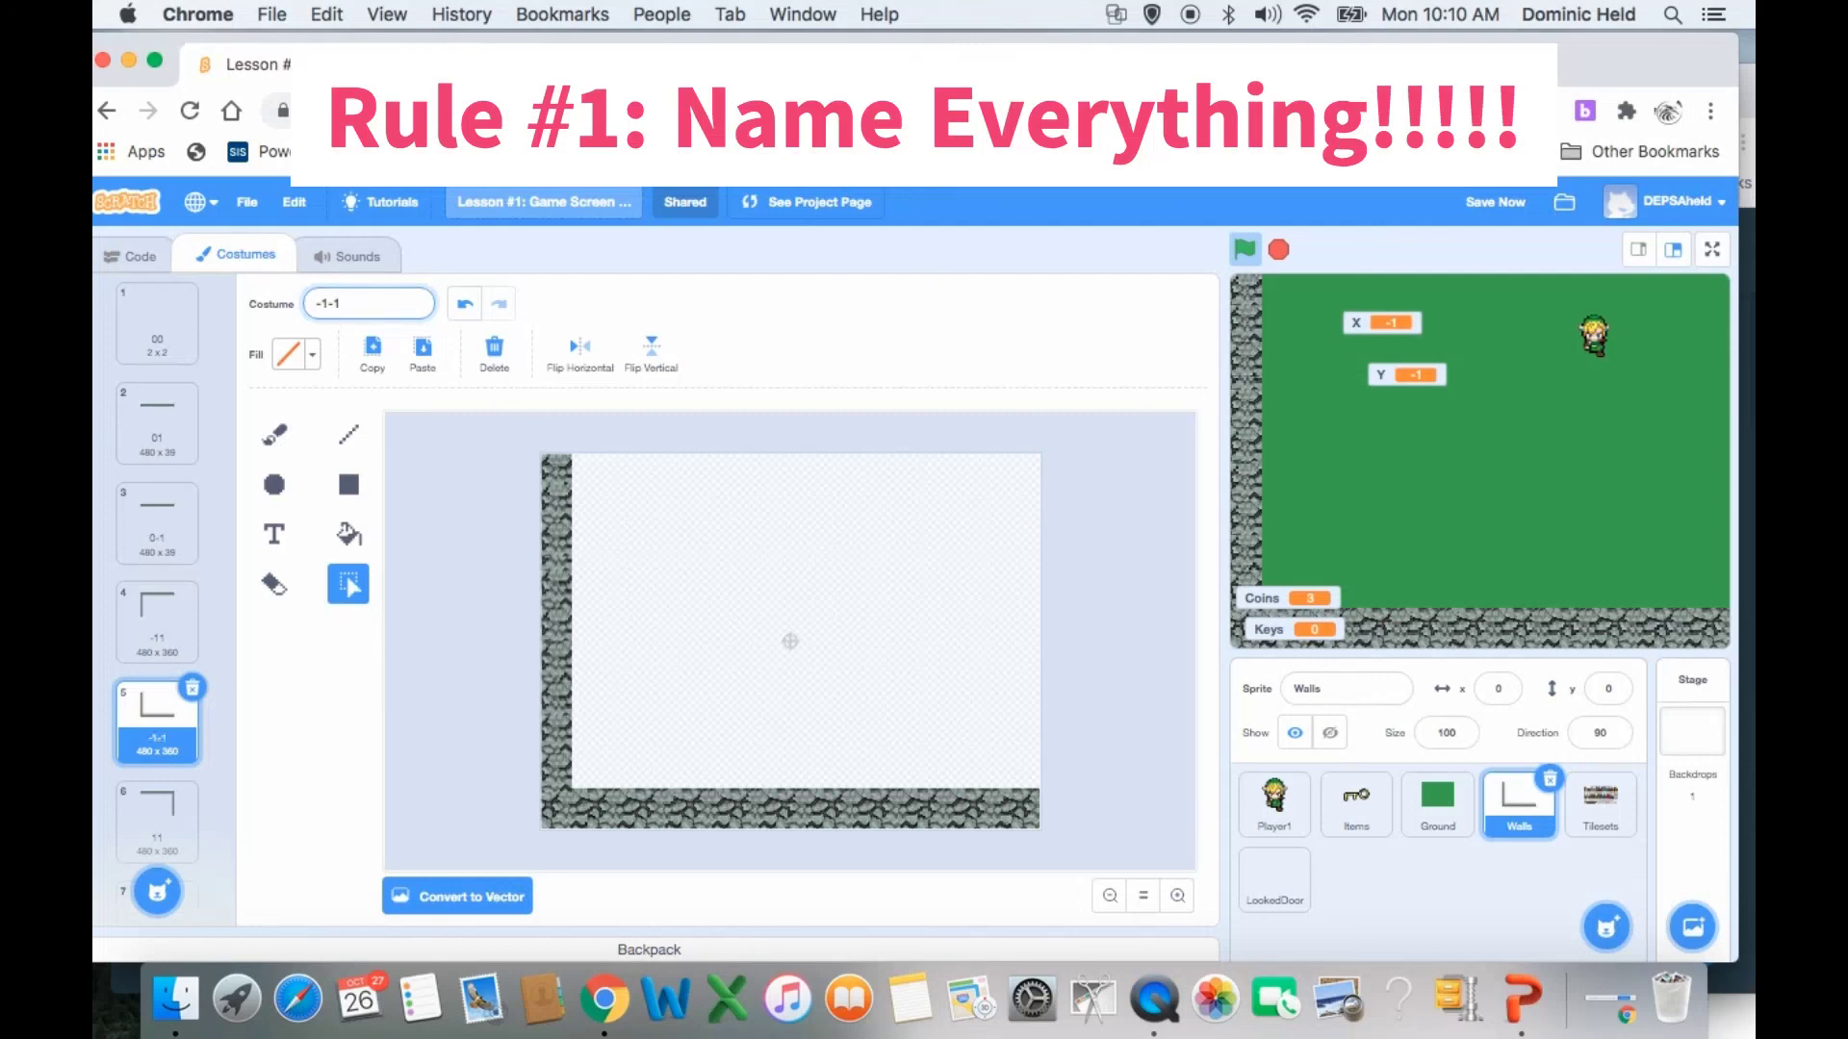
{"action": "key", "text": "Return"}
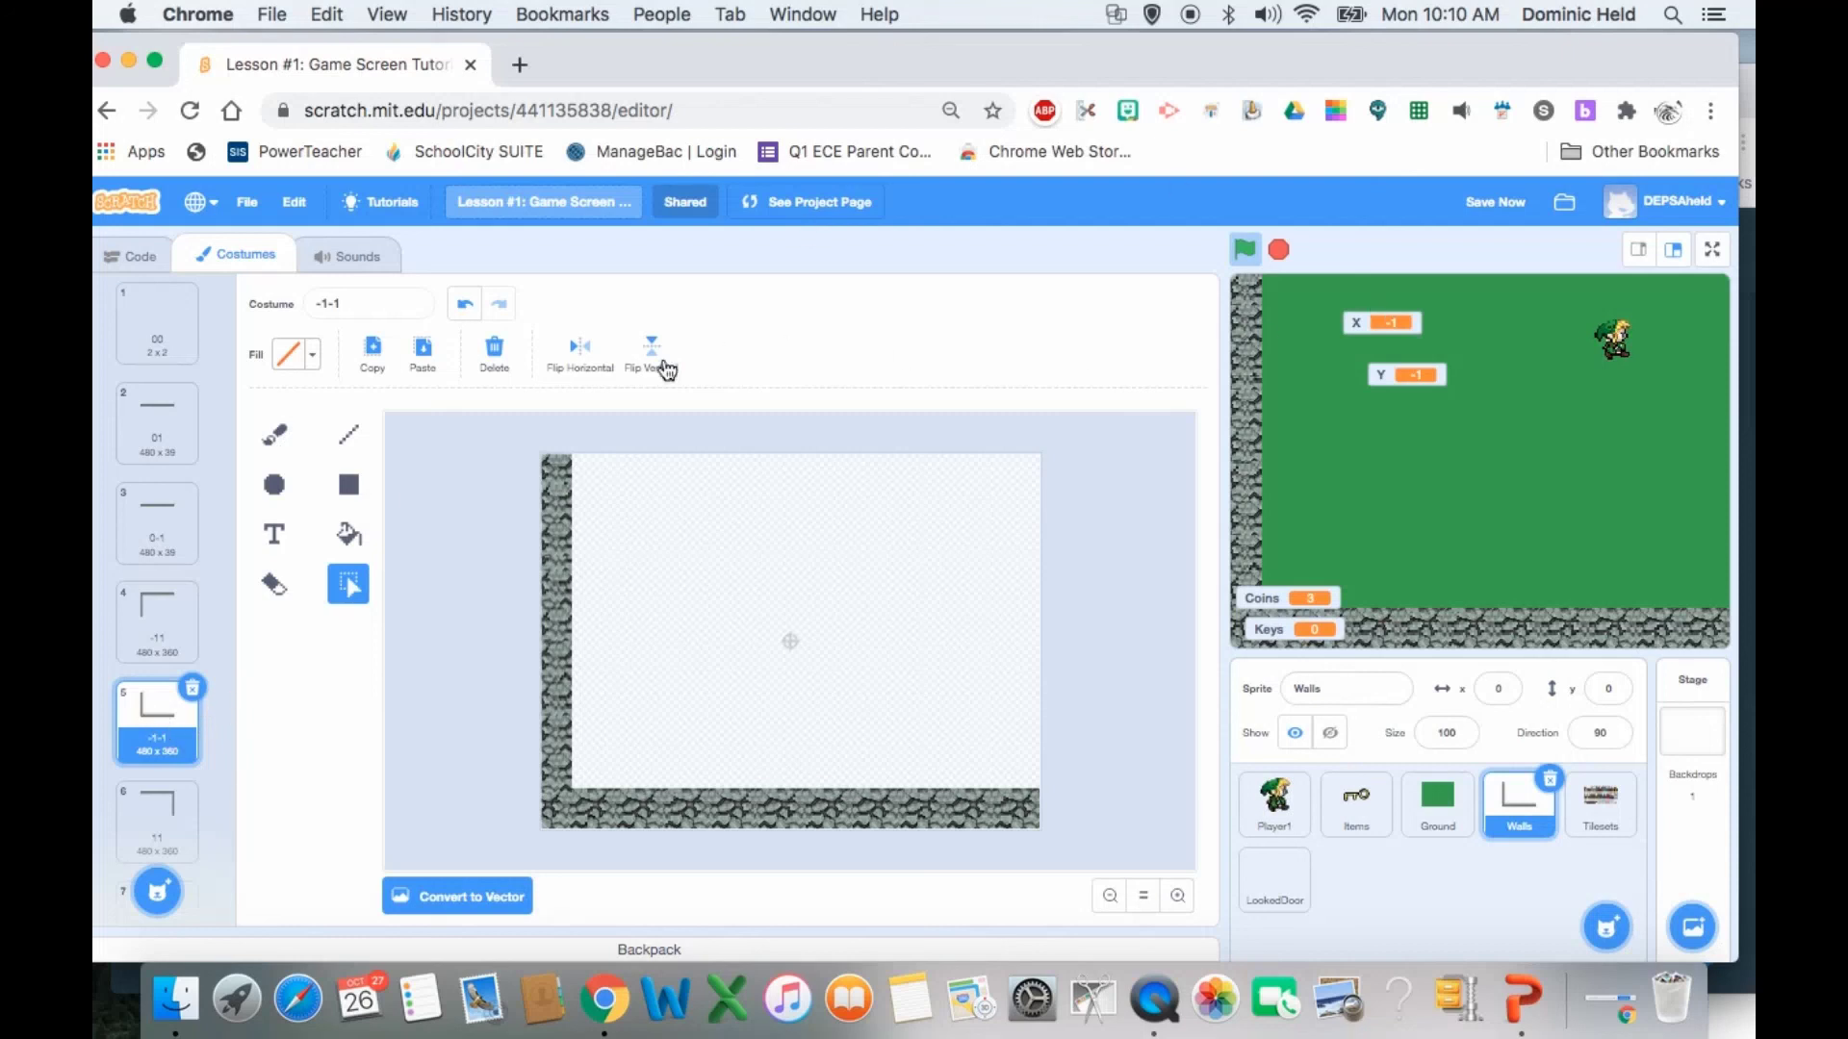
- Duplicate costume -1-1, flip the copy horizontally so its side wall is on the canvas's right edge, and name it 1-1
{"action": "right_click", "coordinate": [161, 733]}
{"action": "left_click", "coordinate": [182, 743]}
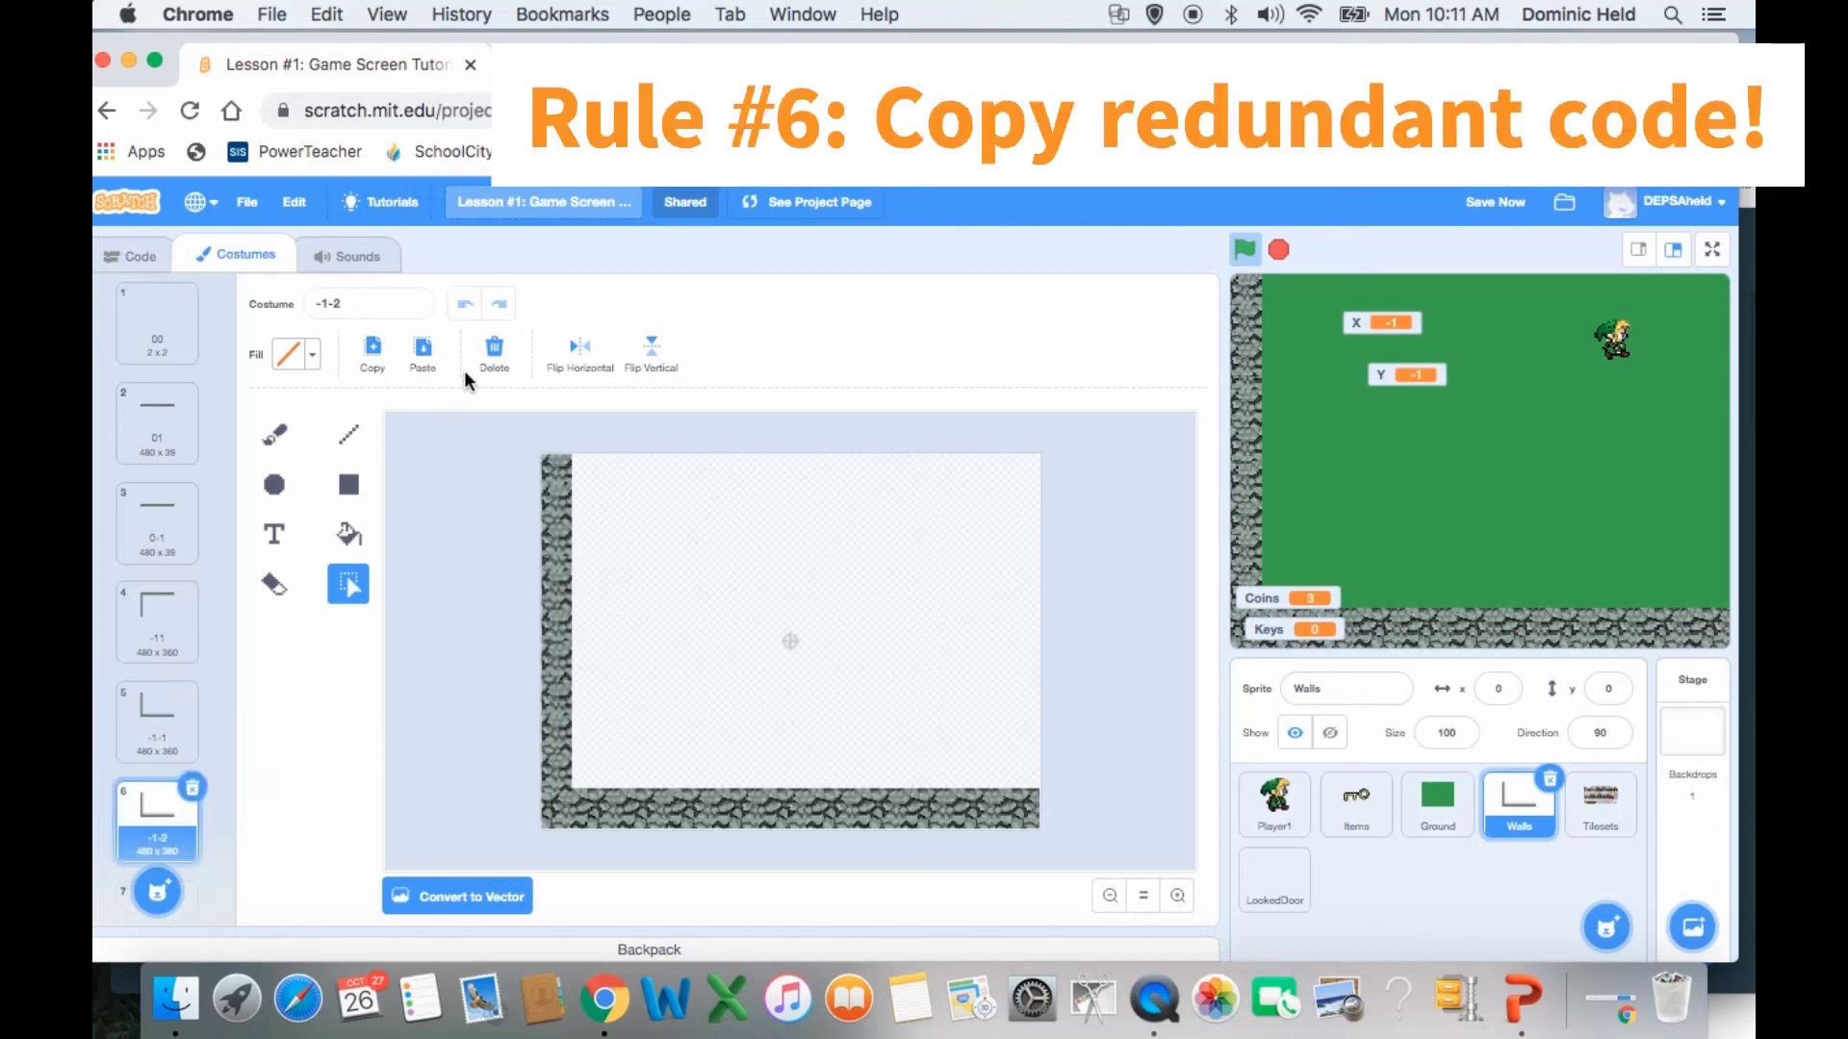
{"action": "left_click", "coordinate": [578, 350]}
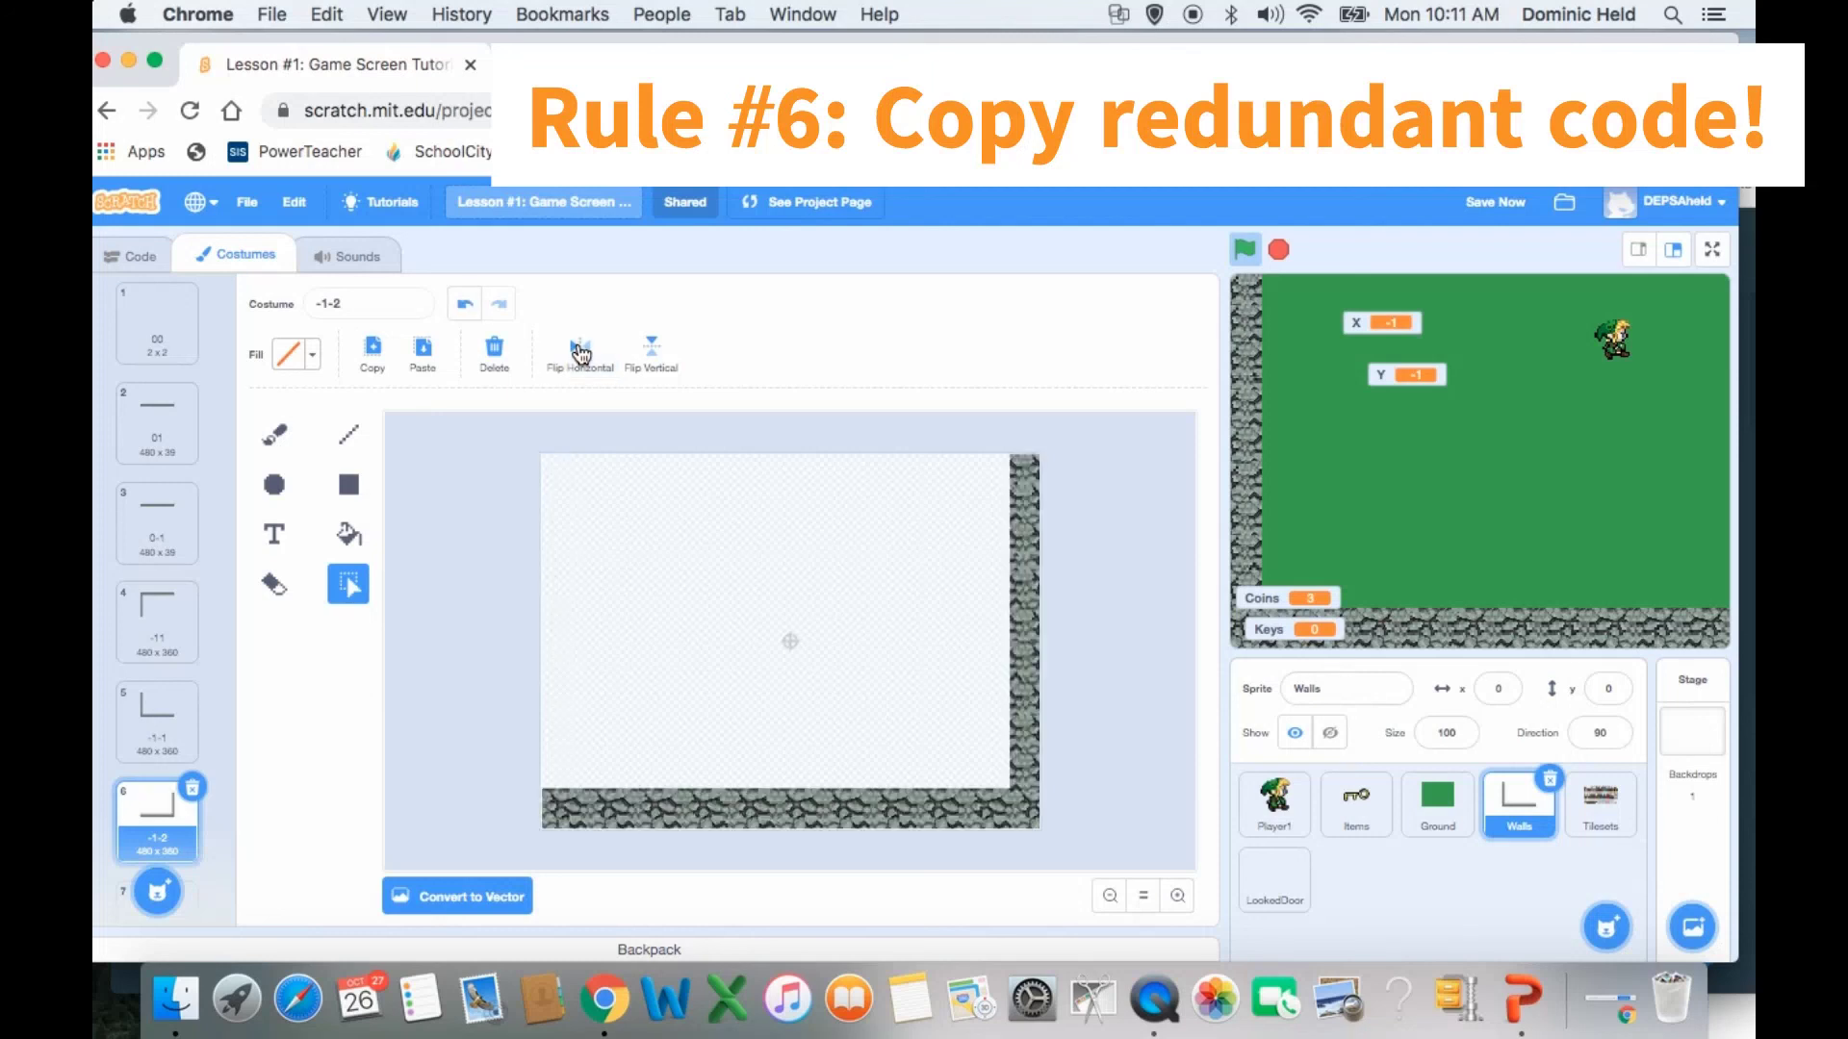
{"action": "left_click", "coordinate": [404, 304]}
{"action": "key", "text": "BackSpace"}
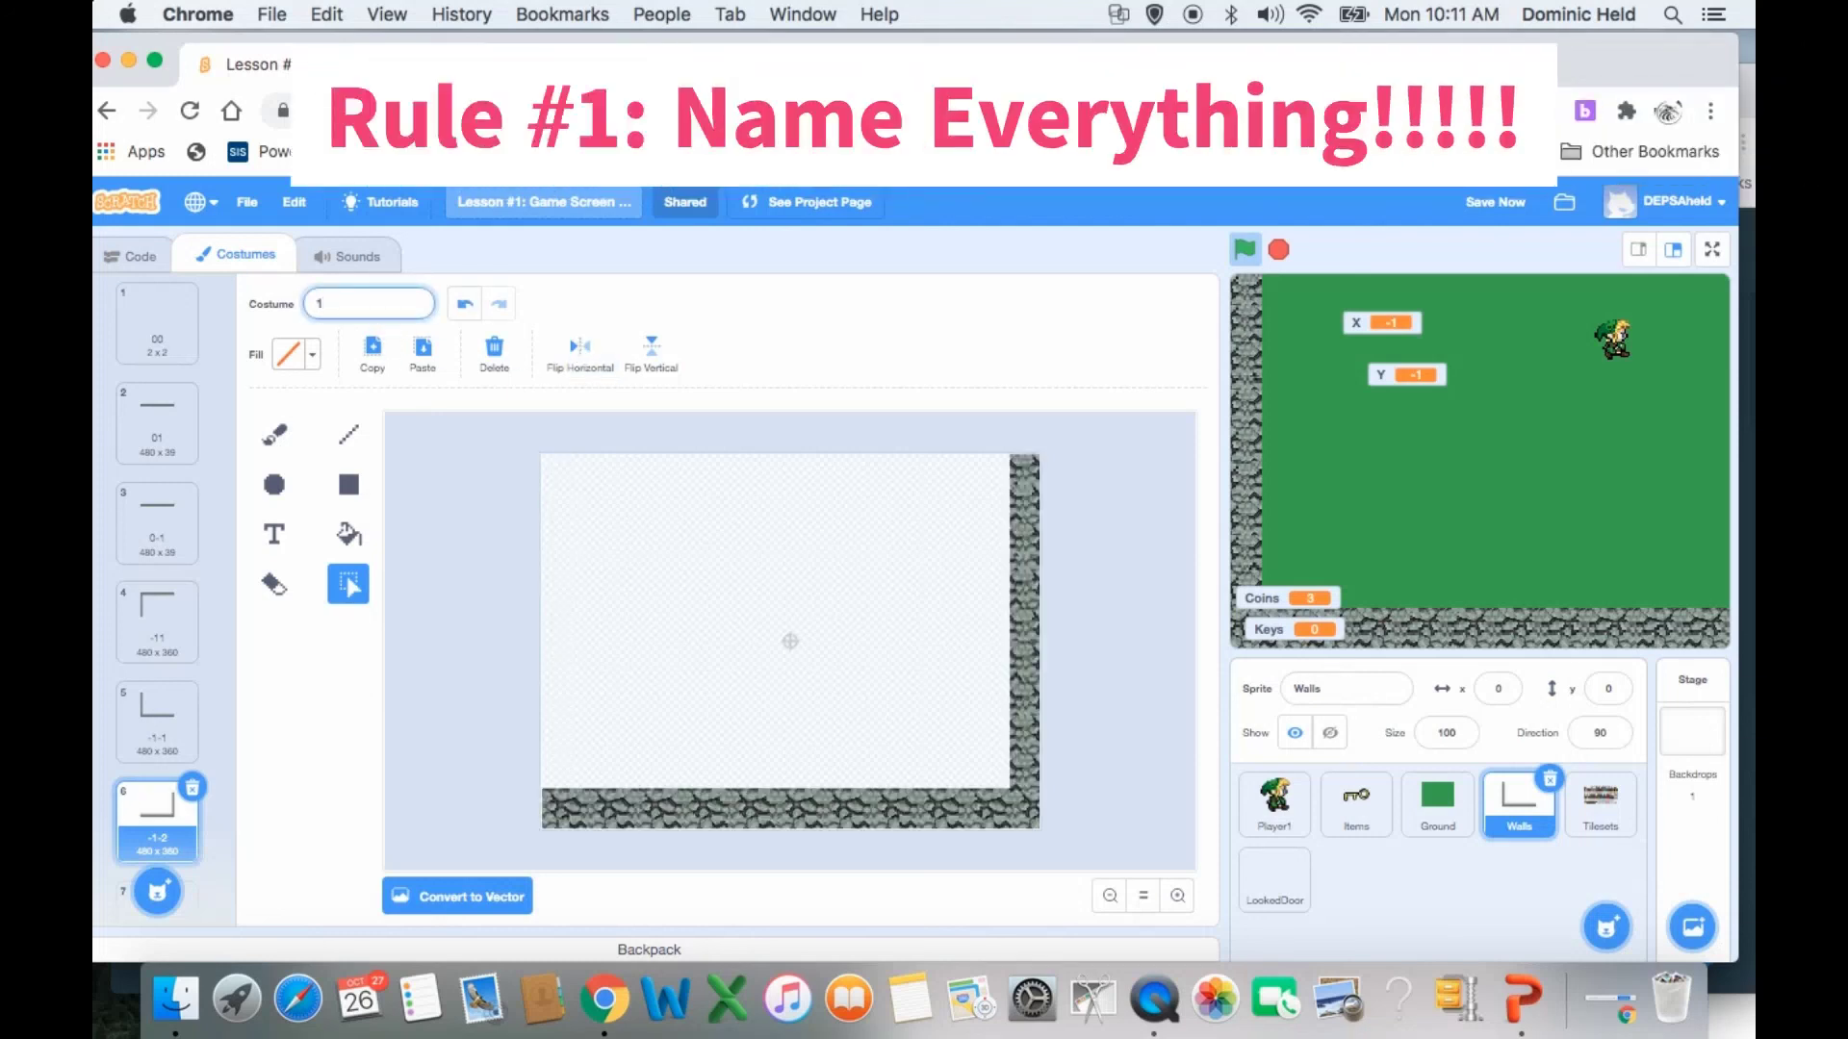
{"action": "left_click", "coordinate": [548, 557]}
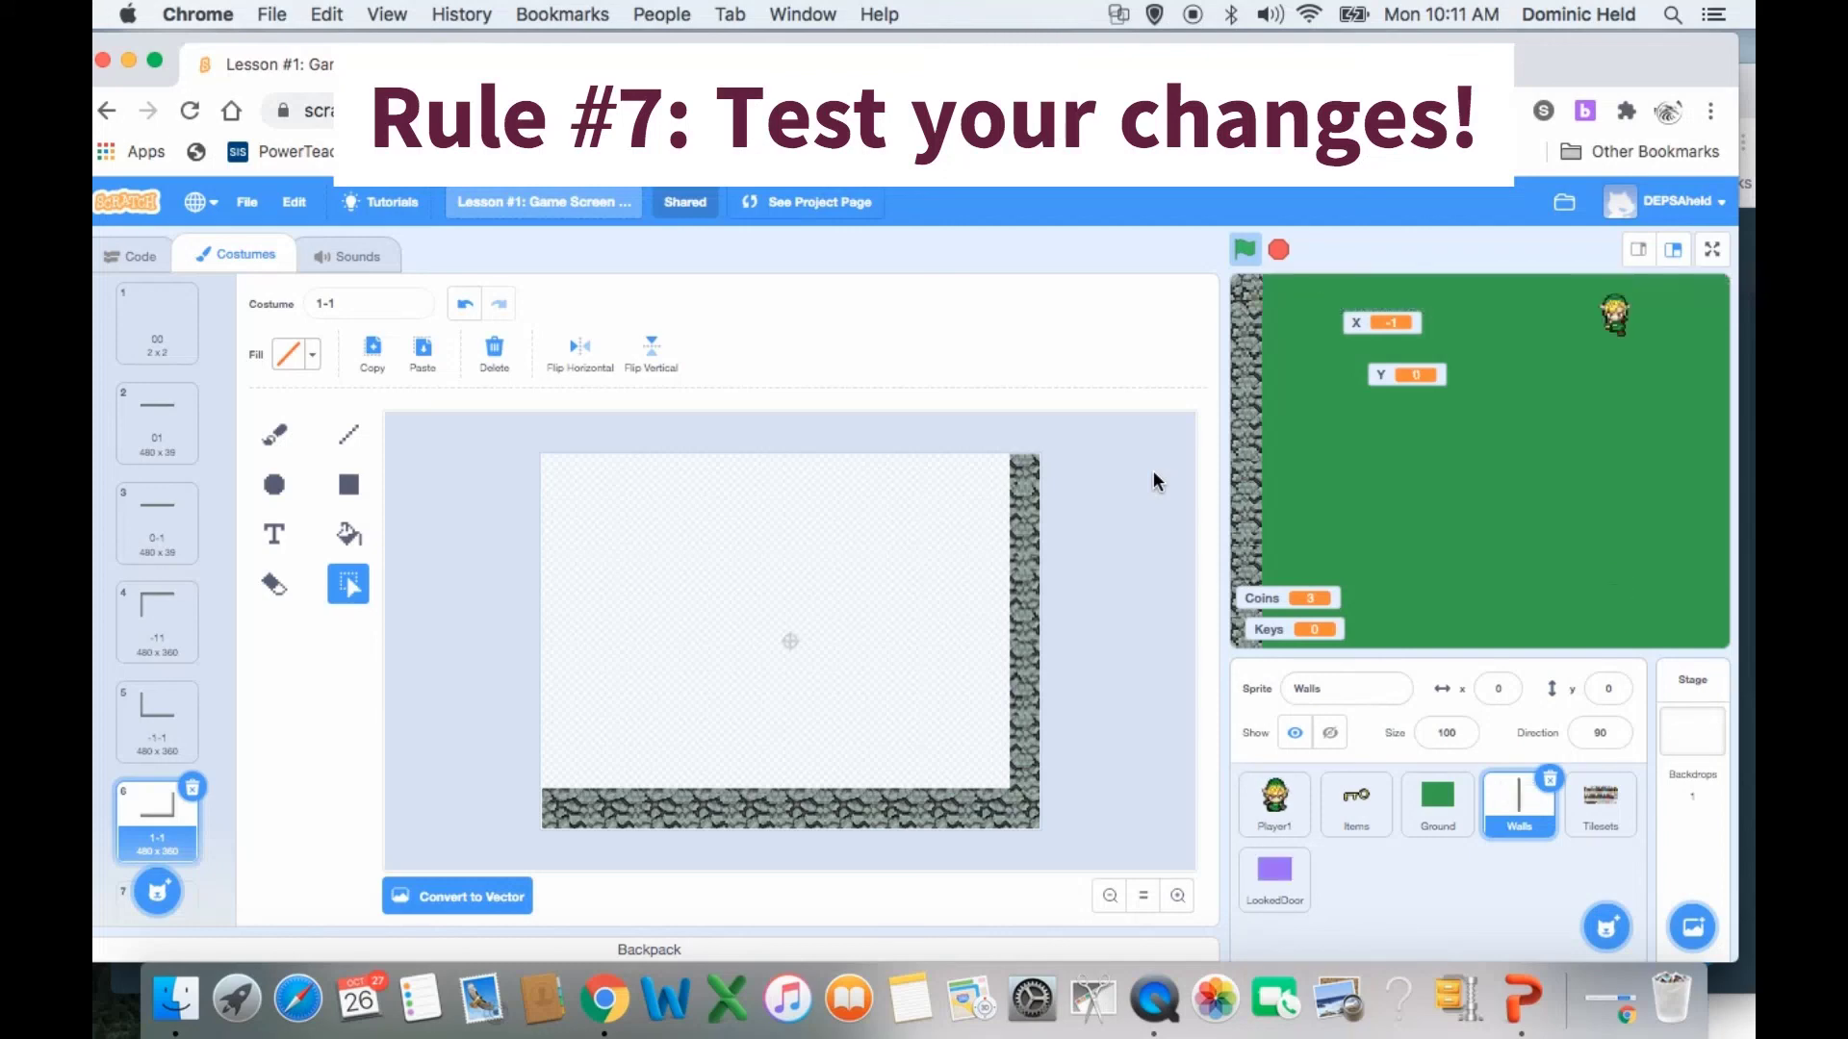
- Delete the unused blank costumes costume2, costume3 and costume4 from the Walls sprite
{"action": "scroll", "coordinate": [159, 666], "scroll_direction": "down", "scroll_amount": 4}
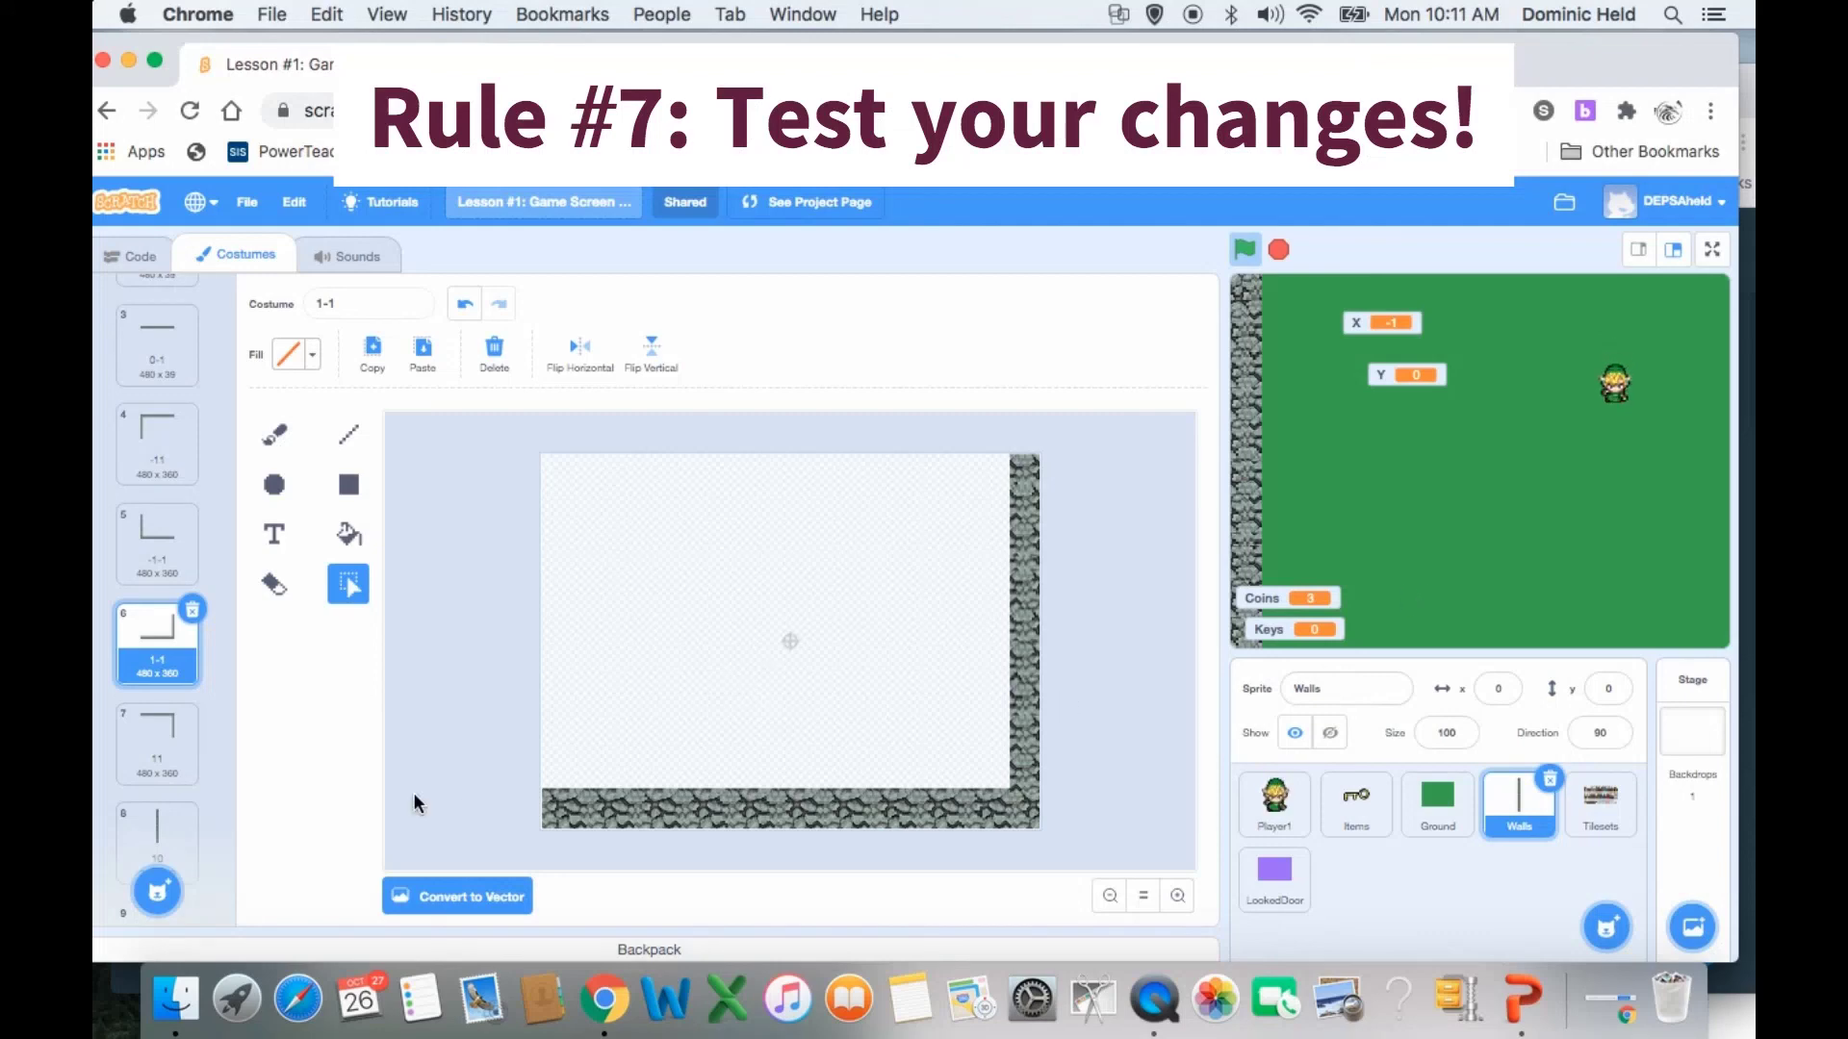
{"action": "scroll", "coordinate": [146, 731], "scroll_direction": "down", "scroll_amount": 9}
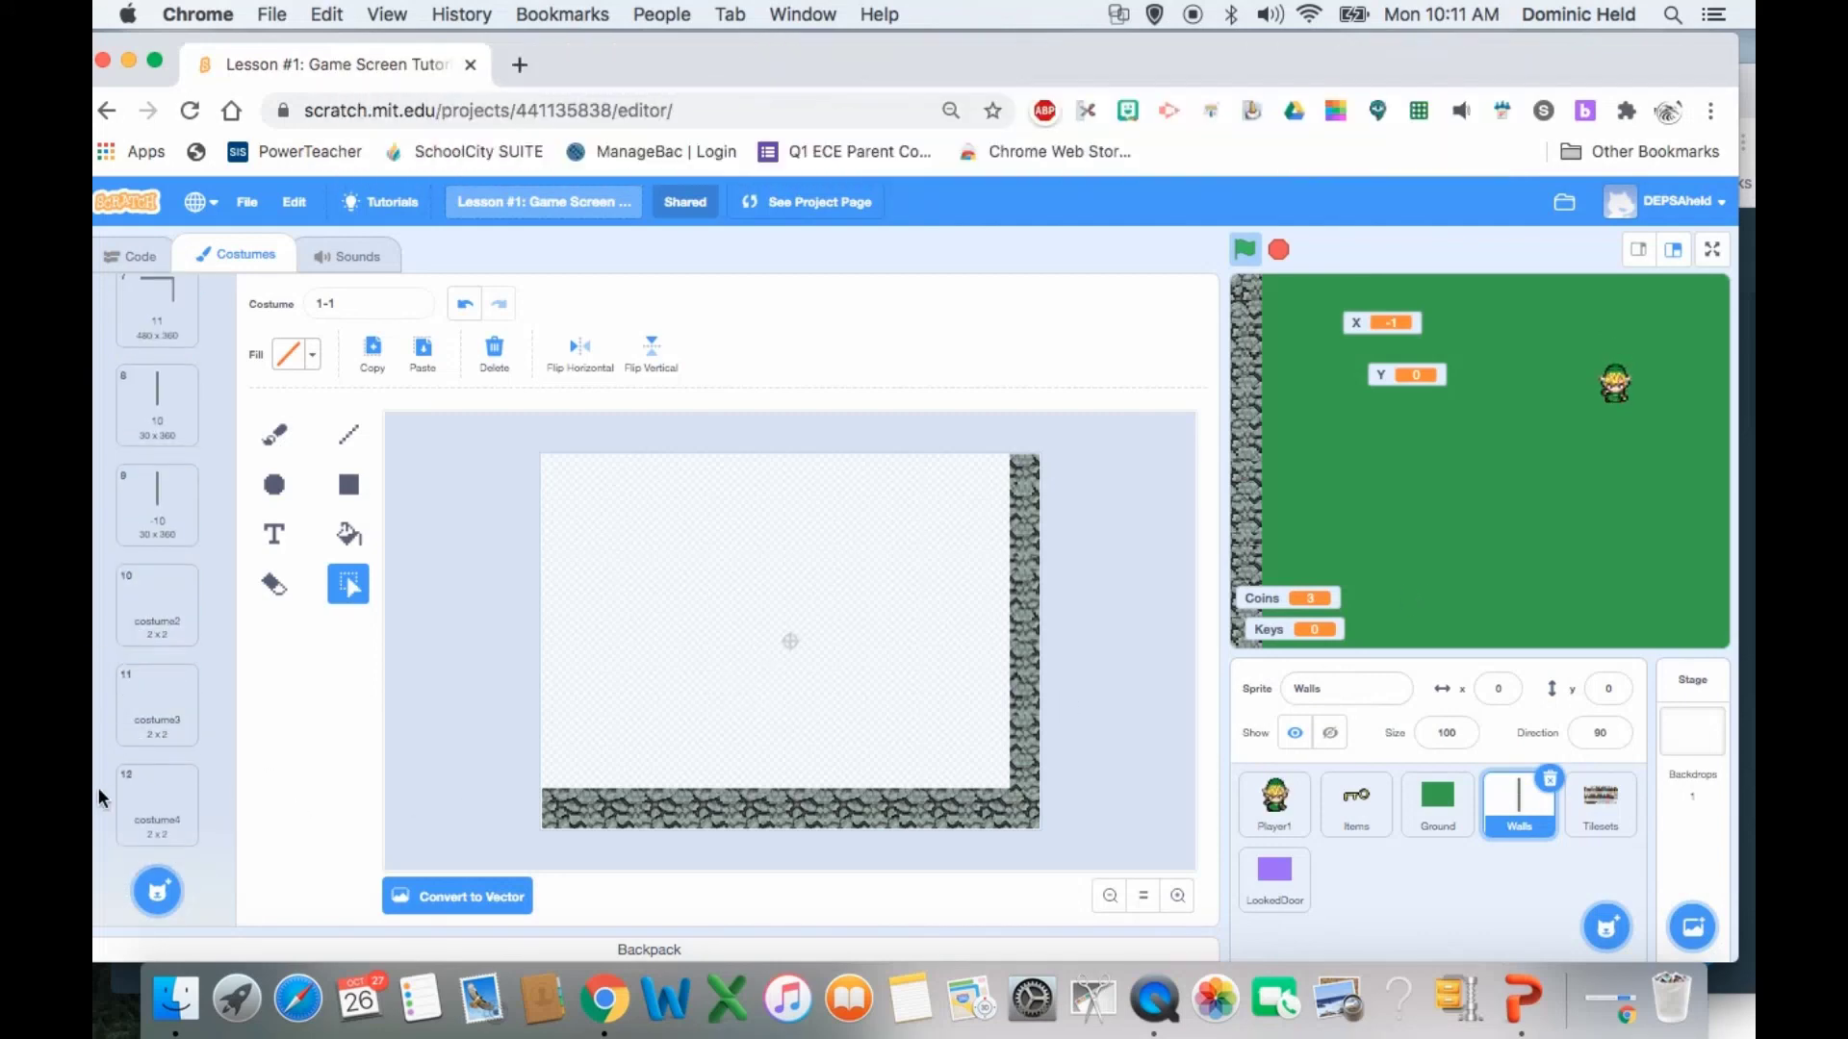
{"action": "left_click", "coordinate": [176, 626]}
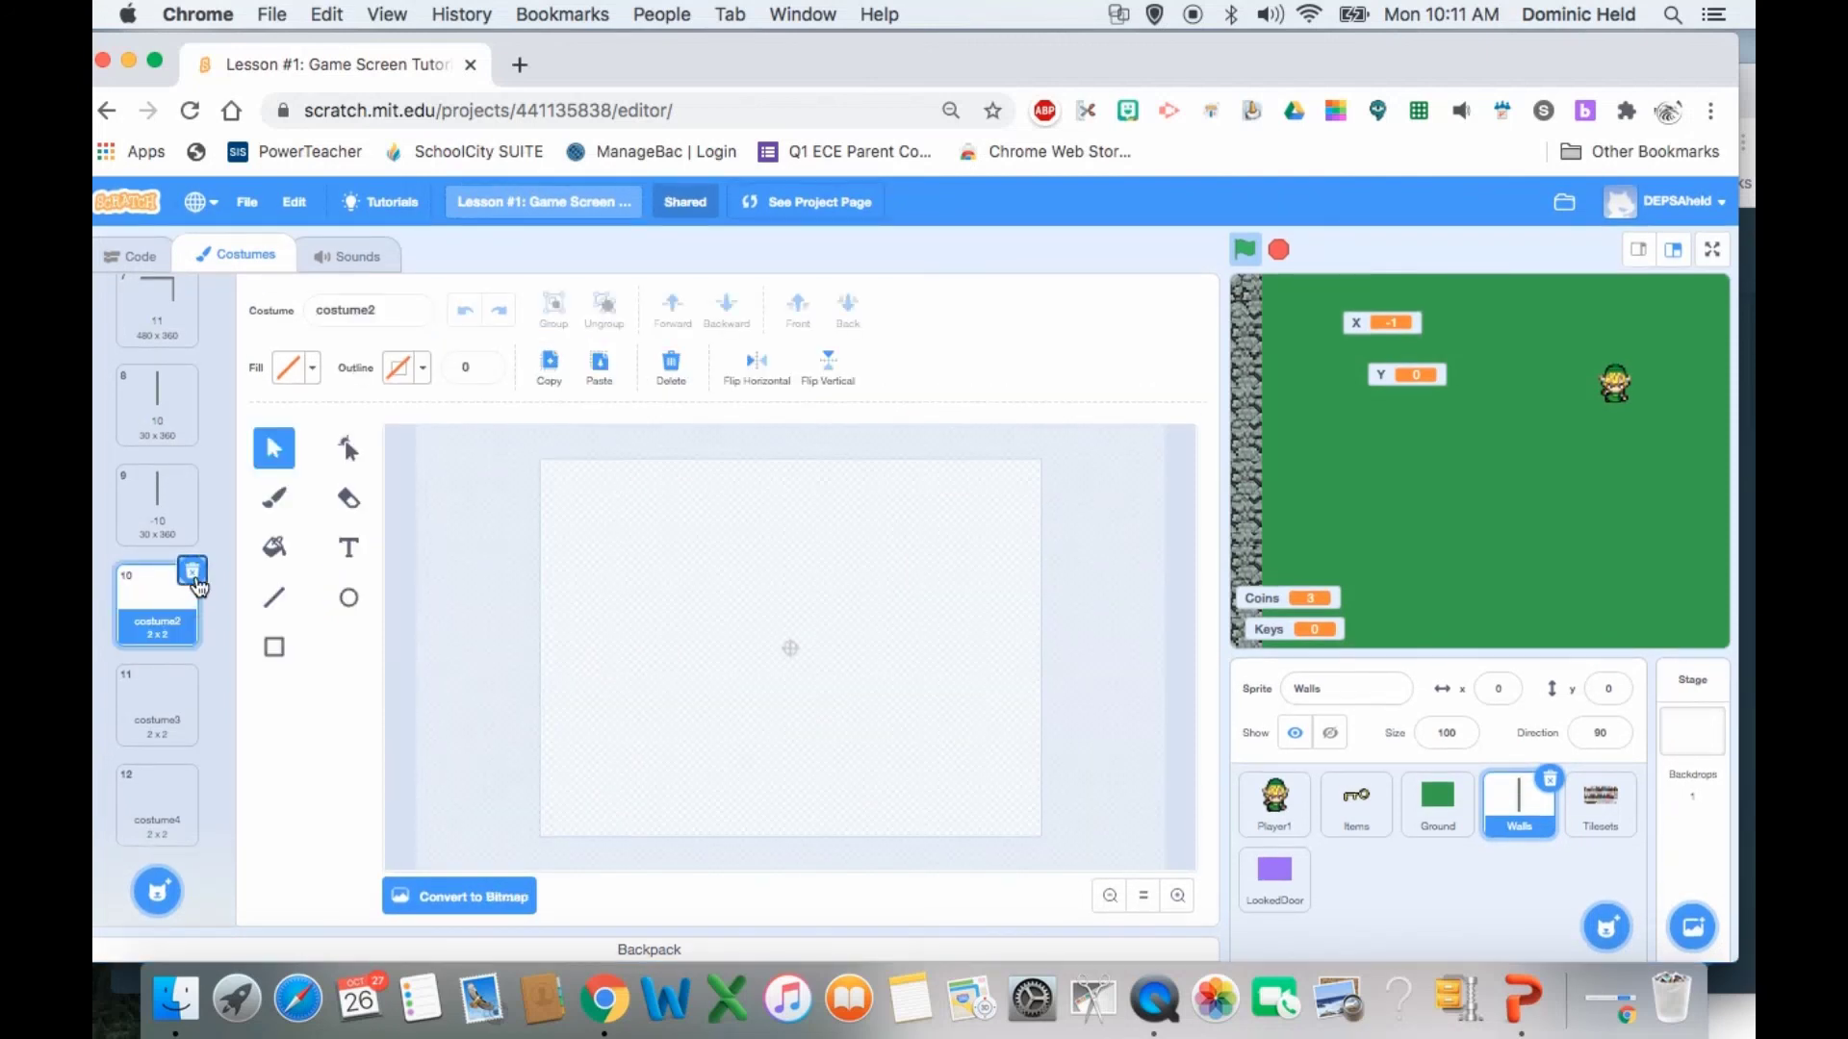
{"action": "left_click", "coordinate": [191, 571]}
{"action": "left_click", "coordinate": [161, 712]}
{"action": "left_click", "coordinate": [192, 668]}
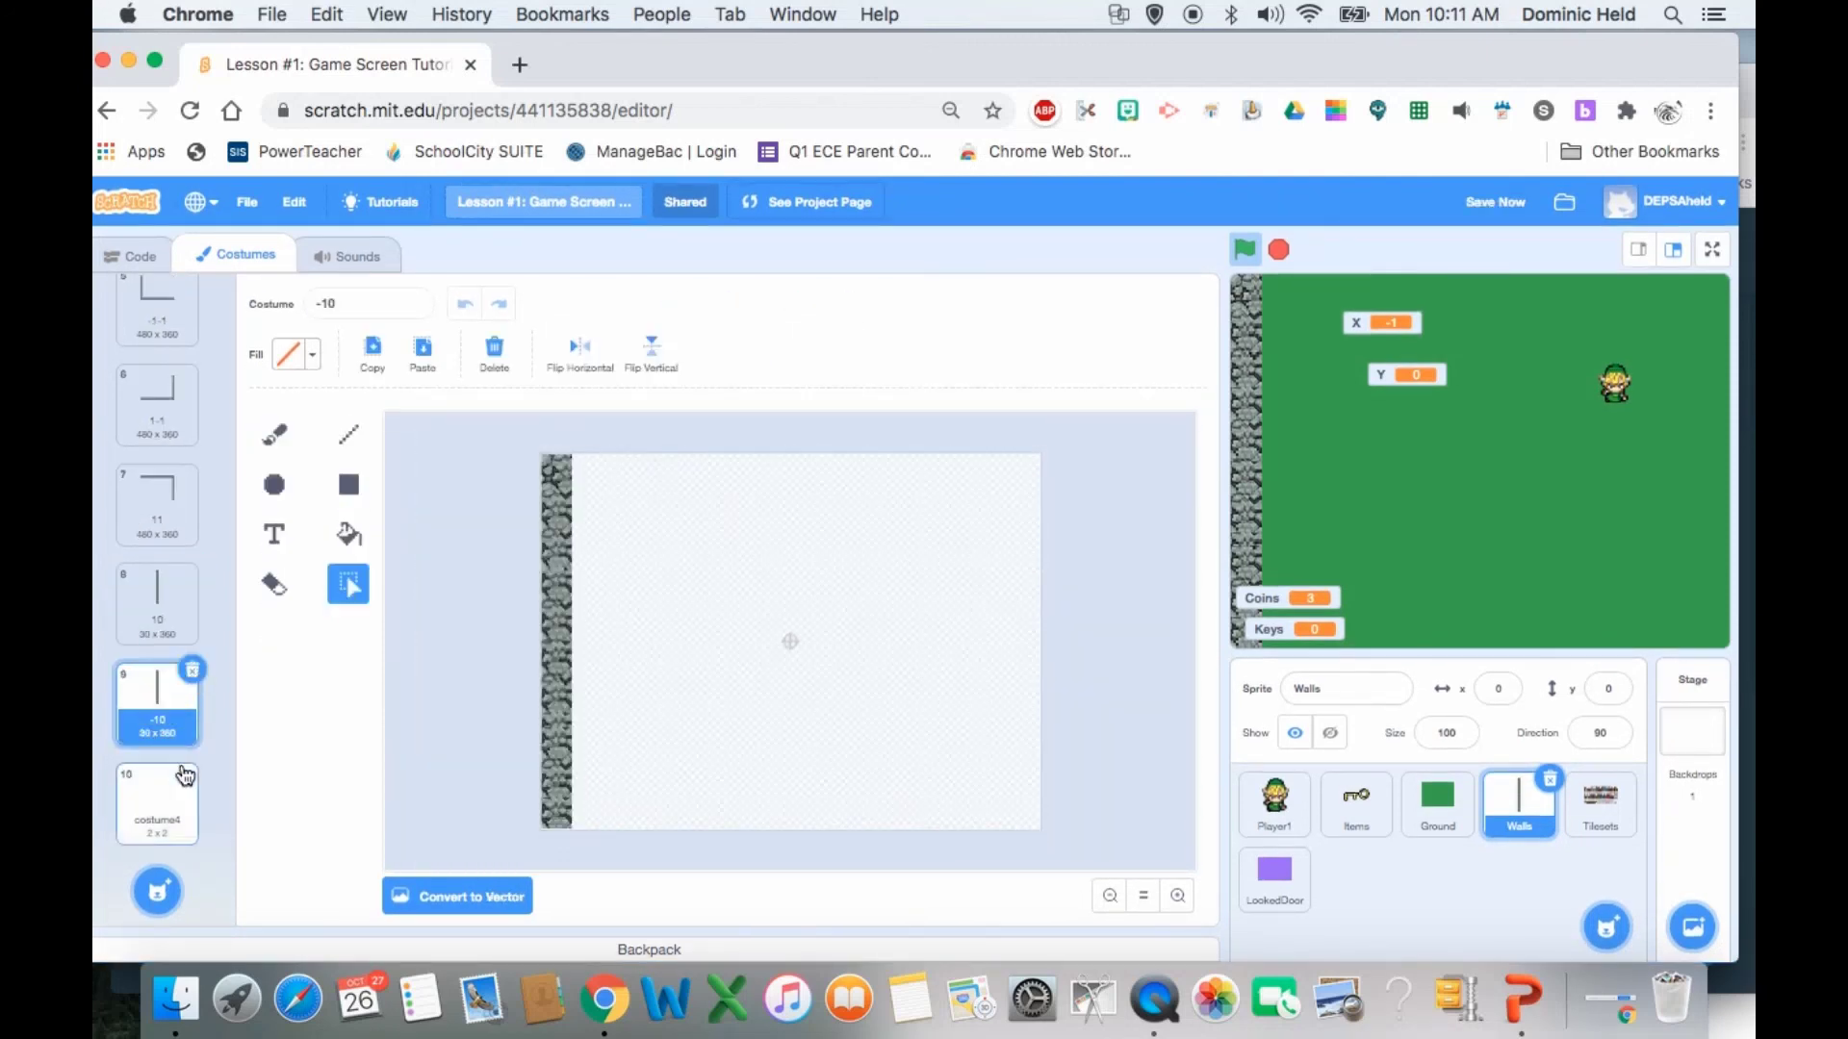
{"action": "left_click", "coordinate": [154, 823]}
{"action": "left_click", "coordinate": [190, 775]}
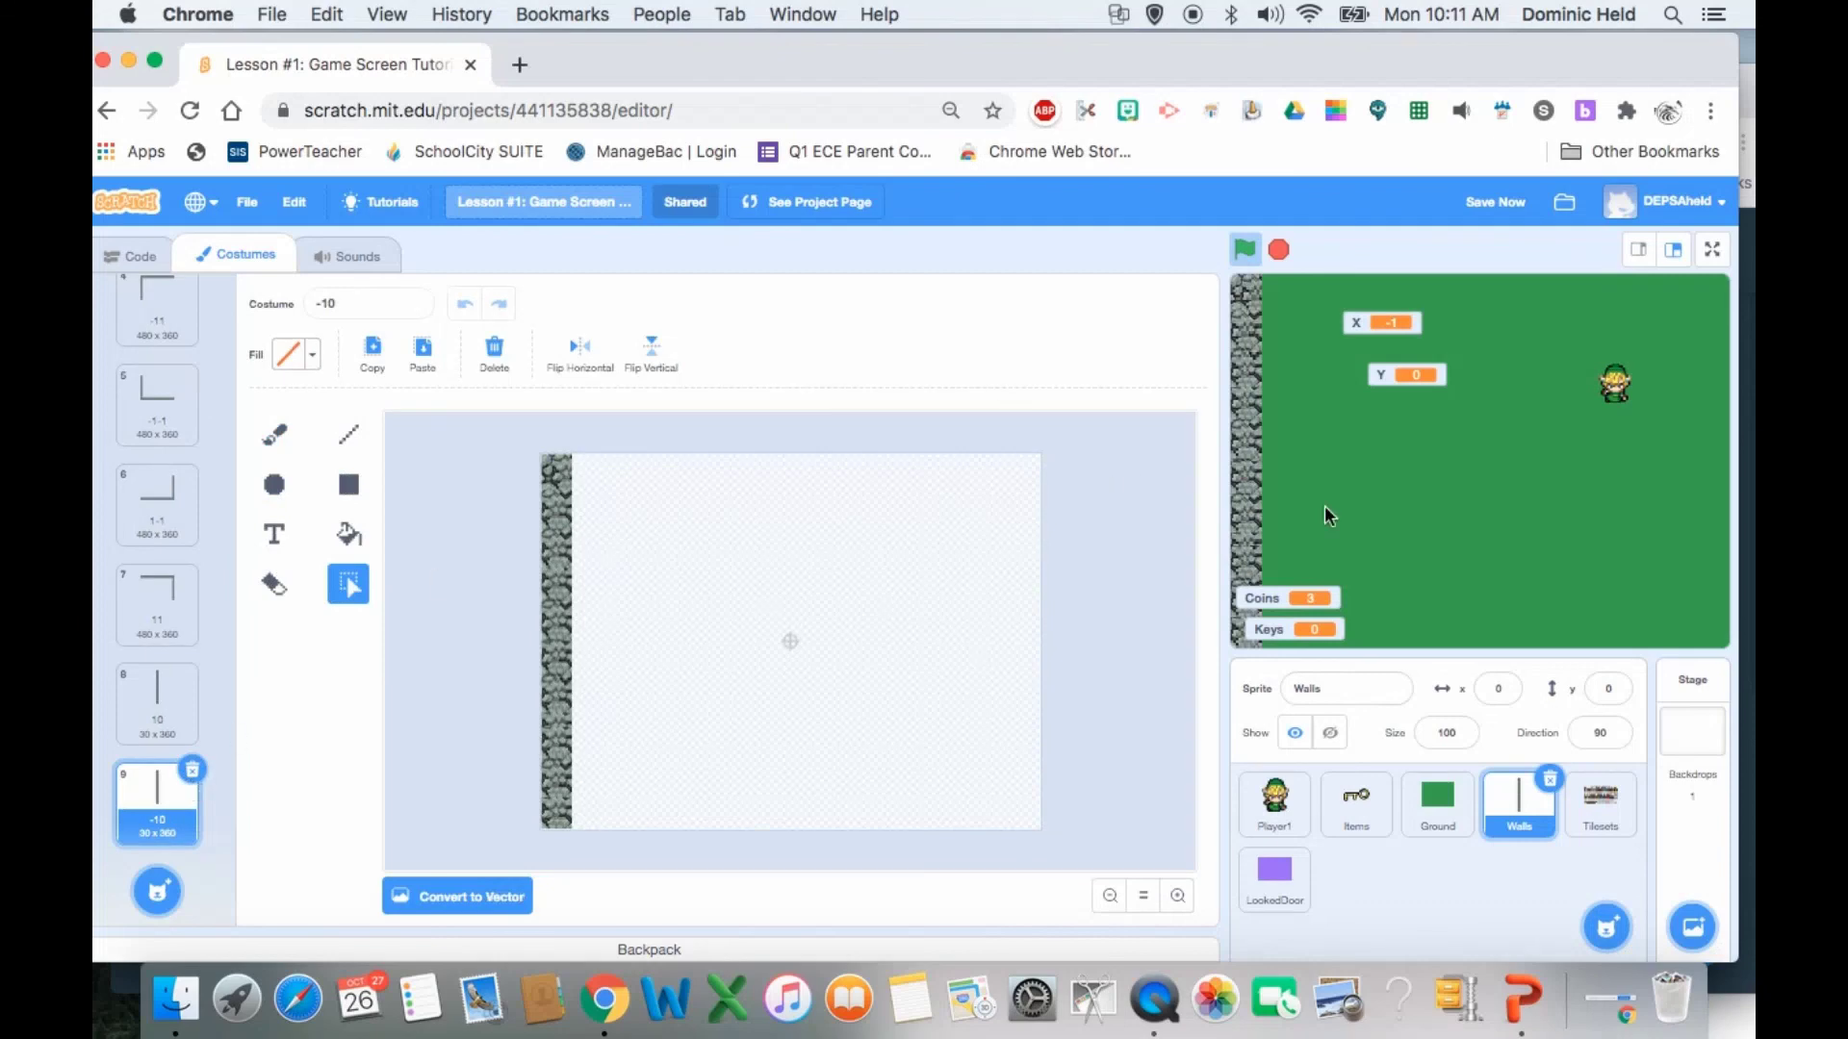
- Walk the player right from screen X -1 to X 0 and move around the open screen in all four directions
{"action": "key", "text": "Right"}
{"action": "key", "text": "Down"}
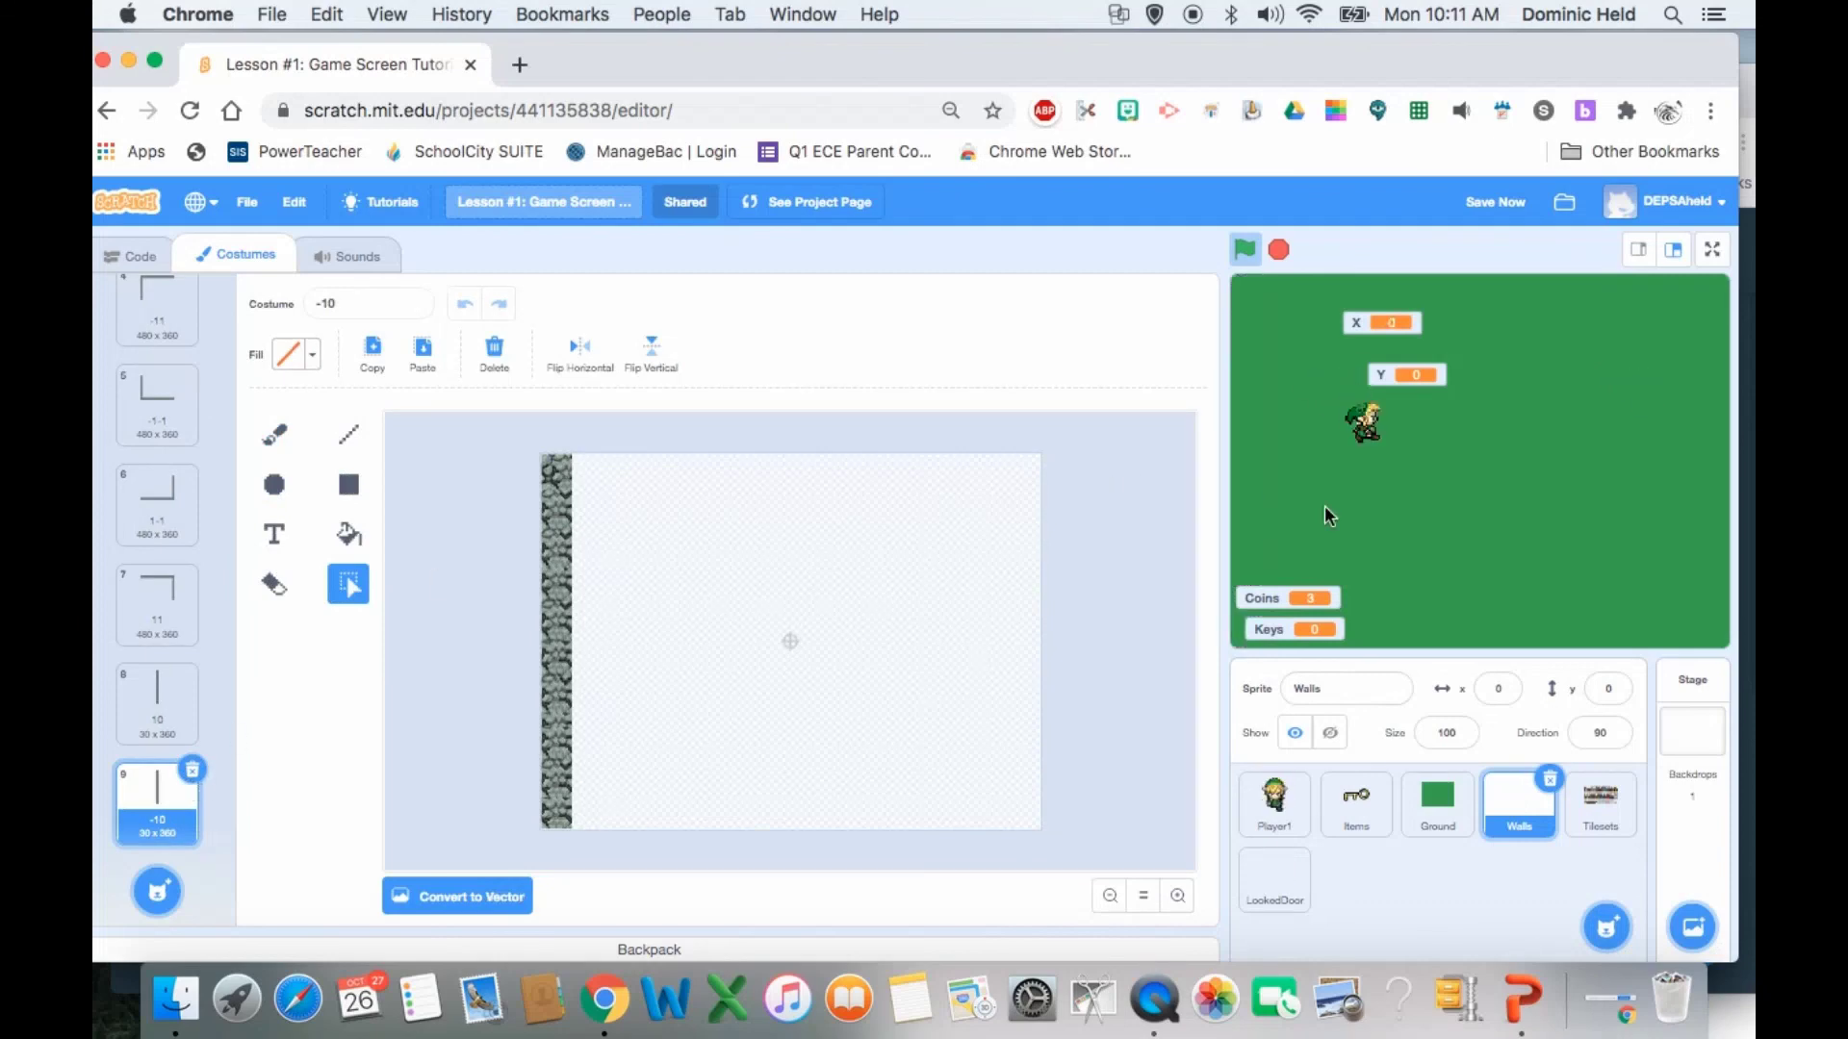
{"action": "key", "text": "Left"}
{"action": "key", "text": "Left"}
{"action": "key", "text": "Right"}
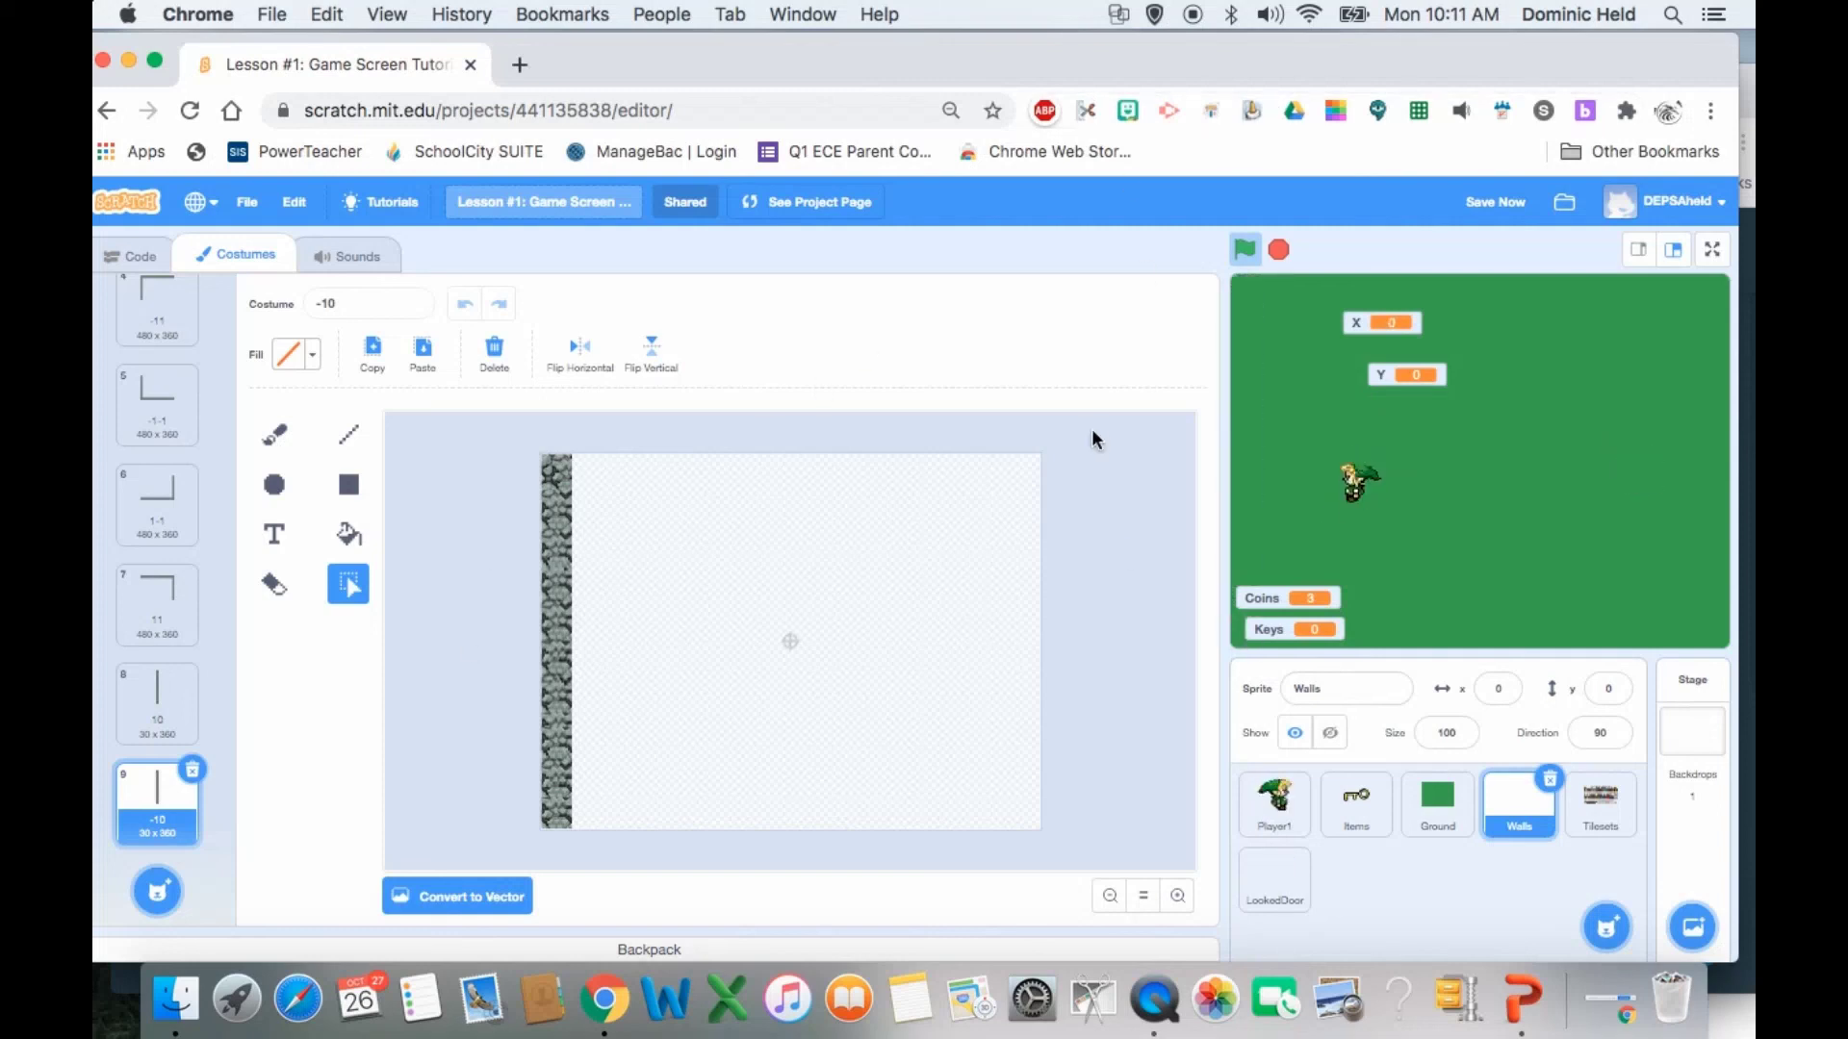
{"action": "key", "text": "Up"}
{"action": "key", "text": "Right"}
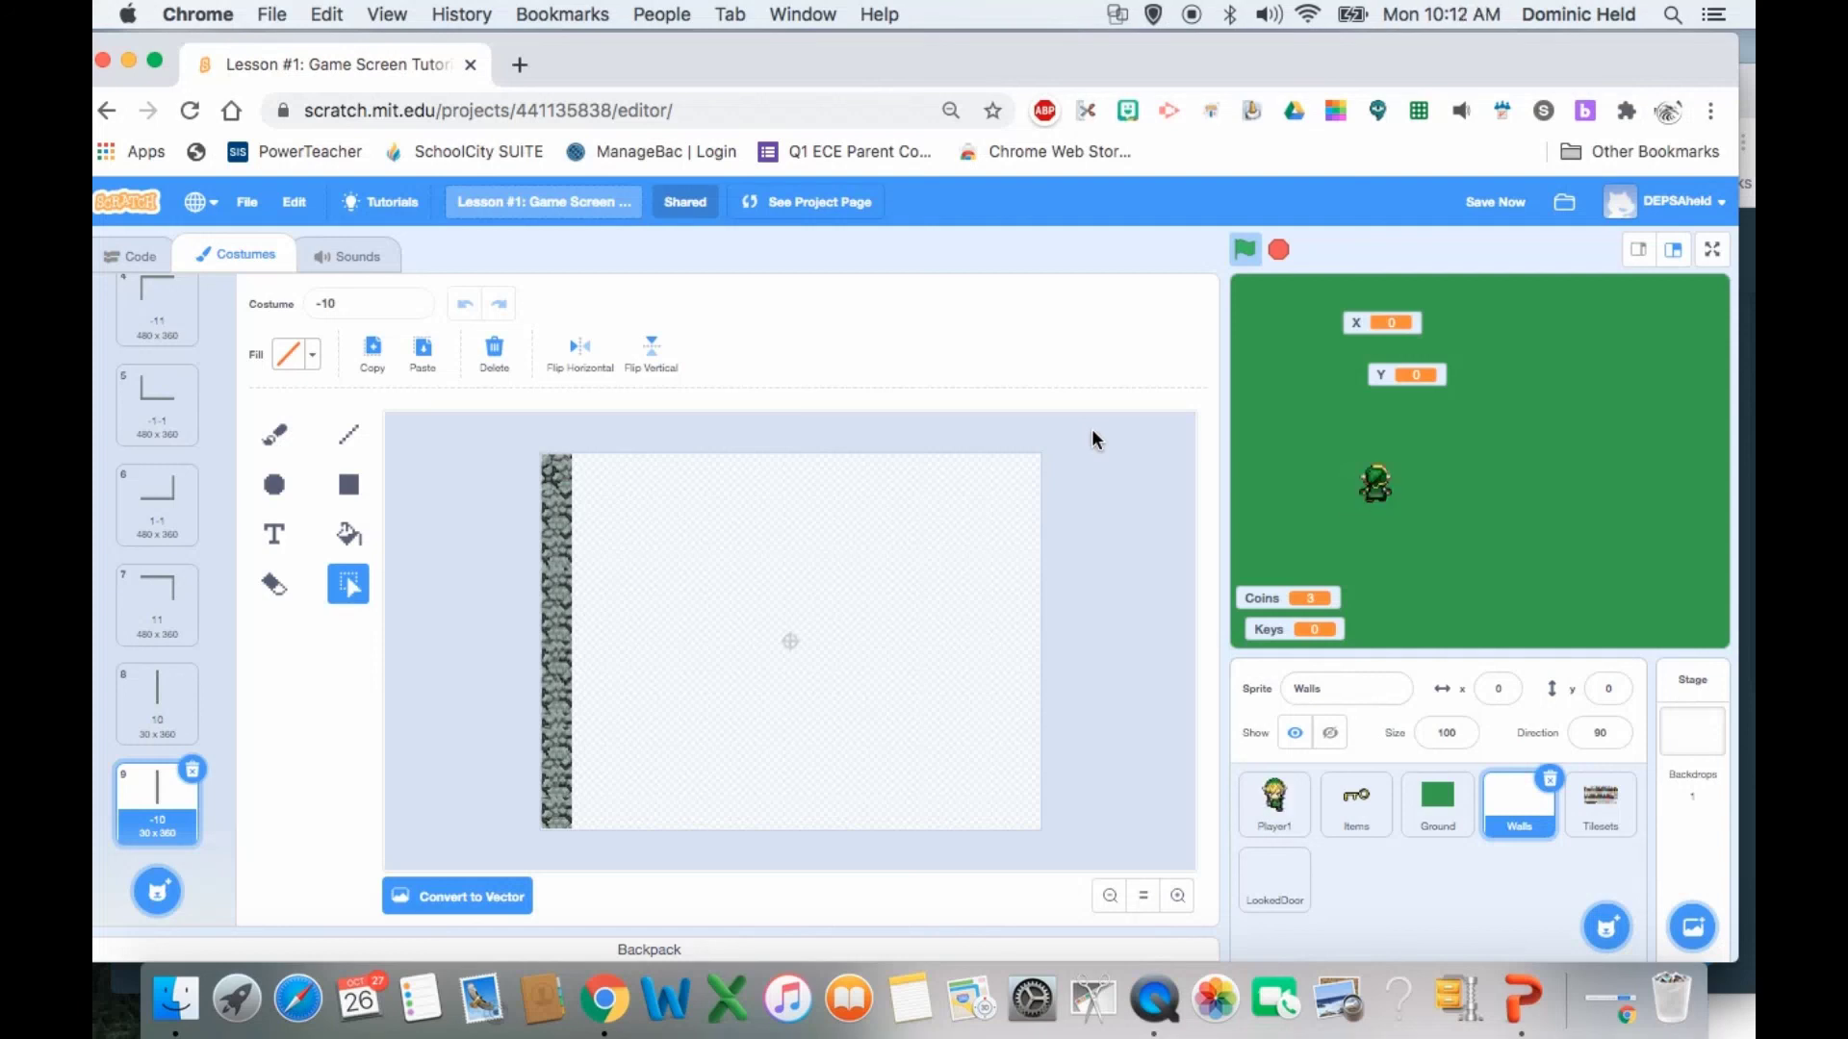
{"action": "key", "text": "Down"}
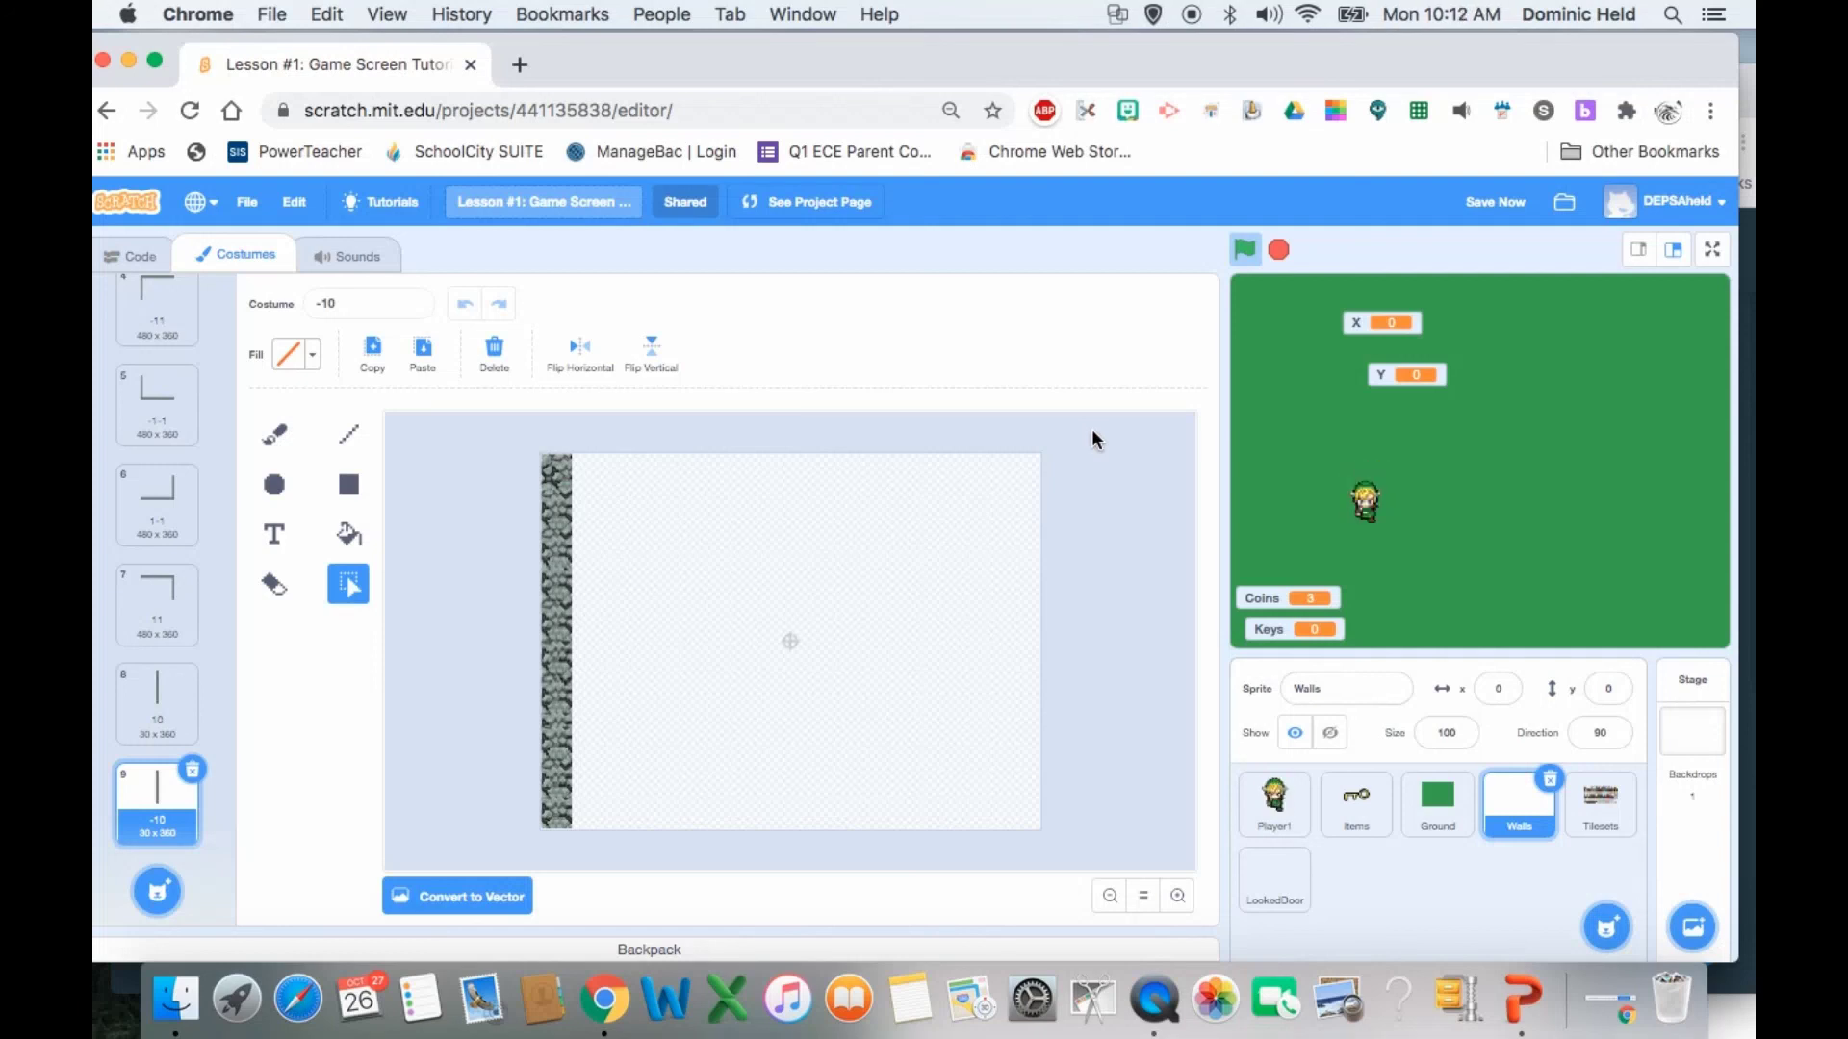